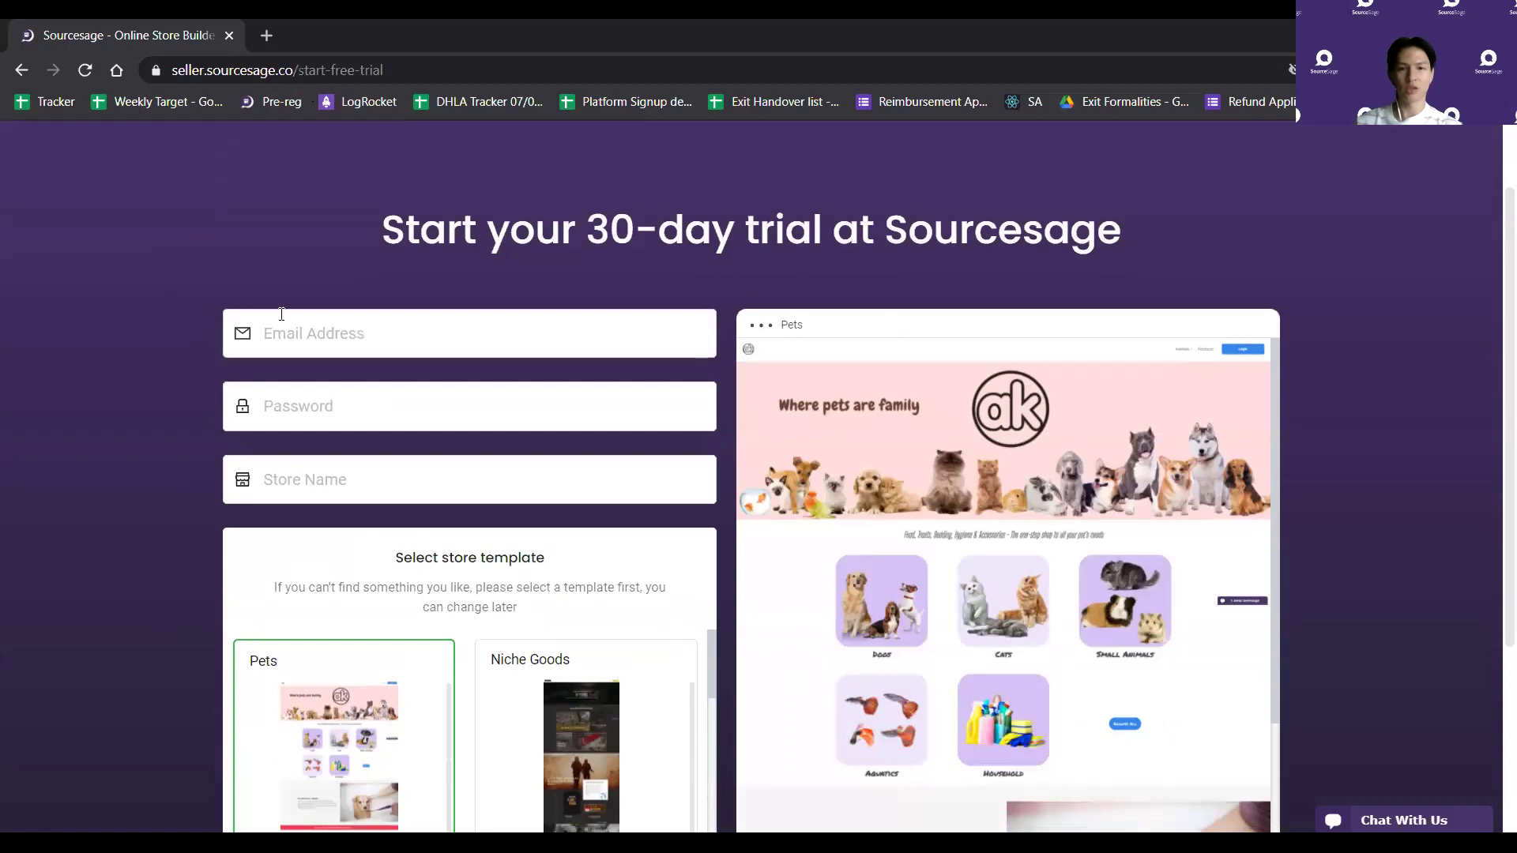
Try petershop as the store name in the free-trial sign-up form, and clear the field again
{"action": "scroll", "coordinate": [114, 302], "scroll_direction": "down", "scroll_amount": 1}
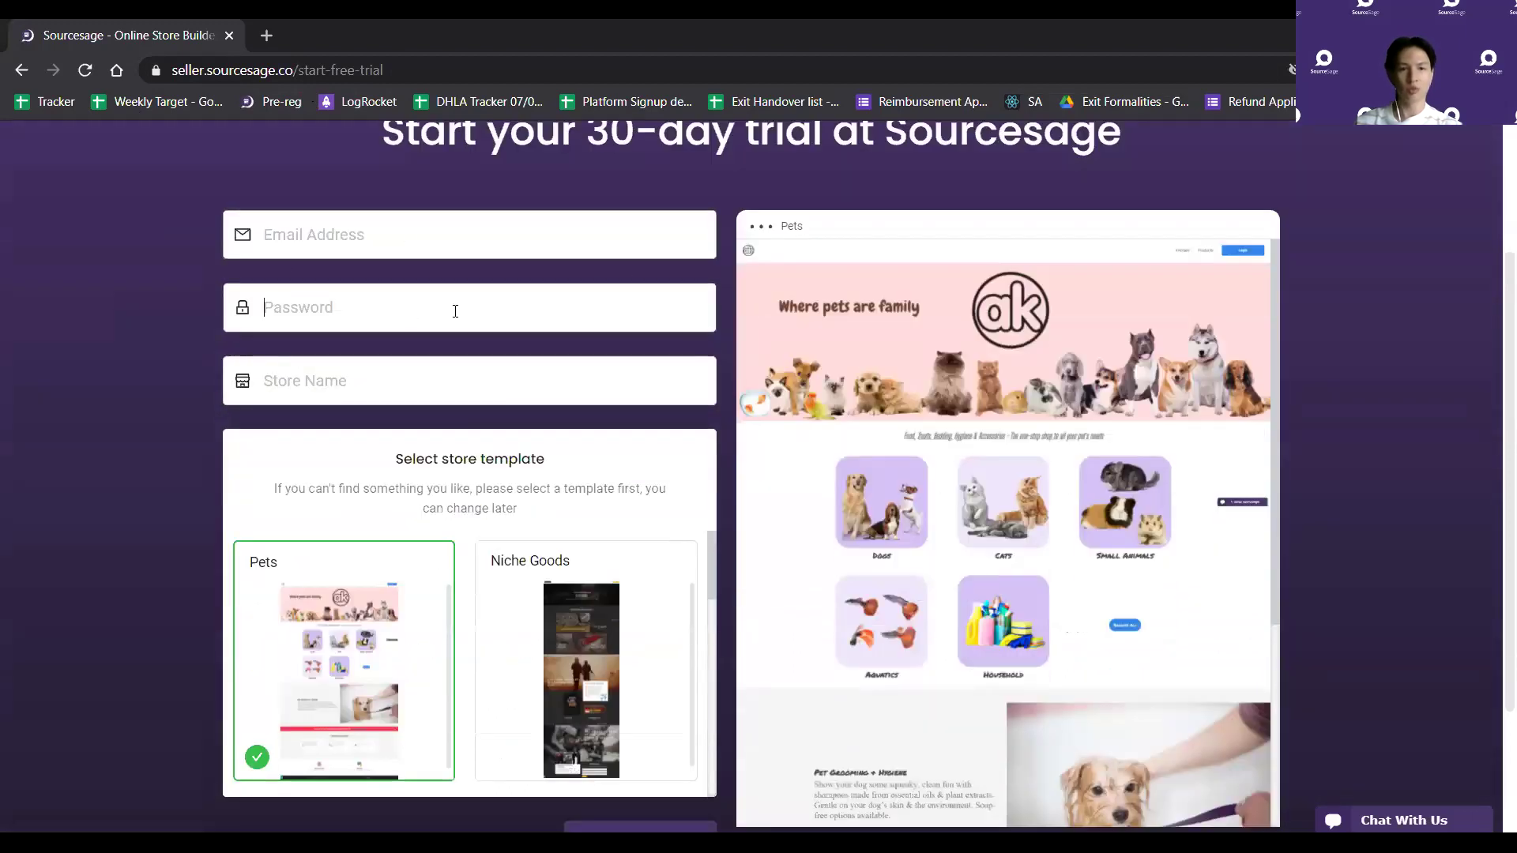
{"action": "left_click", "coordinate": [298, 382]}
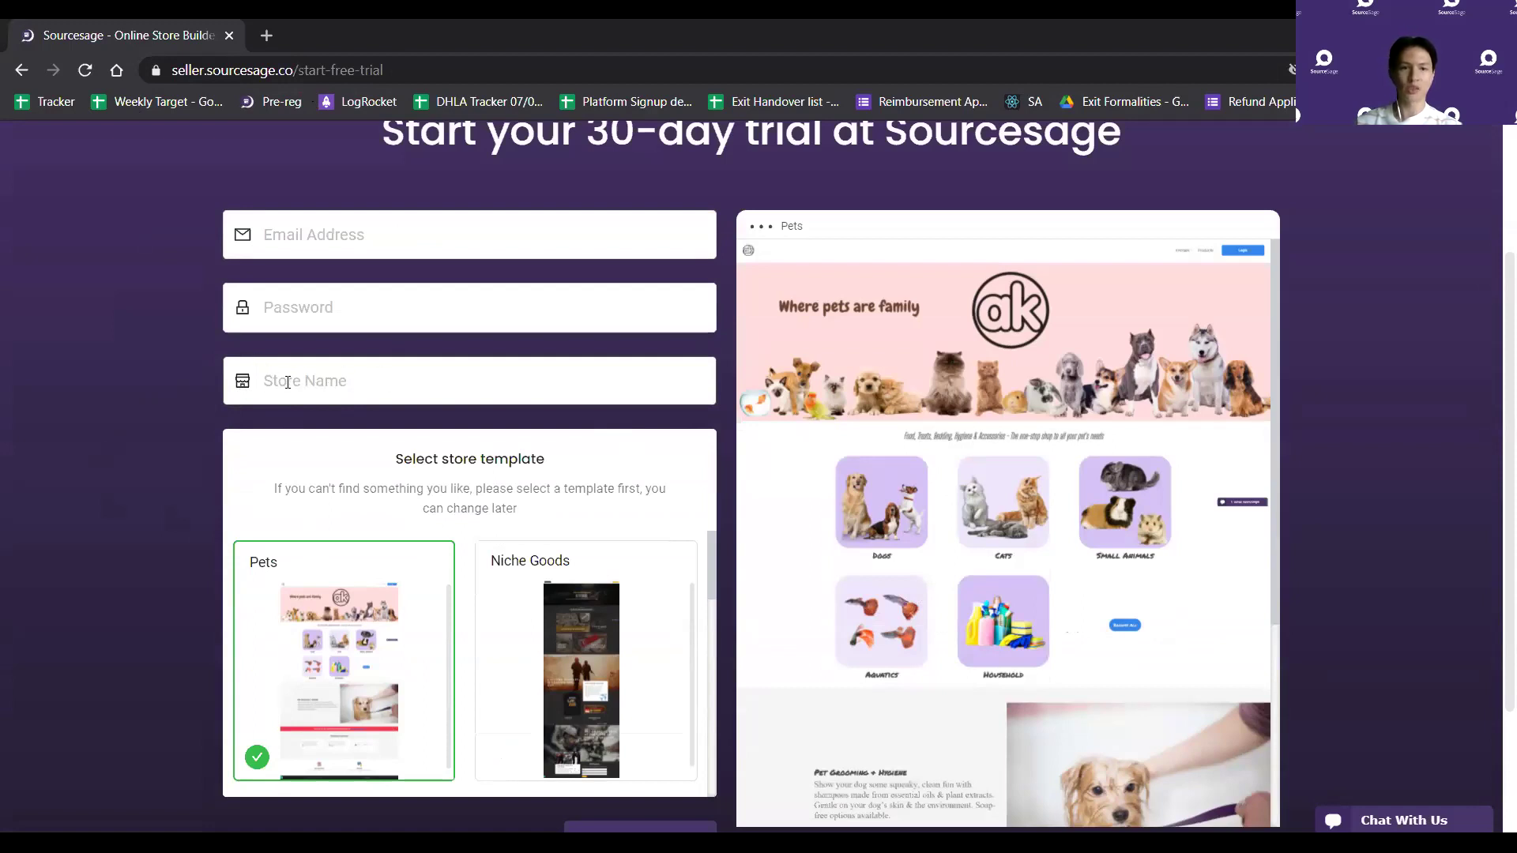
{"action": "type", "text": "petershop"}
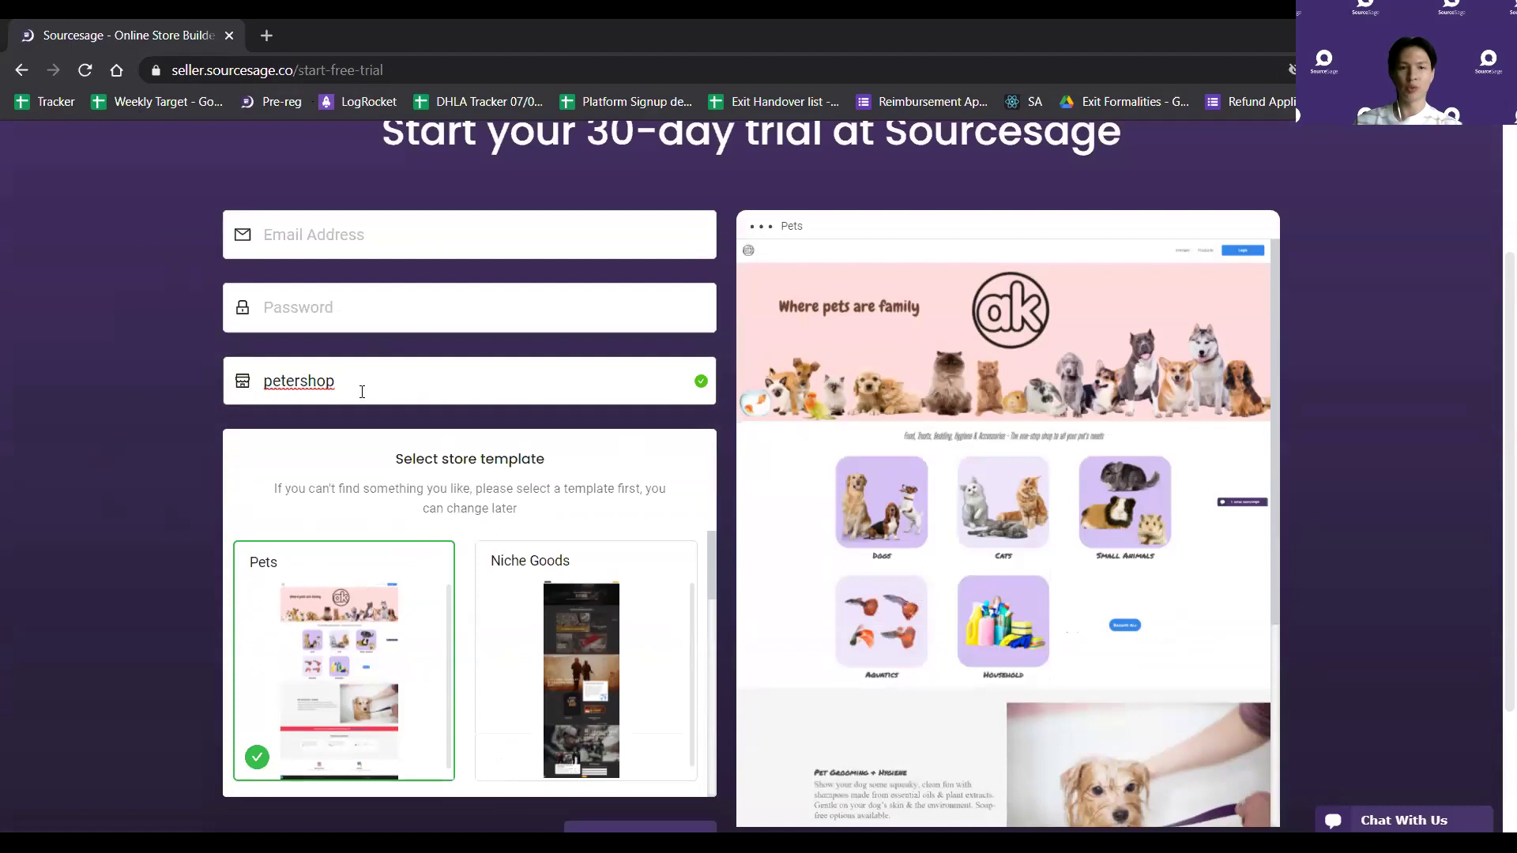
{"action": "double_click", "coordinate": [275, 384]}
{"action": "key", "text": "BackSpace"}
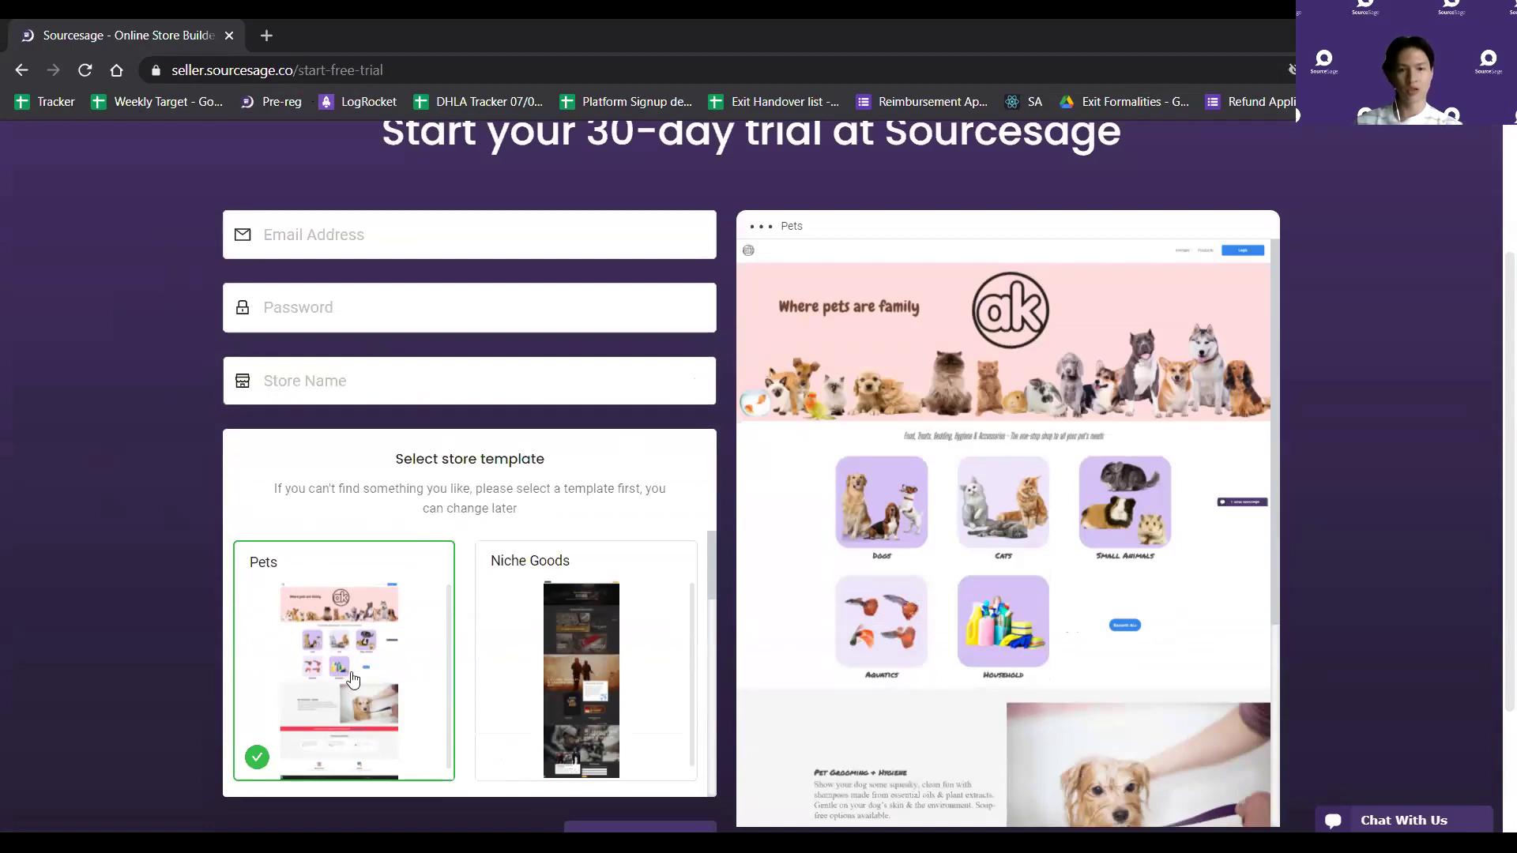
Preview the Niche Goods and Toiletries store templates and look through the other templates on offer
{"action": "scroll", "coordinate": [653, 640], "scroll_direction": "down", "scroll_amount": 2}
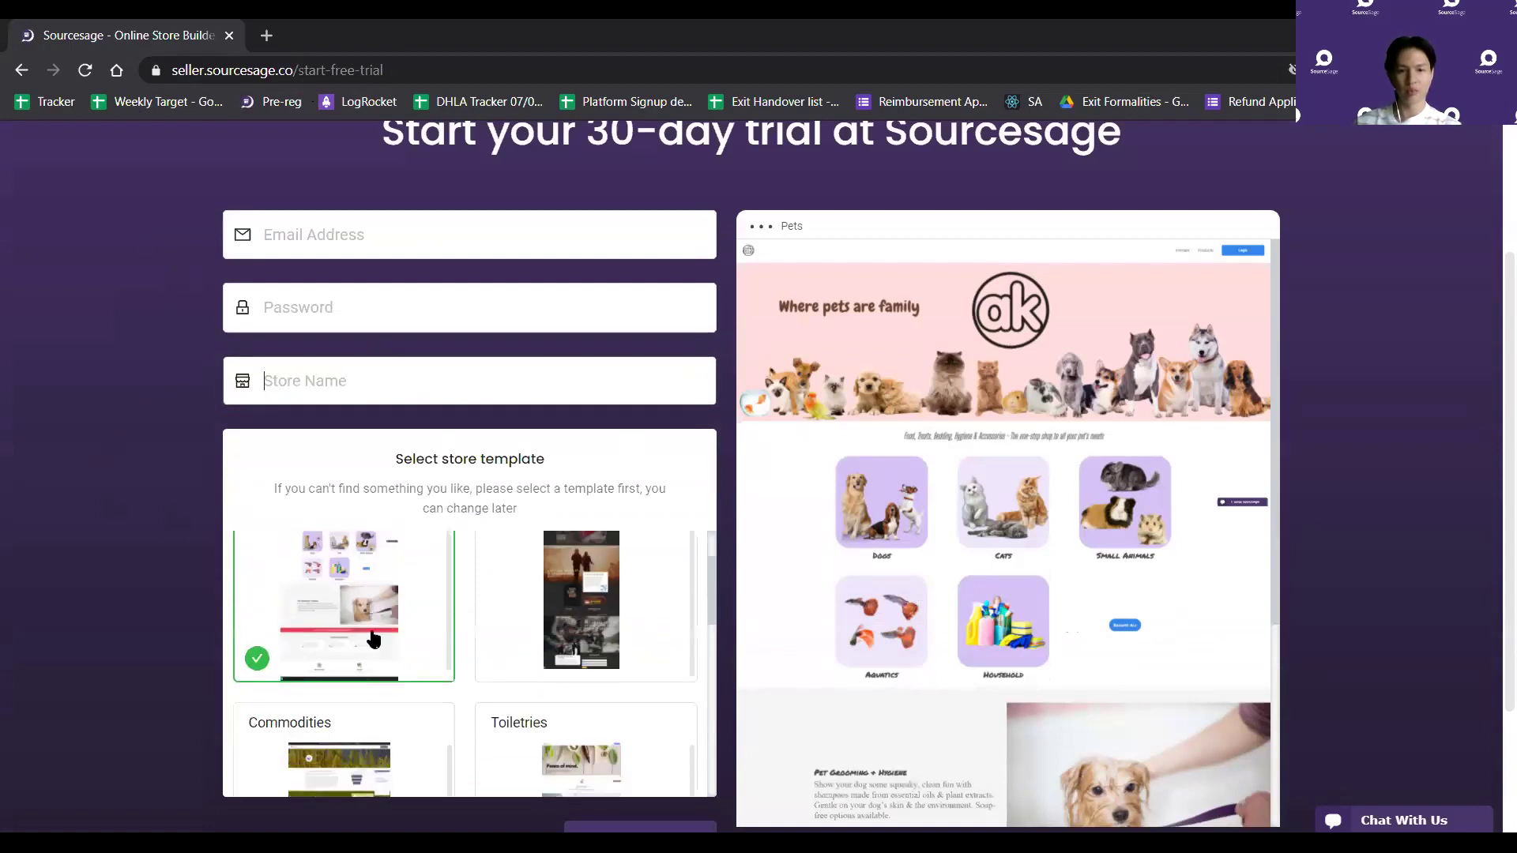
{"action": "left_click", "coordinate": [518, 641]}
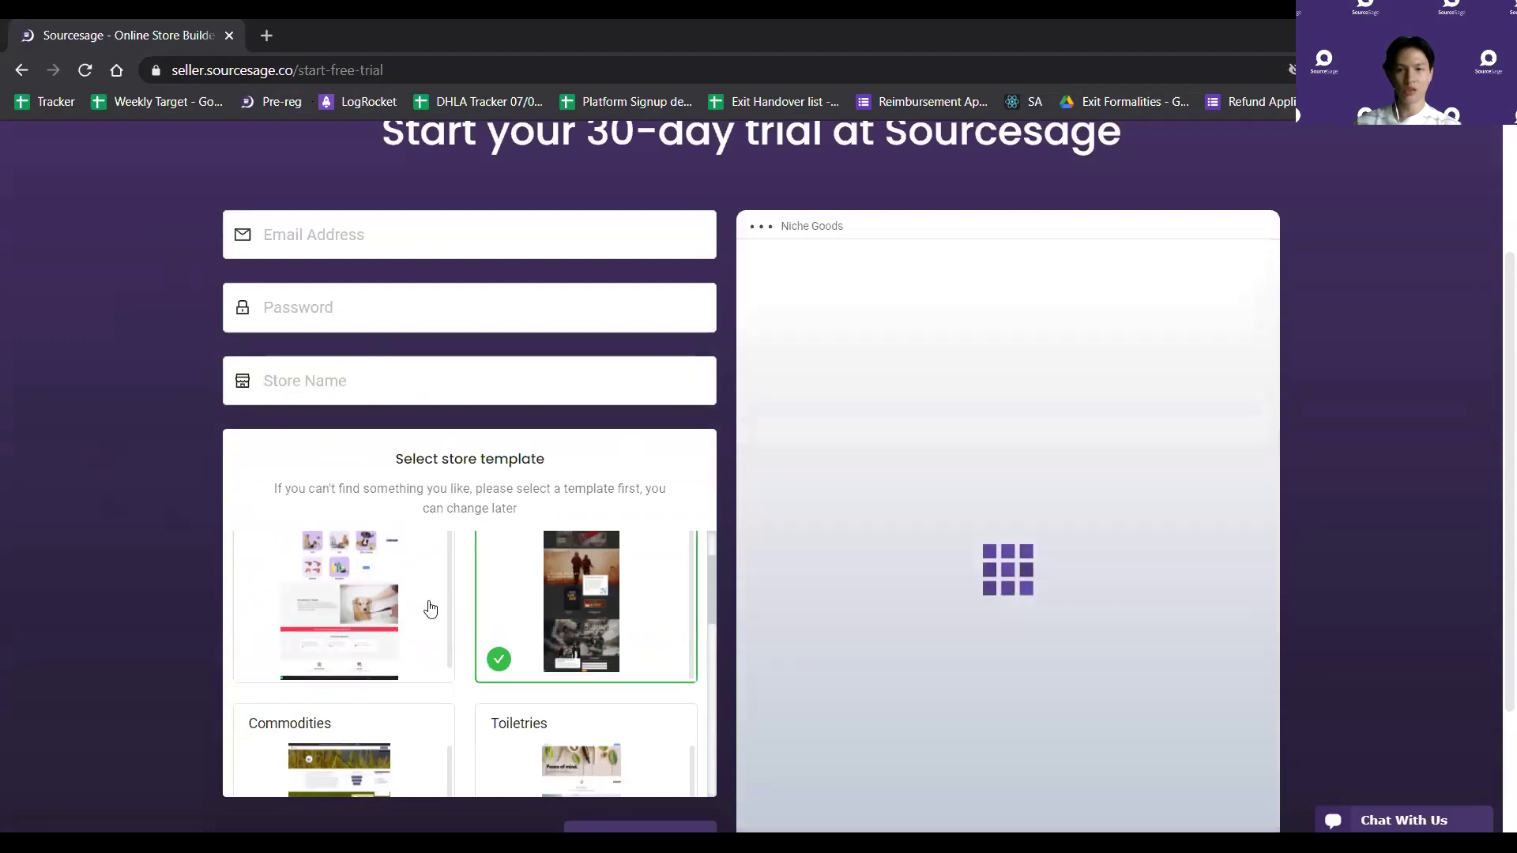
{"action": "scroll", "coordinate": [445, 687], "scroll_direction": "down", "scroll_amount": 1}
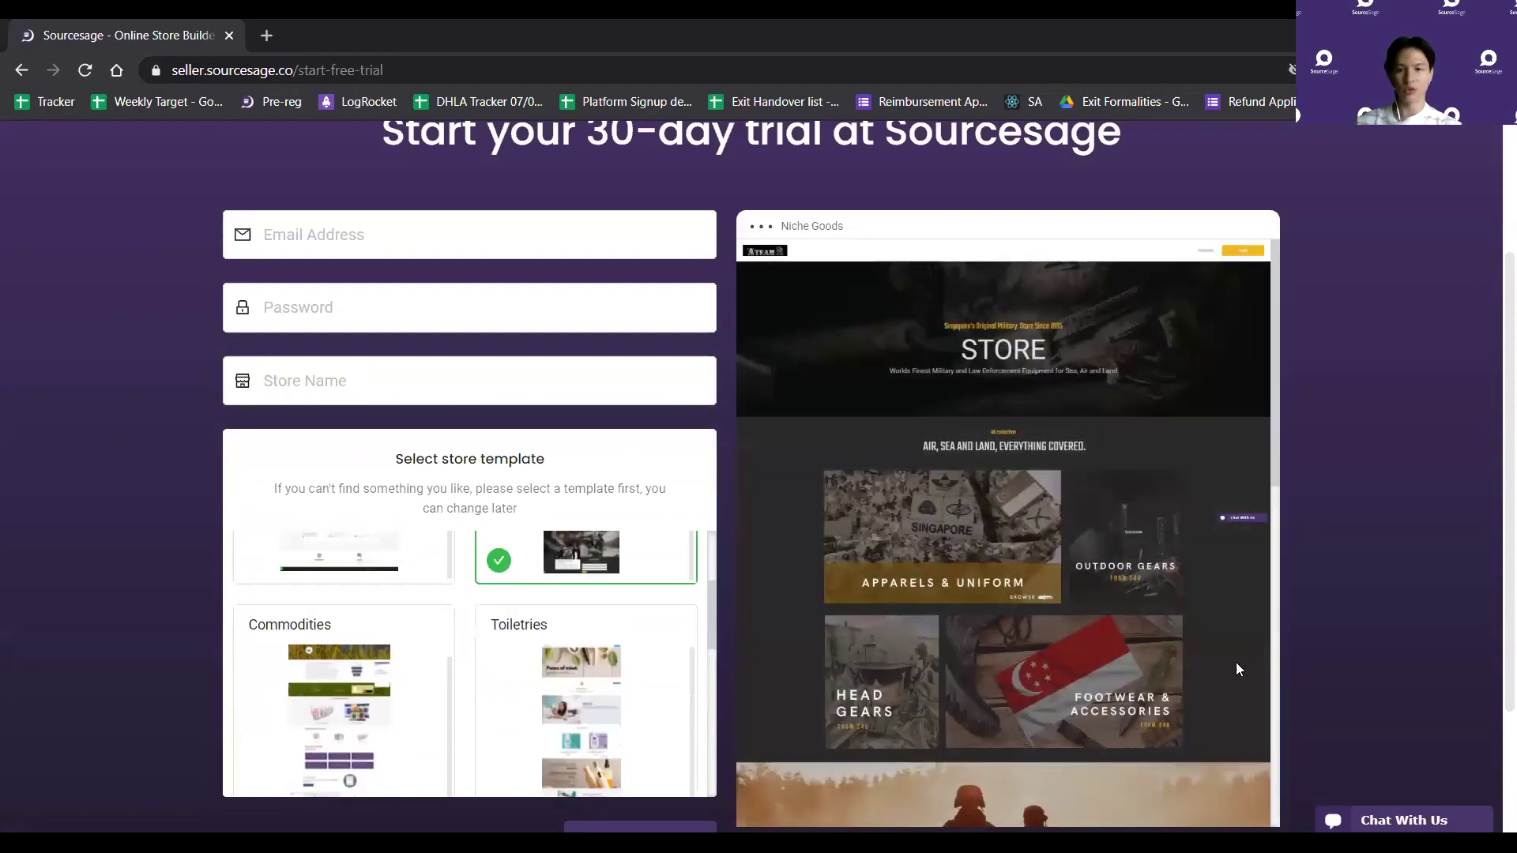
{"action": "left_click", "coordinate": [580, 697]}
{"action": "scroll", "coordinate": [427, 641], "scroll_direction": "down", "scroll_amount": 2}
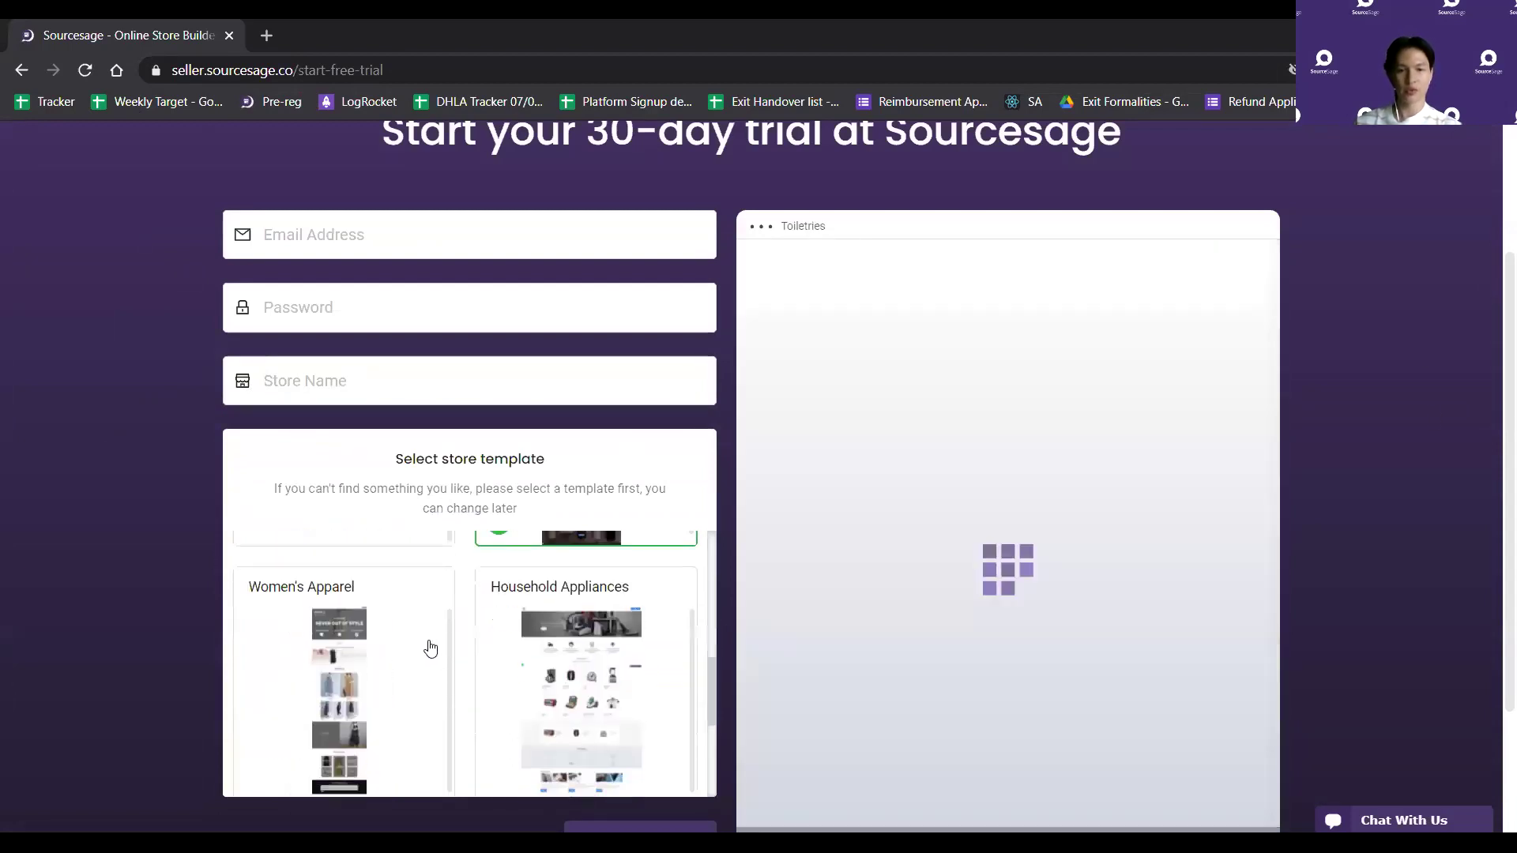
{"action": "scroll", "coordinate": [149, 332], "scroll_direction": "up", "scroll_amount": 2}
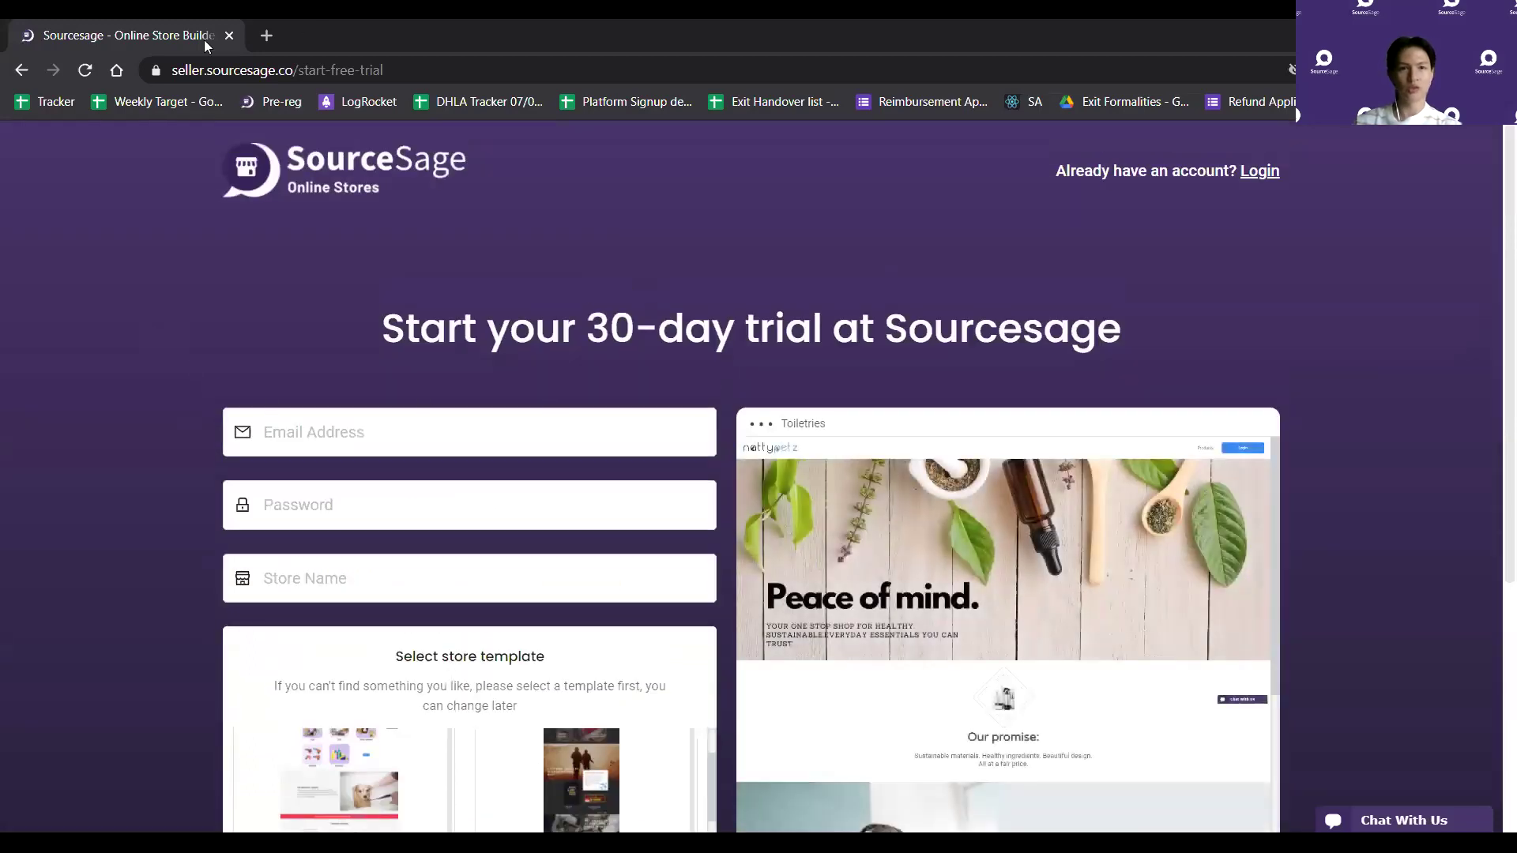
Go to the seller dashboard at seller.sourcesage.co
{"action": "left_click", "coordinate": [221, 67]}
{"action": "type", "text": "seller.sou"}
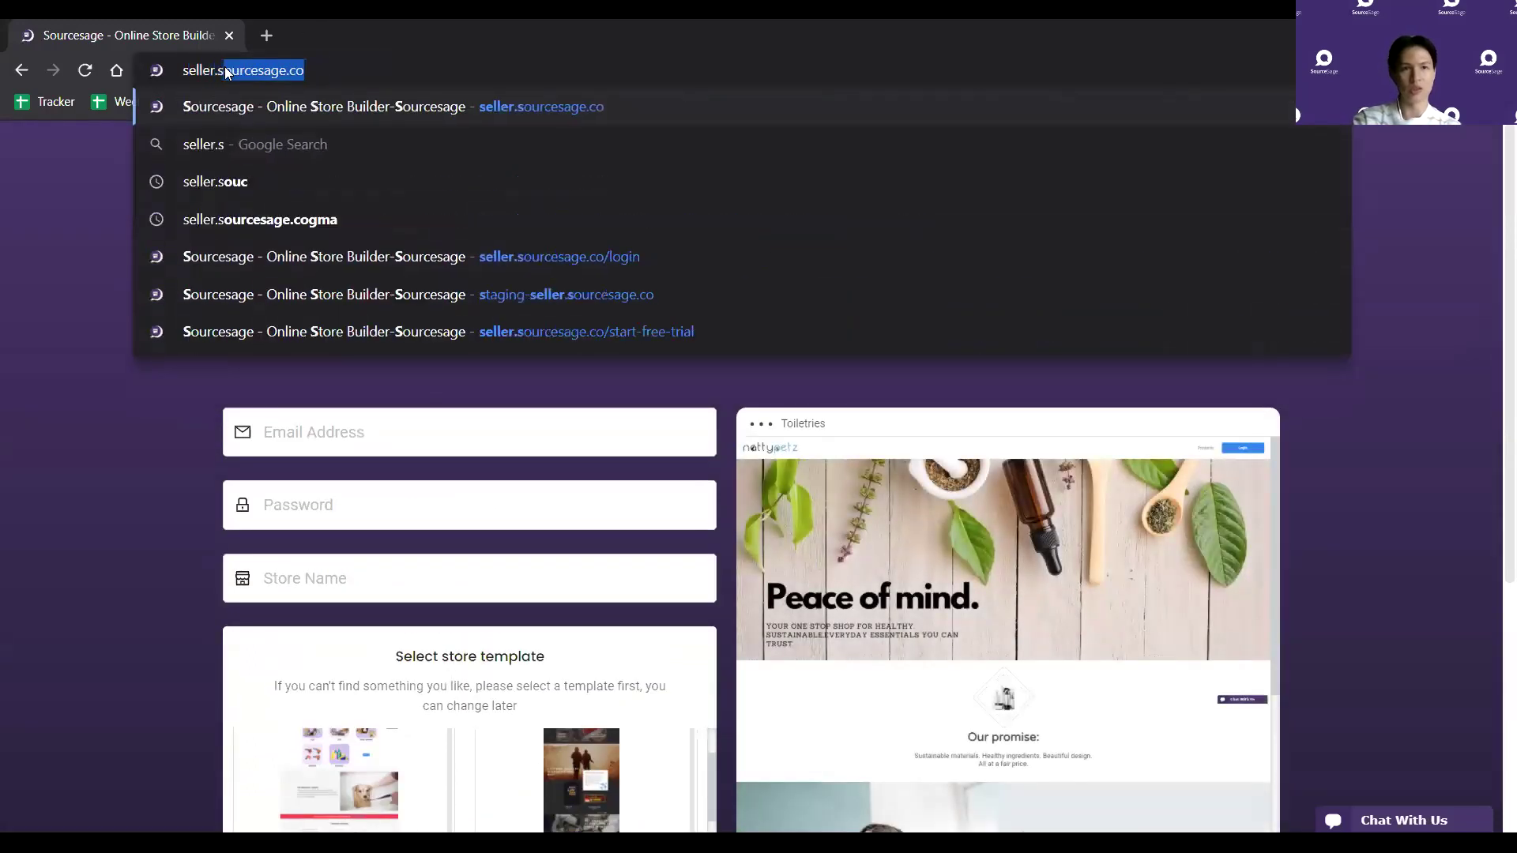
{"action": "key", "text": "Return"}
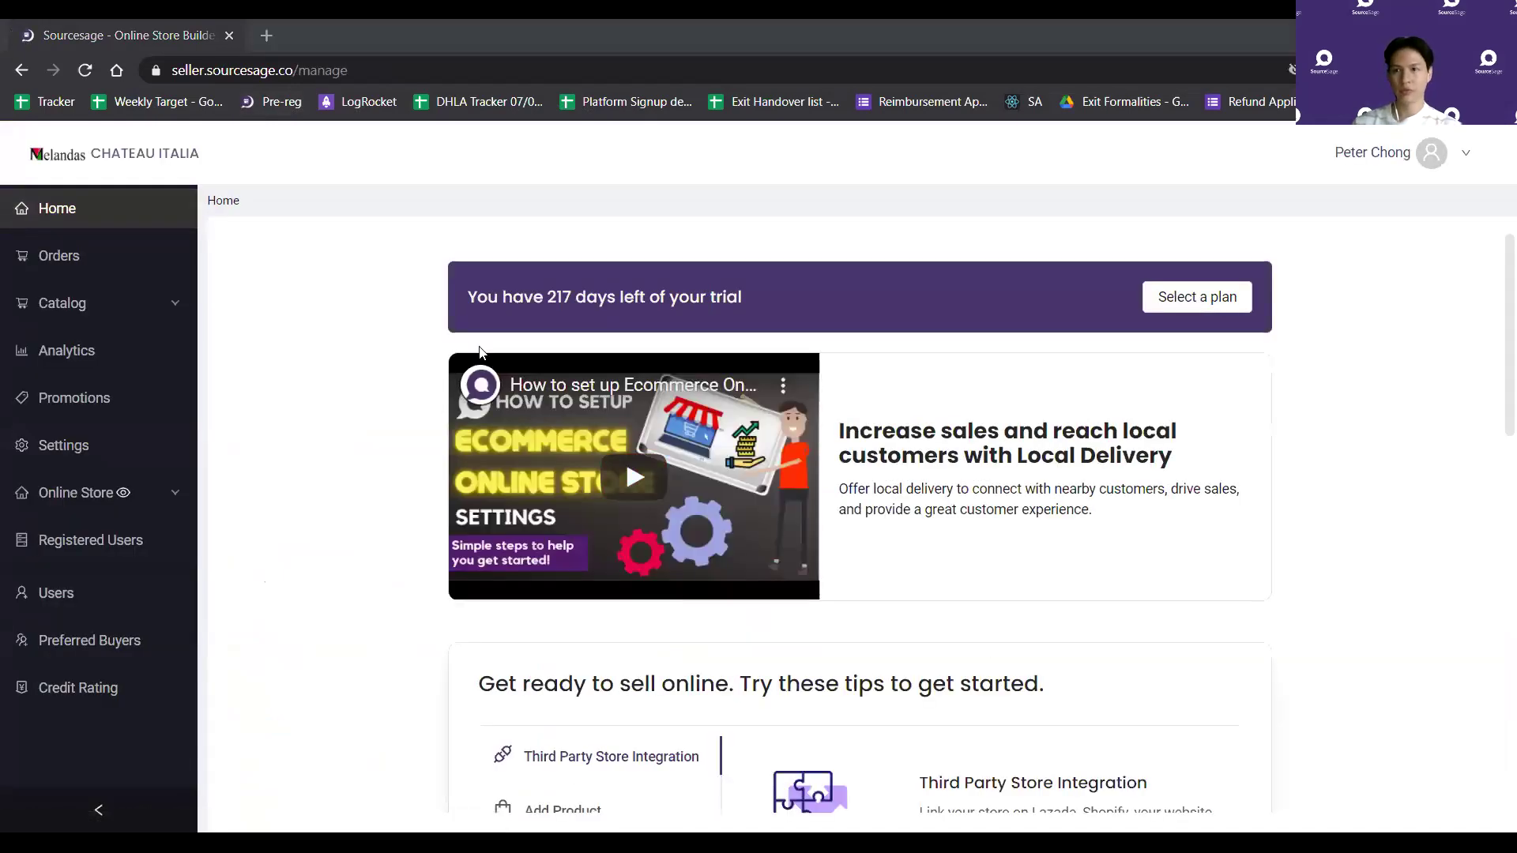
{"action": "left_click", "coordinate": [1417, 233]}
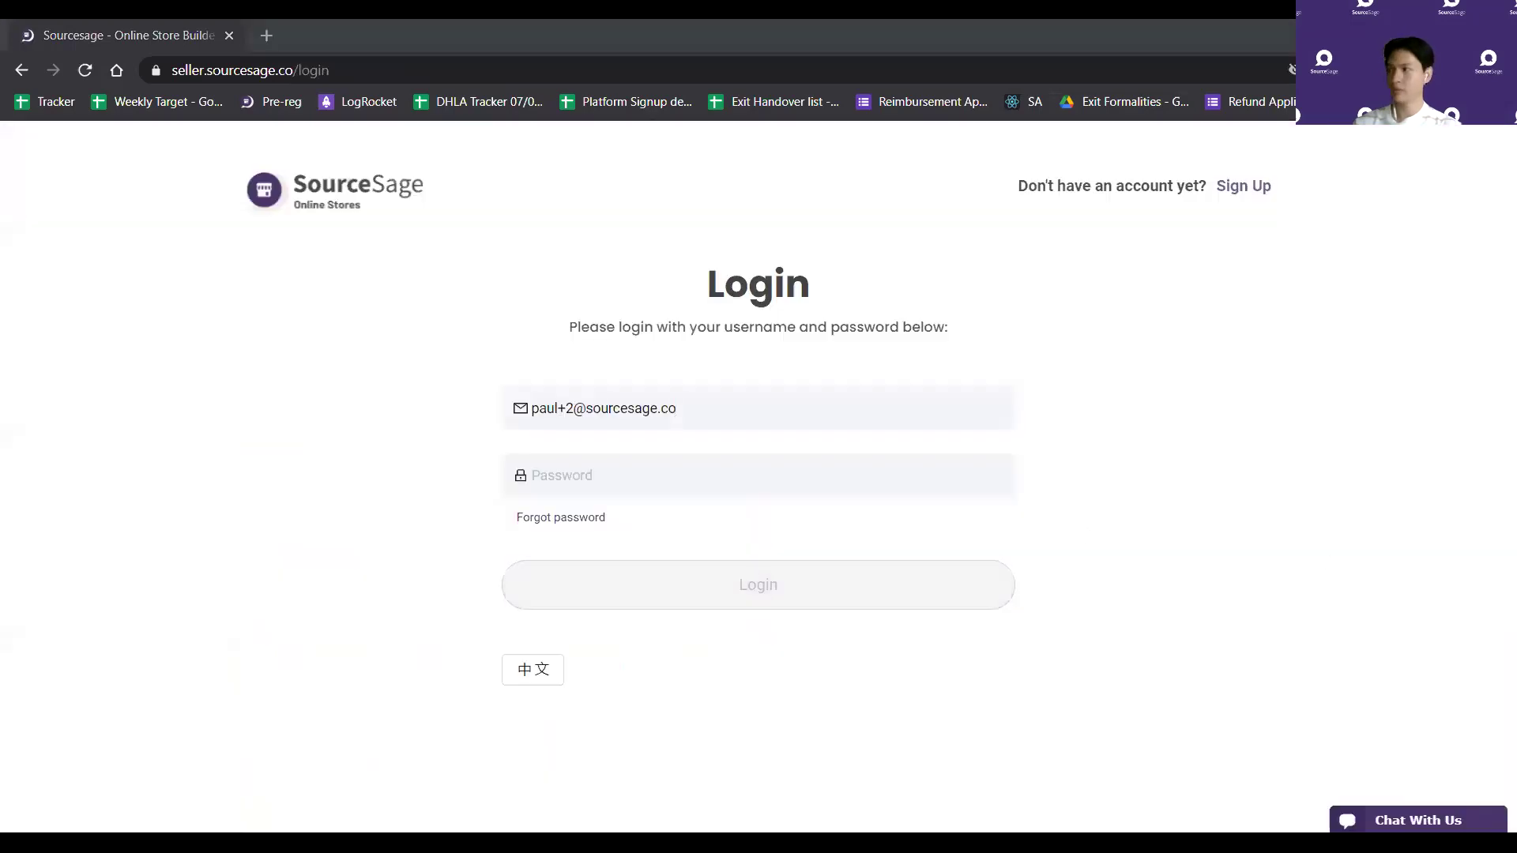
{"action": "left_click", "coordinate": [793, 491]}
{"action": "left_click", "coordinate": [758, 584]}
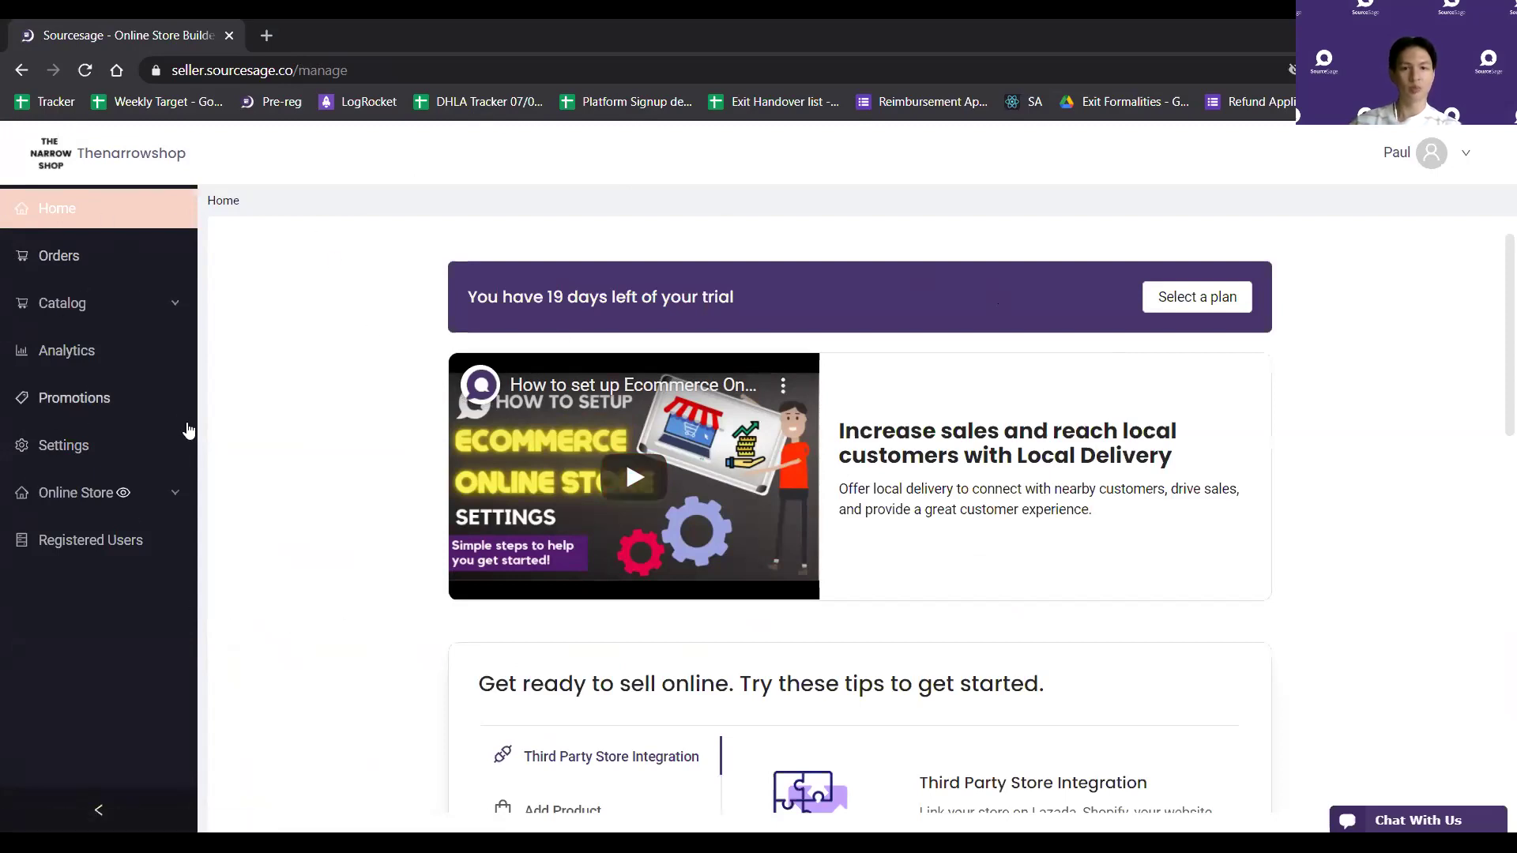
Open The Narrow Shop's storefront, thenarrowshop.com, in a new browser tab
{"action": "left_click", "coordinate": [267, 35]}
{"action": "type", "text": "the"}
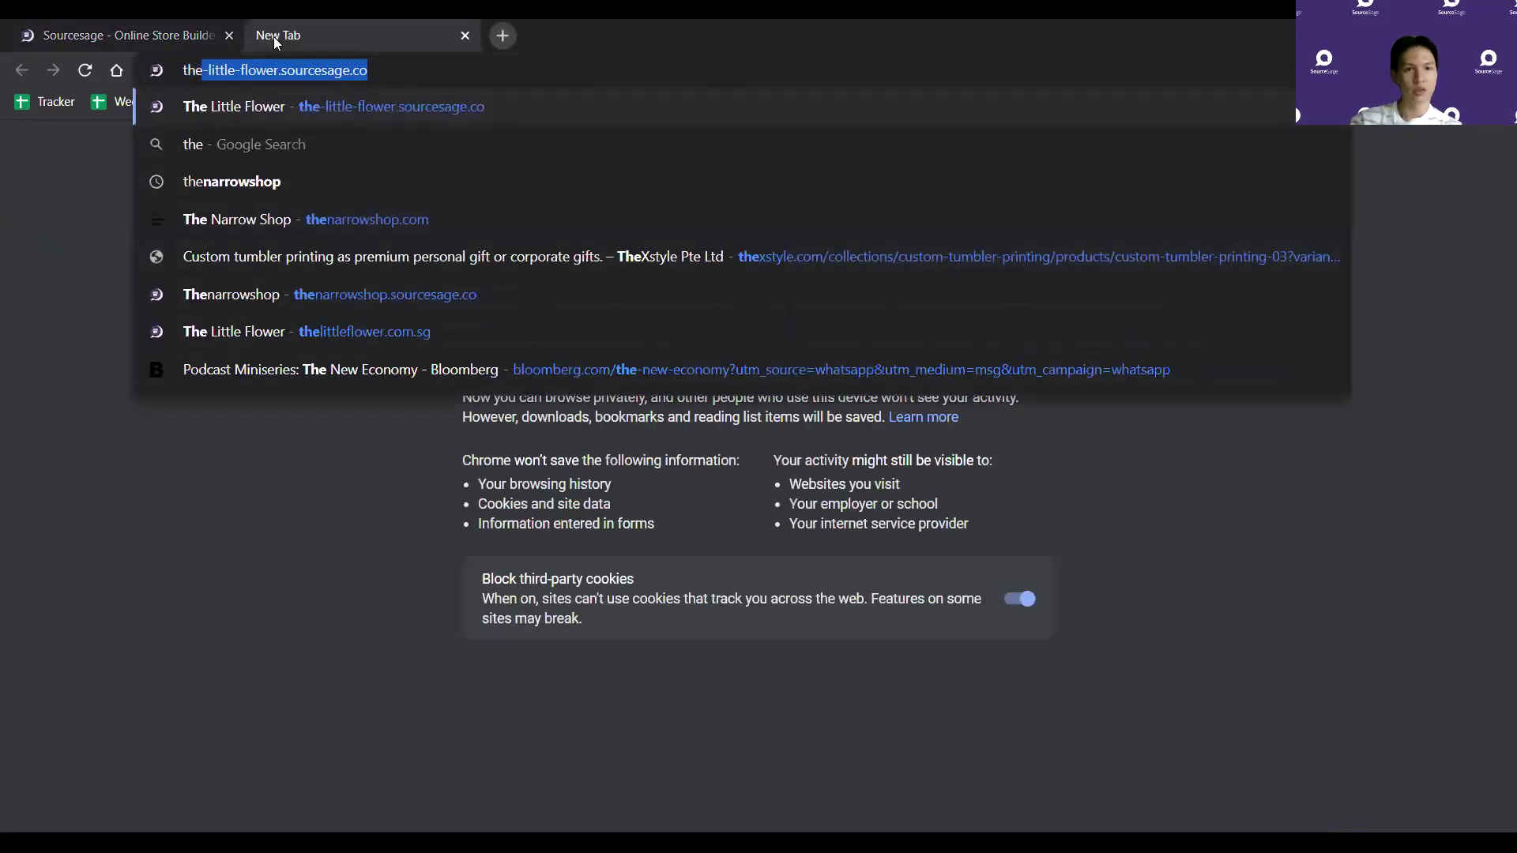
{"action": "key", "text": "Down"}
{"action": "key", "text": "Down"}
{"action": "key", "text": "Down"}
{"action": "key", "text": "Return"}
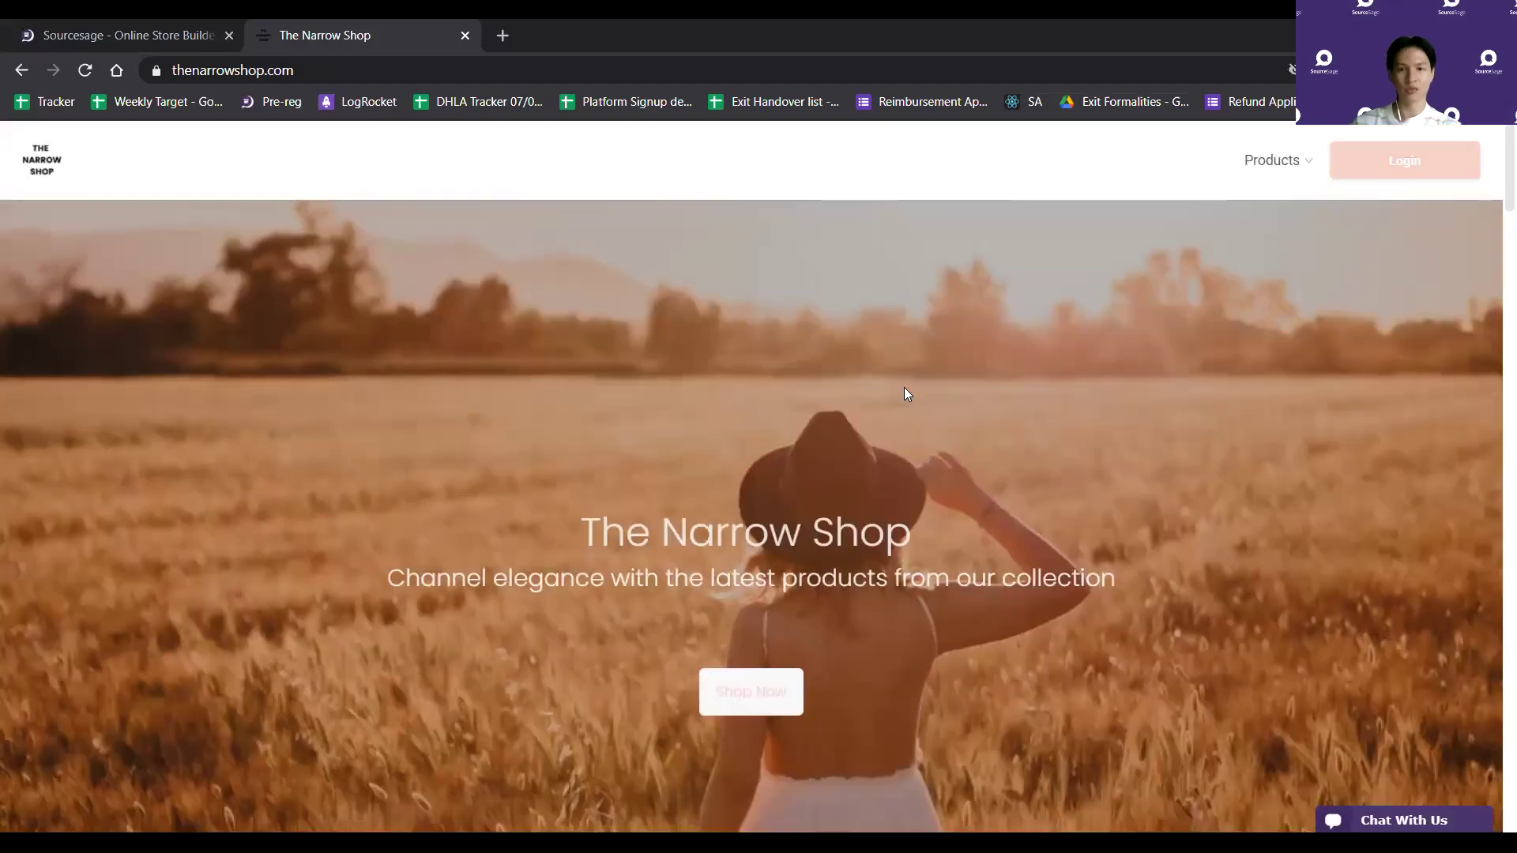
Skim the storefront homepage down to the Instagram section and return to its opening banner
{"action": "scroll", "coordinate": [904, 387], "scroll_direction": "down", "scroll_amount": 20}
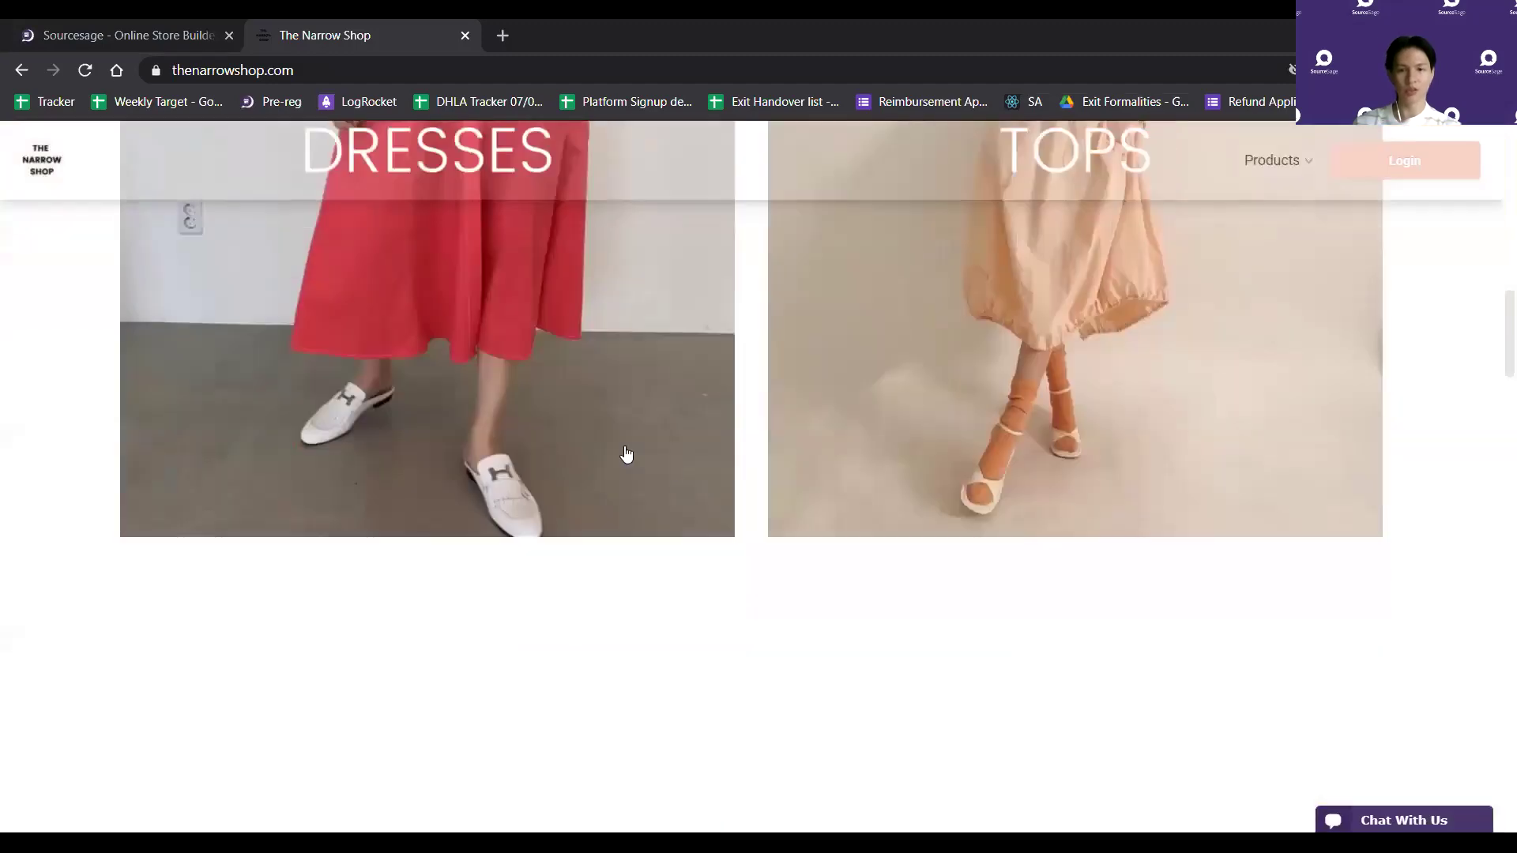
{"action": "scroll", "coordinate": [537, 429], "scroll_direction": "down", "scroll_amount": 20}
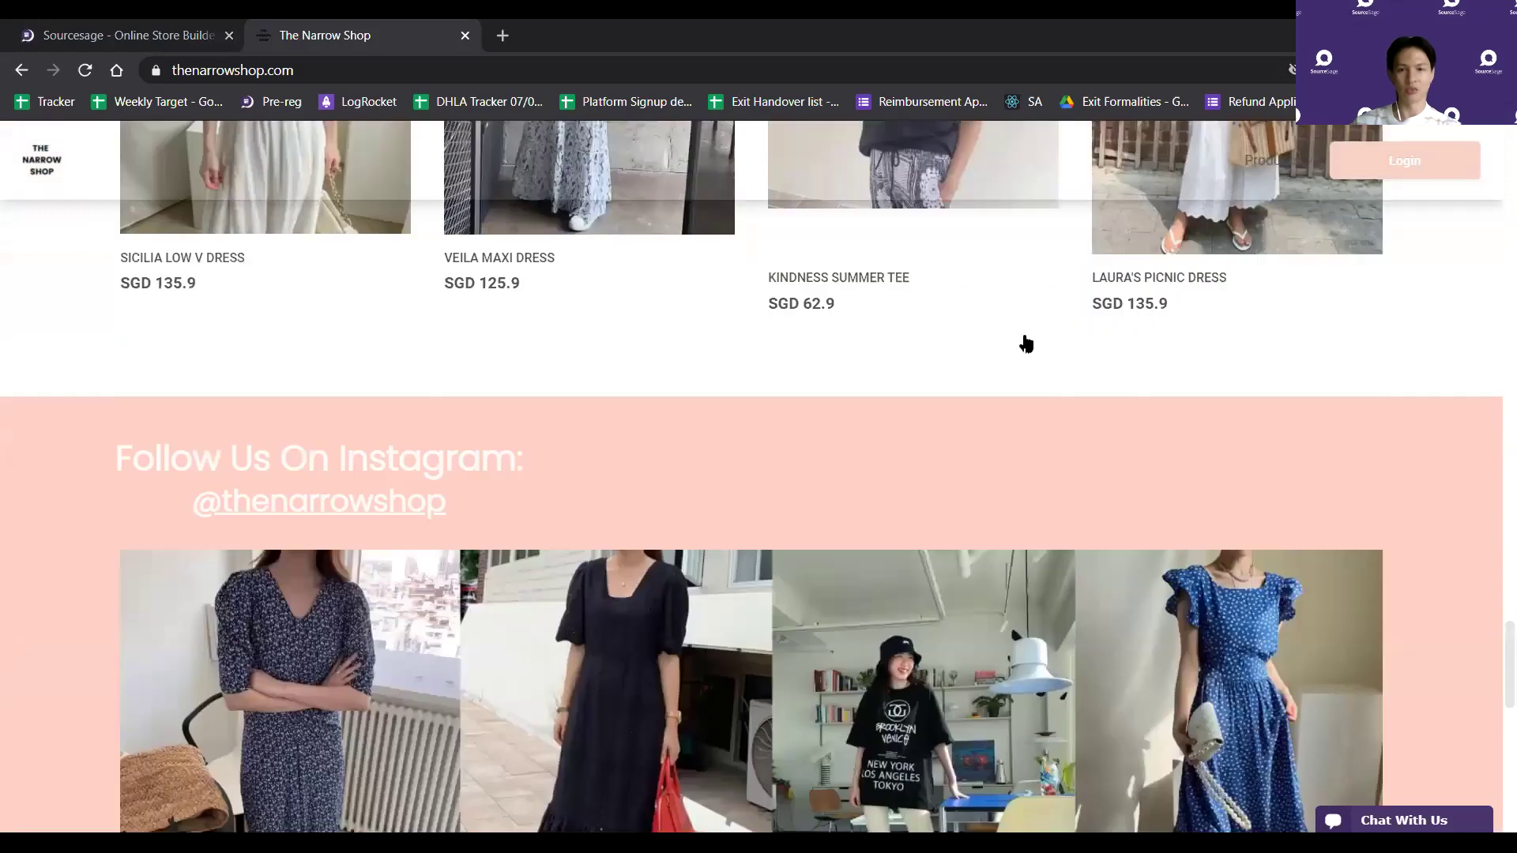
{"action": "scroll", "coordinate": [782, 506], "scroll_direction": "up", "scroll_amount": 7}
{"action": "scroll", "coordinate": [800, 506], "scroll_direction": "up", "scroll_amount": 20}
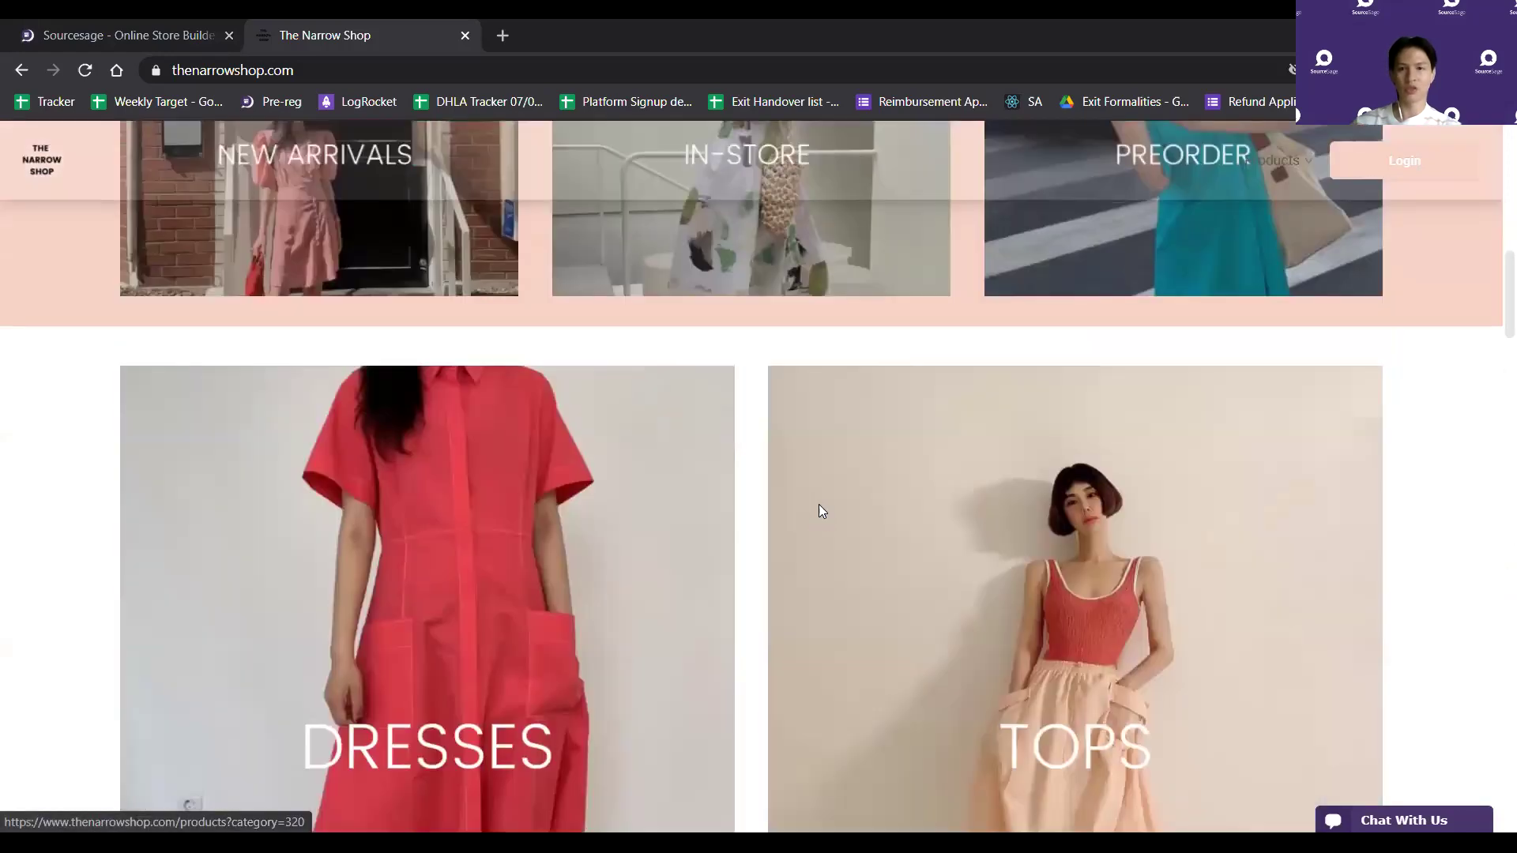
{"action": "scroll", "coordinate": [317, 545], "scroll_direction": "down", "scroll_amount": 2}
{"action": "scroll", "coordinate": [132, 127], "scroll_direction": "up", "scroll_amount": 1}
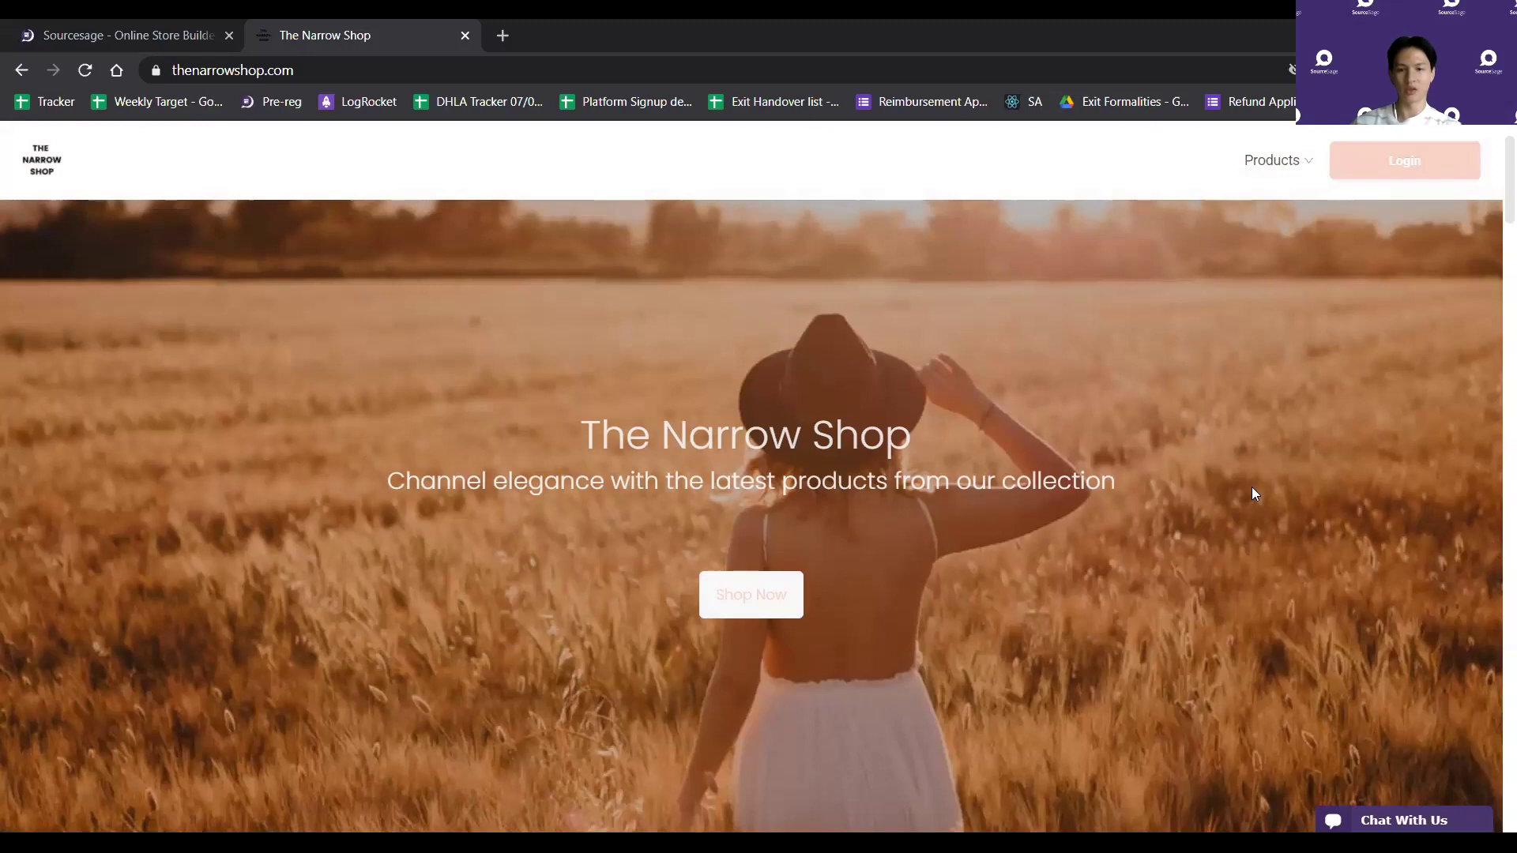
Examine the homepage's hero banner, collection and category tiles, and the Featured Products section
{"action": "scroll", "coordinate": [578, 447], "scroll_direction": "down", "scroll_amount": 6}
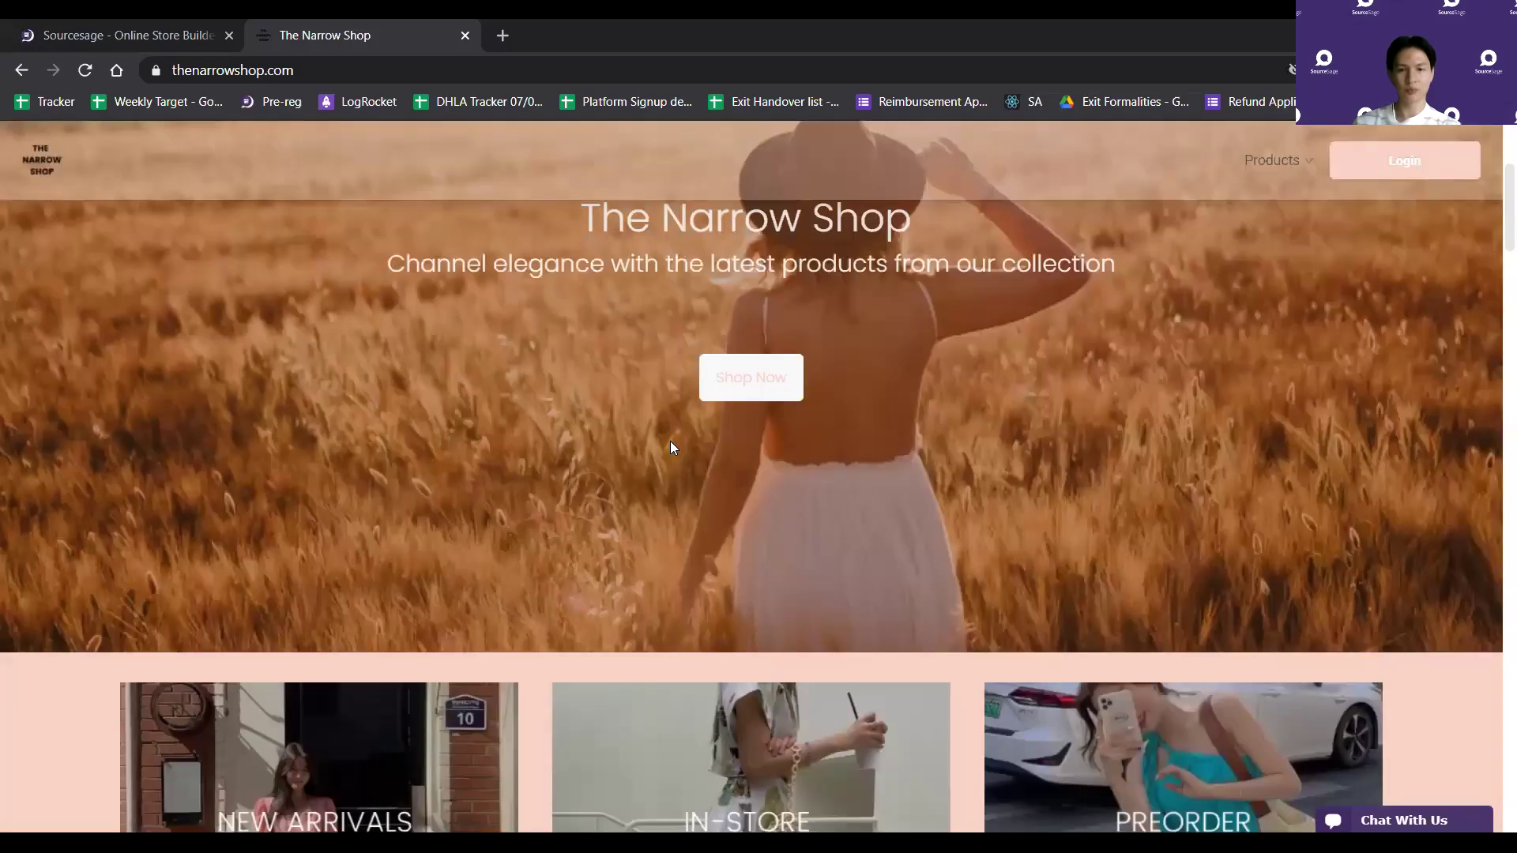
{"action": "scroll", "coordinate": [496, 542], "scroll_direction": "down", "scroll_amount": 4}
{"action": "scroll", "coordinate": [1256, 474], "scroll_direction": "down", "scroll_amount": 4}
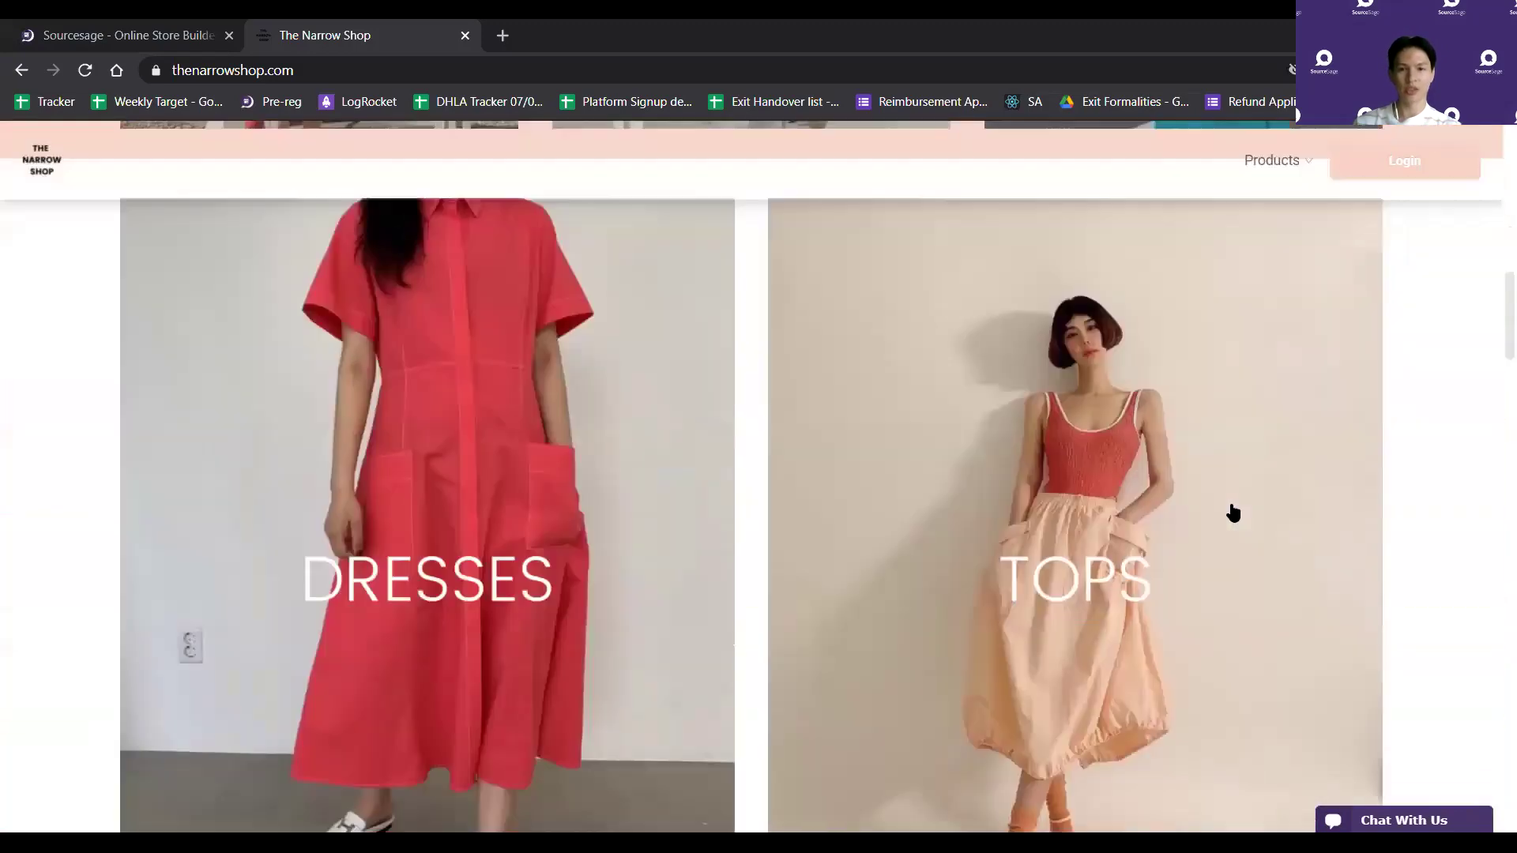
{"action": "scroll", "coordinate": [954, 531], "scroll_direction": "down", "scroll_amount": 5}
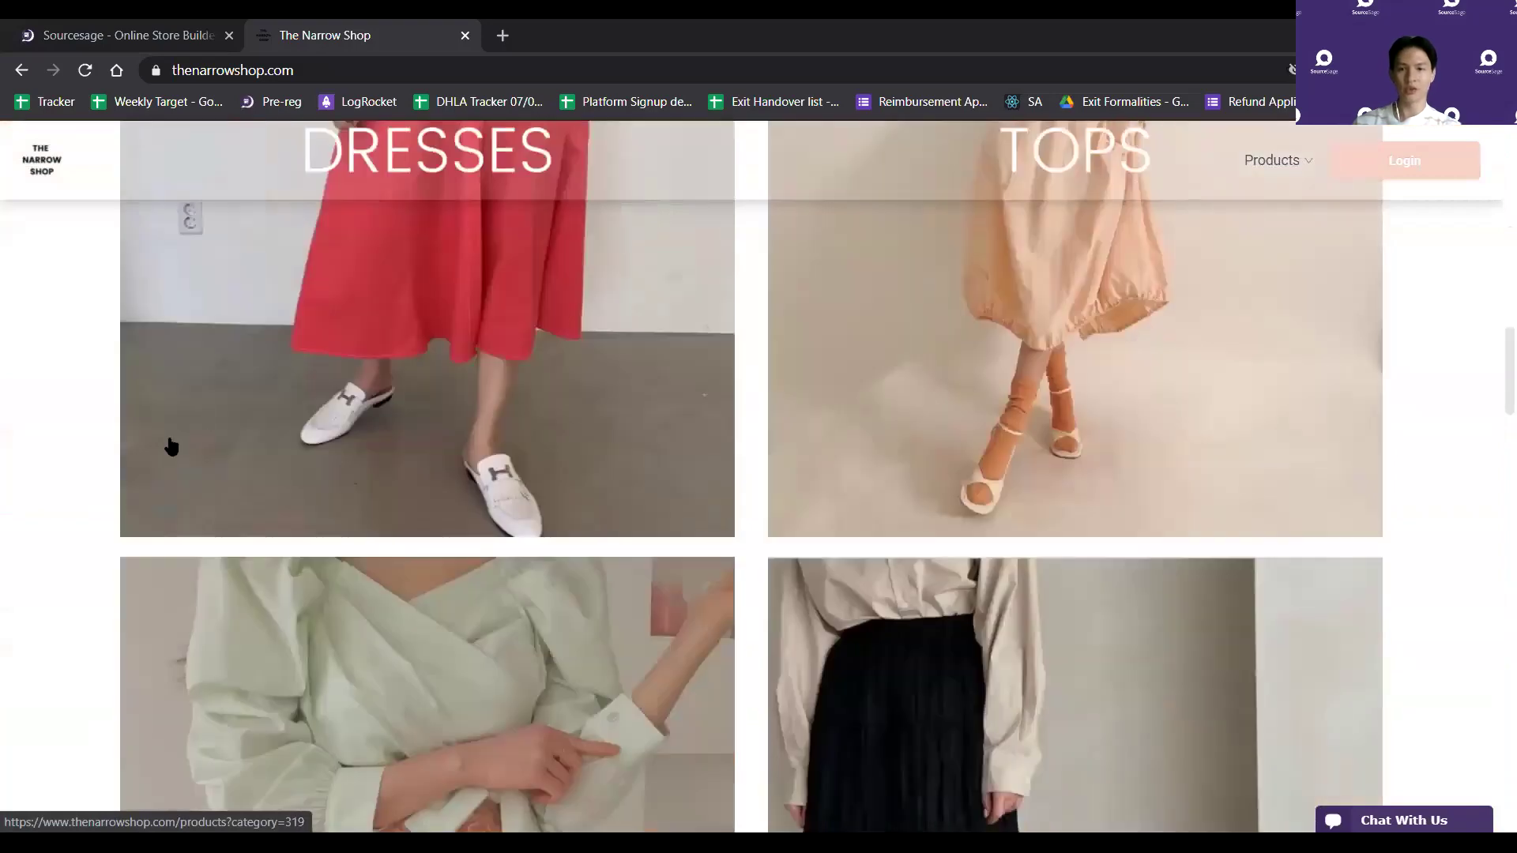
{"action": "scroll", "coordinate": [692, 434], "scroll_direction": "down", "scroll_amount": 6}
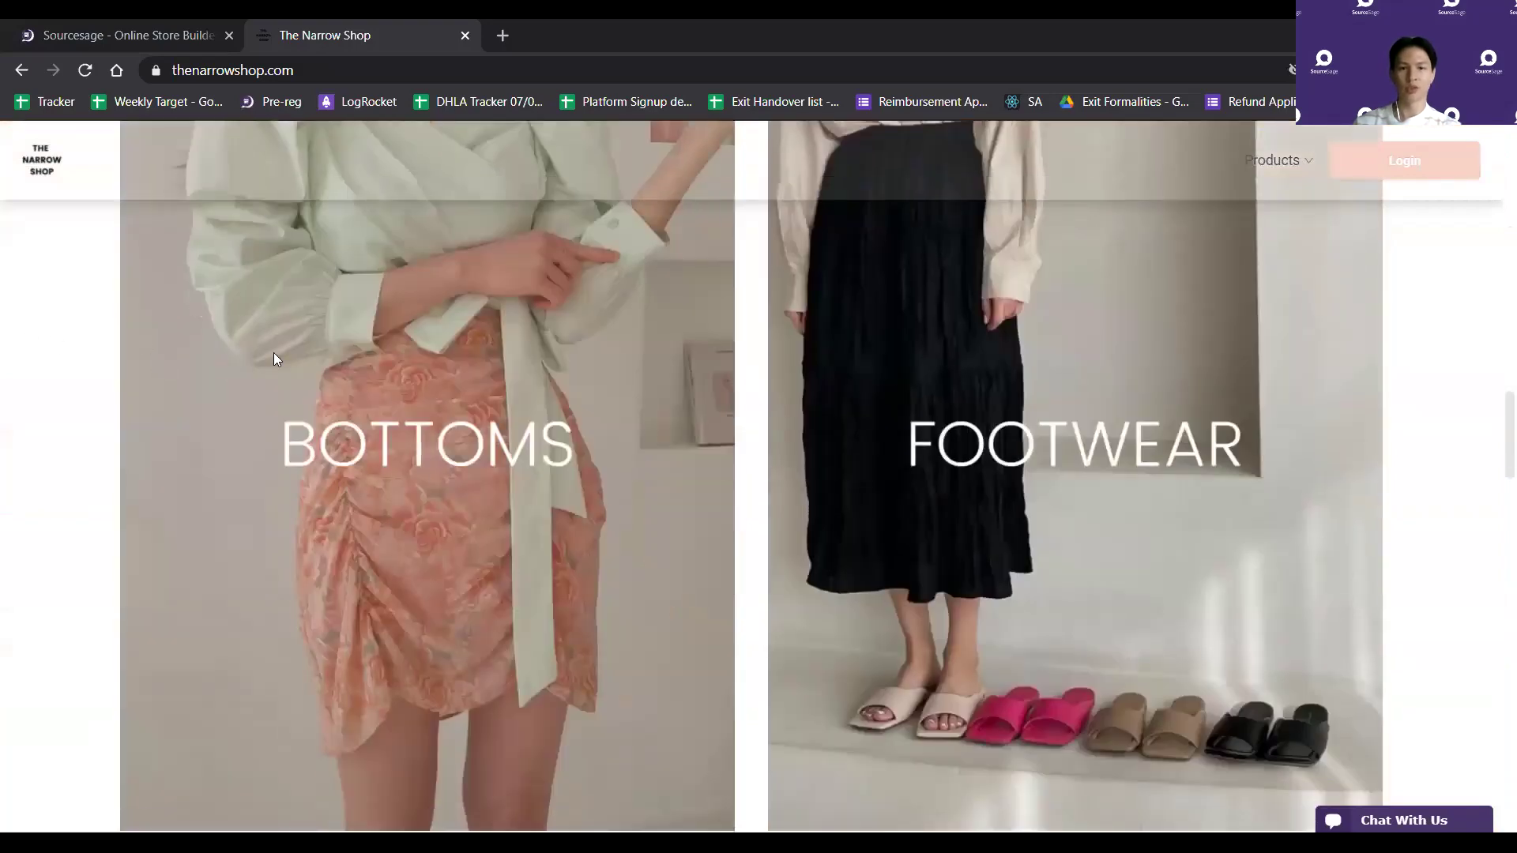
{"action": "scroll", "coordinate": [398, 482], "scroll_direction": "up", "scroll_amount": 10}
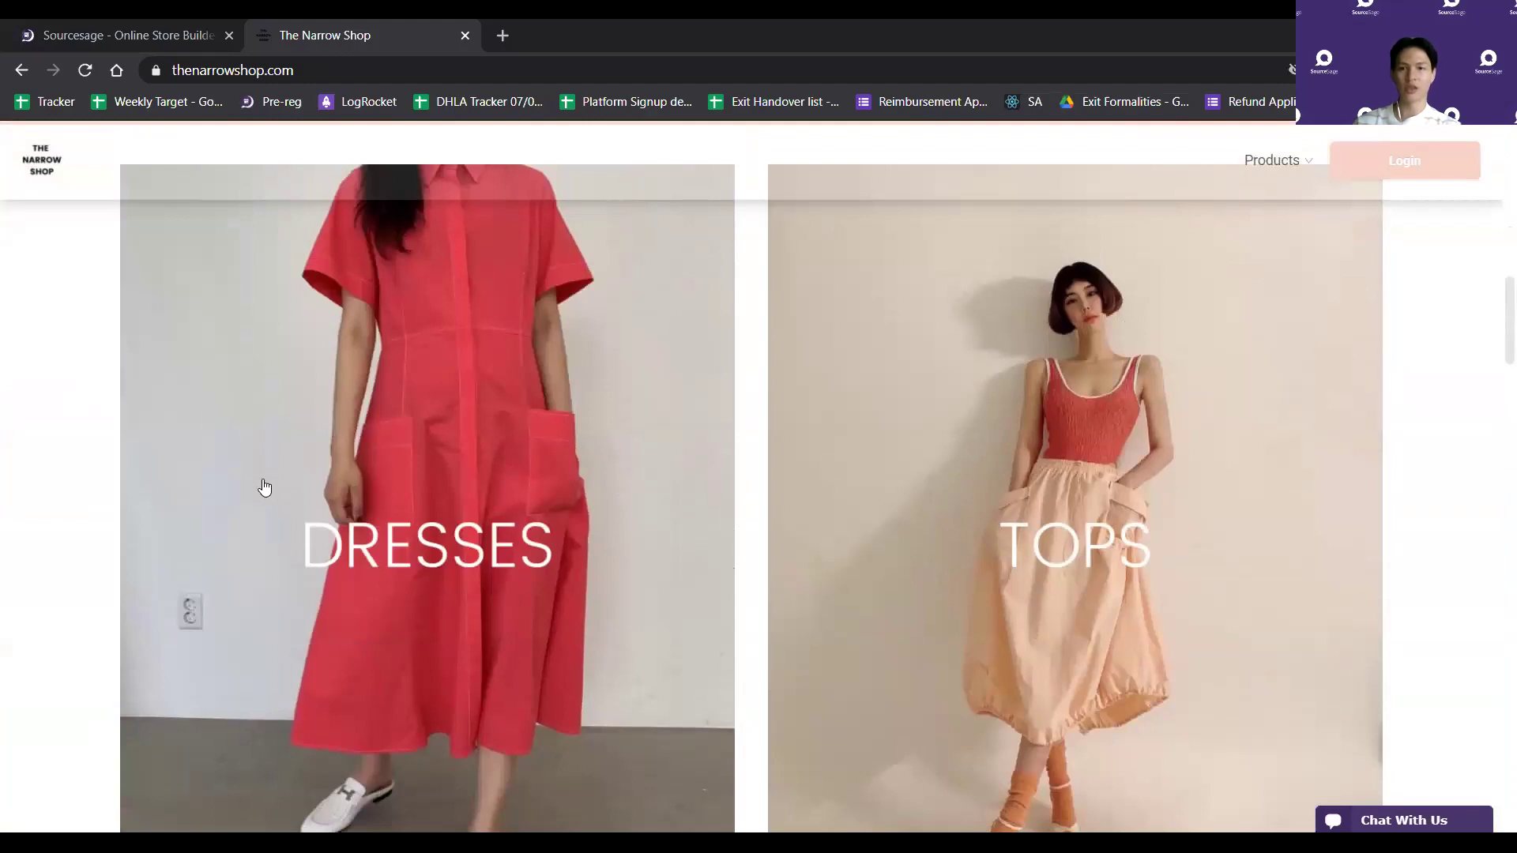
{"action": "scroll", "coordinate": [380, 462], "scroll_direction": "down", "scroll_amount": 6}
{"action": "scroll", "coordinate": [719, 482], "scroll_direction": "down", "scroll_amount": 20}
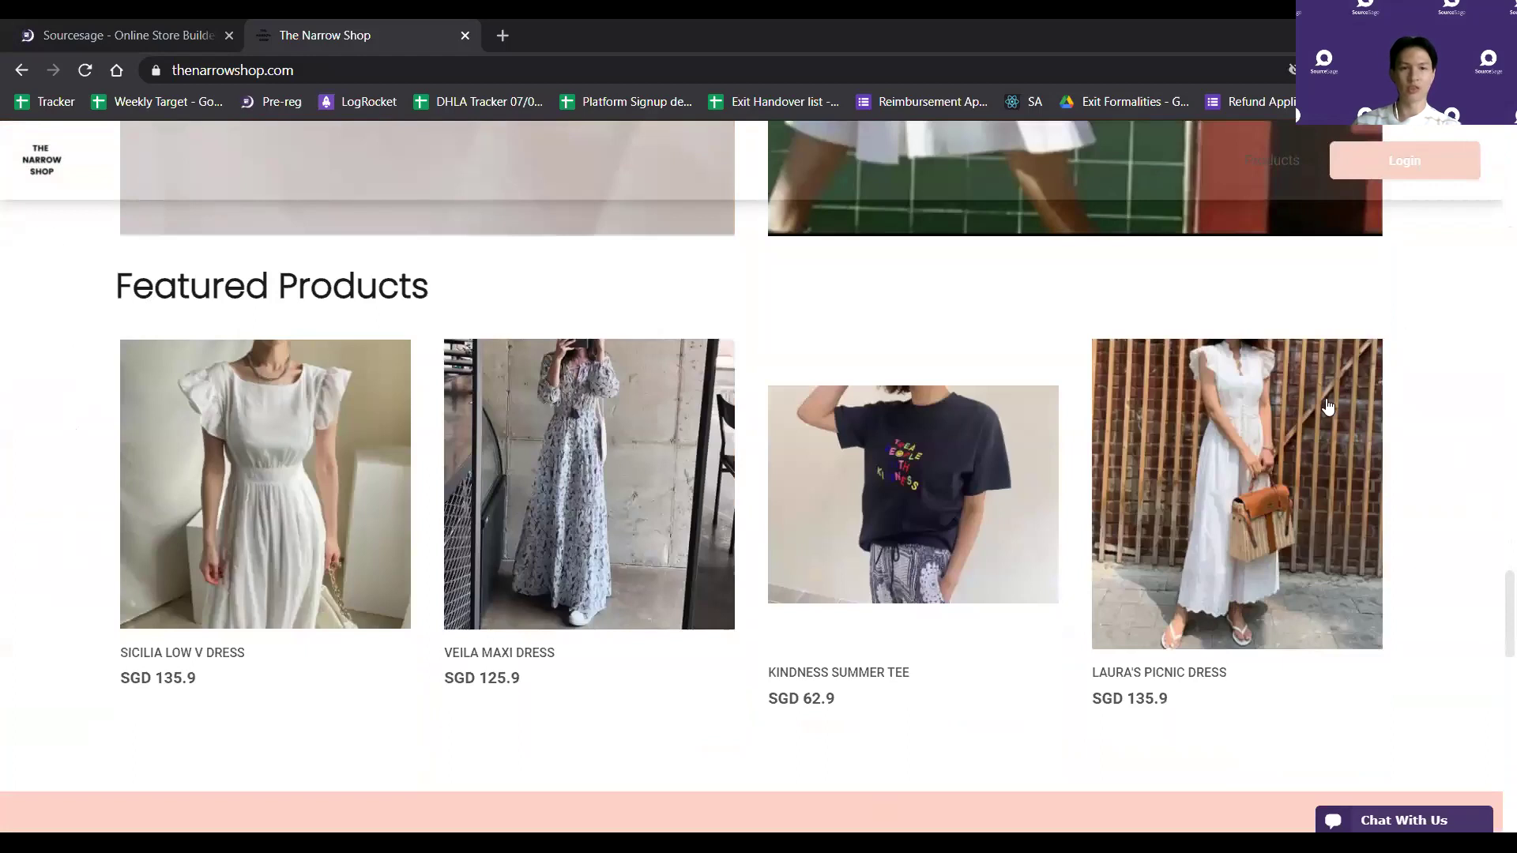
Examine the homepage's Instagram gallery, store location map, contact details and footer
{"action": "scroll", "coordinate": [1211, 415], "scroll_direction": "down", "scroll_amount": 7}
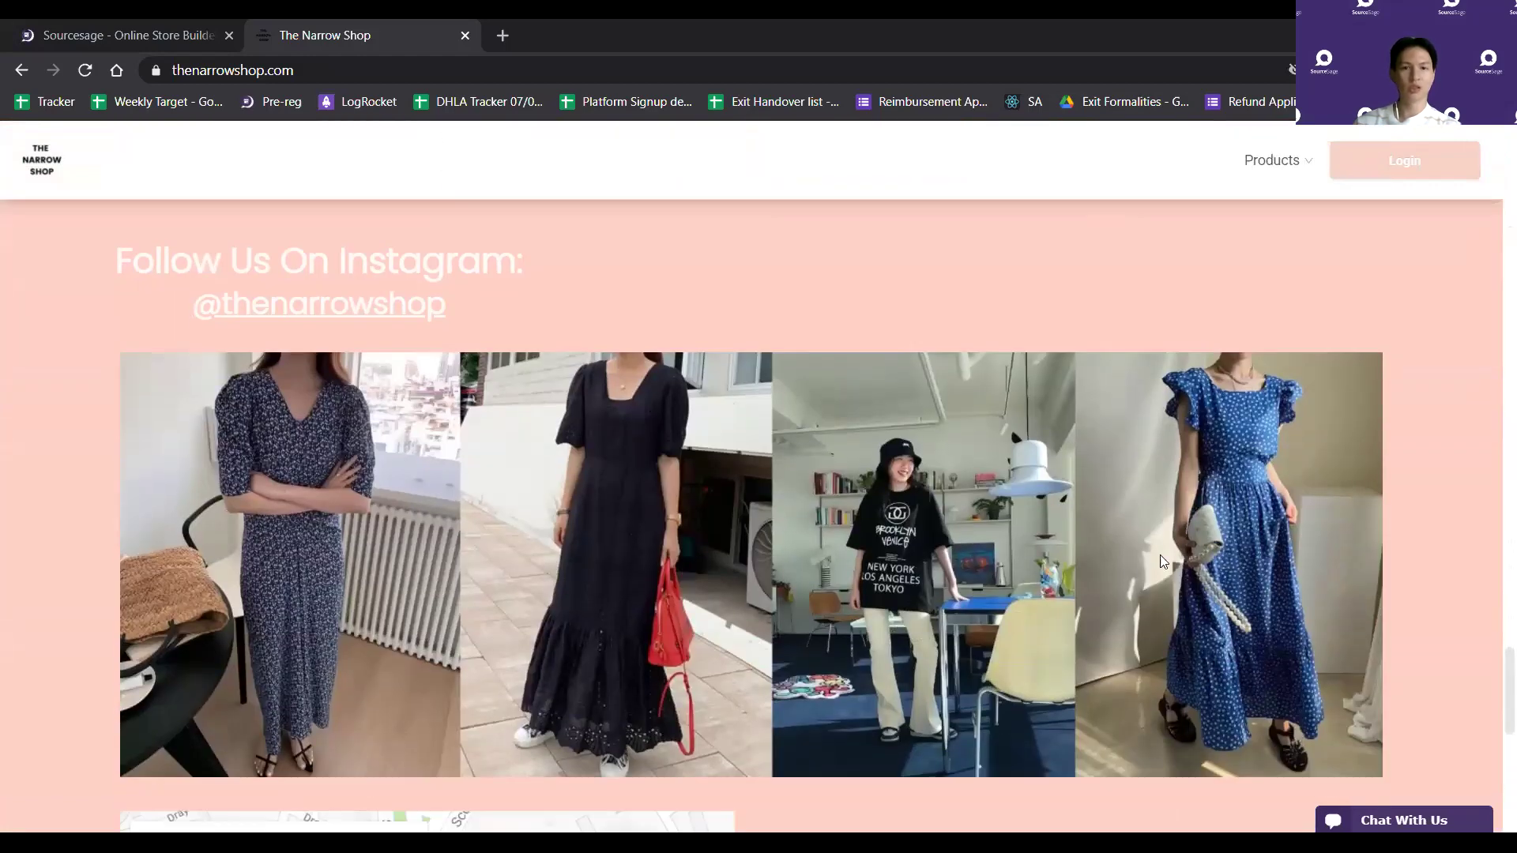
{"action": "scroll", "coordinate": [189, 209], "scroll_direction": "down", "scroll_amount": 7}
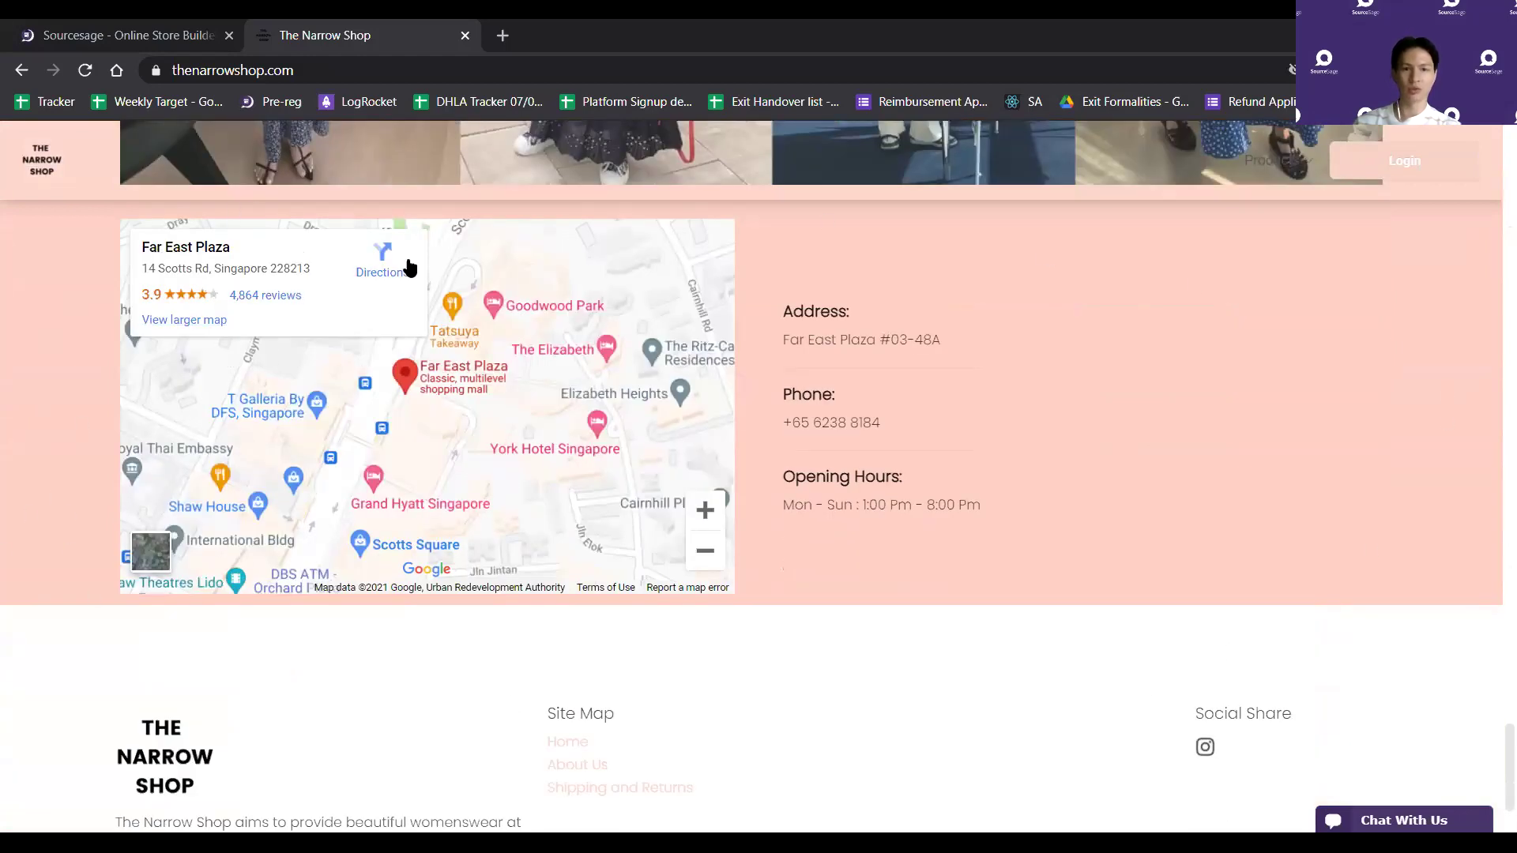
{"action": "scroll", "coordinate": [547, 338], "scroll_direction": "down", "scroll_amount": 2}
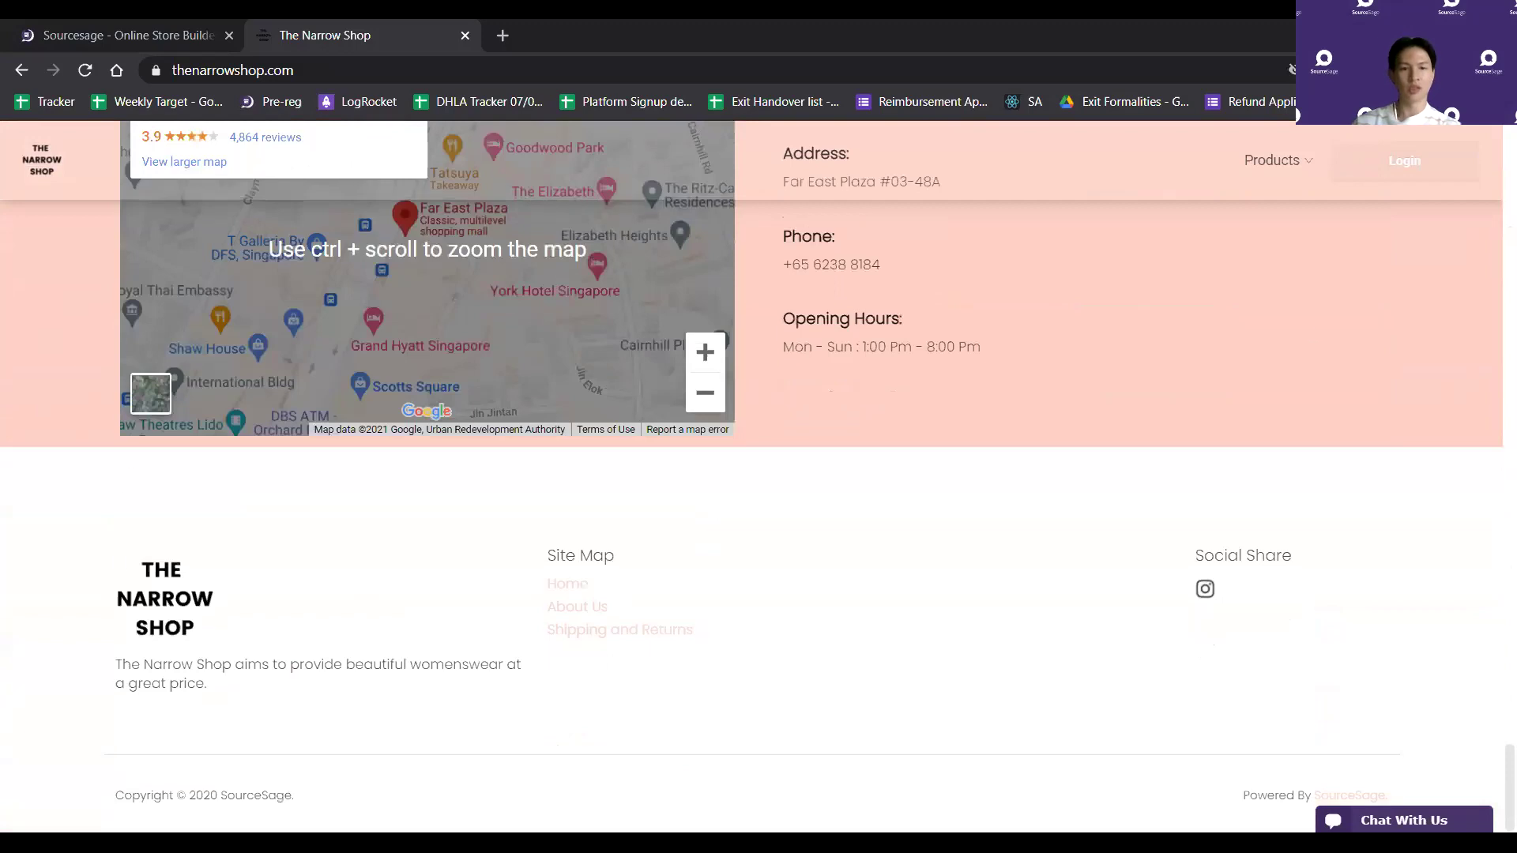
{"action": "scroll", "coordinate": [703, 624], "scroll_direction": "up", "scroll_amount": 15}
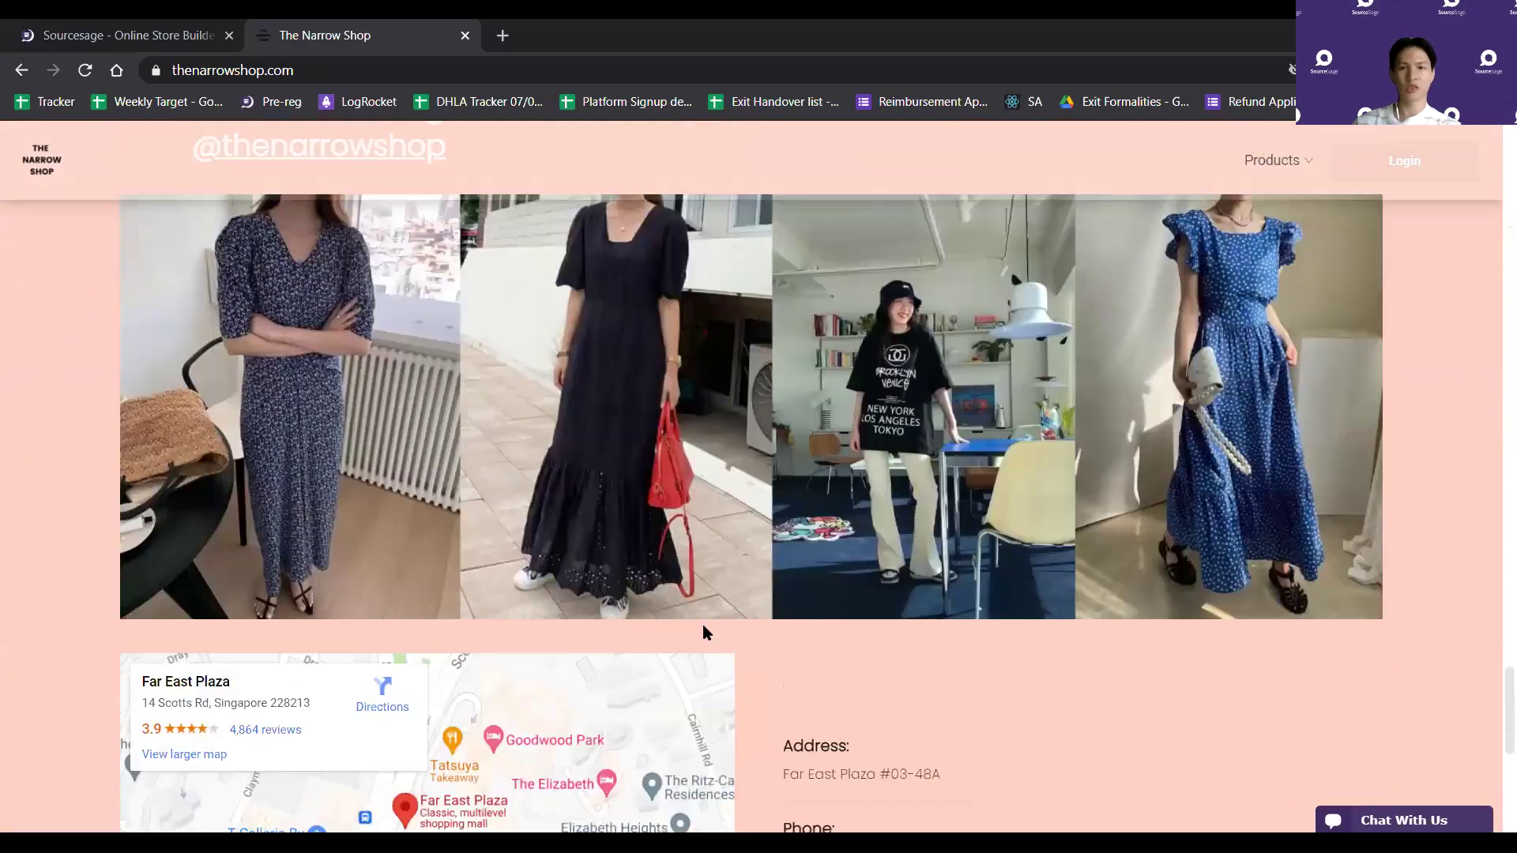
{"action": "scroll", "coordinate": [1493, 625], "scroll_direction": "up", "scroll_amount": 10}
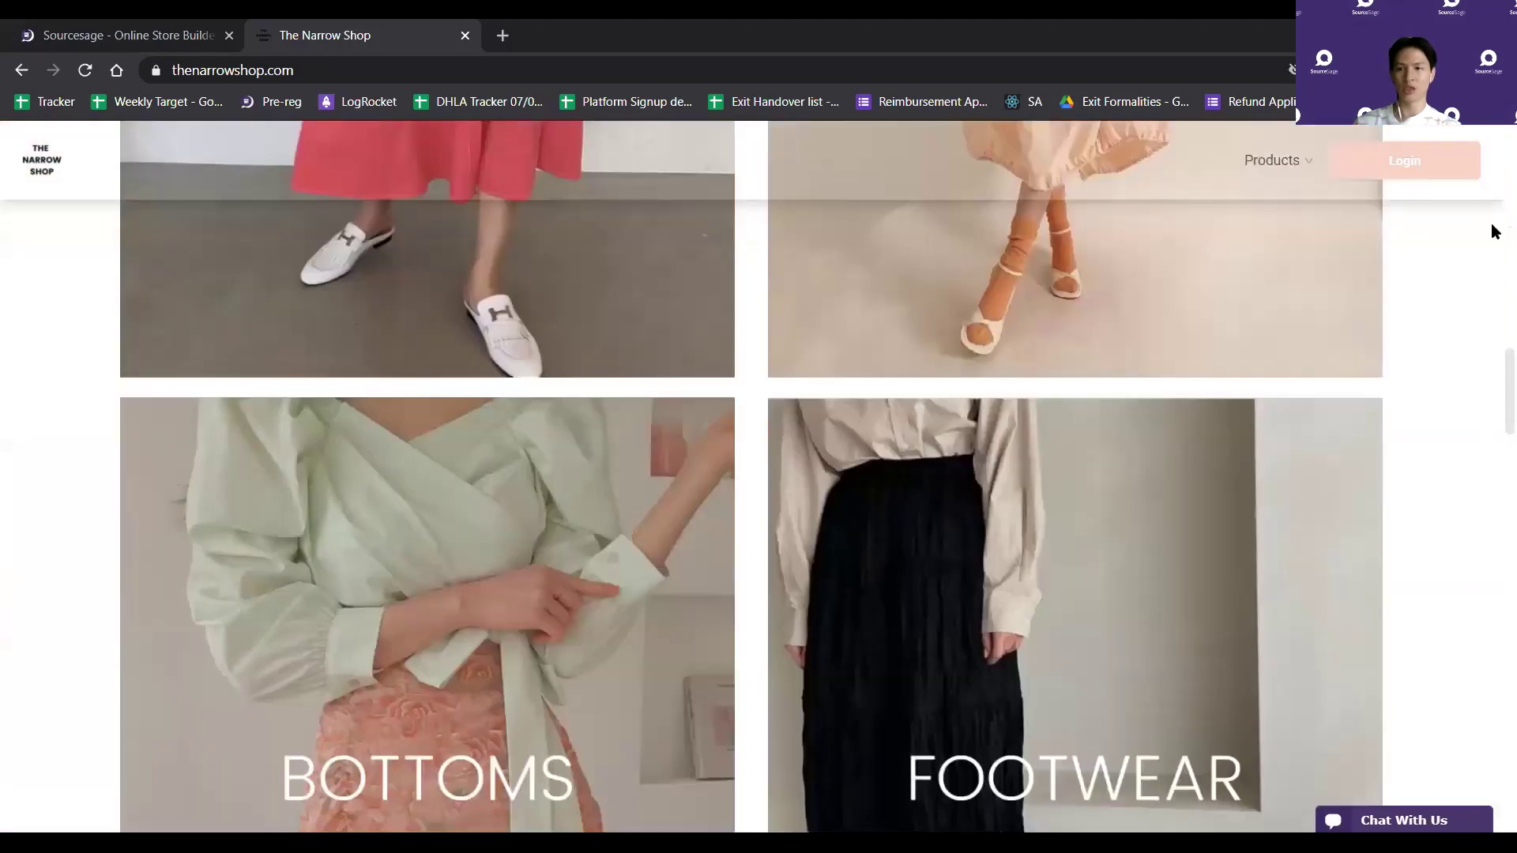
Return to the seller dashboard and open the online store's Pages settings
{"action": "left_click", "coordinate": [115, 35]}
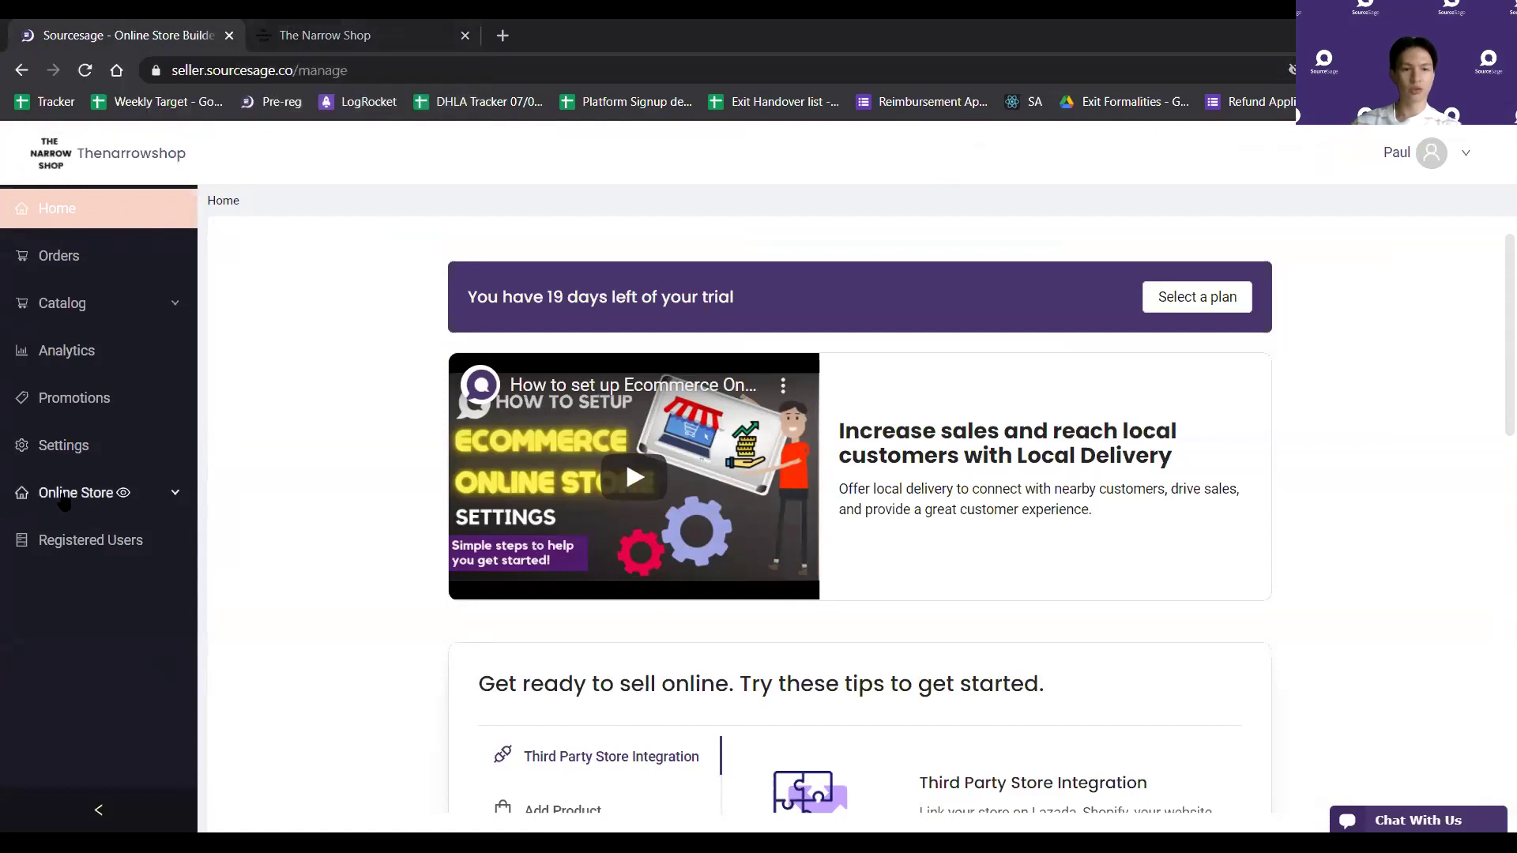
{"action": "left_click", "coordinate": [176, 498]}
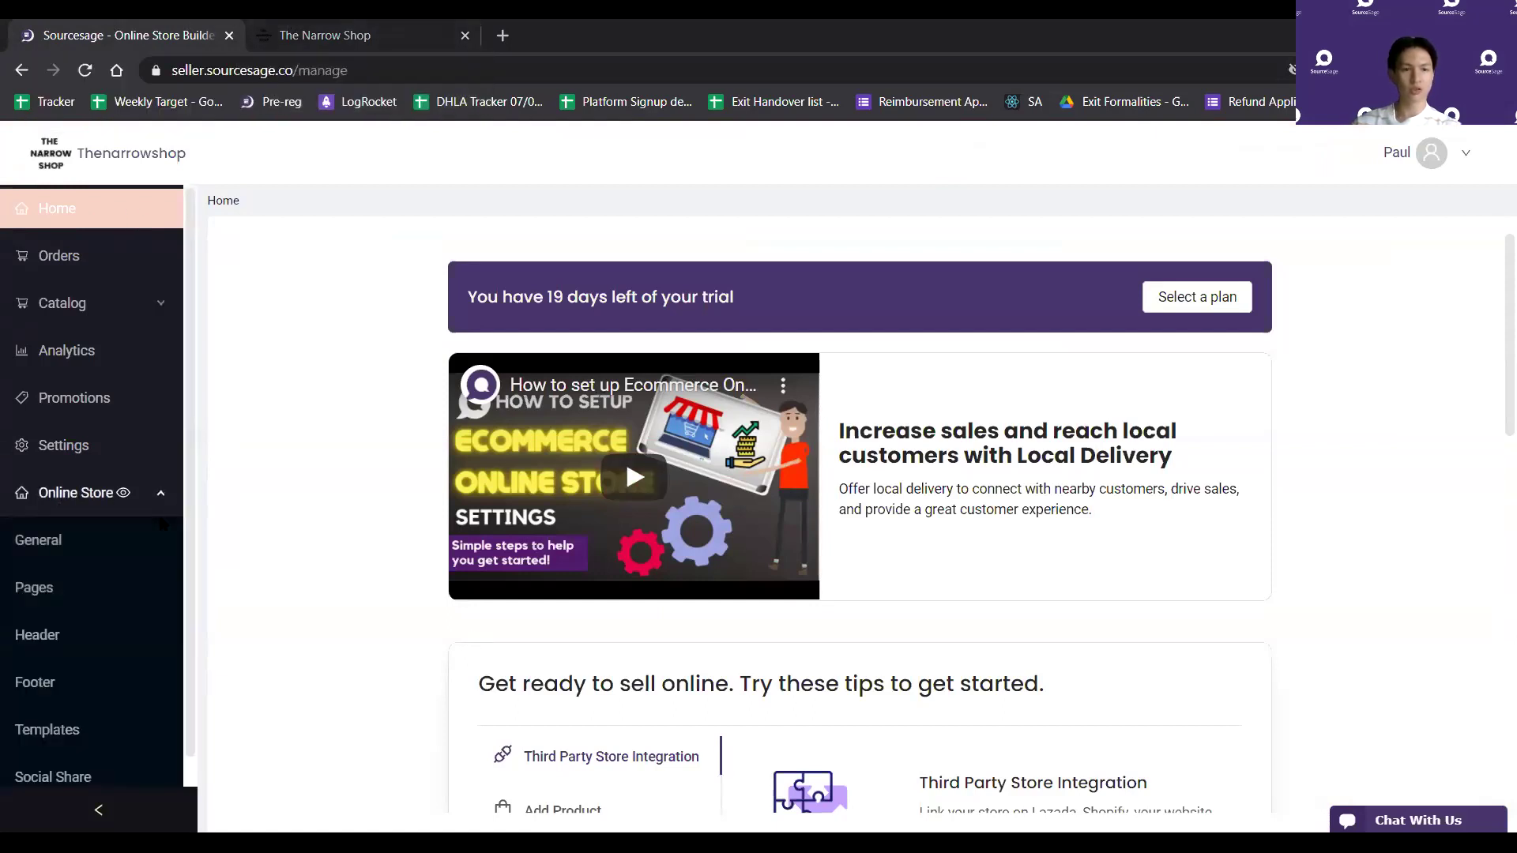
{"action": "left_click", "coordinate": [52, 603]}
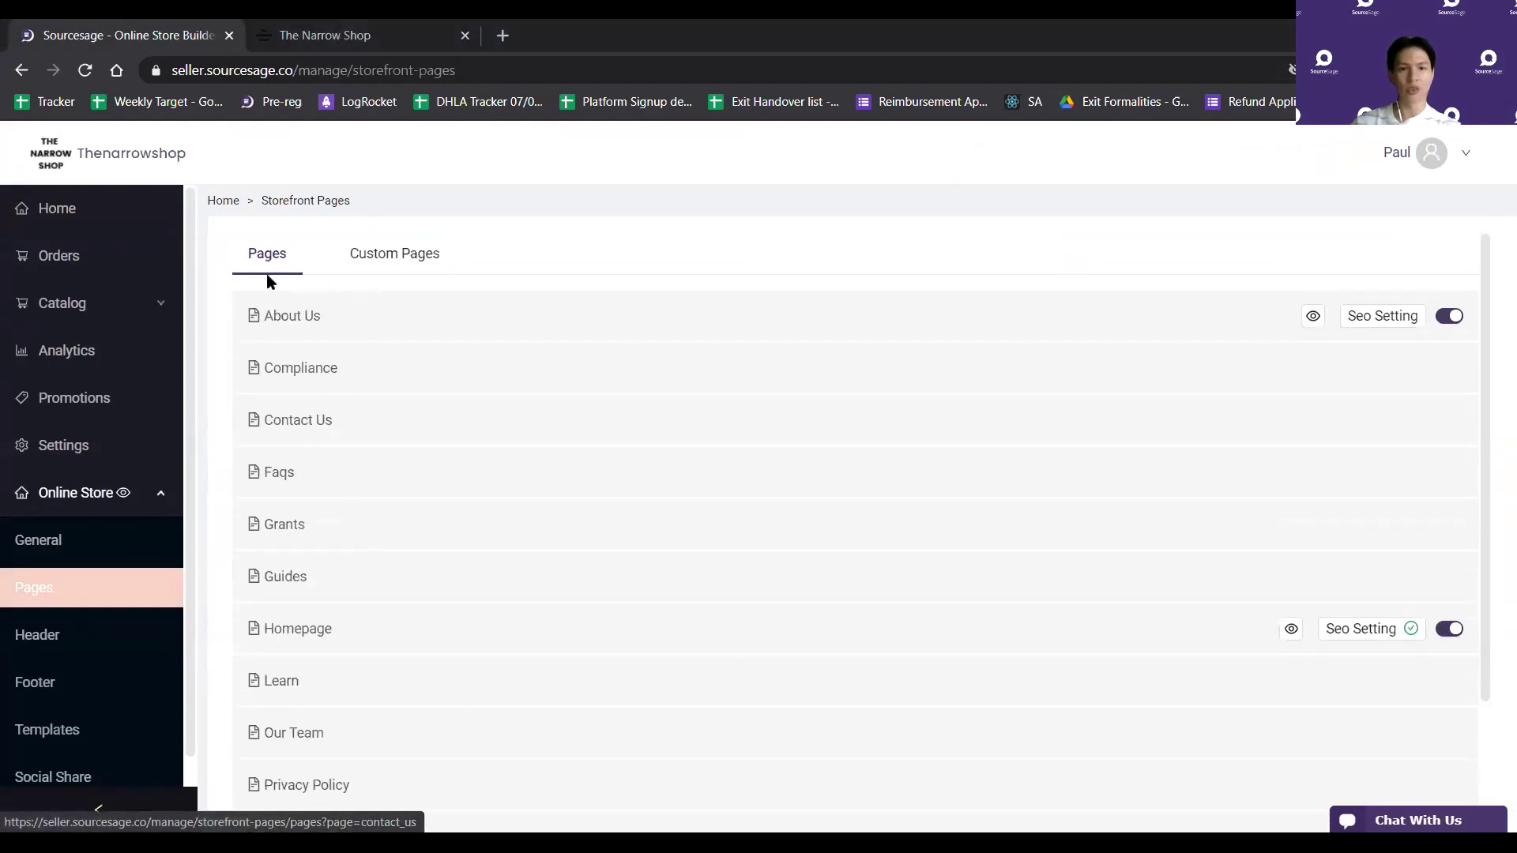
Look through the list of standard storefront pages, check the Custom Pages list, and return to the standard pages
{"action": "scroll", "coordinate": [333, 537], "scroll_direction": "down", "scroll_amount": 1}
{"action": "scroll", "coordinate": [332, 553], "scroll_direction": "down", "scroll_amount": 1}
{"action": "scroll", "coordinate": [434, 643], "scroll_direction": "up", "scroll_amount": 3}
{"action": "left_click", "coordinate": [381, 253]}
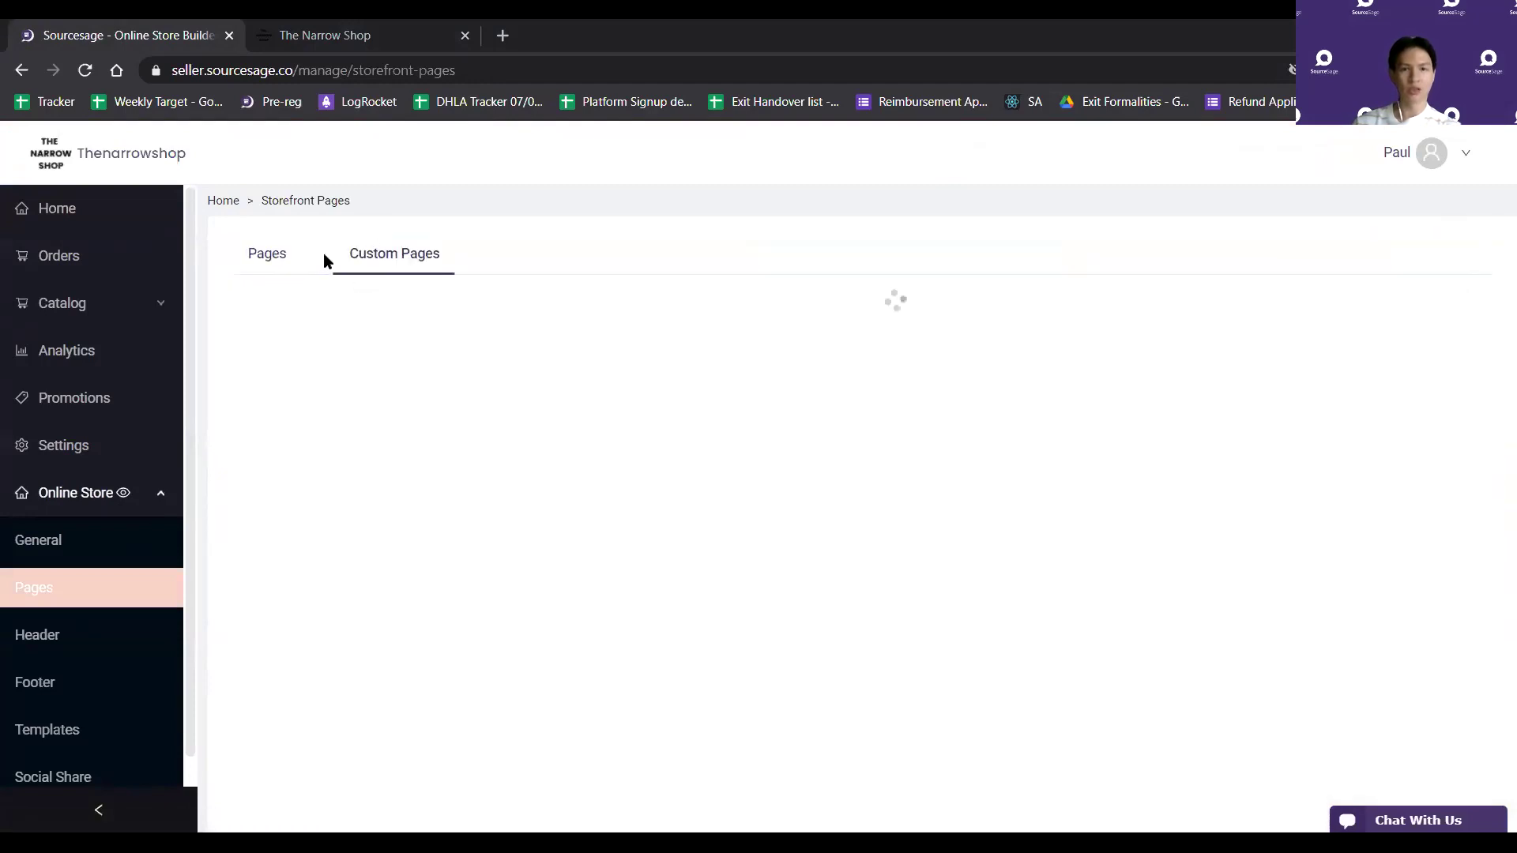
{"action": "left_click", "coordinate": [264, 256]}
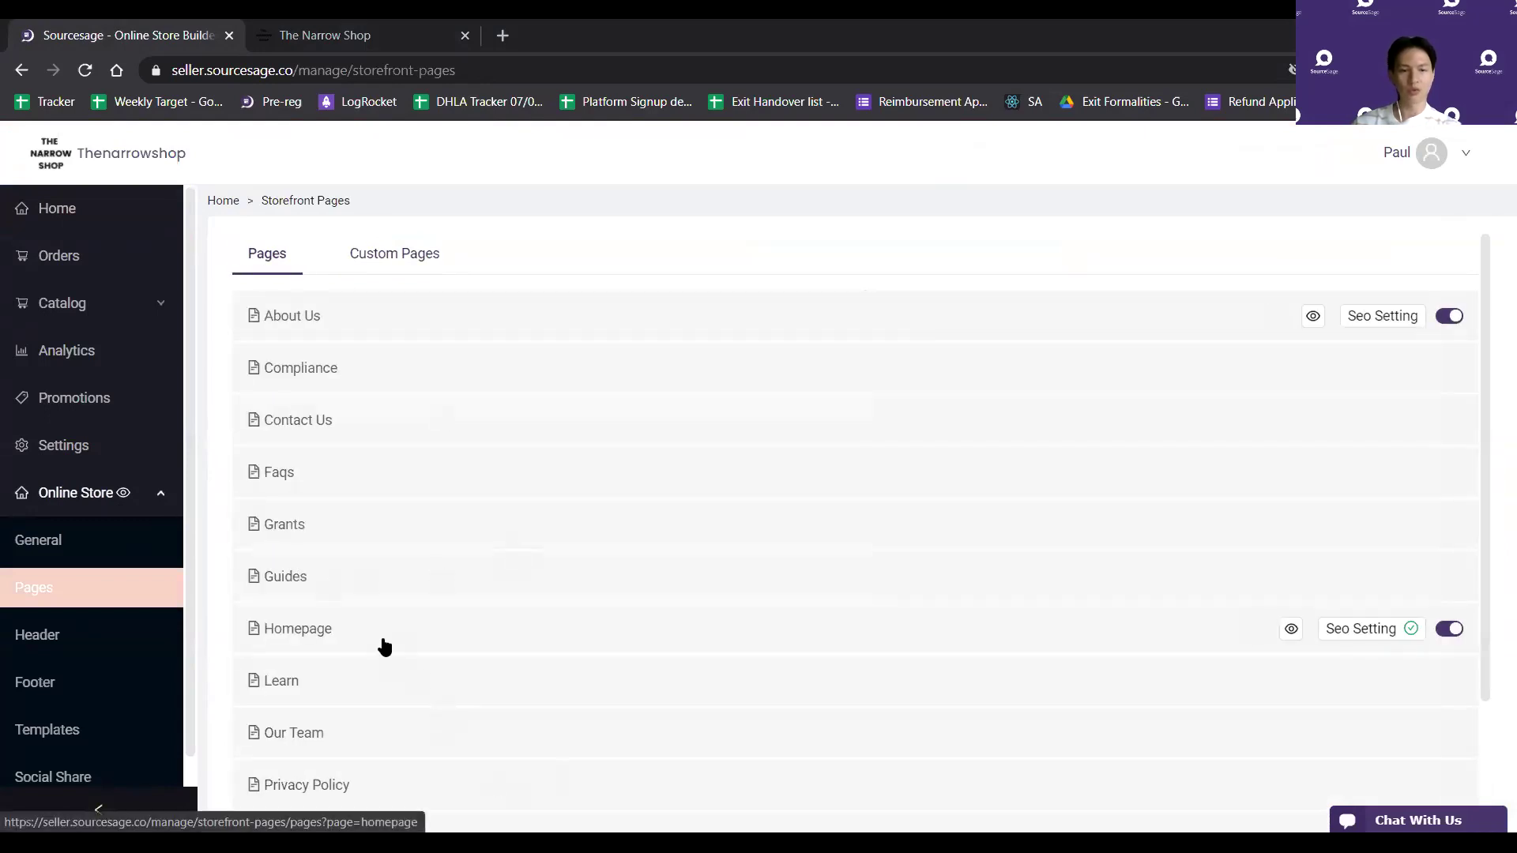
Open the Homepage in the page editor, look through its published sections, and return to the page list
{"action": "left_click", "coordinate": [385, 646]}
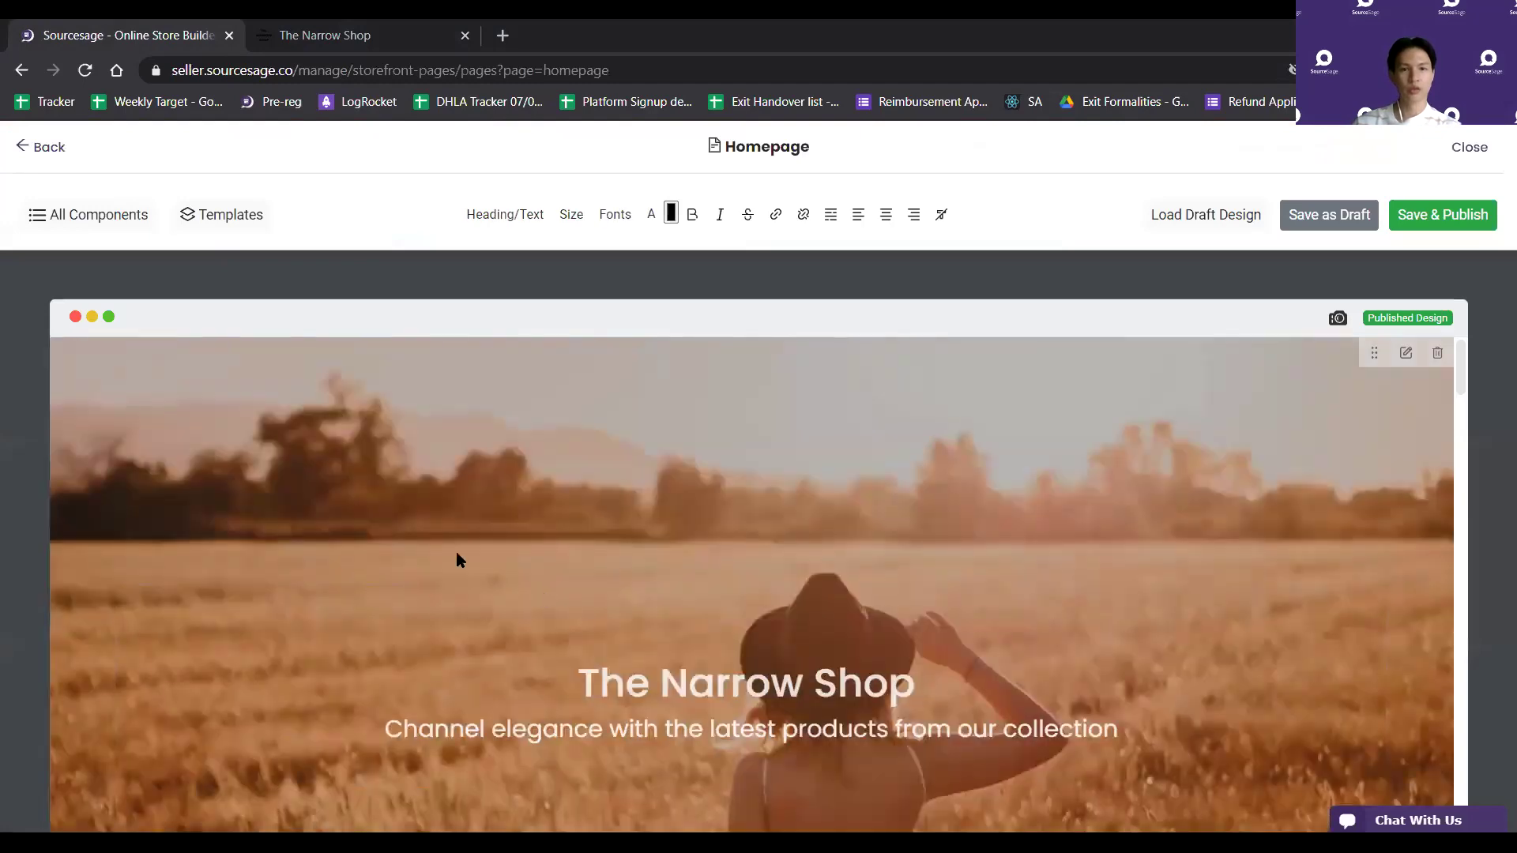
{"action": "scroll", "coordinate": [970, 429], "scroll_direction": "down", "scroll_amount": 10}
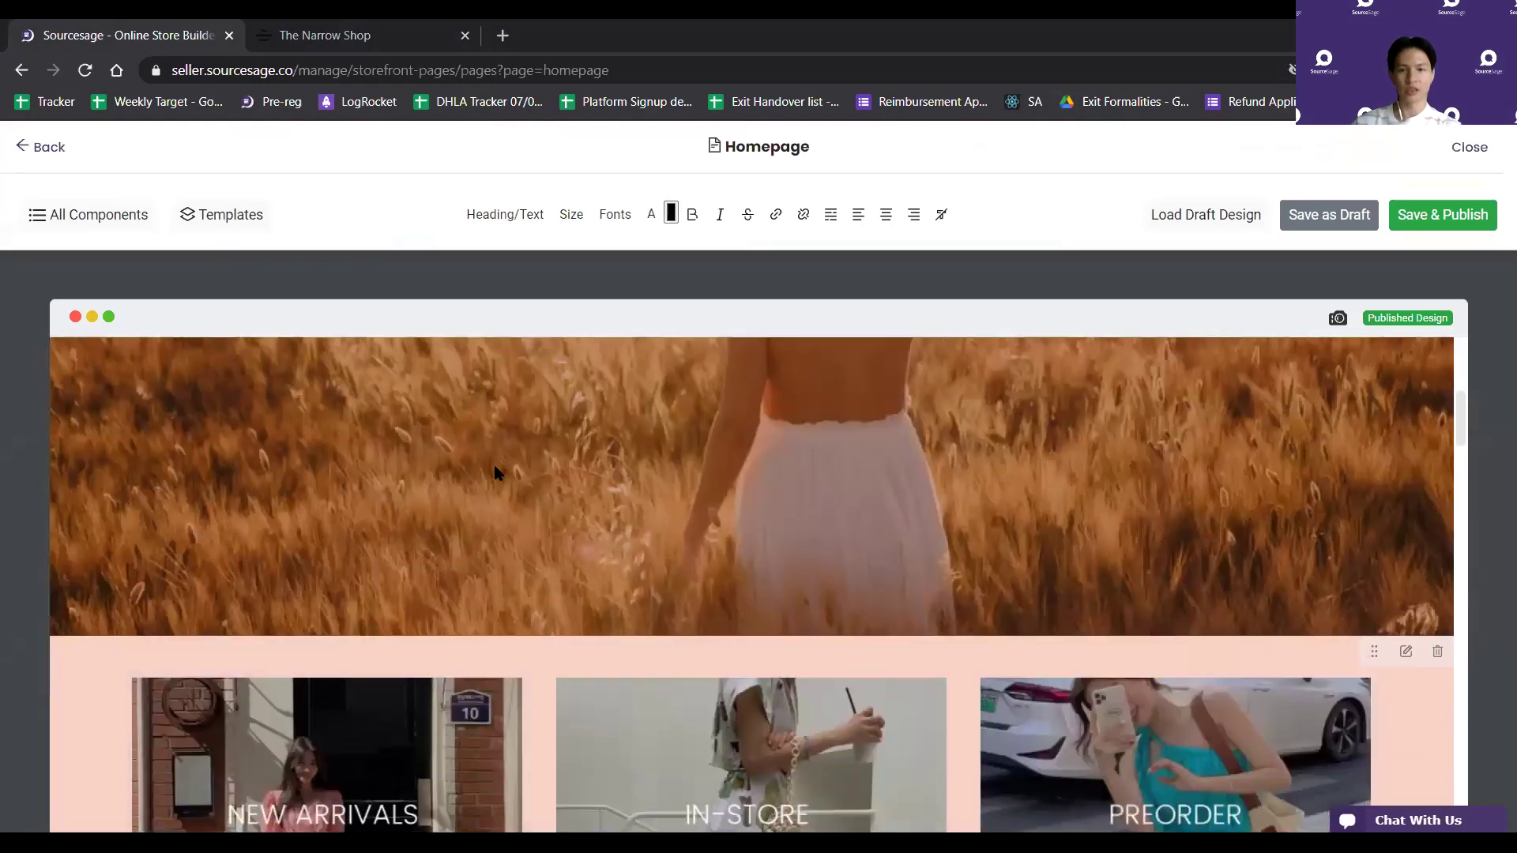
{"action": "scroll", "coordinate": [751, 619], "scroll_direction": "down", "scroll_amount": 15}
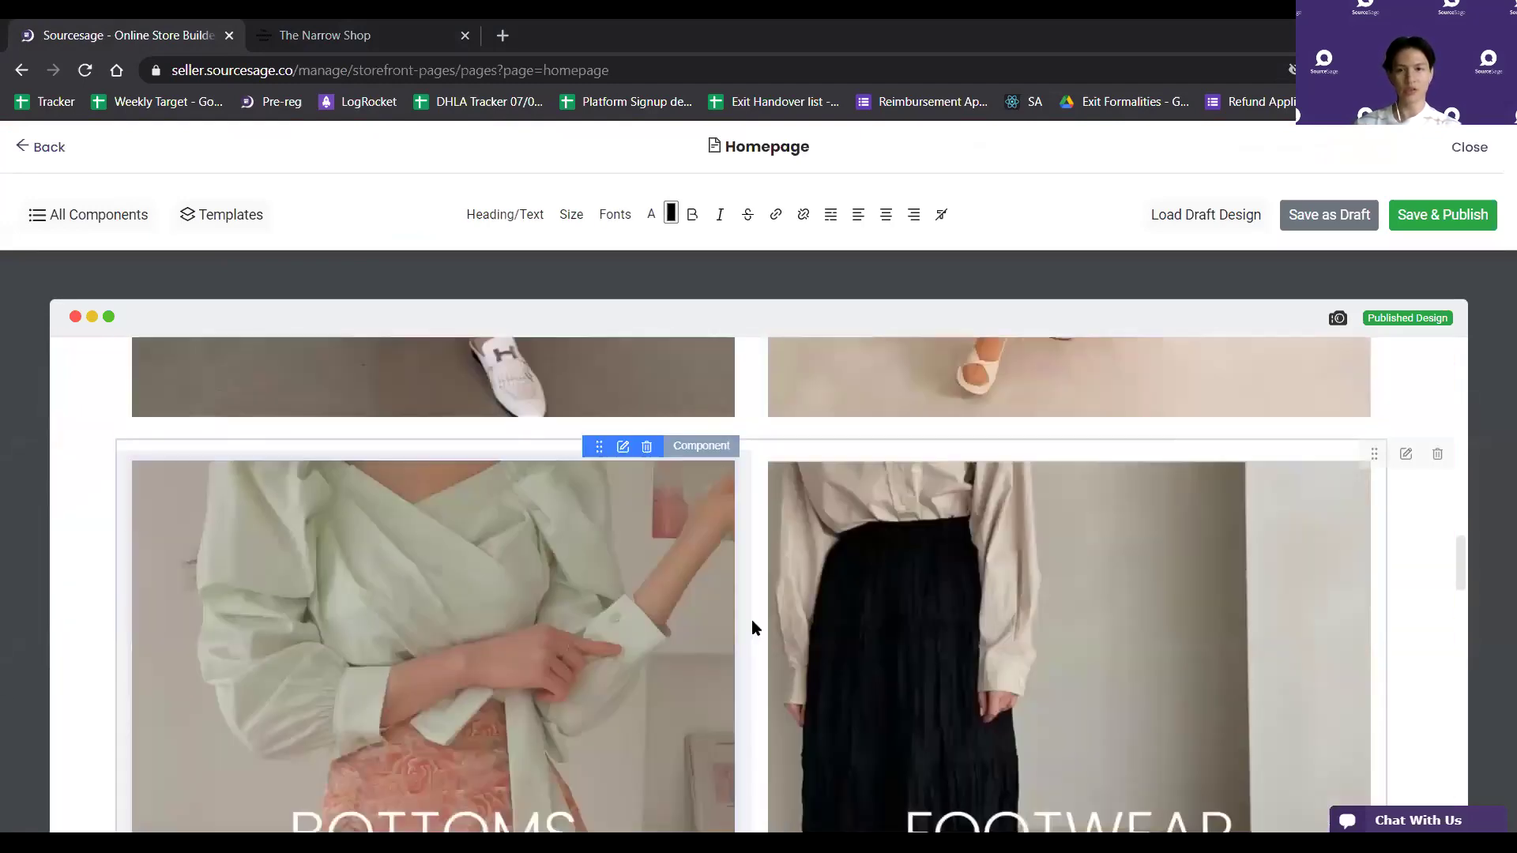
{"action": "scroll", "coordinate": [746, 621], "scroll_direction": "up", "scroll_amount": 10}
{"action": "left_click", "coordinate": [46, 148]}
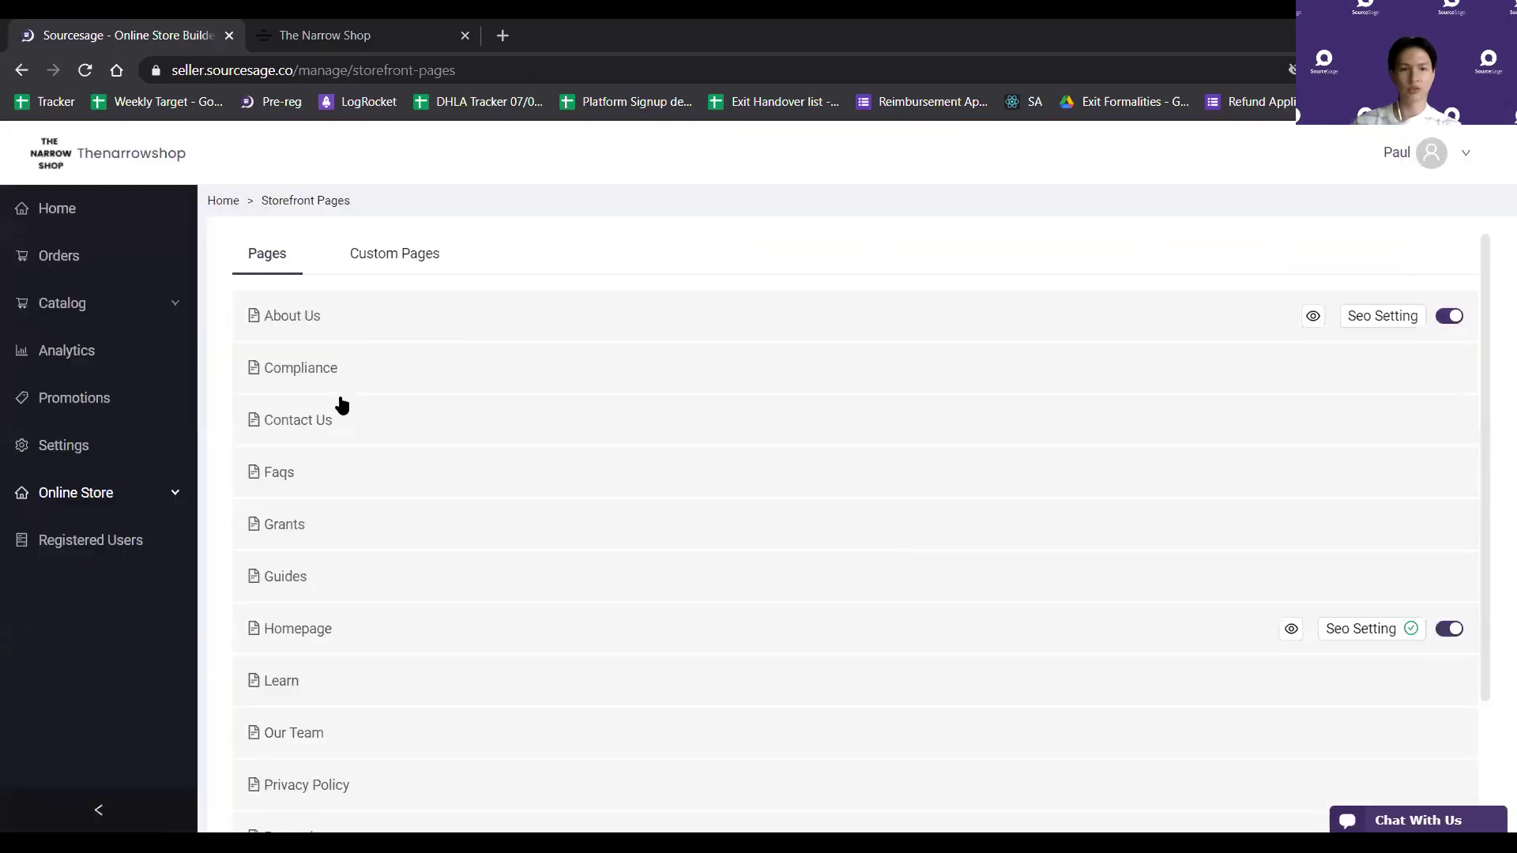
Open the Contact Us page for editing and preview the Niche Goods, Toiletries and Commodities templates without applying one
{"action": "left_click", "coordinate": [332, 423]}
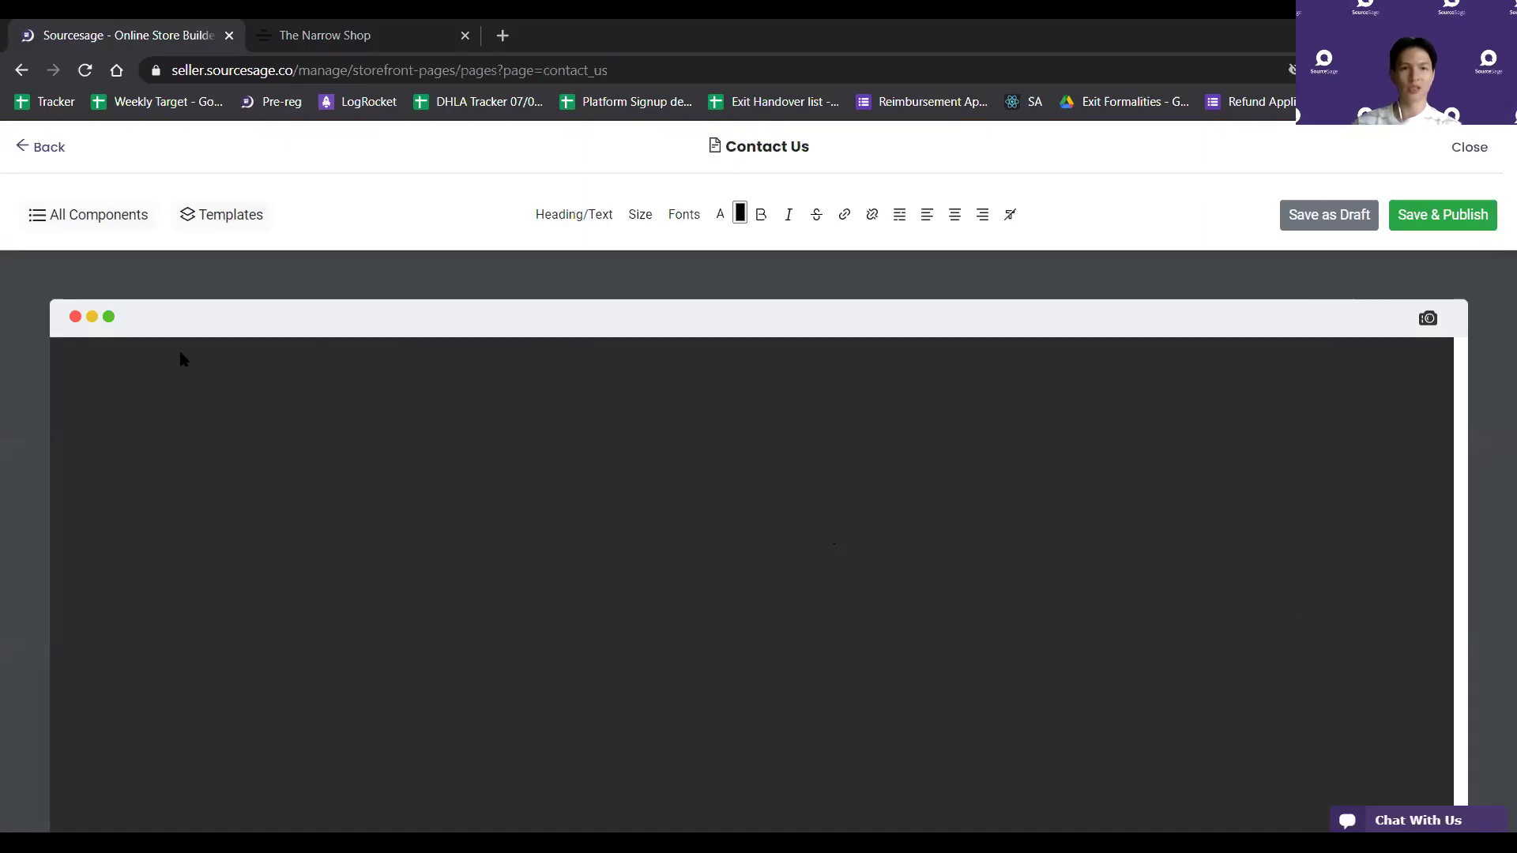
{"action": "left_click", "coordinate": [220, 218]}
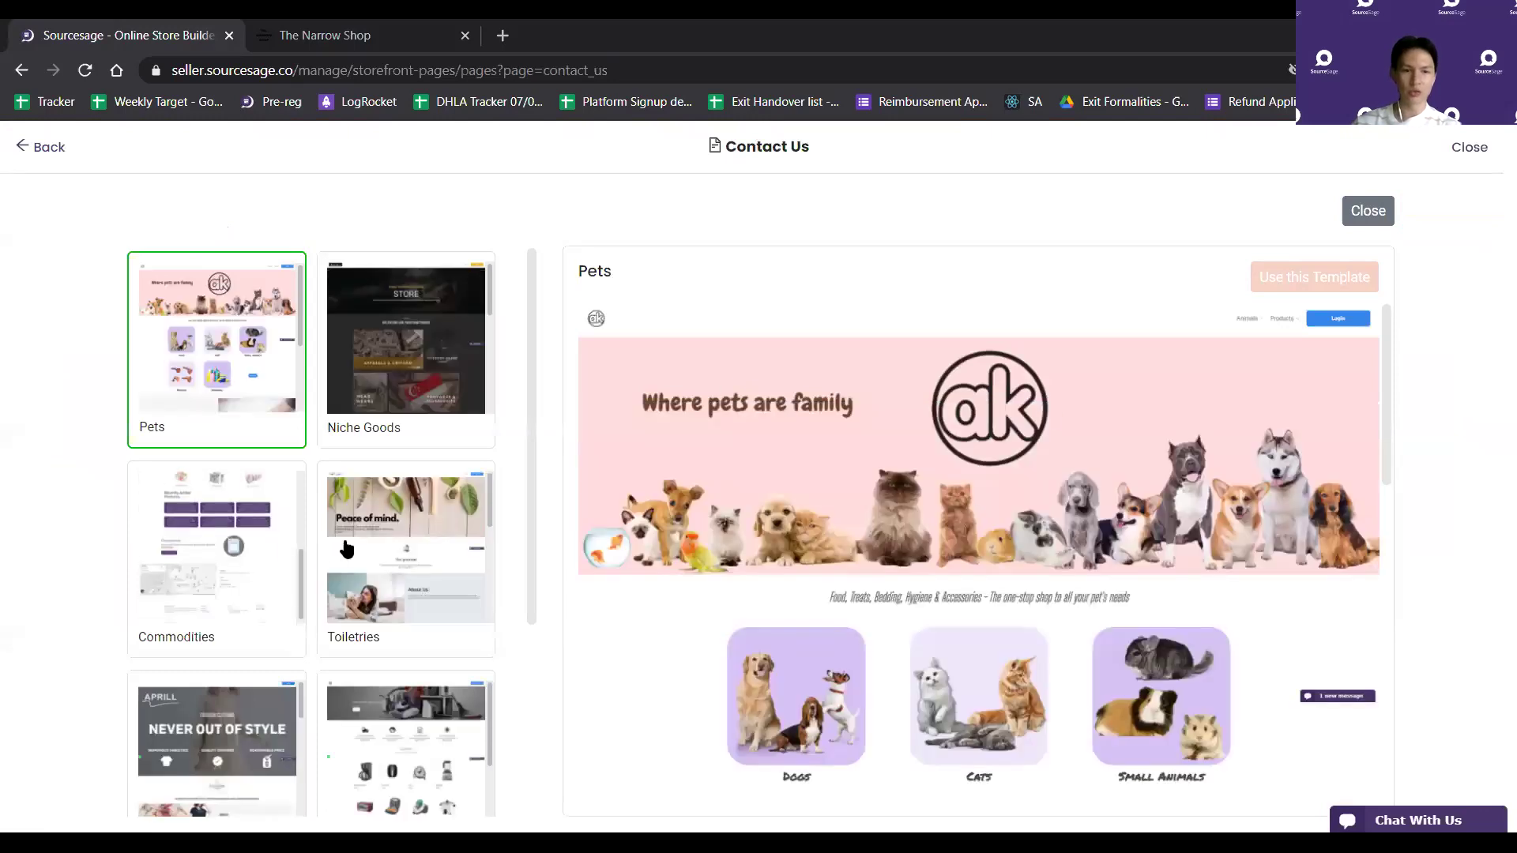
{"action": "left_click", "coordinate": [407, 441]}
{"action": "scroll", "coordinate": [433, 489], "scroll_direction": "down", "scroll_amount": 1}
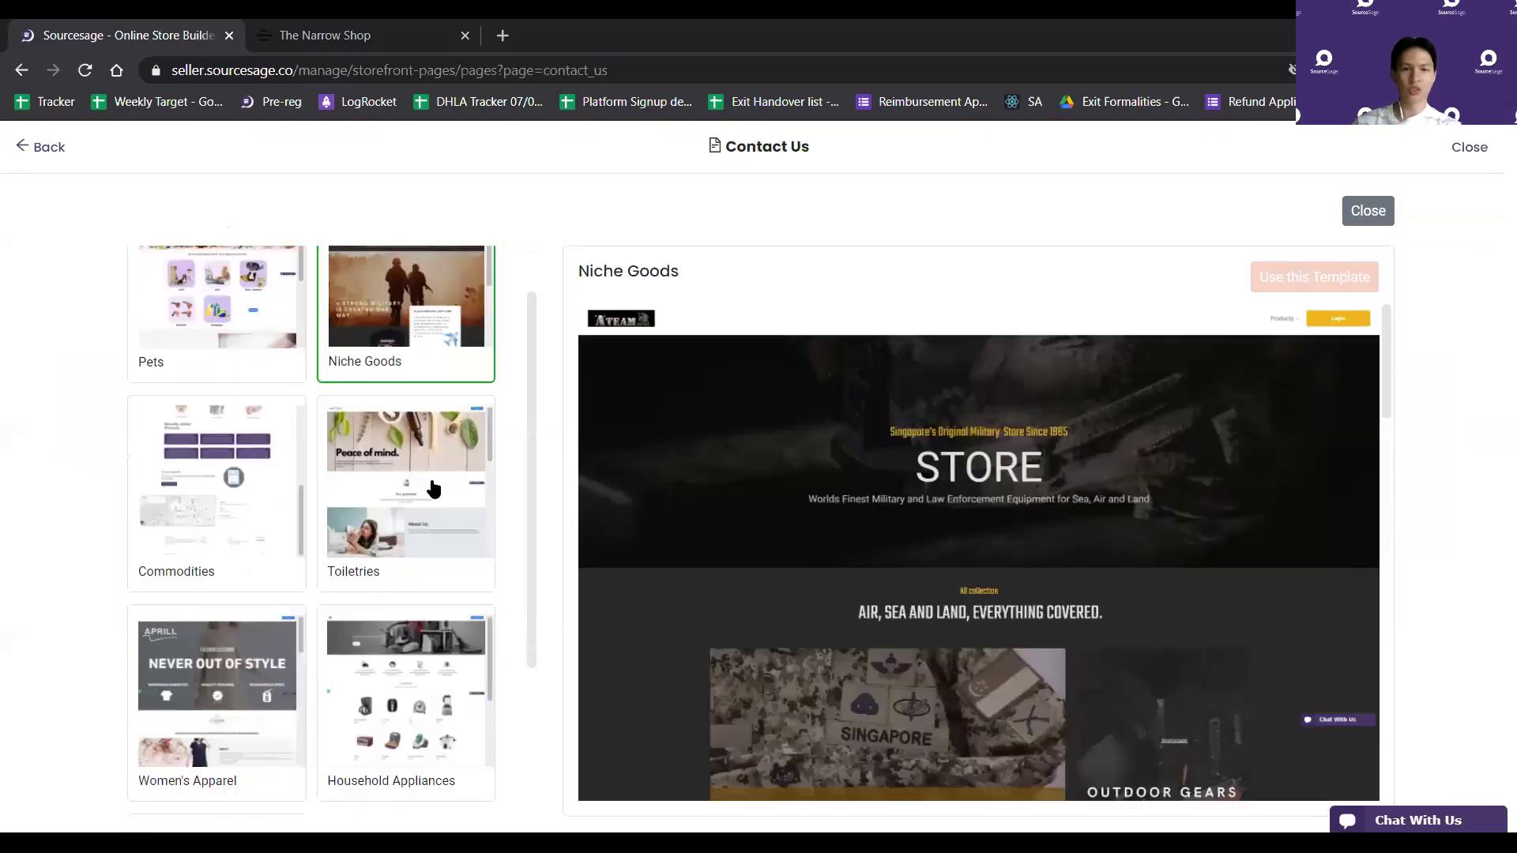
{"action": "left_click", "coordinate": [433, 488]}
{"action": "left_click", "coordinate": [230, 485]}
{"action": "scroll", "coordinate": [230, 484], "scroll_direction": "down", "scroll_amount": 2}
{"action": "scroll", "coordinate": [375, 658], "scroll_direction": "up", "scroll_amount": 2}
{"action": "left_click", "coordinate": [1363, 210]}
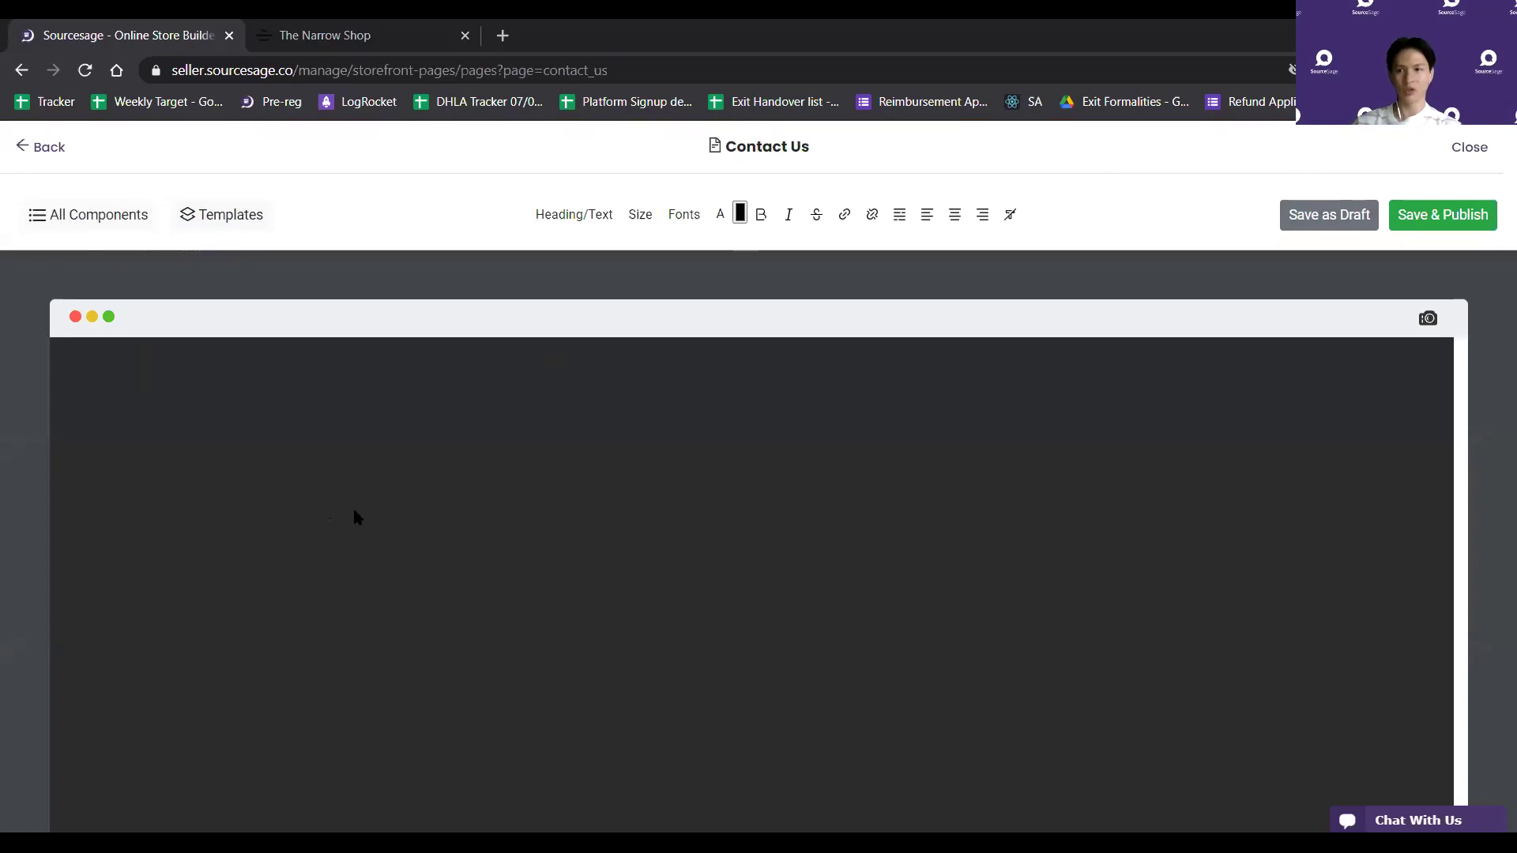
Browse the ready-made components and add the "Going Wireless With Your Headphones" banner to the empty Contact Us page
{"action": "left_click", "coordinate": [65, 223]}
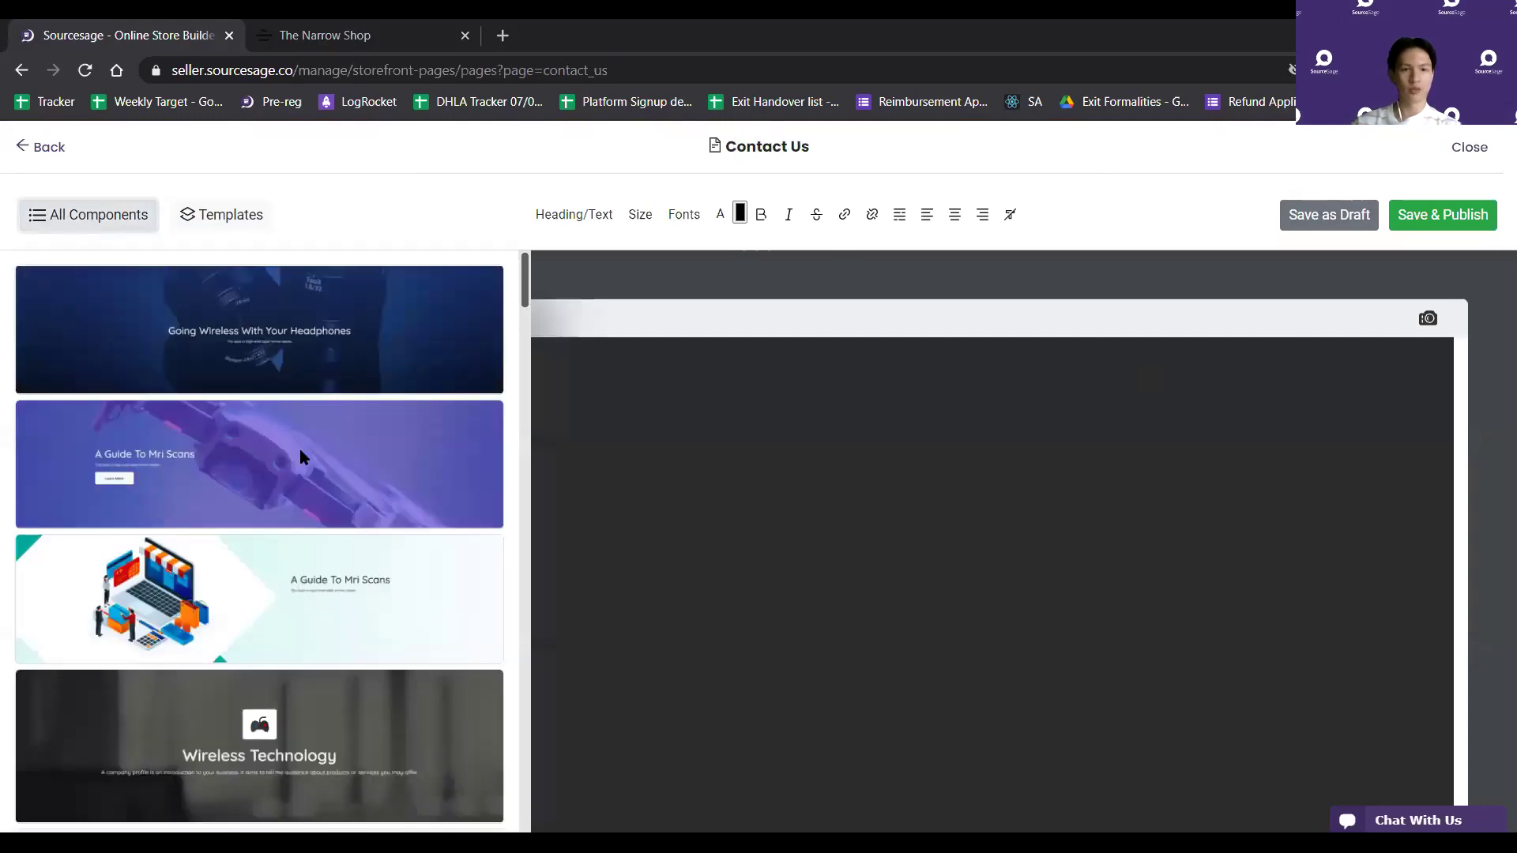
{"action": "scroll", "coordinate": [300, 458], "scroll_direction": "down", "scroll_amount": 15}
{"action": "scroll", "coordinate": [316, 521], "scroll_direction": "up", "scroll_amount": 15}
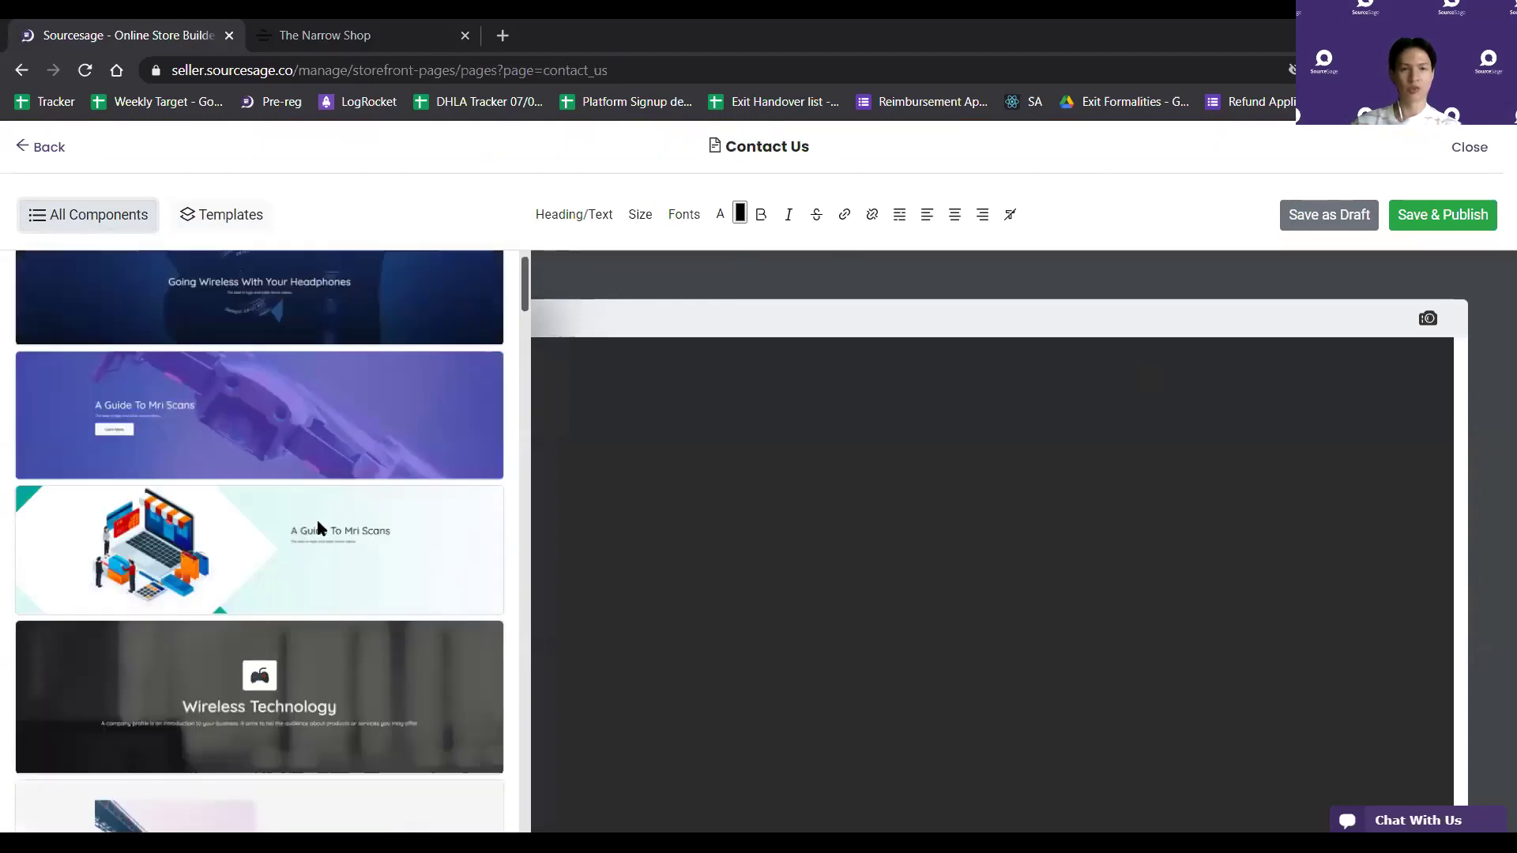
{"action": "scroll", "coordinate": [319, 526], "scroll_direction": "up", "scroll_amount": 1}
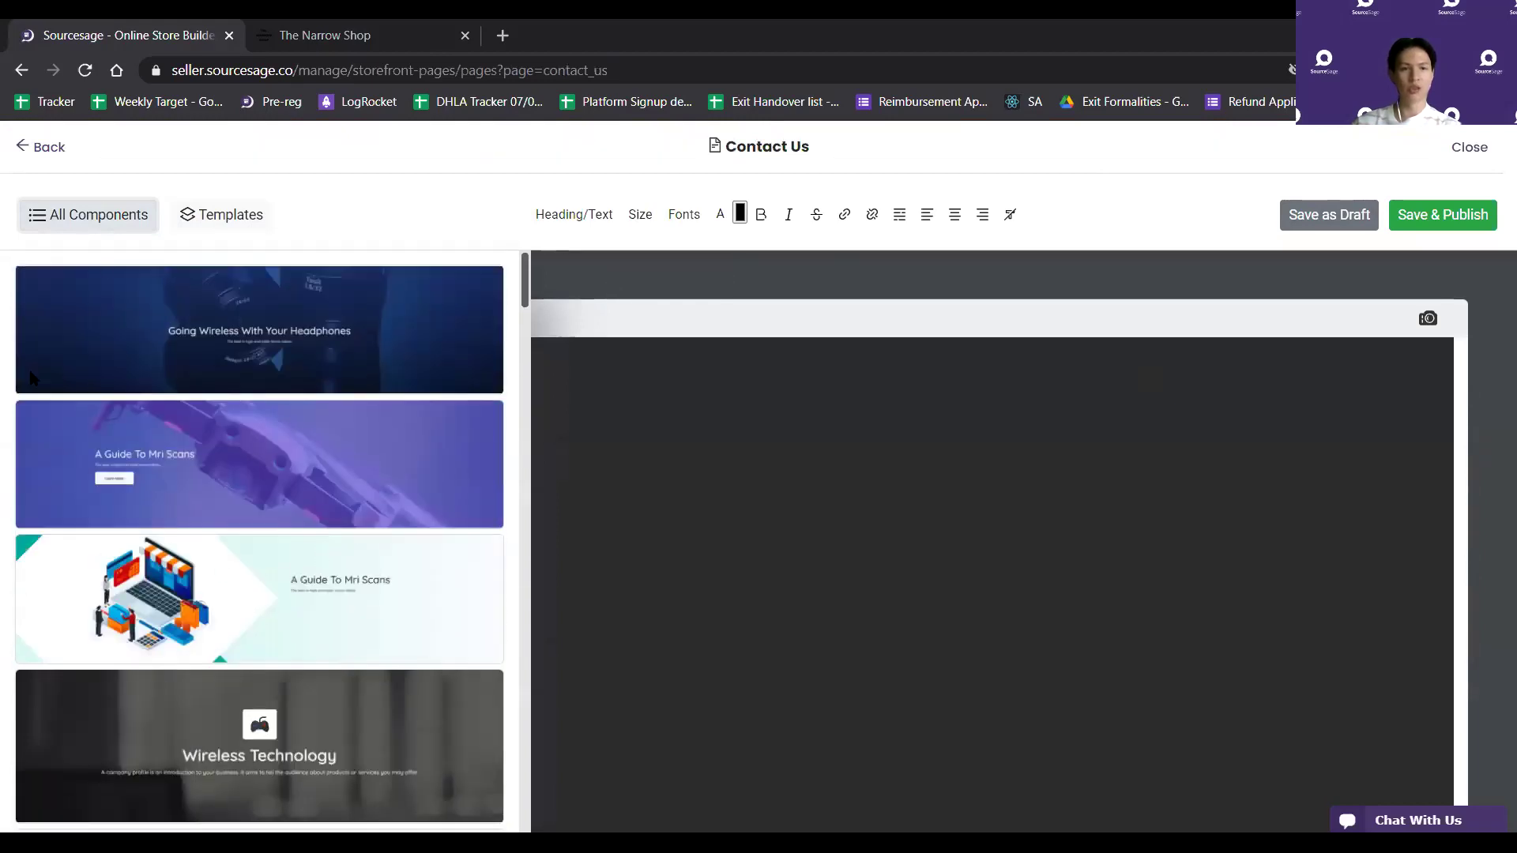
{"action": "left_click", "coordinate": [163, 324]}
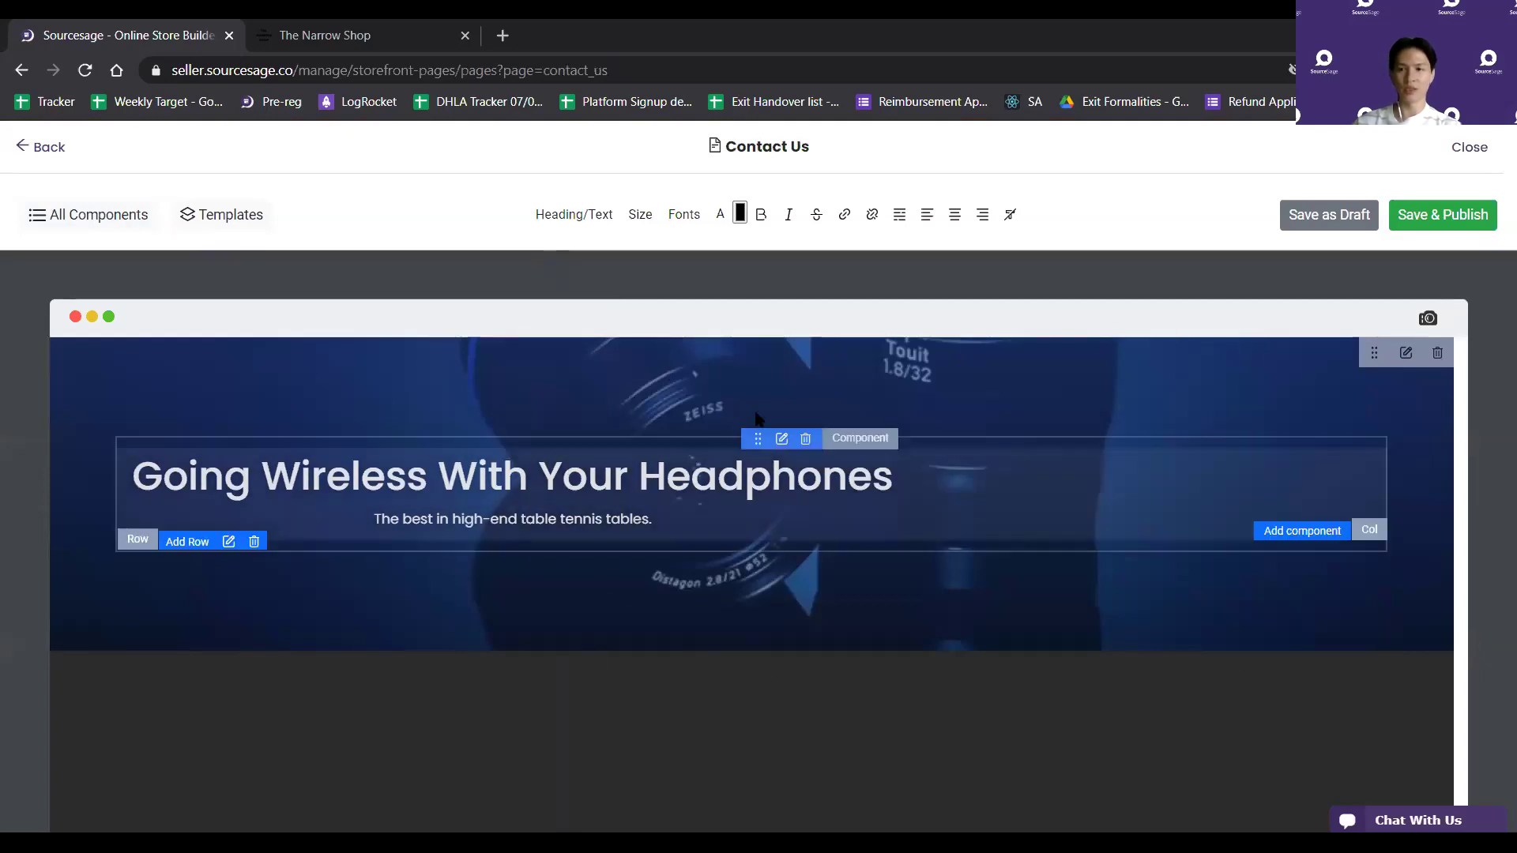
Try to replace the banner section's background image with Banner.png from the Demo folder on the Desktop
{"action": "left_click", "coordinate": [1402, 356]}
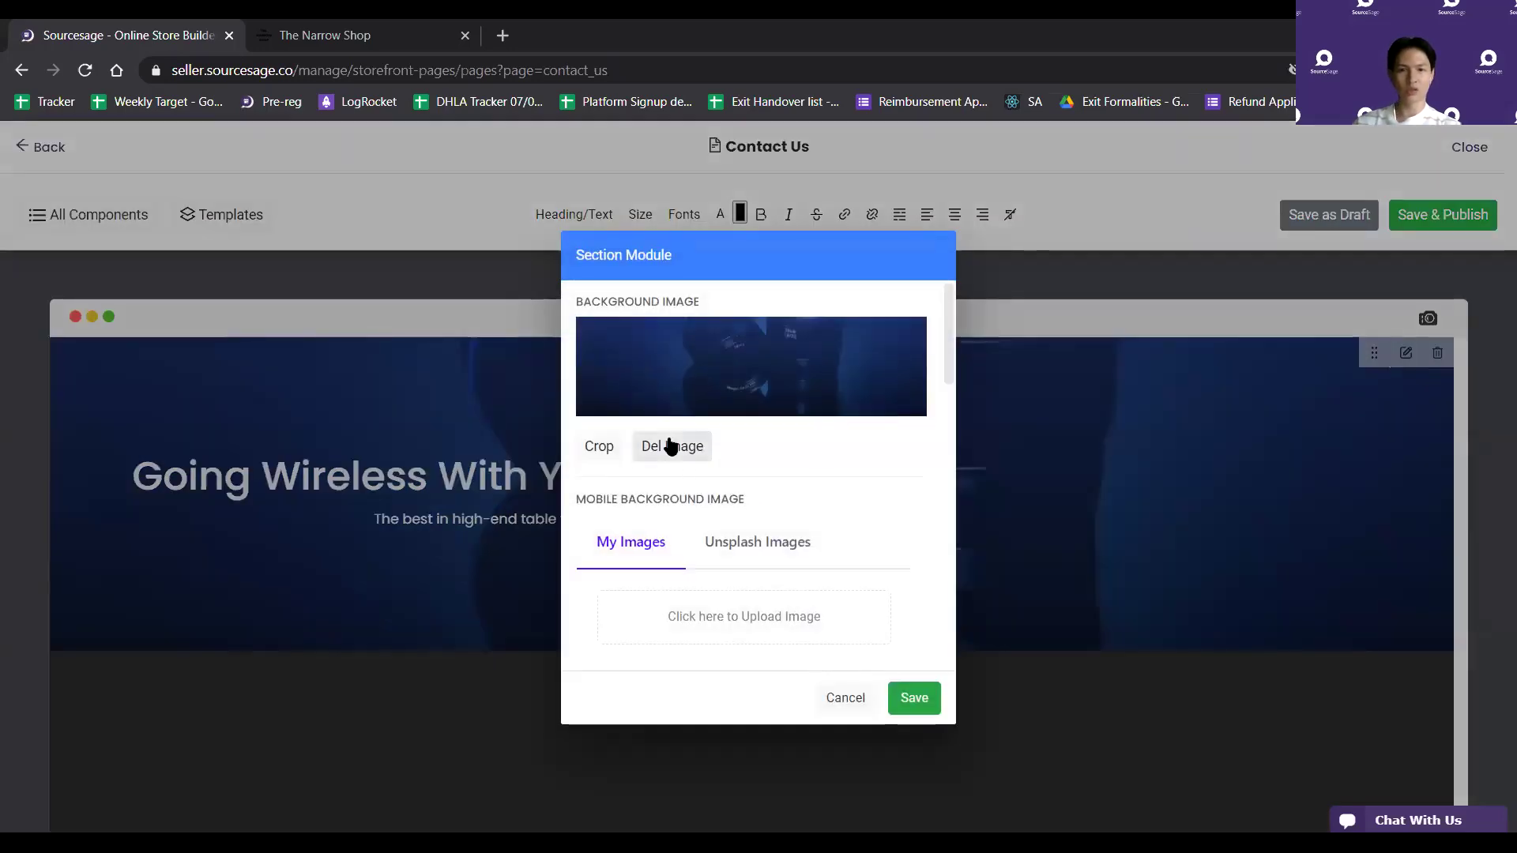
{"action": "left_click", "coordinate": [670, 447]}
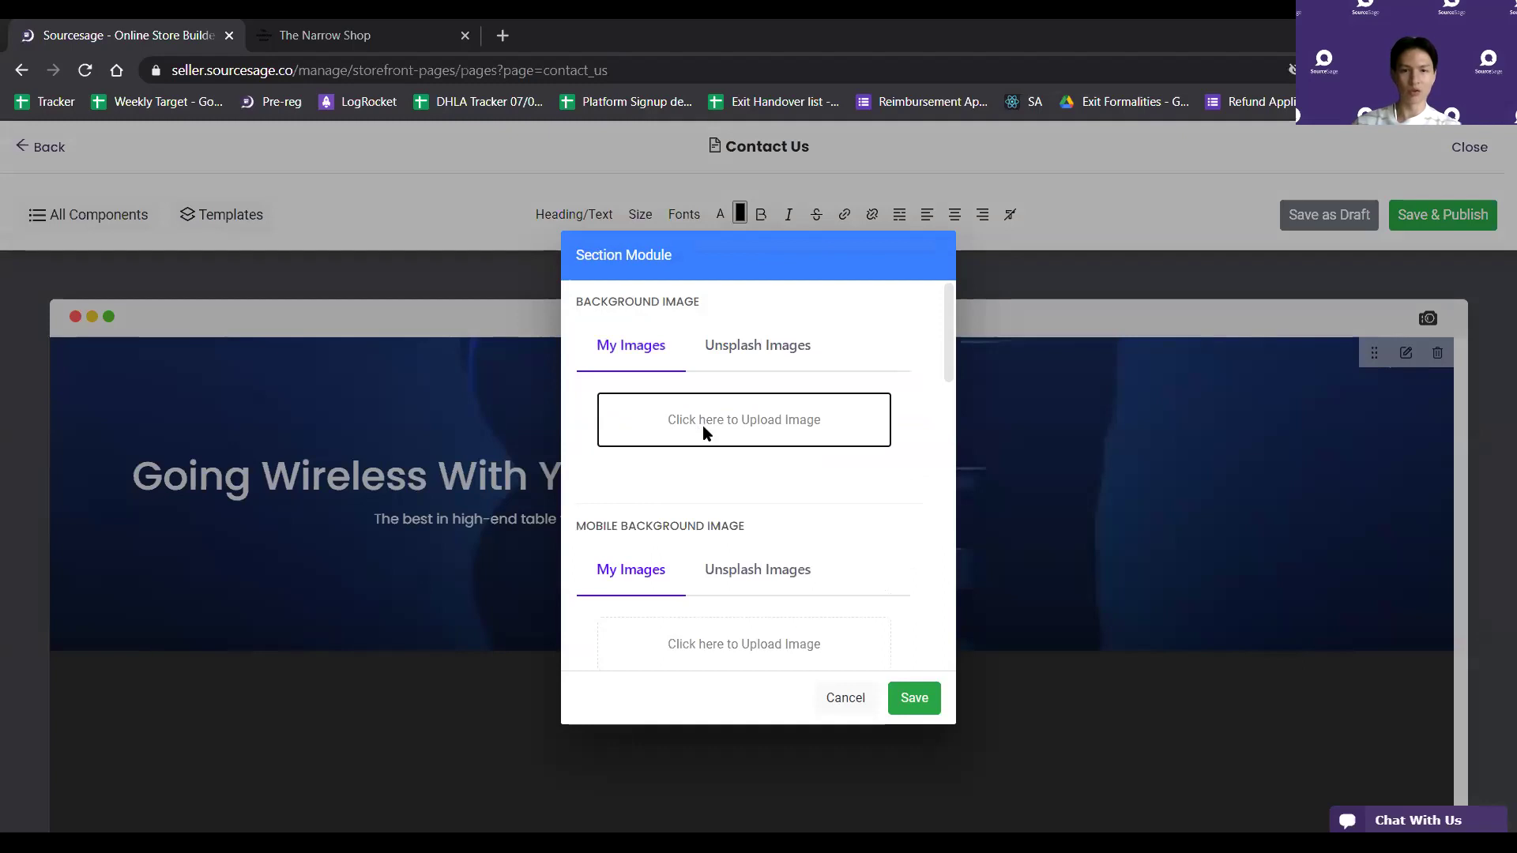
{"action": "left_click", "coordinate": [703, 426]}
{"action": "left_click", "coordinate": [257, 430]}
{"action": "double_click", "coordinate": [257, 428]}
{"action": "left_click", "coordinate": [275, 230]}
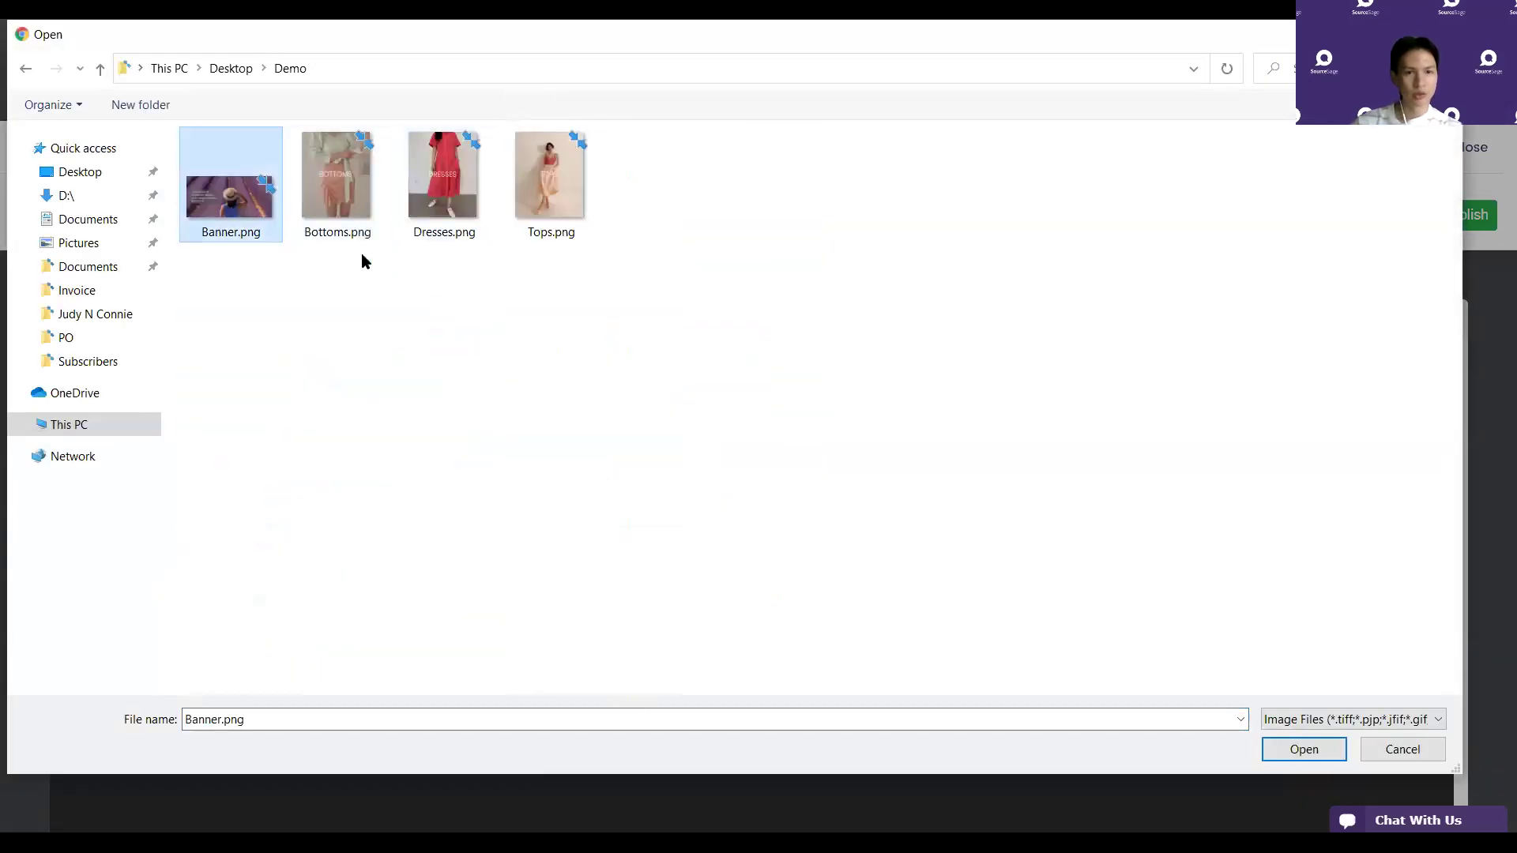
{"action": "left_click", "coordinate": [1278, 755]}
{"action": "scroll", "coordinate": [881, 632], "scroll_direction": "down", "scroll_amount": 4}
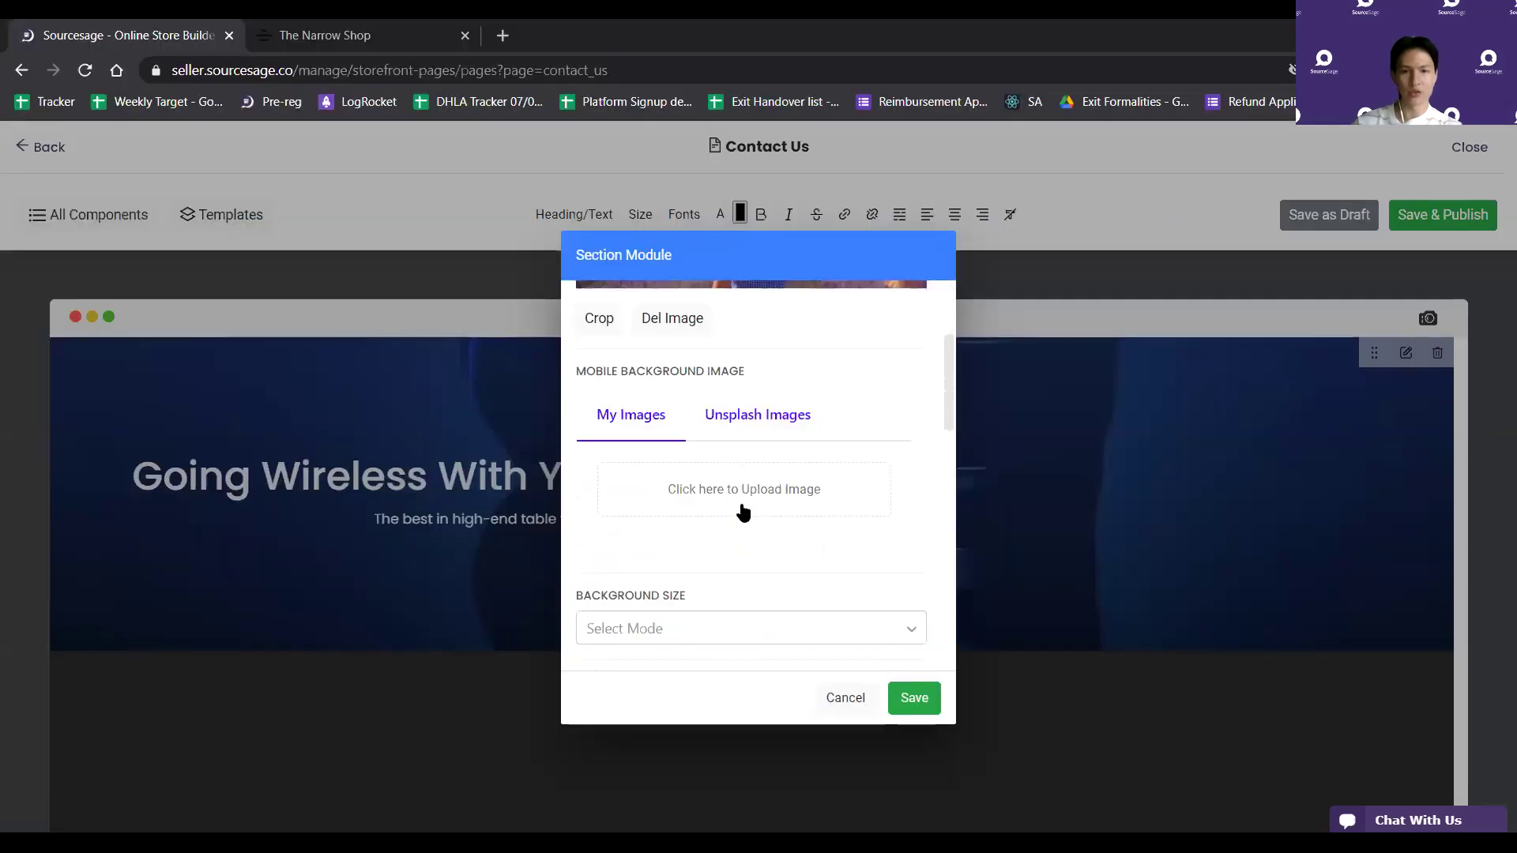
{"action": "left_click", "coordinate": [912, 699]}
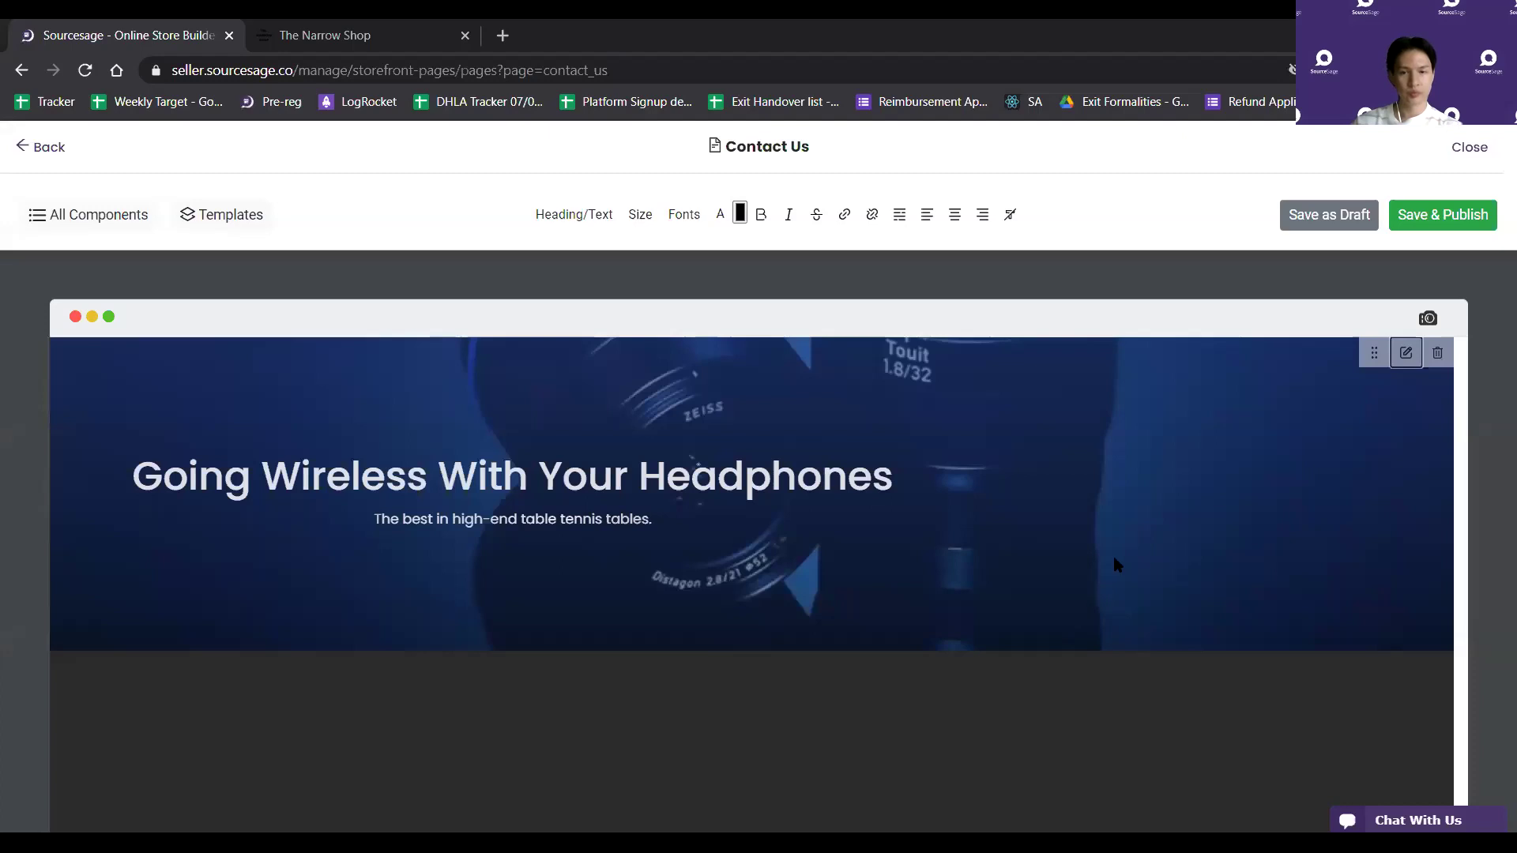
Delete the banner section's background image, upload Banner.png in its place, and save the section
{"action": "left_click", "coordinate": [1405, 353]}
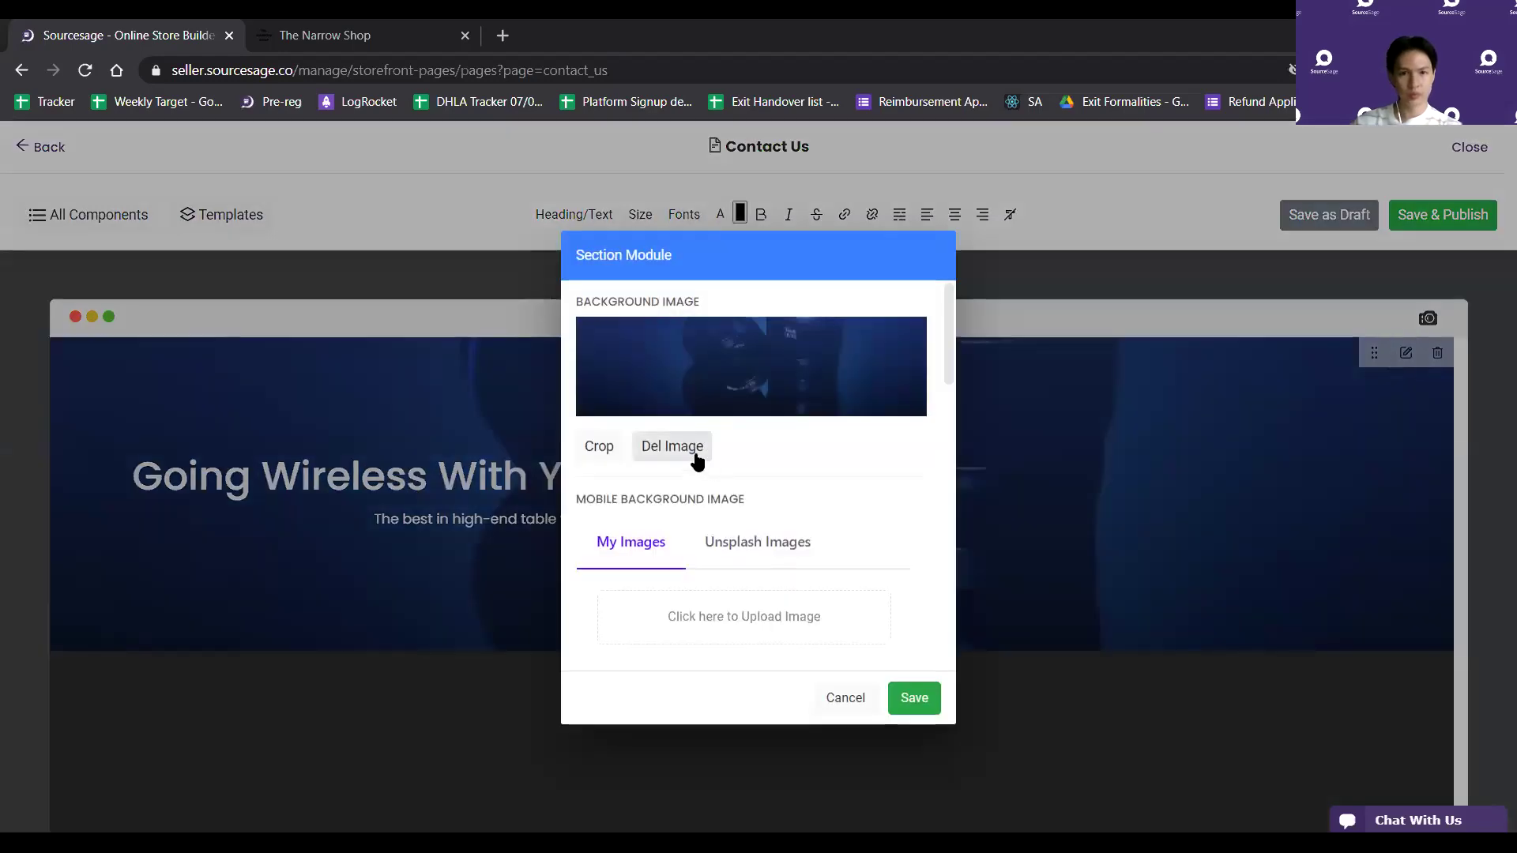
{"action": "left_click", "coordinate": [689, 446]}
{"action": "left_click", "coordinate": [704, 400]}
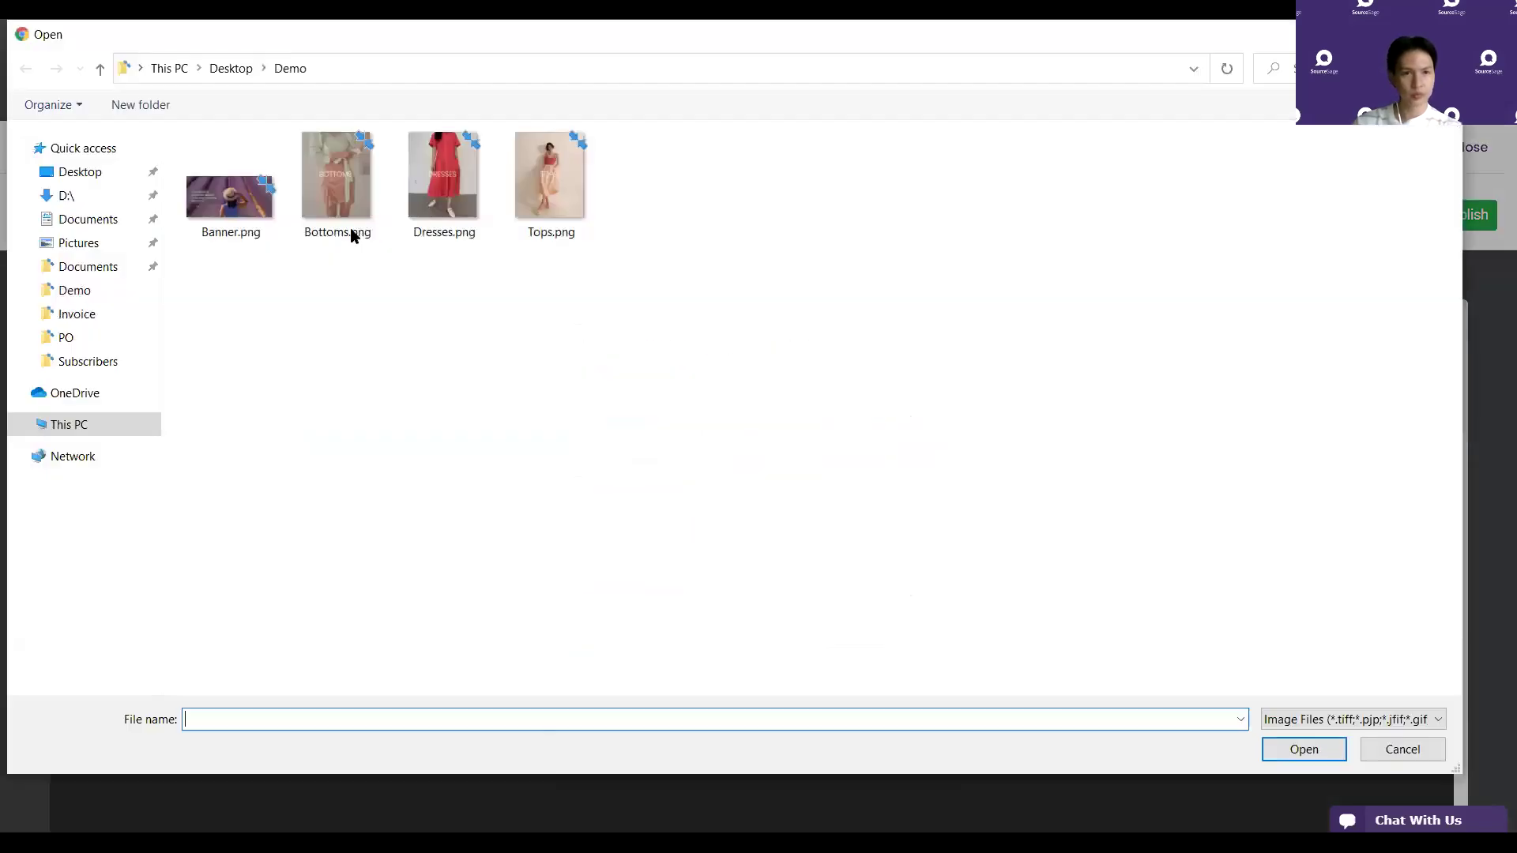
{"action": "left_click", "coordinate": [278, 211]}
{"action": "left_click", "coordinate": [1288, 750]}
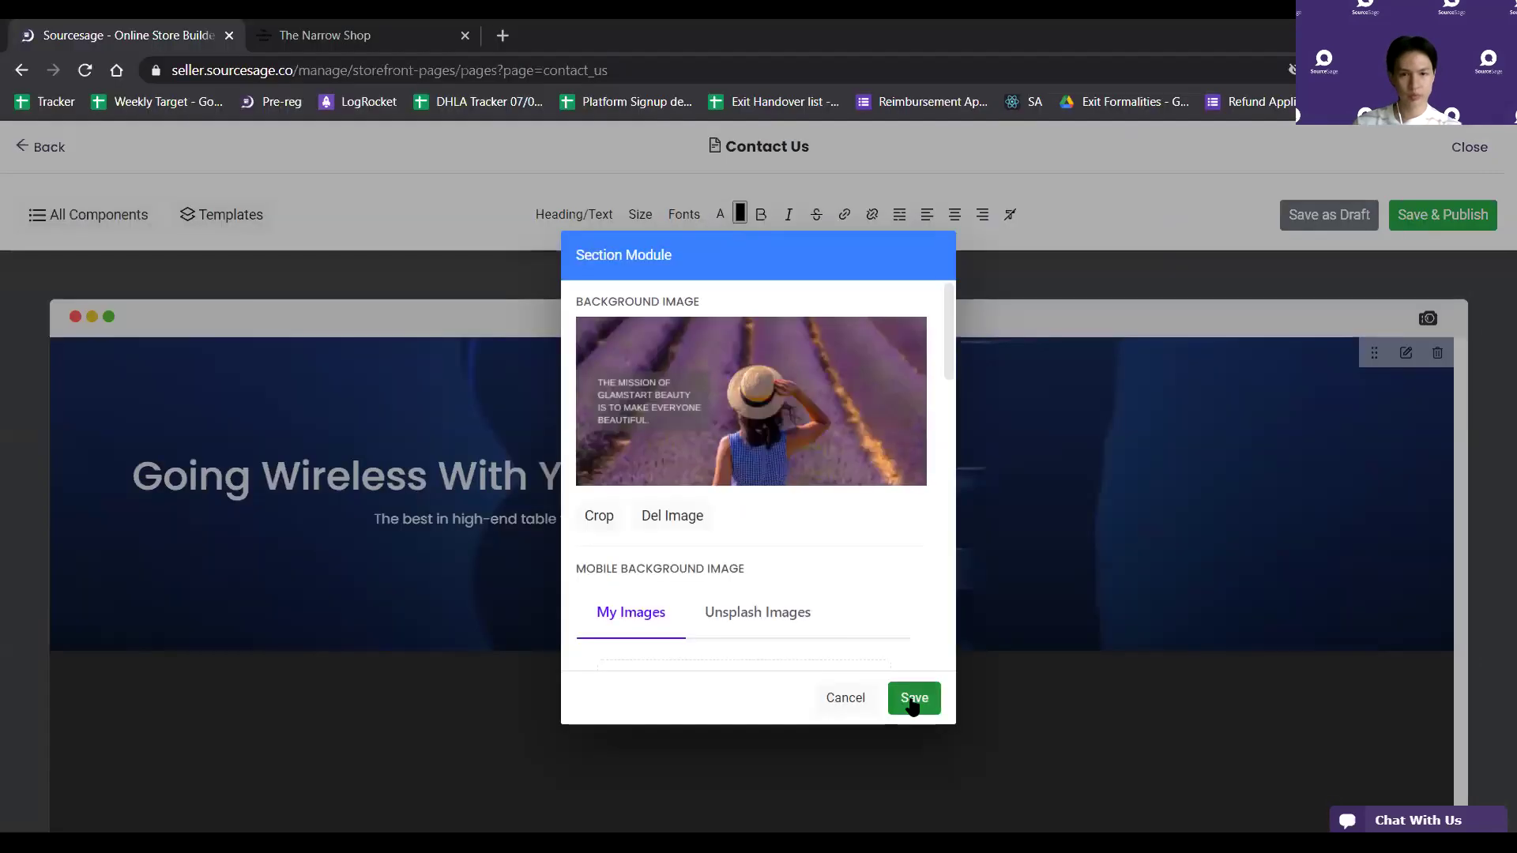
{"action": "left_click", "coordinate": [908, 699]}
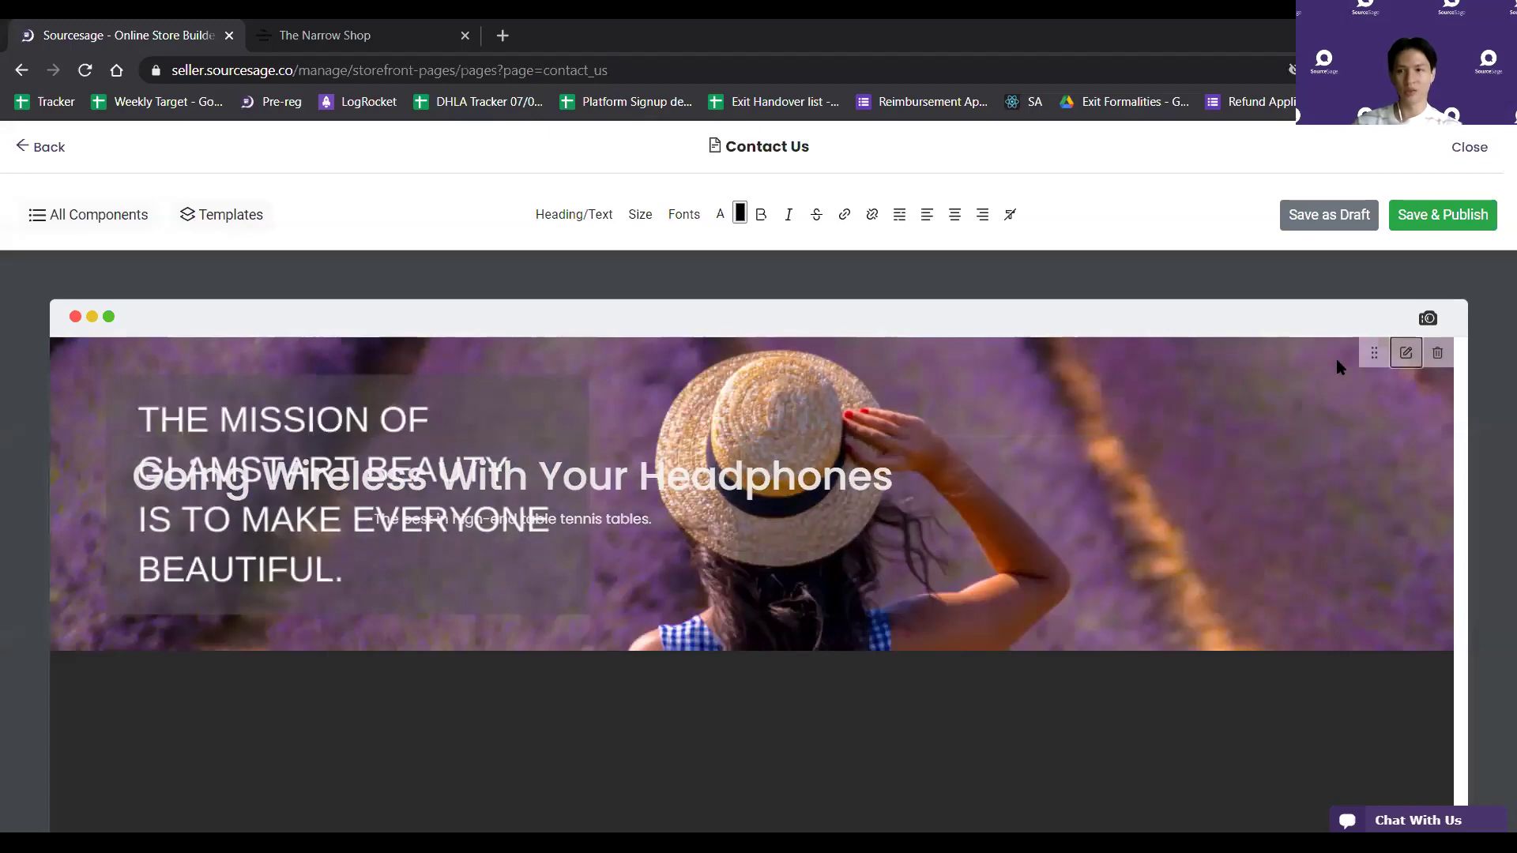
Set the banner section's padding to 200px 0px and save the section
{"action": "scroll", "coordinate": [703, 511], "scroll_direction": "down", "scroll_amount": 10}
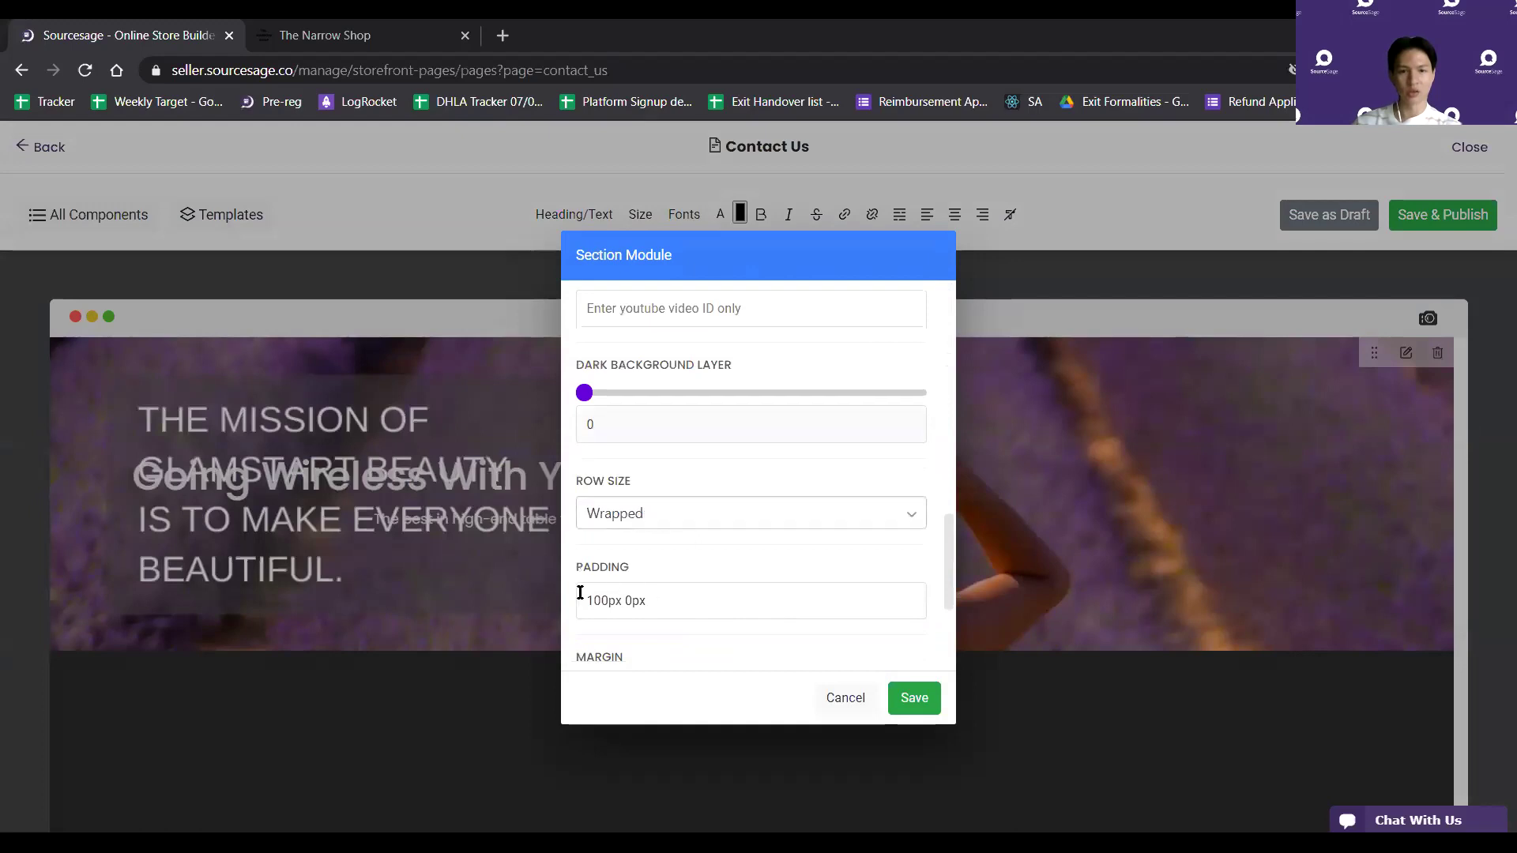
{"action": "left_click_drag", "start_coordinate": [601, 599], "coordinate": [582, 601]}
{"action": "type", "text": "20"}
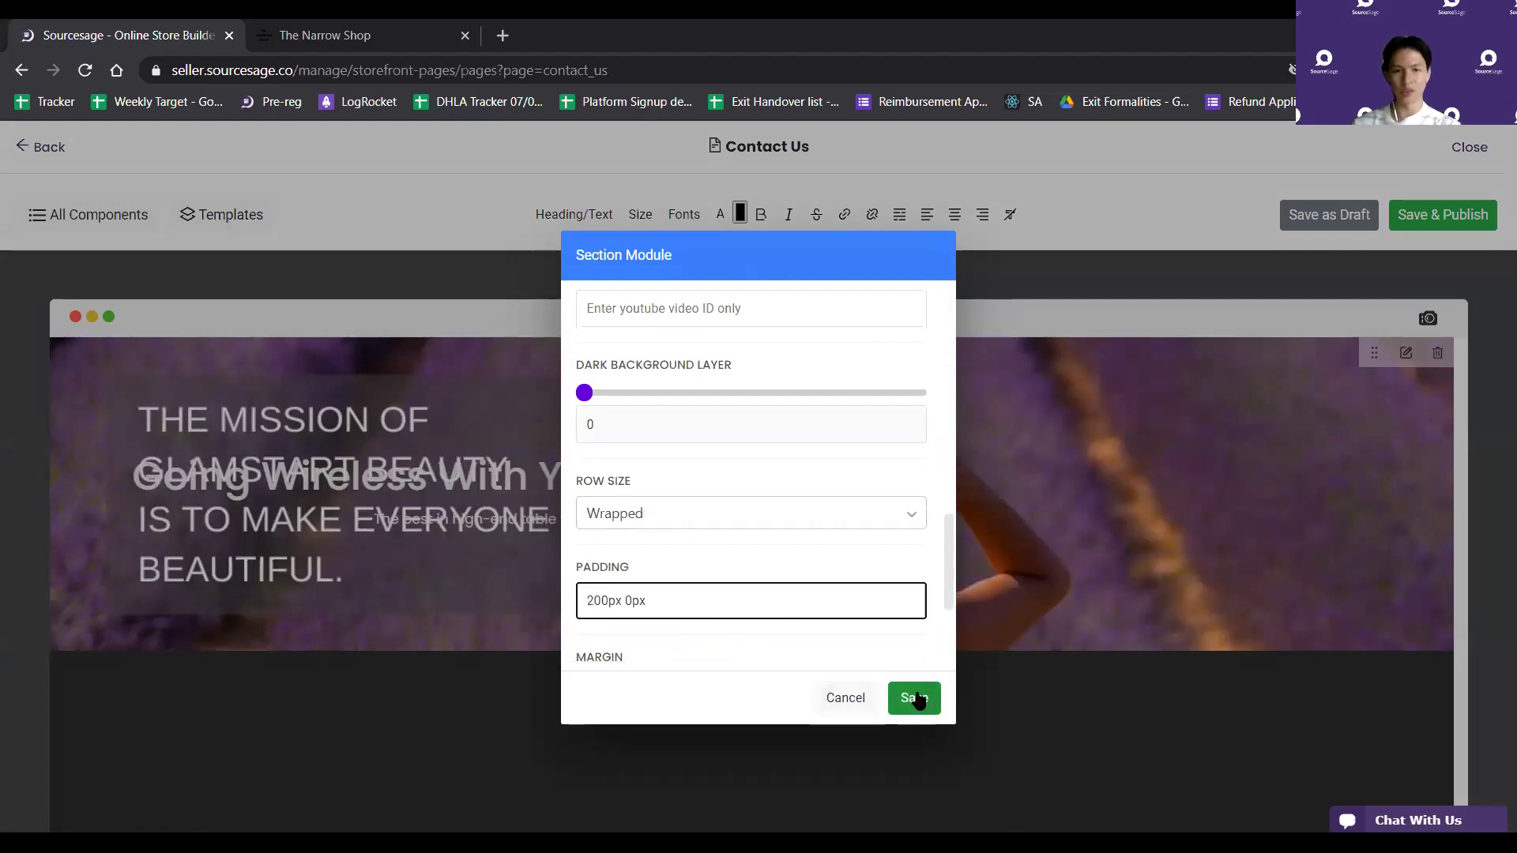
{"action": "left_click", "coordinate": [934, 694]}
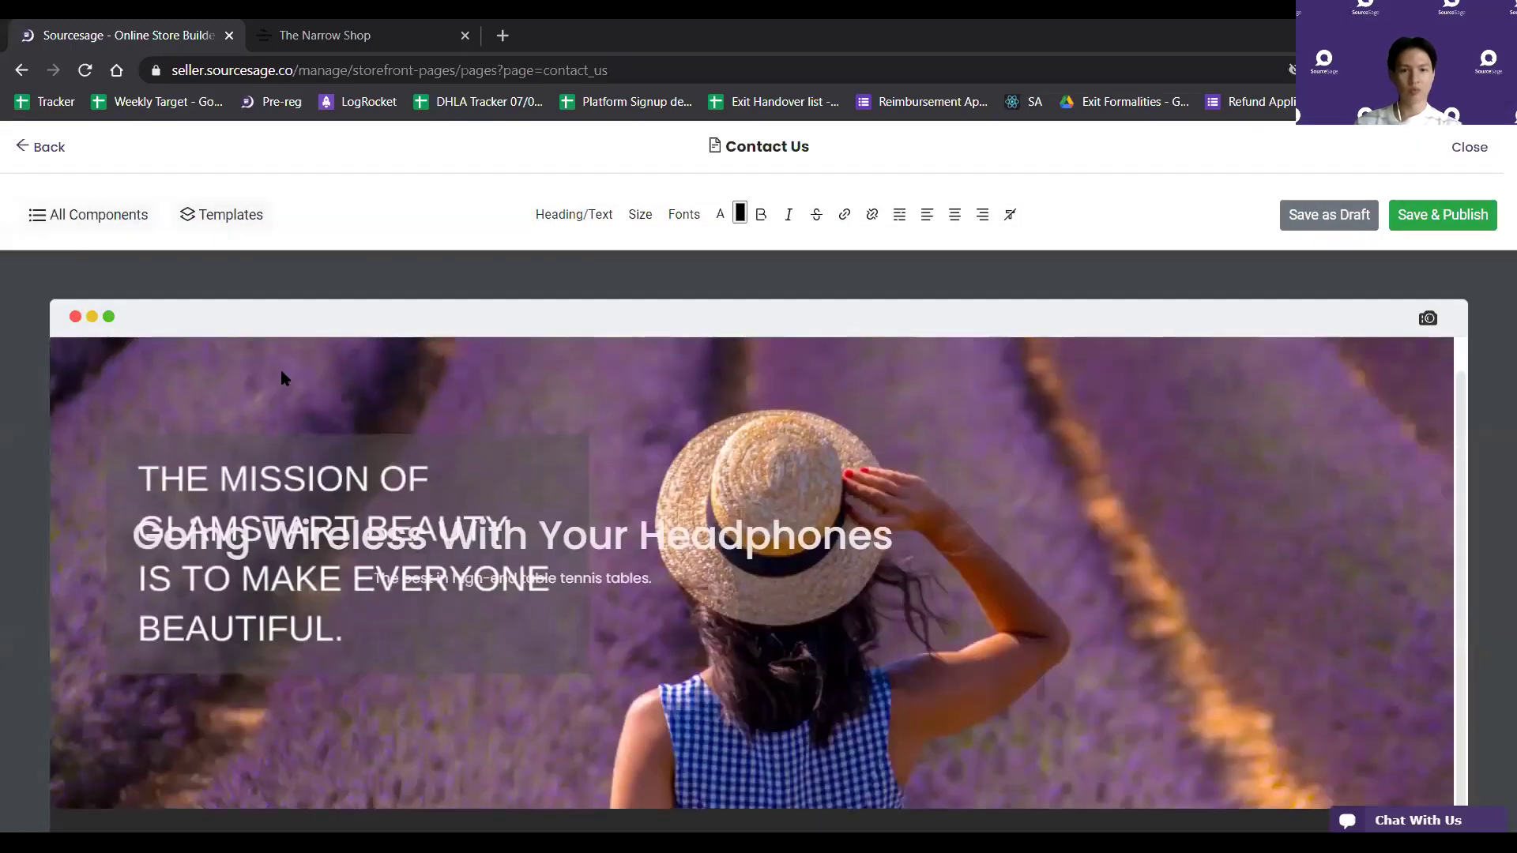
Delete the "Going Wireless With Your Headphones" text component that overlaps the banner image
{"action": "left_click", "coordinate": [719, 536]}
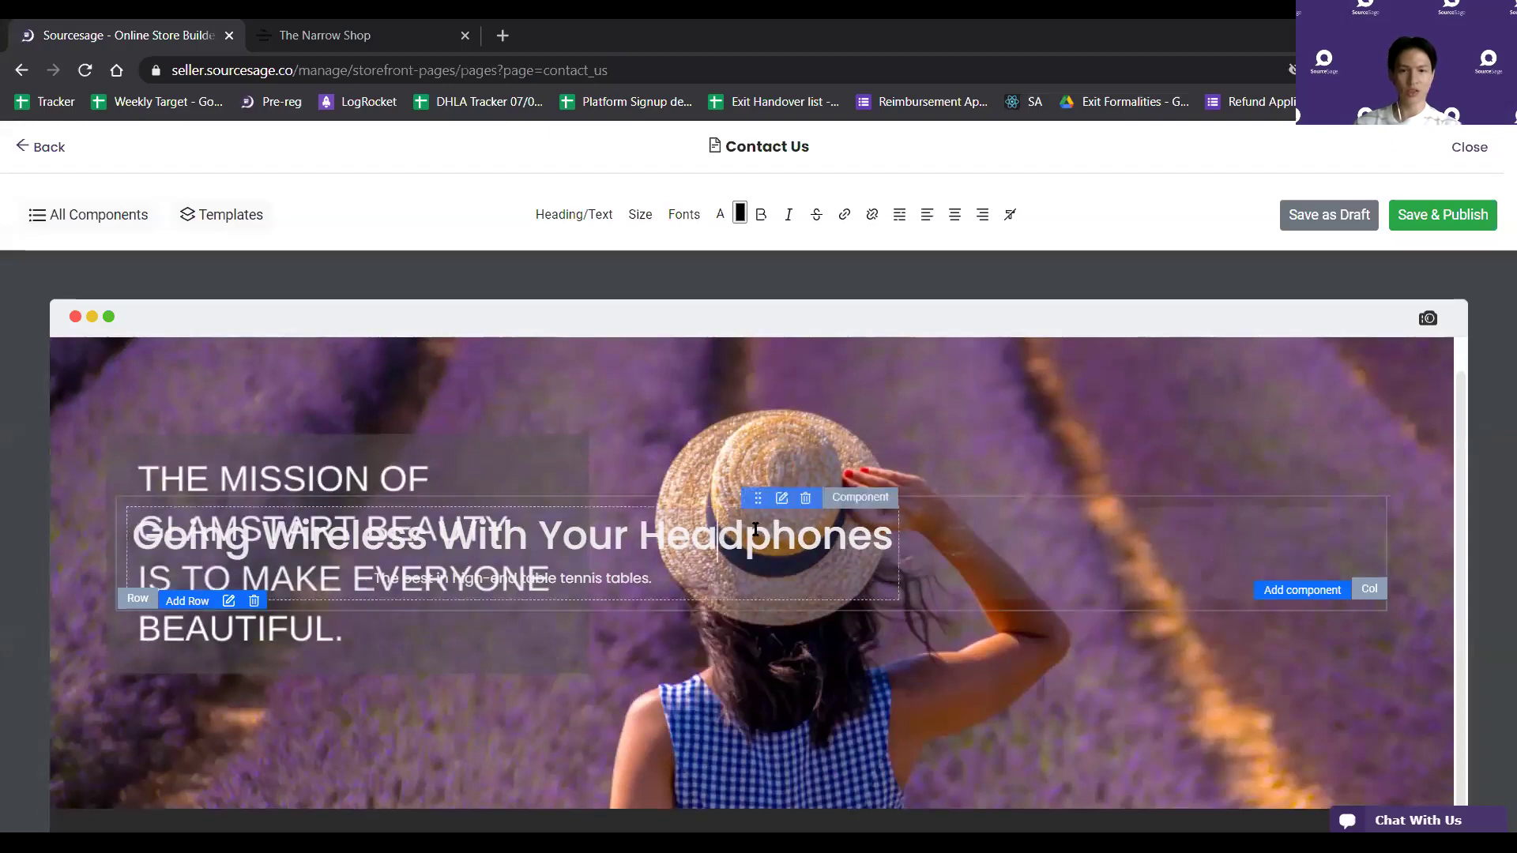
{"action": "left_click", "coordinate": [804, 501]}
{"action": "left_click", "coordinate": [818, 520]}
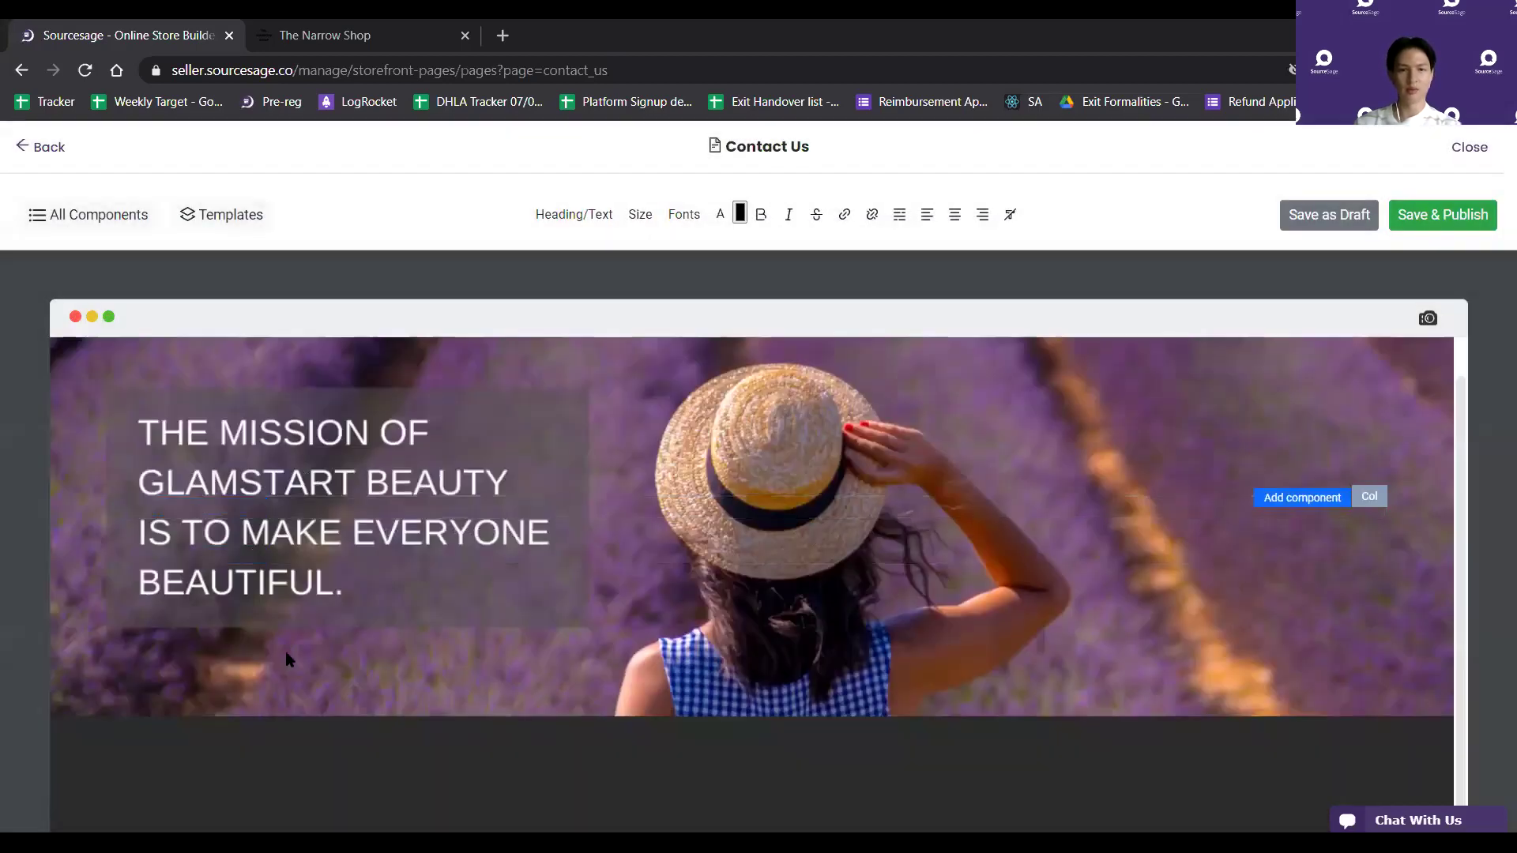
Add the "Myspace Layouts The Missing Element" single-column text section below the banner
{"action": "scroll", "coordinate": [484, 456], "scroll_direction": "down", "scroll_amount": 1}
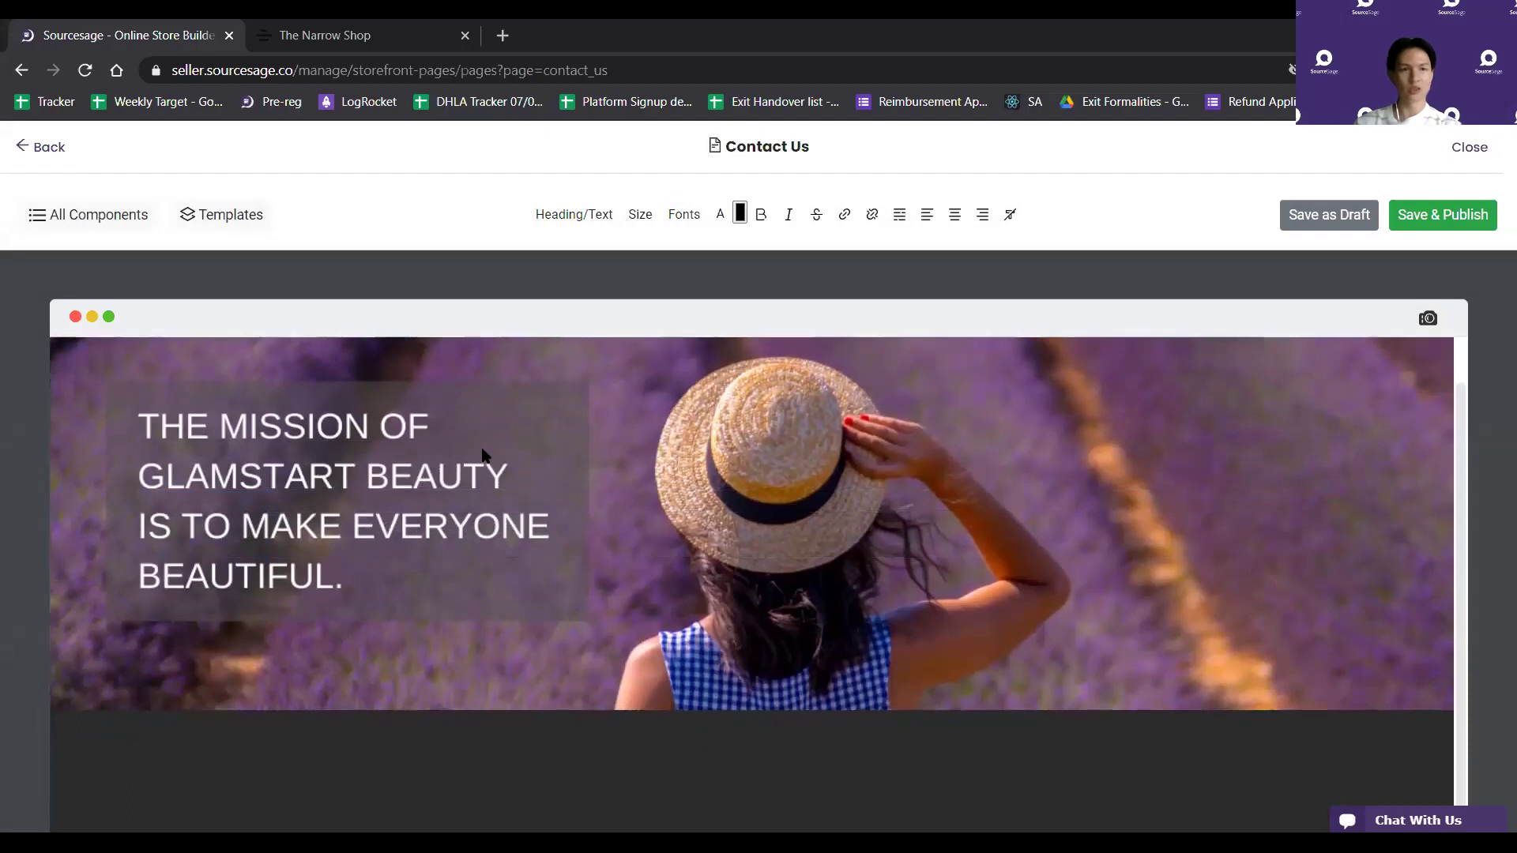
{"action": "left_click", "coordinate": [133, 225]}
{"action": "scroll", "coordinate": [356, 521], "scroll_direction": "down", "scroll_amount": 10}
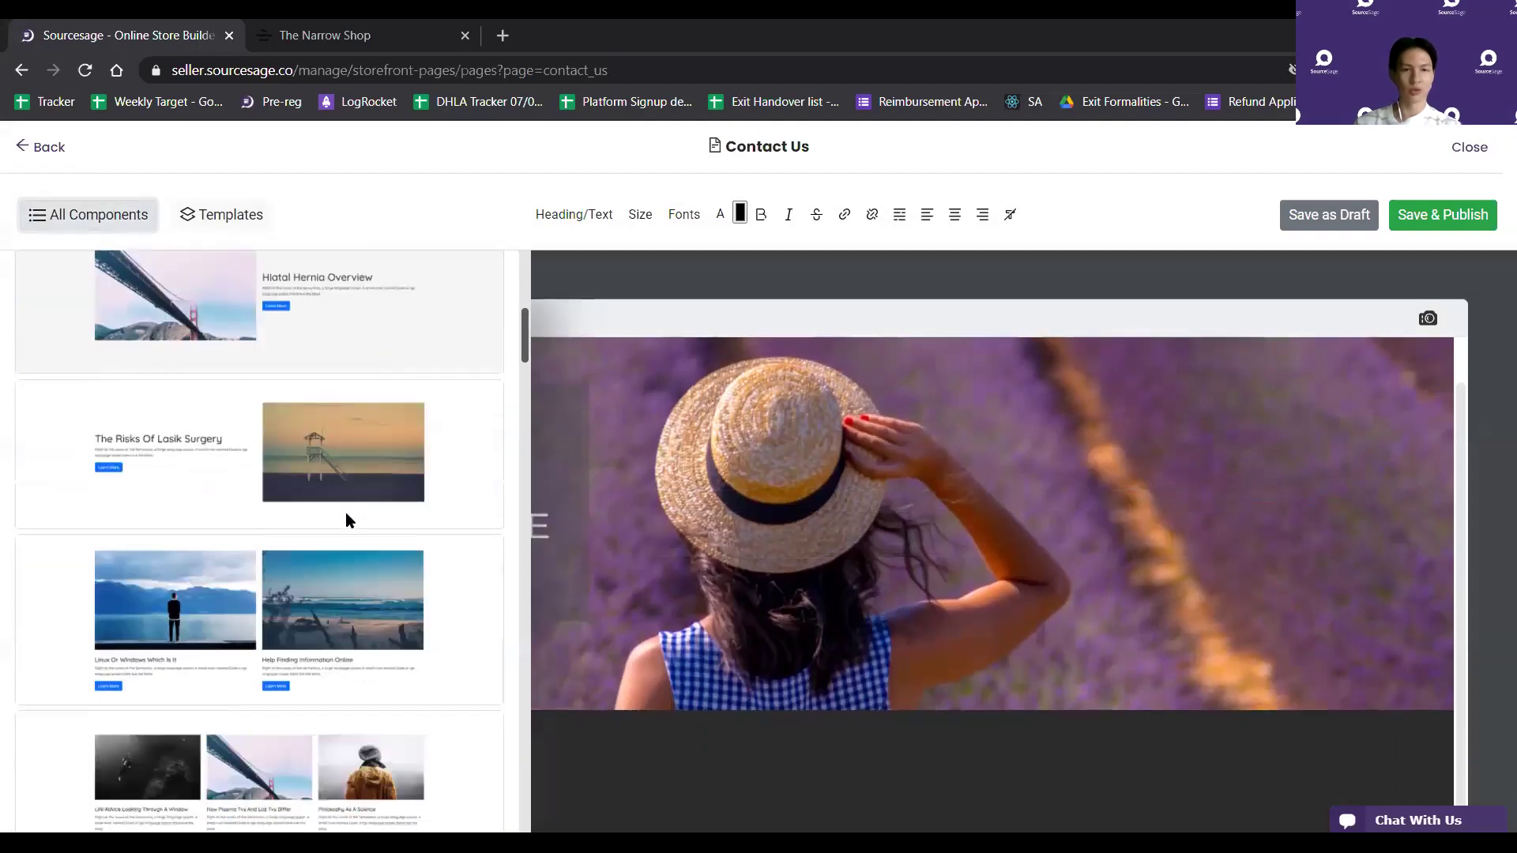
{"action": "scroll", "coordinate": [361, 532], "scroll_direction": "up", "scroll_amount": 5}
{"action": "scroll", "coordinate": [346, 530], "scroll_direction": "down", "scroll_amount": 8}
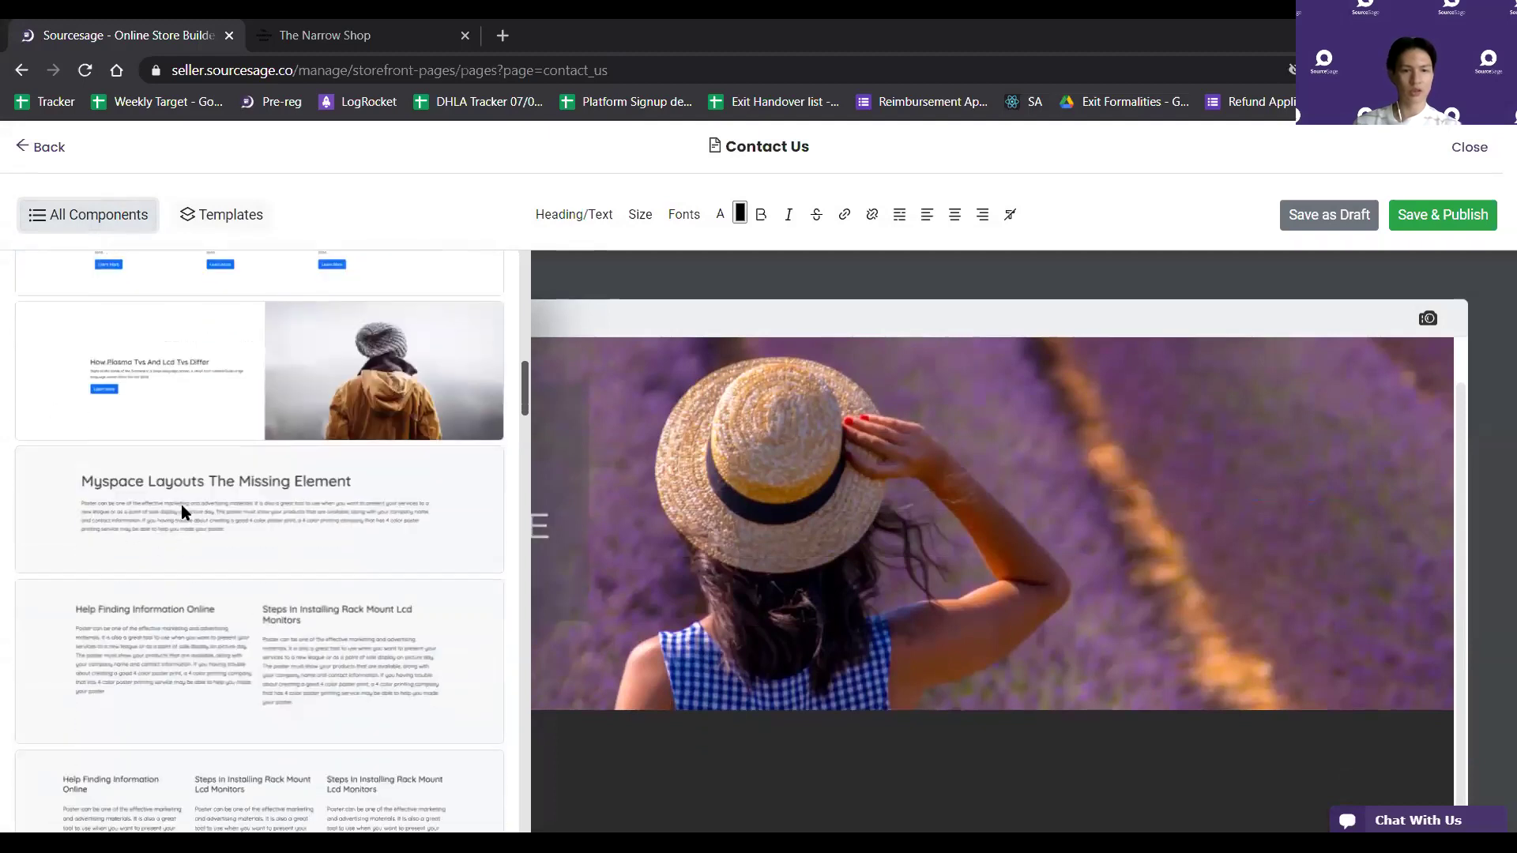
{"action": "left_click", "coordinate": [182, 506]}
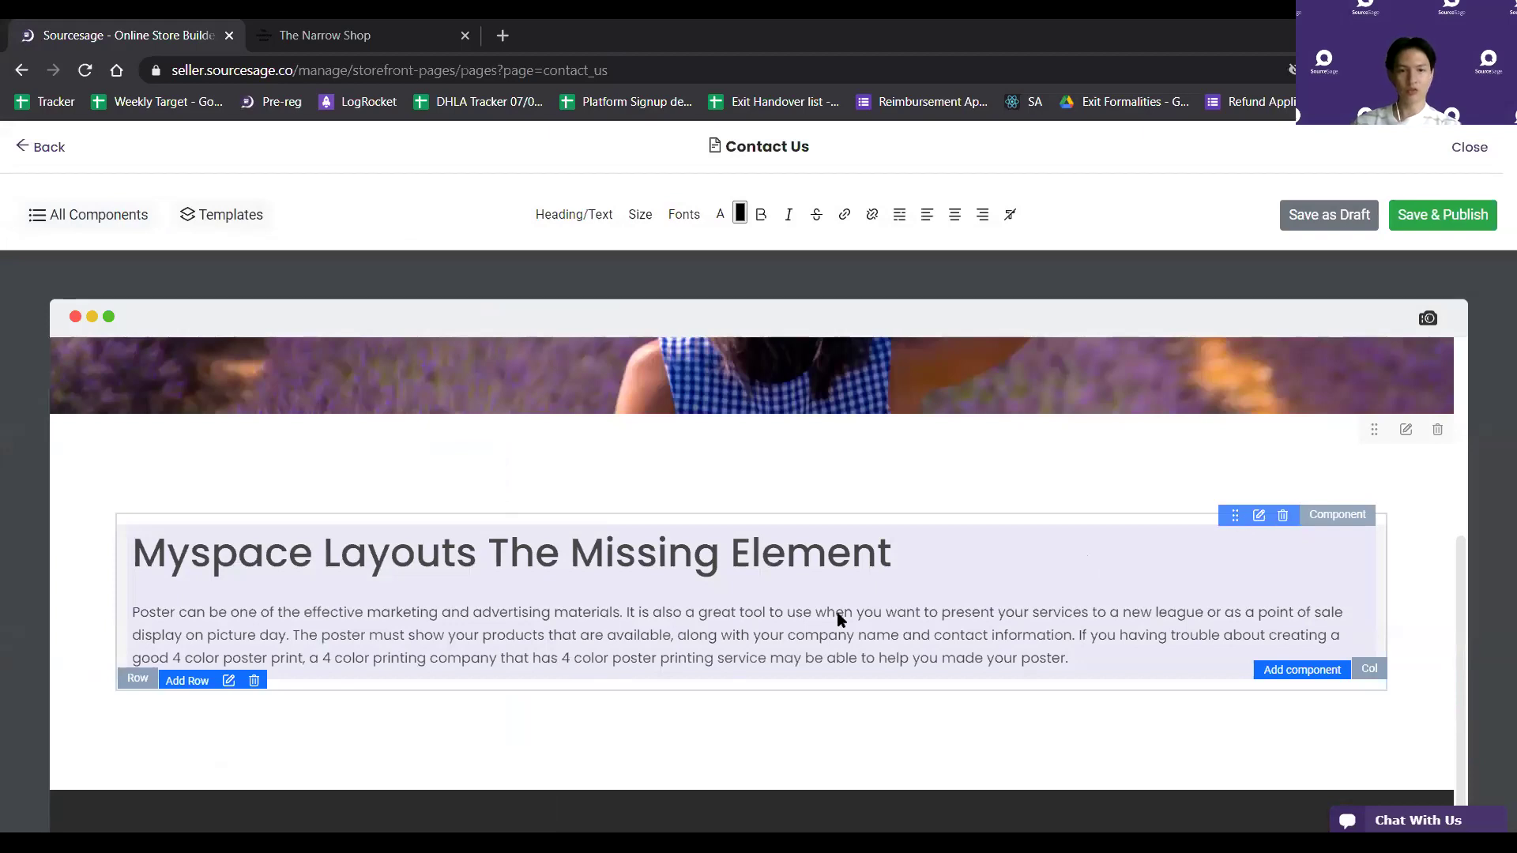
Try out text editing by replacing the last words of the placeholder paragraph with "asdasd"
{"action": "left_click", "coordinate": [1092, 659]}
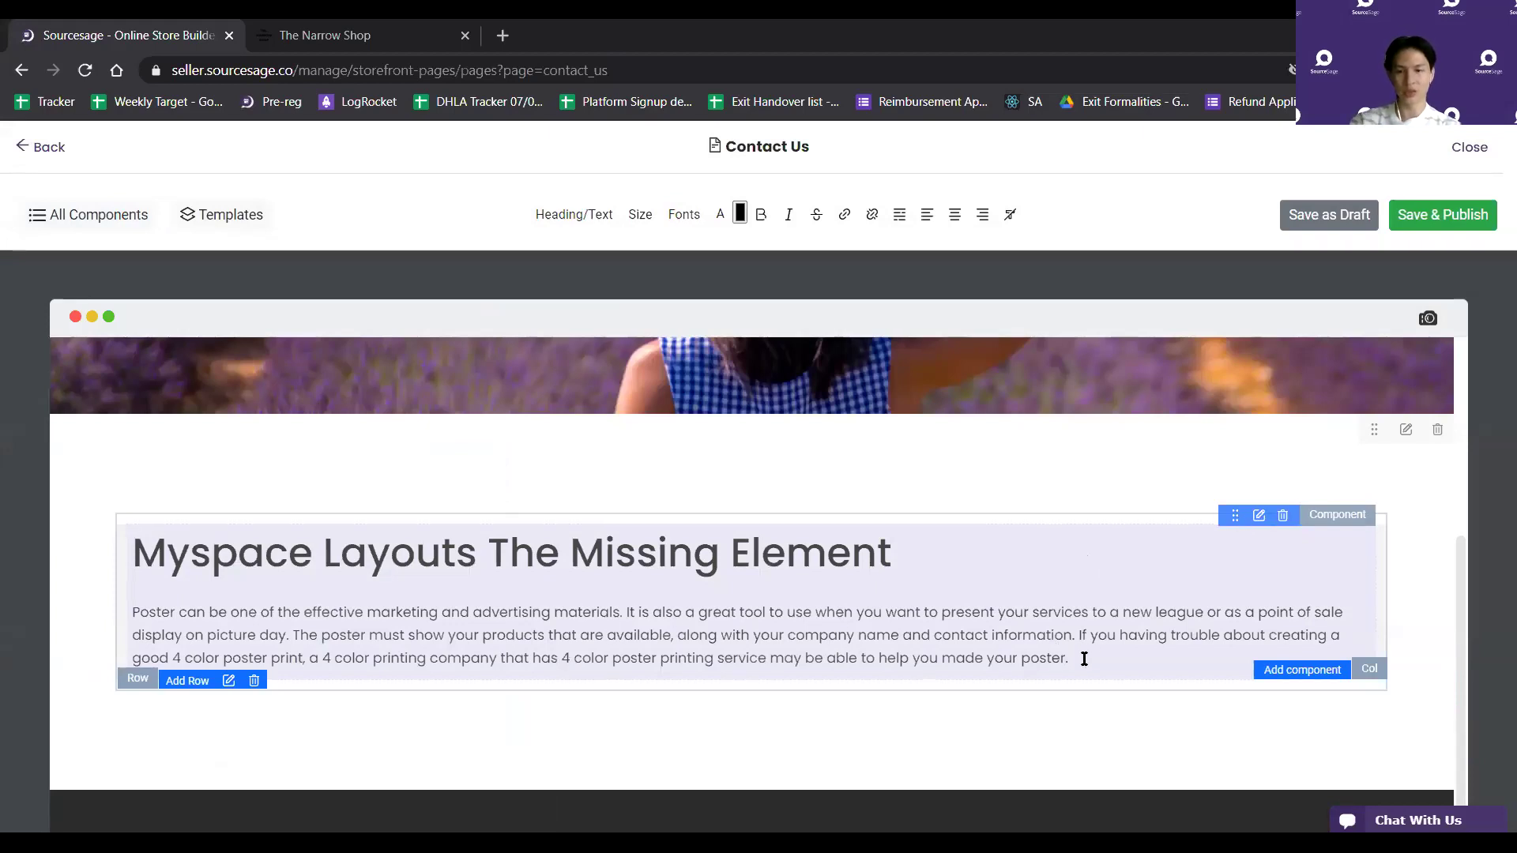
{"action": "key", "text": "BackSpace"}
{"action": "key", "text": "BackSpace"}
{"action": "key", "text": "BackSpace"}
{"action": "key", "text": "BackSpace"}
{"action": "key", "text": "BackSpace"}
{"action": "key", "text": "BackSpace"}
{"action": "key", "text": "BackSpace"}
{"action": "key", "text": "BackSpace"}
{"action": "key", "text": "BackSpace"}
{"action": "key", "text": "BackSpace"}
{"action": "key", "text": "BackSpace"}
{"action": "key", "text": "BackSpace"}
{"action": "key", "text": "BackSpace"}
{"action": "key", "text": "BackSpace"}
{"action": "key", "text": "BackSpace"}
{"action": "key", "text": "BackSpace"}
{"action": "key", "text": "BackSpace"}
{"action": "key", "text": "BackSpace"}
{"action": "key", "text": "BackSpace"}
{"action": "key", "text": "BackSpace"}
{"action": "type", "text": "as"}
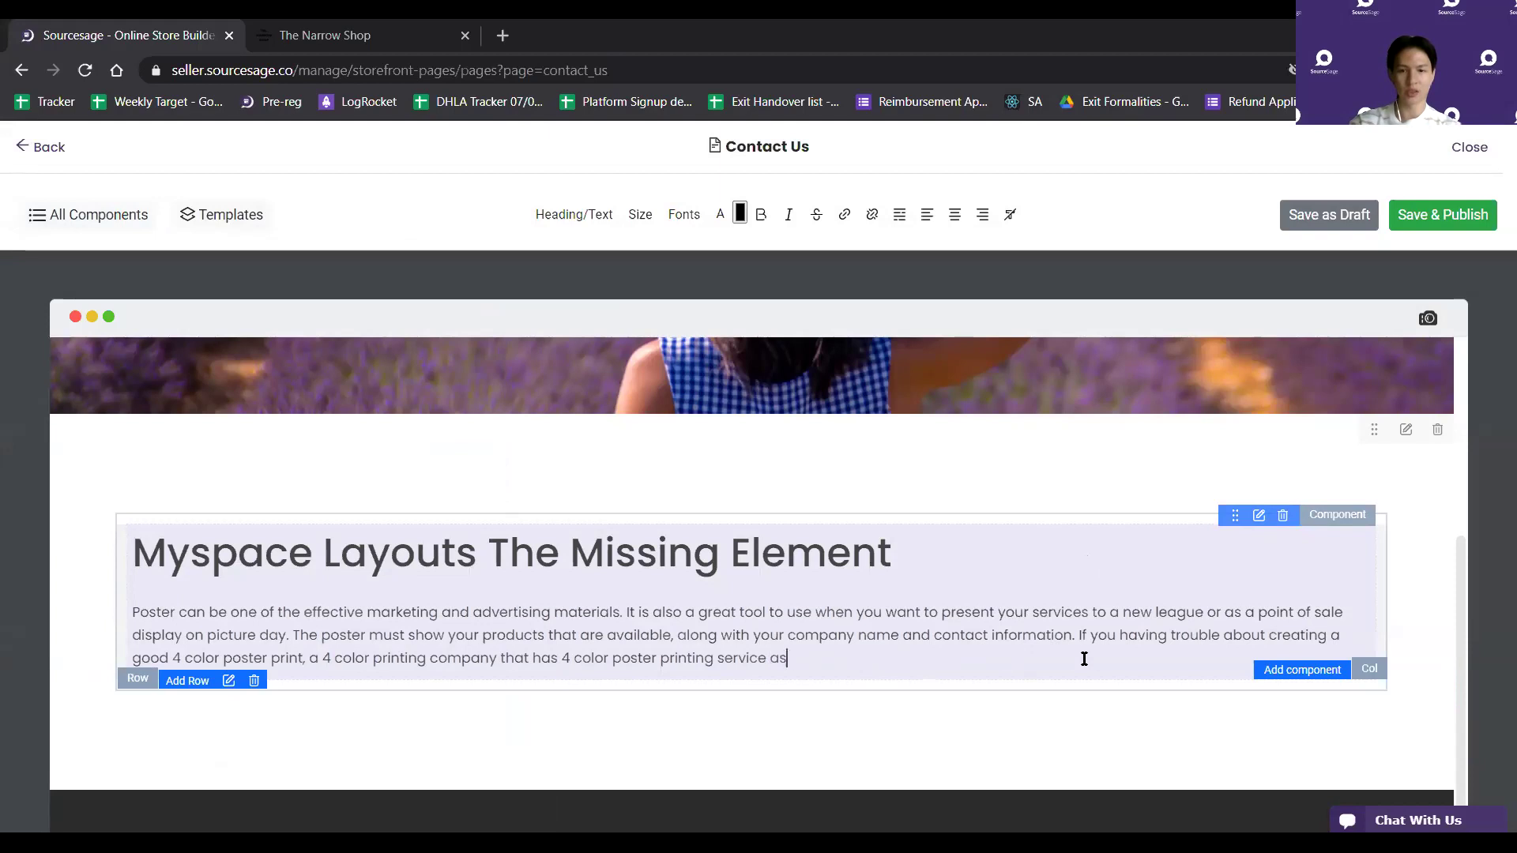
{"action": "type", "text": "dasd"}
Replace the text section's placeholder heading and paragraph with the heading "Featured Product"
{"action": "left_click_drag", "start_coordinate": [849, 659], "coordinate": [213, 524]}
{"action": "key", "text": "BackSpace"}
{"action": "key", "text": "BackSpace"}
{"action": "type", "text": "Featured Product"}
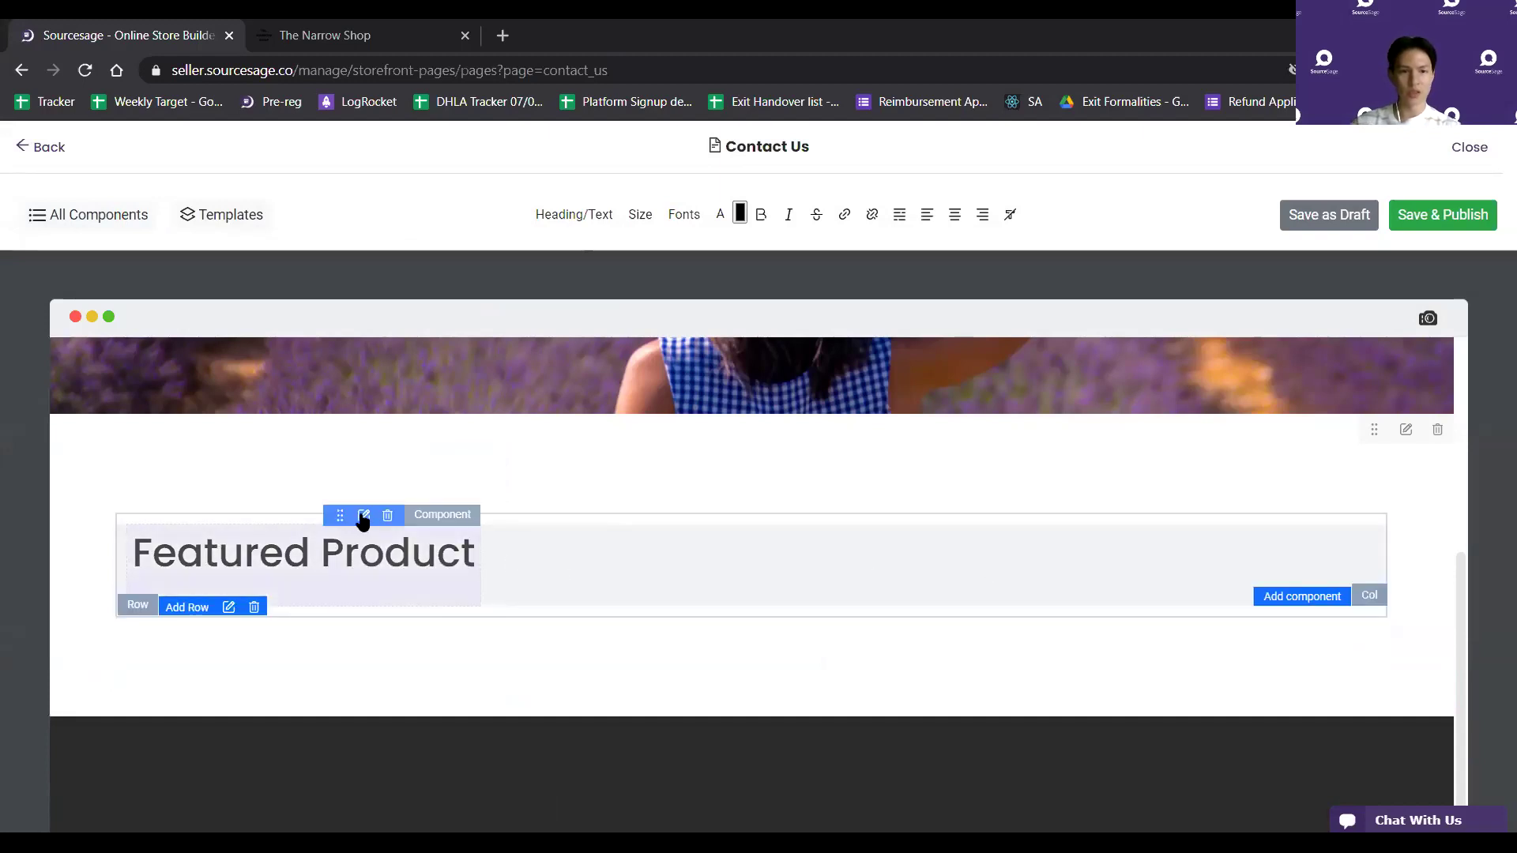
Set the alignment of the "Featured Product" text component to Center and save it
{"action": "left_click", "coordinate": [364, 516]}
{"action": "left_click", "coordinate": [649, 457]}
{"action": "left_click", "coordinate": [914, 698]}
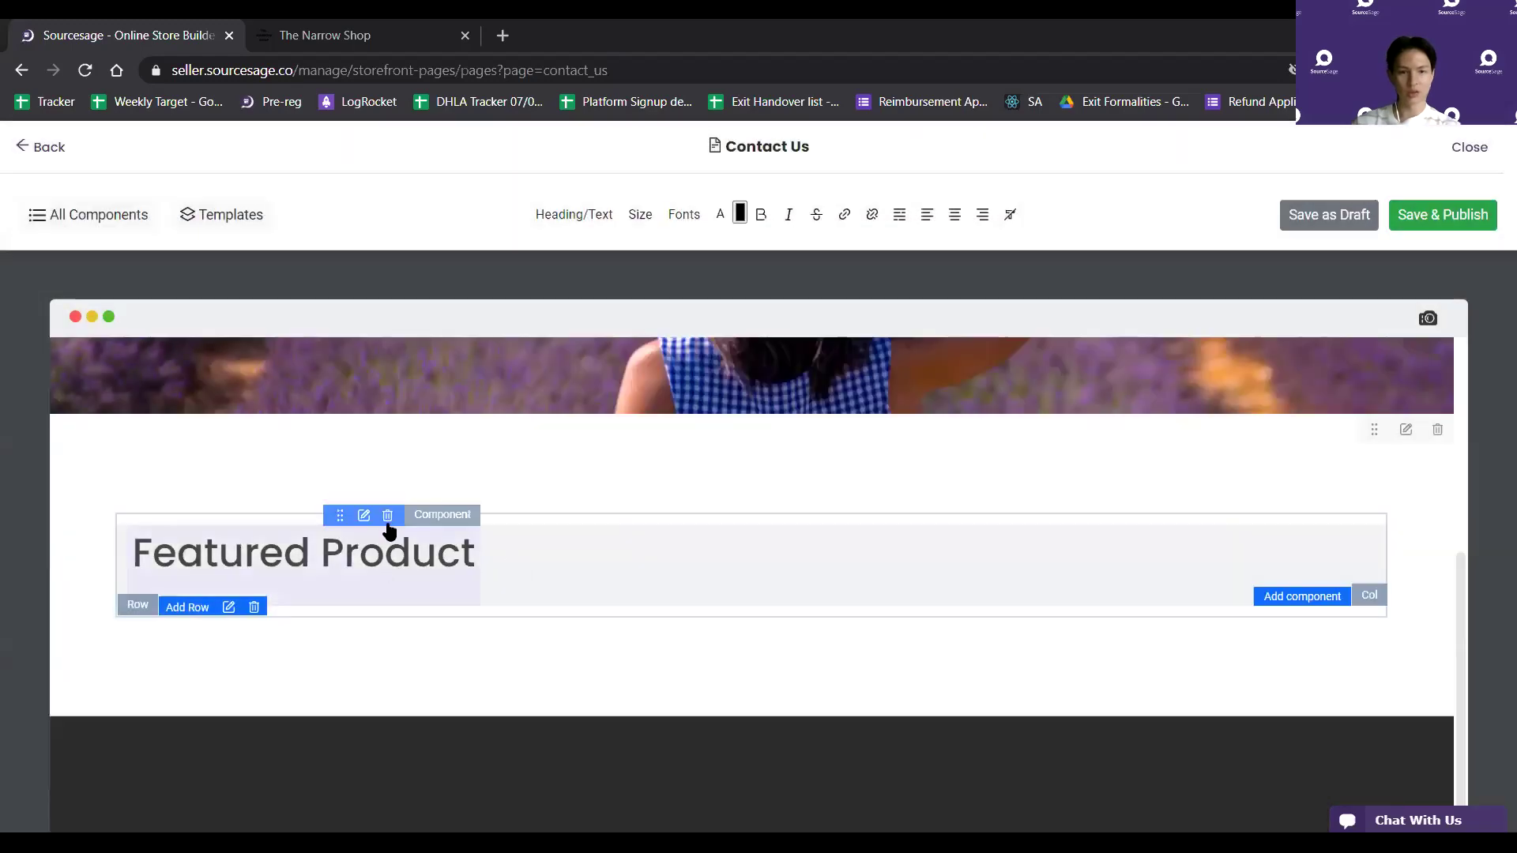
Set the text alignment of the "Featured Product" component to Right and save it
{"action": "left_click", "coordinate": [364, 516]}
{"action": "left_click", "coordinate": [726, 457]}
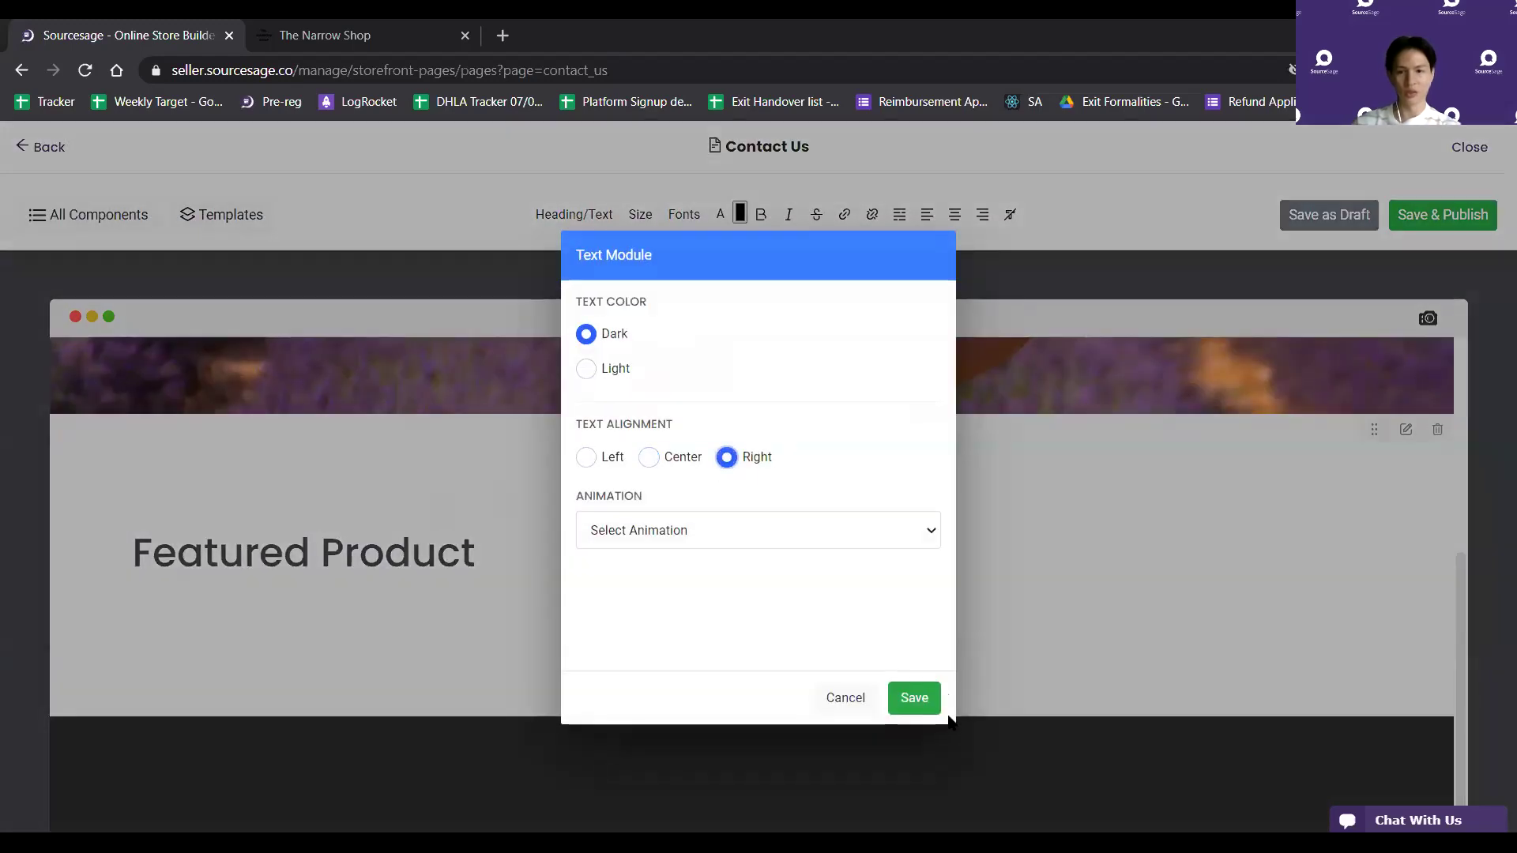
{"action": "left_click", "coordinate": [912, 697]}
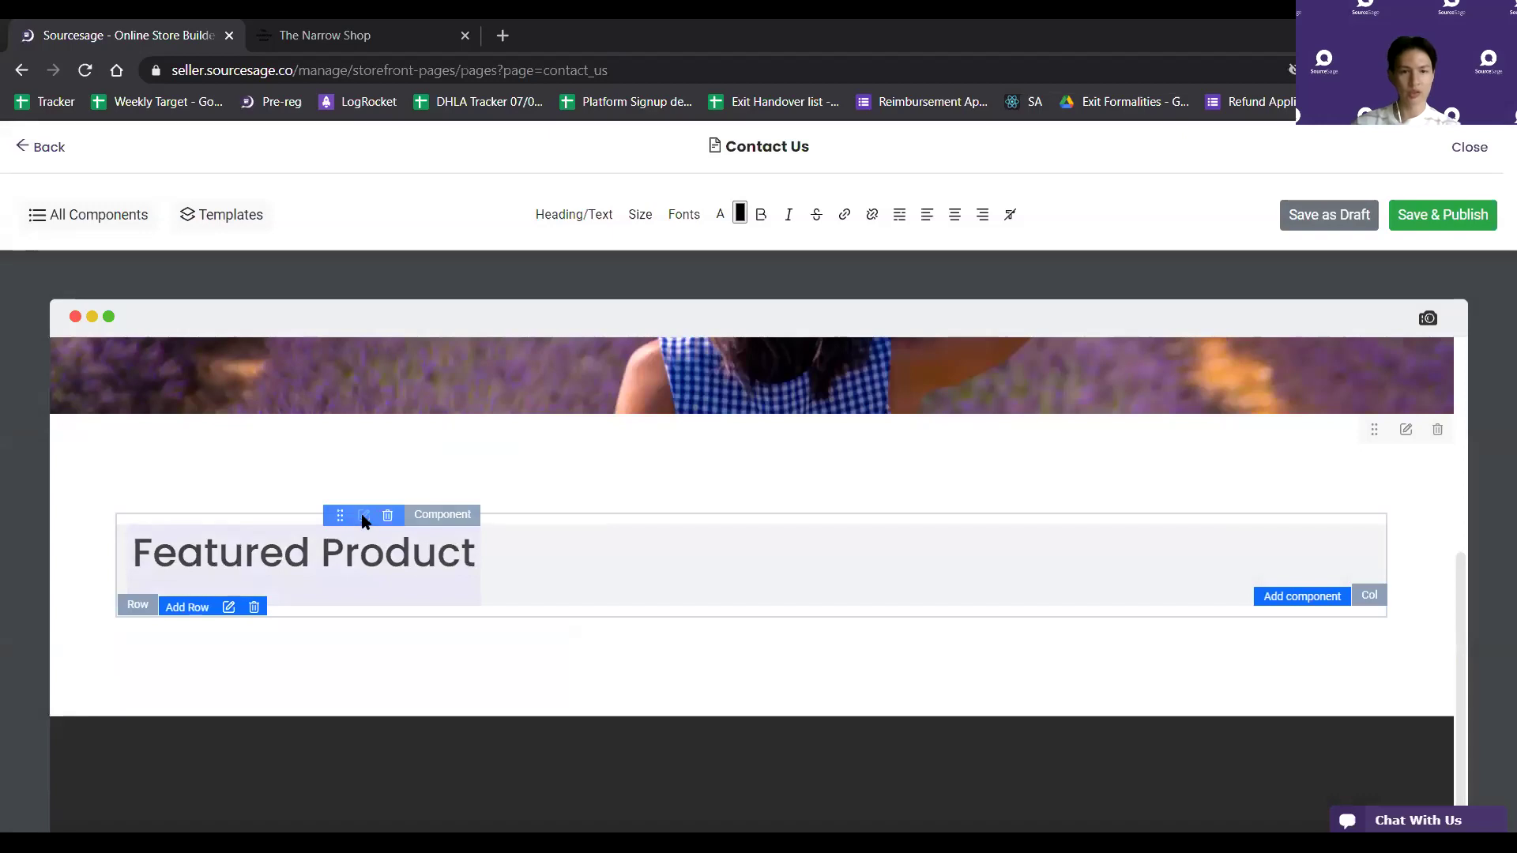
Set the text alignment of the "Featured Product" component to Left and save it
{"action": "left_click", "coordinate": [365, 515]}
{"action": "left_click", "coordinate": [585, 457]}
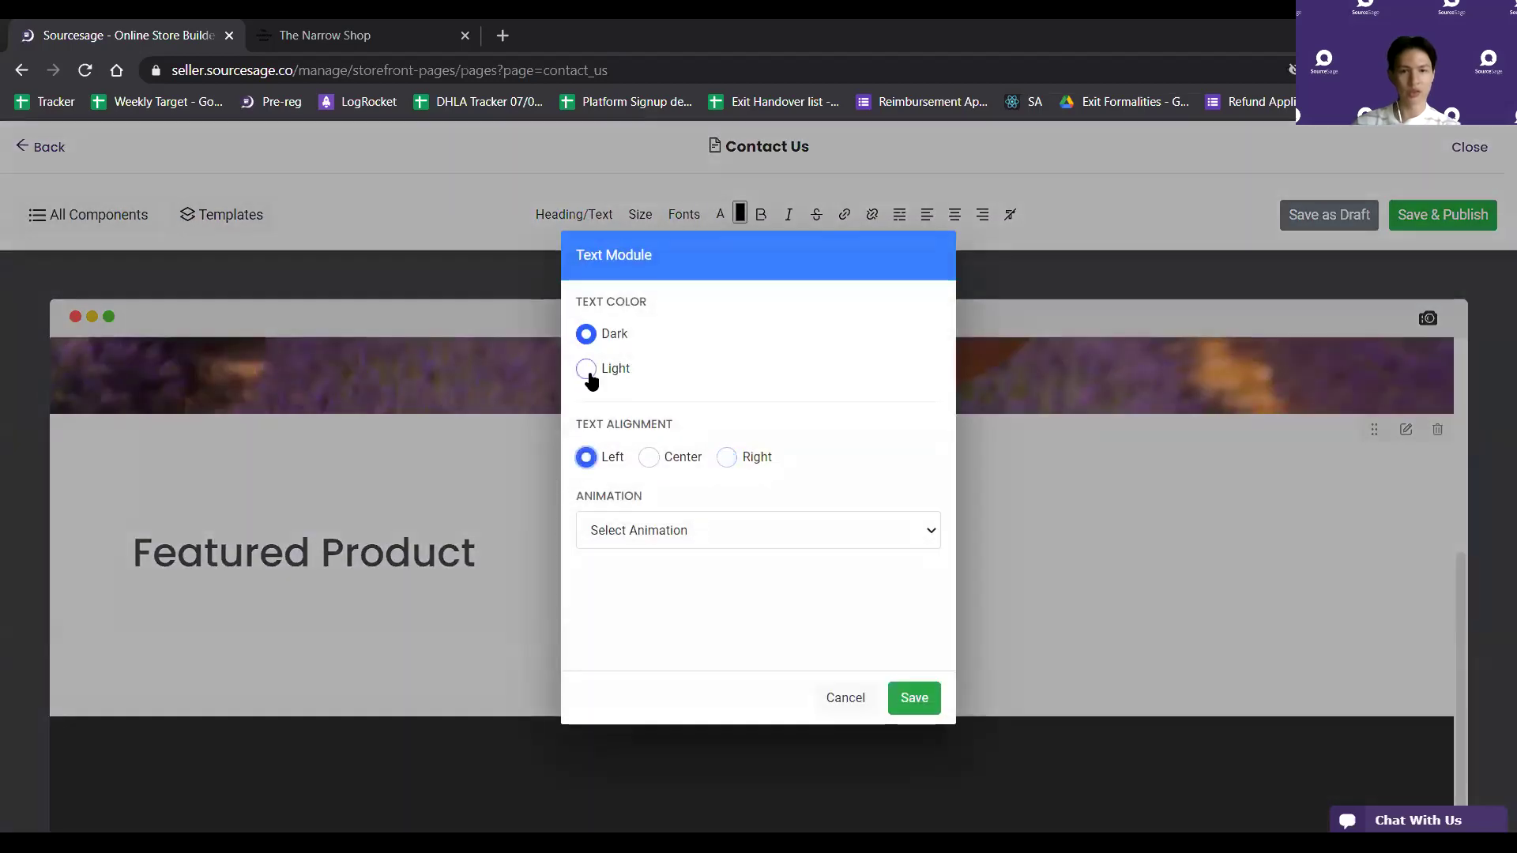
{"action": "left_click", "coordinate": [910, 699]}
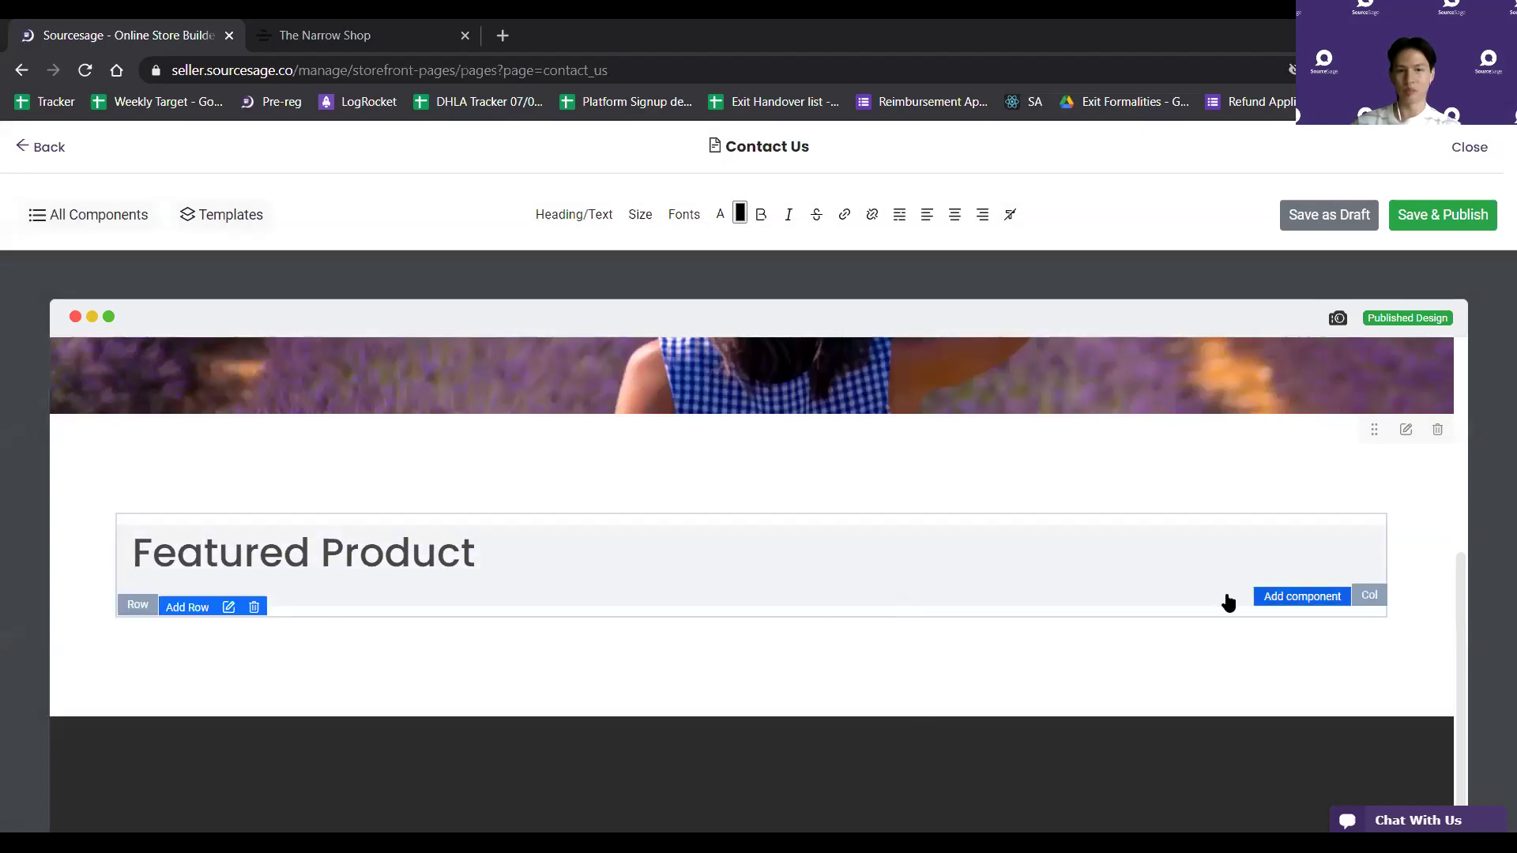
Add a single-column row to the "Featured Product" section and move it above the heading
{"action": "left_click", "coordinate": [183, 608]}
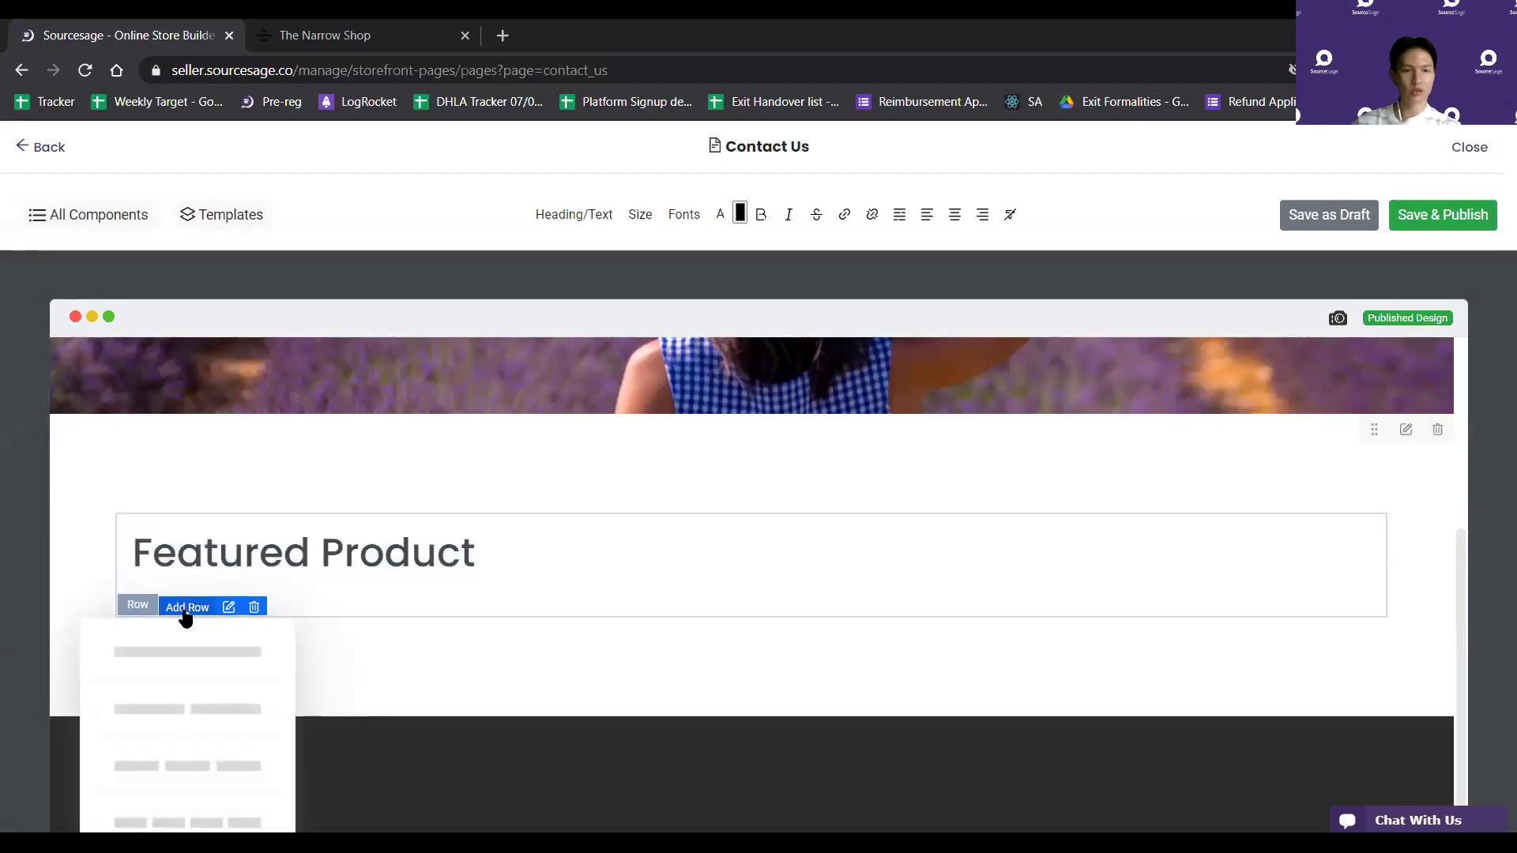
{"action": "scroll", "coordinate": [210, 660], "scroll_direction": "down", "scroll_amount": 2}
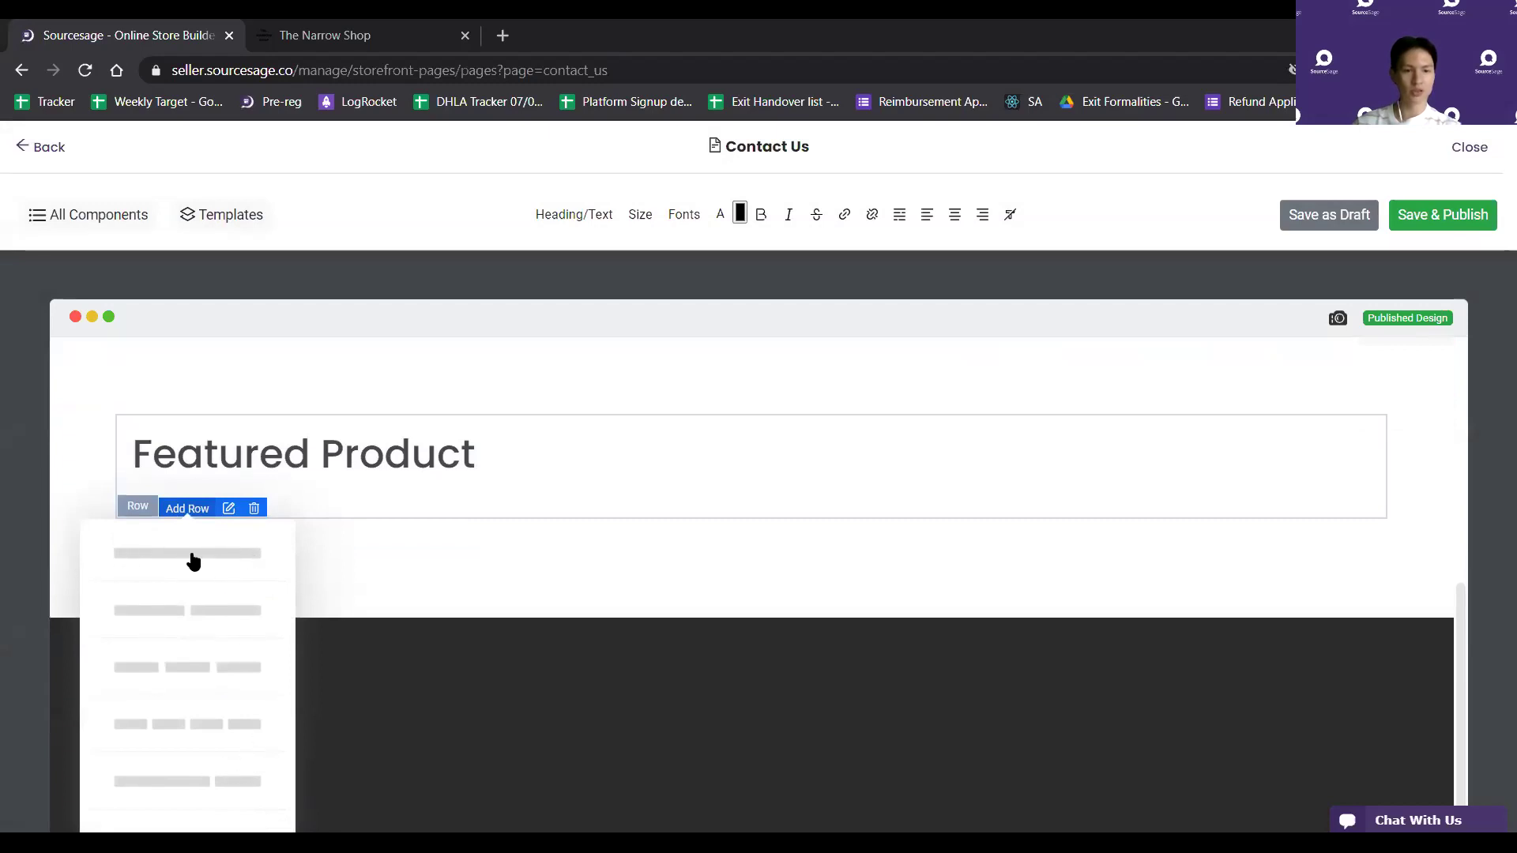
{"action": "left_click", "coordinate": [227, 571]}
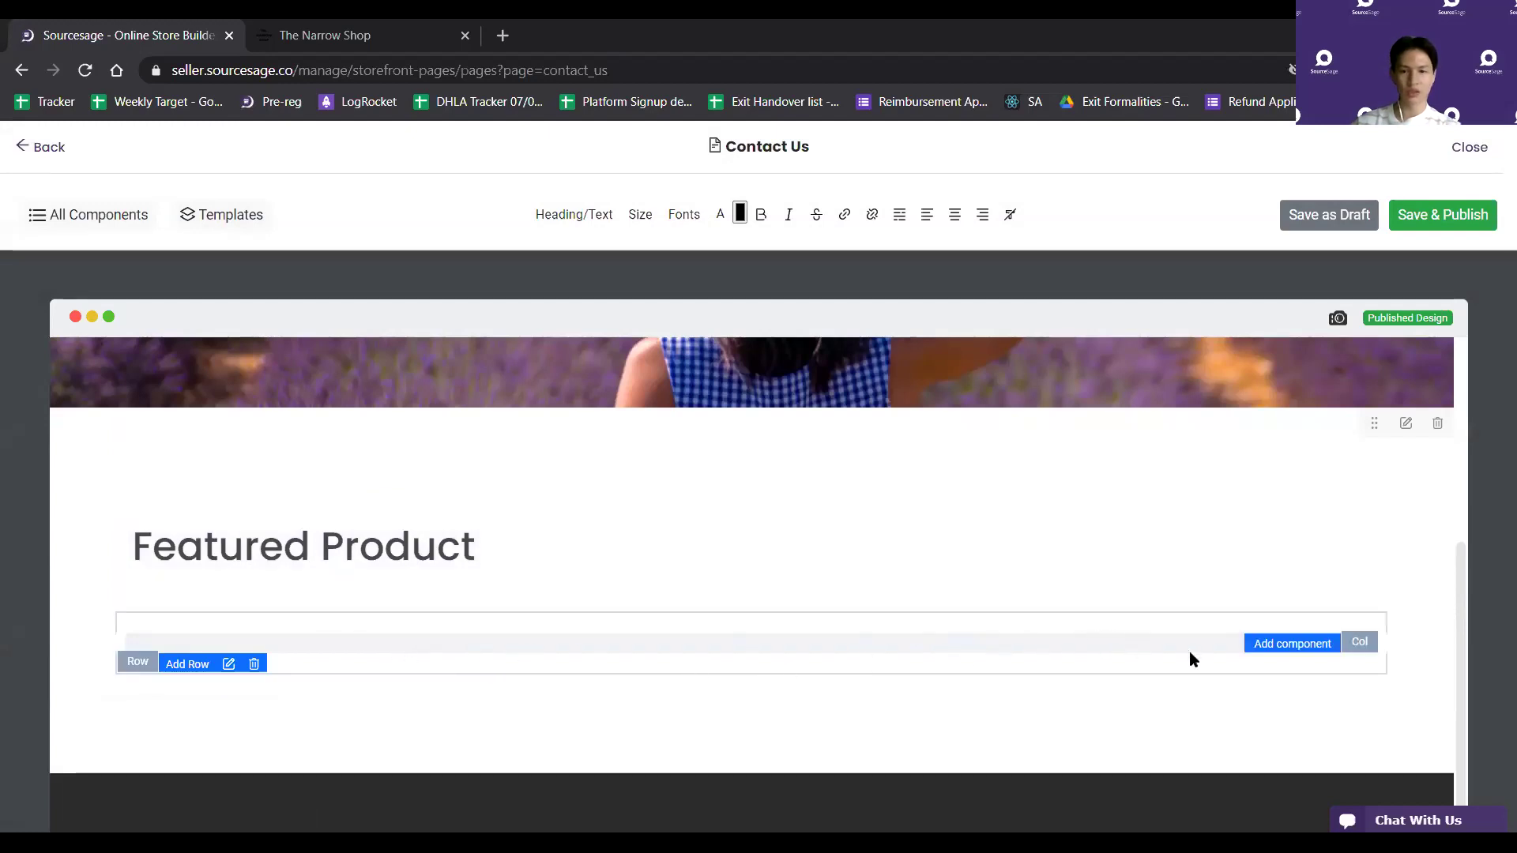
{"action": "left_click", "coordinate": [1280, 650]}
{"action": "scroll", "coordinate": [1288, 664], "scroll_direction": "down", "scroll_amount": 1}
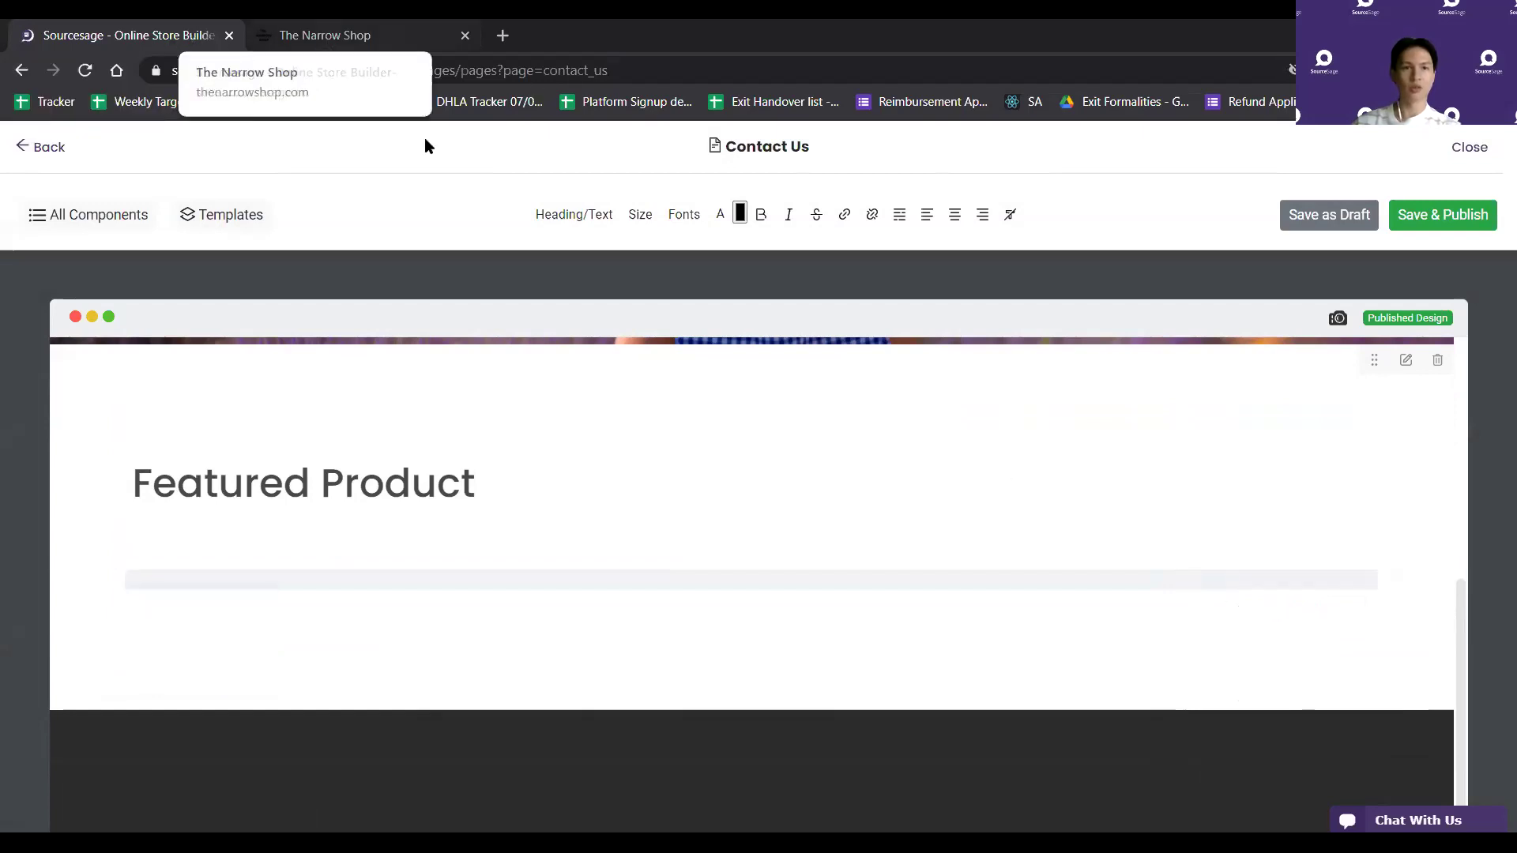
{"action": "left_click", "coordinate": [477, 564]}
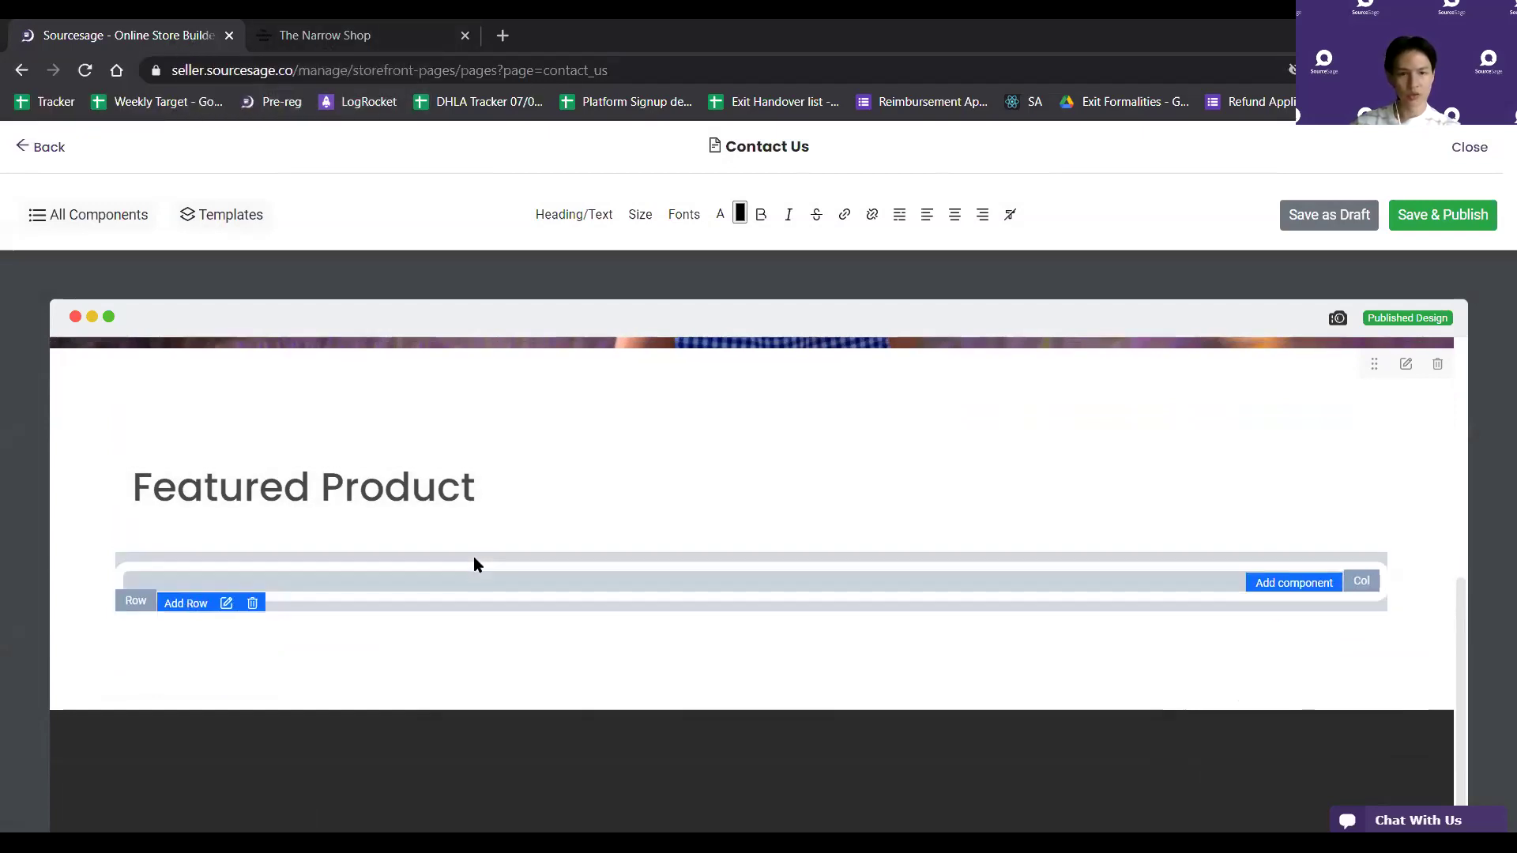
Add a Product Cards component to the new empty row and move it directly below the "Featured Product" heading
{"action": "left_click", "coordinate": [1273, 476]}
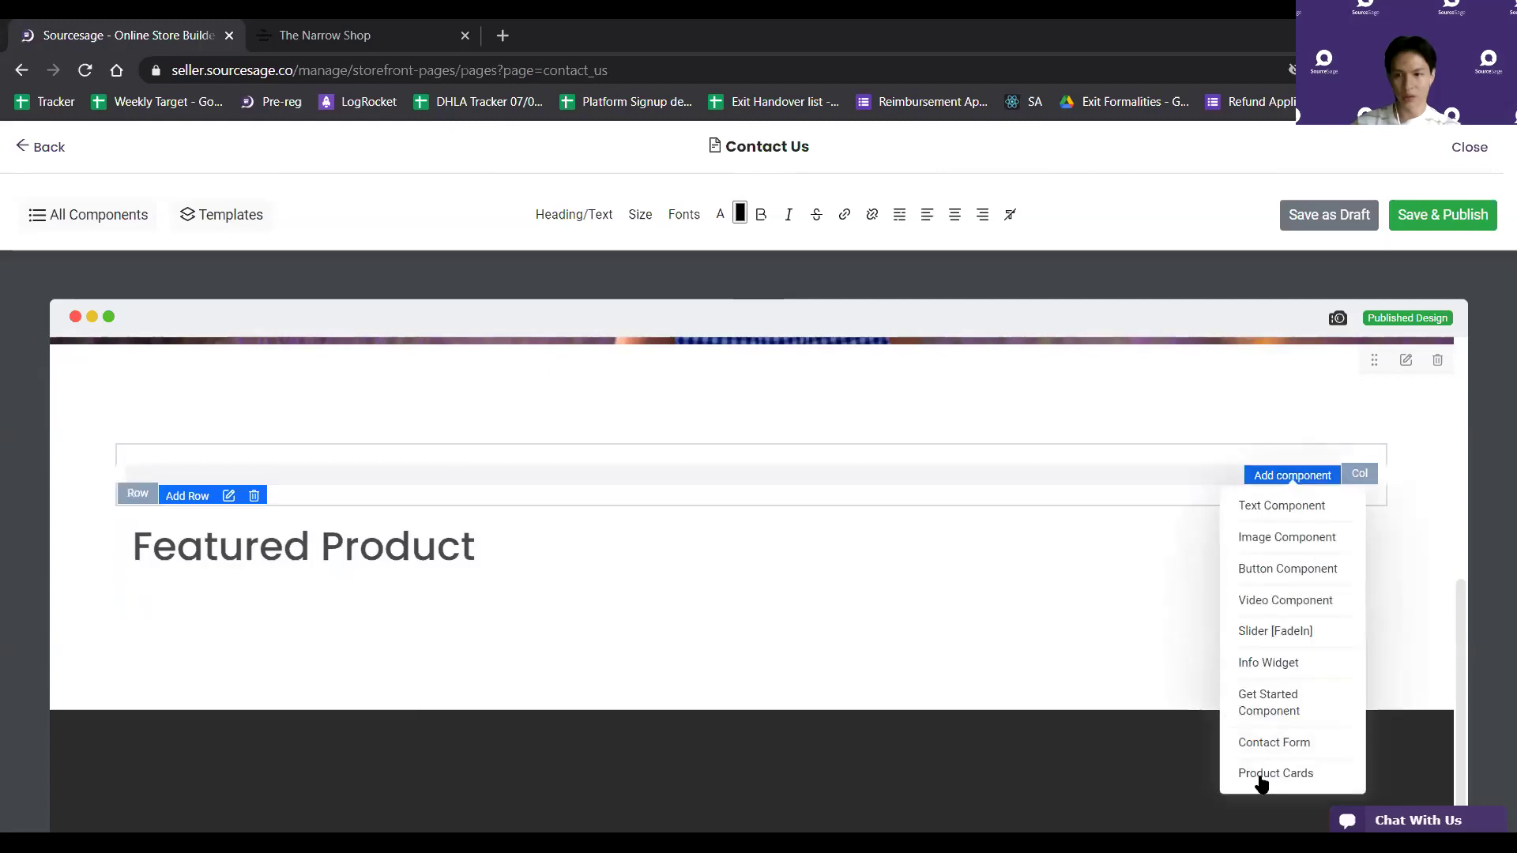
{"action": "left_click", "coordinate": [1265, 778]}
{"action": "scroll", "coordinate": [1034, 535], "scroll_direction": "down", "scroll_amount": 3}
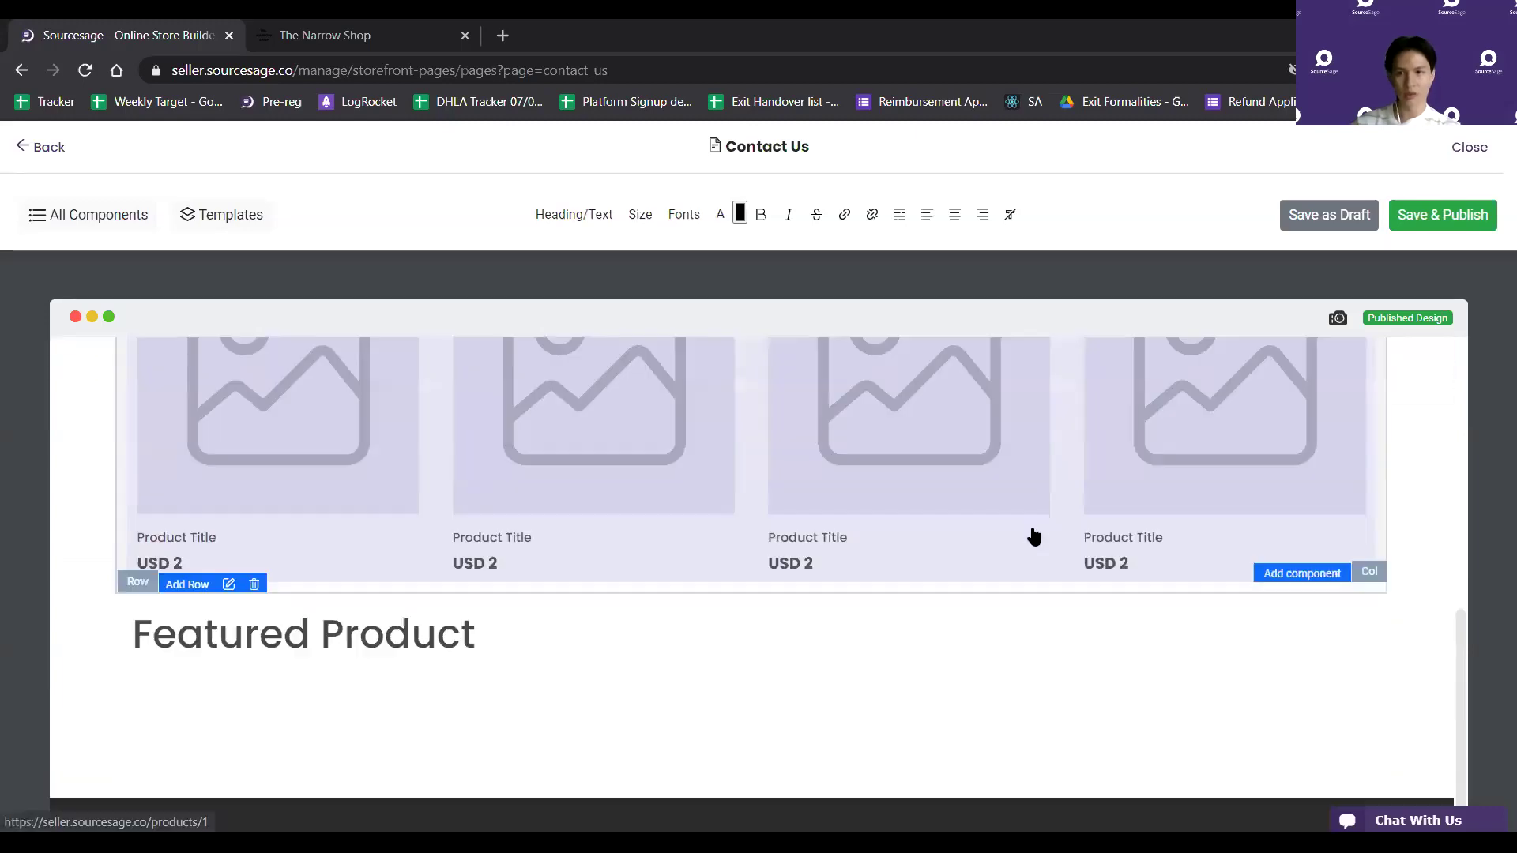
{"action": "scroll", "coordinate": [1114, 487], "scroll_direction": "up", "scroll_amount": 2}
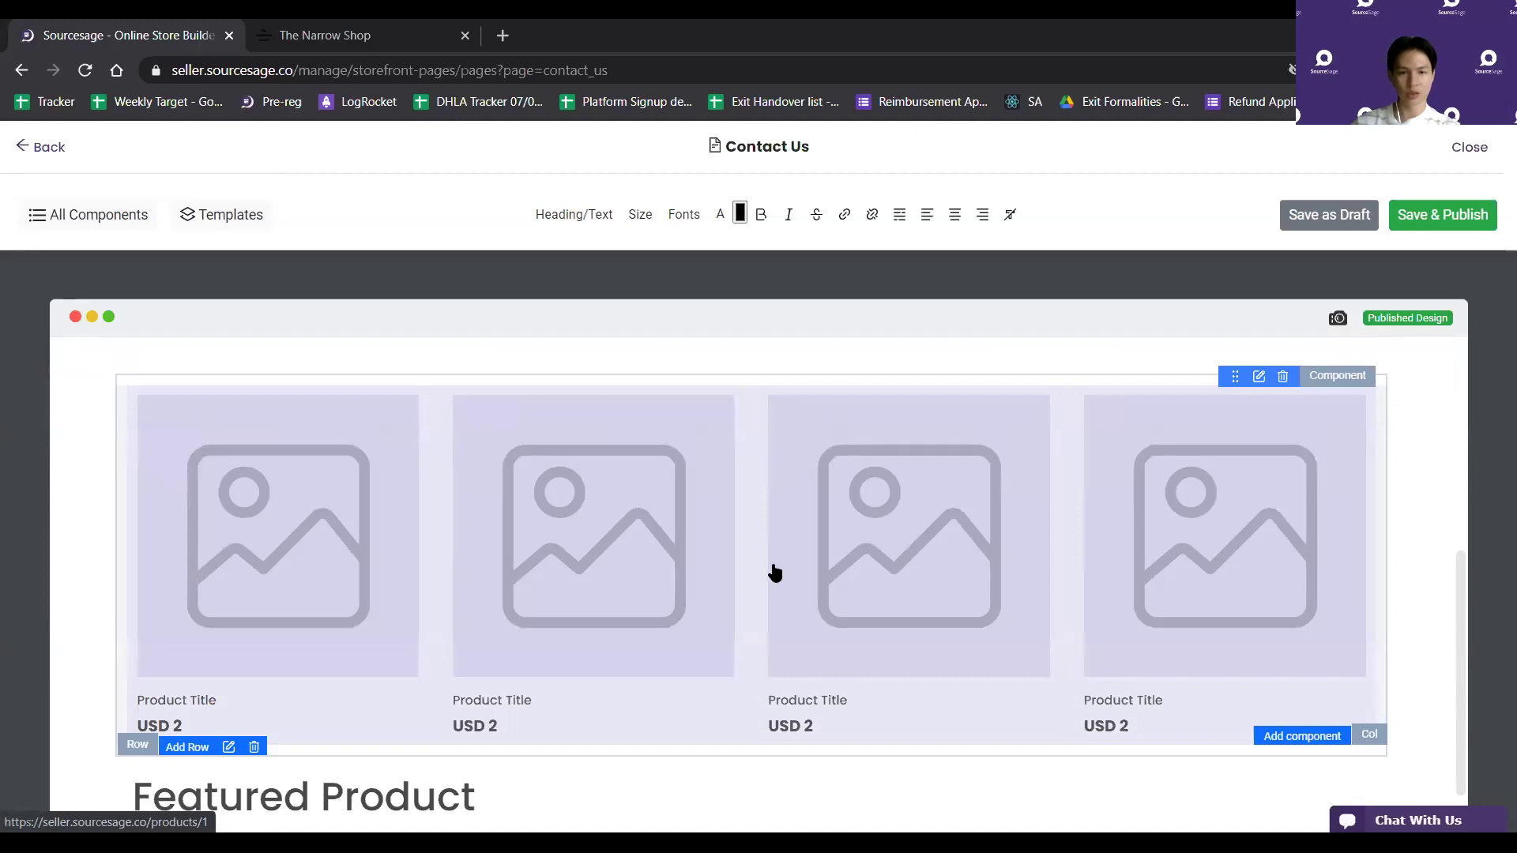
{"action": "scroll", "coordinate": [750, 489], "scroll_direction": "down", "scroll_amount": 2}
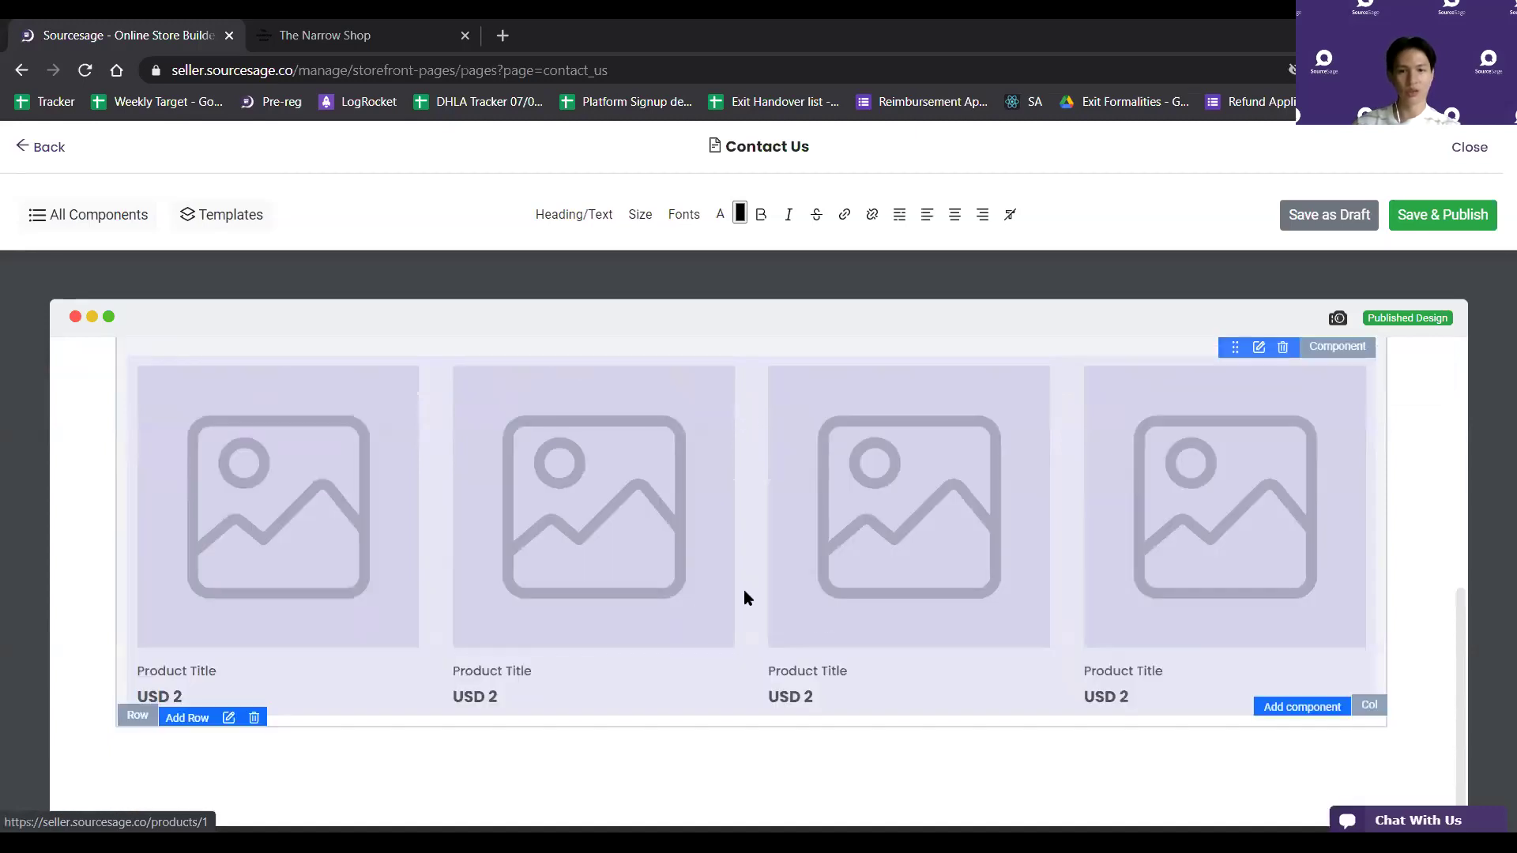
{"action": "scroll", "coordinate": [745, 597], "scroll_direction": "down", "scroll_amount": 2}
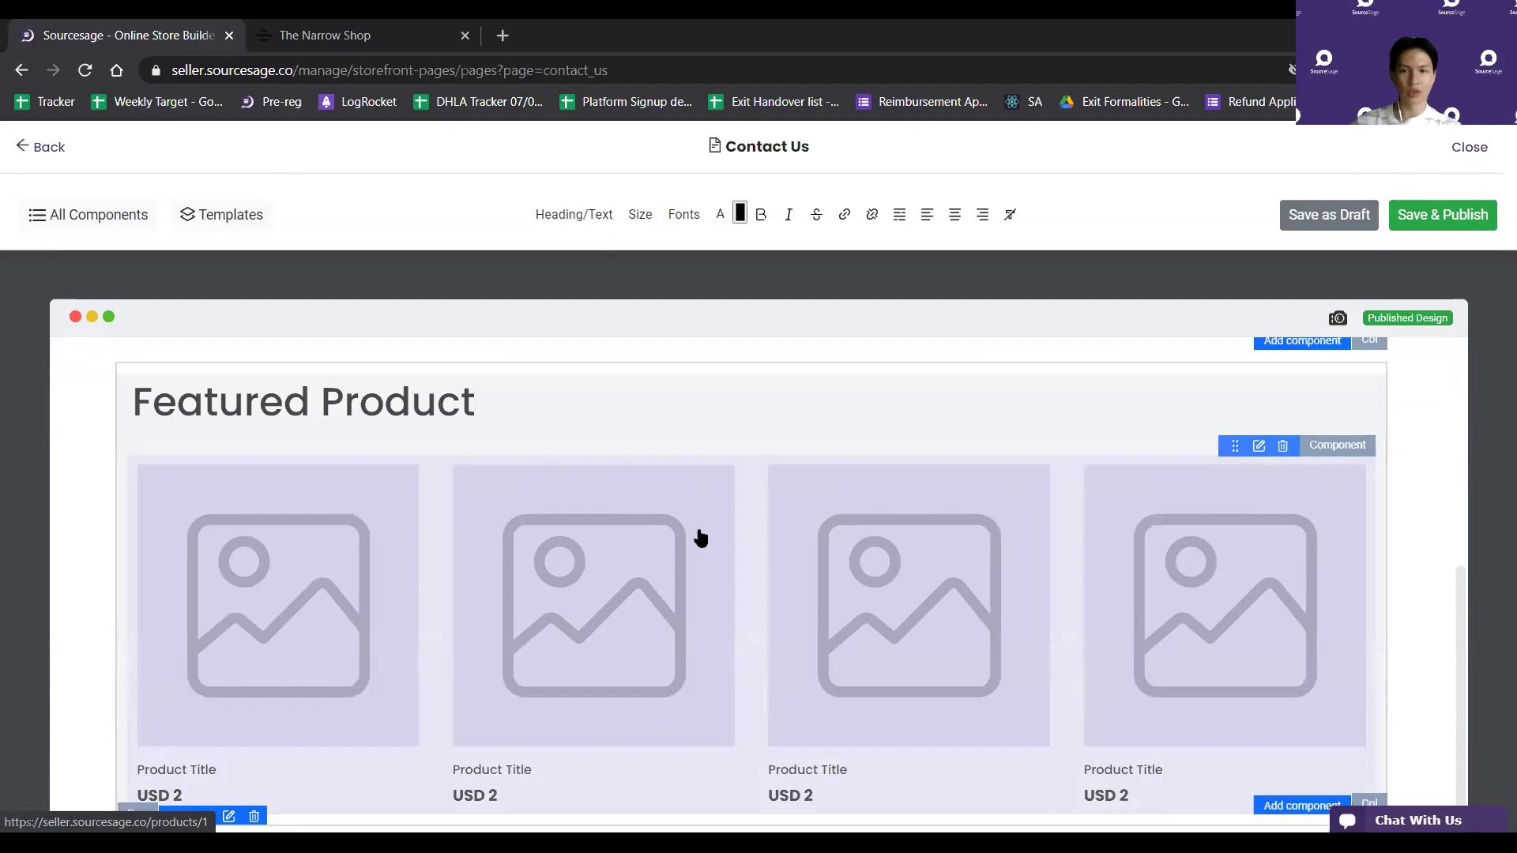
Remove all four placeholder products from the product card component's selected products
{"action": "left_click", "coordinate": [1259, 447]}
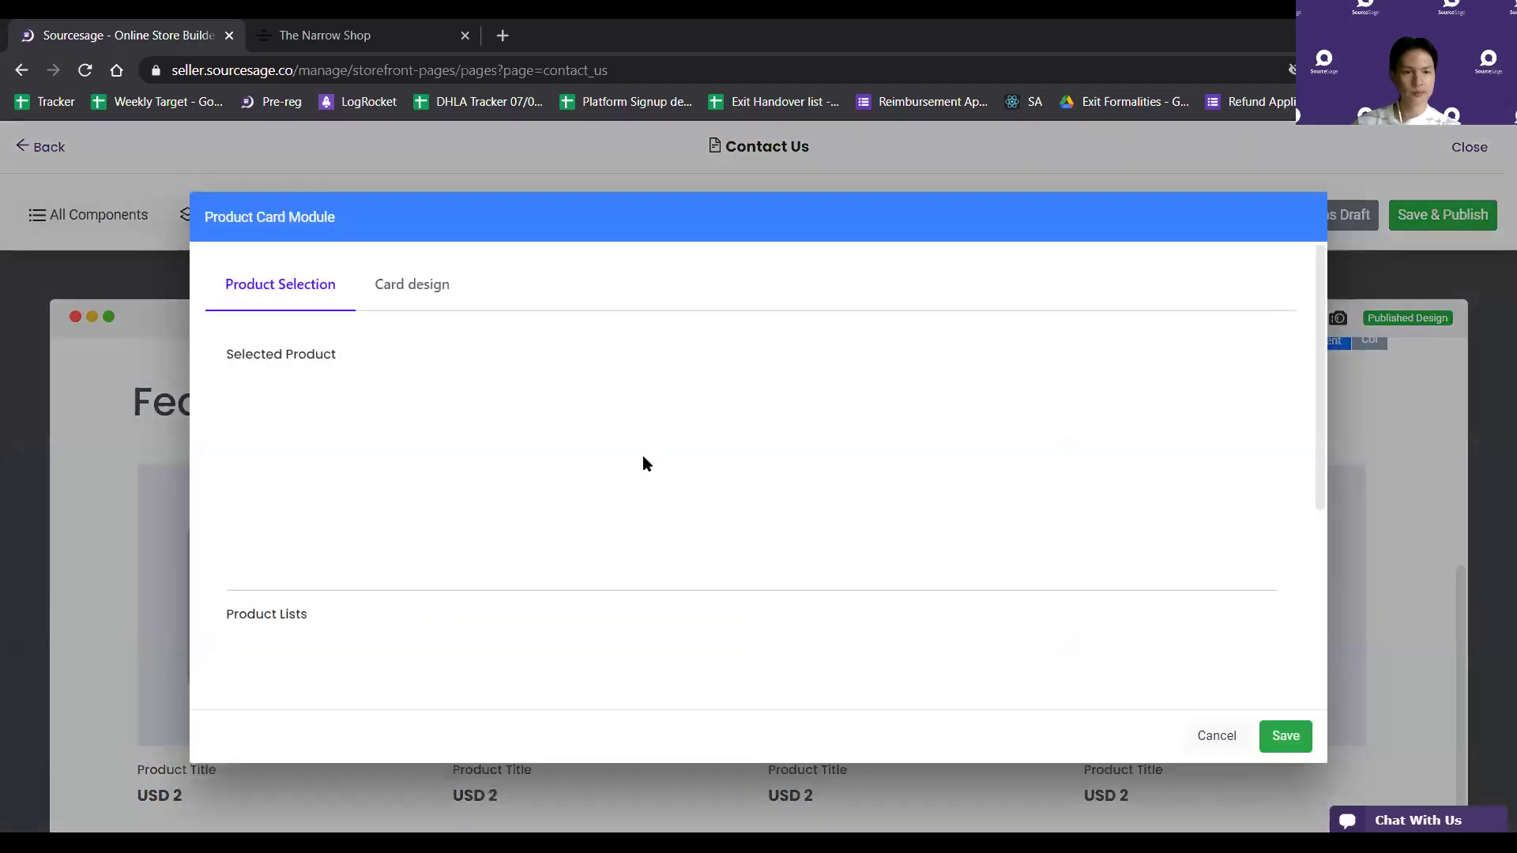
{"action": "scroll", "coordinate": [643, 458], "scroll_direction": "down", "scroll_amount": 1}
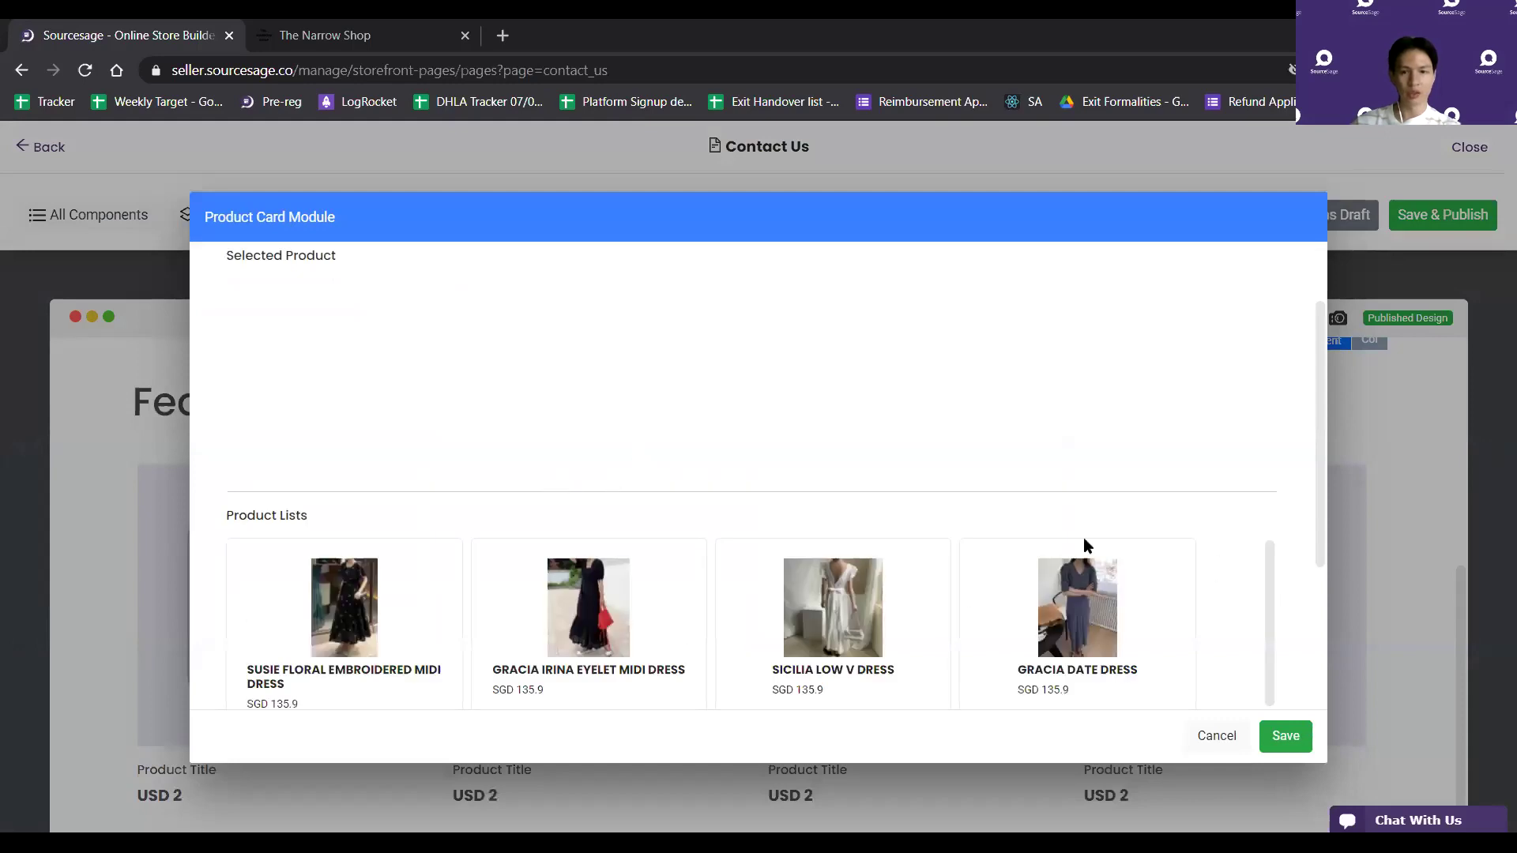
{"action": "scroll", "coordinate": [455, 397], "scroll_direction": "up", "scroll_amount": 1}
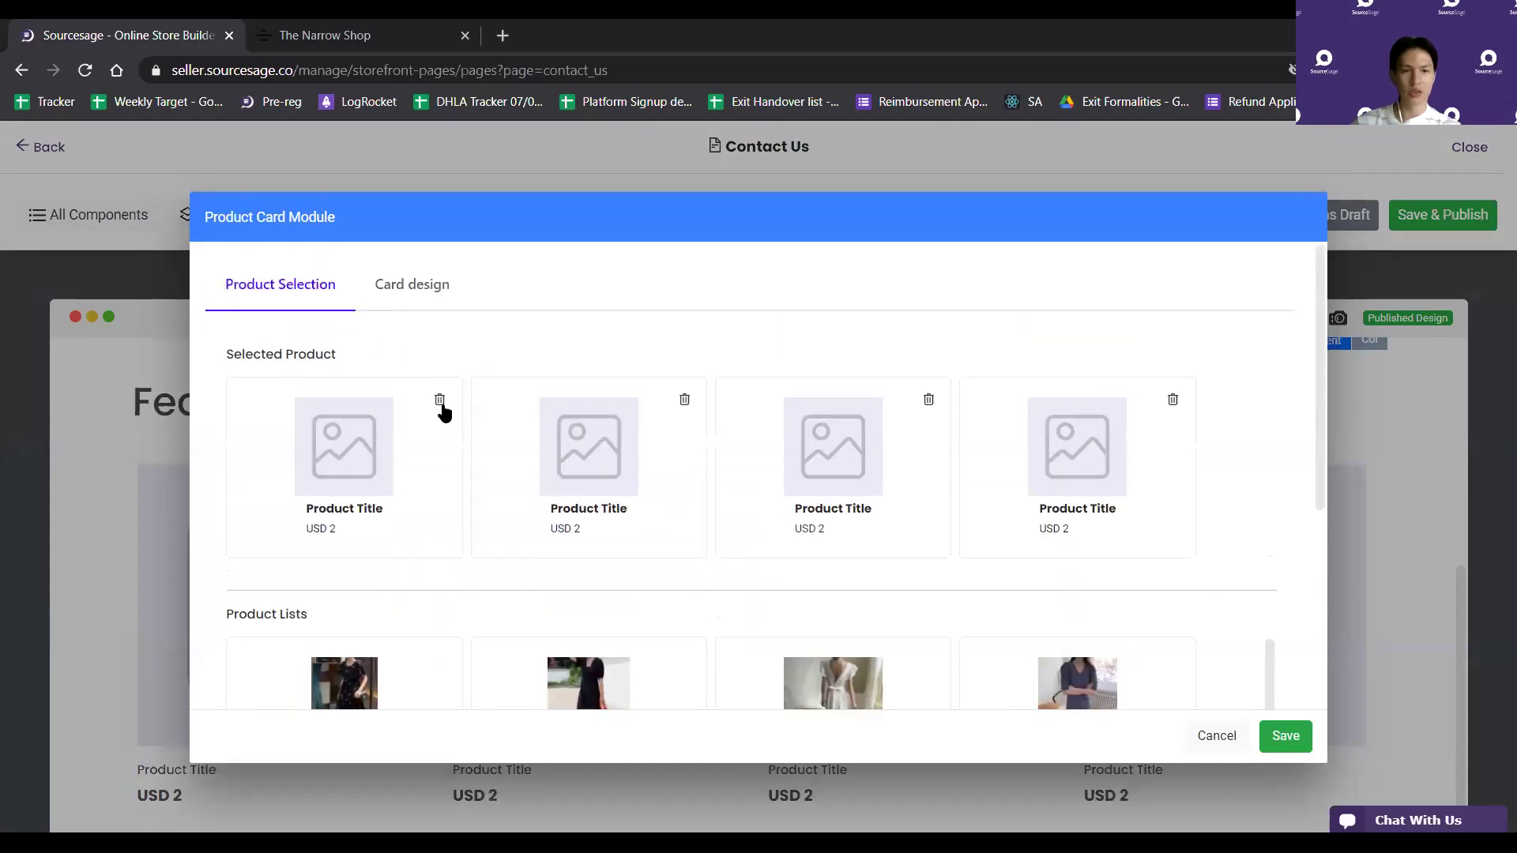
{"action": "left_click", "coordinate": [441, 400]}
{"action": "left_click", "coordinate": [440, 401]}
{"action": "left_click", "coordinate": [440, 400]}
{"action": "left_click", "coordinate": [440, 401]}
Select Gracia Irina Eyelet Midi Dress, Veila Maxi Dress, Samantha's Low Back V Maxi Dress with Waist Belt and Beatrice Loop Bag, and save
{"action": "scroll", "coordinate": [537, 466], "scroll_direction": "down", "scroll_amount": 1}
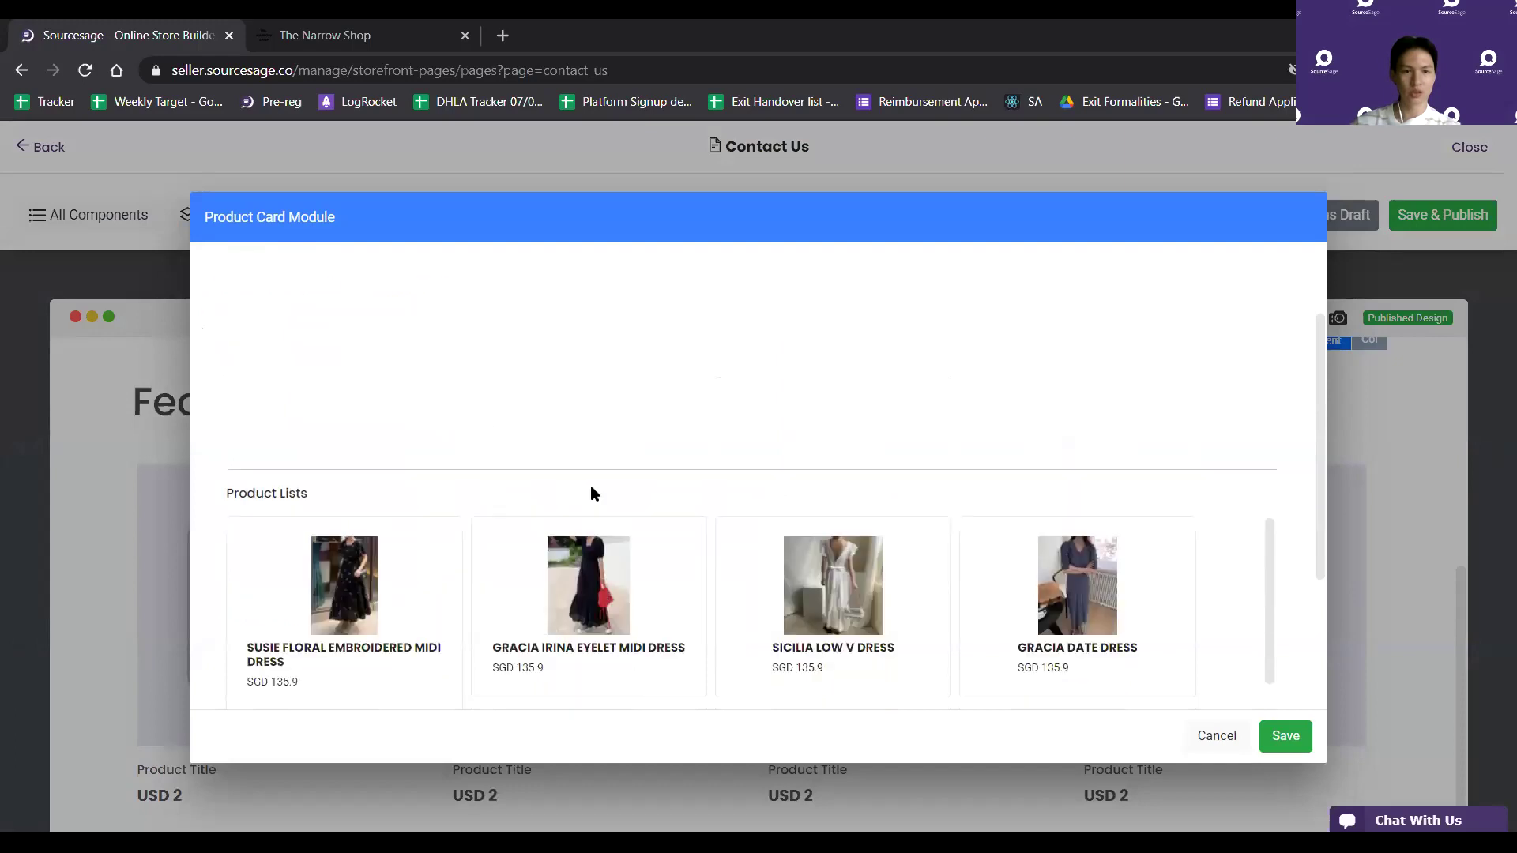
{"action": "scroll", "coordinate": [440, 524], "scroll_direction": "down", "scroll_amount": 3}
{"action": "scroll", "coordinate": [399, 632], "scroll_direction": "up", "scroll_amount": 3}
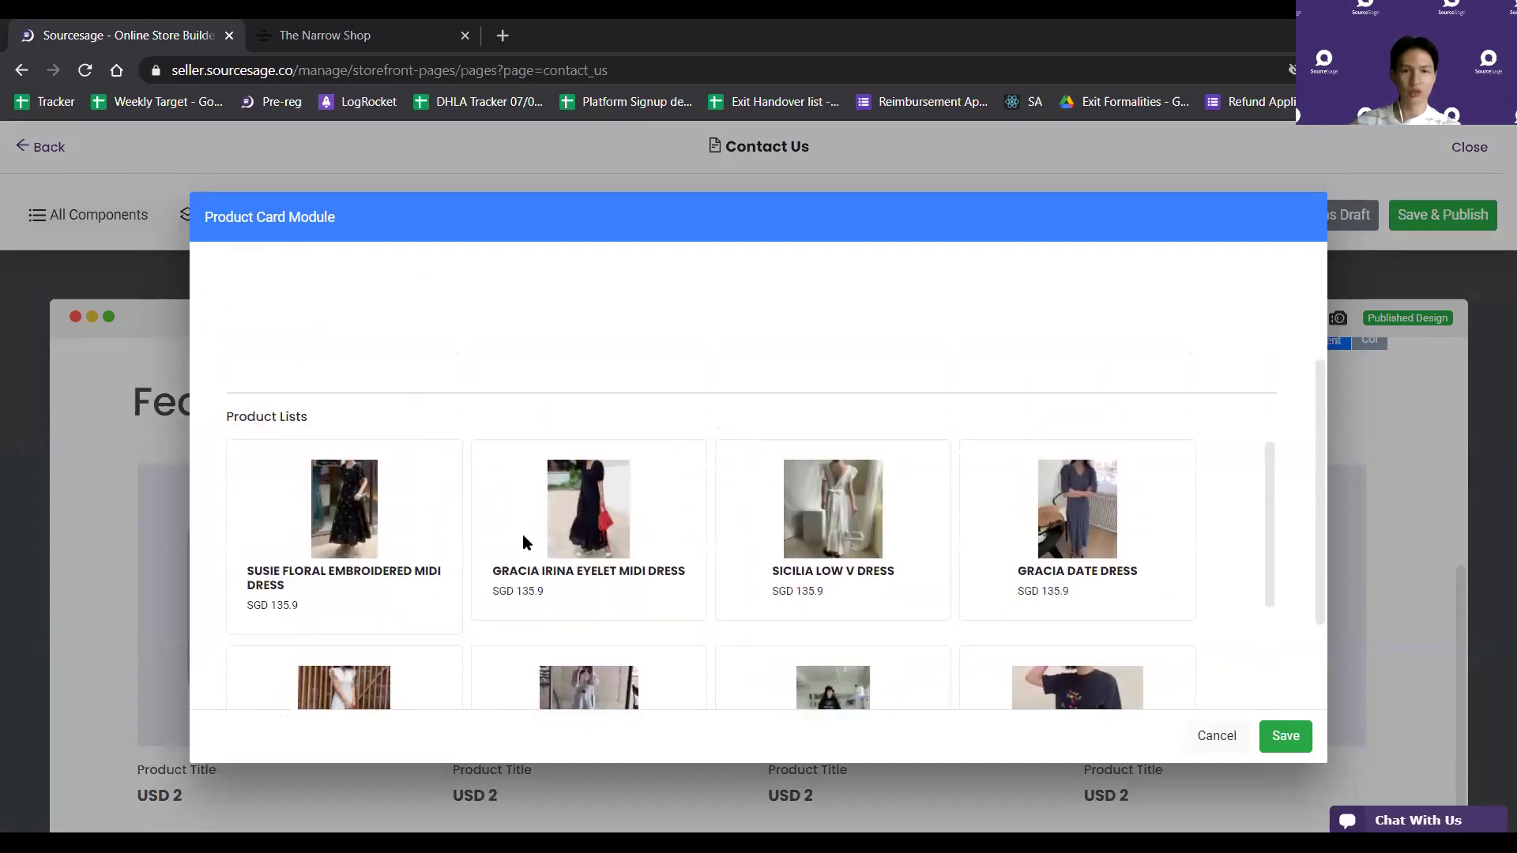
{"action": "scroll", "coordinate": [553, 577], "scroll_direction": "up", "scroll_amount": 1}
{"action": "left_click", "coordinate": [608, 636]}
{"action": "scroll", "coordinate": [806, 528], "scroll_direction": "down", "scroll_amount": 2}
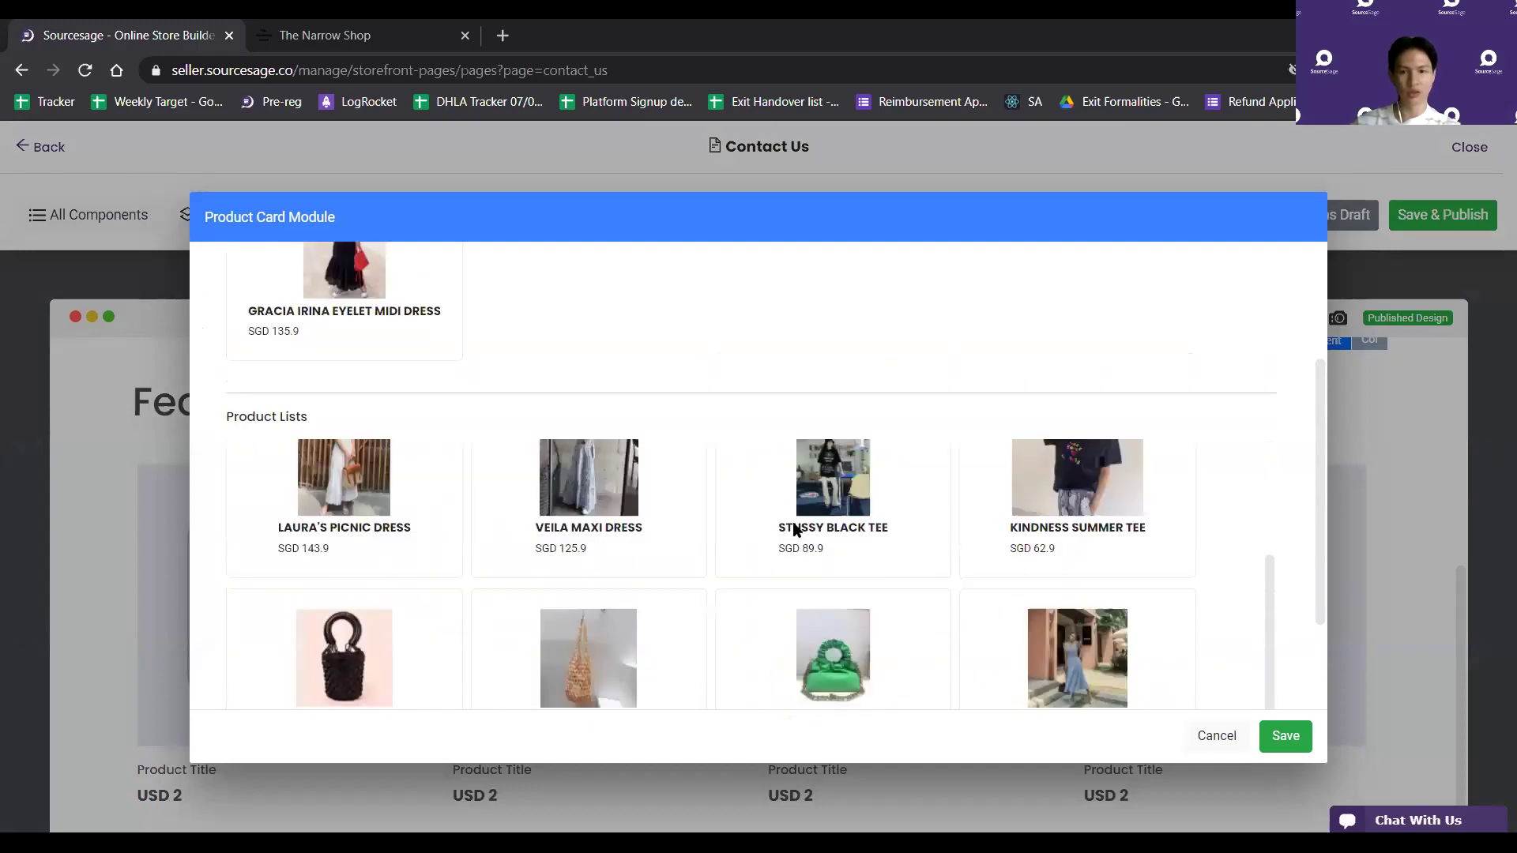
{"action": "scroll", "coordinate": [670, 630], "scroll_direction": "up", "scroll_amount": 2}
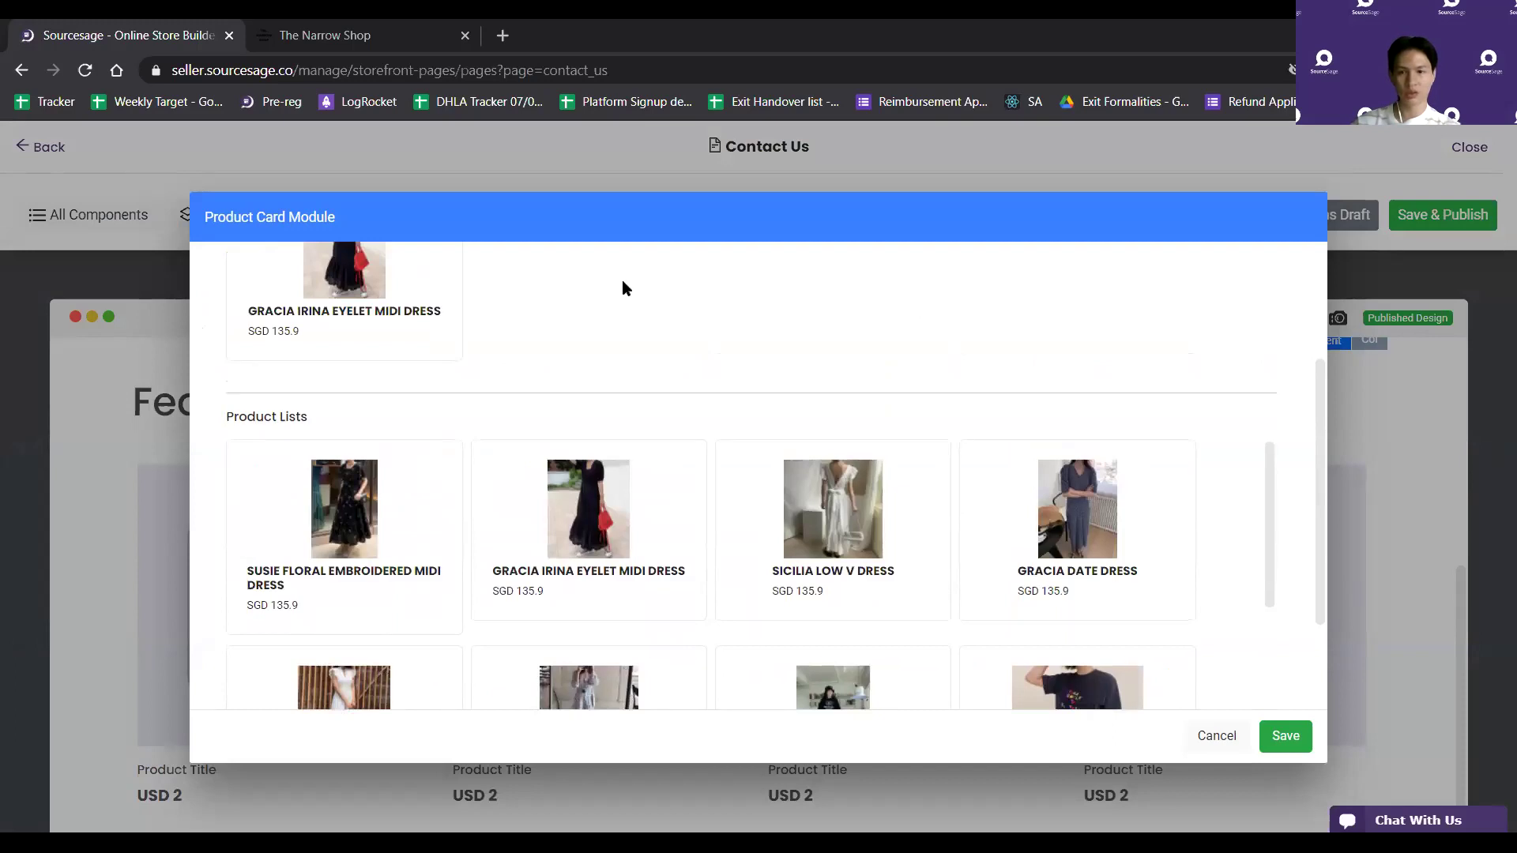
{"action": "left_click", "coordinate": [588, 686]}
{"action": "scroll", "coordinate": [1063, 625], "scroll_direction": "down", "scroll_amount": 3}
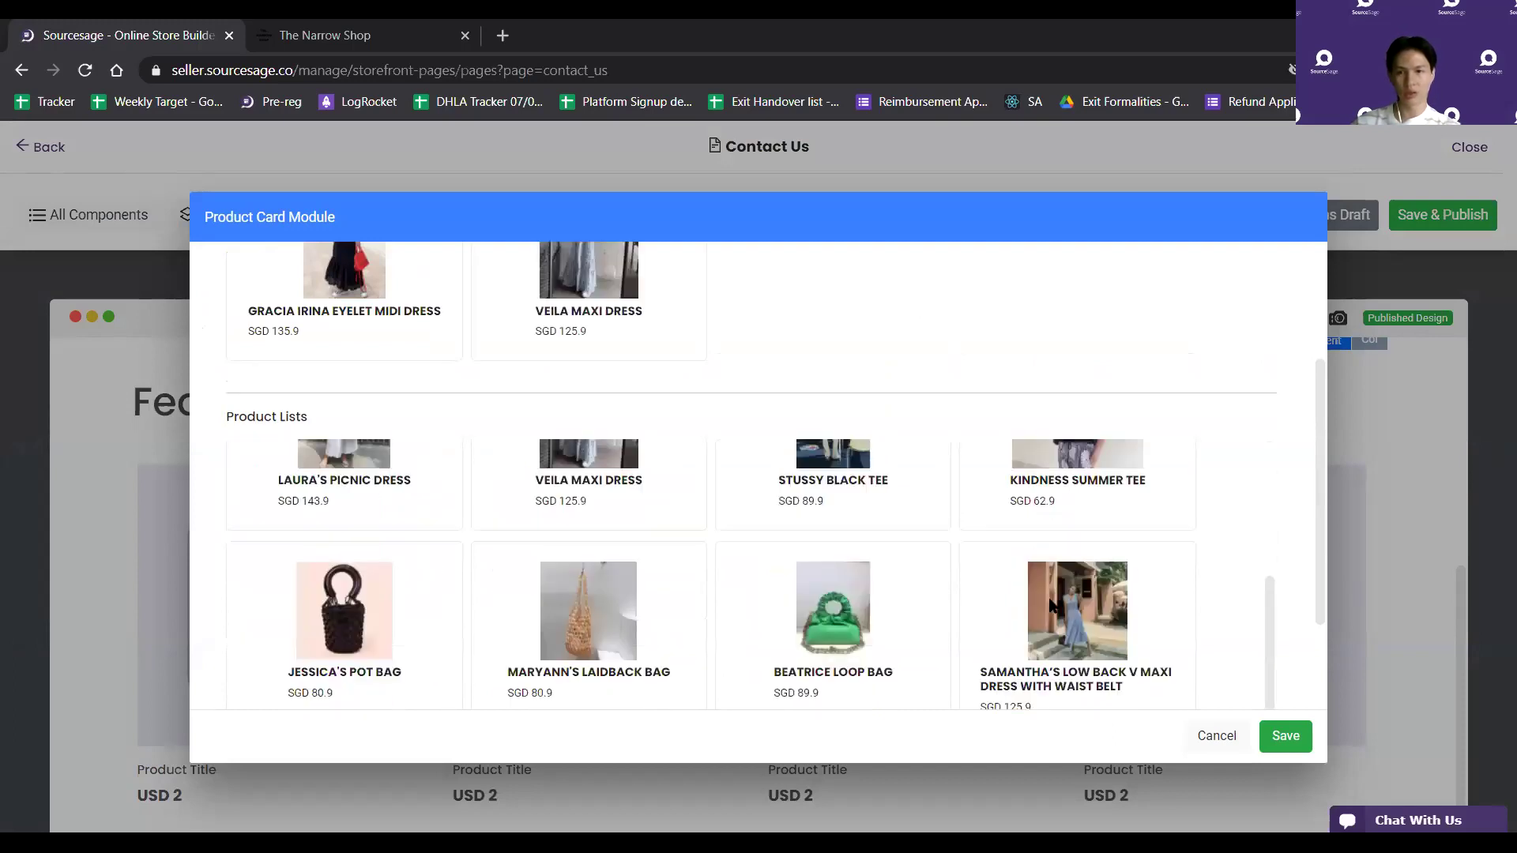
{"action": "left_click", "coordinate": [1051, 604]}
{"action": "left_click", "coordinate": [833, 608]}
{"action": "left_click", "coordinate": [1286, 735]}
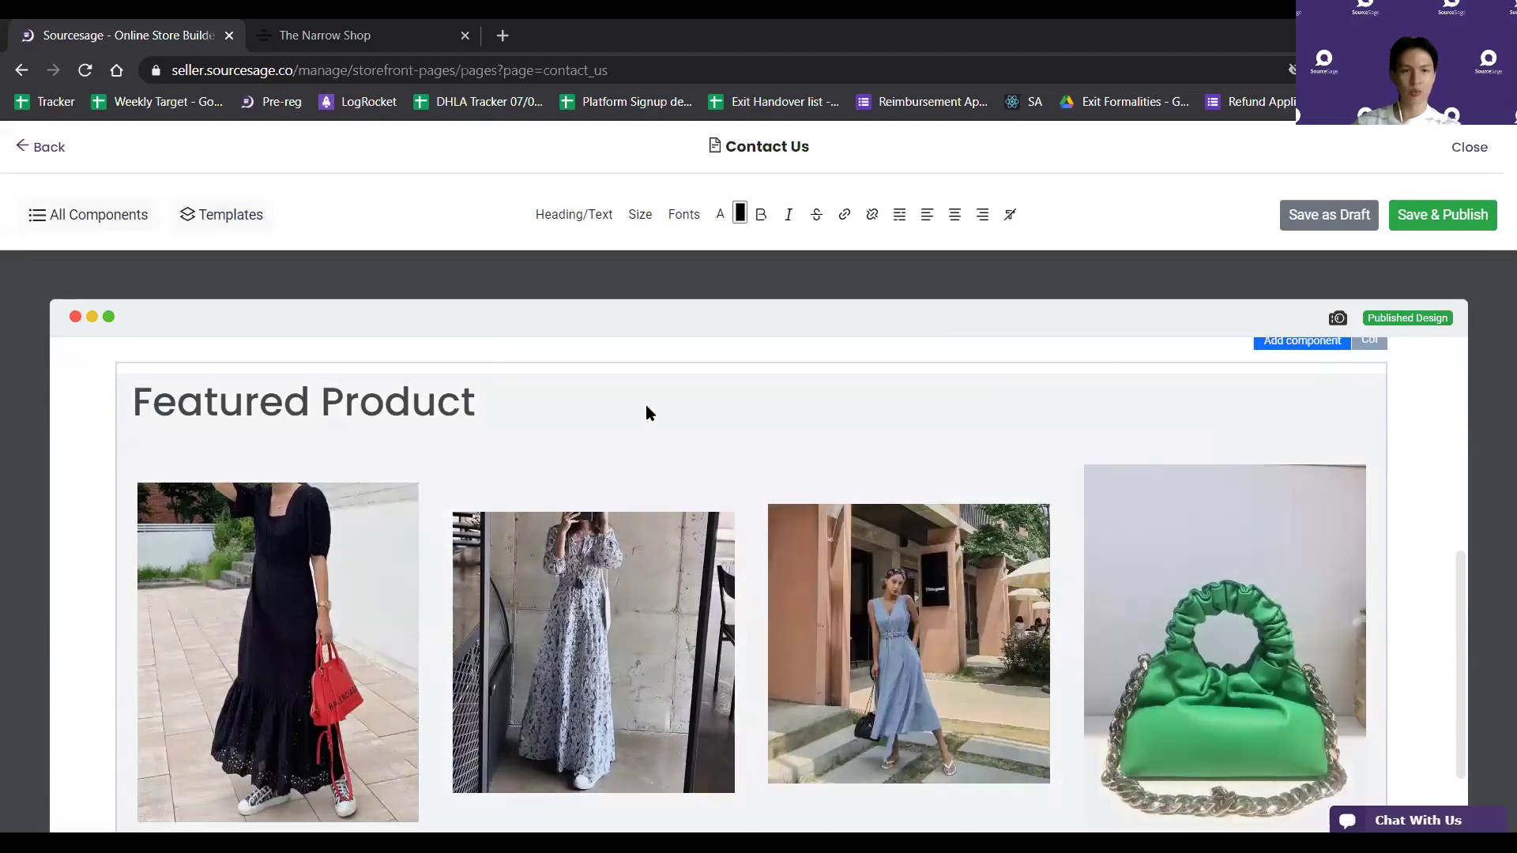
Set the product cards' card style to Full image and save the component
{"action": "scroll", "coordinate": [545, 419], "scroll_direction": "up", "scroll_amount": 1}
{"action": "scroll", "coordinate": [1124, 535], "scroll_direction": "down", "scroll_amount": 4}
{"action": "scroll", "coordinate": [1153, 551], "scroll_direction": "up", "scroll_amount": 2}
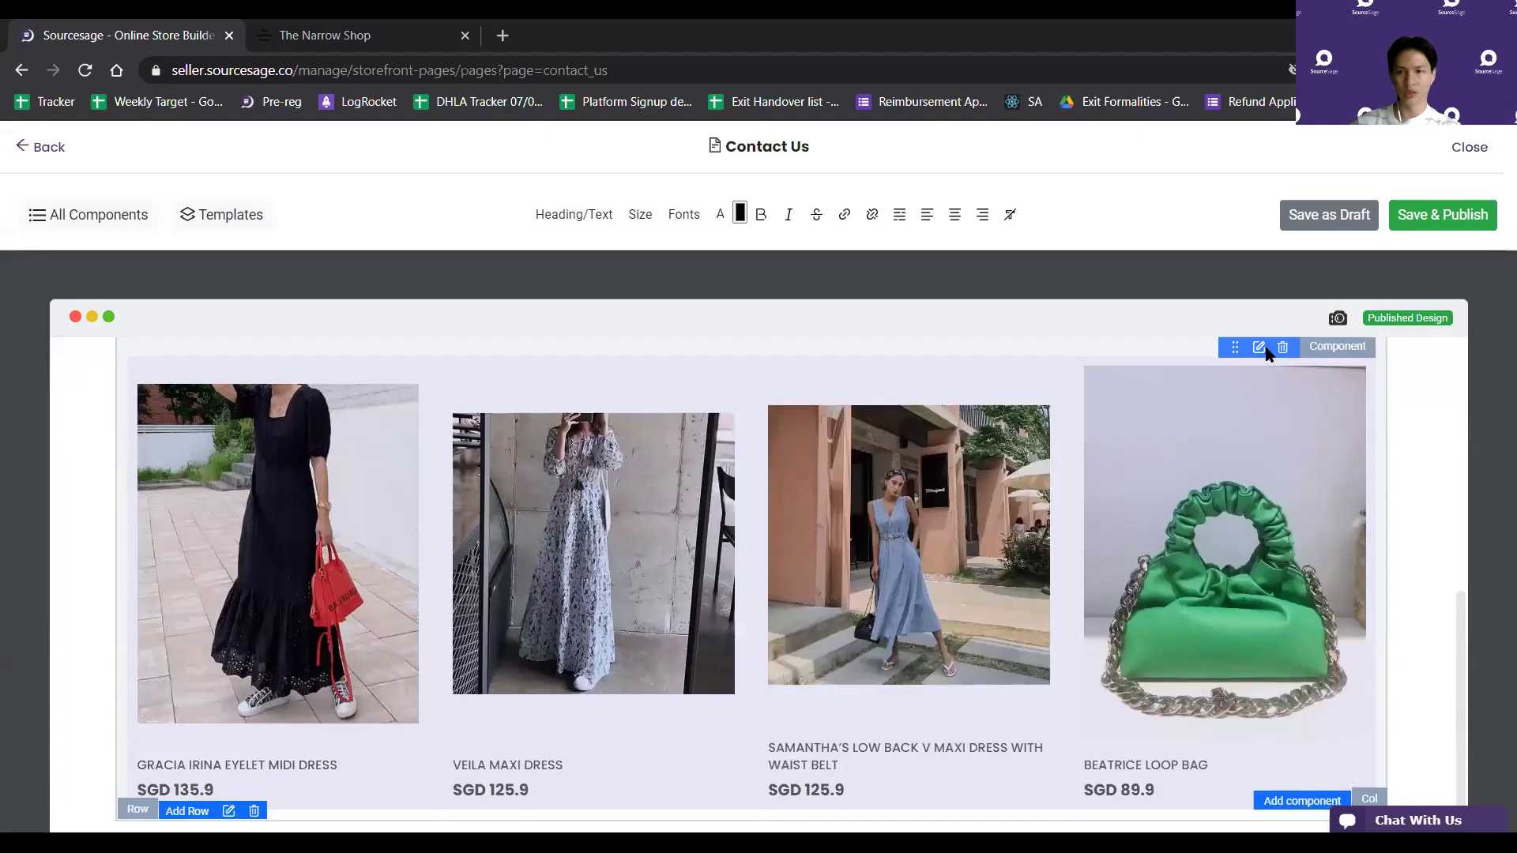
{"action": "left_click", "coordinate": [1259, 348]}
{"action": "left_click", "coordinate": [399, 292]}
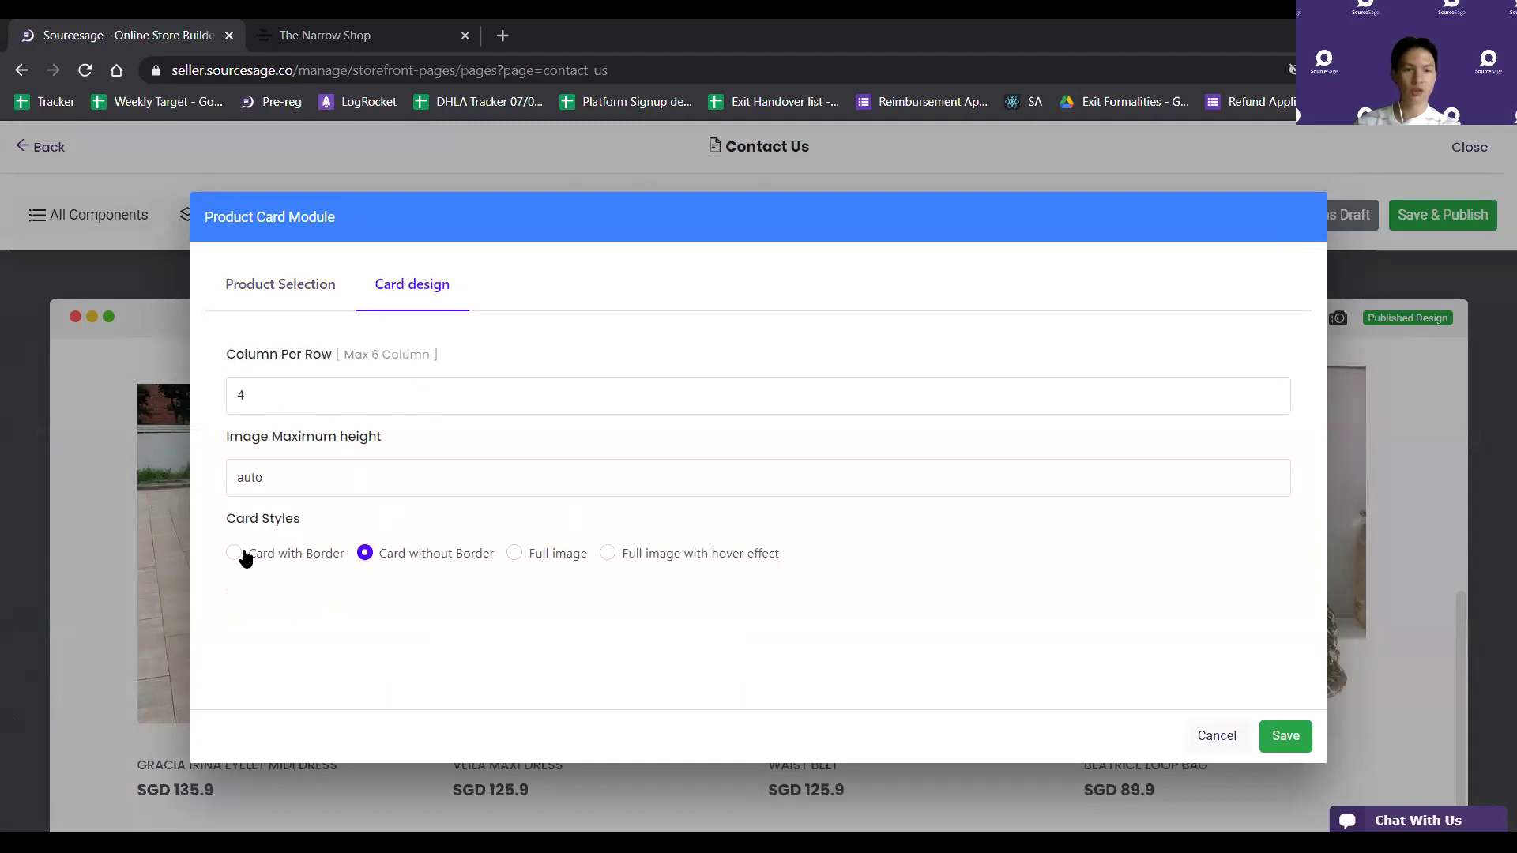
{"action": "left_click", "coordinate": [513, 555]}
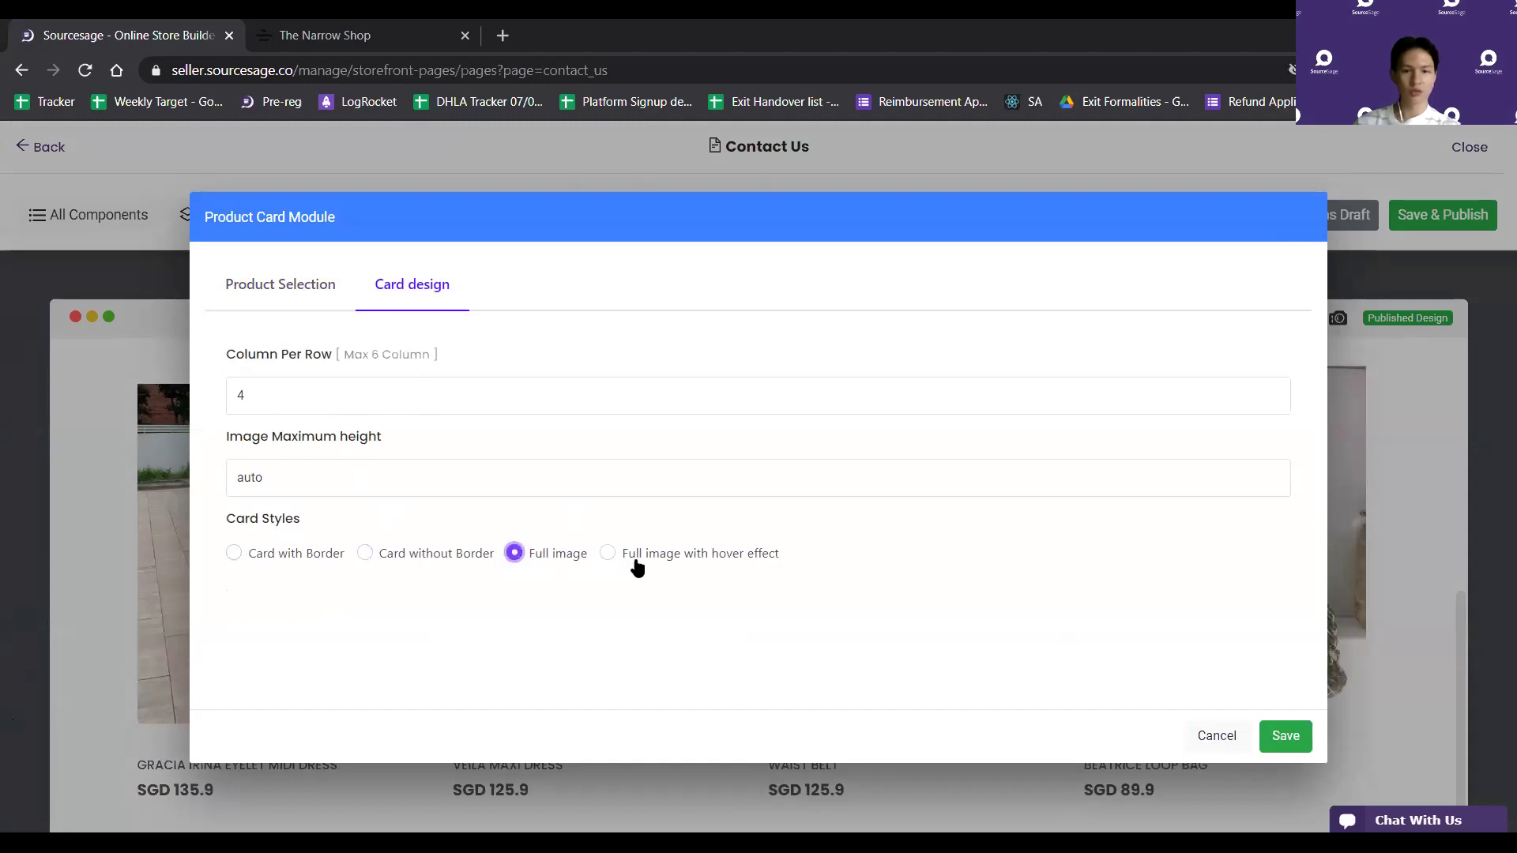
{"action": "left_click", "coordinate": [1261, 736]}
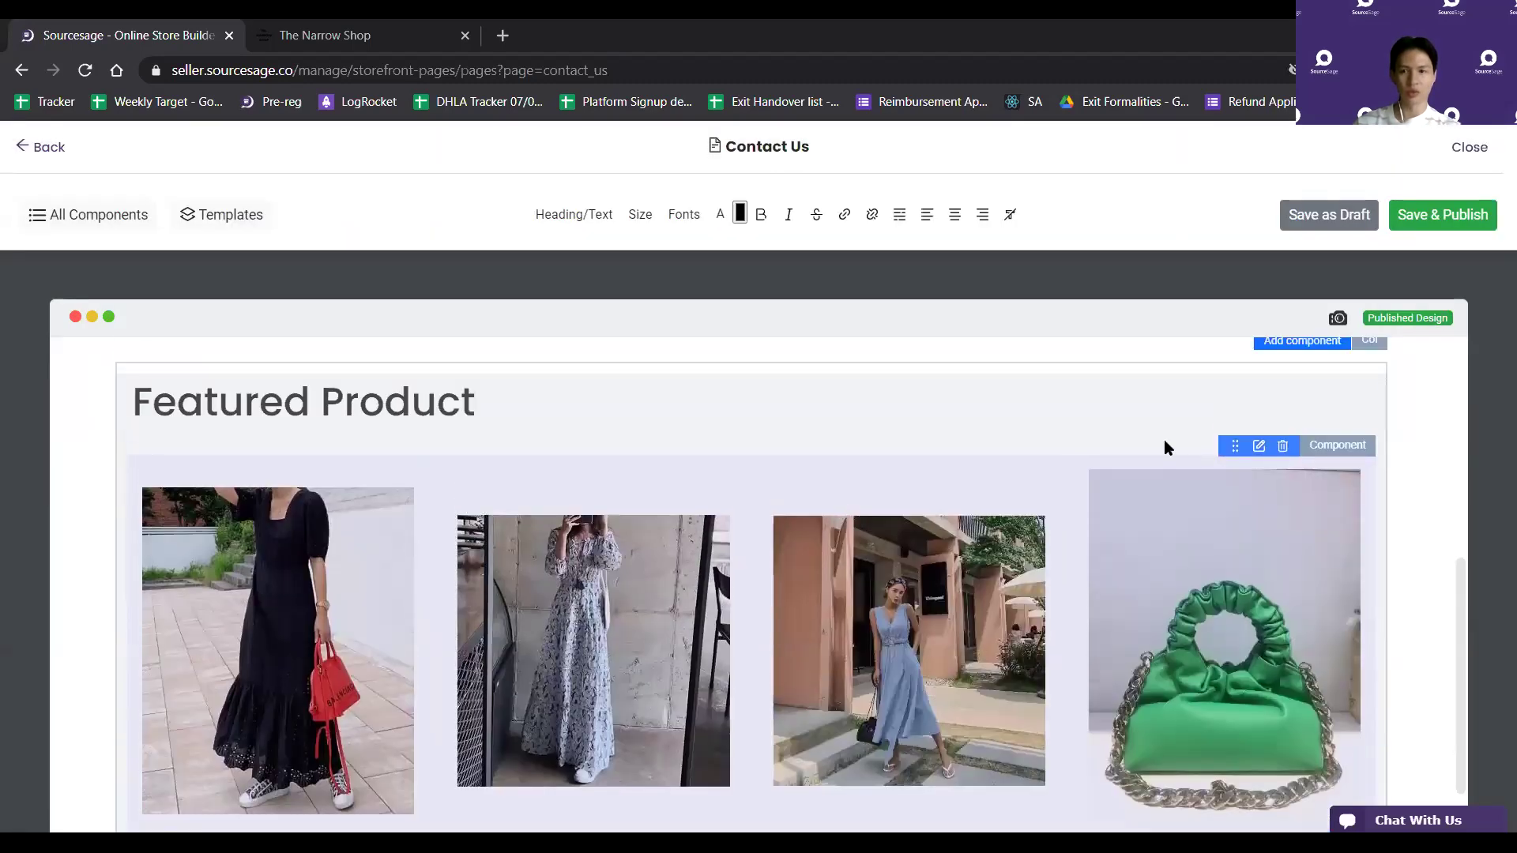
Set the product cards' card style to Card with Border, save the component and review the cards on the page
{"action": "left_click", "coordinate": [1258, 448]}
{"action": "left_click", "coordinate": [412, 284]}
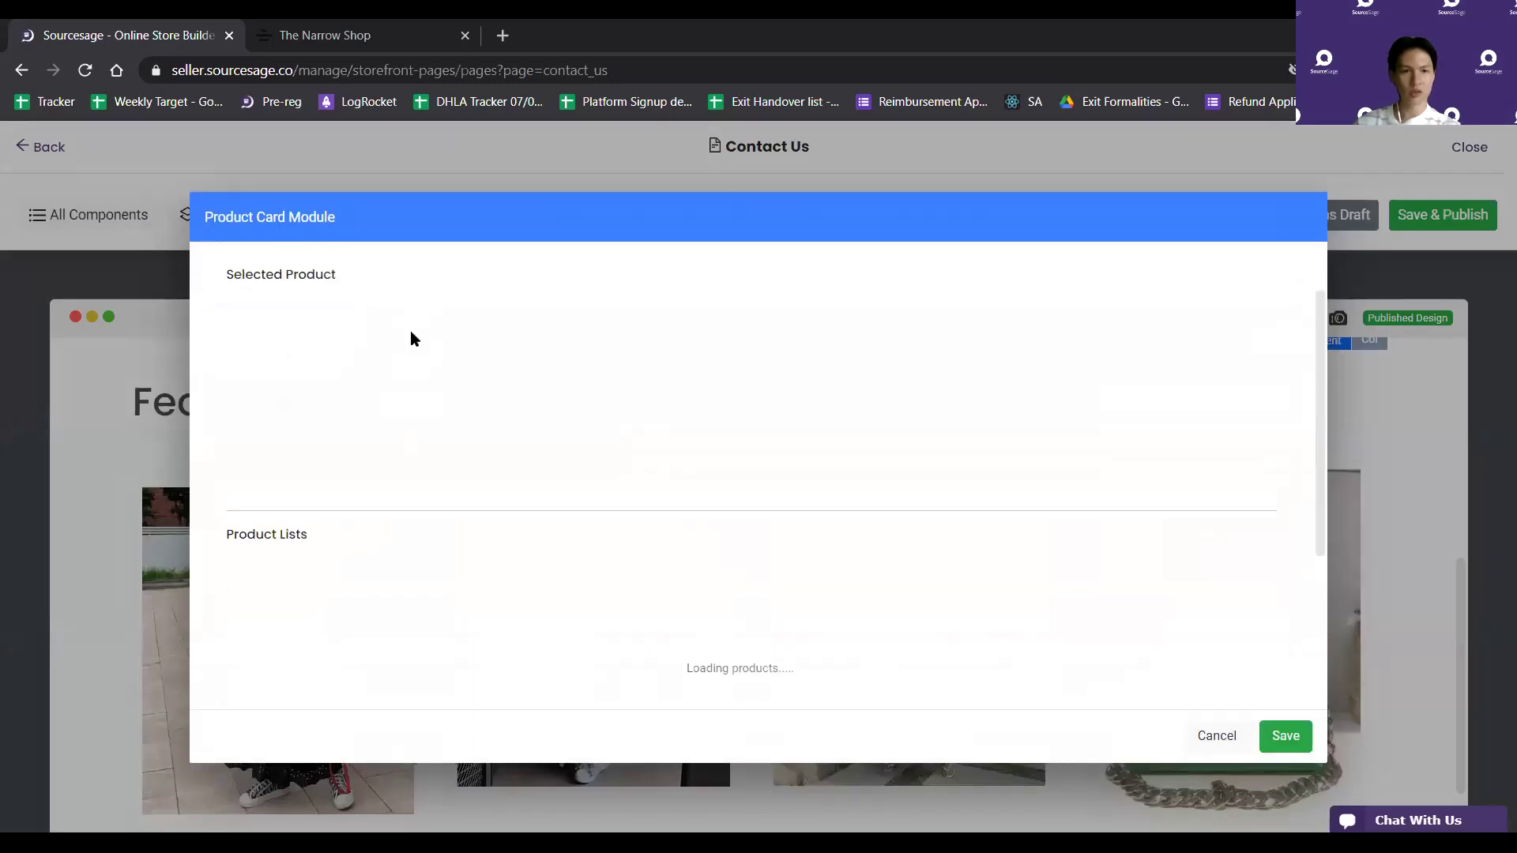
{"action": "left_click", "coordinate": [234, 553]}
{"action": "left_click", "coordinate": [1285, 736]}
{"action": "scroll", "coordinate": [87, 469], "scroll_direction": "down", "scroll_amount": 2}
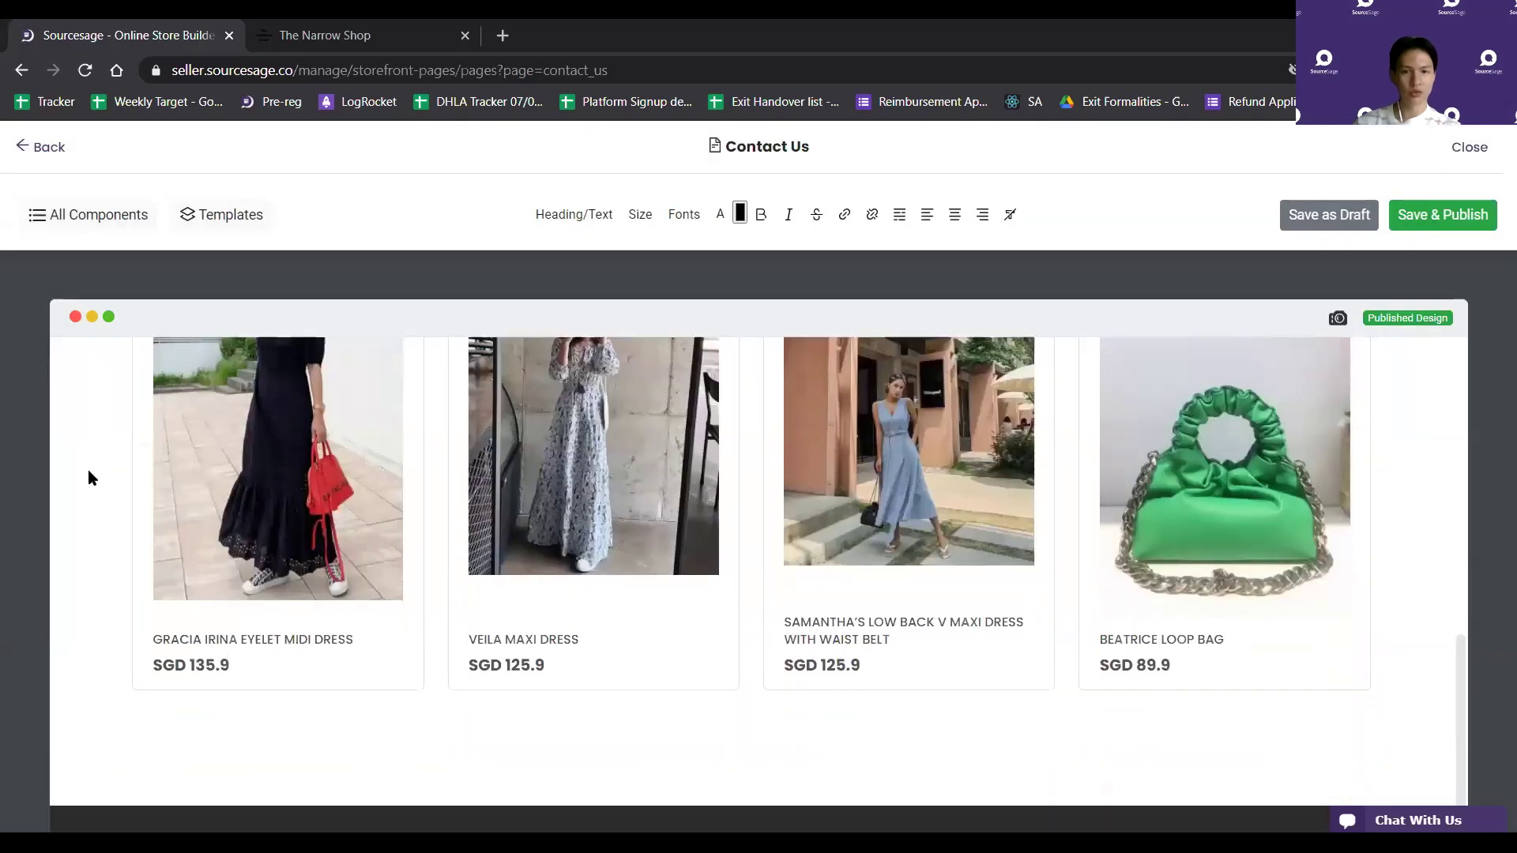
{"action": "scroll", "coordinate": [12, 600], "scroll_direction": "up", "scroll_amount": 3}
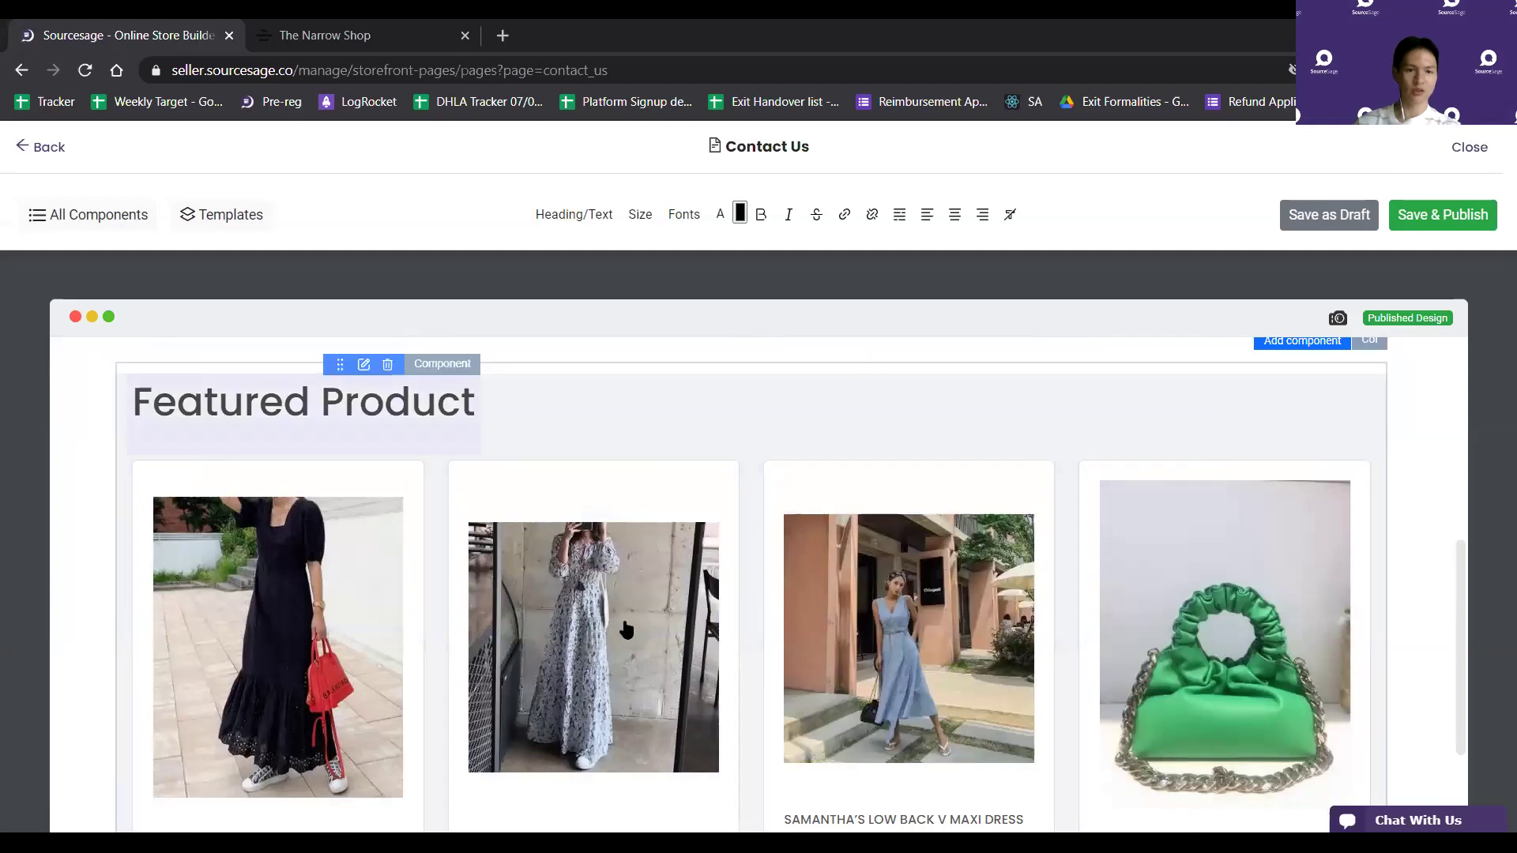
{"action": "scroll", "coordinate": [627, 630], "scroll_direction": "down", "scroll_amount": 3}
{"action": "scroll", "coordinate": [461, 566], "scroll_direction": "up", "scroll_amount": 6}
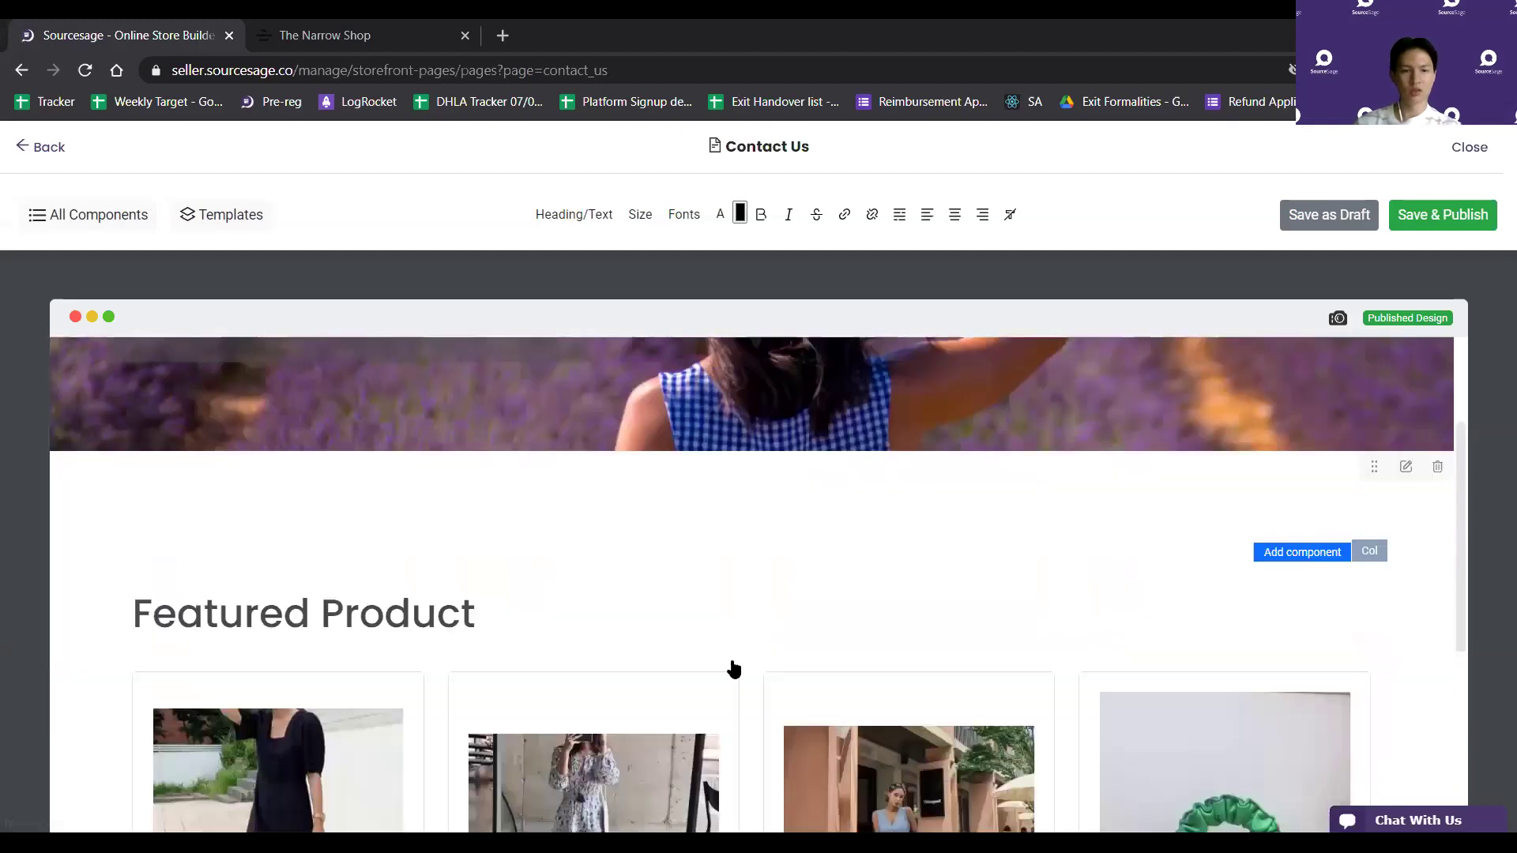
{"action": "scroll", "coordinate": [733, 668], "scroll_direction": "down", "scroll_amount": 4}
{"action": "scroll", "coordinate": [553, 427], "scroll_direction": "up", "scroll_amount": 1}
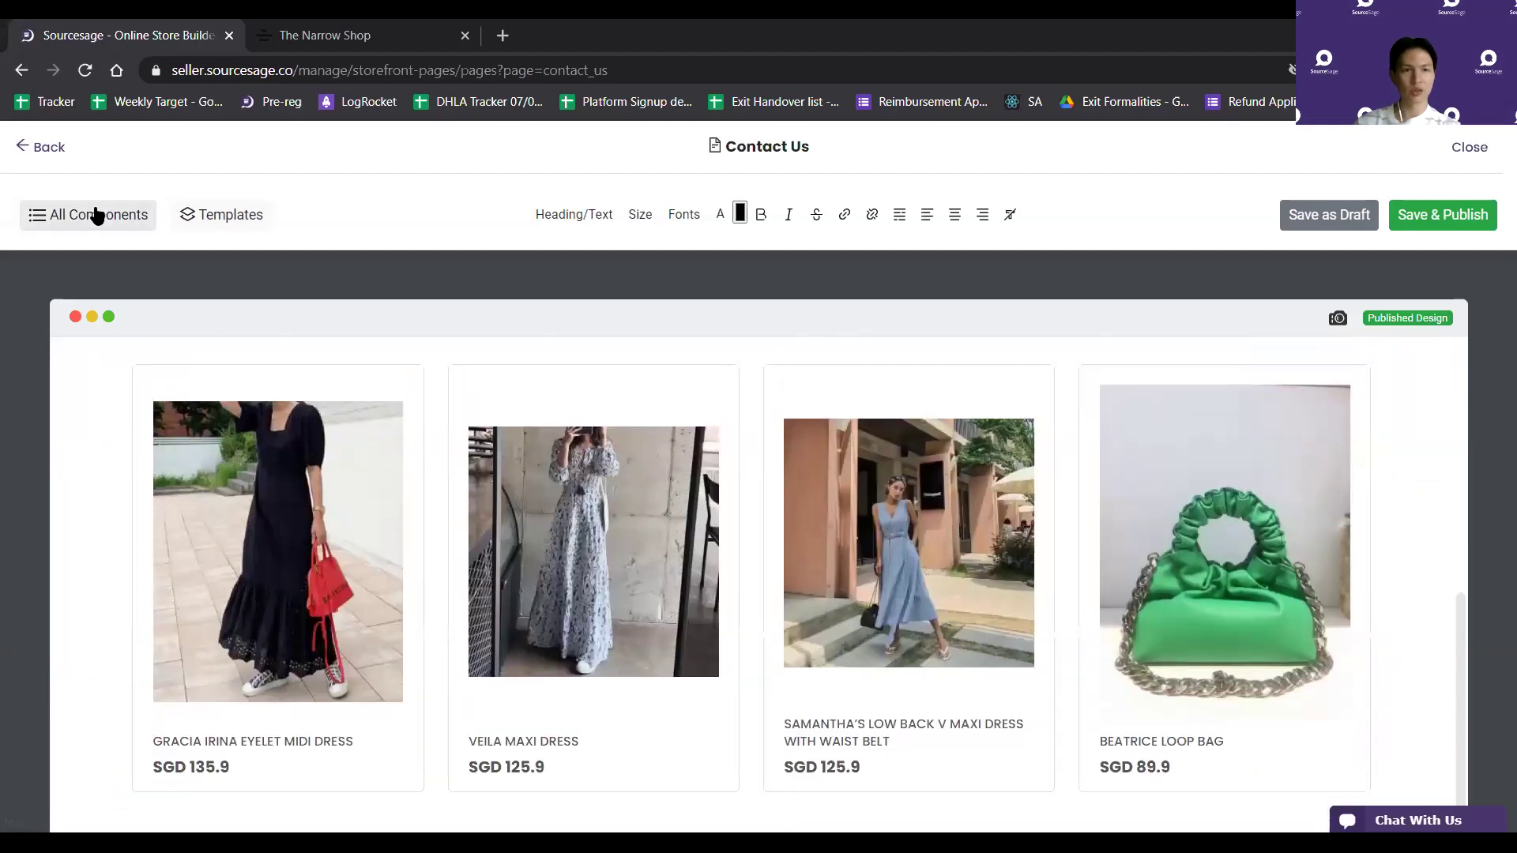
Browse the component library and add the "Myspace Layouts The Missing Element" heading-and-paragraph component below the product cards
{"action": "left_click", "coordinate": [96, 215]}
{"action": "scroll", "coordinate": [1410, 574], "scroll_direction": "down", "scroll_amount": 3}
{"action": "scroll", "coordinate": [339, 527], "scroll_direction": "down", "scroll_amount": 3}
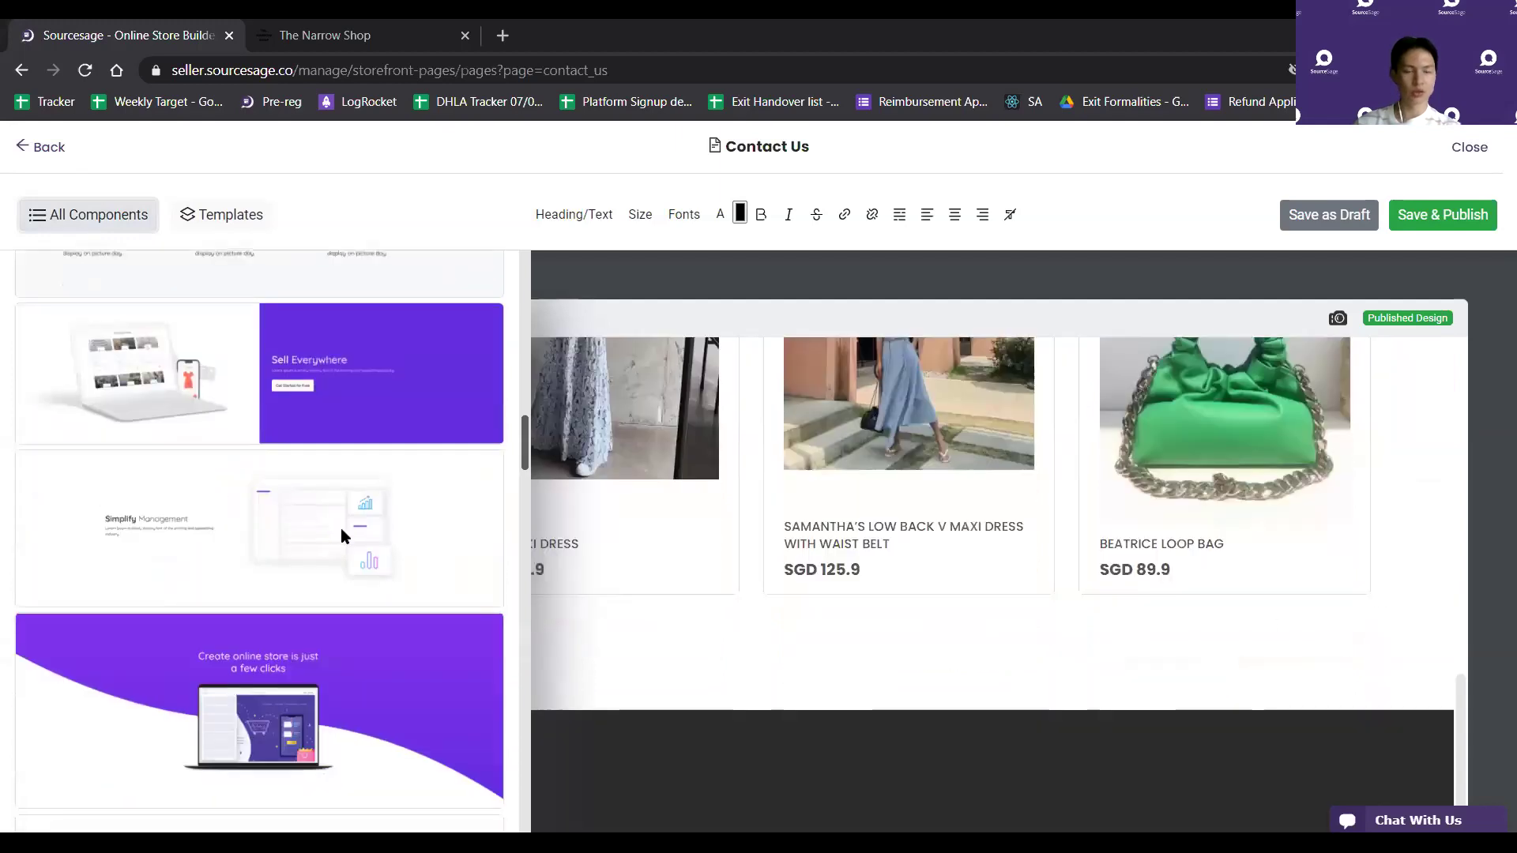
{"action": "scroll", "coordinate": [341, 536], "scroll_direction": "down", "scroll_amount": 5}
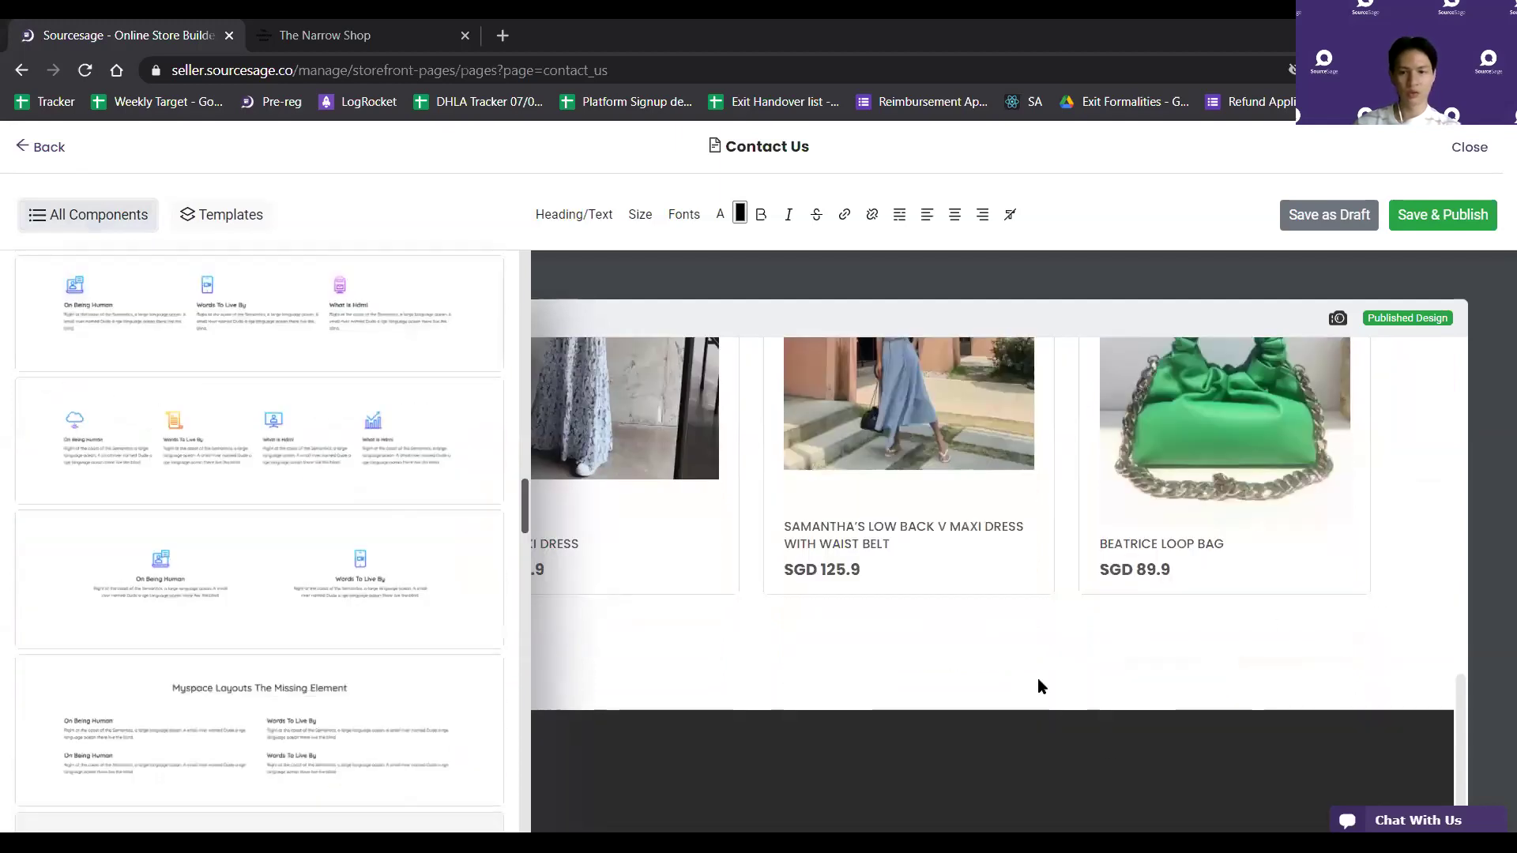
{"action": "left_click", "coordinate": [1040, 686]}
{"action": "left_click", "coordinate": [105, 216]}
{"action": "scroll", "coordinate": [320, 502], "scroll_direction": "down", "scroll_amount": 10}
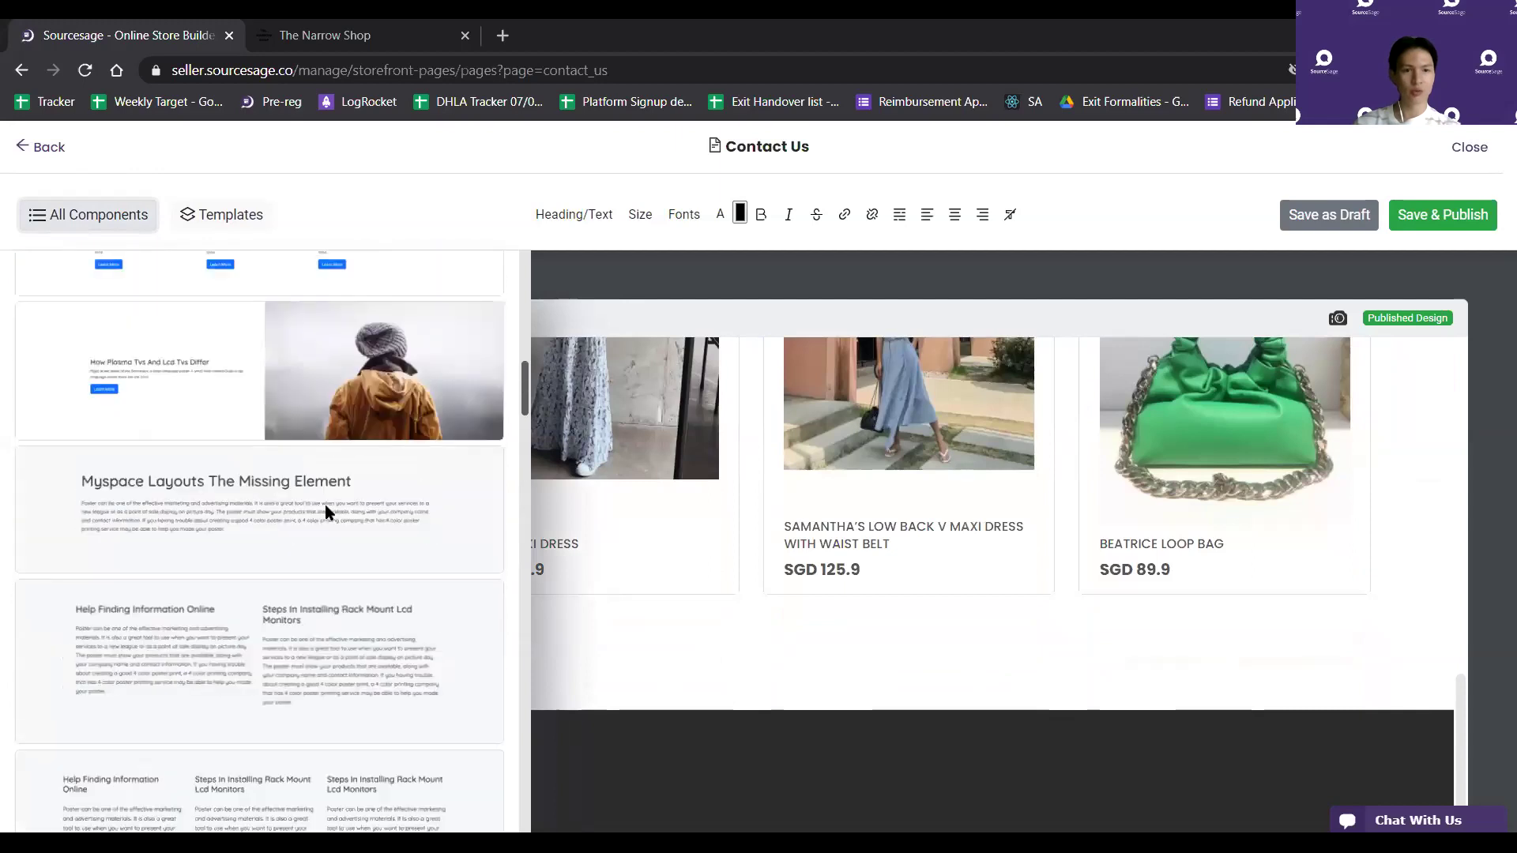
{"action": "scroll", "coordinate": [332, 514], "scroll_direction": "up", "scroll_amount": 10}
{"action": "scroll", "coordinate": [347, 542], "scroll_direction": "down", "scroll_amount": 6}
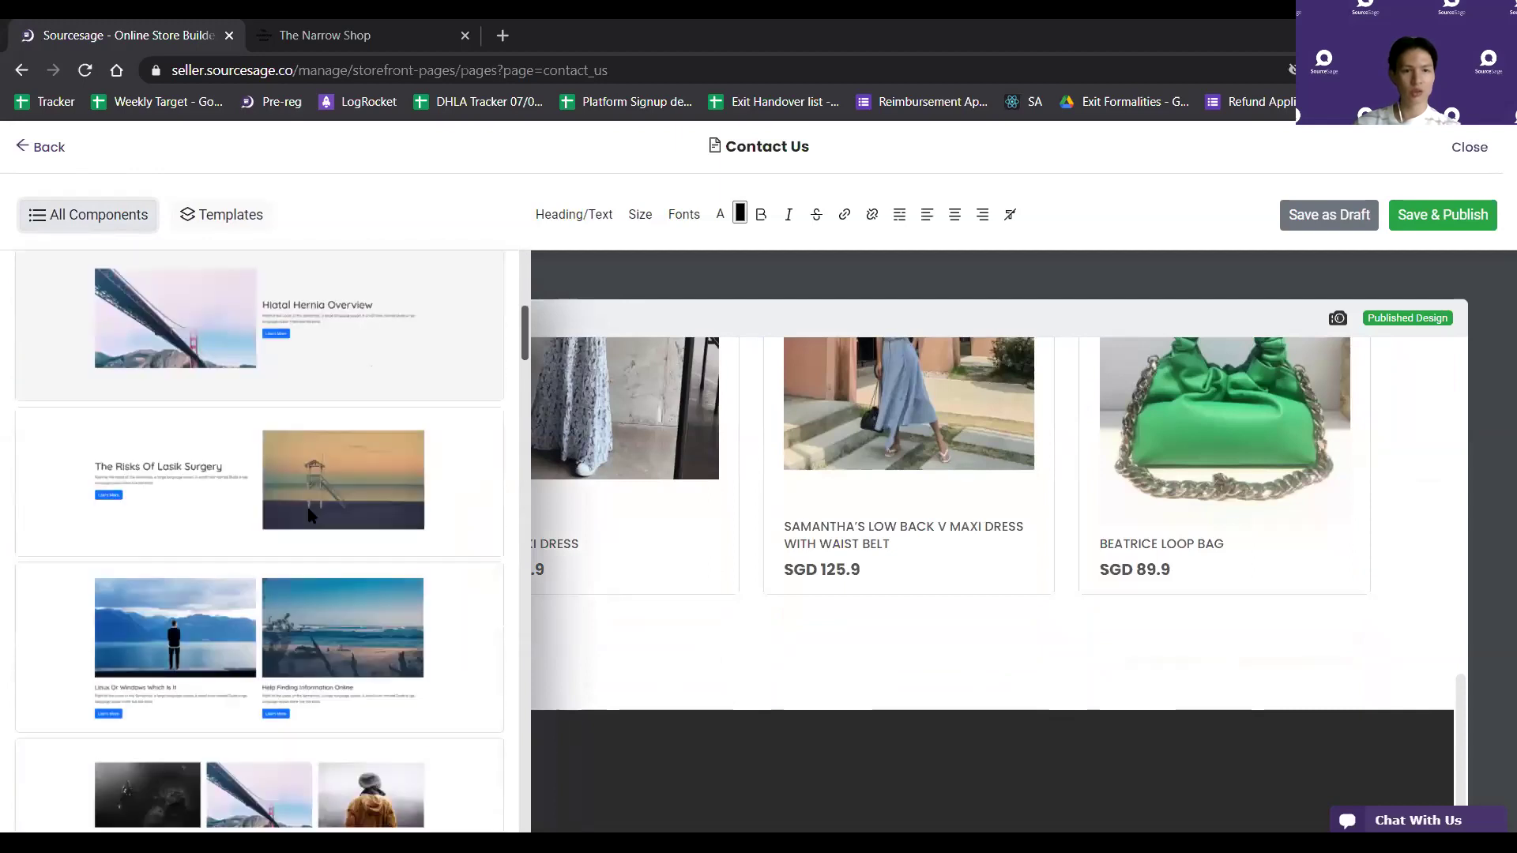
{"action": "scroll", "coordinate": [248, 502], "scroll_direction": "up", "scroll_amount": 6}
{"action": "scroll", "coordinate": [255, 517], "scroll_direction": "down", "scroll_amount": 10}
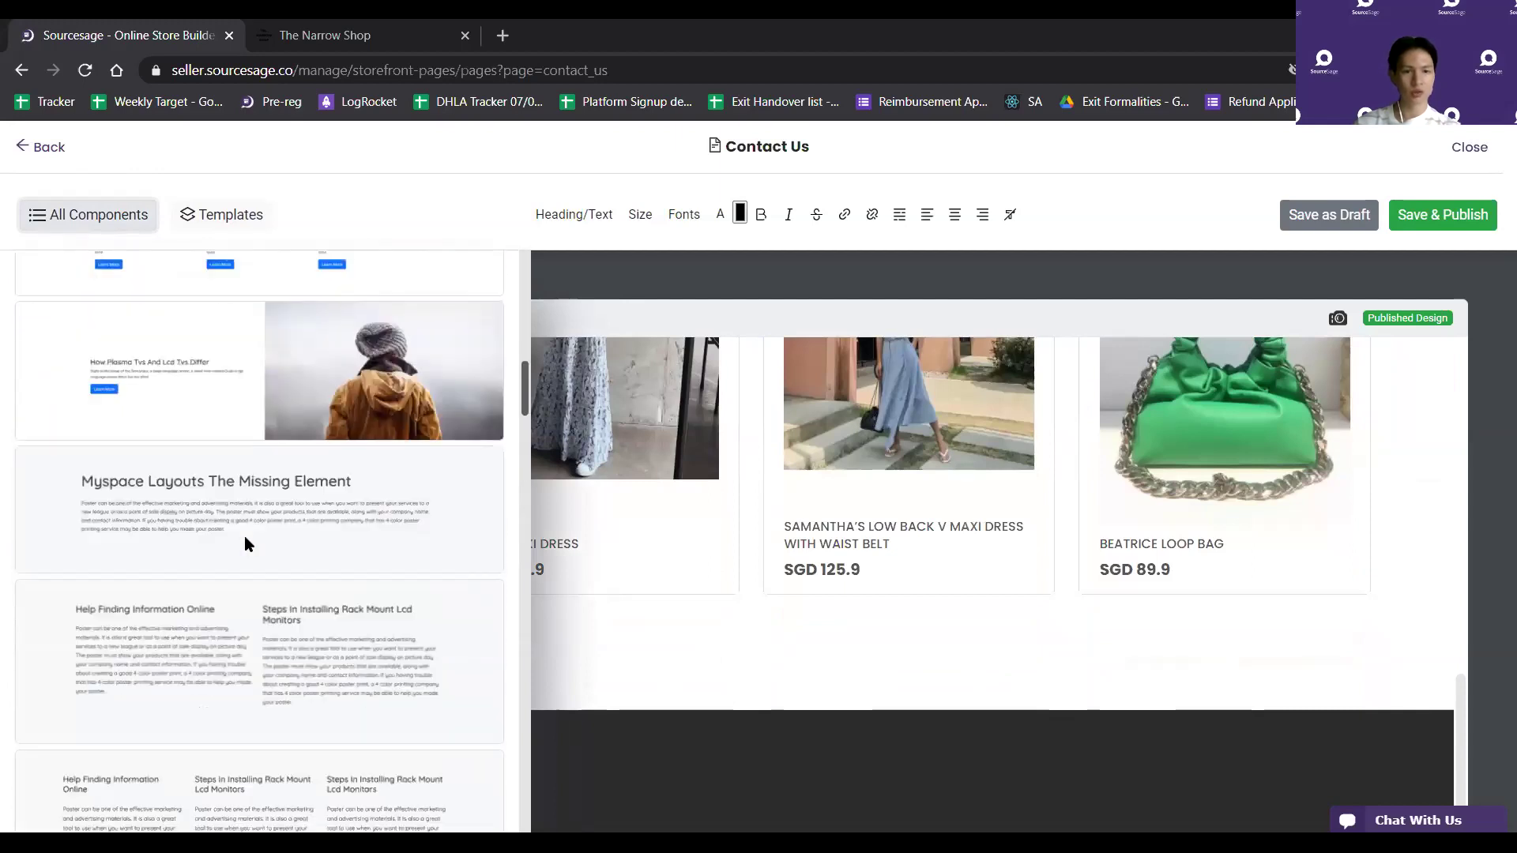
{"action": "left_click", "coordinate": [263, 523]}
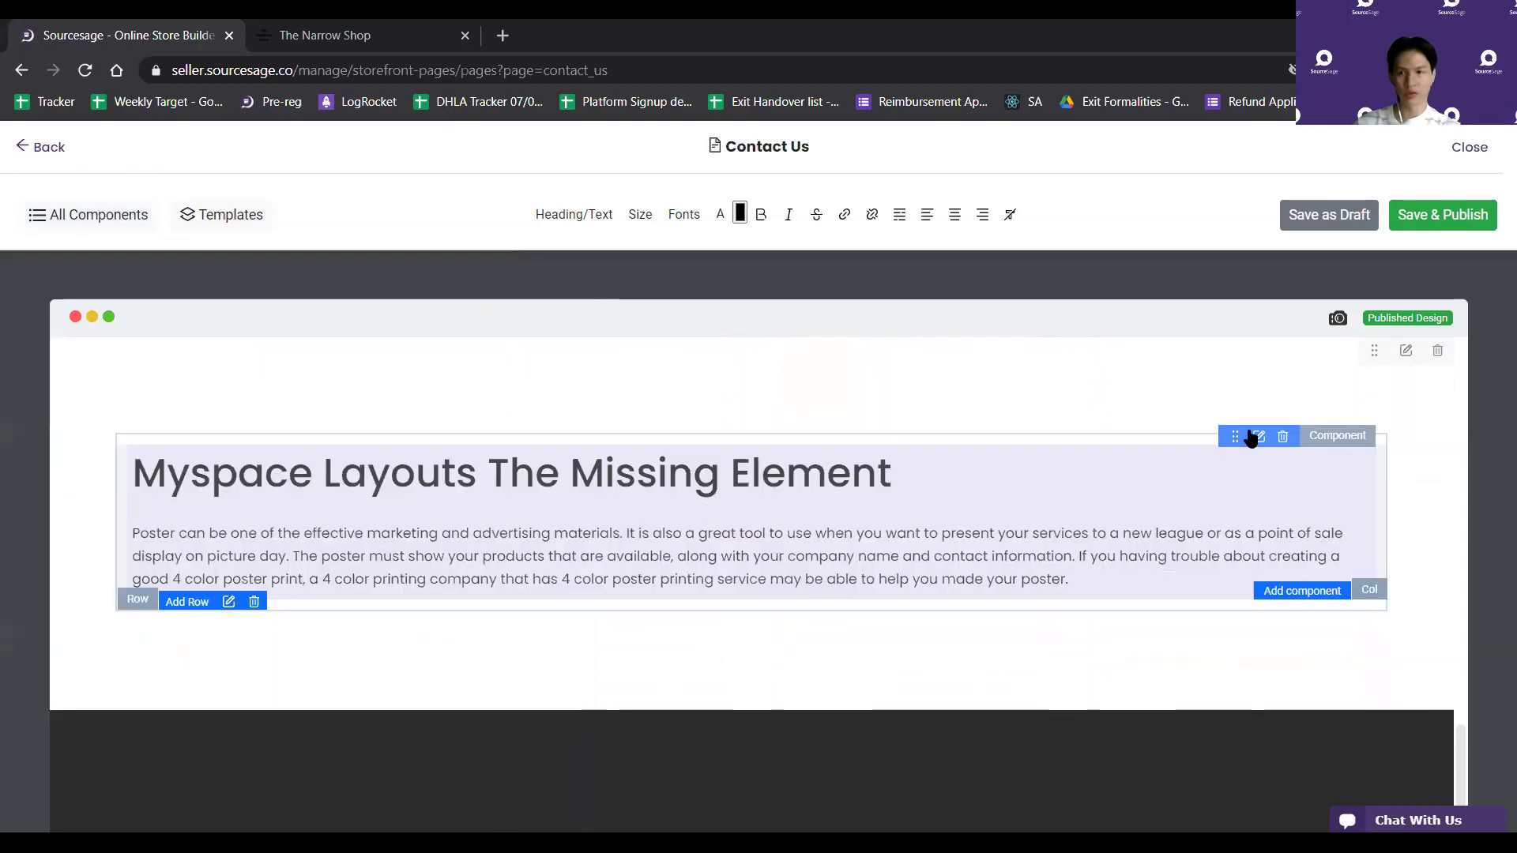
Delete the text component from the new section and add a row with three equal columns there
{"action": "left_click", "coordinate": [1282, 437]}
{"action": "left_click", "coordinate": [869, 524]}
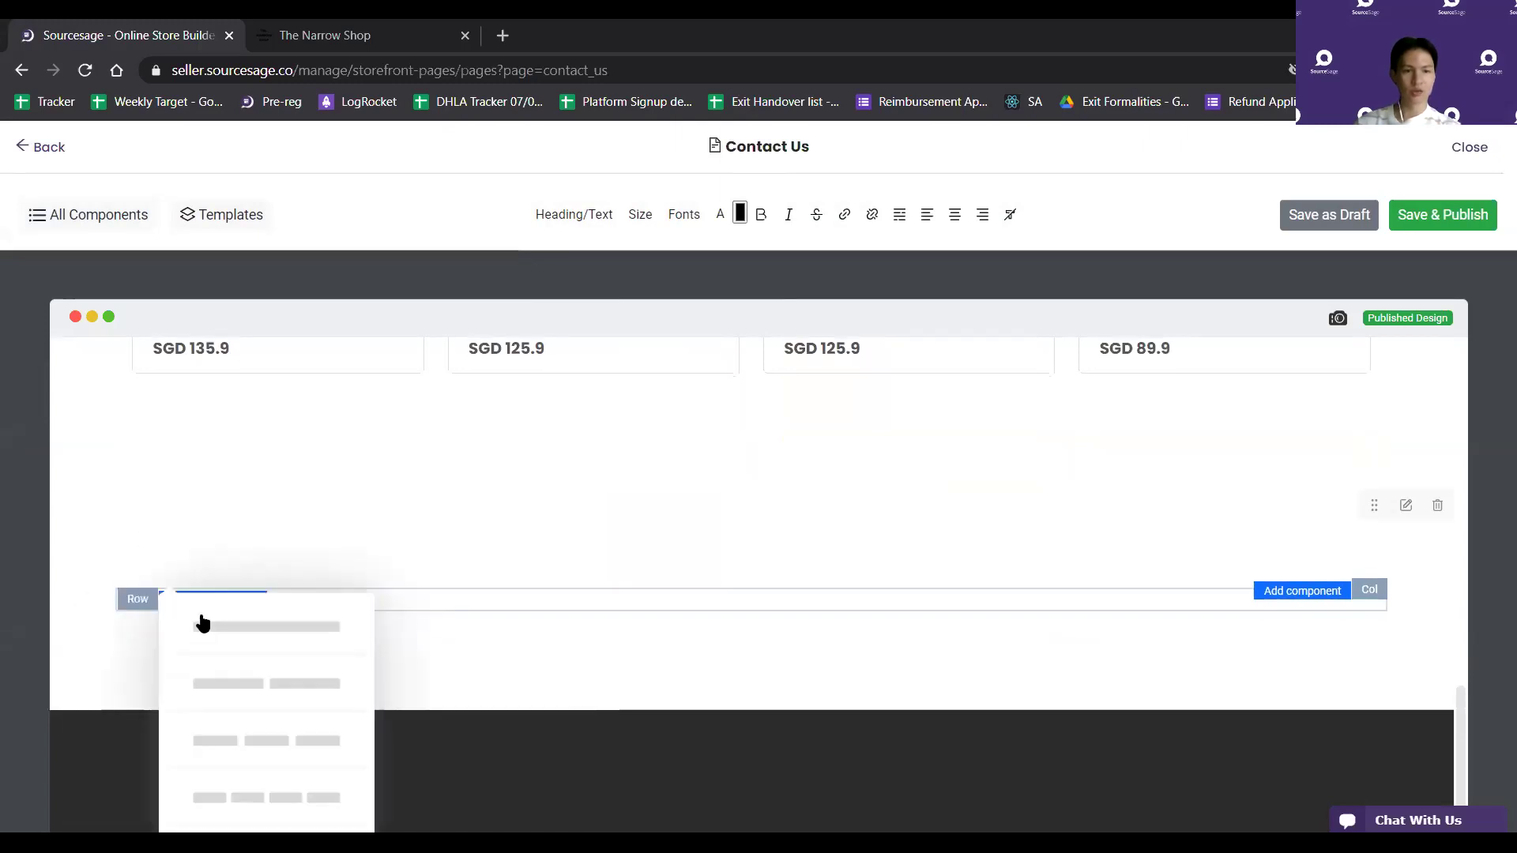
{"action": "left_click", "coordinate": [267, 741]}
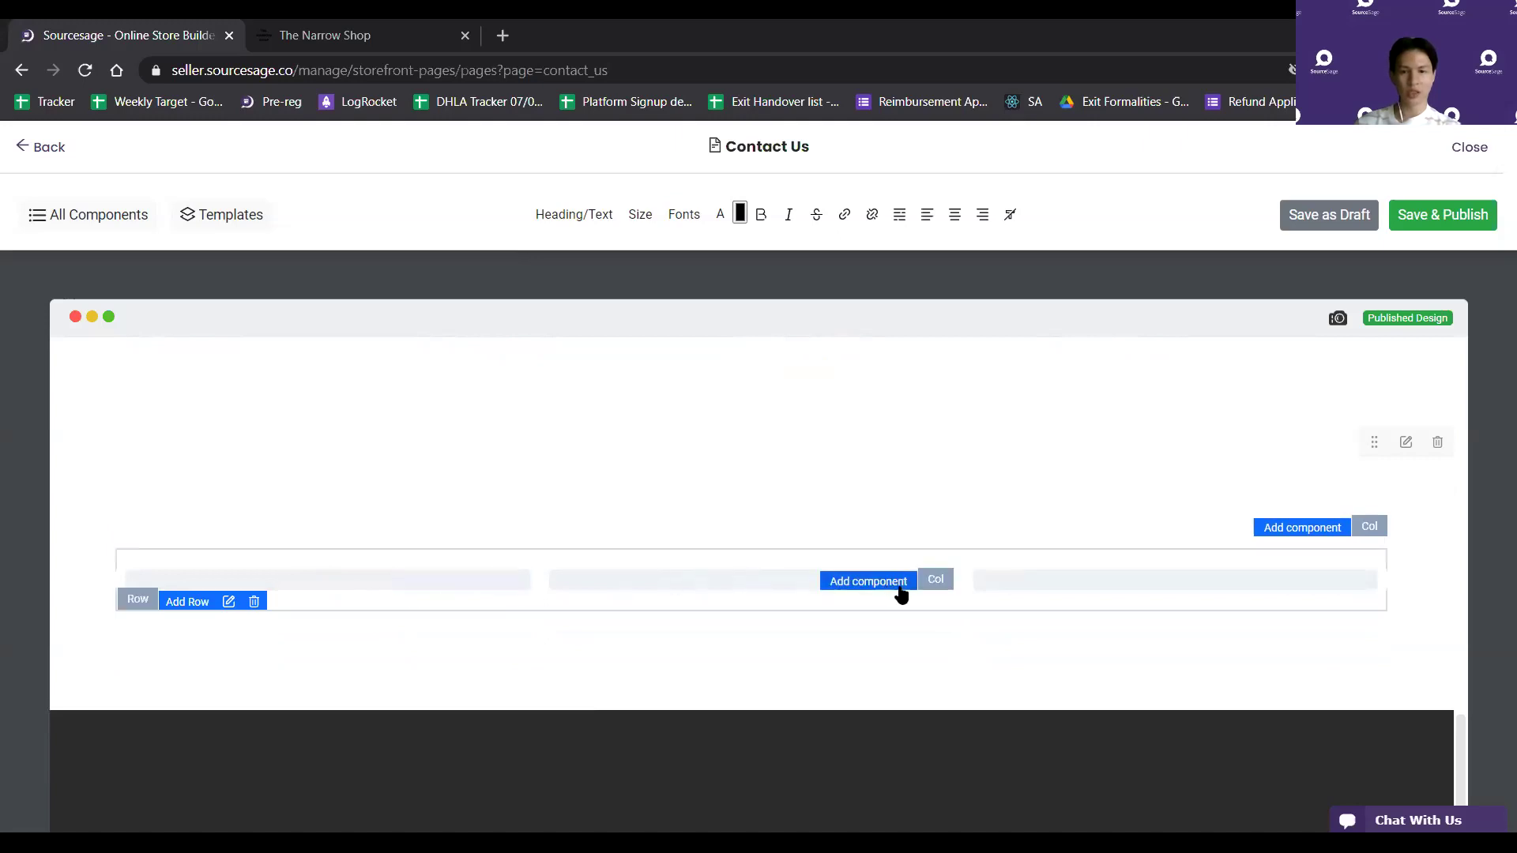
Add an Image Component to each of the three columns in the new row
{"action": "left_click", "coordinate": [440, 585]}
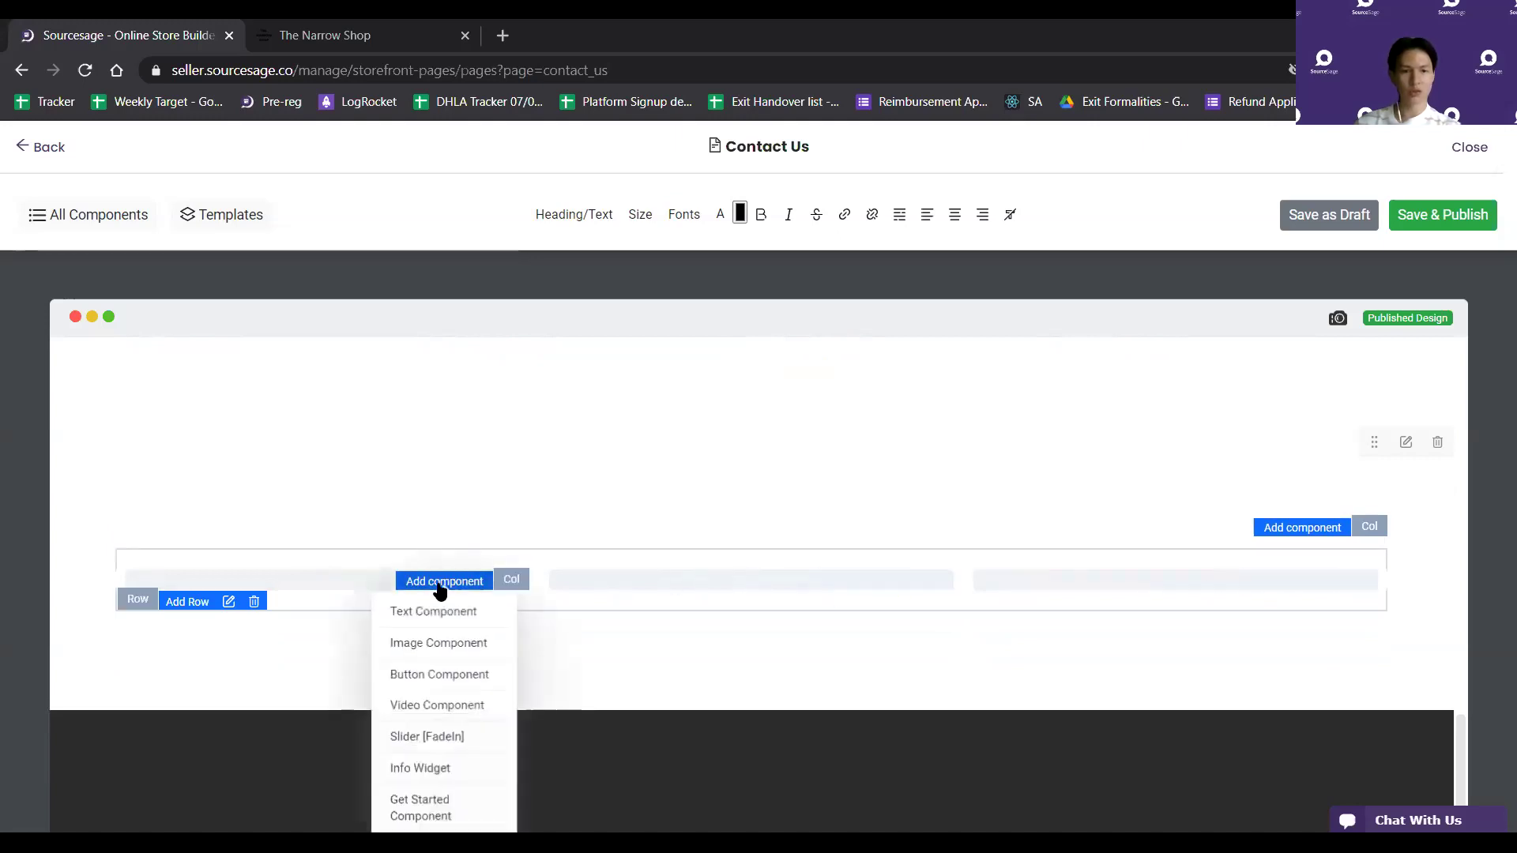
{"action": "left_click", "coordinate": [432, 656]}
{"action": "left_click", "coordinate": [857, 633]}
{"action": "left_click", "coordinate": [857, 703]}
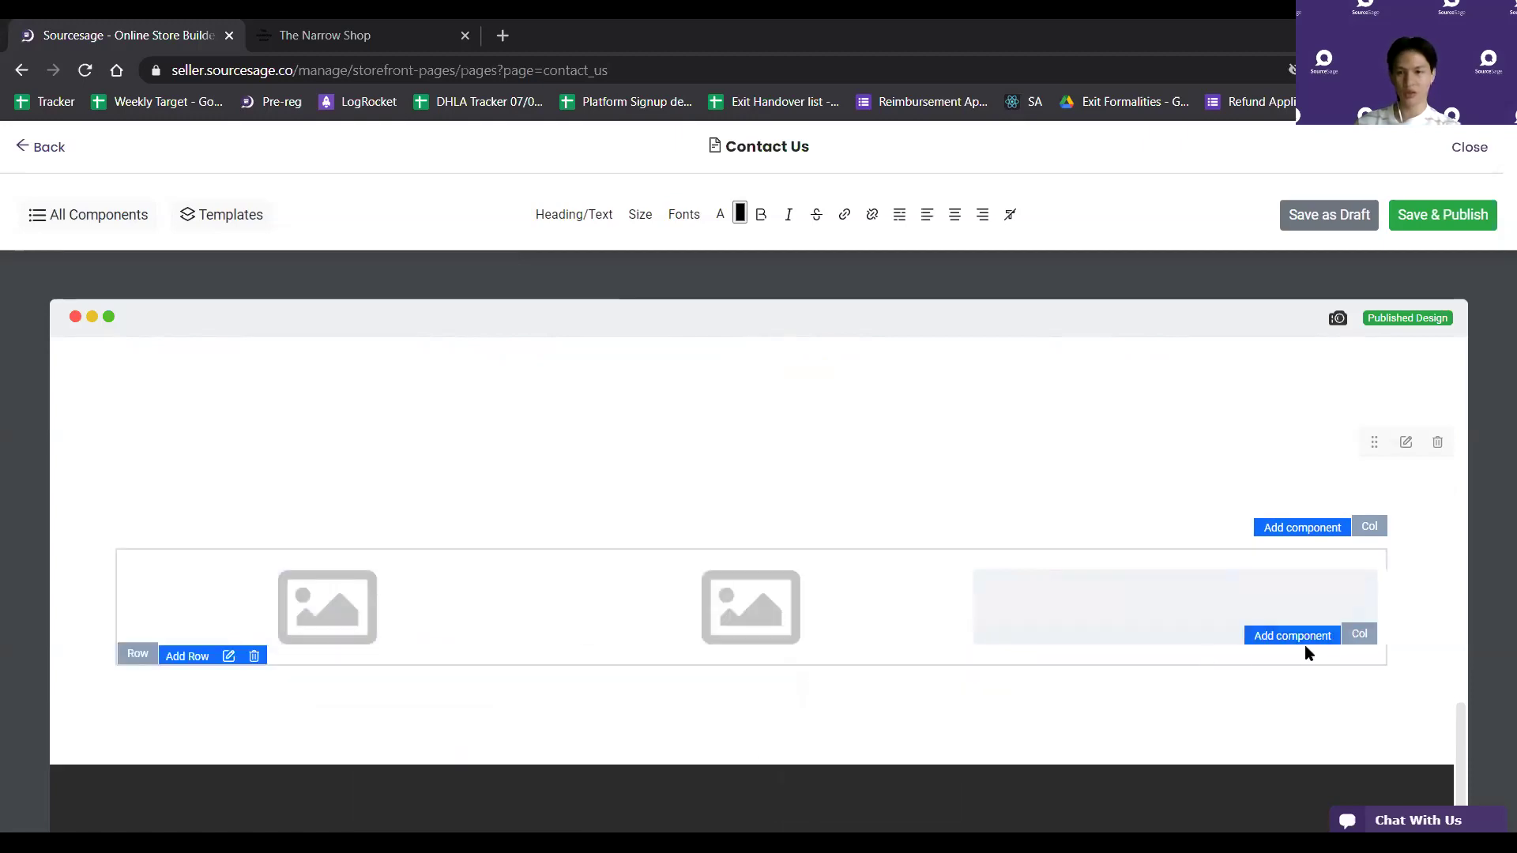
{"action": "left_click", "coordinate": [1300, 643]}
{"action": "left_click", "coordinate": [1272, 697]}
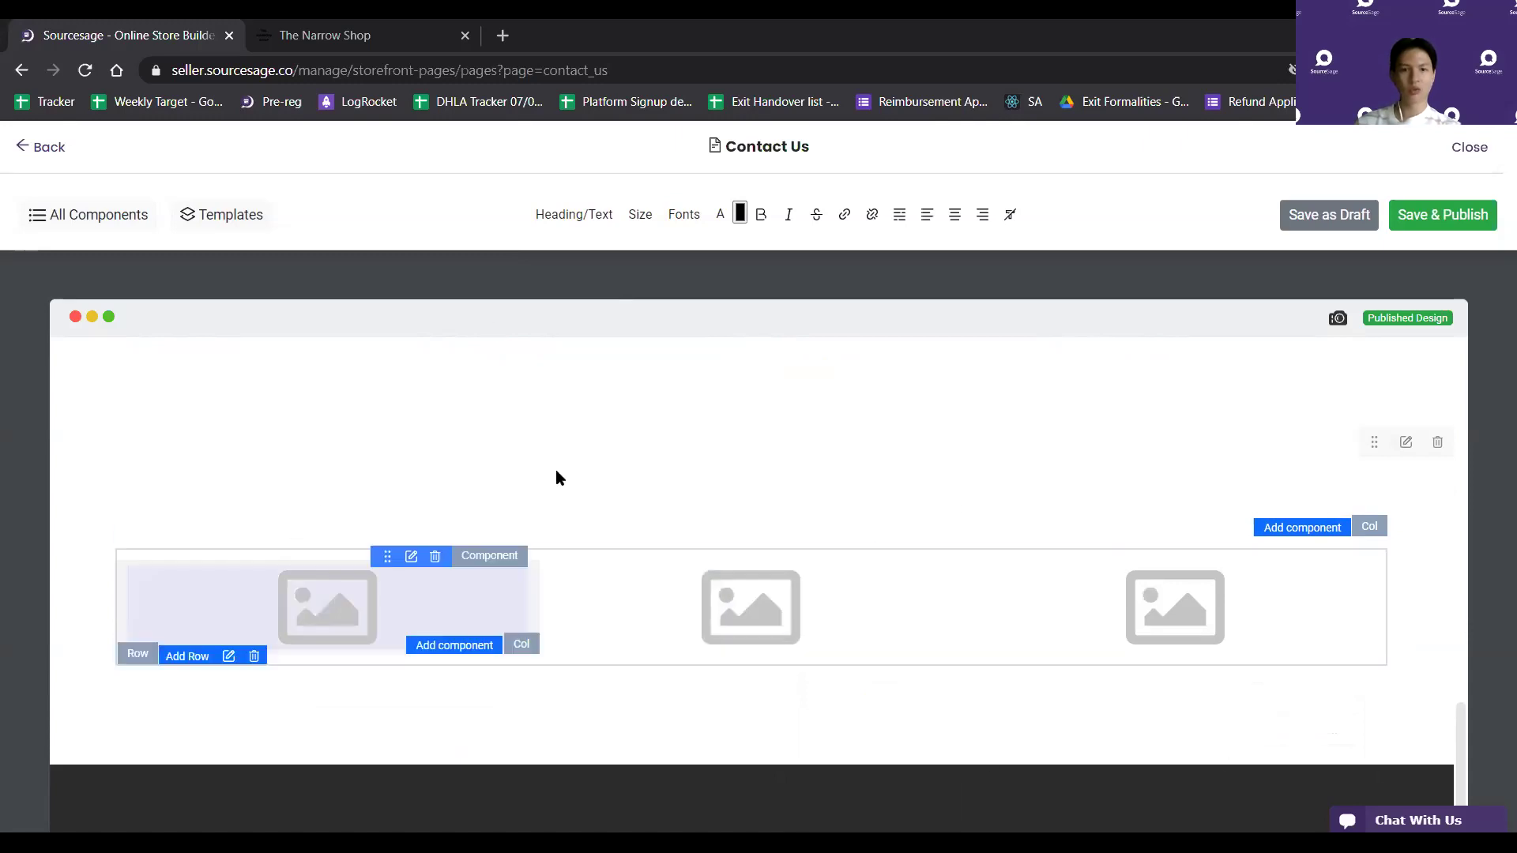
Look at the three category image tiles on The Narrow Shop storefront for reference, and return to the page editor
{"action": "key", "text": "ctrl+Tab"}
{"action": "scroll", "coordinate": [684, 496], "scroll_direction": "down", "scroll_amount": 8}
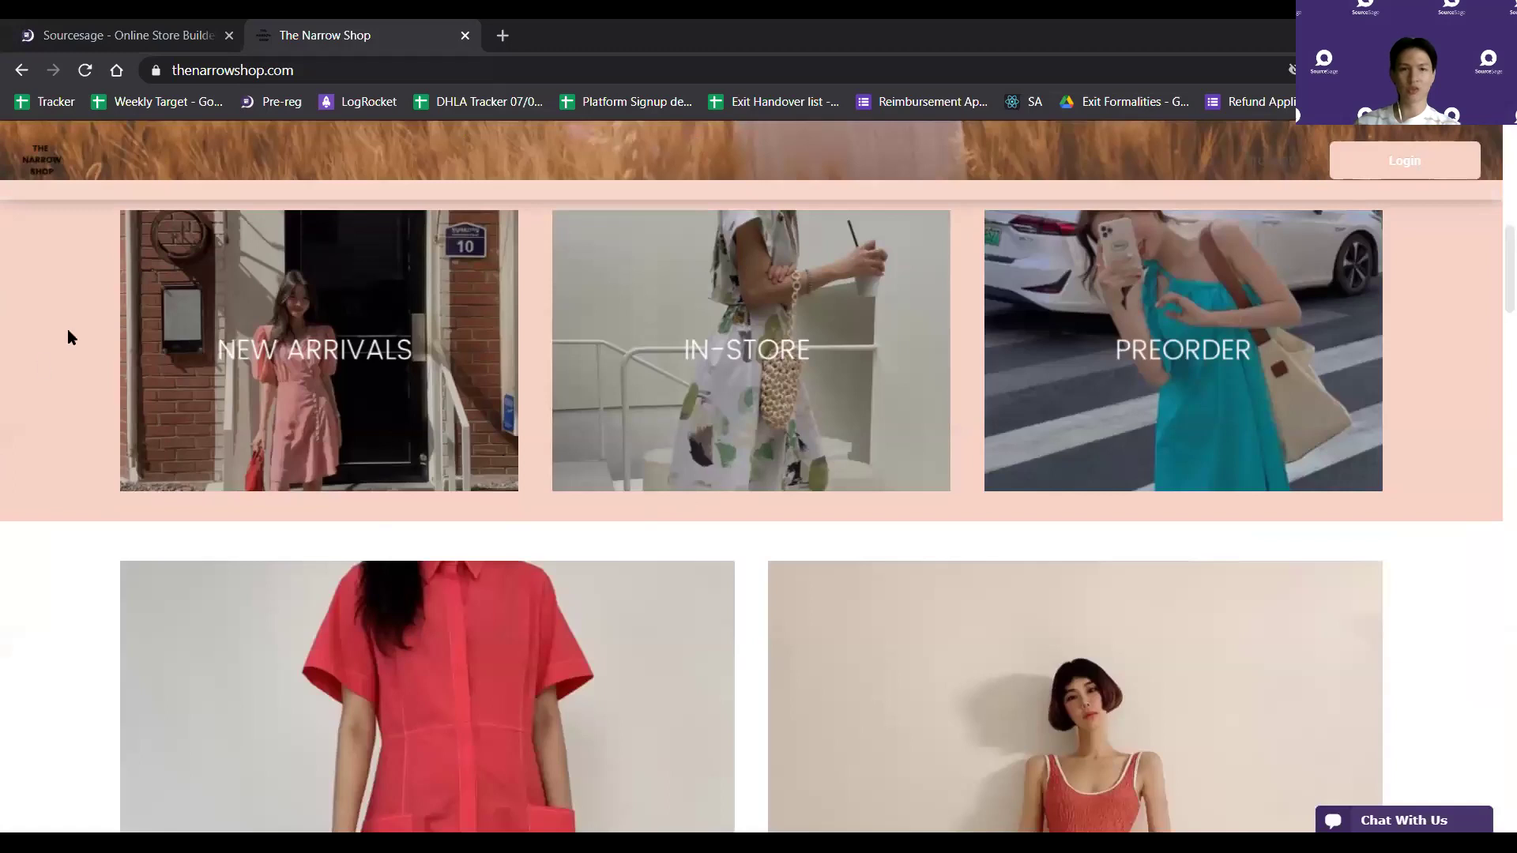
{"action": "left_click", "coordinate": [124, 40]}
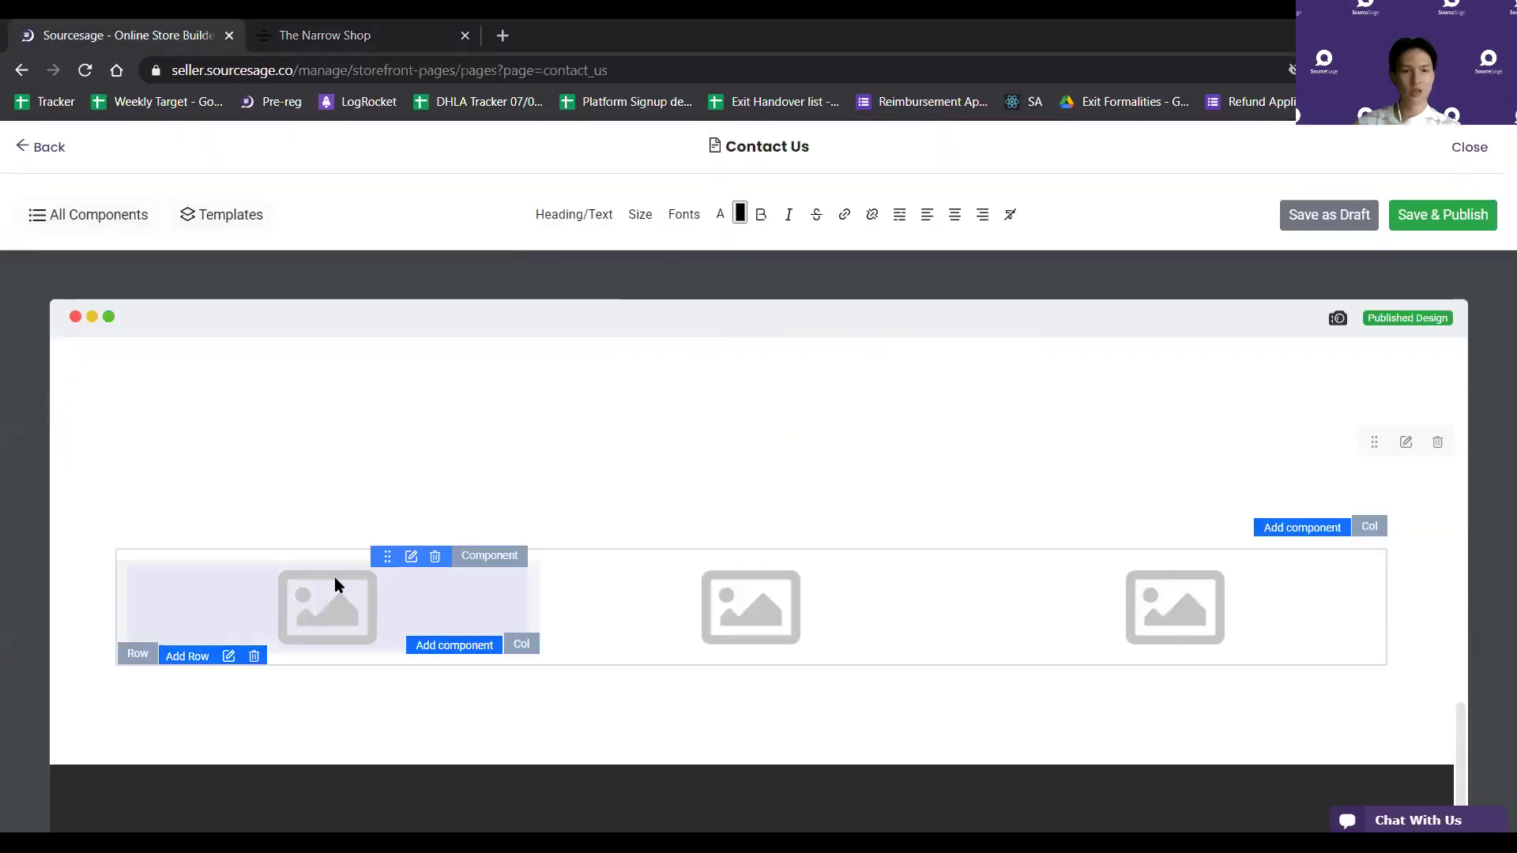
Replace the first column's placeholder image with Bottoms.png, set its width to 400px and save it
{"action": "left_click", "coordinate": [411, 557]}
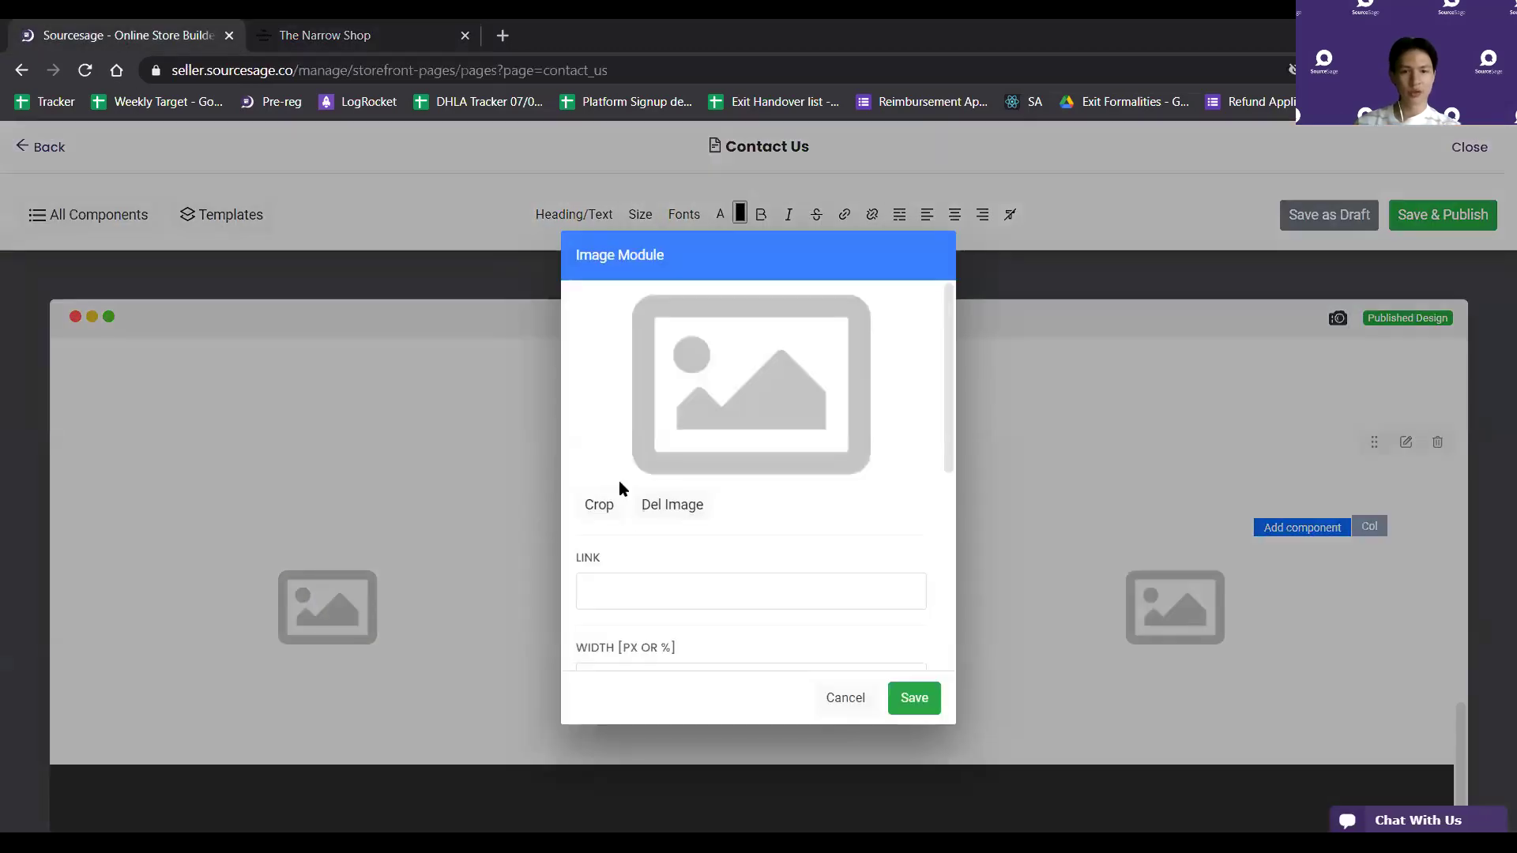
{"action": "left_click", "coordinate": [668, 509]}
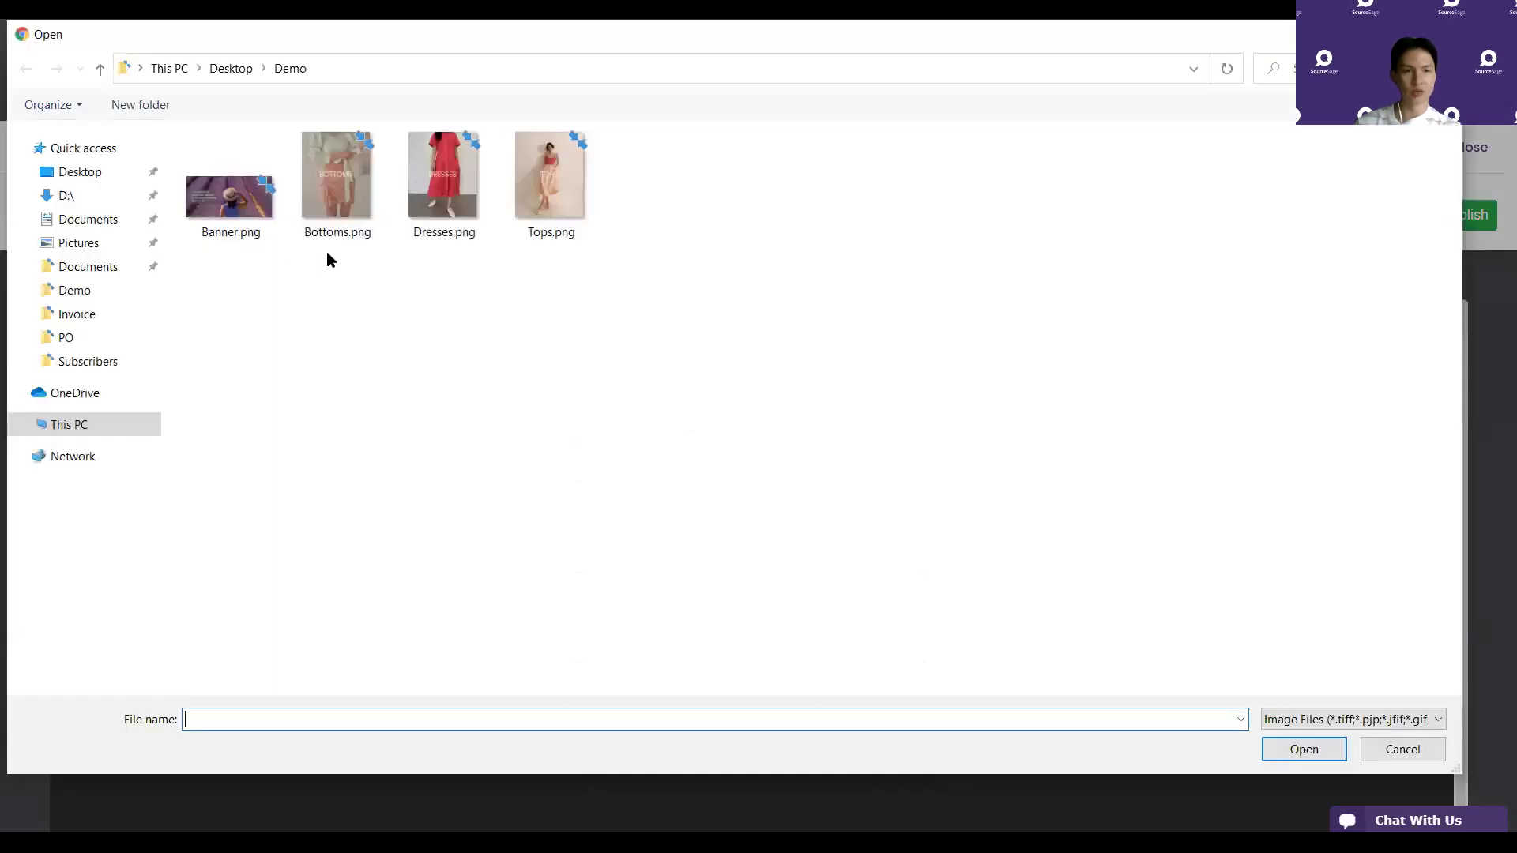
{"action": "left_click", "coordinate": [336, 205]}
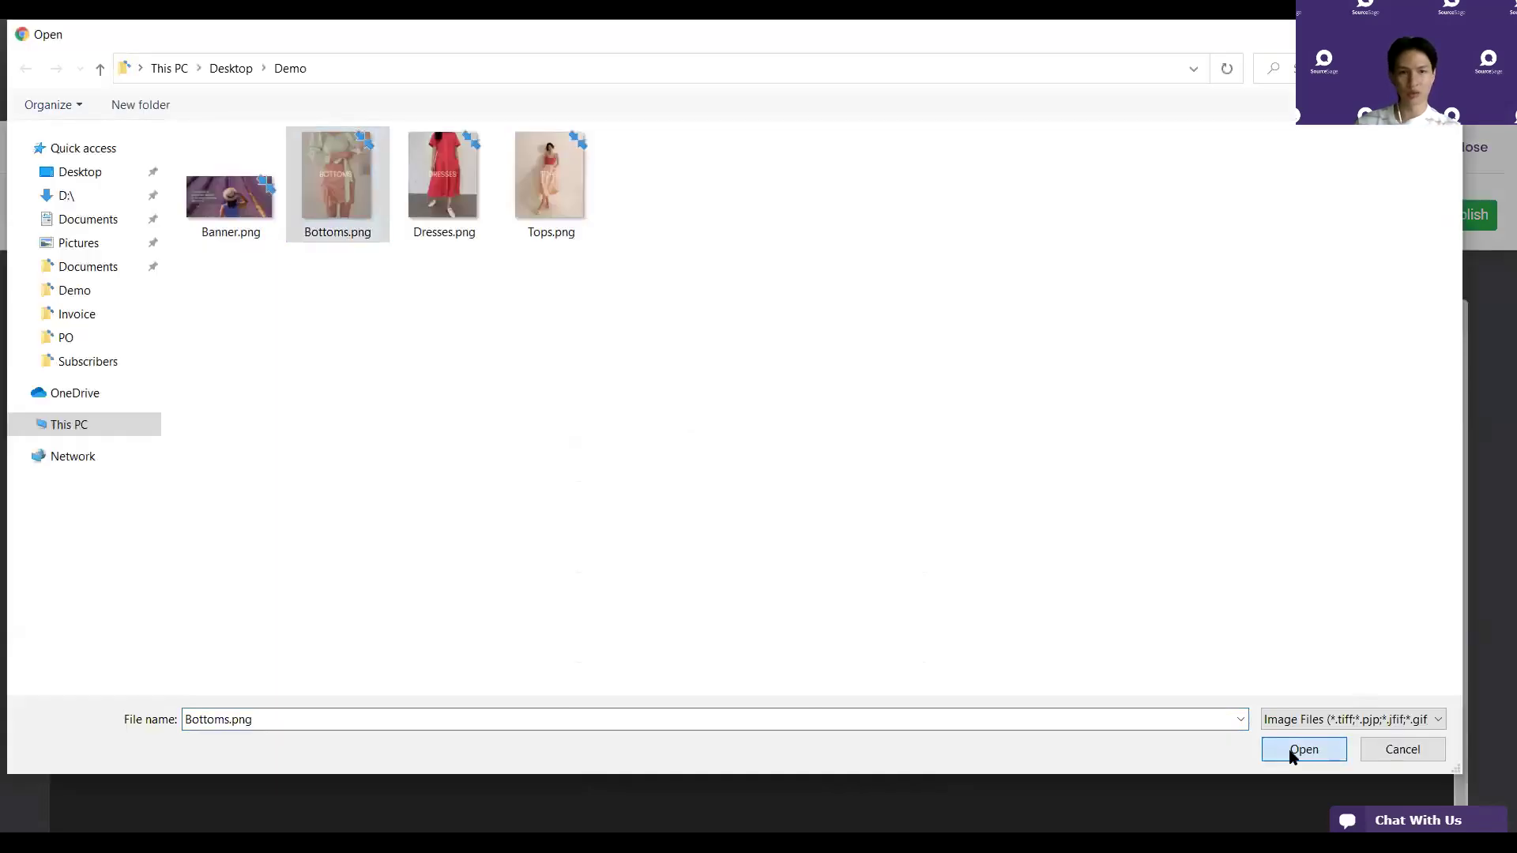
{"action": "left_click", "coordinate": [1293, 756]}
{"action": "scroll", "coordinate": [700, 515], "scroll_direction": "down", "scroll_amount": 5}
{"action": "left_click", "coordinate": [635, 554]}
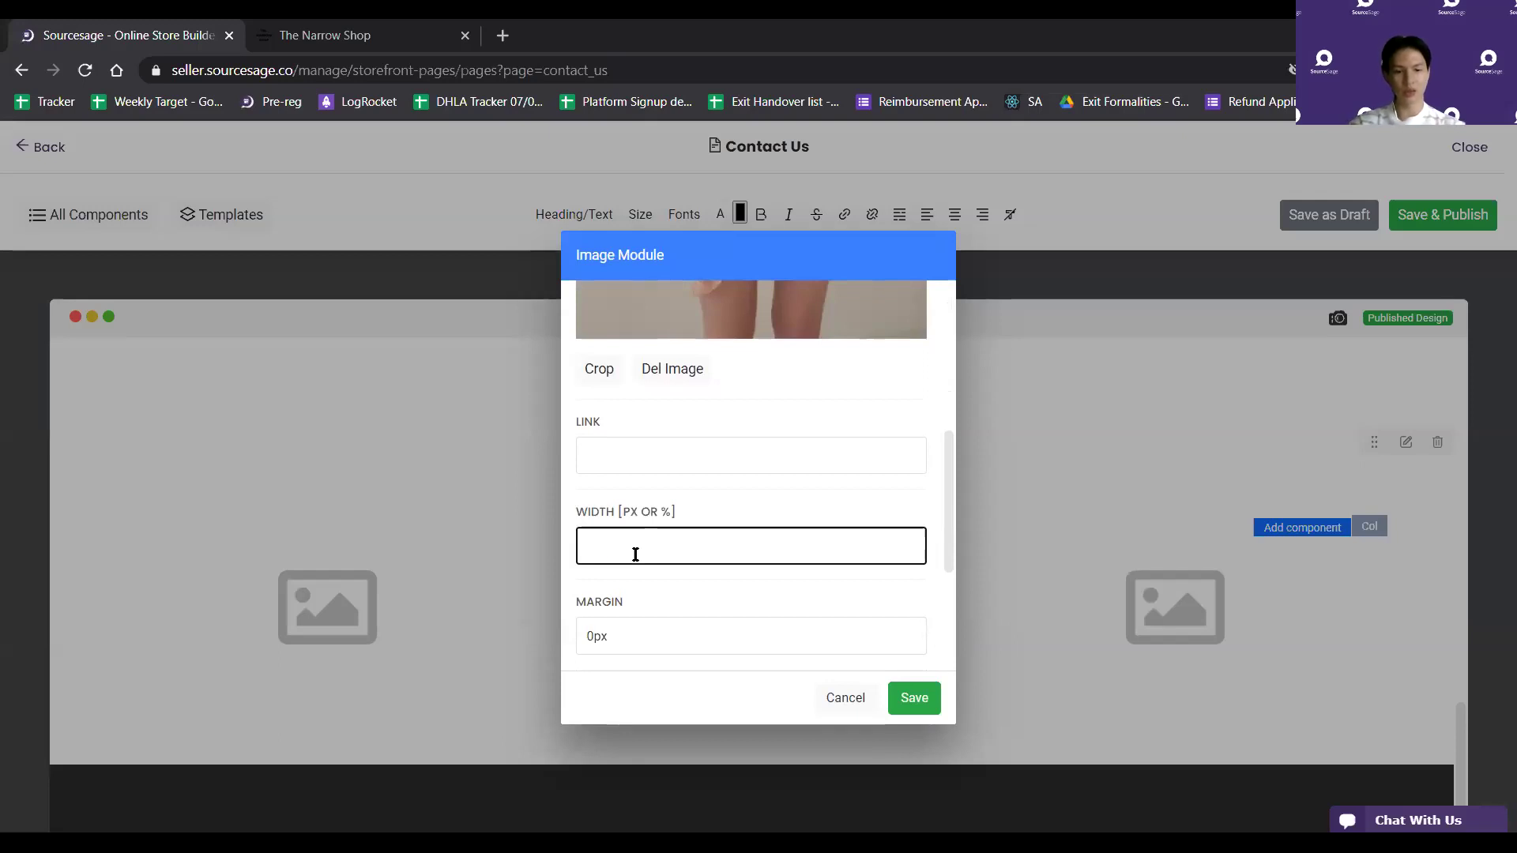
{"action": "left_click", "coordinate": [918, 699]}
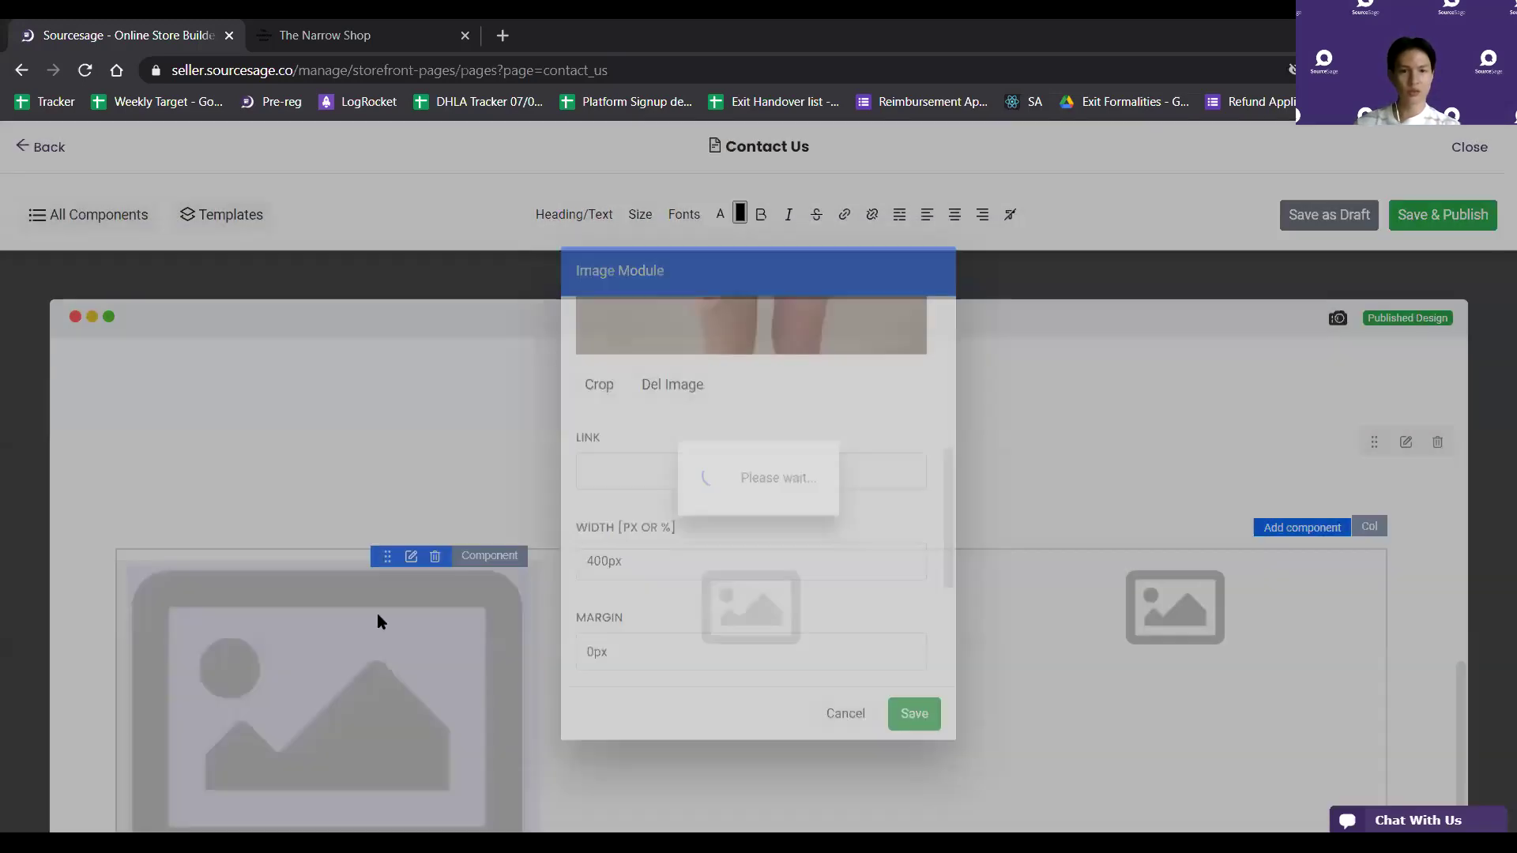
{"action": "scroll", "coordinate": [346, 648], "scroll_direction": "down", "scroll_amount": 4}
{"action": "scroll", "coordinate": [382, 659], "scroll_direction": "up", "scroll_amount": 3}
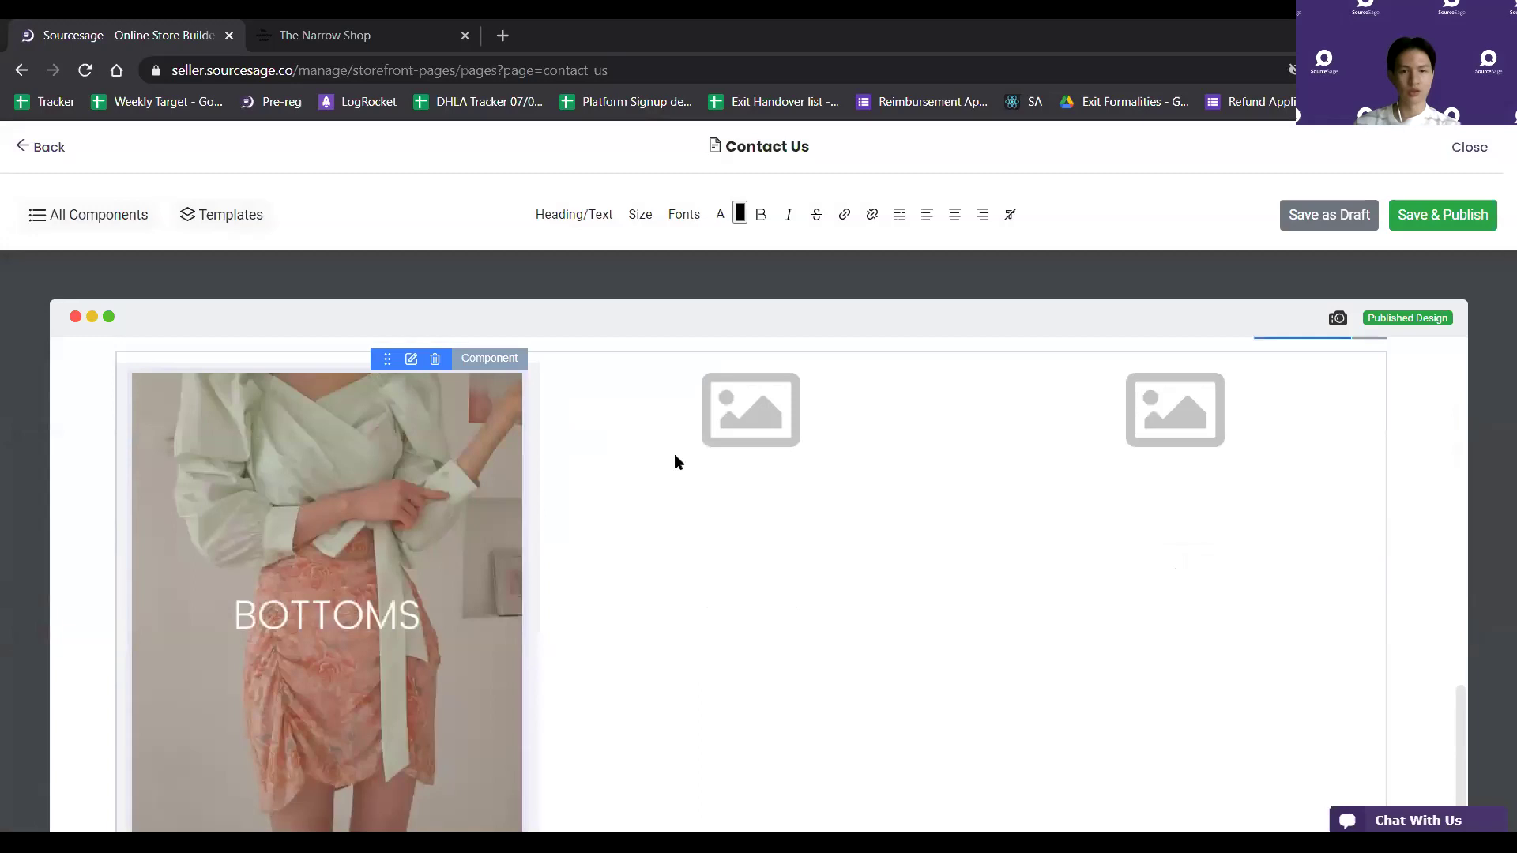
Replace the middle column's placeholder image with Dresses.png, set its width to 400px and save it
{"action": "left_click", "coordinate": [833, 360]}
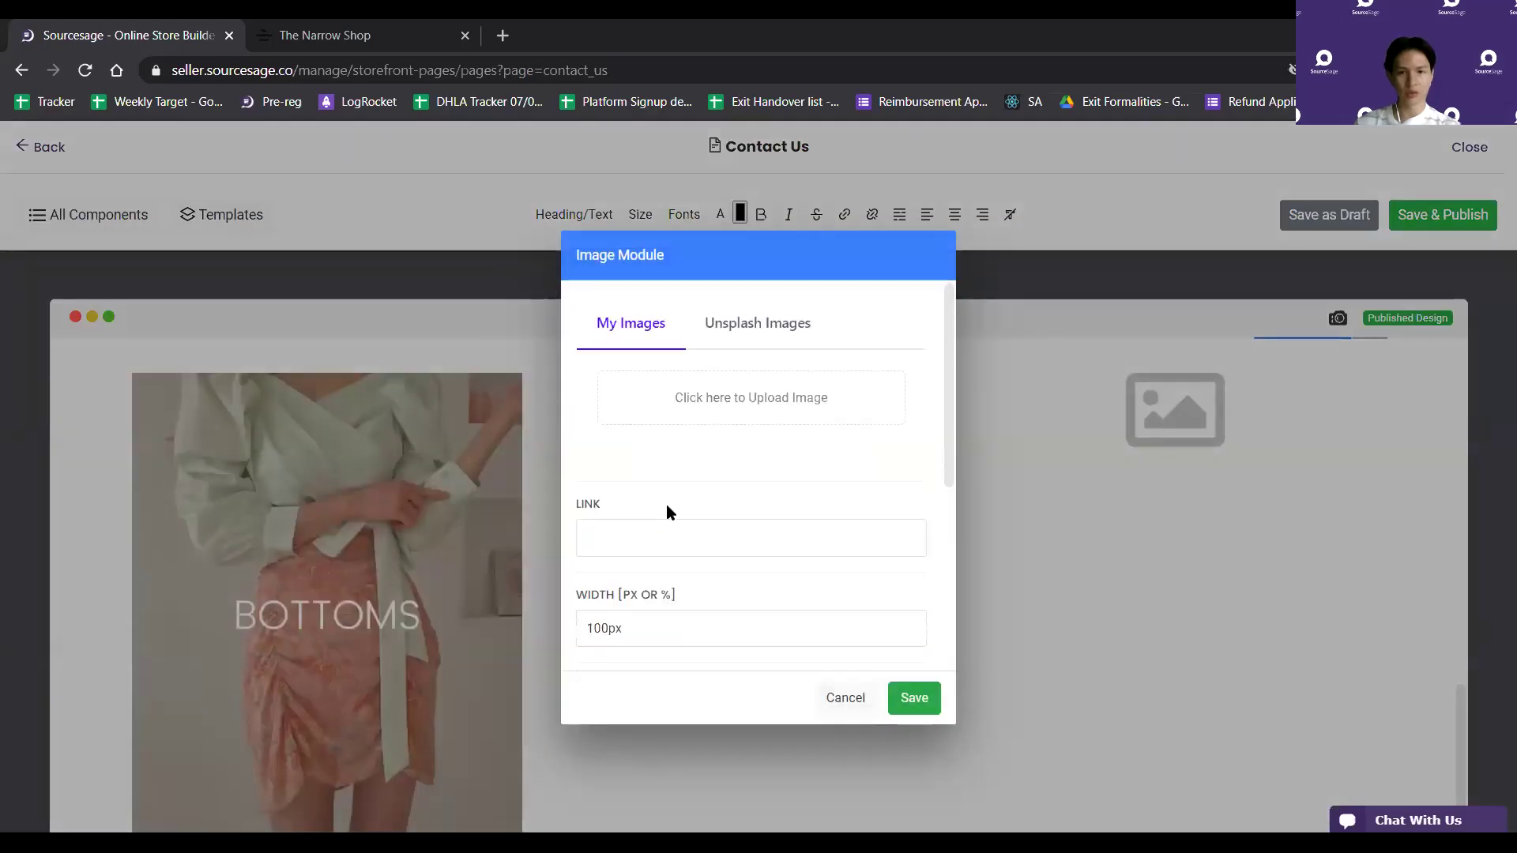
{"action": "left_click", "coordinate": [686, 393]}
{"action": "left_click", "coordinate": [432, 194]}
{"action": "left_click", "coordinate": [1296, 763]}
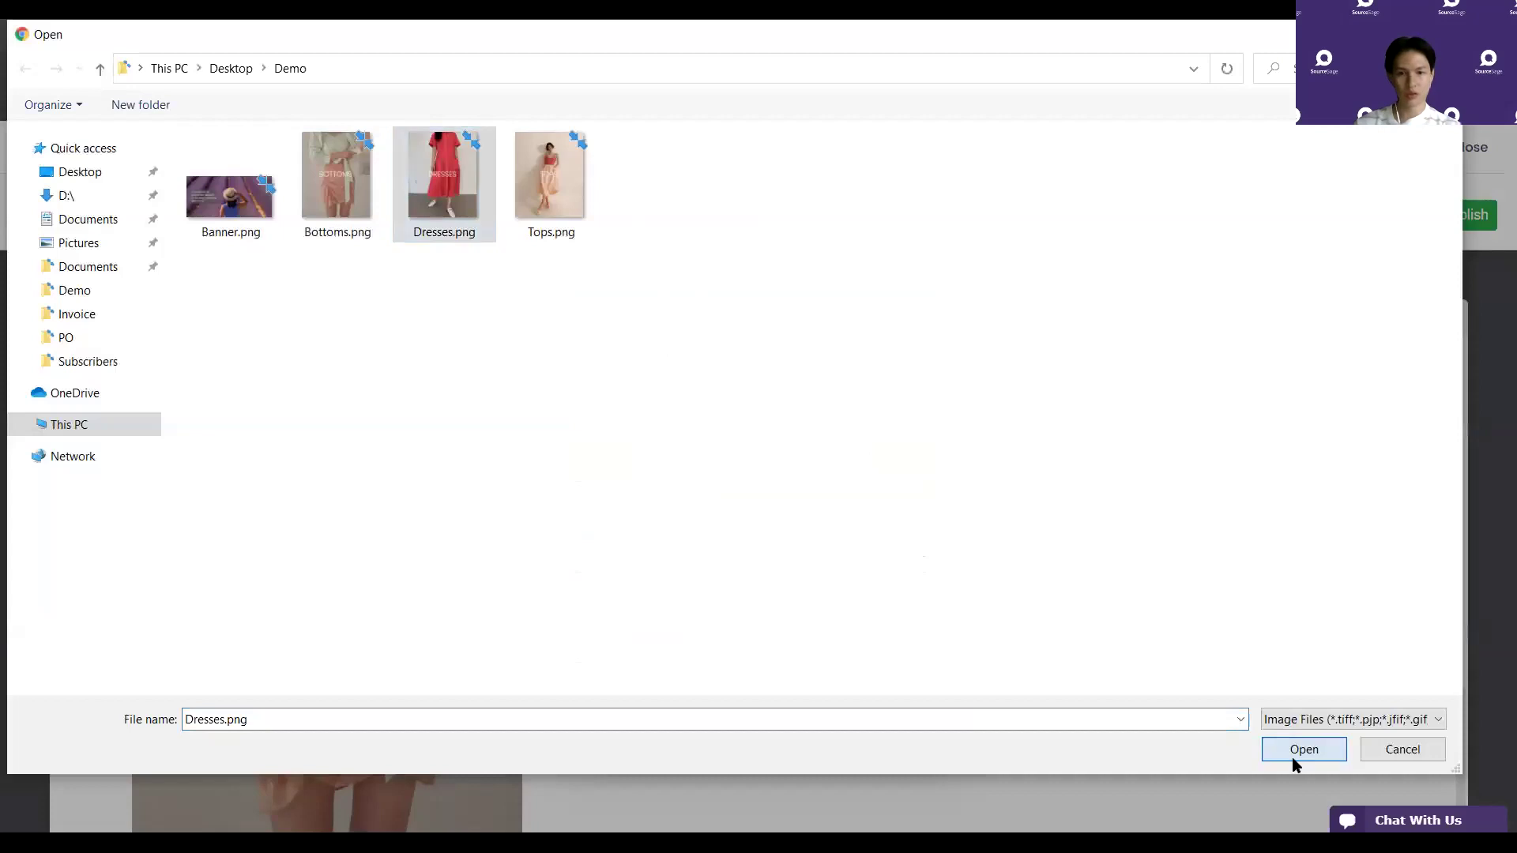
{"action": "left_click", "coordinate": [654, 447]}
{"action": "key", "text": "BackSpace"}
{"action": "key", "text": "BackSpace"}
{"action": "key", "text": "BackSpace"}
{"action": "left_click", "coordinate": [937, 698]}
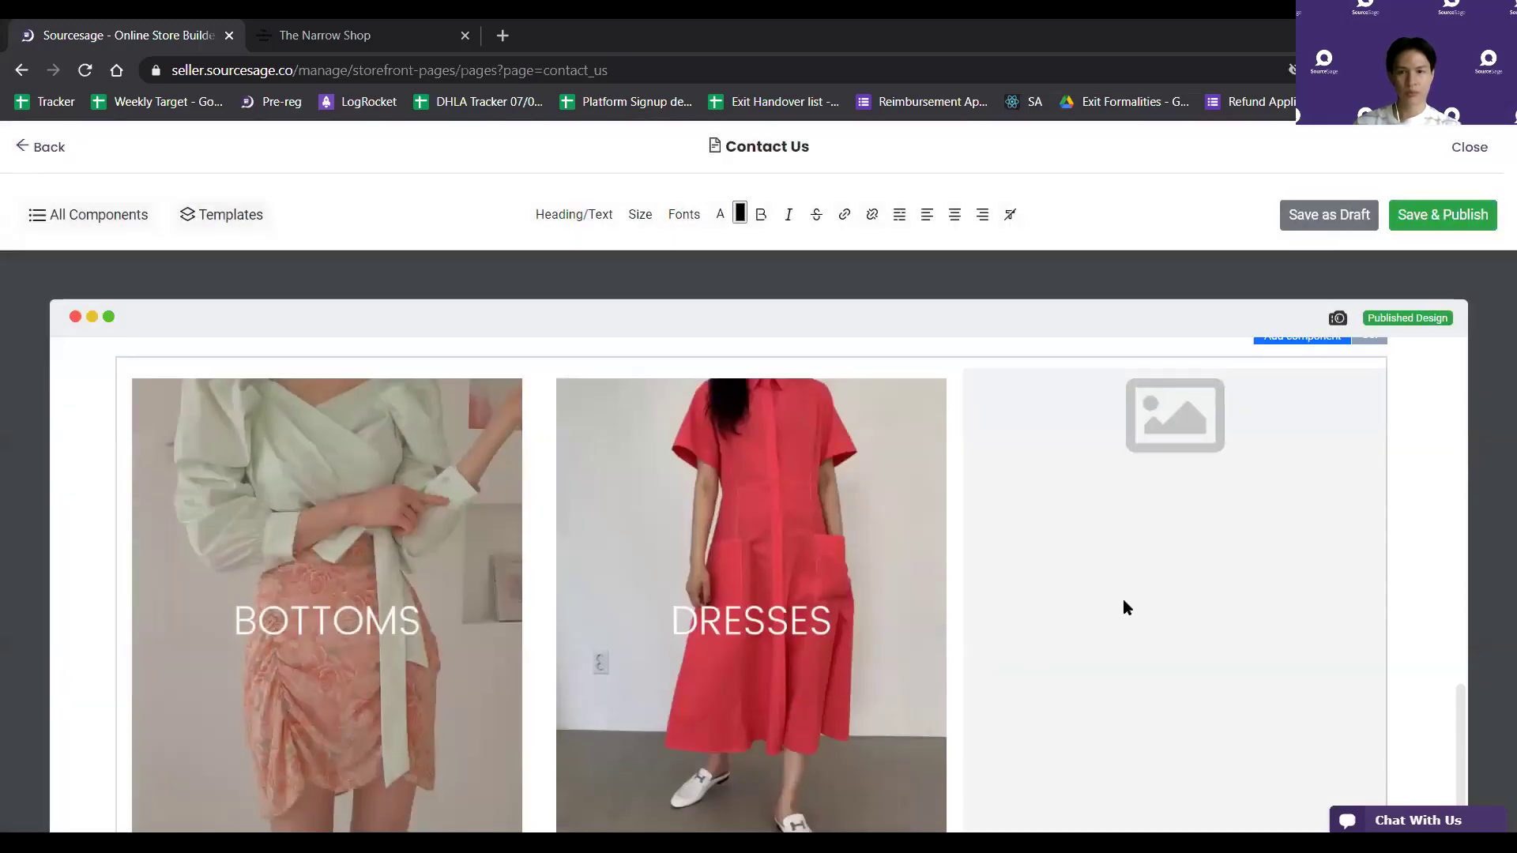
Replace the third column's placeholder image with Tops.png, set its width to 400px and save it
{"action": "scroll", "coordinate": [1193, 538], "scroll_direction": "up", "scroll_amount": 1}
{"action": "left_click", "coordinate": [1260, 459]}
{"action": "left_click", "coordinate": [671, 501]}
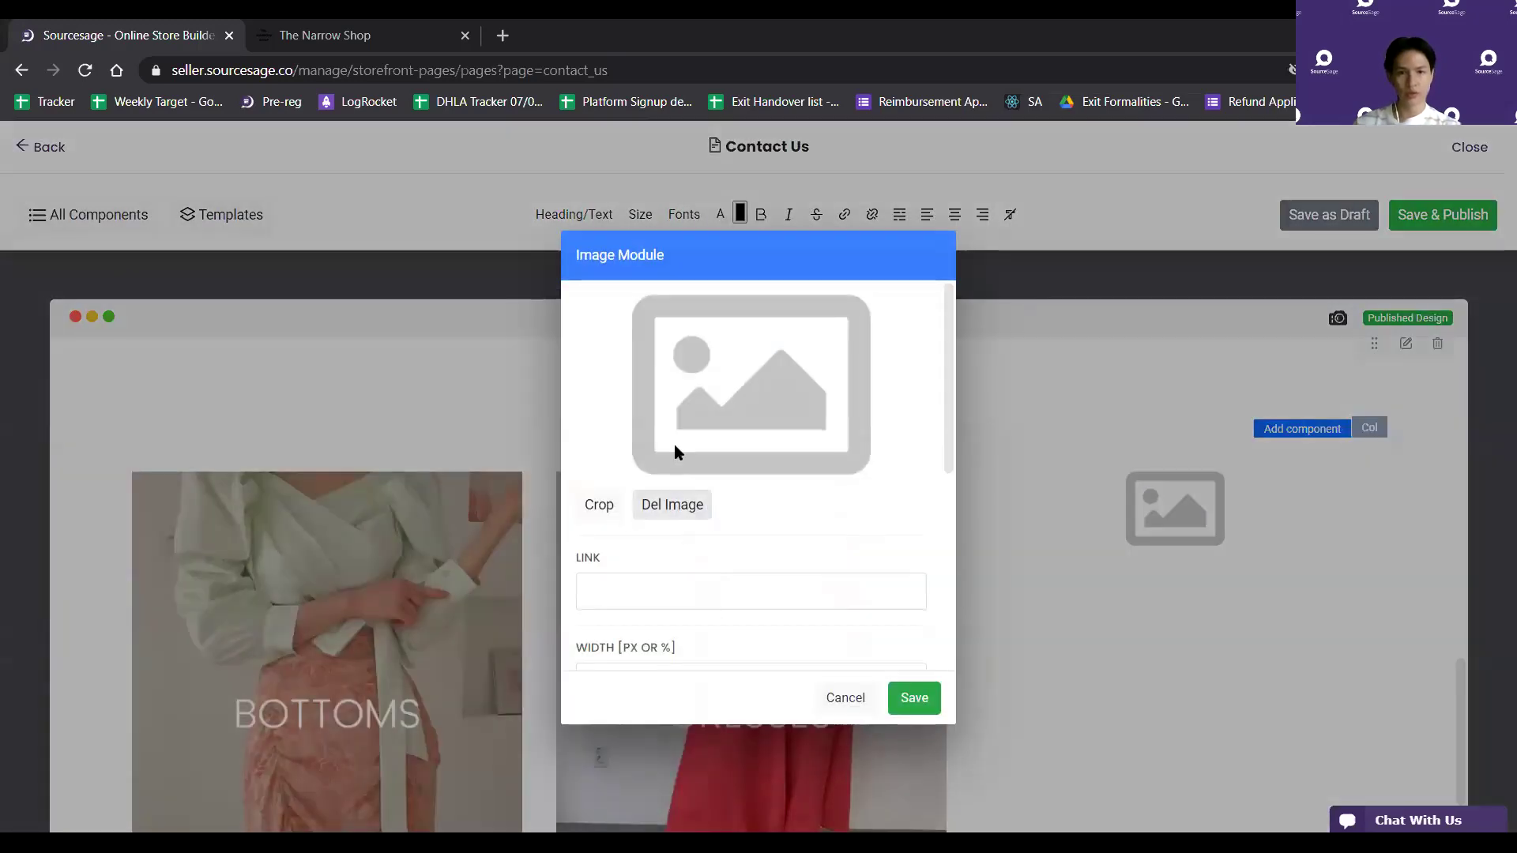
{"action": "left_click", "coordinate": [664, 395]}
{"action": "left_click", "coordinate": [551, 180]}
{"action": "left_click", "coordinate": [1316, 749]}
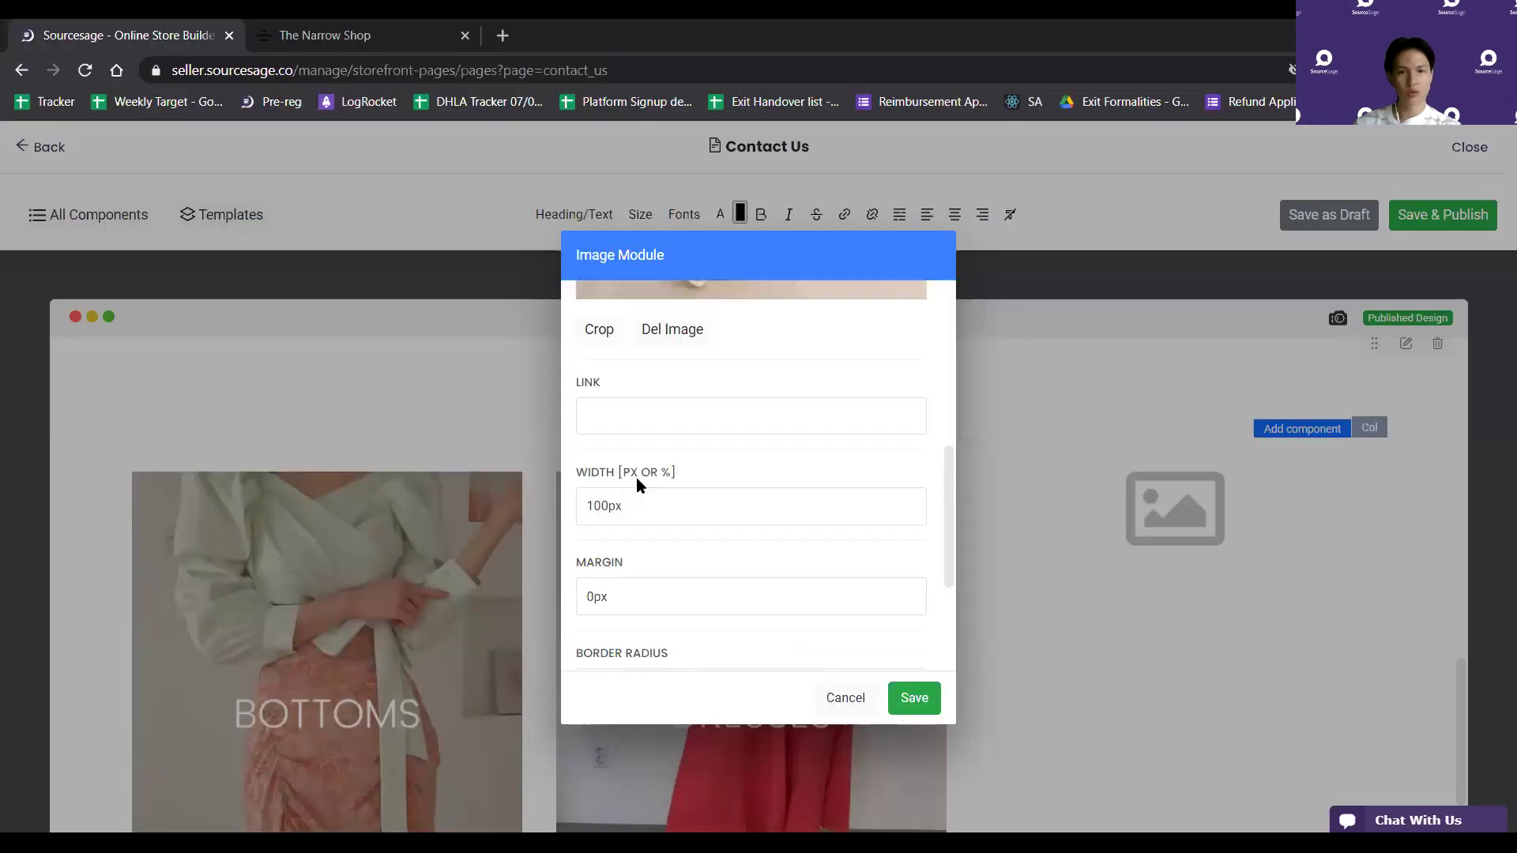
{"action": "scroll", "coordinate": [637, 477], "scroll_direction": "down", "scroll_amount": 1}
{"action": "double_click", "coordinate": [627, 440]}
{"action": "type", "text": "400p"}
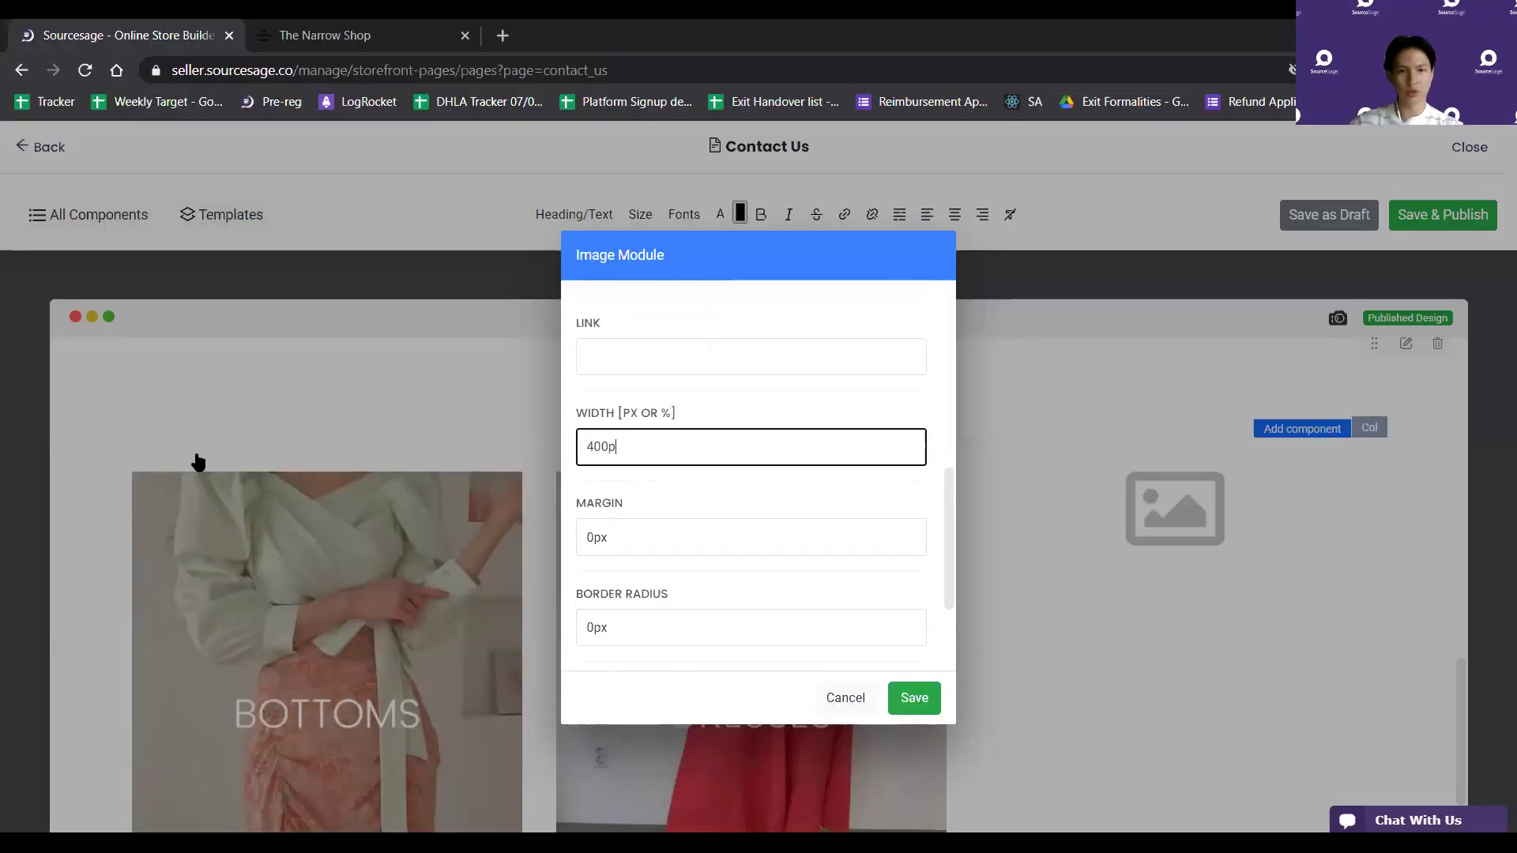
{"action": "left_click", "coordinate": [937, 702]}
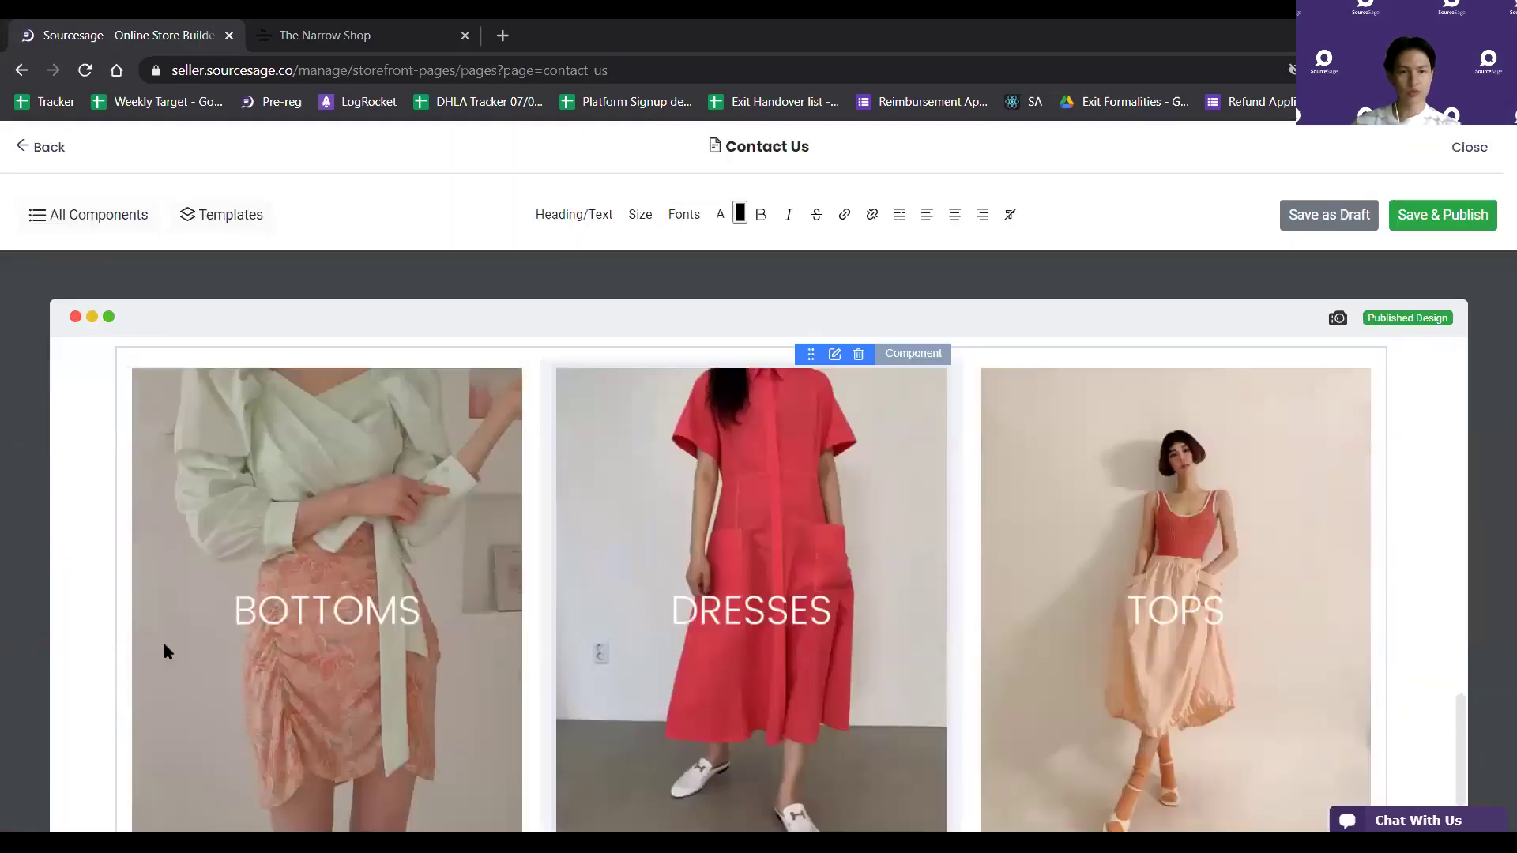
Round the Bottoms image's corners by increasing its border radius, and save the image component
{"action": "scroll", "coordinate": [474, 482], "scroll_direction": "down", "scroll_amount": 1}
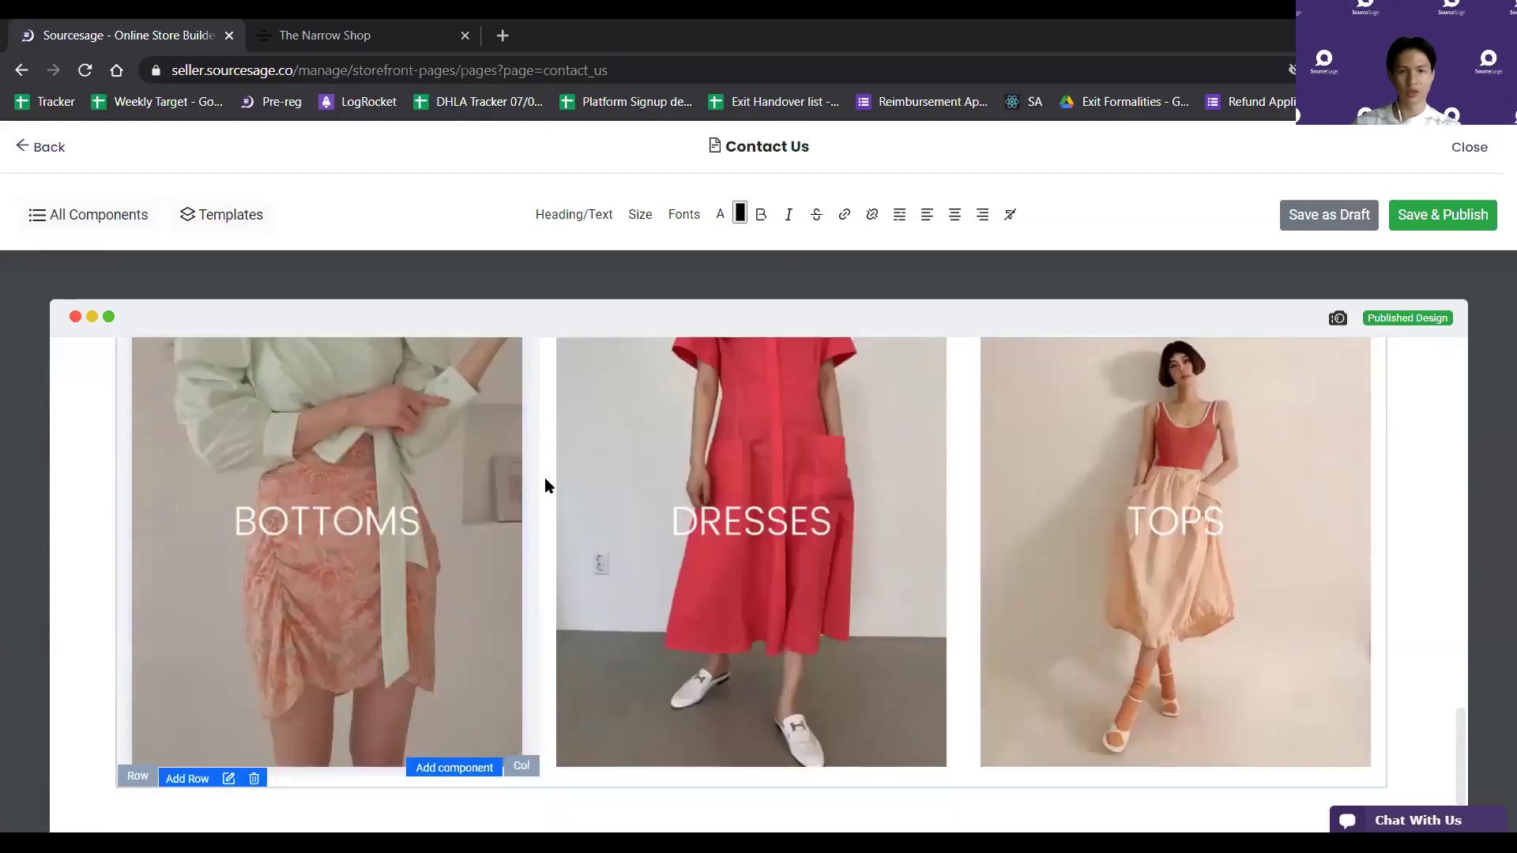
{"action": "scroll", "coordinate": [273, 501], "scroll_direction": "up", "scroll_amount": 3}
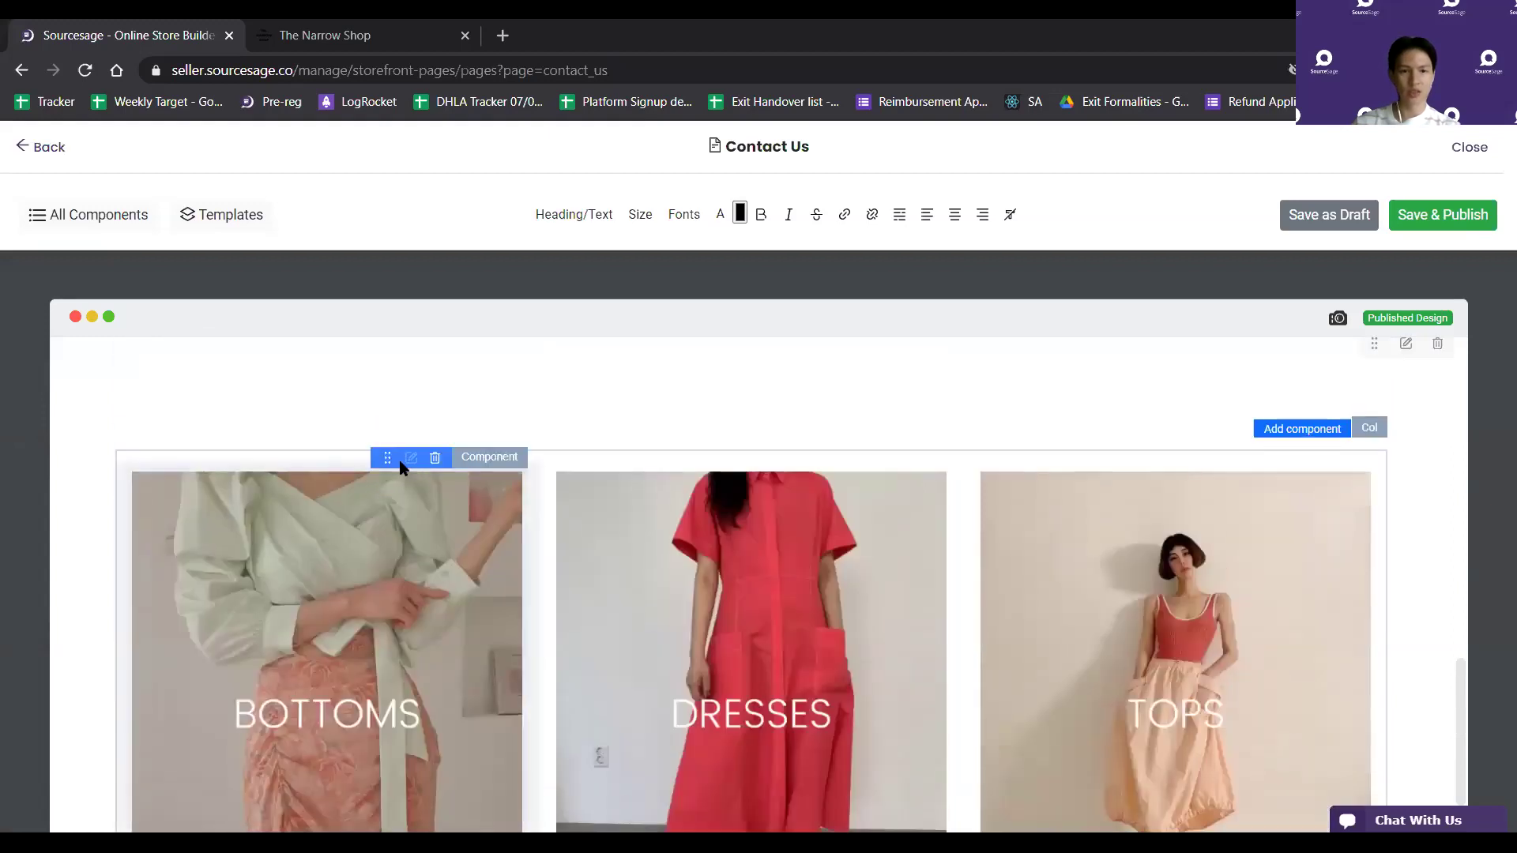
{"action": "left_click", "coordinate": [410, 459]}
{"action": "scroll", "coordinate": [694, 528], "scroll_direction": "down", "scroll_amount": 5}
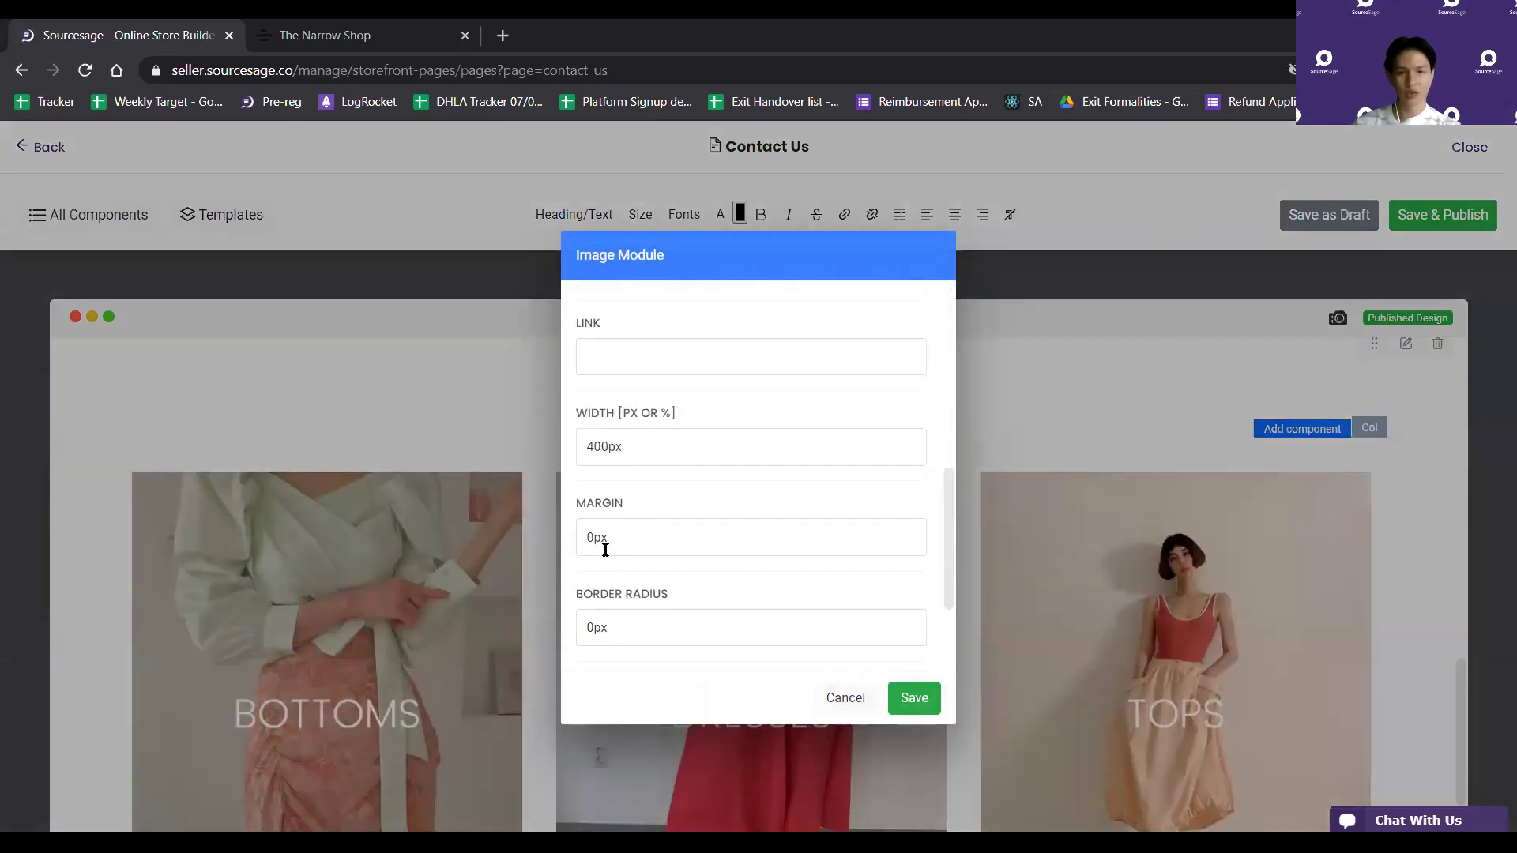
{"action": "left_click", "coordinate": [587, 537]}
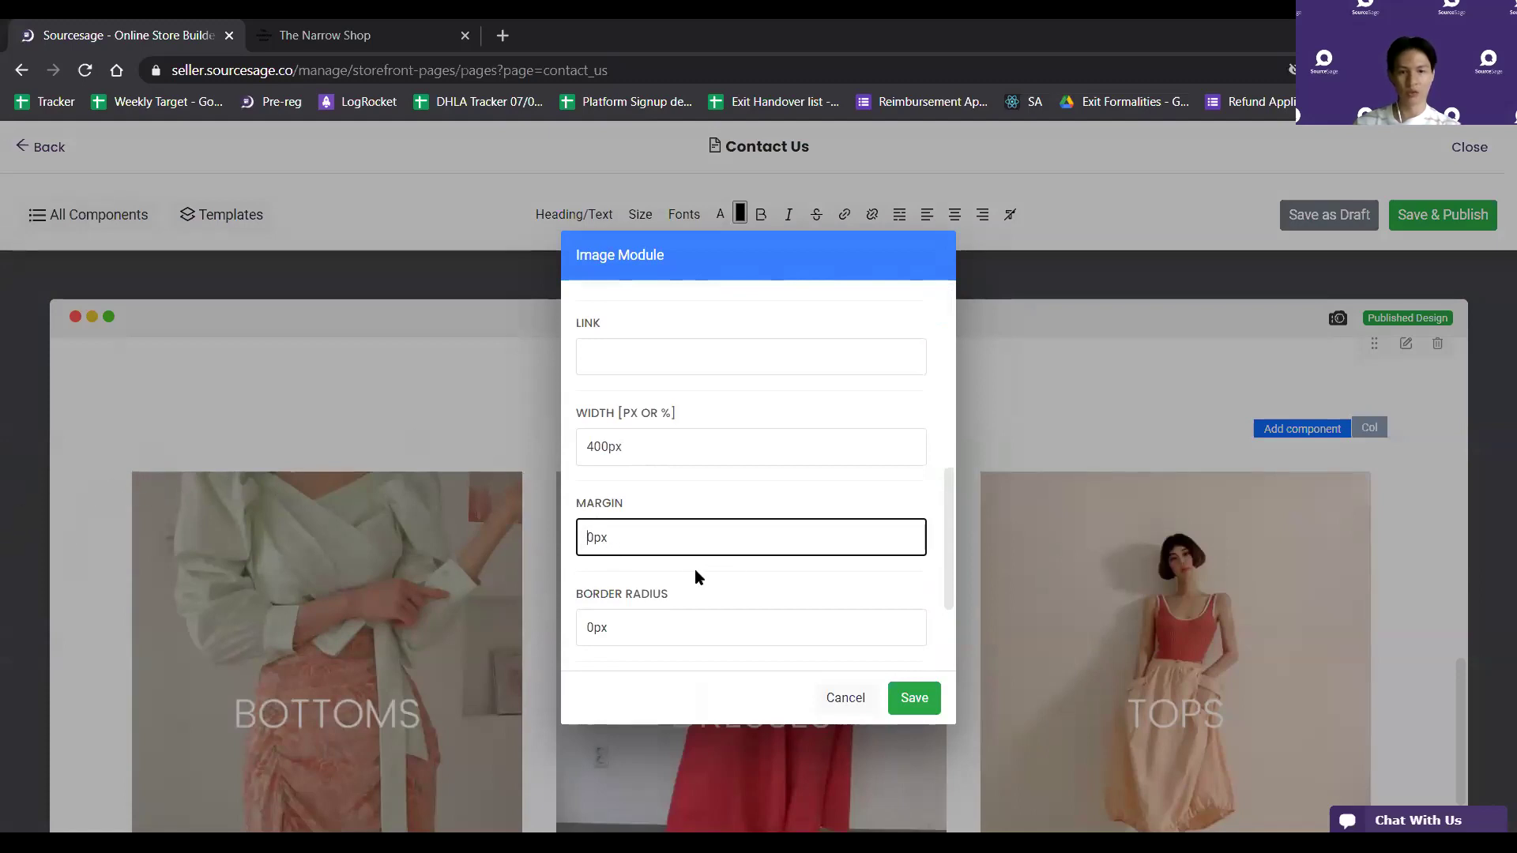
{"action": "scroll", "coordinate": [698, 577], "scroll_direction": "down", "scroll_amount": 1}
{"action": "left_click", "coordinate": [666, 543]}
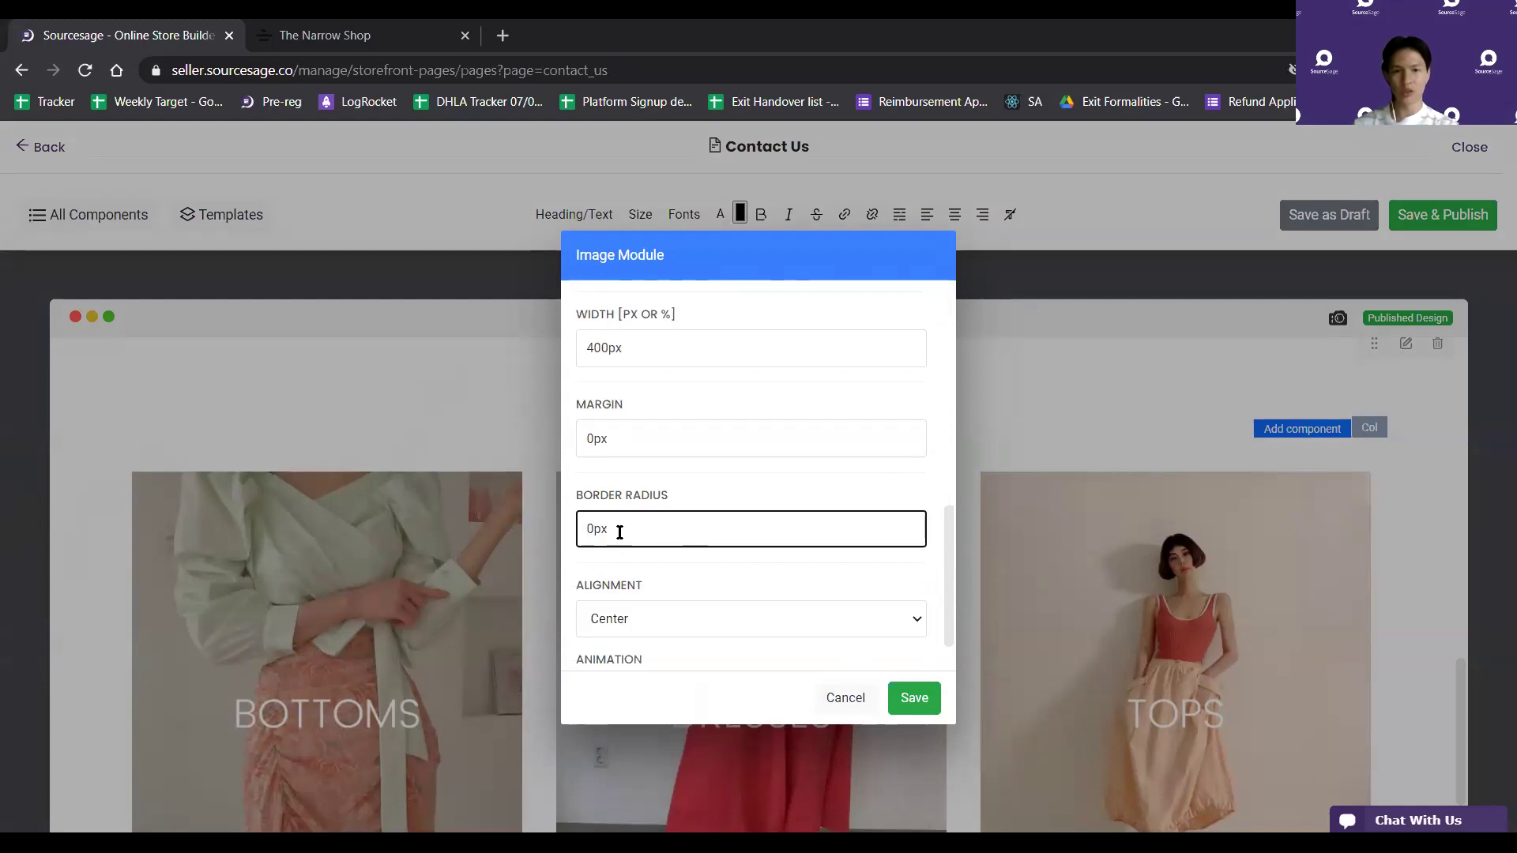
{"action": "left_click", "coordinate": [912, 696]}
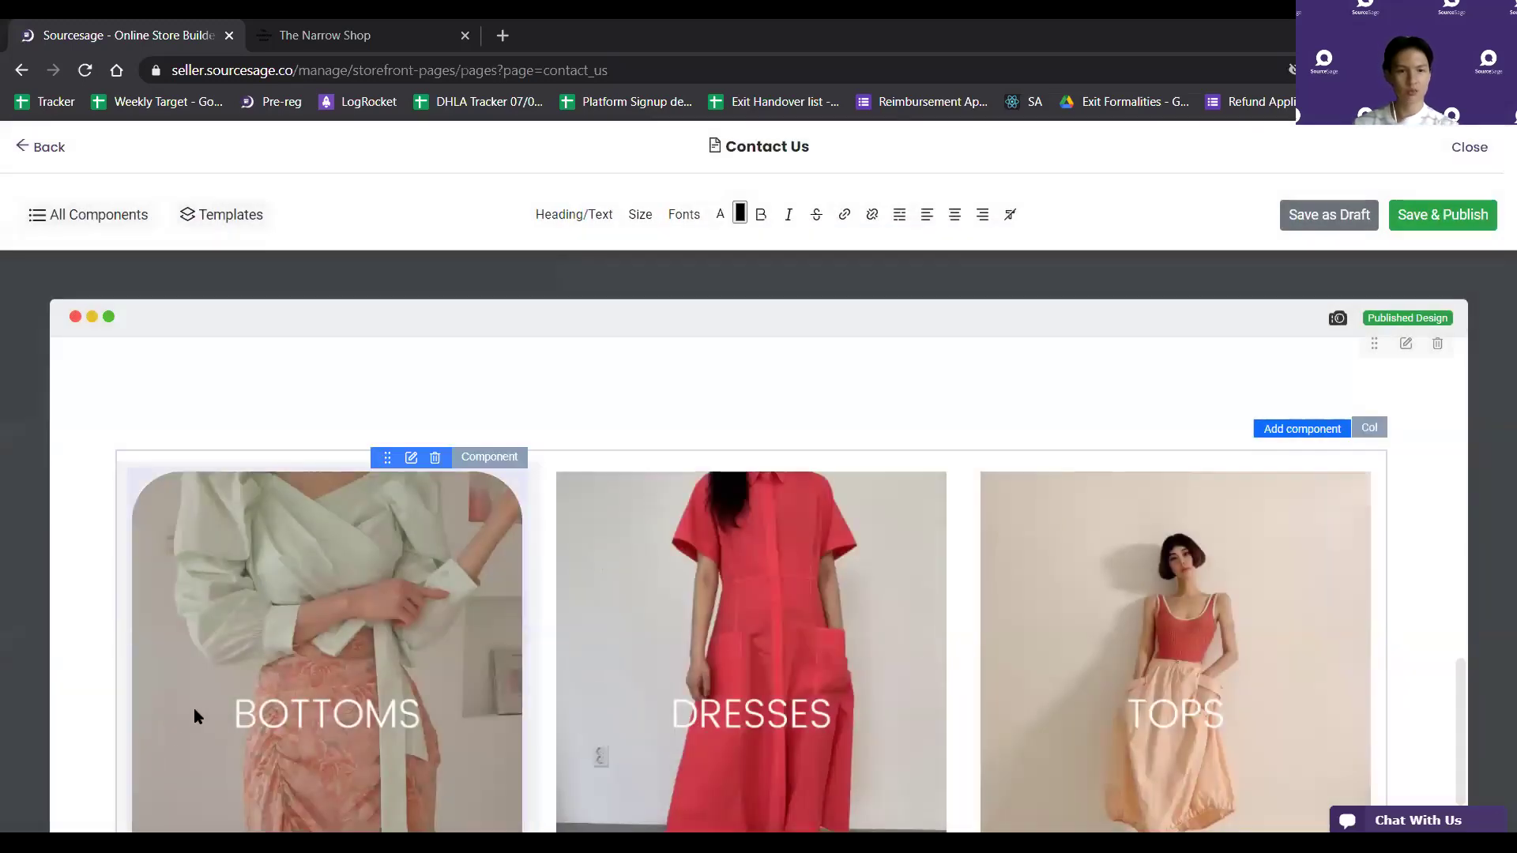
{"action": "scroll", "coordinate": [192, 707], "scroll_direction": "down", "scroll_amount": 3}
{"action": "scroll", "coordinate": [487, 450], "scroll_direction": "up", "scroll_amount": 1}
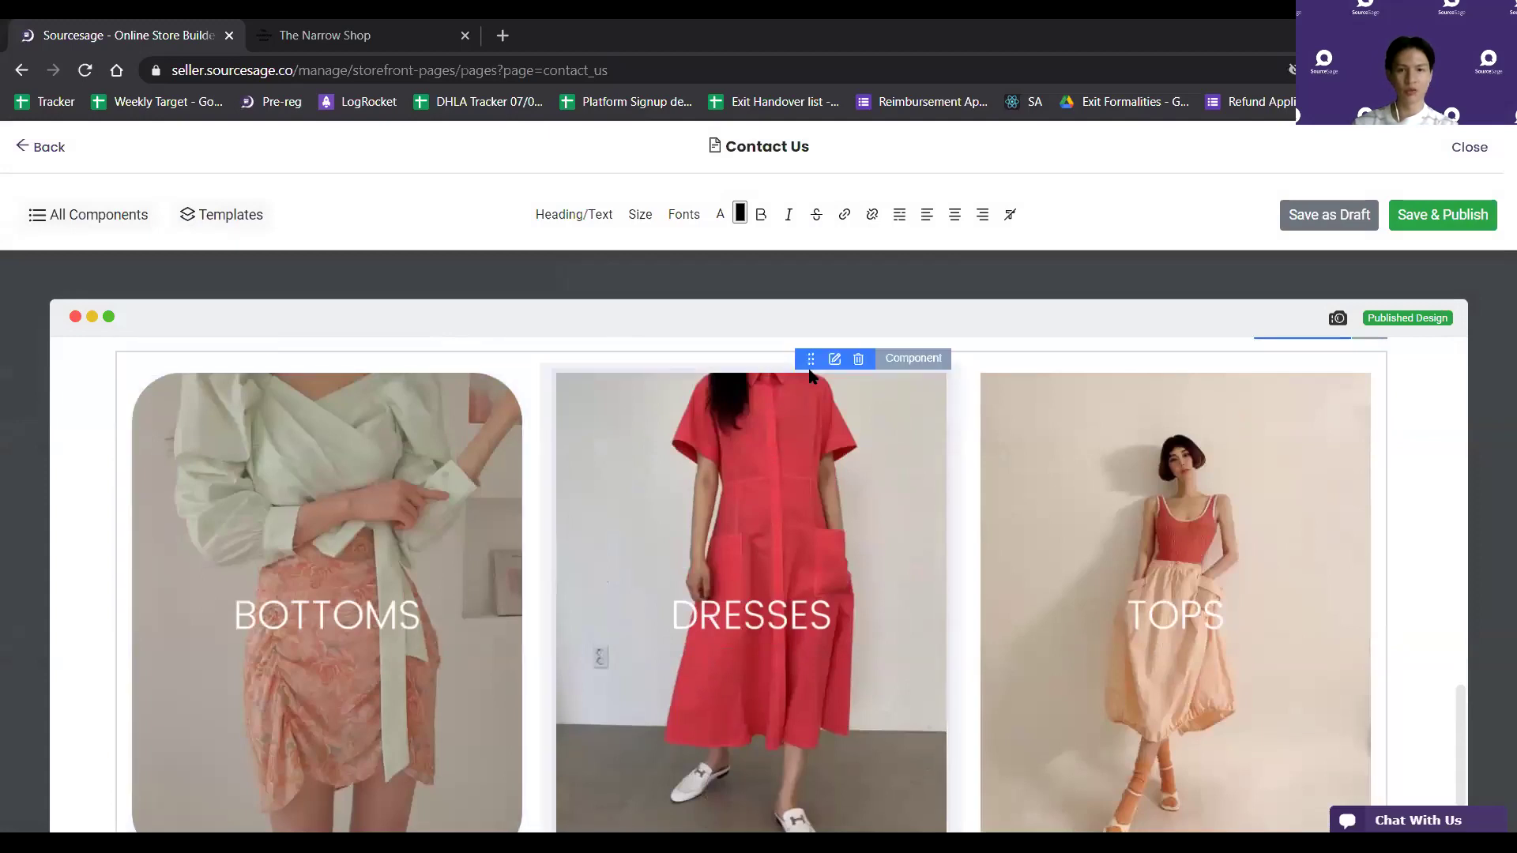
Round the Dresses image's corners by increasing its border radius, and save the image component
{"action": "left_click", "coordinate": [835, 360]}
{"action": "scroll", "coordinate": [822, 464], "scroll_direction": "down", "scroll_amount": 5}
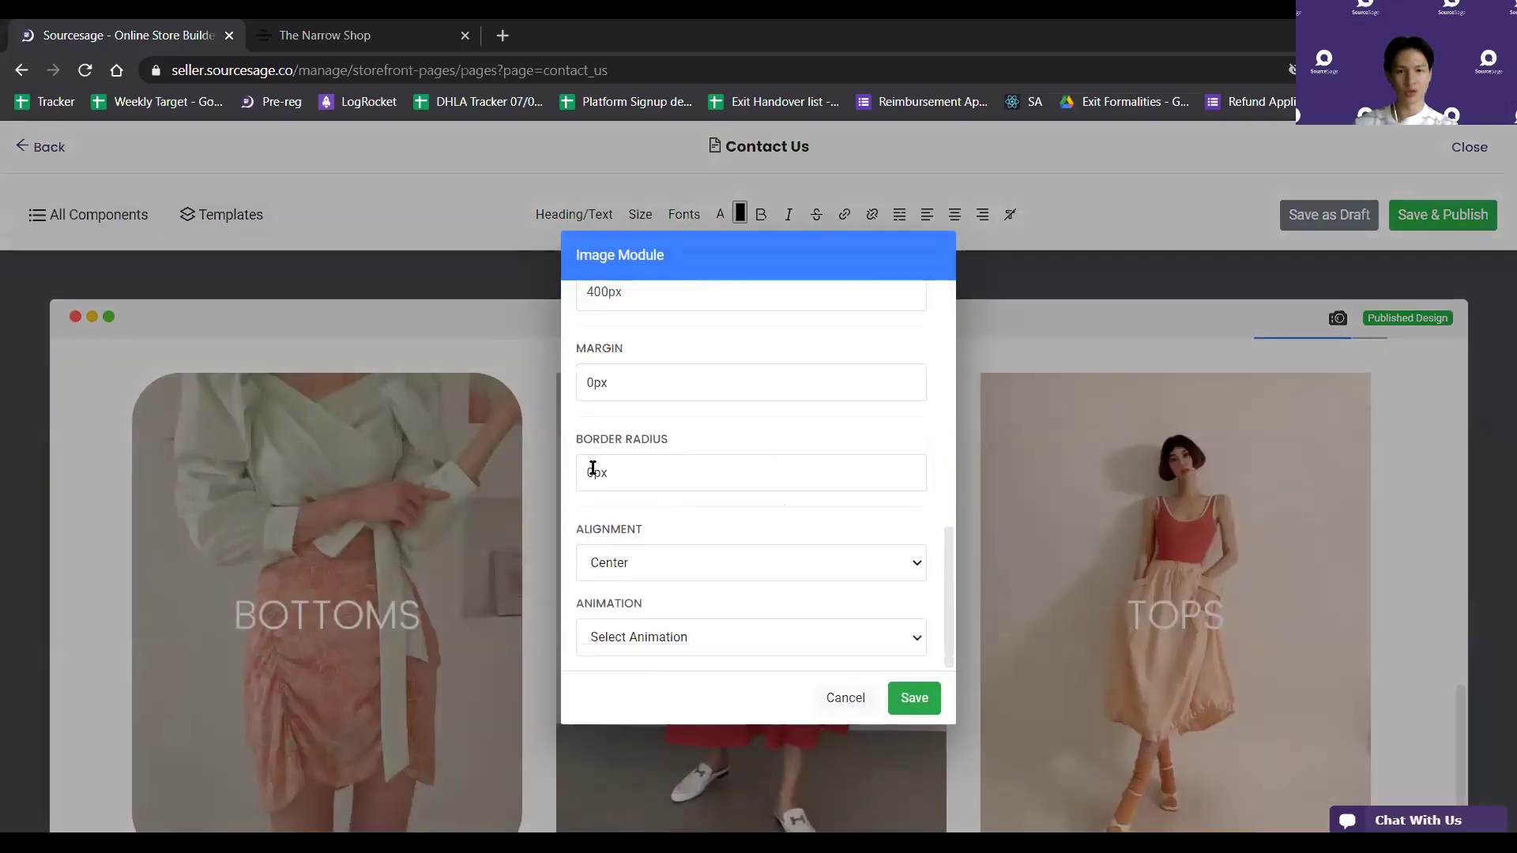
{"action": "left_click", "coordinate": [586, 388]}
{"action": "scroll", "coordinate": [569, 389], "scroll_direction": "up", "scroll_amount": 1}
{"action": "scroll", "coordinate": [613, 522], "scroll_direction": "down", "scroll_amount": 1}
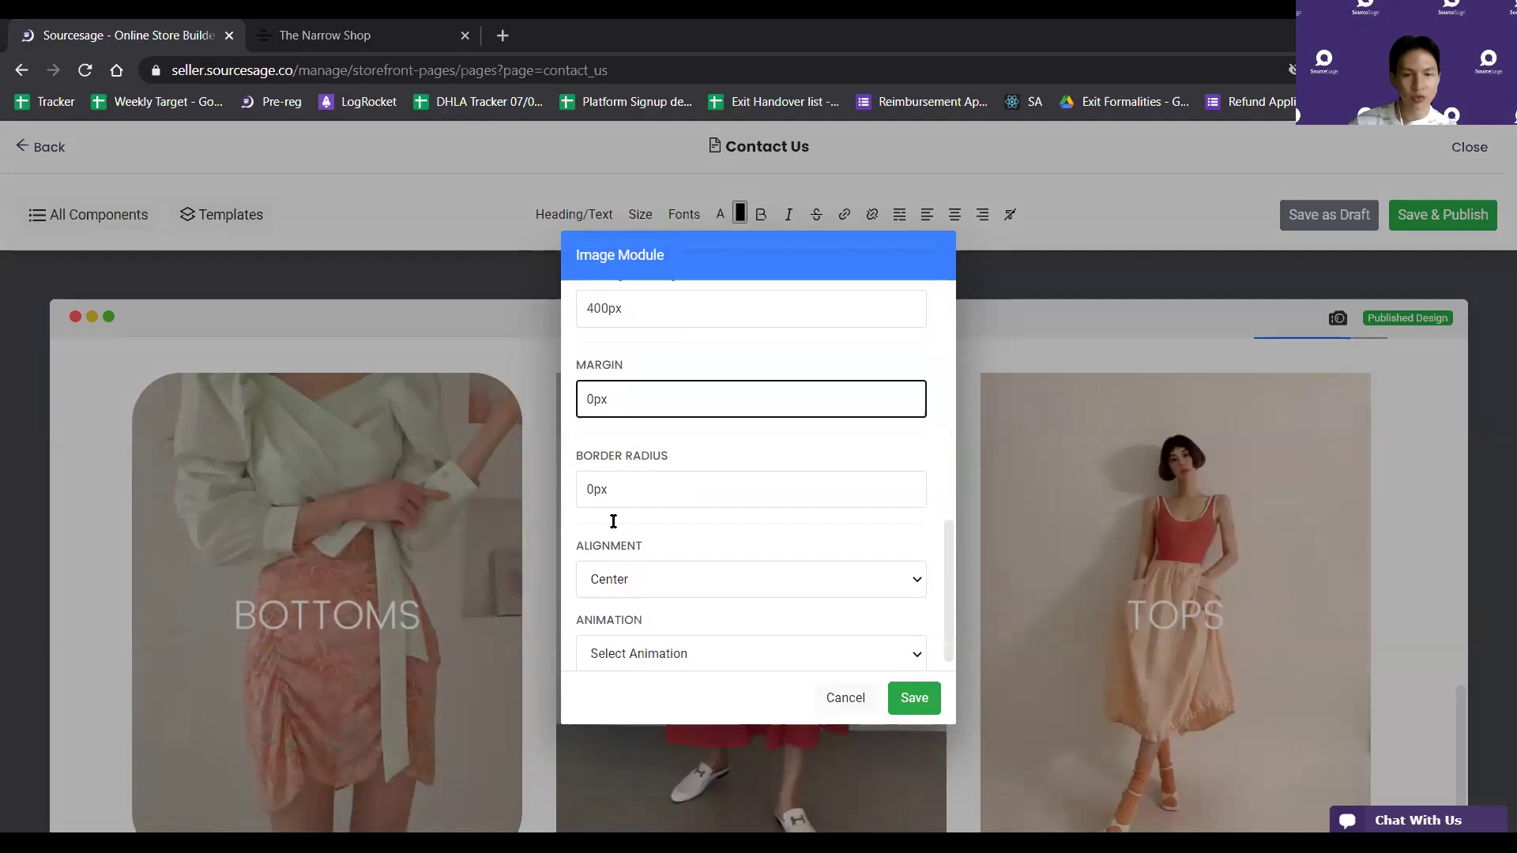
{"action": "left_click", "coordinate": [594, 477]}
{"action": "left_click", "coordinate": [903, 701]}
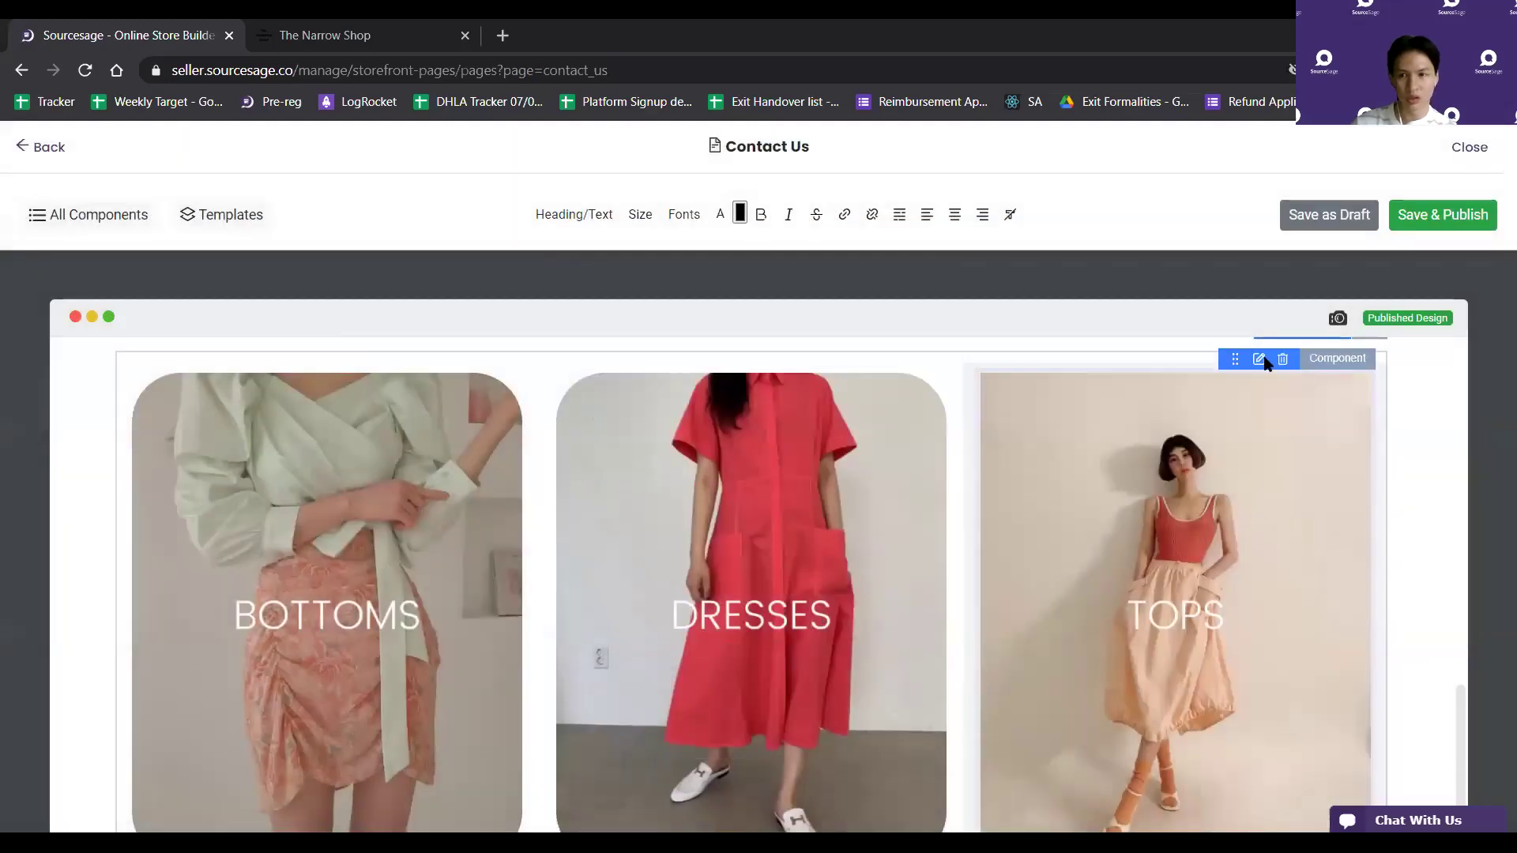
Set the Tops image's border radius to 50px and save the image component
{"action": "left_click", "coordinate": [1260, 360]}
{"action": "scroll", "coordinate": [632, 474], "scroll_direction": "down", "scroll_amount": 2}
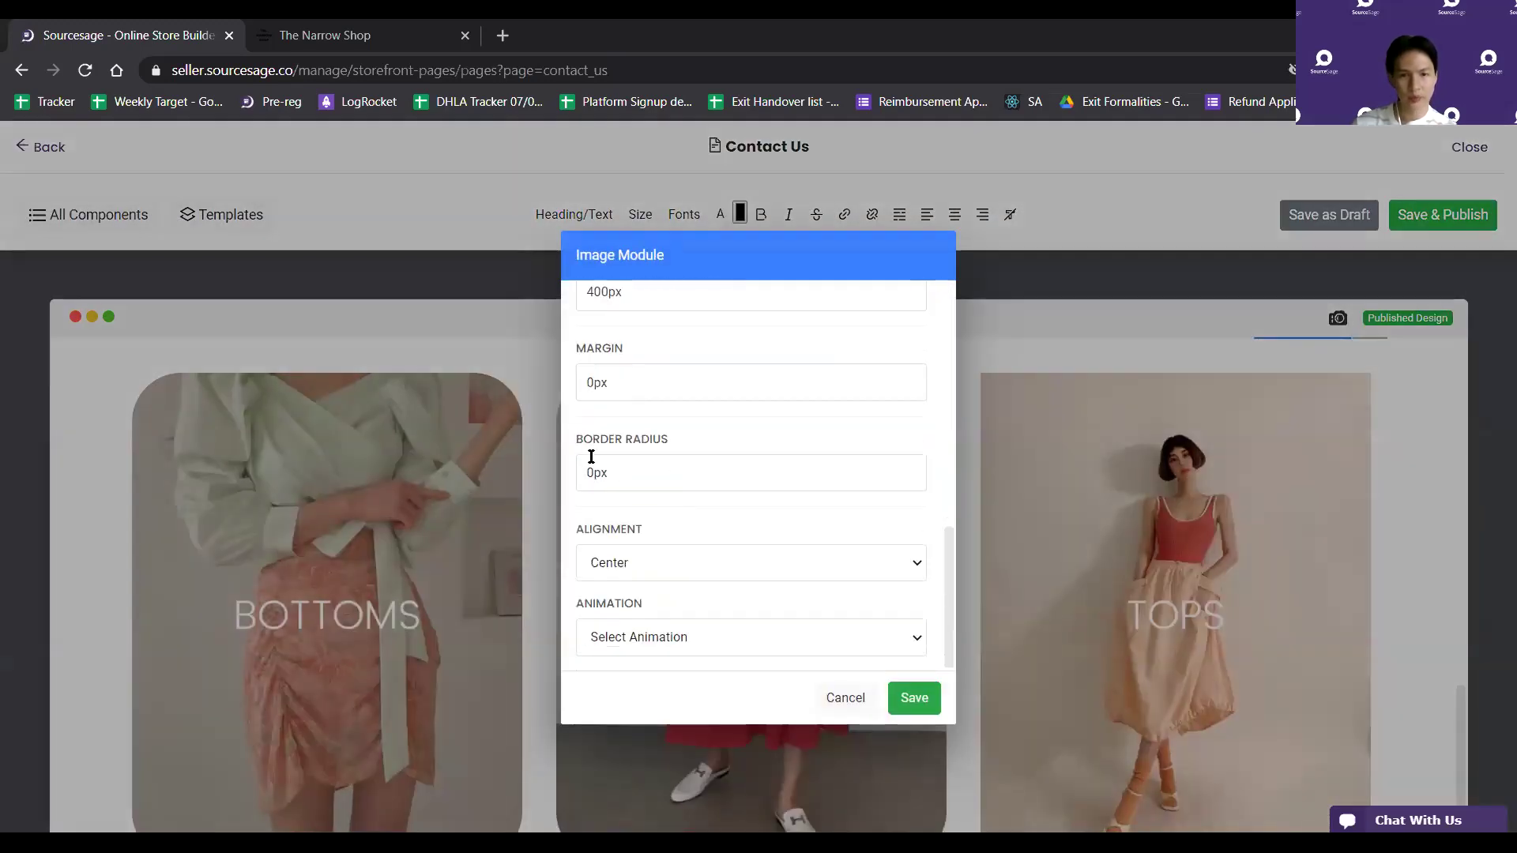
{"action": "left_click", "coordinate": [594, 473]}
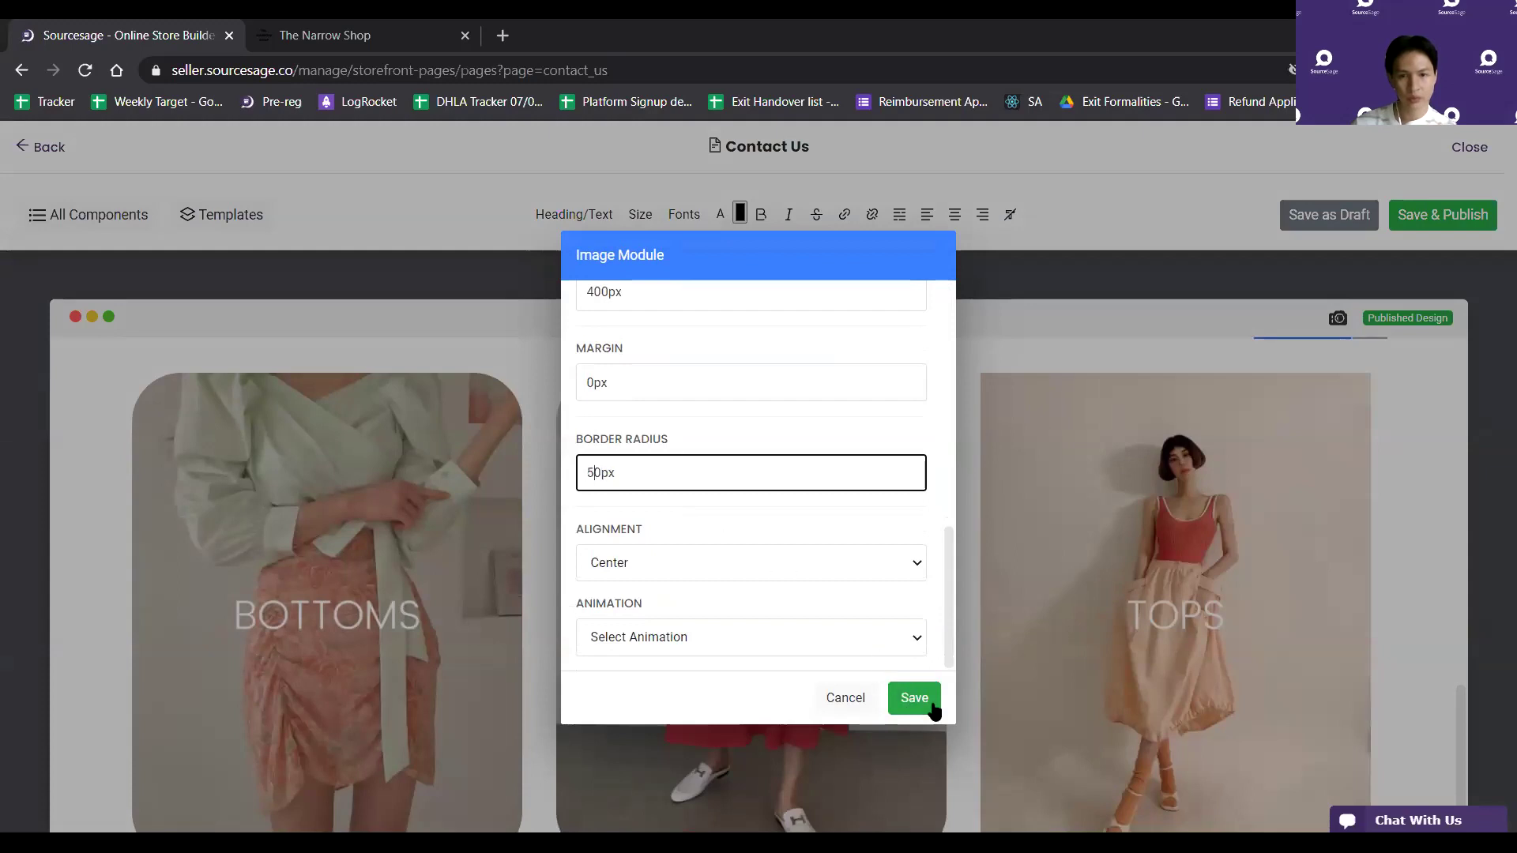
{"action": "type", "text": "5"}
{"action": "left_click", "coordinate": [914, 699]}
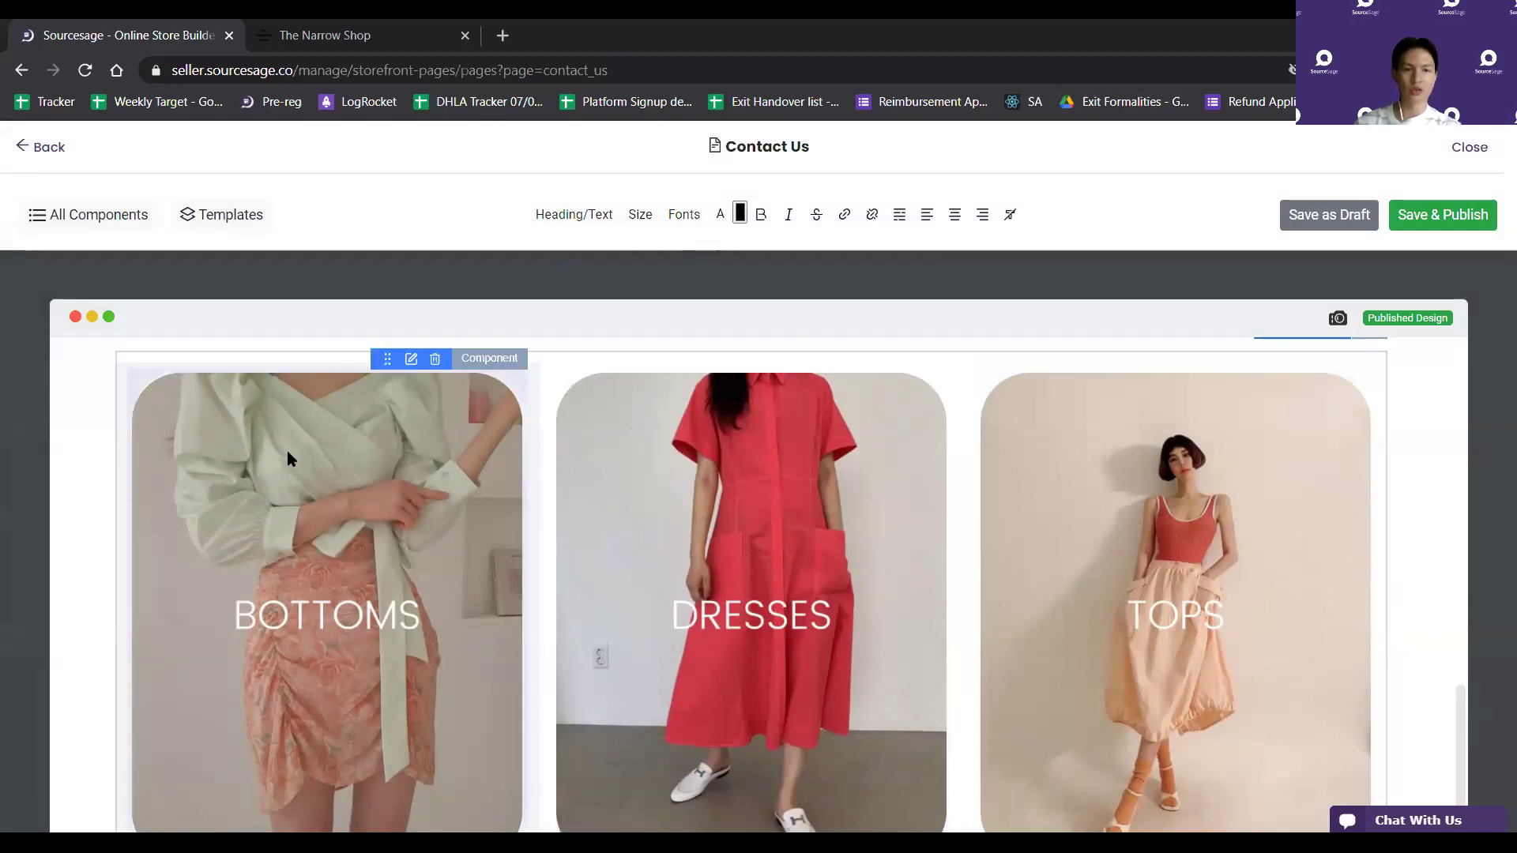
Open the Bags category on The Narrow Shop site, copy its page URL and return to the Contact Us page editor
{"action": "left_click", "coordinate": [325, 34]}
{"action": "scroll", "coordinate": [1102, 465], "scroll_direction": "up", "scroll_amount": 8}
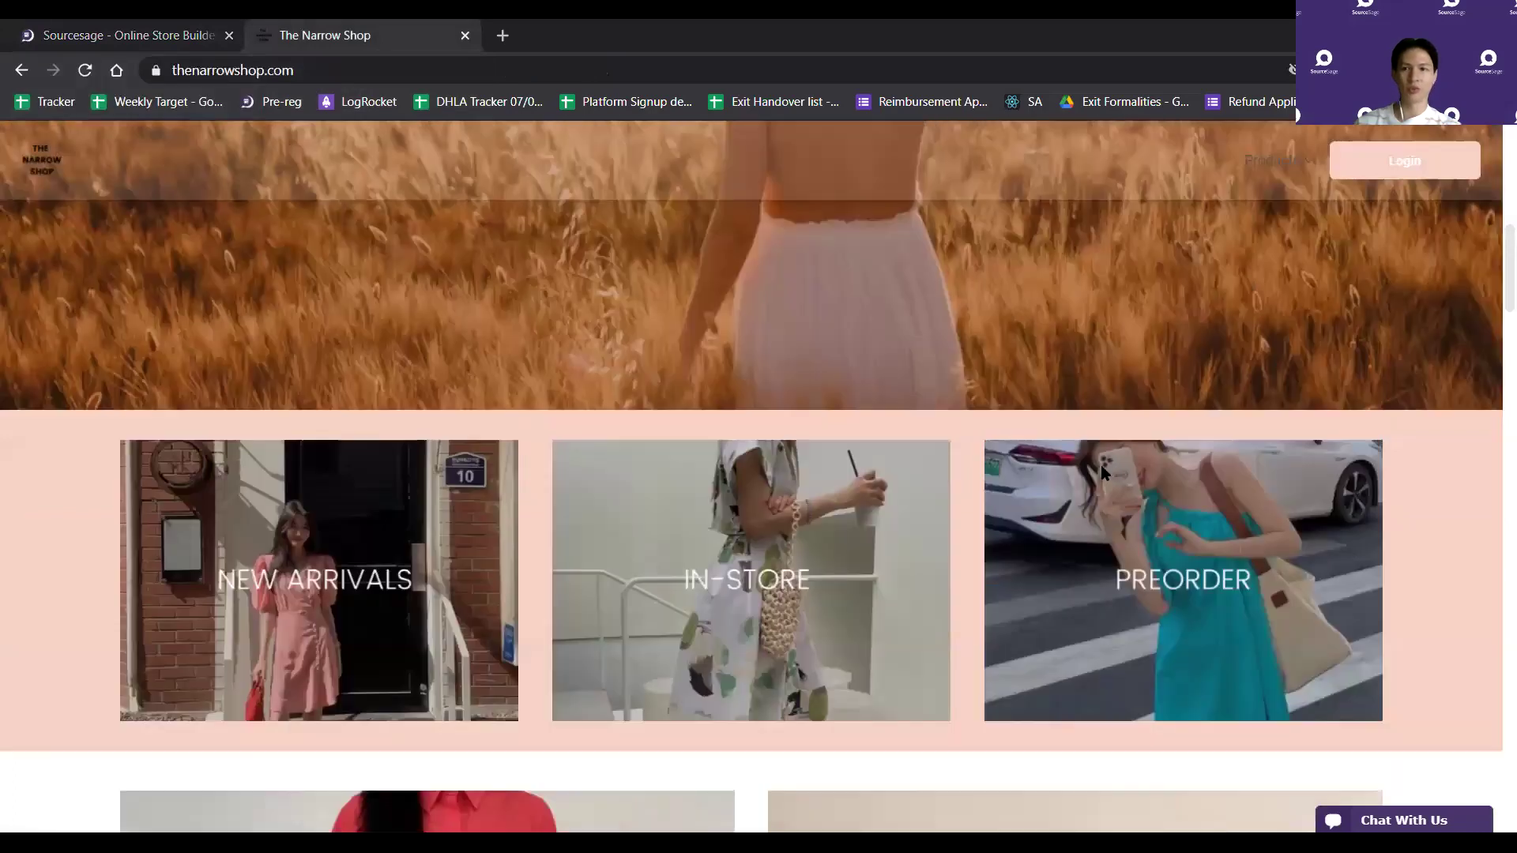
{"action": "left_click", "coordinate": [1282, 163]}
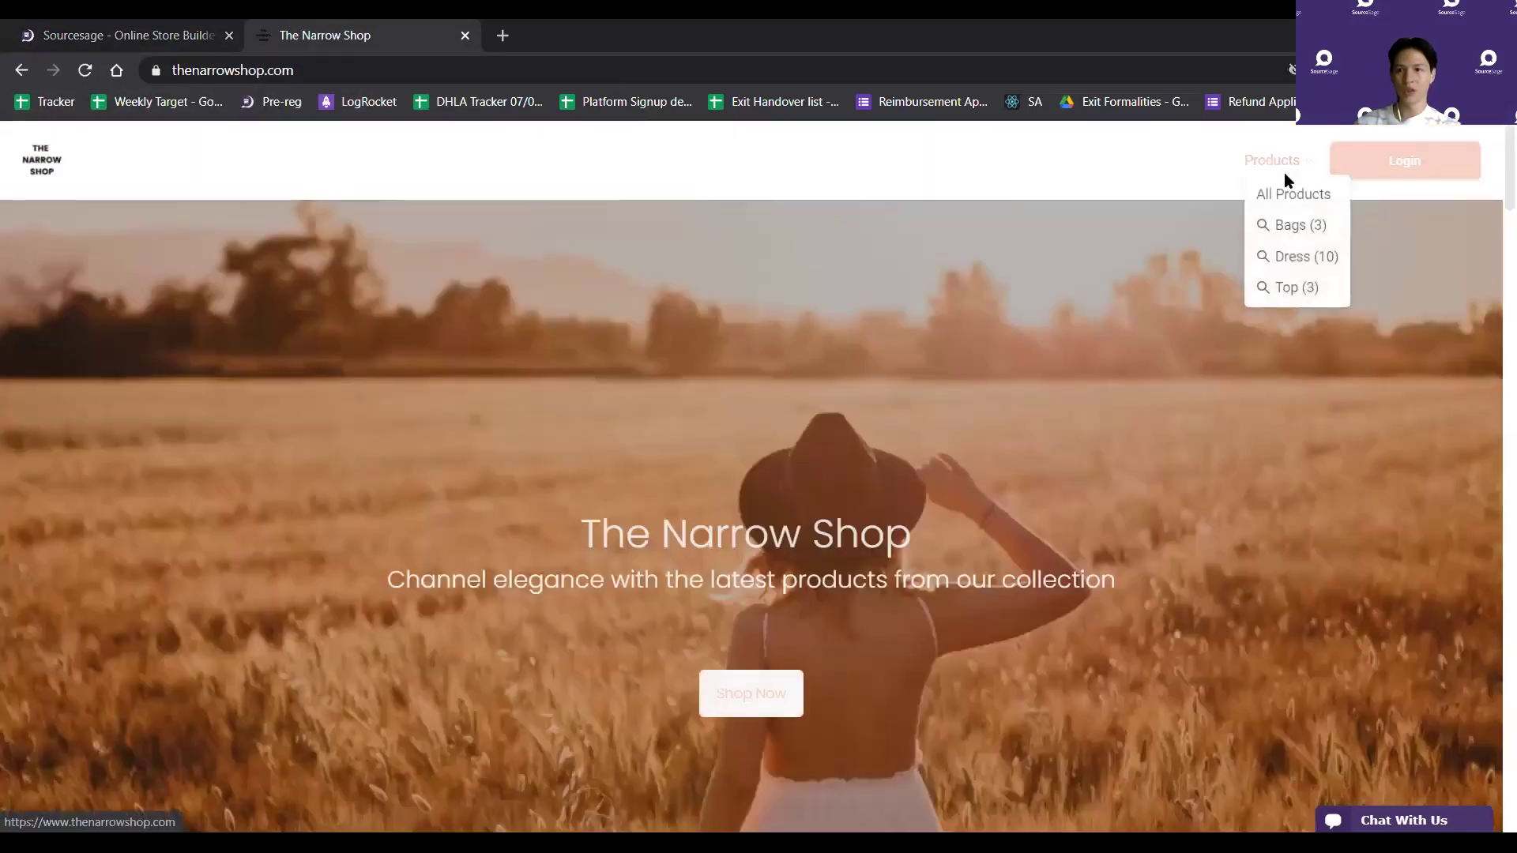
{"action": "left_click", "coordinate": [1293, 227]}
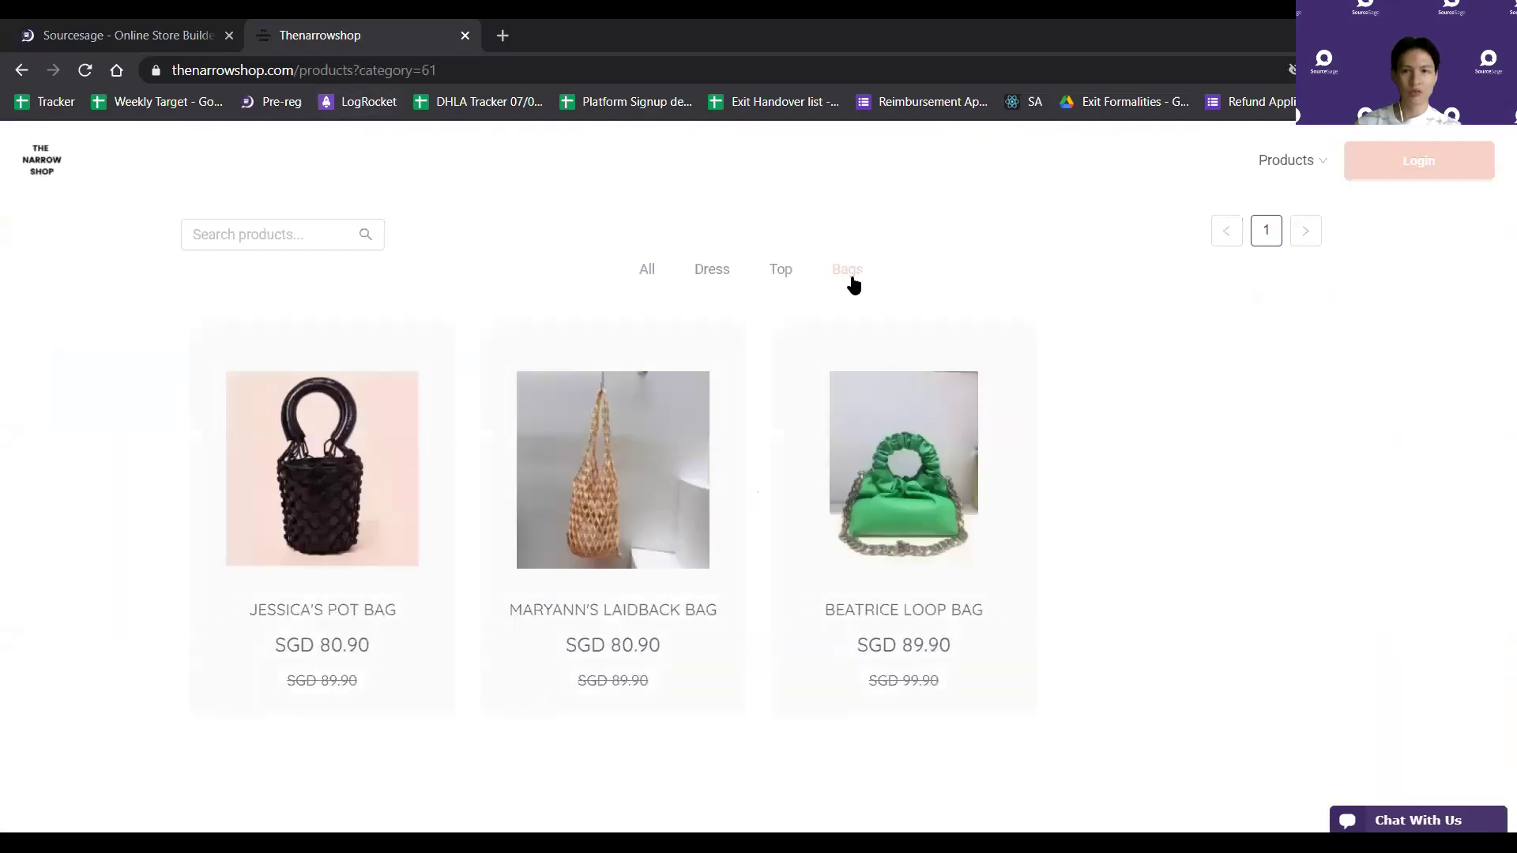
{"action": "left_click", "coordinate": [388, 71]}
{"action": "key", "text": "ctrl+c"}
{"action": "left_click", "coordinate": [148, 35]}
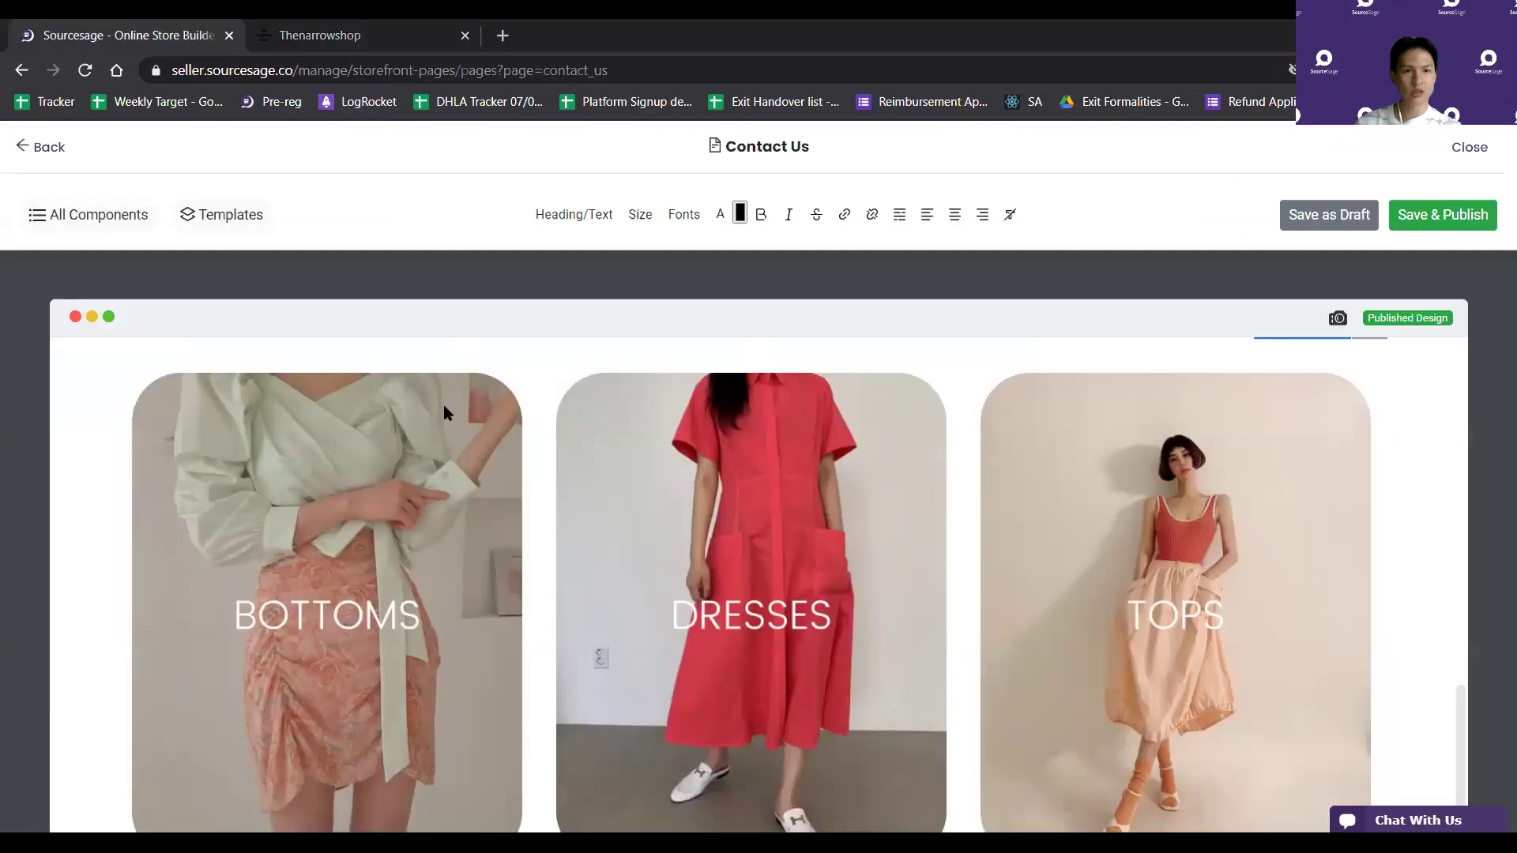
{"action": "left_click", "coordinate": [407, 362]}
{"action": "scroll", "coordinate": [700, 575], "scroll_direction": "down", "scroll_amount": 5}
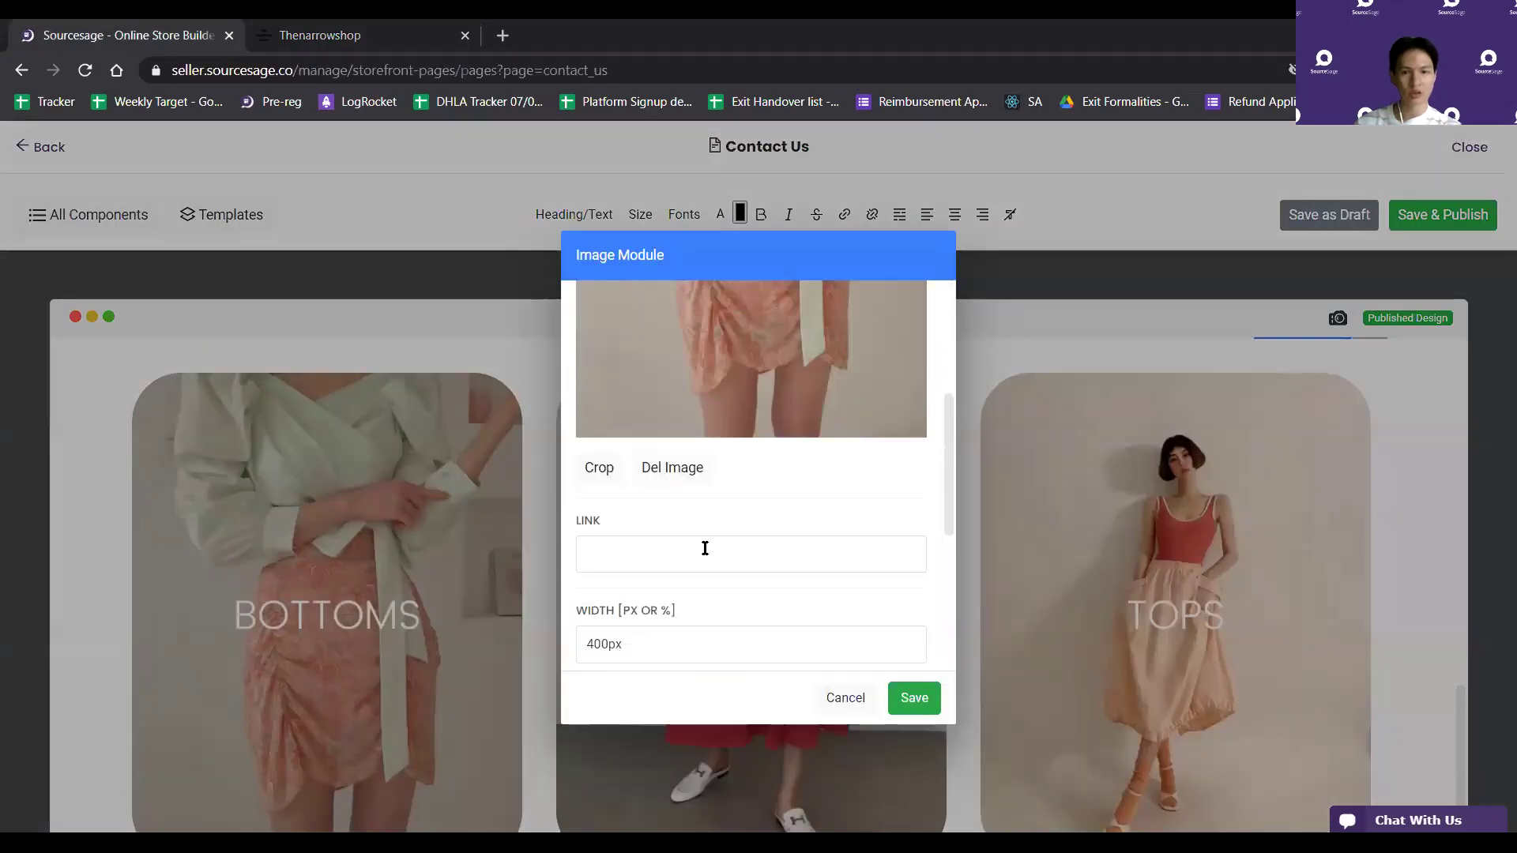
{"action": "left_click", "coordinate": [654, 559]}
{"action": "key", "text": "ctrl+v"}
{"action": "left_click", "coordinate": [914, 697]}
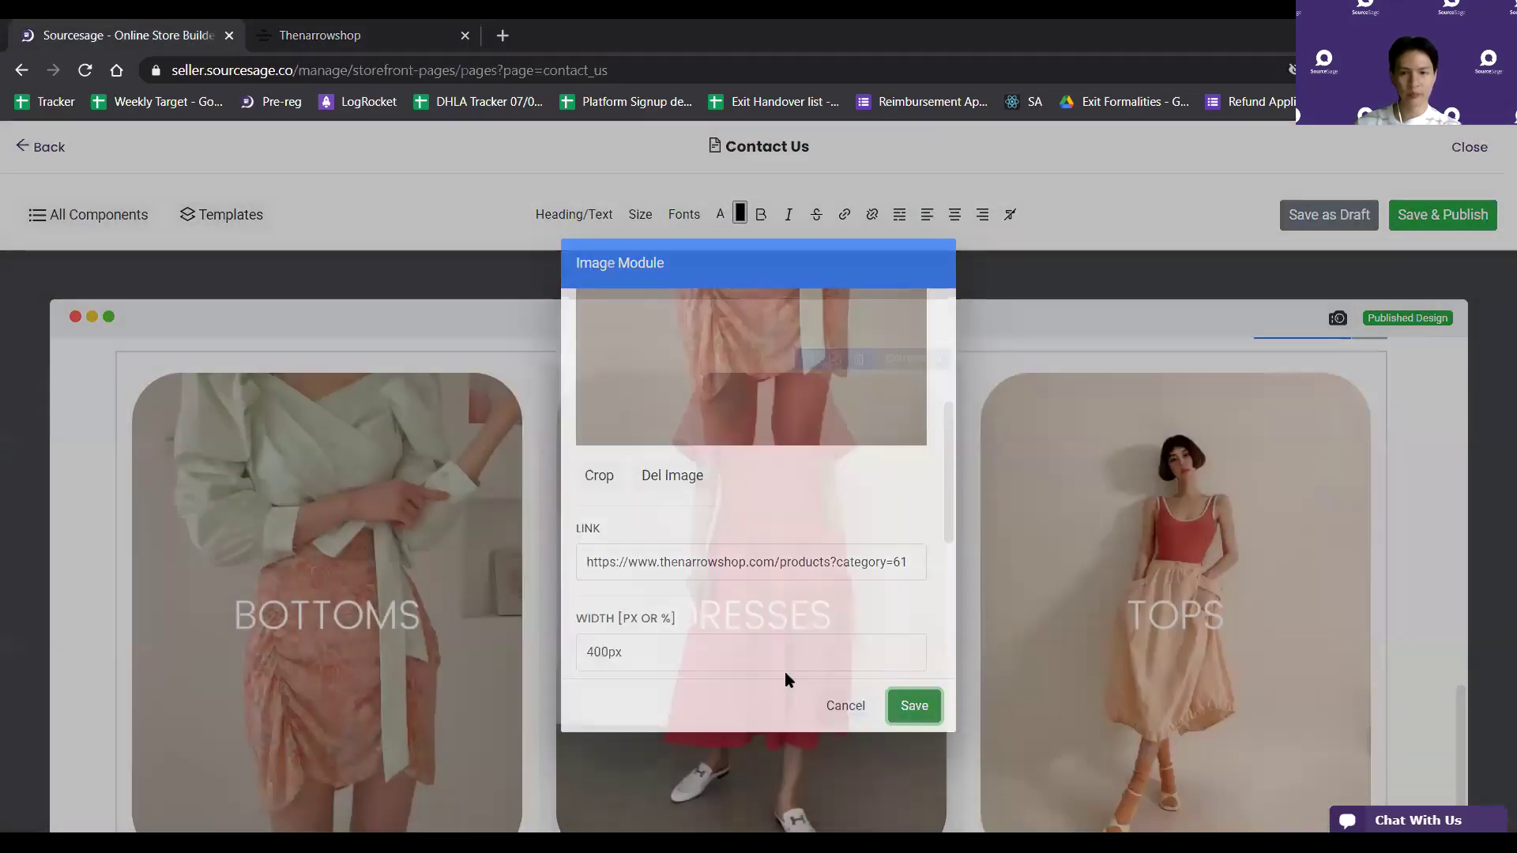
Open the Dress category on The Narrow Shop site, copy its page URL and return to the page editor
{"action": "left_click", "coordinate": [322, 33]}
{"action": "left_click", "coordinate": [707, 272]}
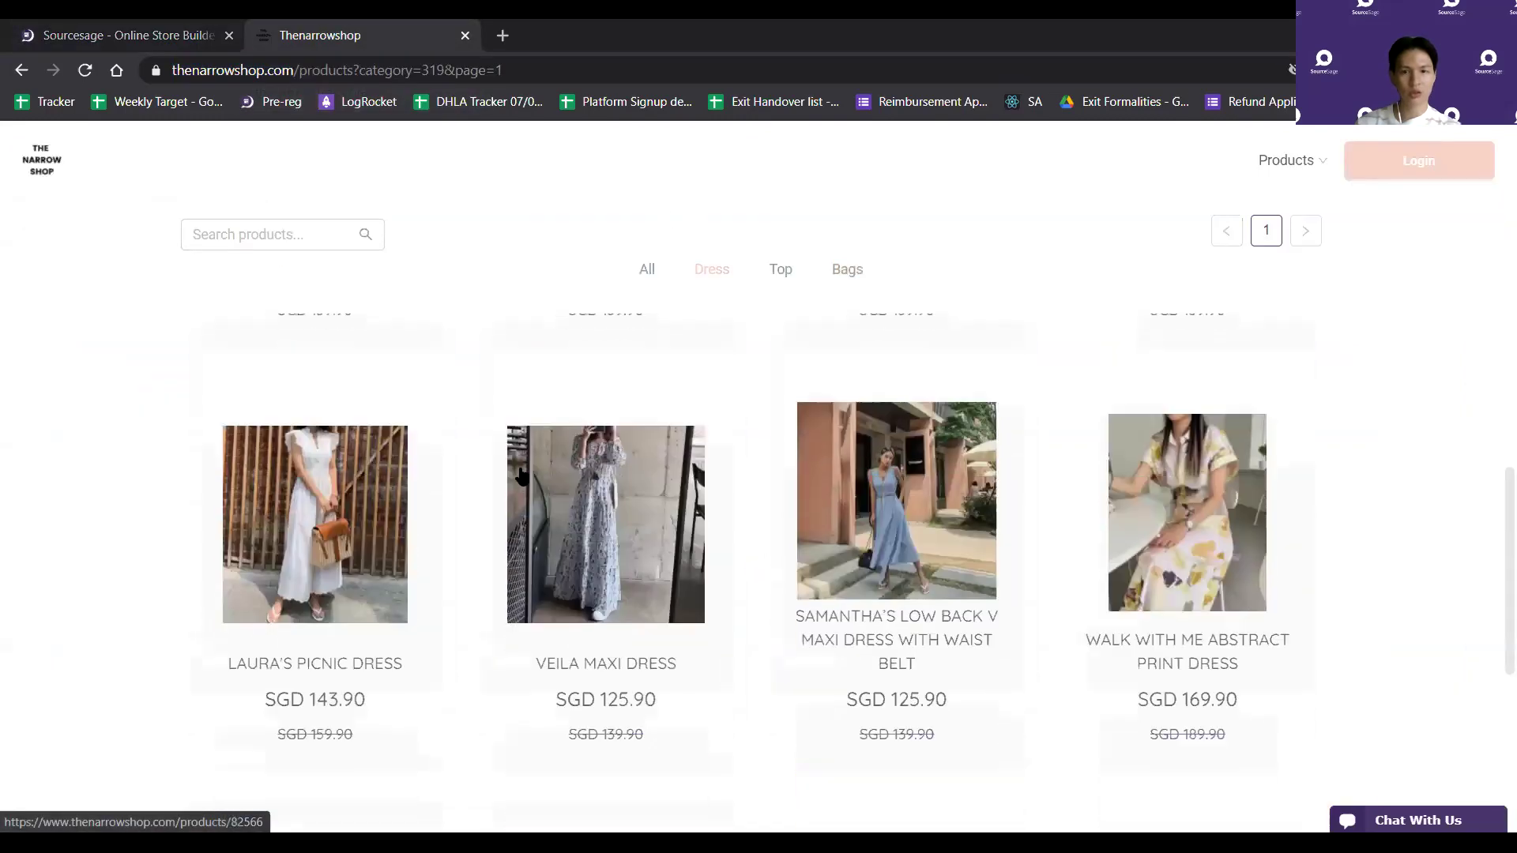
{"action": "key", "text": "ctrl+l"}
{"action": "key", "text": "ctrl+c"}
{"action": "key", "text": "ctrl+shift+Tab"}
{"action": "scroll", "coordinate": [816, 490], "scroll_direction": "down", "scroll_amount": 3}
{"action": "scroll", "coordinate": [833, 395], "scroll_direction": "up", "scroll_amount": 3}
{"action": "left_click", "coordinate": [835, 361]}
{"action": "scroll", "coordinate": [752, 515], "scroll_direction": "down", "scroll_amount": 3}
{"action": "left_click", "coordinate": [640, 464]}
{"action": "key", "text": "ctrl+v"}
{"action": "left_click", "coordinate": [911, 697]}
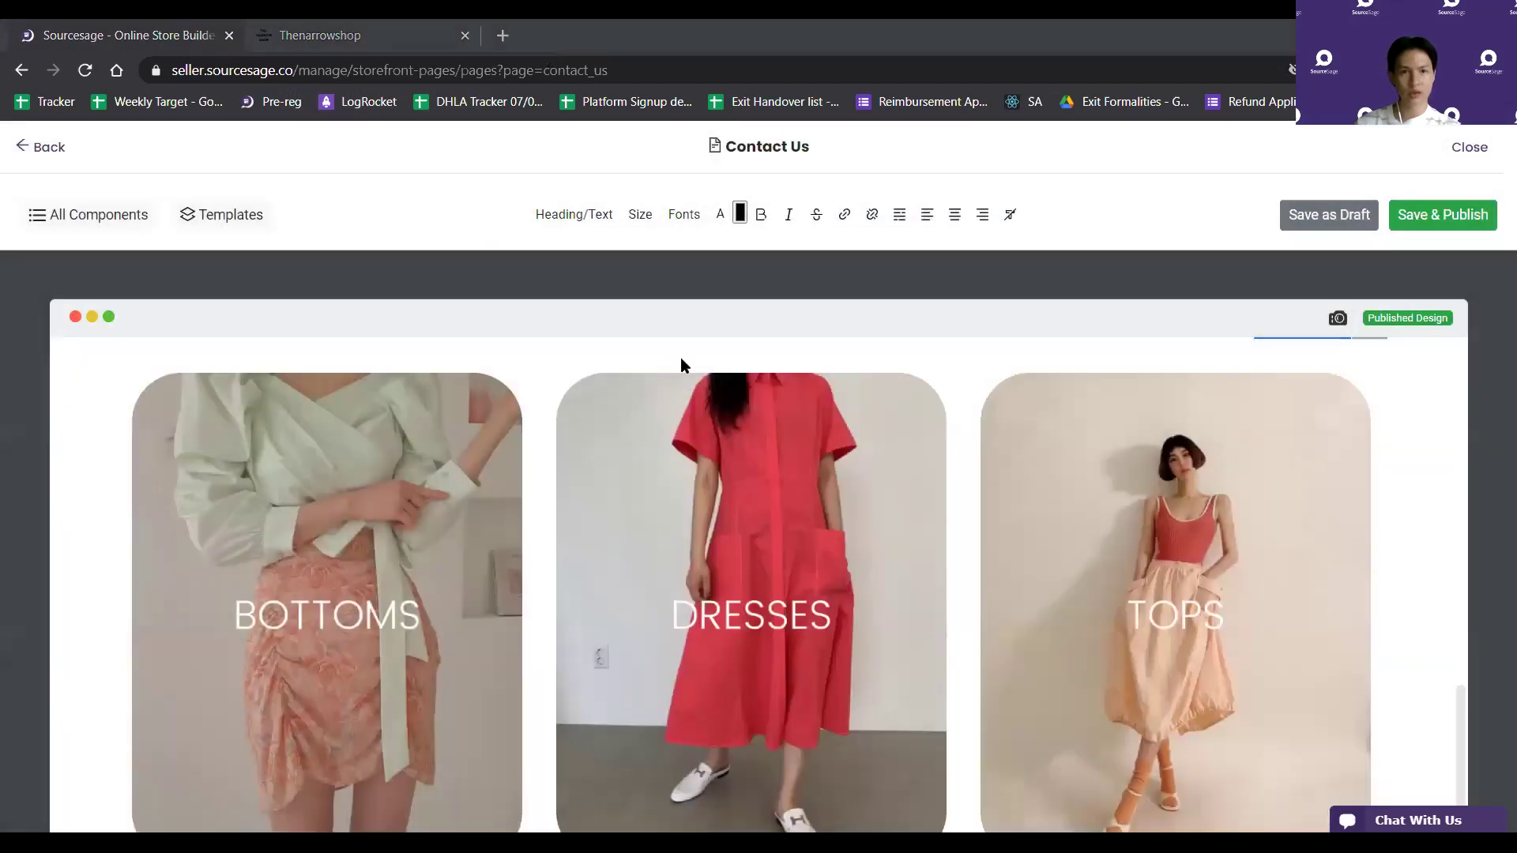
Open the Top category on The Narrow Shop site, copy its page URL and return to the page editor
{"action": "key", "text": "ctrl+Tab"}
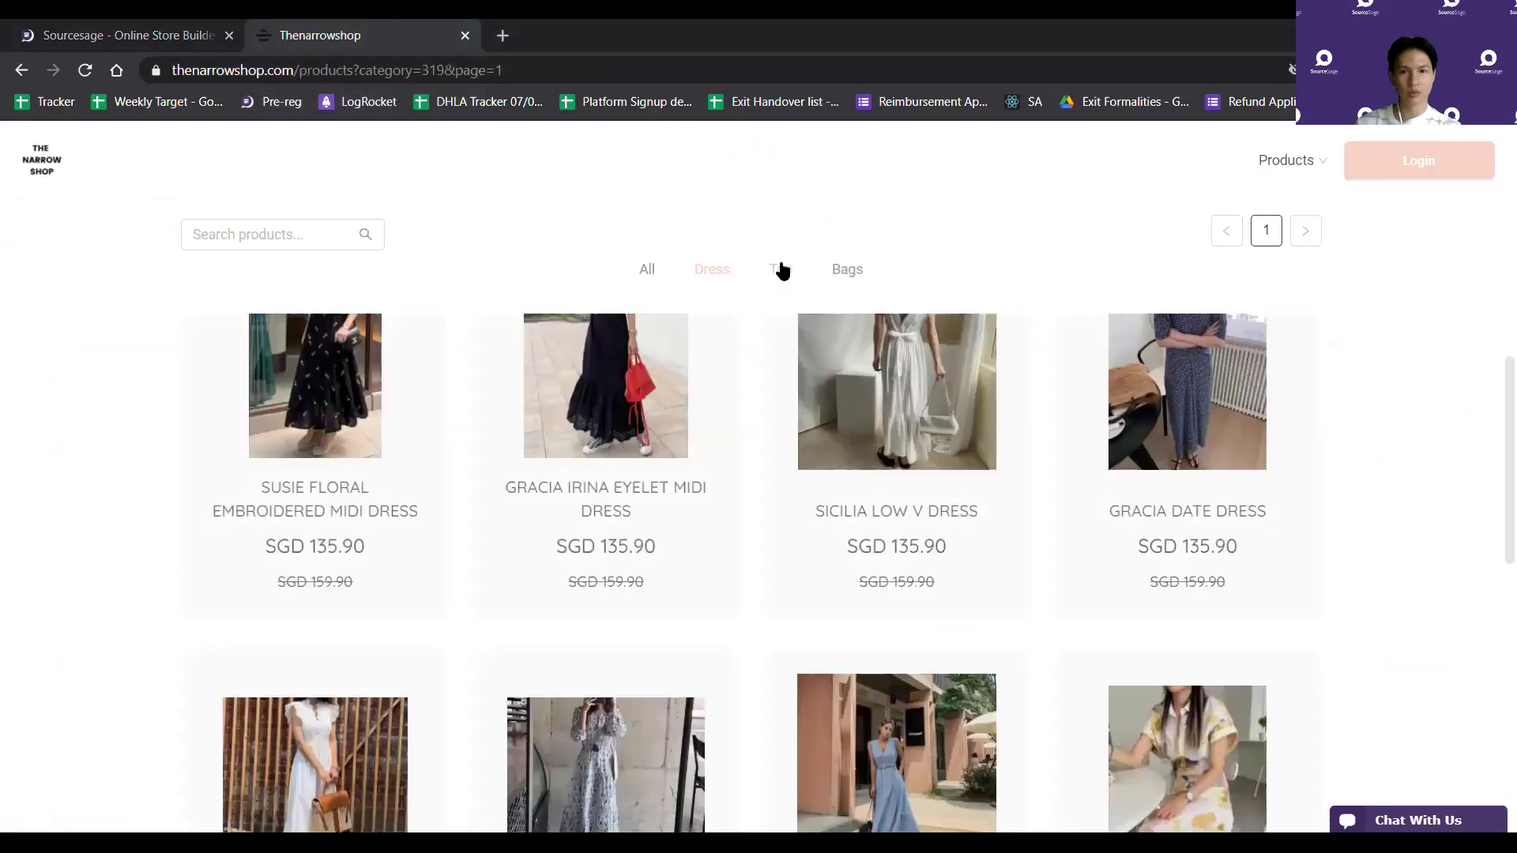
{"action": "left_click", "coordinate": [780, 269]}
{"action": "left_click", "coordinate": [340, 75]}
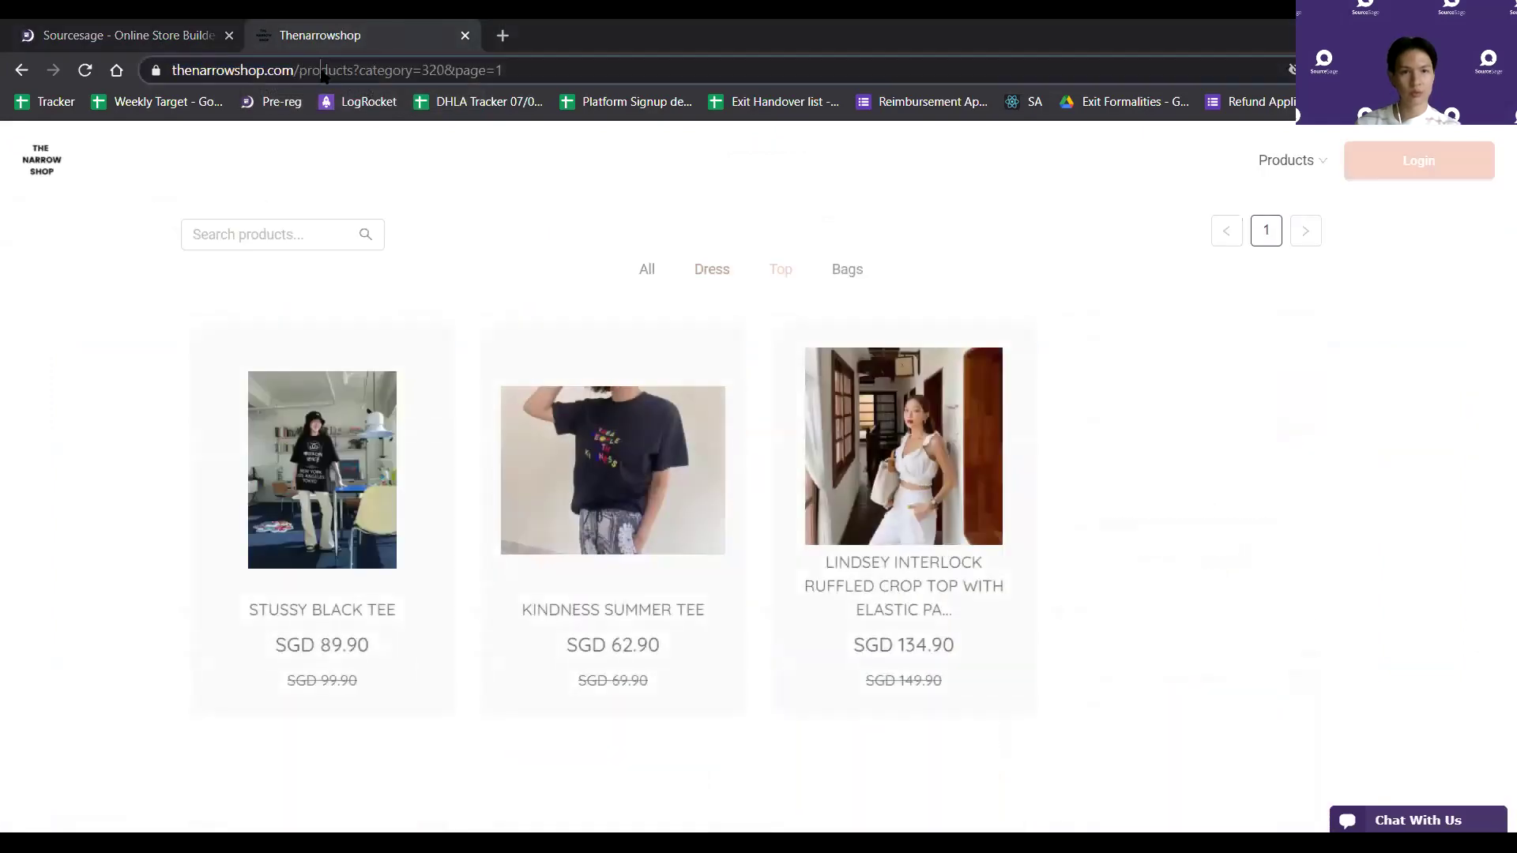
{"action": "left_click", "coordinate": [126, 35]}
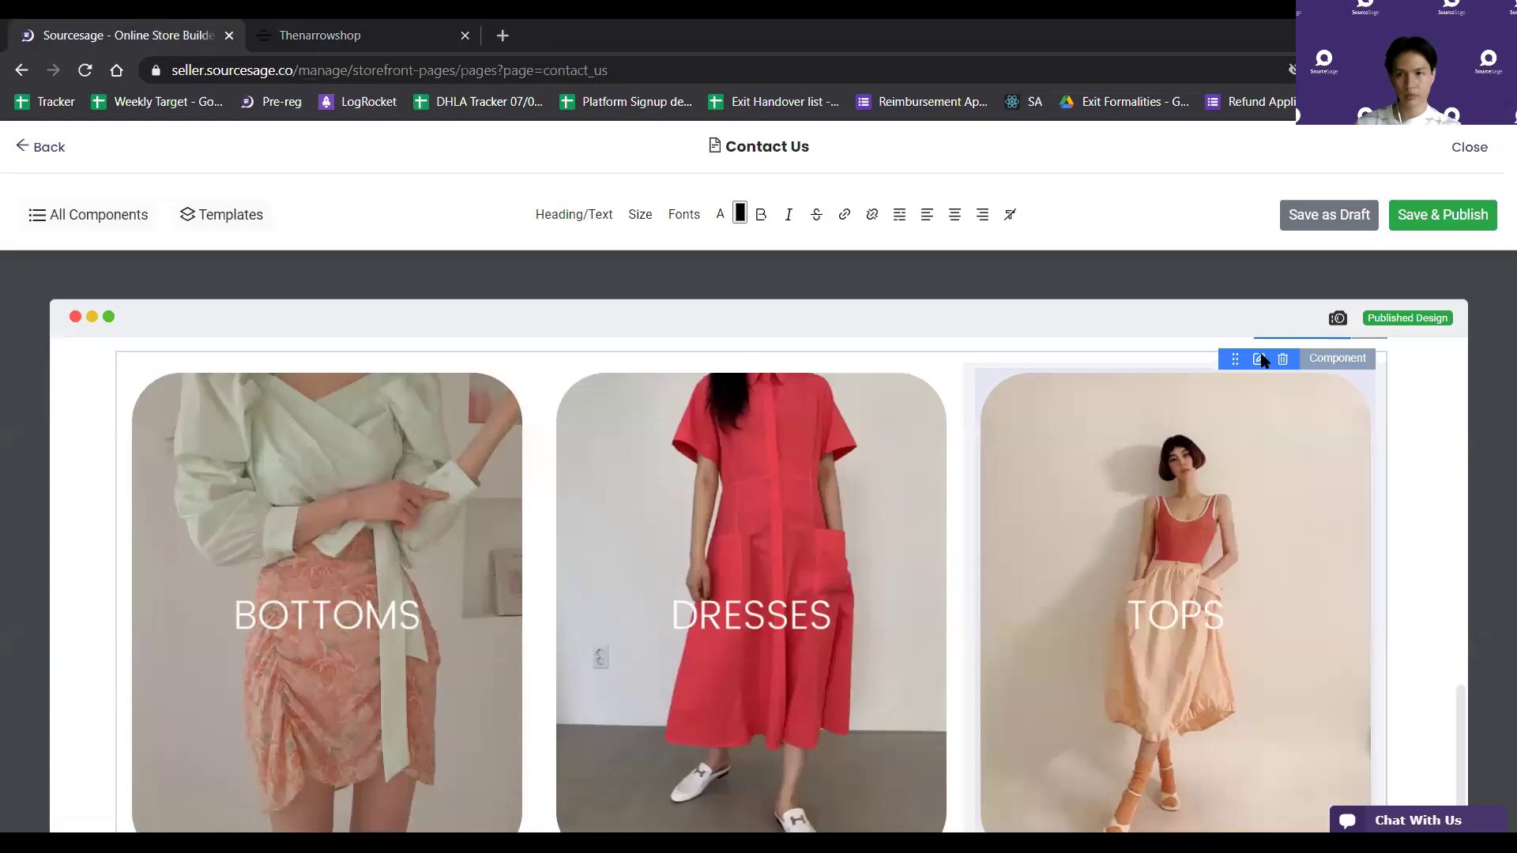
{"action": "left_click", "coordinate": [1259, 360]}
{"action": "scroll", "coordinate": [721, 609], "scroll_direction": "down", "scroll_amount": 5}
{"action": "left_click", "coordinate": [656, 553]}
{"action": "key", "text": "ctrl+v"}
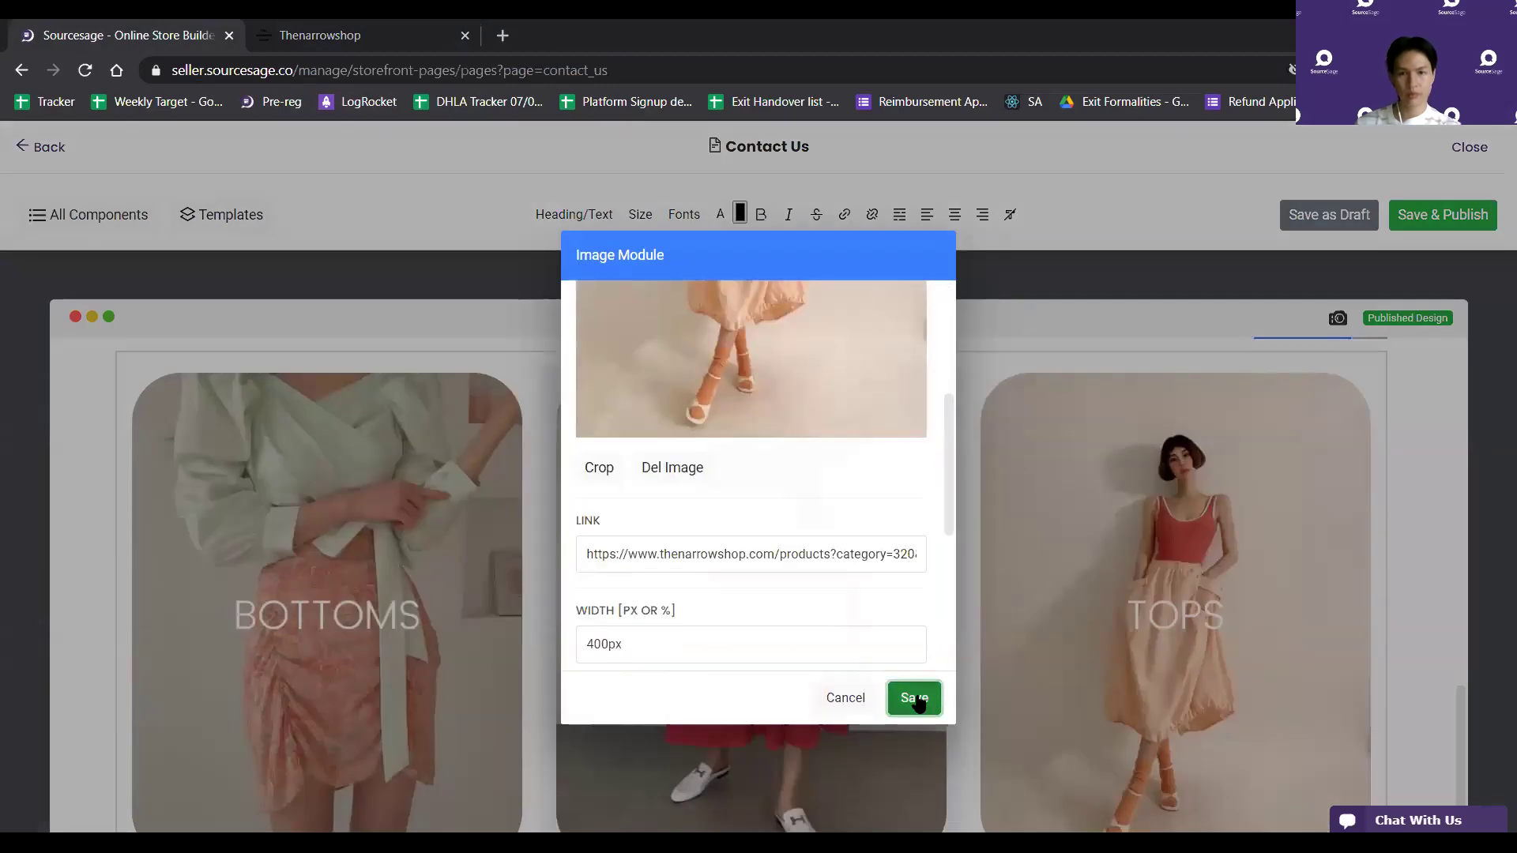
{"action": "left_click", "coordinate": [915, 698]}
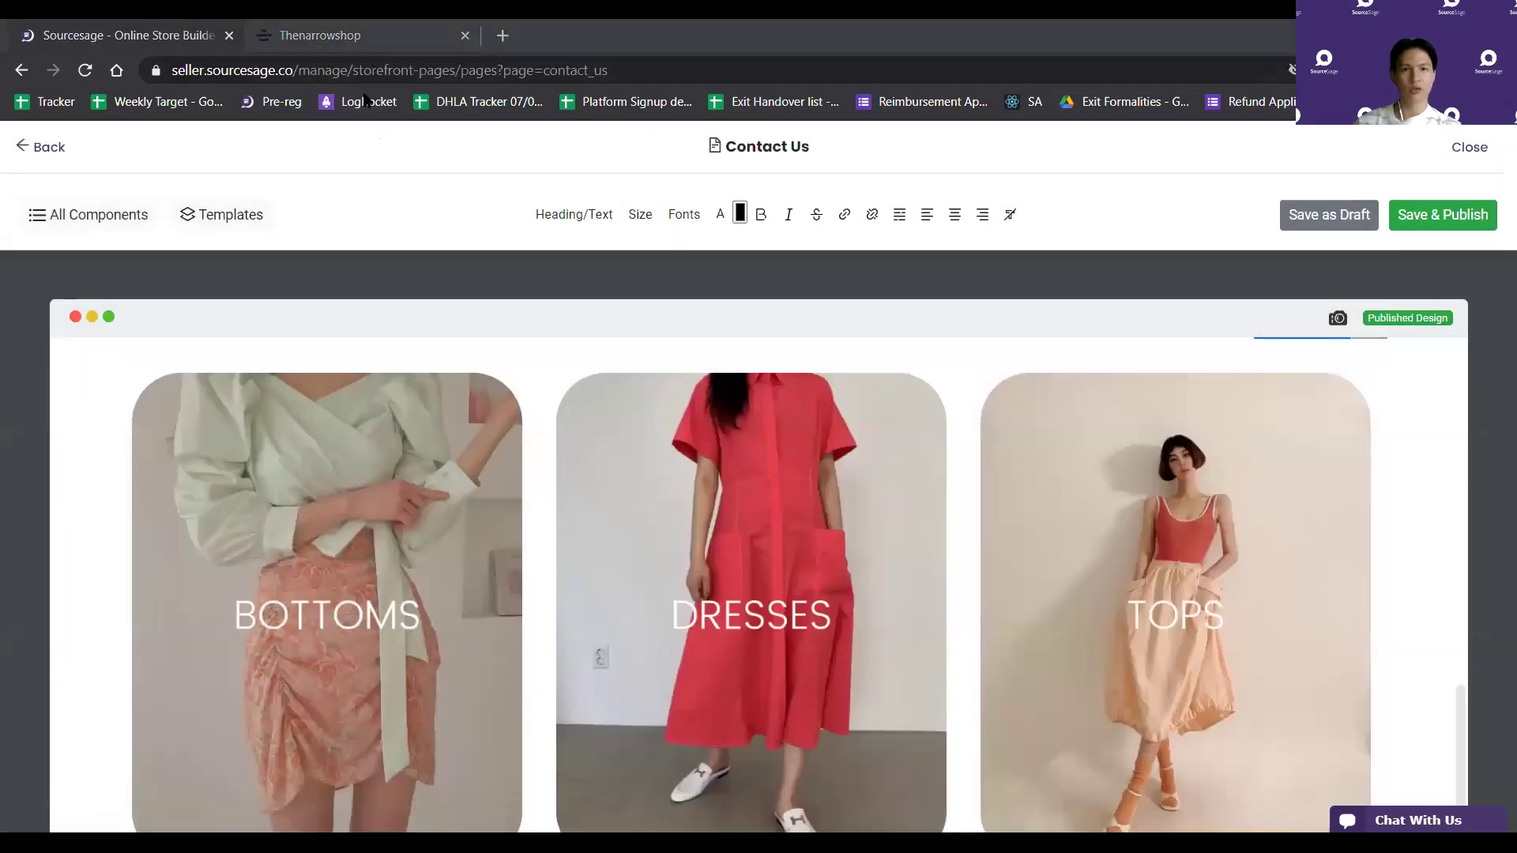
Examine the linked Bottoms, Dresses and Tops images in the category row and the end of the page
{"action": "left_click", "coordinate": [354, 45]}
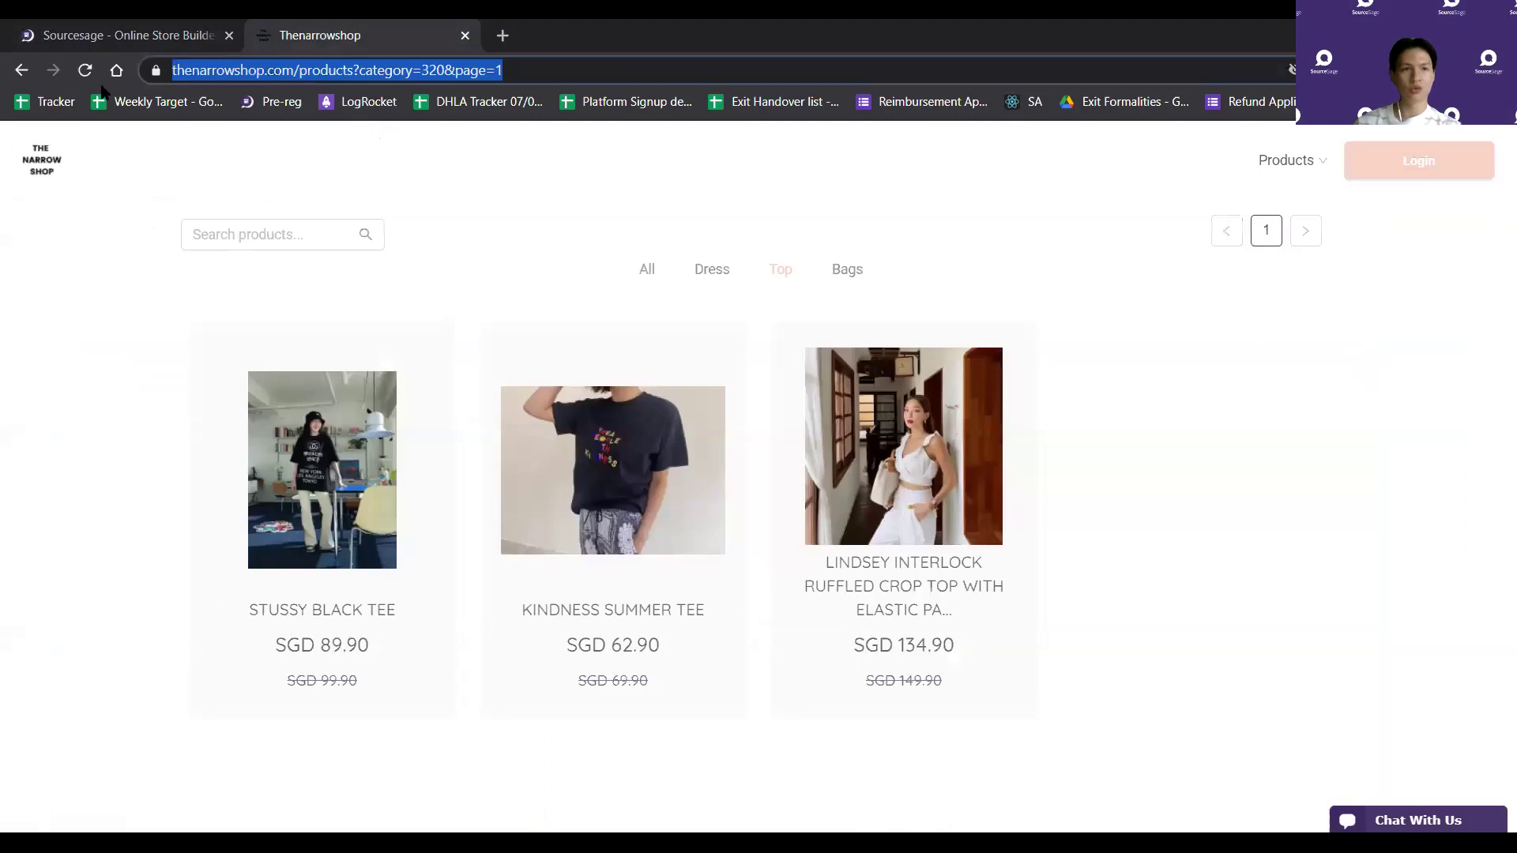
{"action": "left_click", "coordinate": [85, 46]}
{"action": "scroll", "coordinate": [600, 616], "scroll_direction": "down", "scroll_amount": 3}
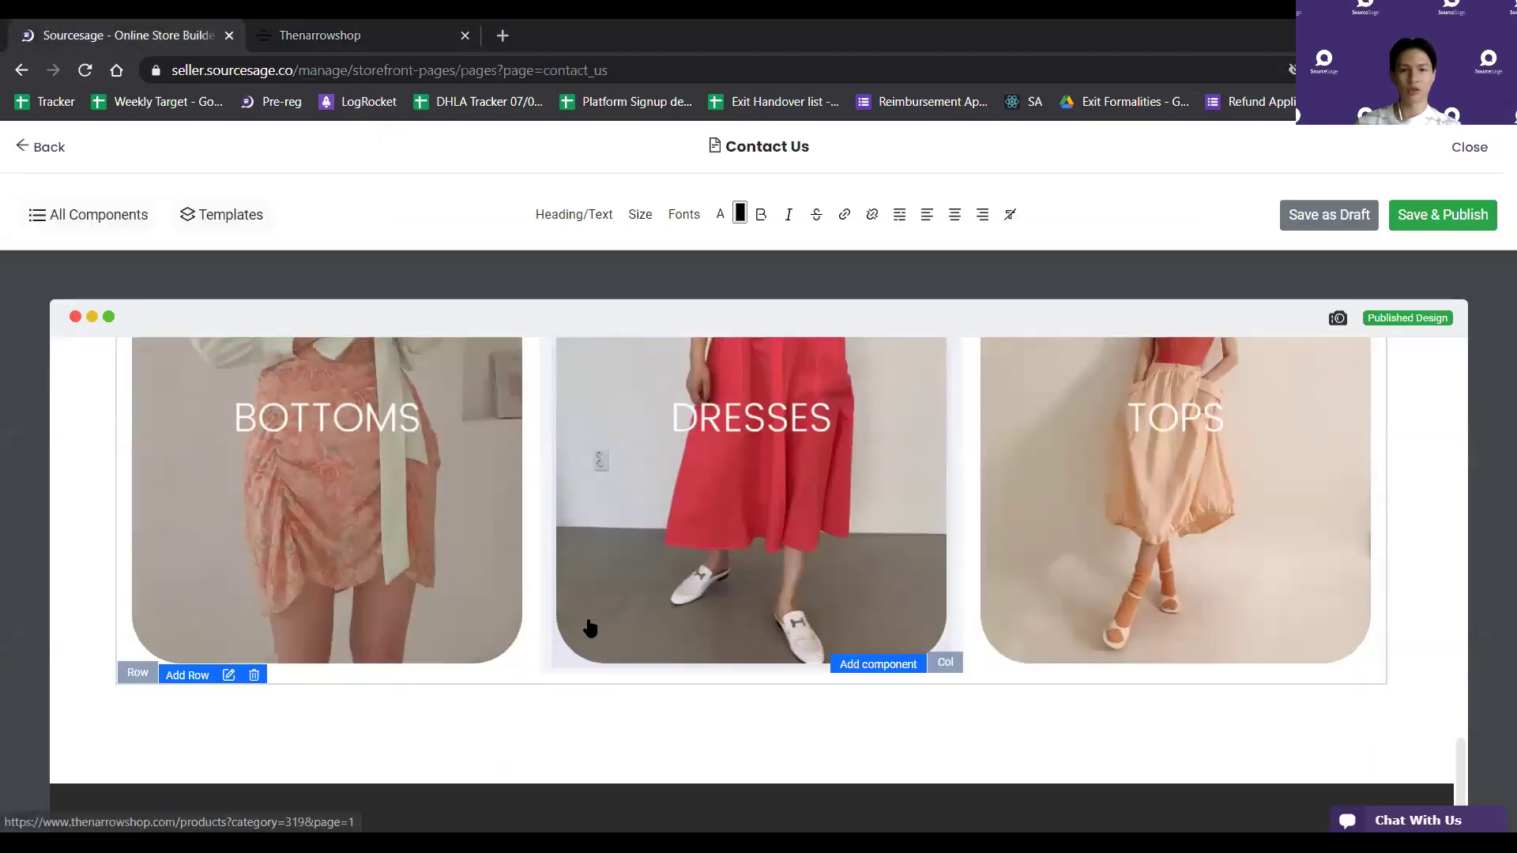
{"action": "scroll", "coordinate": [355, 557], "scroll_direction": "up", "scroll_amount": 1}
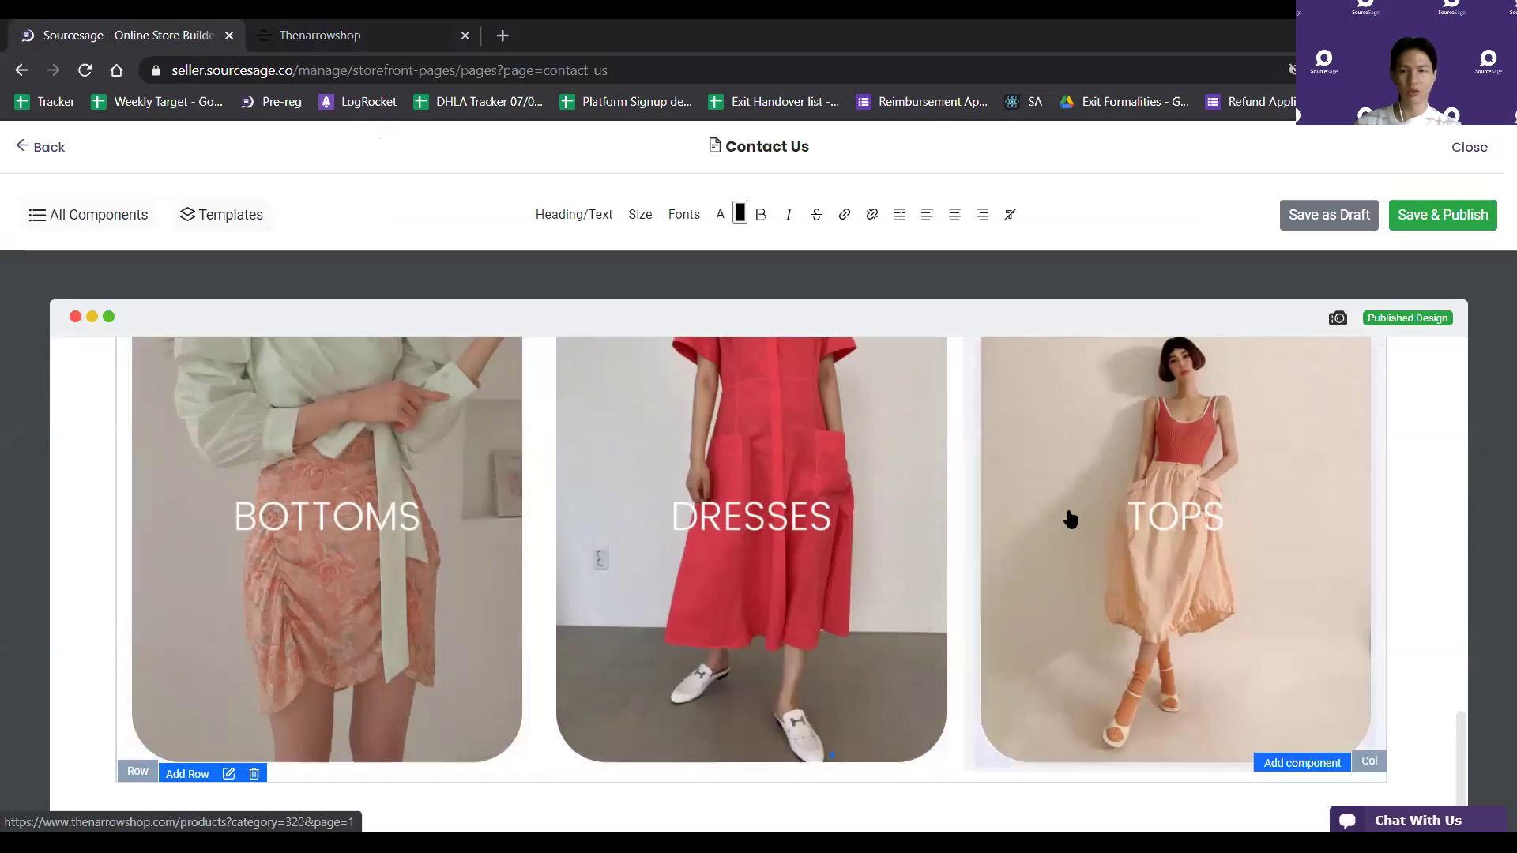
{"action": "scroll", "coordinate": [999, 514], "scroll_direction": "up", "scroll_amount": 1}
{"action": "scroll", "coordinate": [667, 521], "scroll_direction": "down", "scroll_amount": 5}
{"action": "scroll", "coordinate": [790, 593], "scroll_direction": "up", "scroll_amount": 5}
{"action": "scroll", "coordinate": [718, 485], "scroll_direction": "down", "scroll_amount": 5}
{"action": "scroll", "coordinate": [609, 514], "scroll_direction": "up", "scroll_amount": 5}
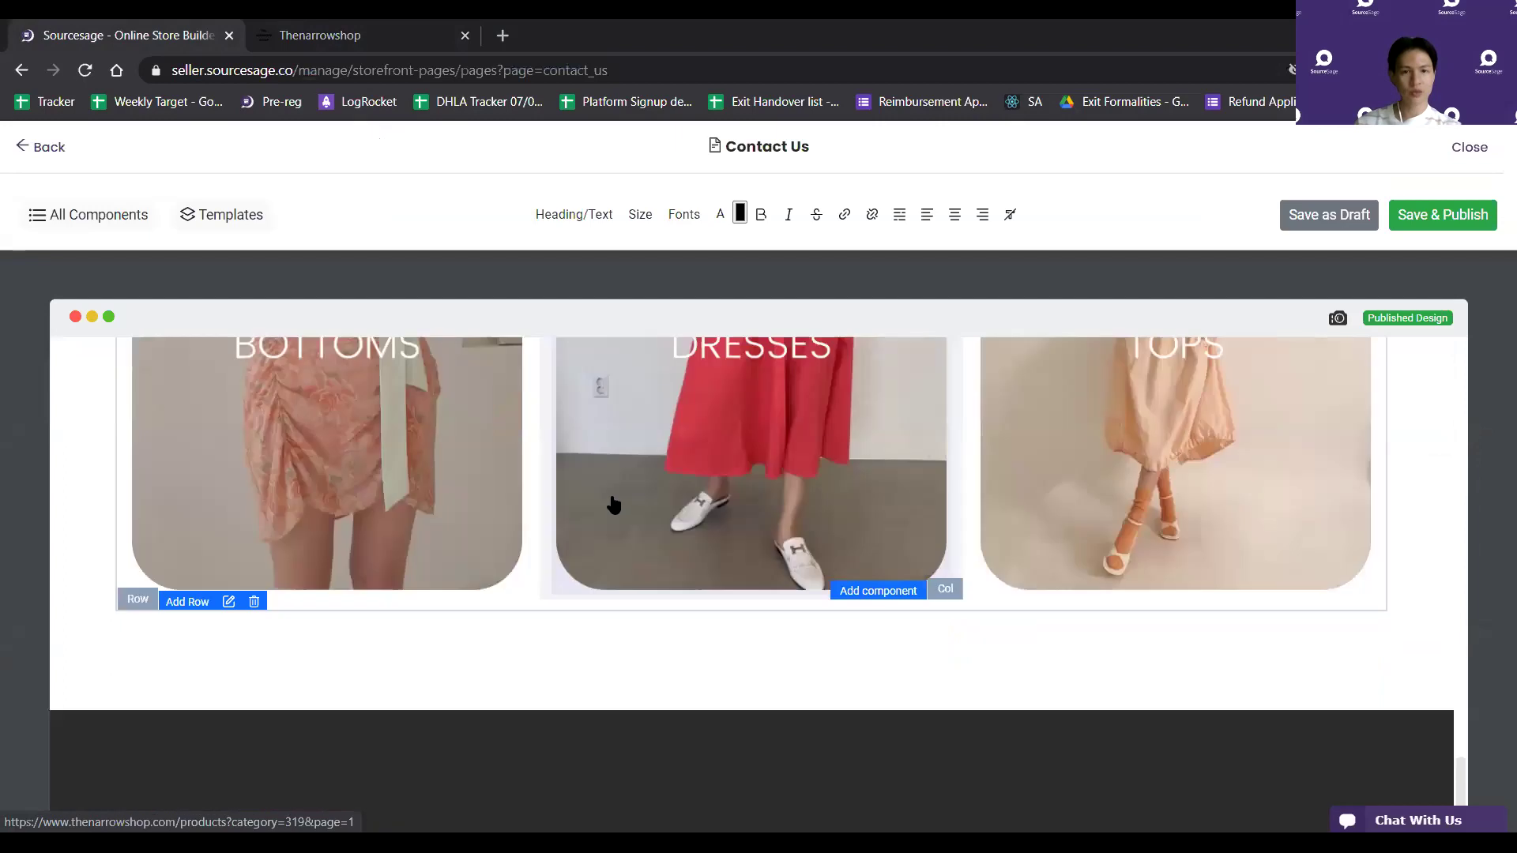
Add the prebuilt section with a map beside address, email and opening hours below the category image row
{"action": "left_click", "coordinate": [112, 210]}
{"action": "scroll", "coordinate": [382, 496], "scroll_direction": "down", "scroll_amount": 10}
{"action": "scroll", "coordinate": [410, 528], "scroll_direction": "down", "scroll_amount": 15}
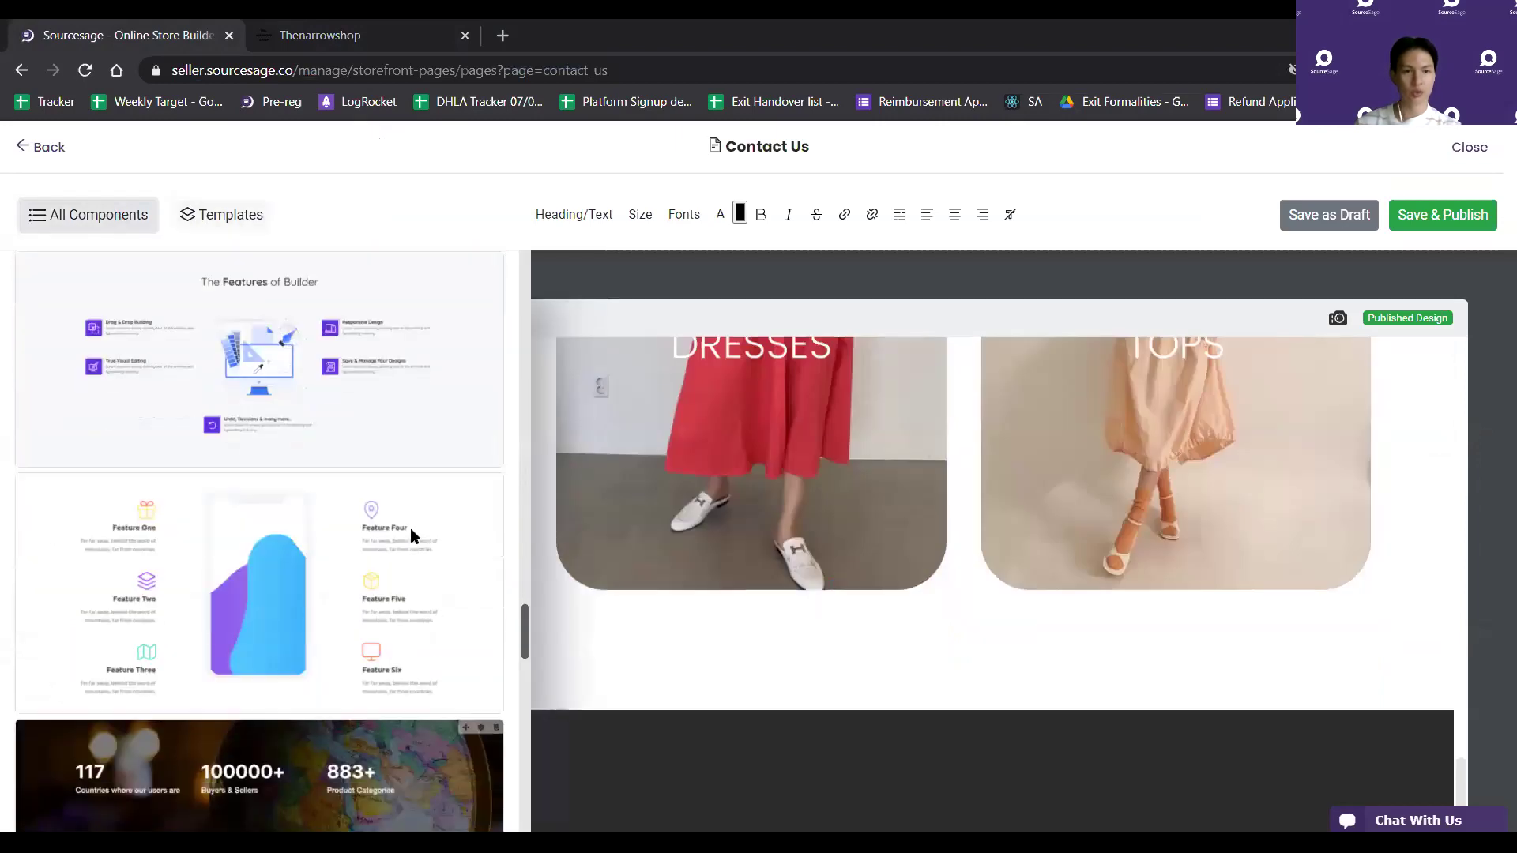
{"action": "scroll", "coordinate": [386, 524], "scroll_direction": "up", "scroll_amount": 3}
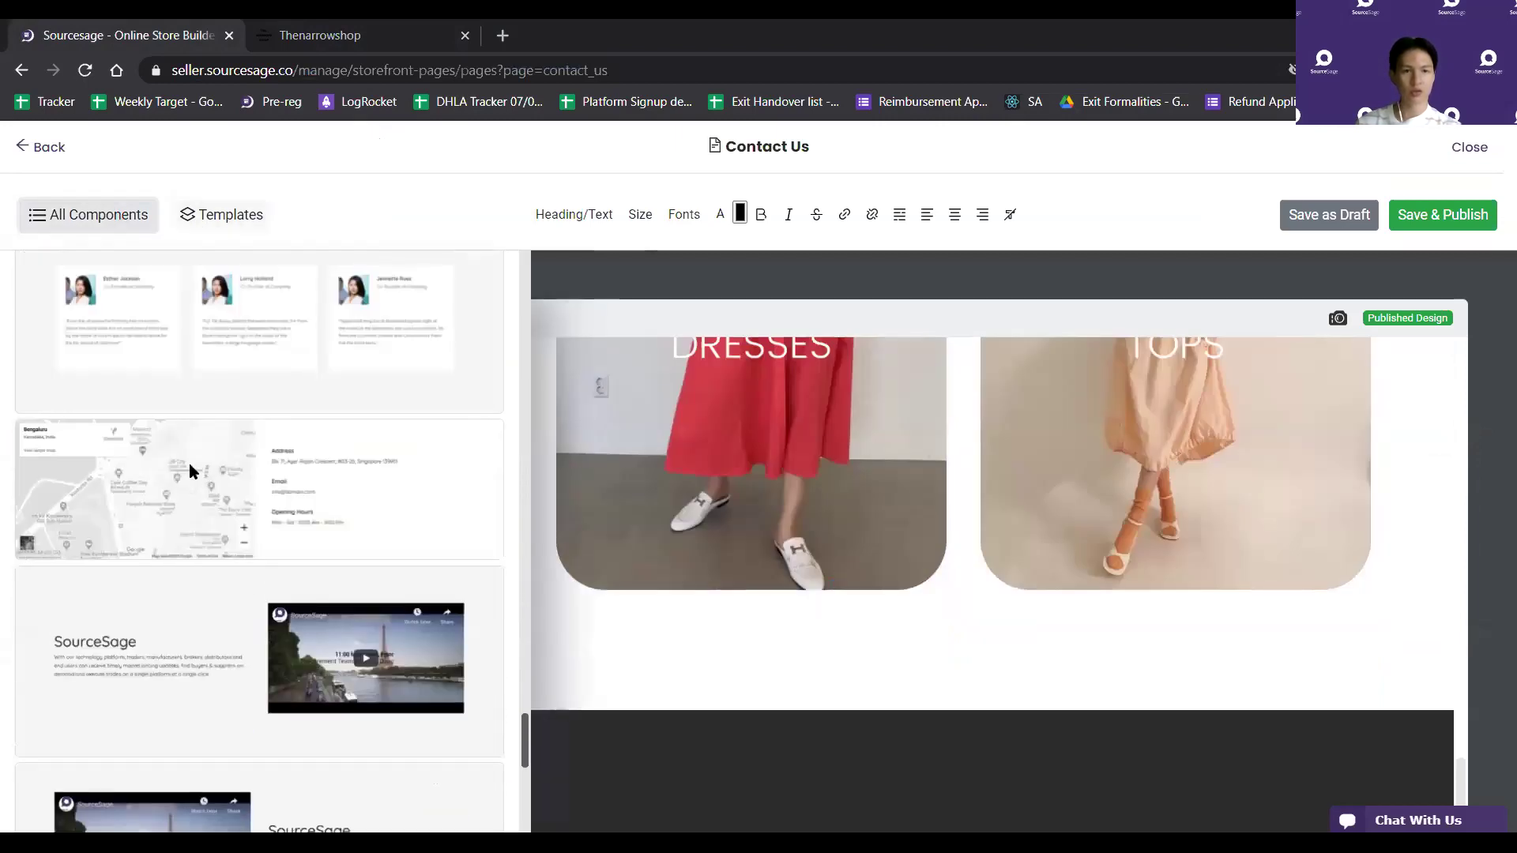
{"action": "left_click", "coordinate": [334, 497]}
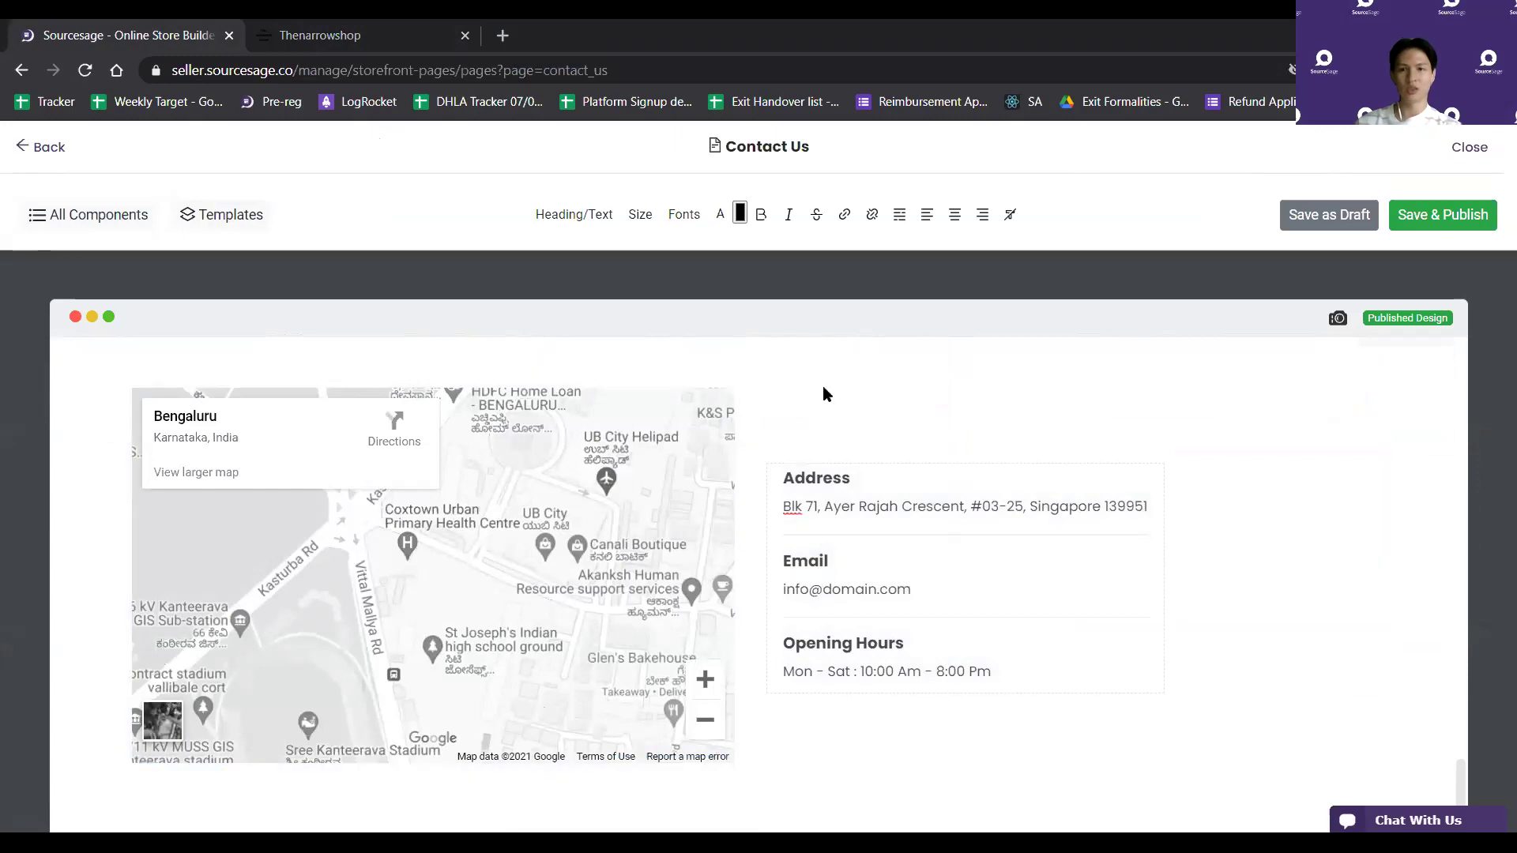
Preview the Contact Us page full-width and review its banner, featured products and category images
{"action": "scroll", "coordinate": [897, 530], "scroll_direction": "up", "scroll_amount": 15}
{"action": "scroll", "coordinate": [898, 531], "scroll_direction": "up", "scroll_amount": 1}
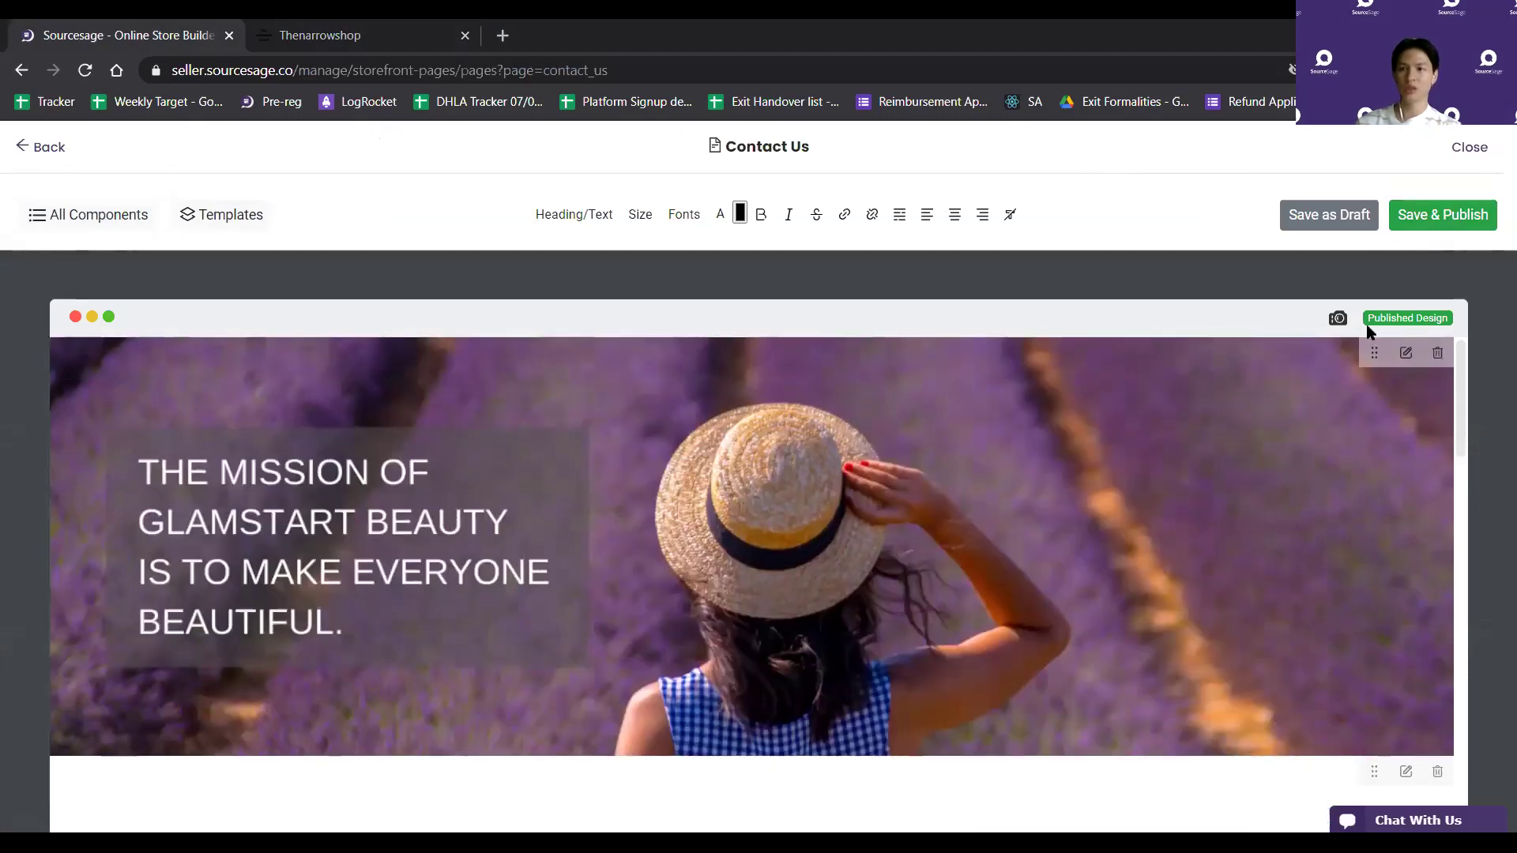
{"action": "left_click", "coordinate": [1337, 320]}
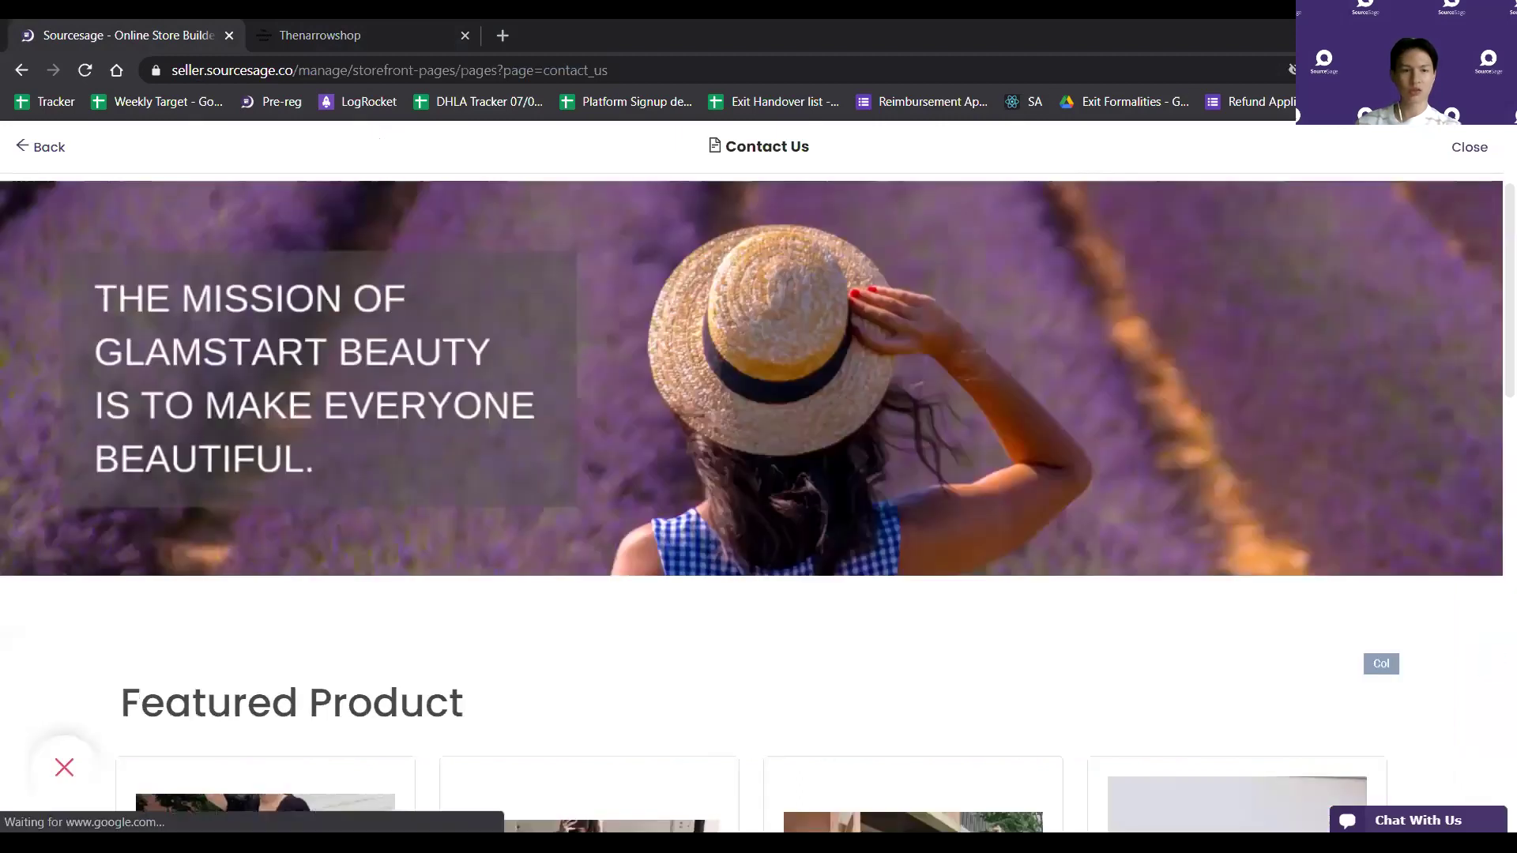
{"action": "scroll", "coordinate": [730, 452], "scroll_direction": "down", "scroll_amount": 5}
{"action": "scroll", "coordinate": [730, 452], "scroll_direction": "down", "scroll_amount": 12}
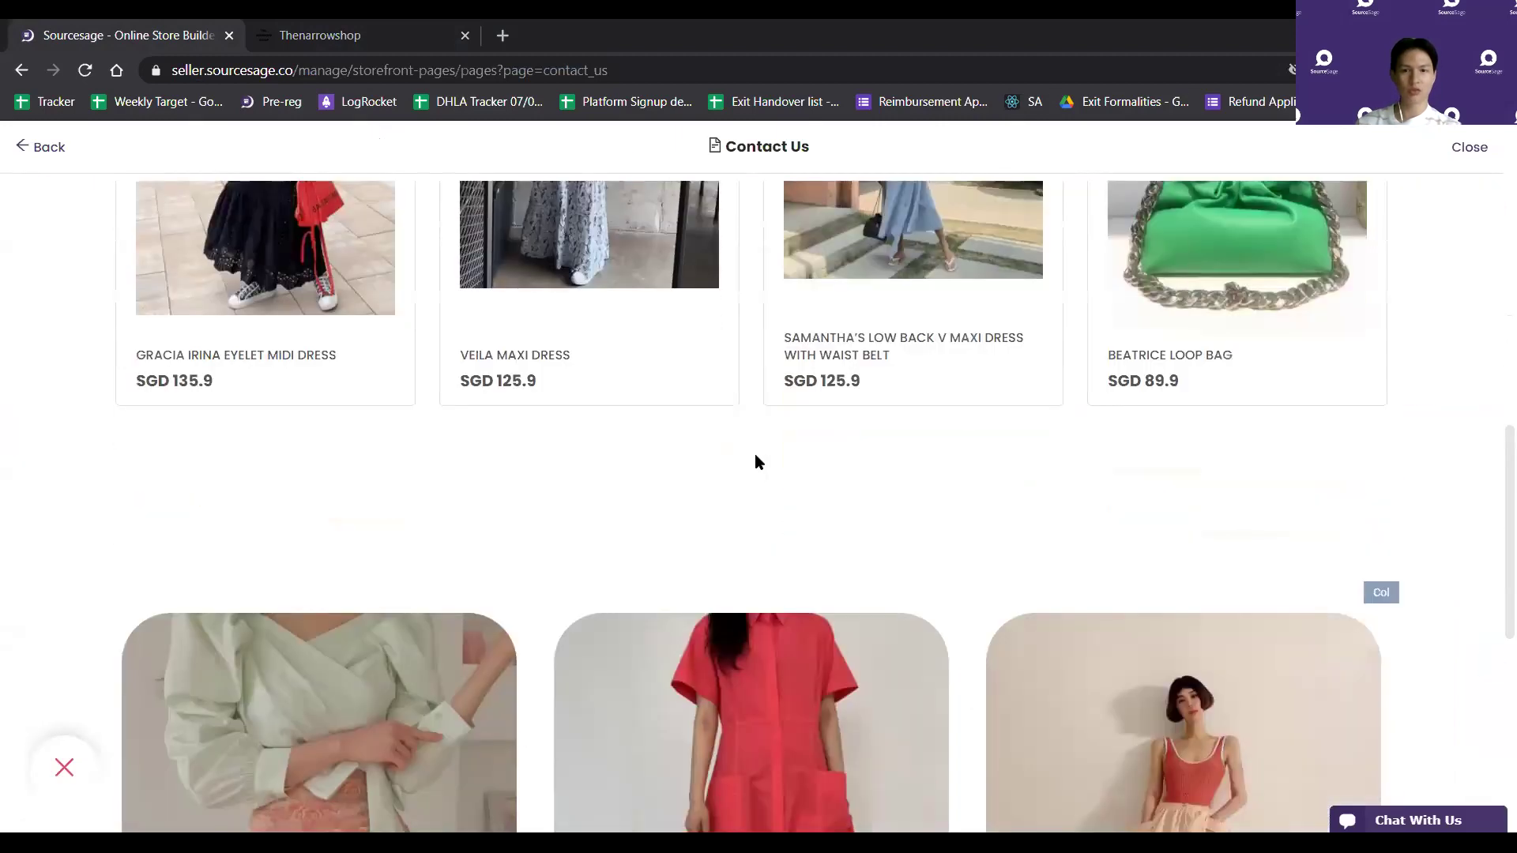
{"action": "scroll", "coordinate": [790, 490], "scroll_direction": "down", "scroll_amount": 2}
{"action": "scroll", "coordinate": [806, 508], "scroll_direction": "up", "scroll_amount": 15}
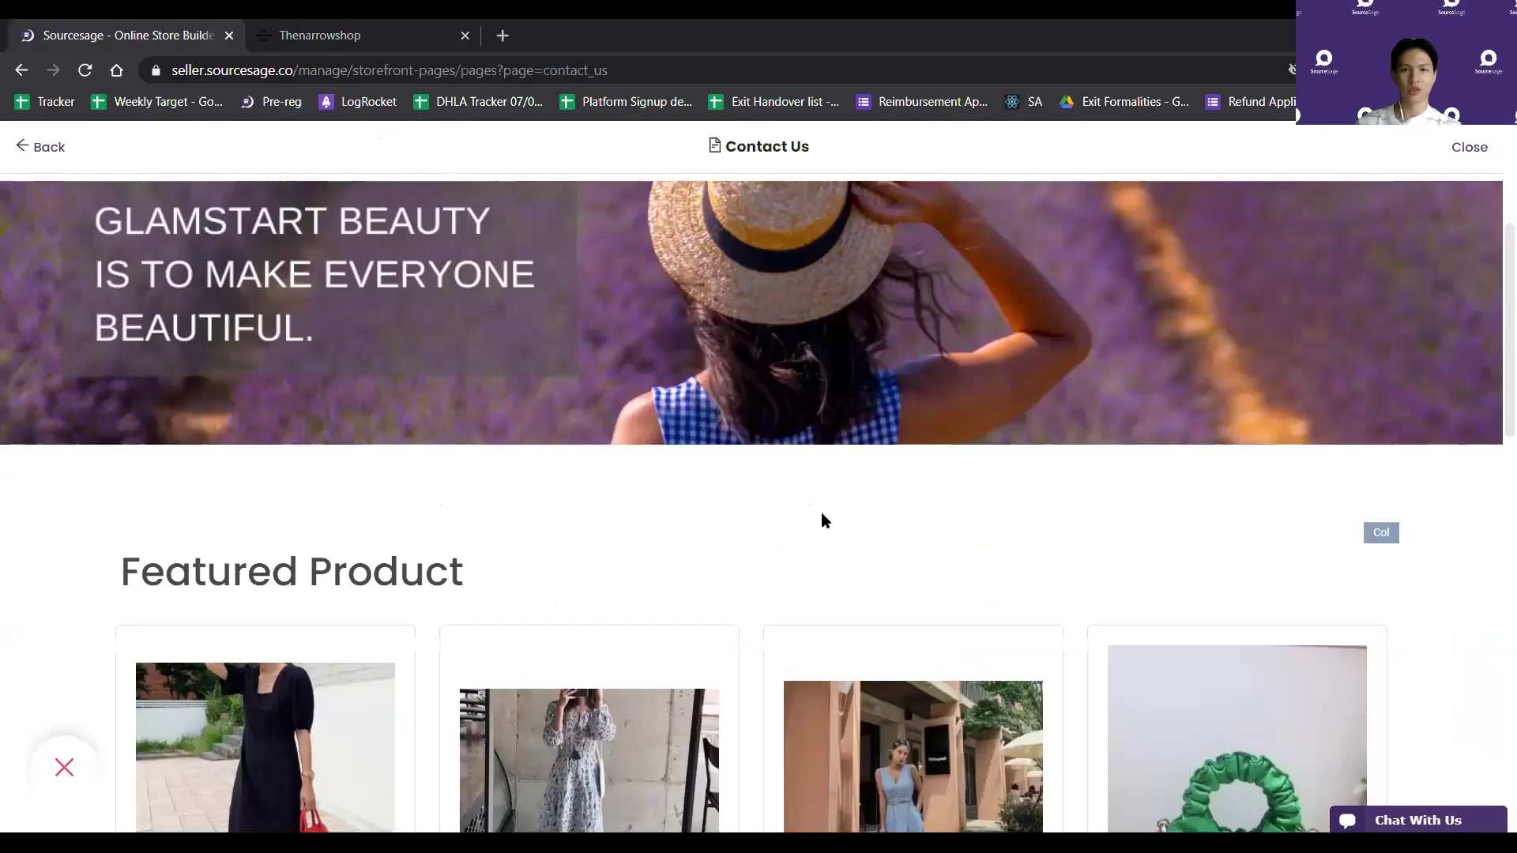
{"action": "scroll", "coordinate": [833, 569], "scroll_direction": "down", "scroll_amount": 2}
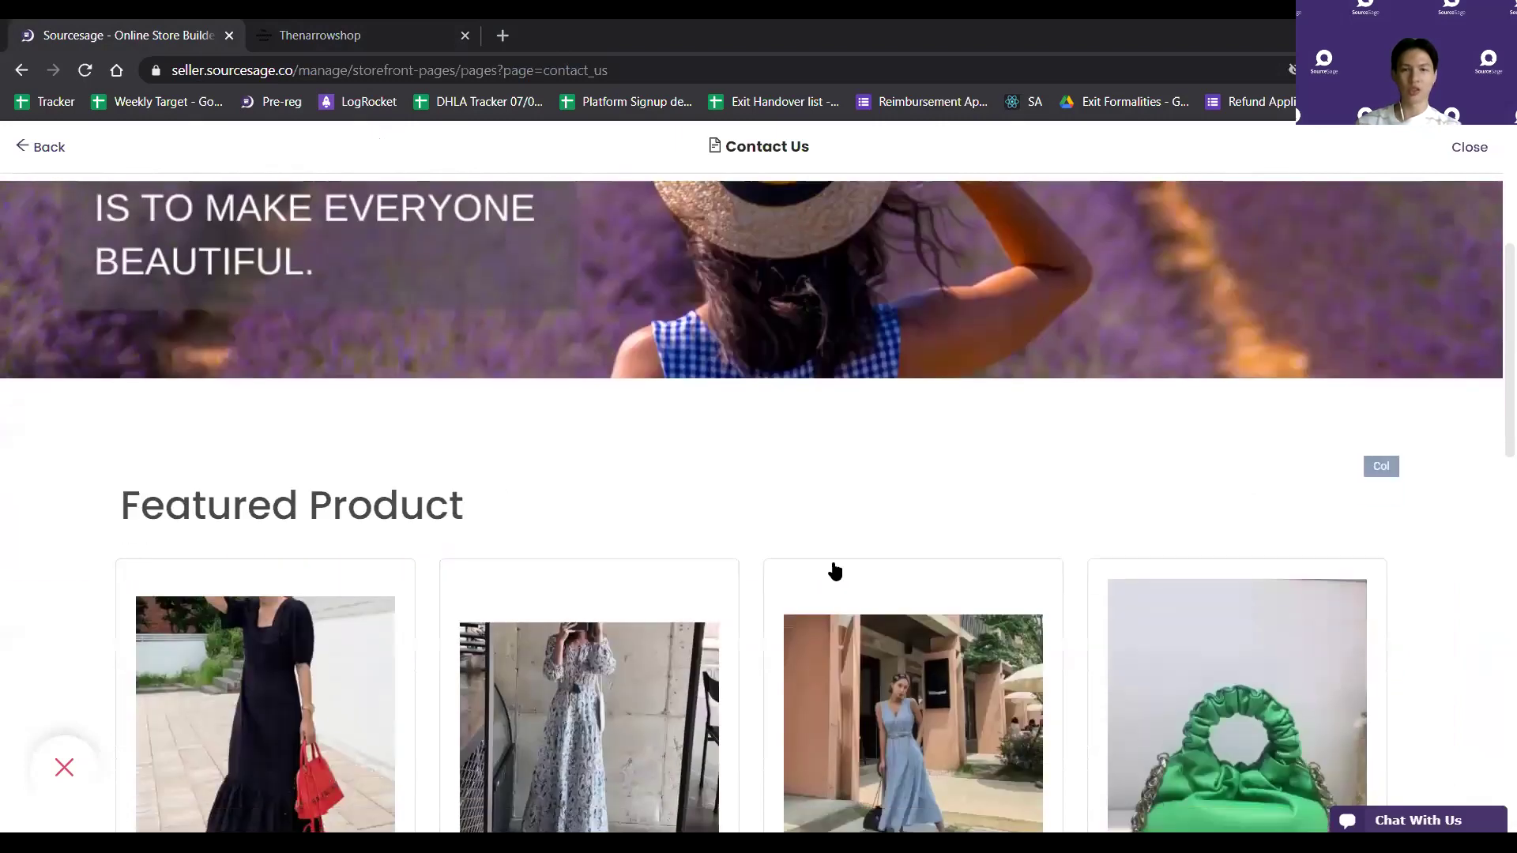
{"action": "scroll", "coordinate": [833, 569], "scroll_direction": "up", "scroll_amount": 1}
Return to the storefront pages list and open the live Contact Us page of The Narrow Shop
{"action": "left_click", "coordinate": [27, 145]}
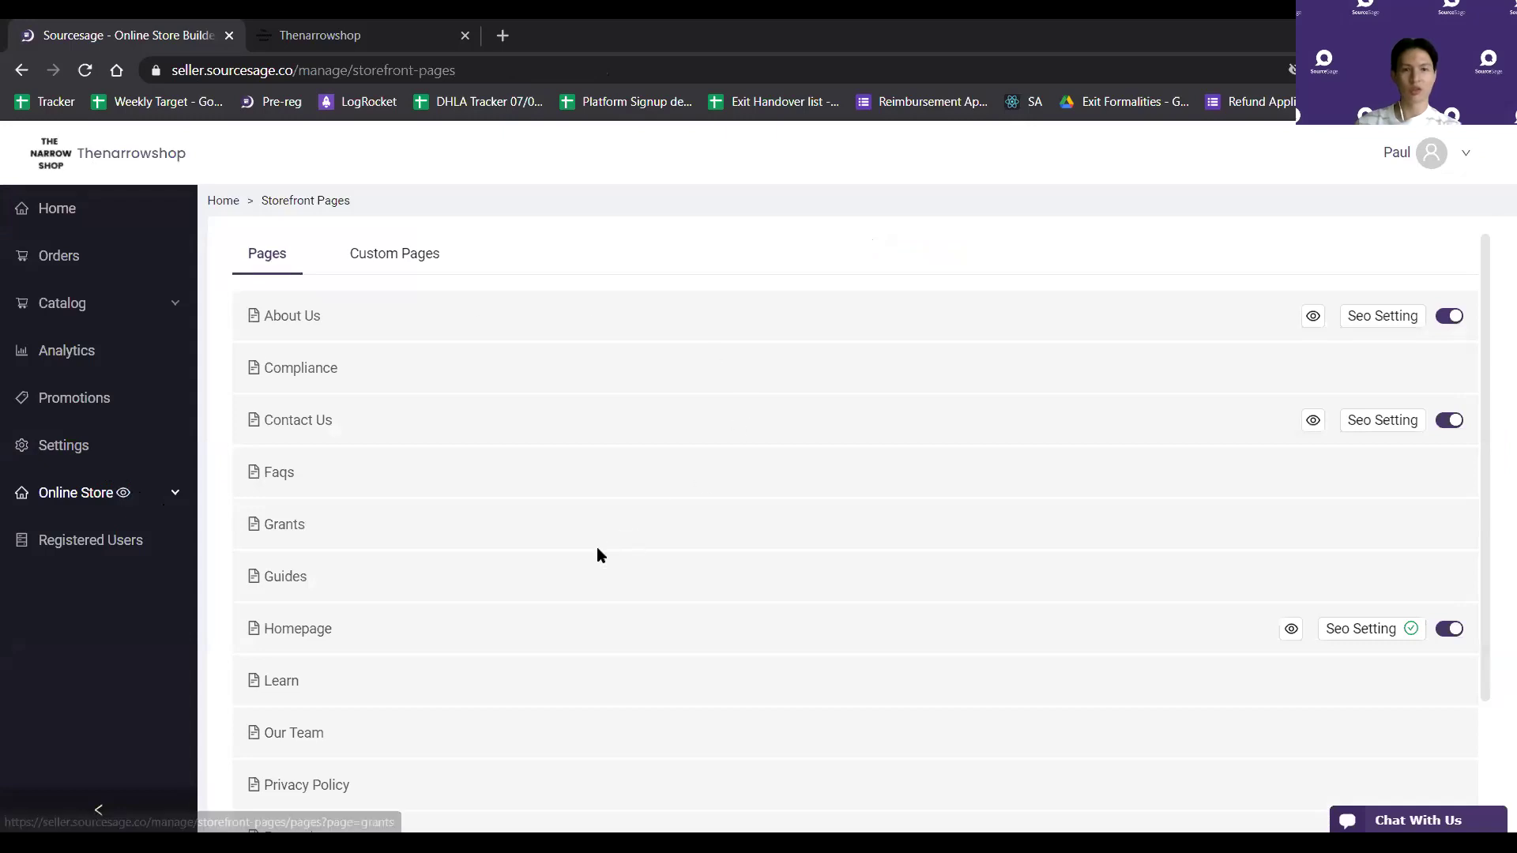
{"action": "left_click", "coordinate": [1313, 421]}
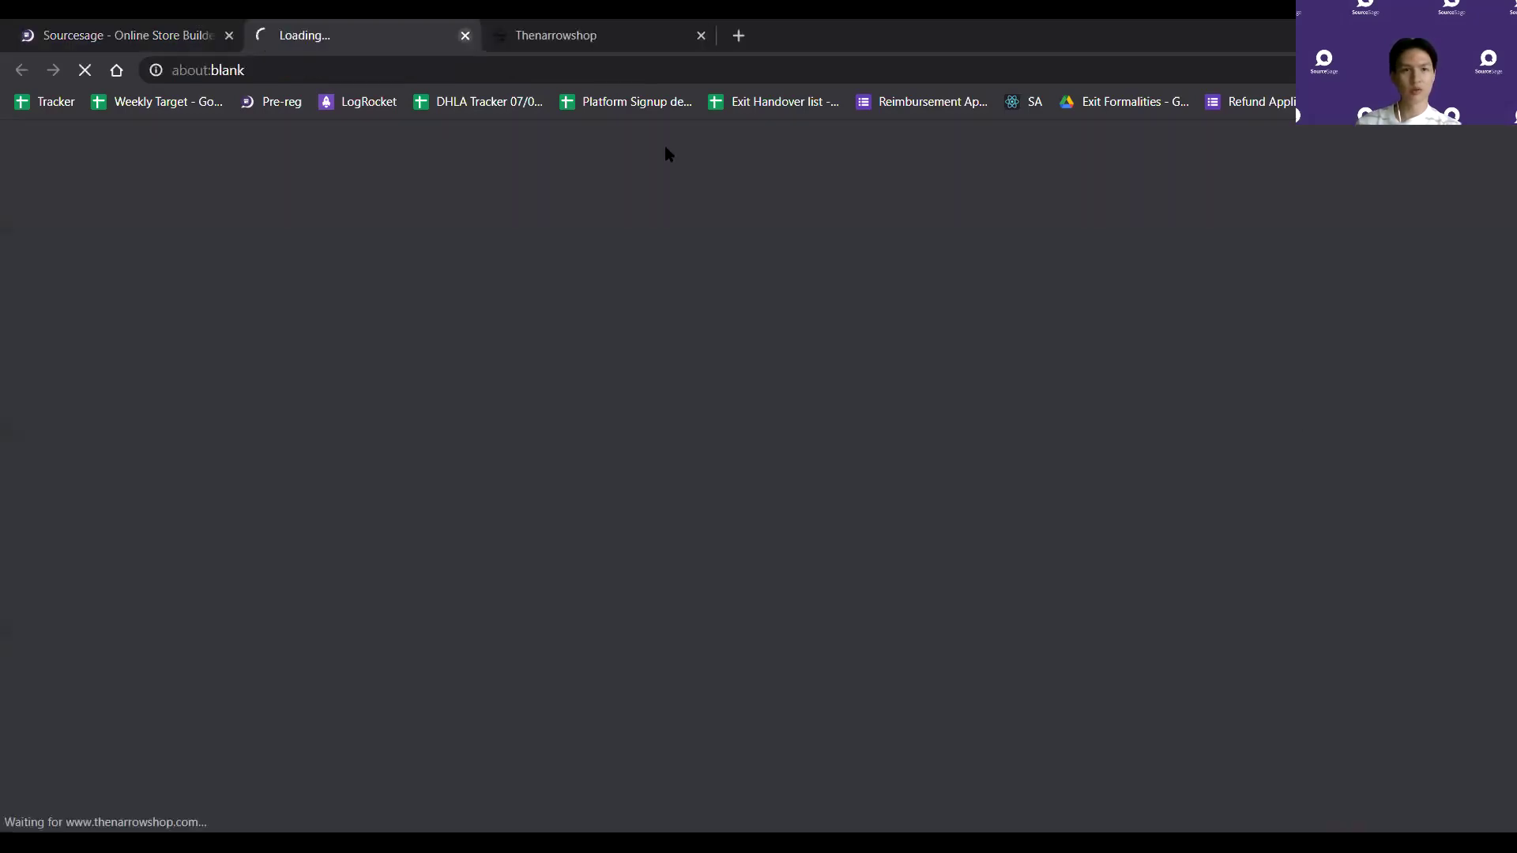
{"action": "left_click", "coordinate": [140, 38]}
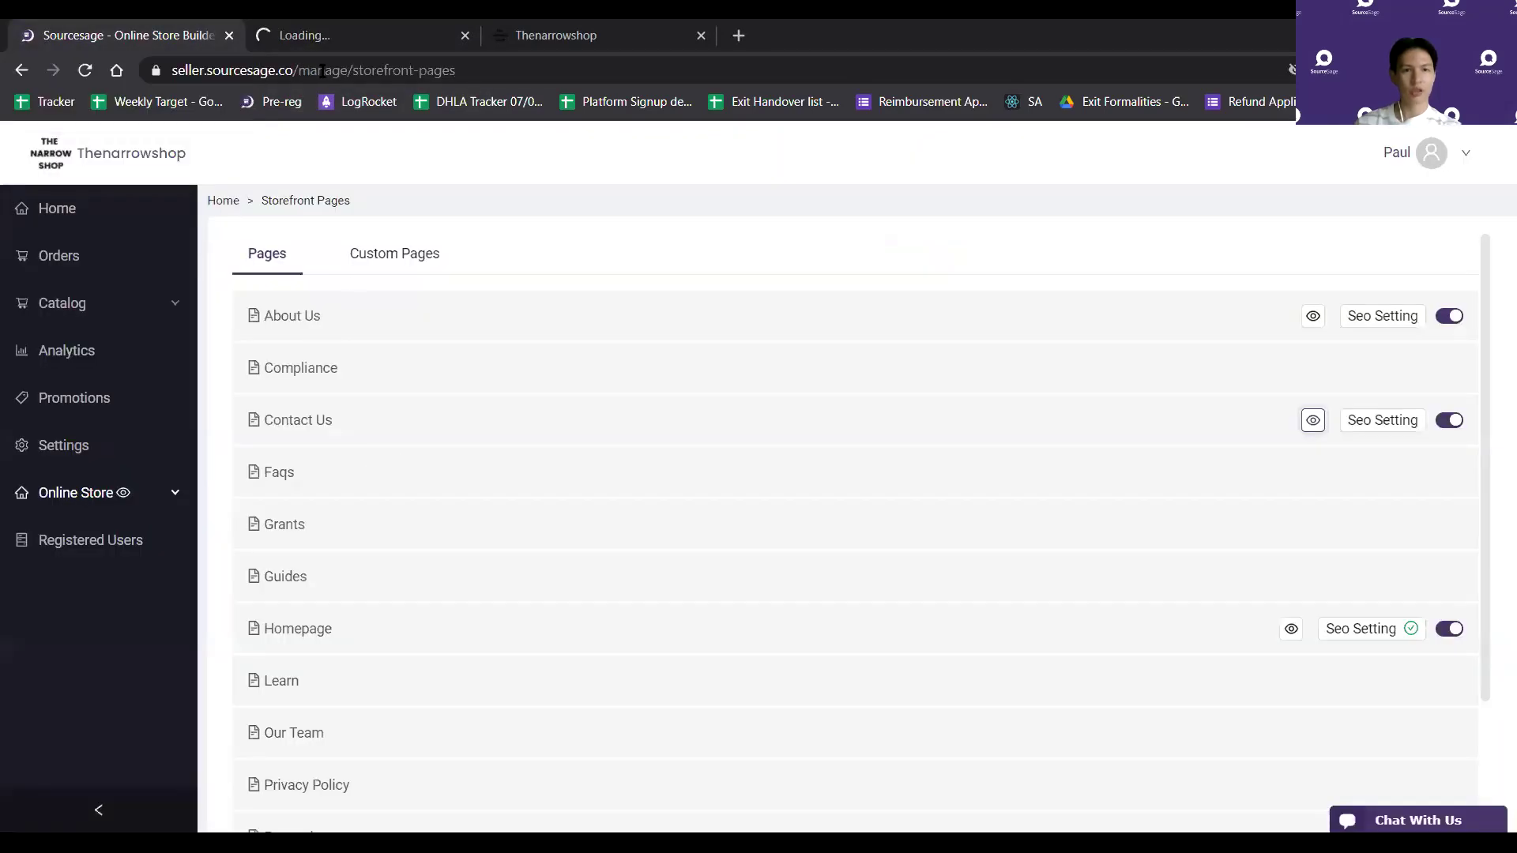
{"action": "left_click", "coordinate": [305, 30]}
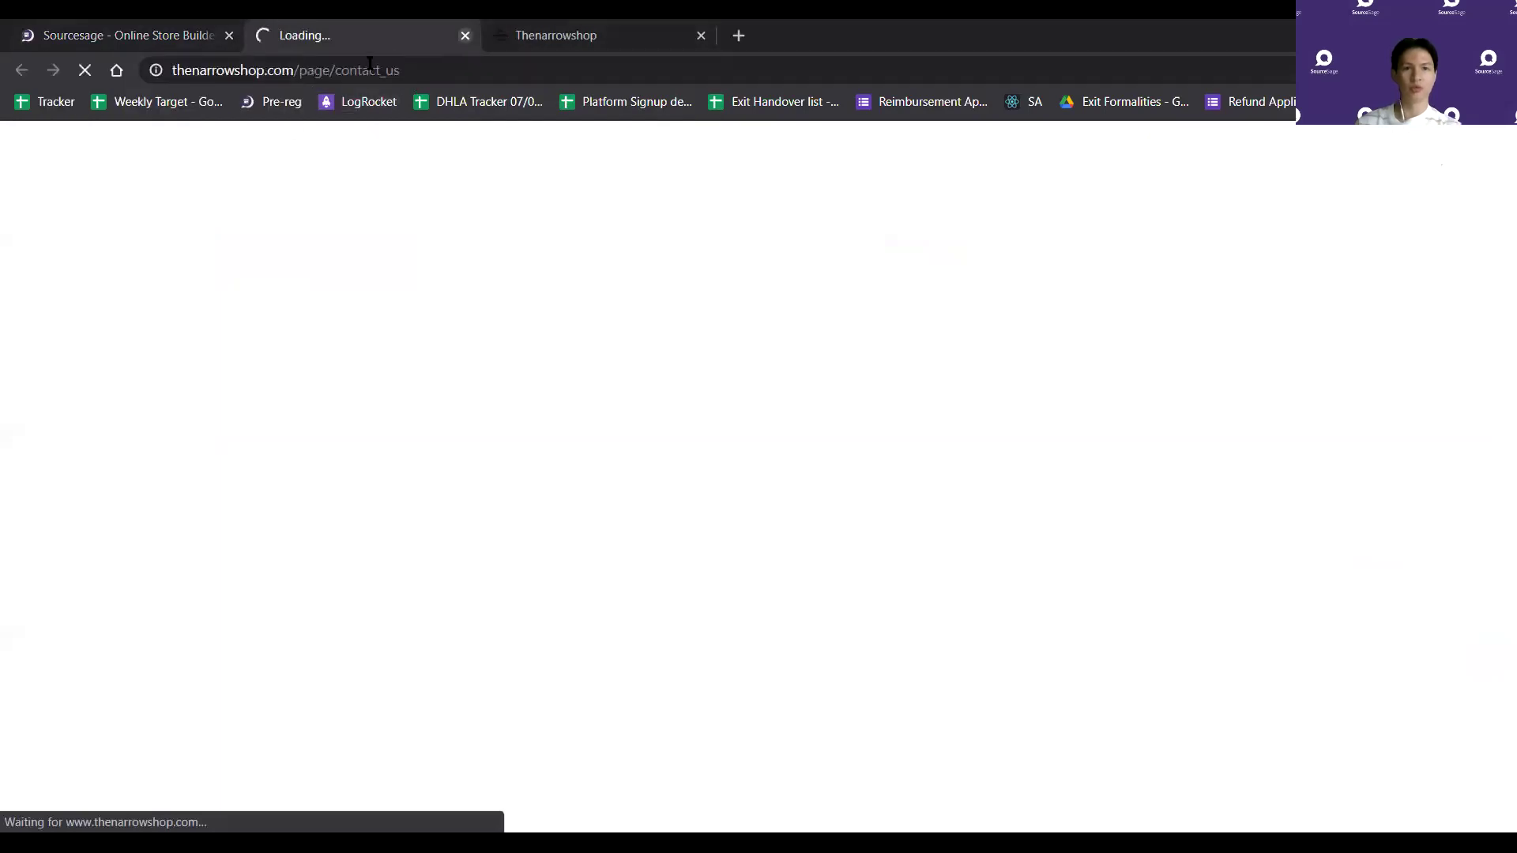
Close the live Contact Us page and look through the existing products in the catalog
{"action": "key", "text": "ctrl+w"}
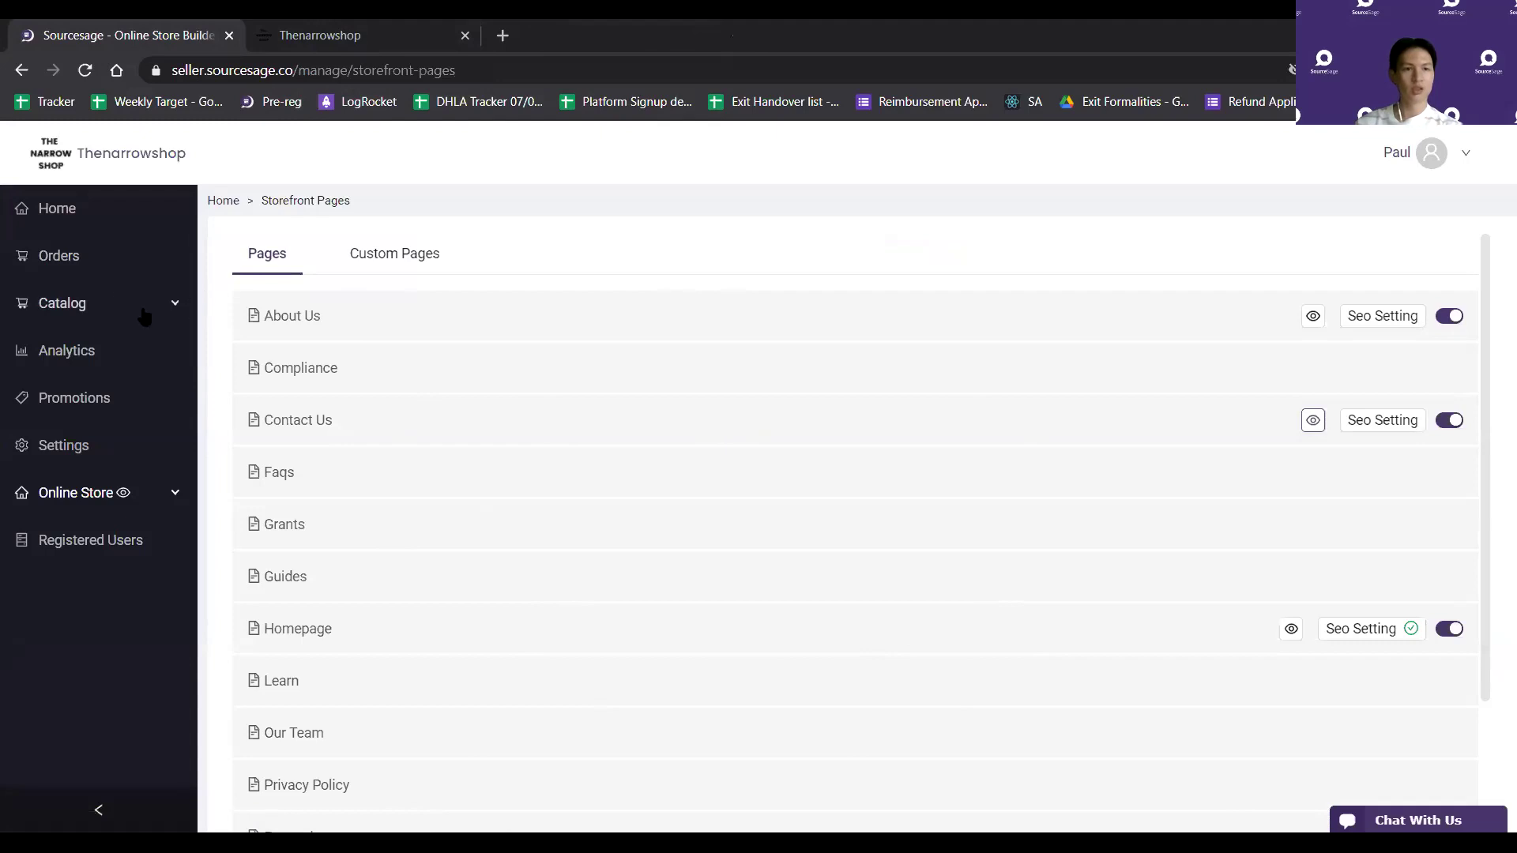
{"action": "left_click", "coordinate": [169, 308]}
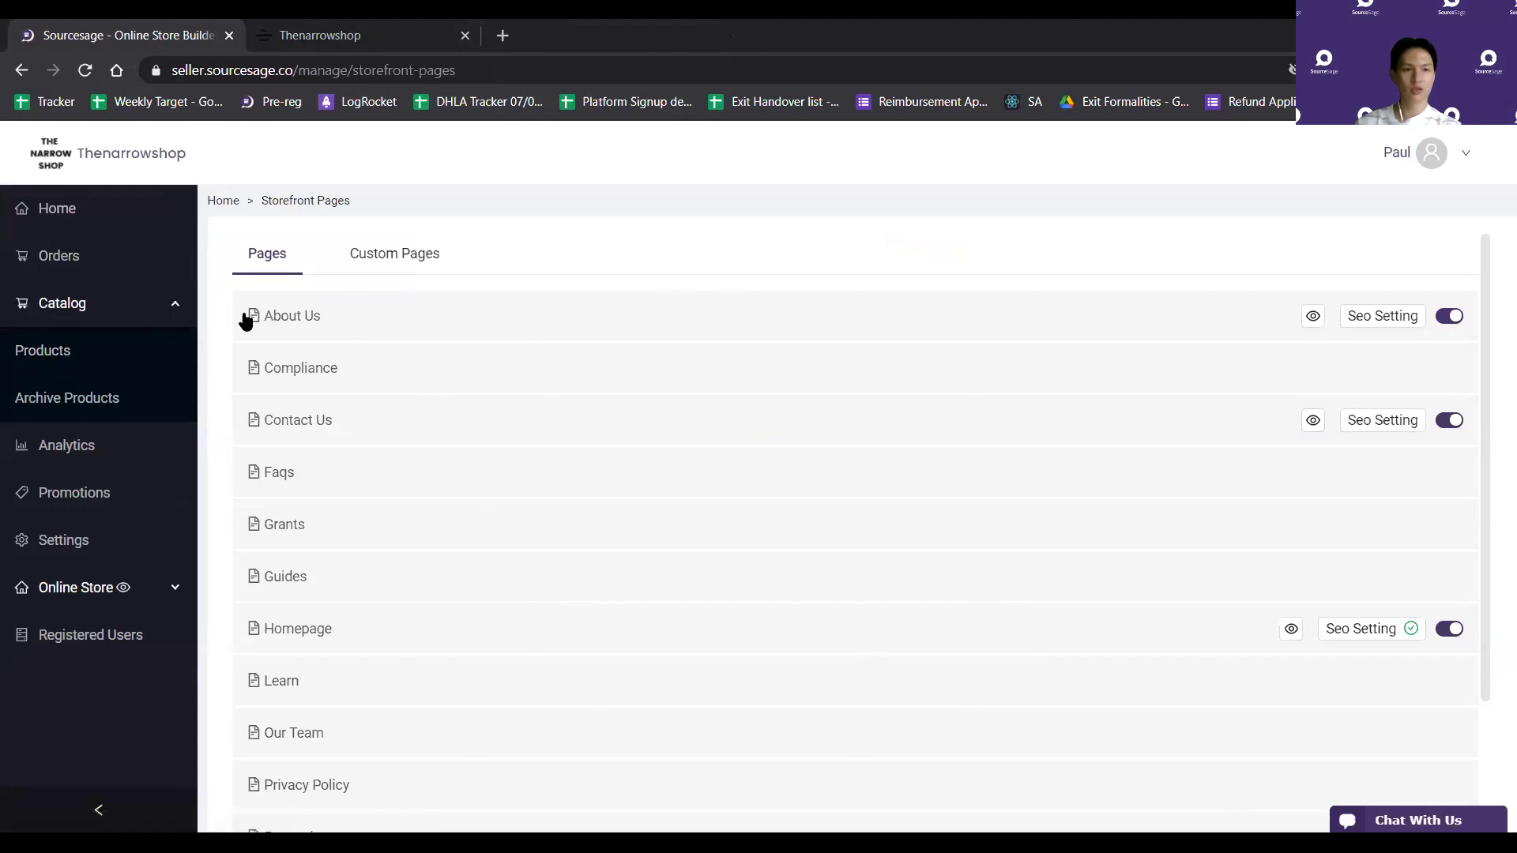
{"action": "left_click", "coordinate": [67, 357]}
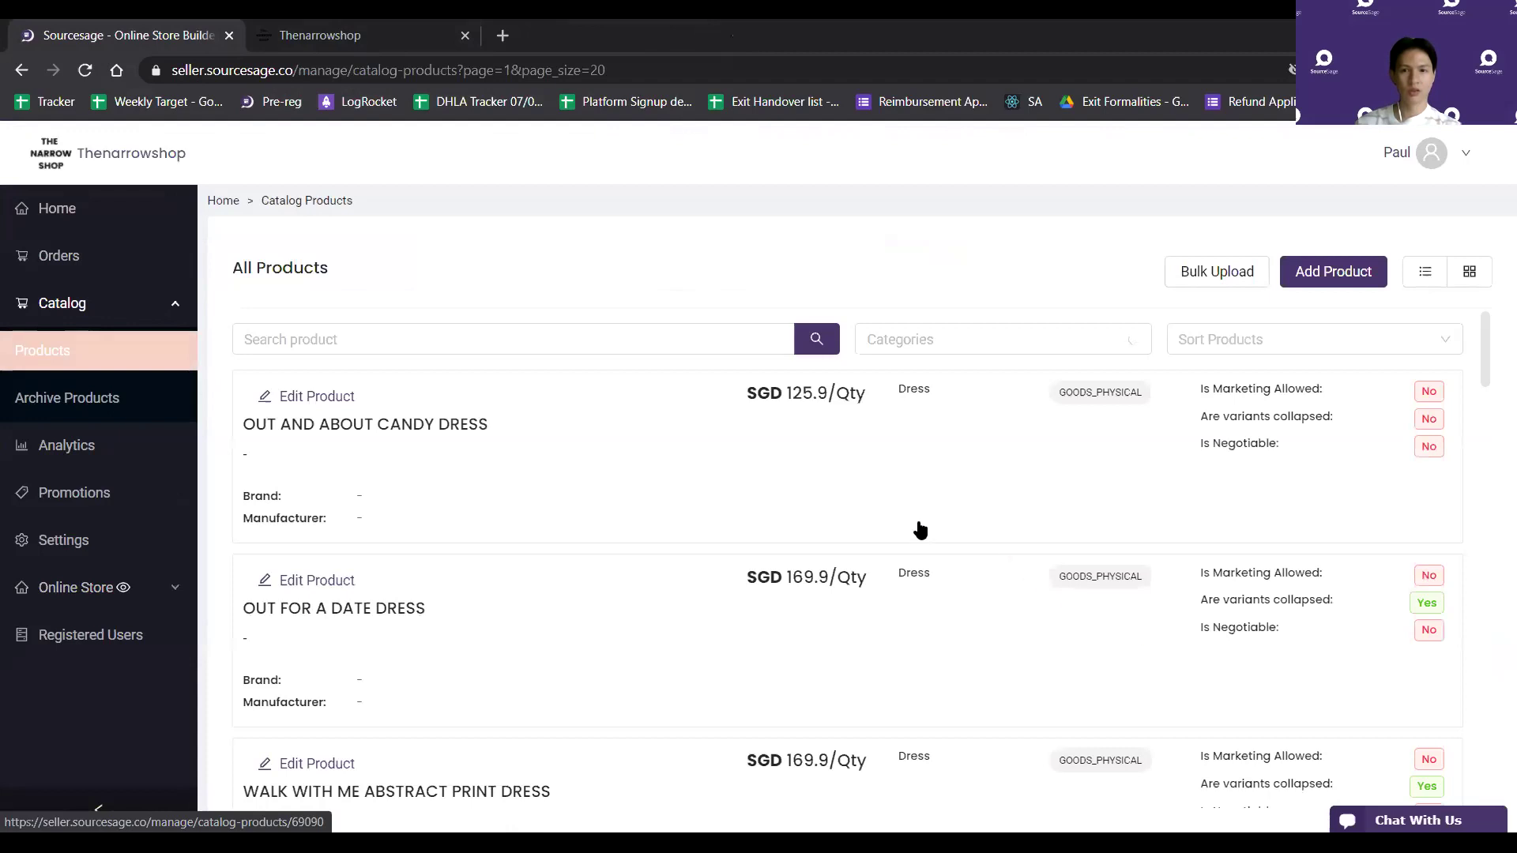
{"action": "scroll", "coordinate": [1130, 586], "scroll_direction": "down", "scroll_amount": 8}
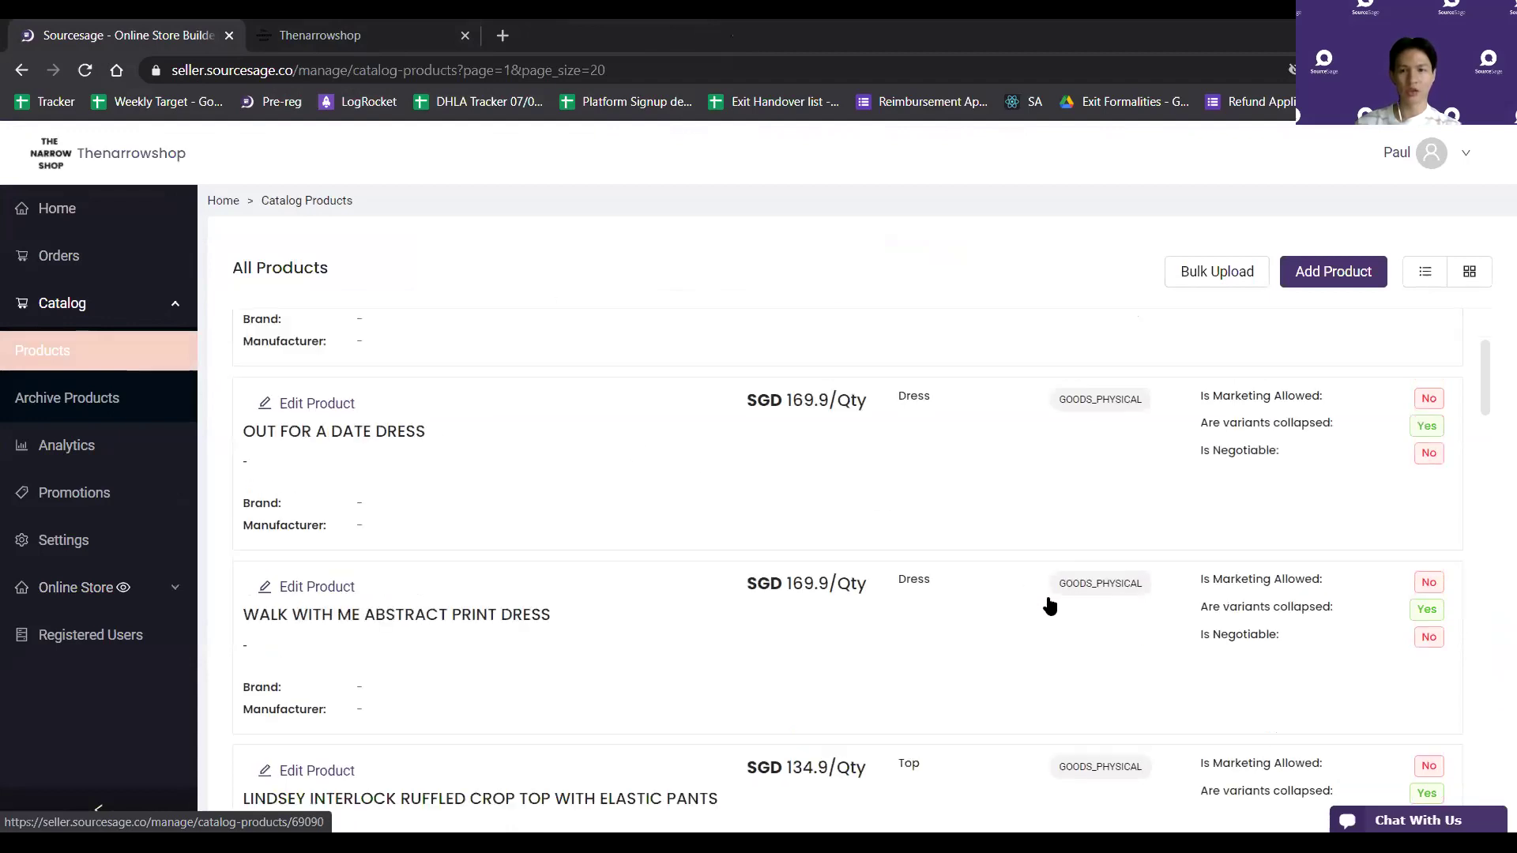
{"action": "scroll", "coordinate": [988, 673], "scroll_direction": "down", "scroll_amount": 3}
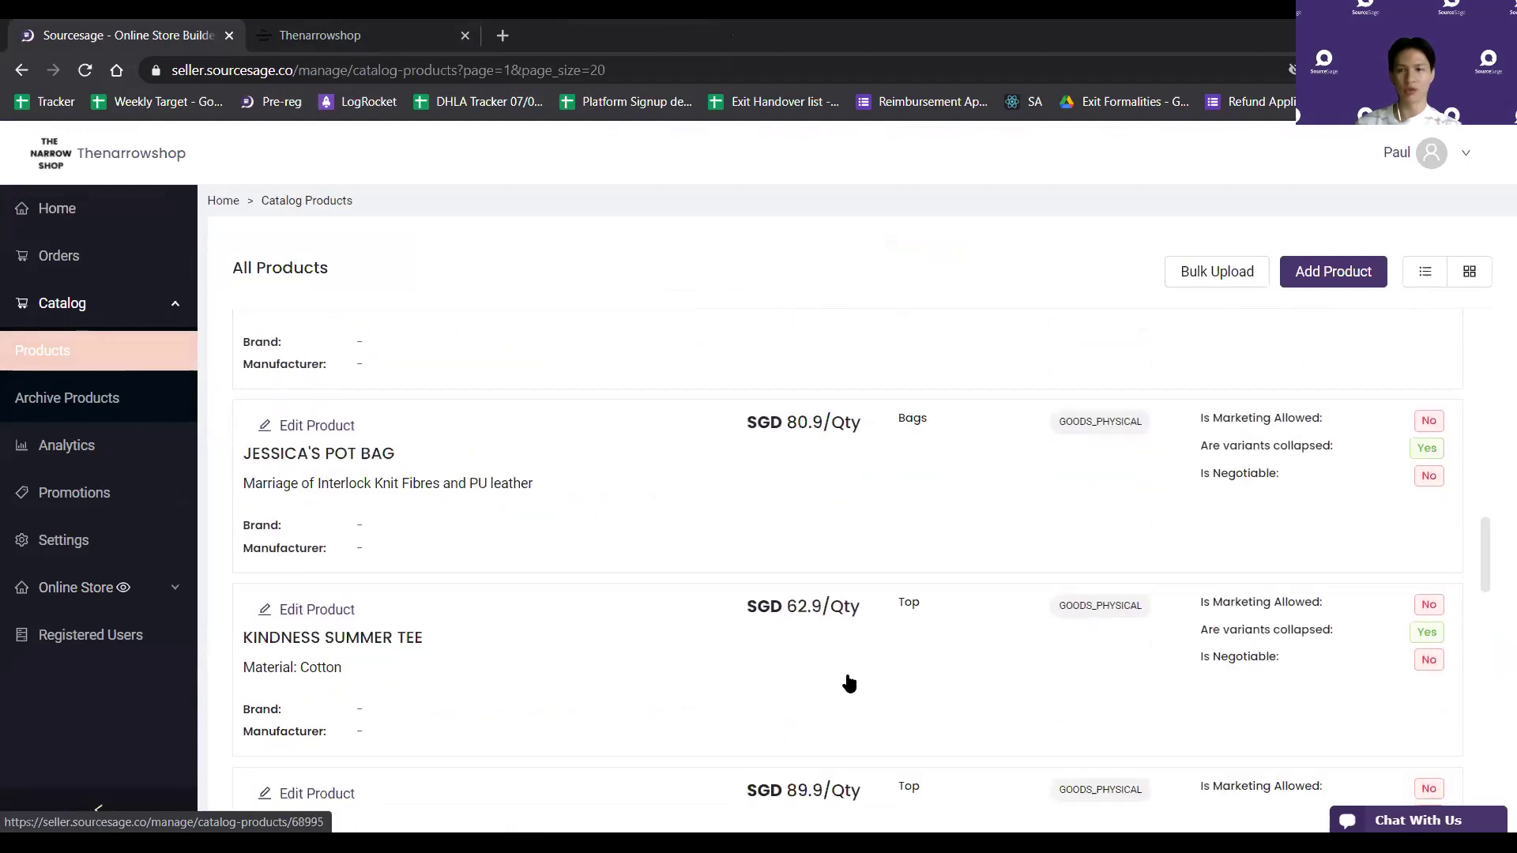
{"action": "scroll", "coordinate": [869, 687], "scroll_direction": "up", "scroll_amount": 15}
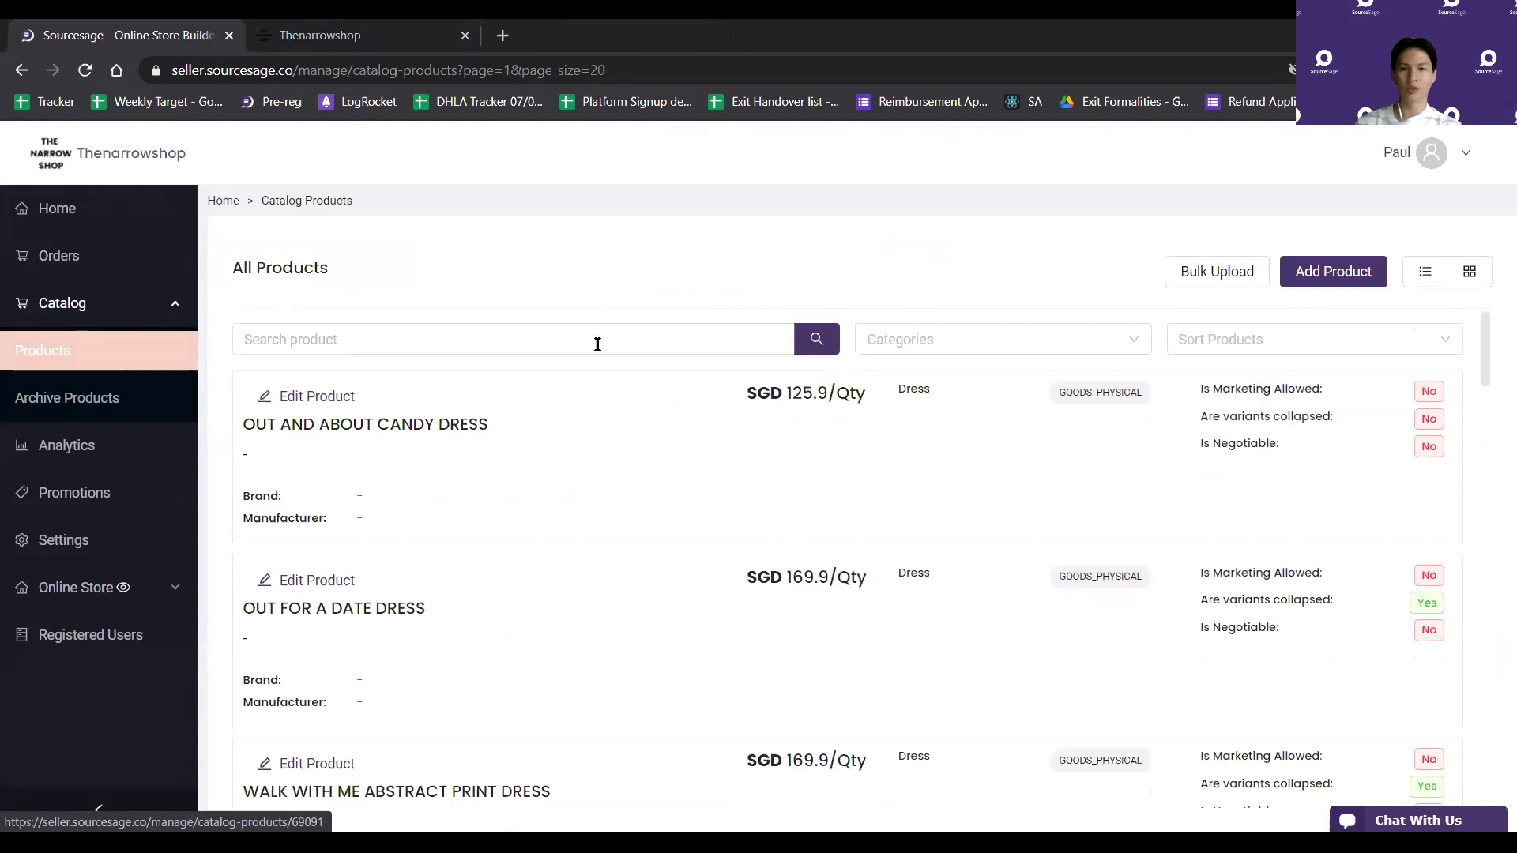
Start a new catalog product and name it Prom Dress
{"action": "left_click", "coordinate": [1325, 276]}
{"action": "left_click", "coordinate": [330, 383]}
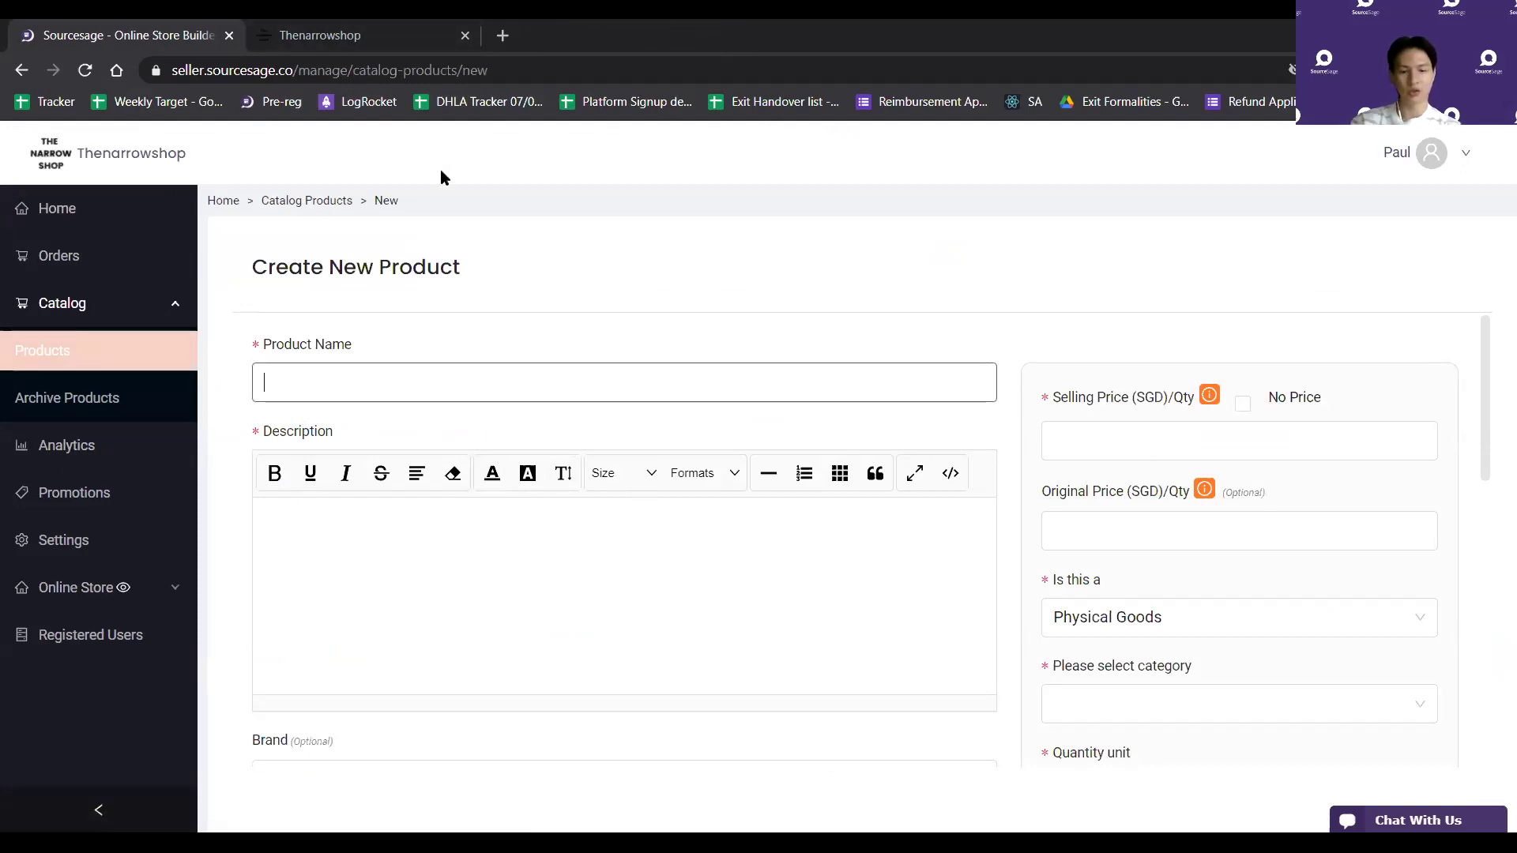
{"action": "type", "text": "GRee"}
{"action": "key", "text": "BackSpace"}
{"action": "key", "text": "BackSpace"}
{"action": "type", "text": "ree"}
{"action": "key", "text": "BackSpace"}
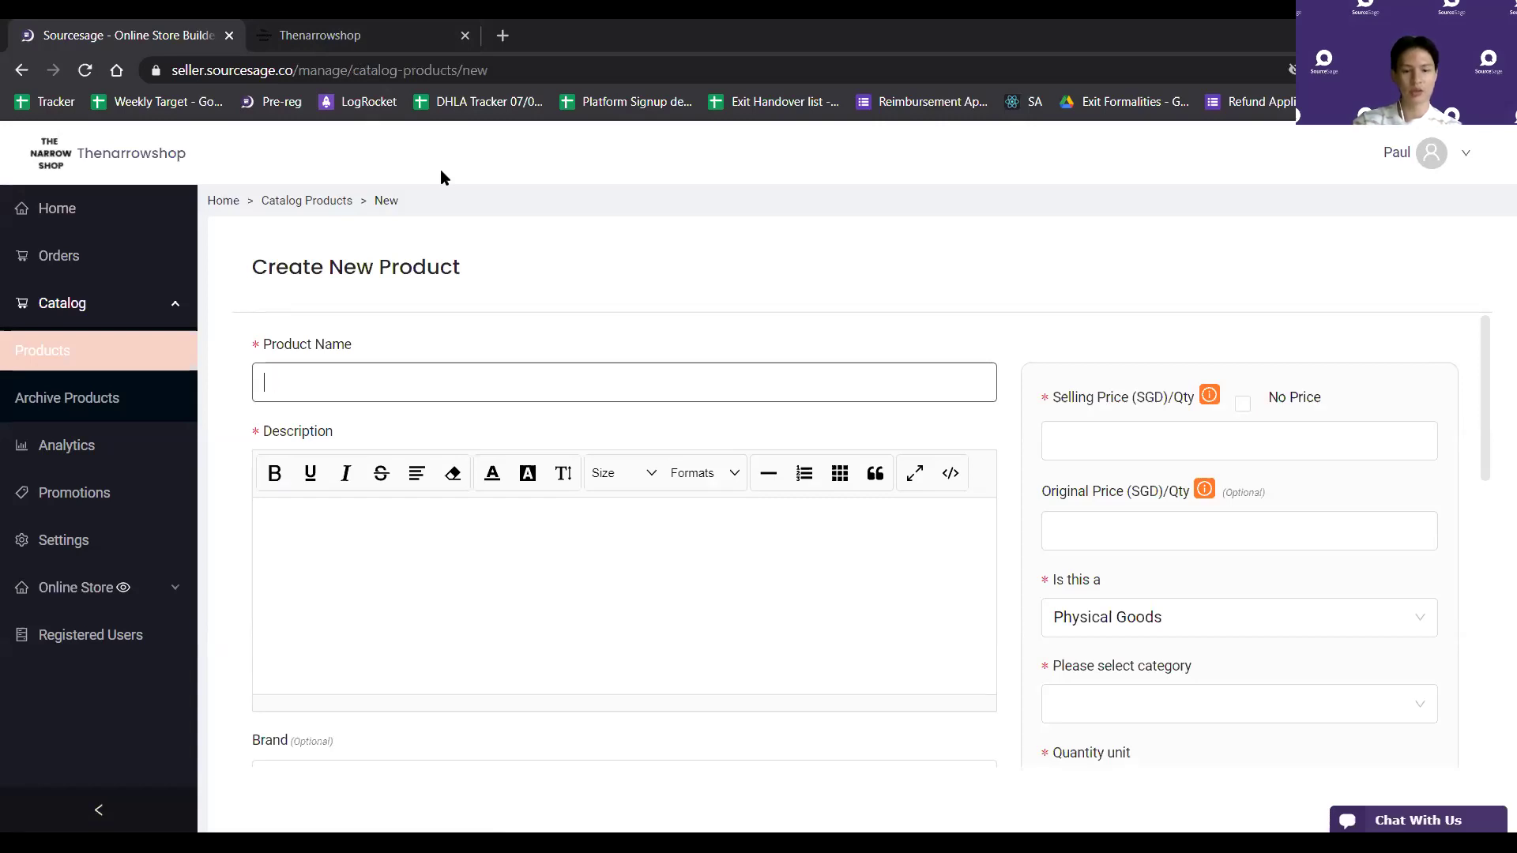
{"action": "type", "text": "Prom Dress"}
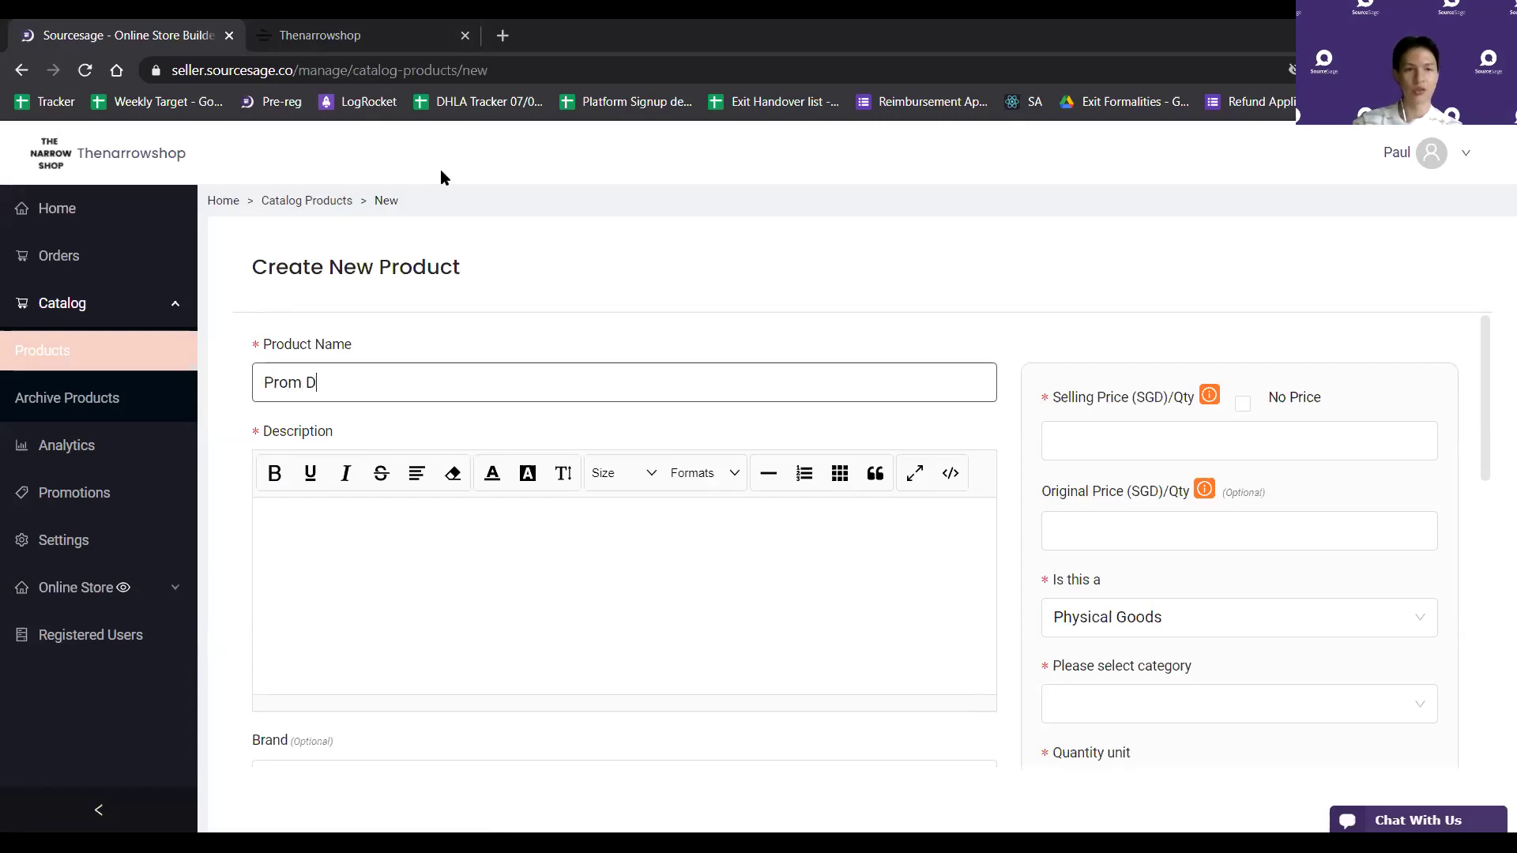
Enter the placeholder description "asdasdasd" and set the selling price to 89.00 SGD and the original price to 100 SGD
{"action": "left_click", "coordinate": [681, 664]}
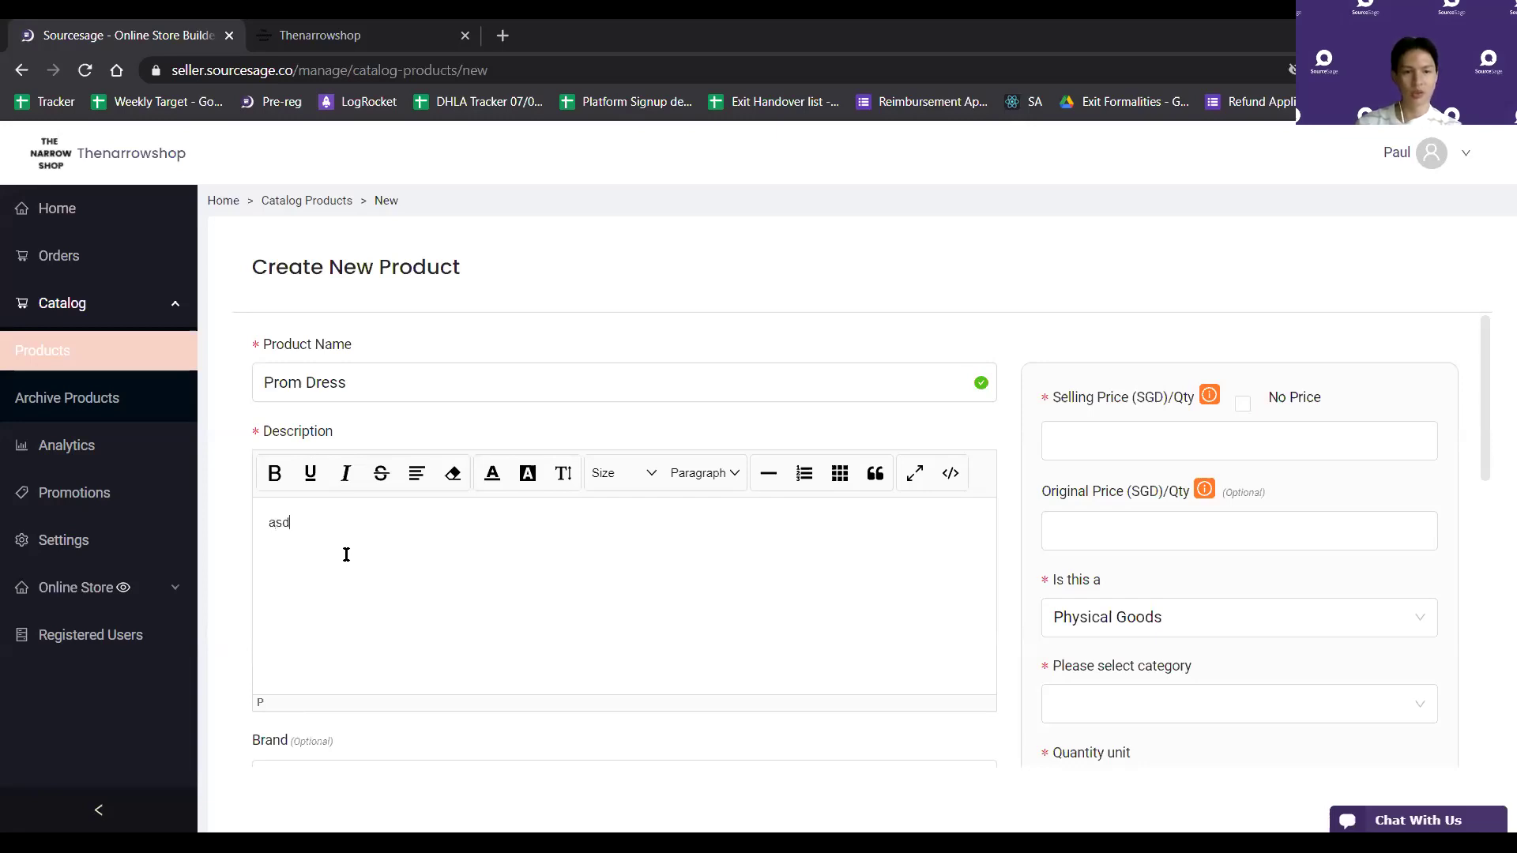
{"action": "type", "text": "dasd"}
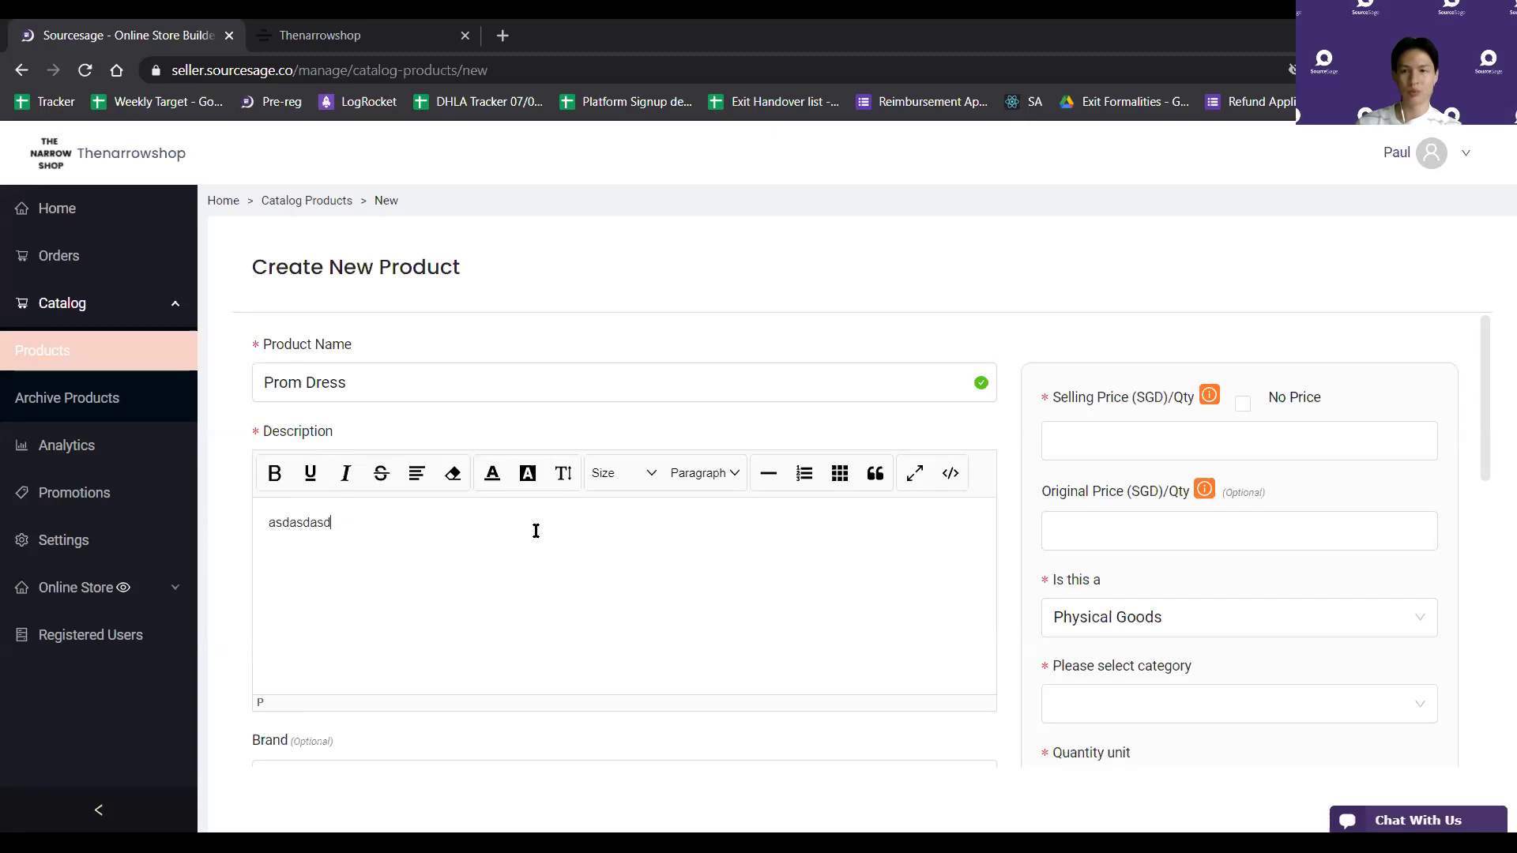
{"action": "left_click", "coordinate": [1137, 456]}
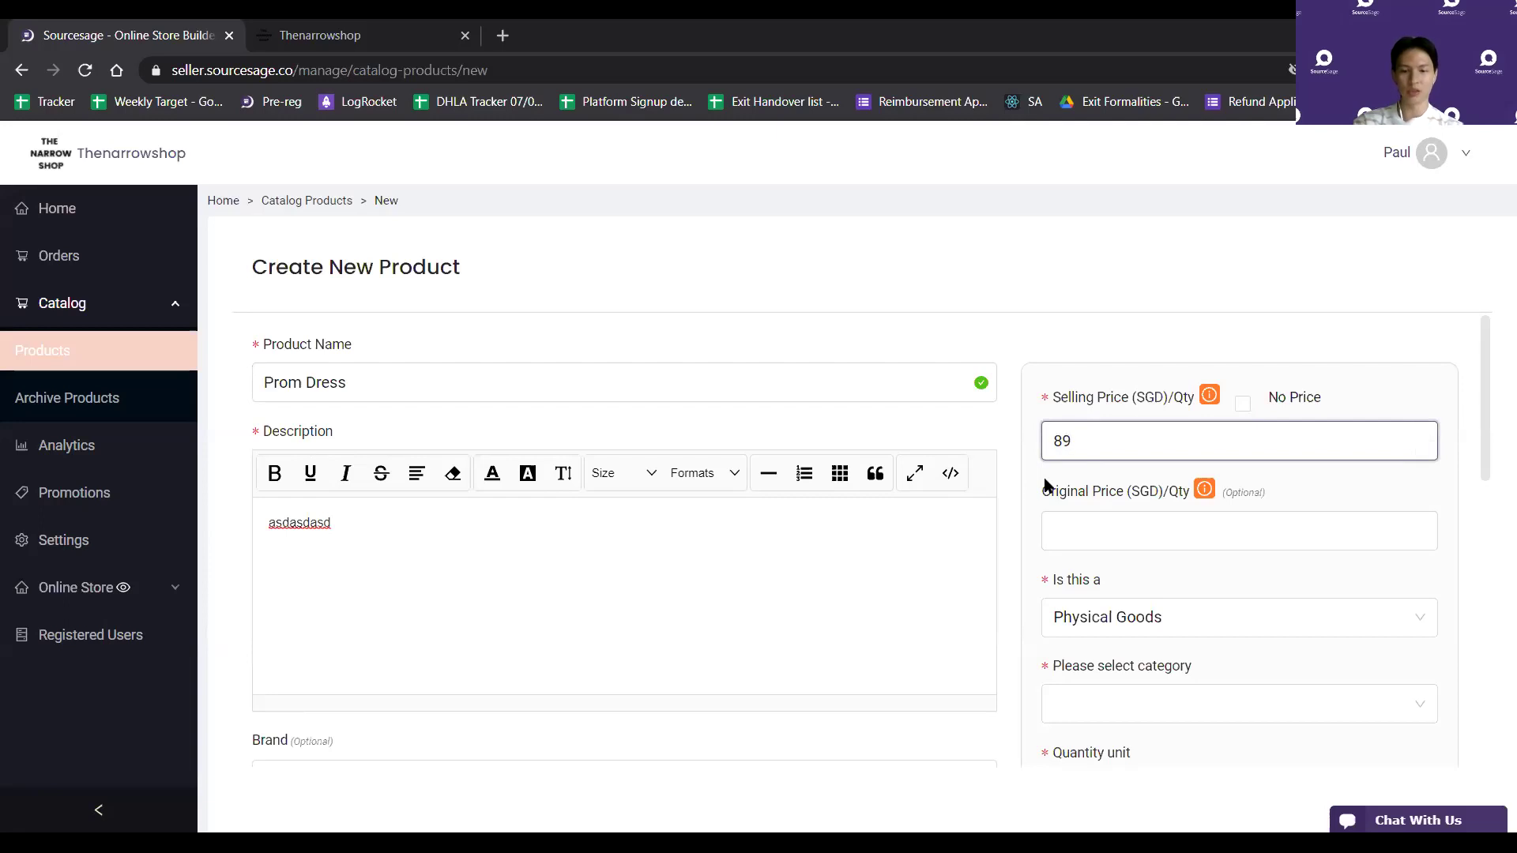
{"action": "type", "text": "89.00"}
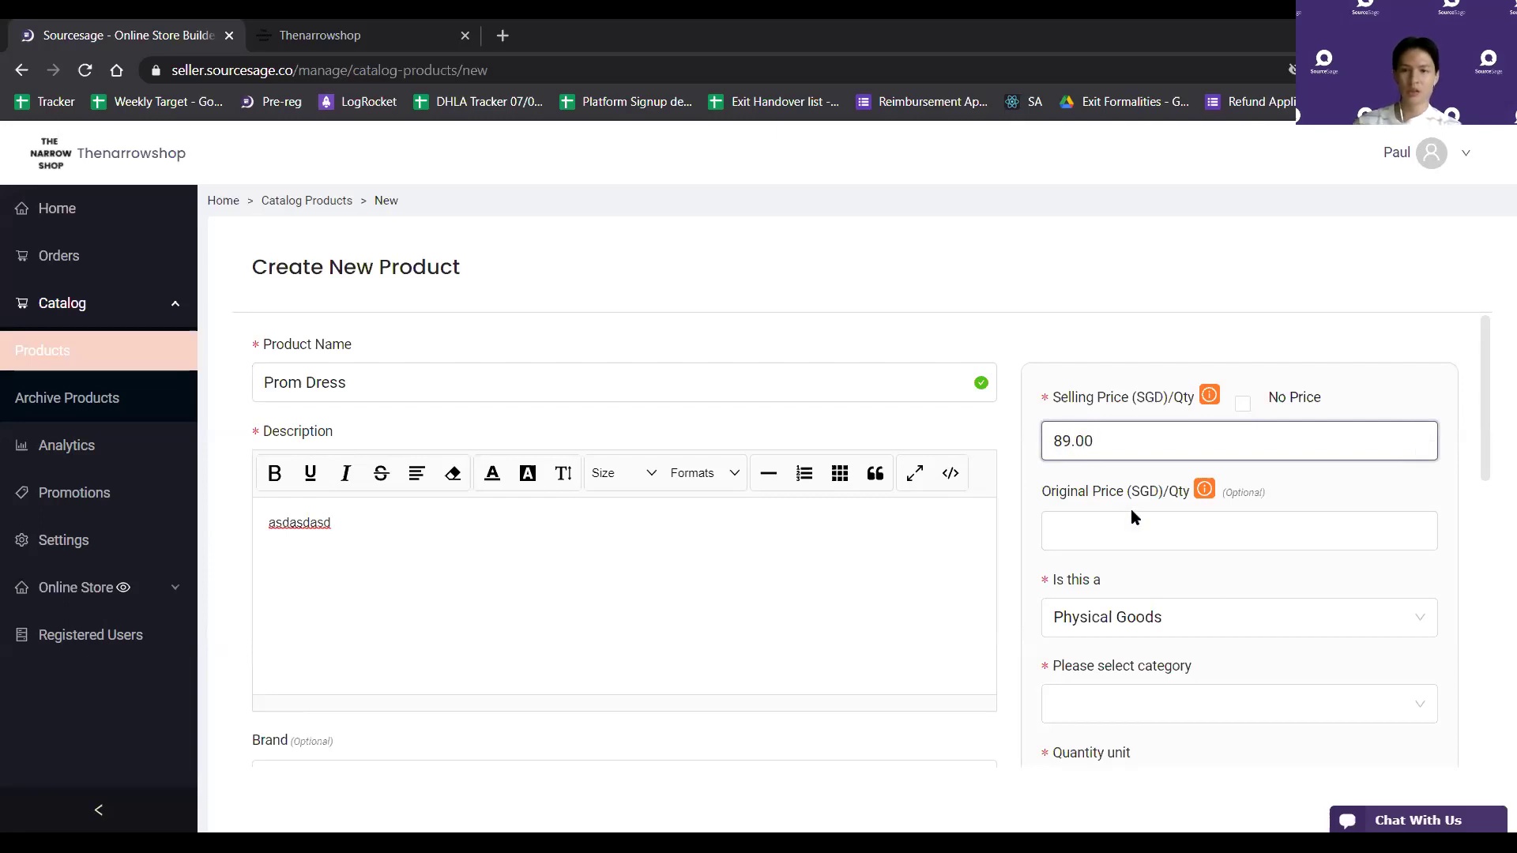
{"action": "left_click", "coordinate": [1173, 525]}
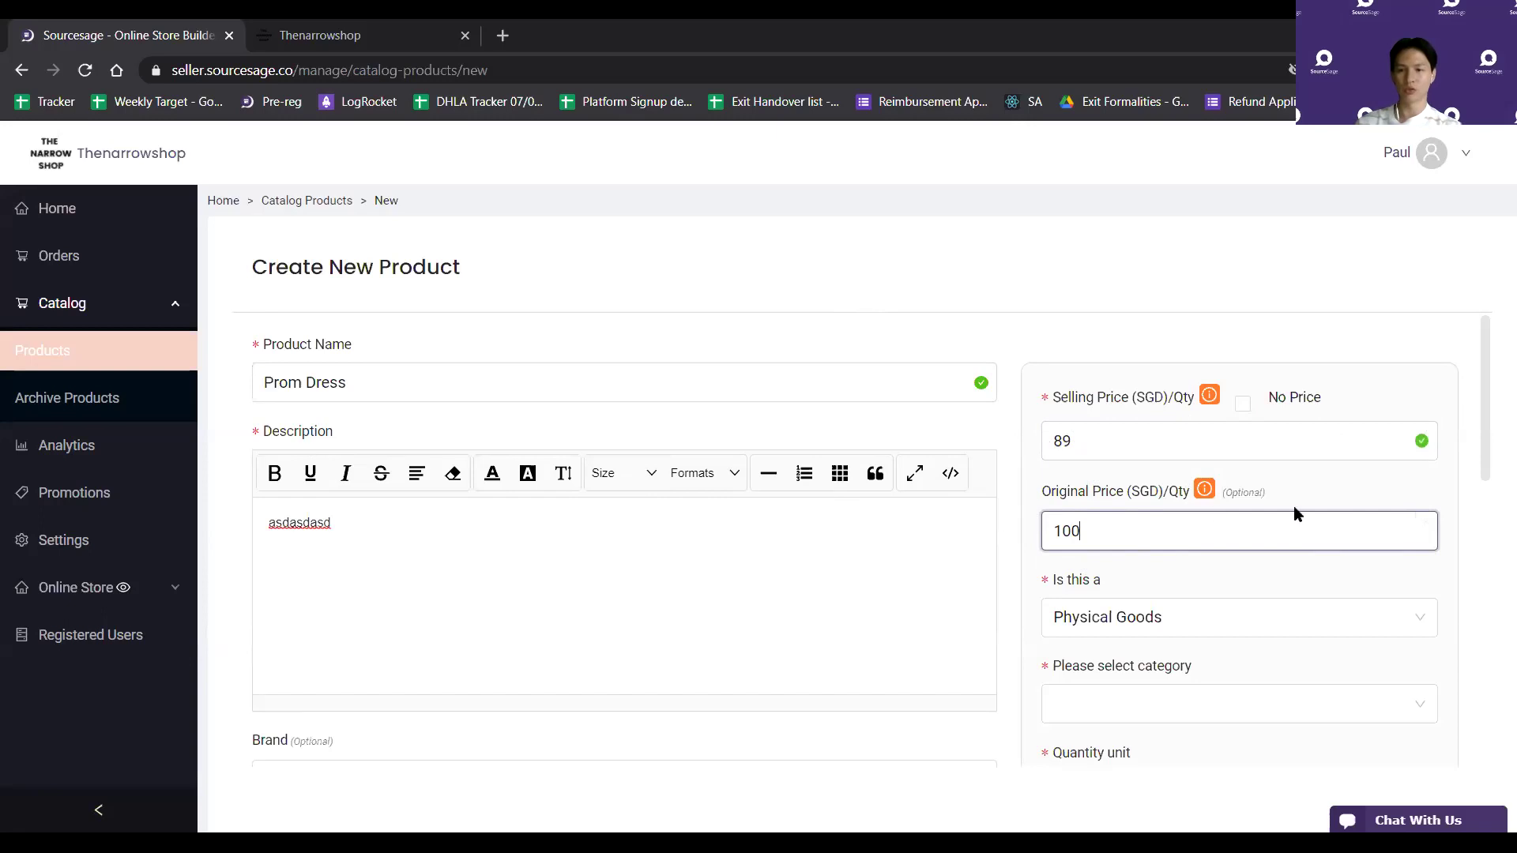
{"action": "scroll", "coordinate": [1106, 506], "scroll_direction": "down", "scroll_amount": 1}
{"action": "scroll", "coordinate": [853, 443], "scroll_direction": "up", "scroll_amount": 1}
{"action": "scroll", "coordinate": [863, 448], "scroll_direction": "down", "scroll_amount": 1}
{"action": "scroll", "coordinate": [926, 478], "scroll_direction": "down", "scroll_amount": 1}
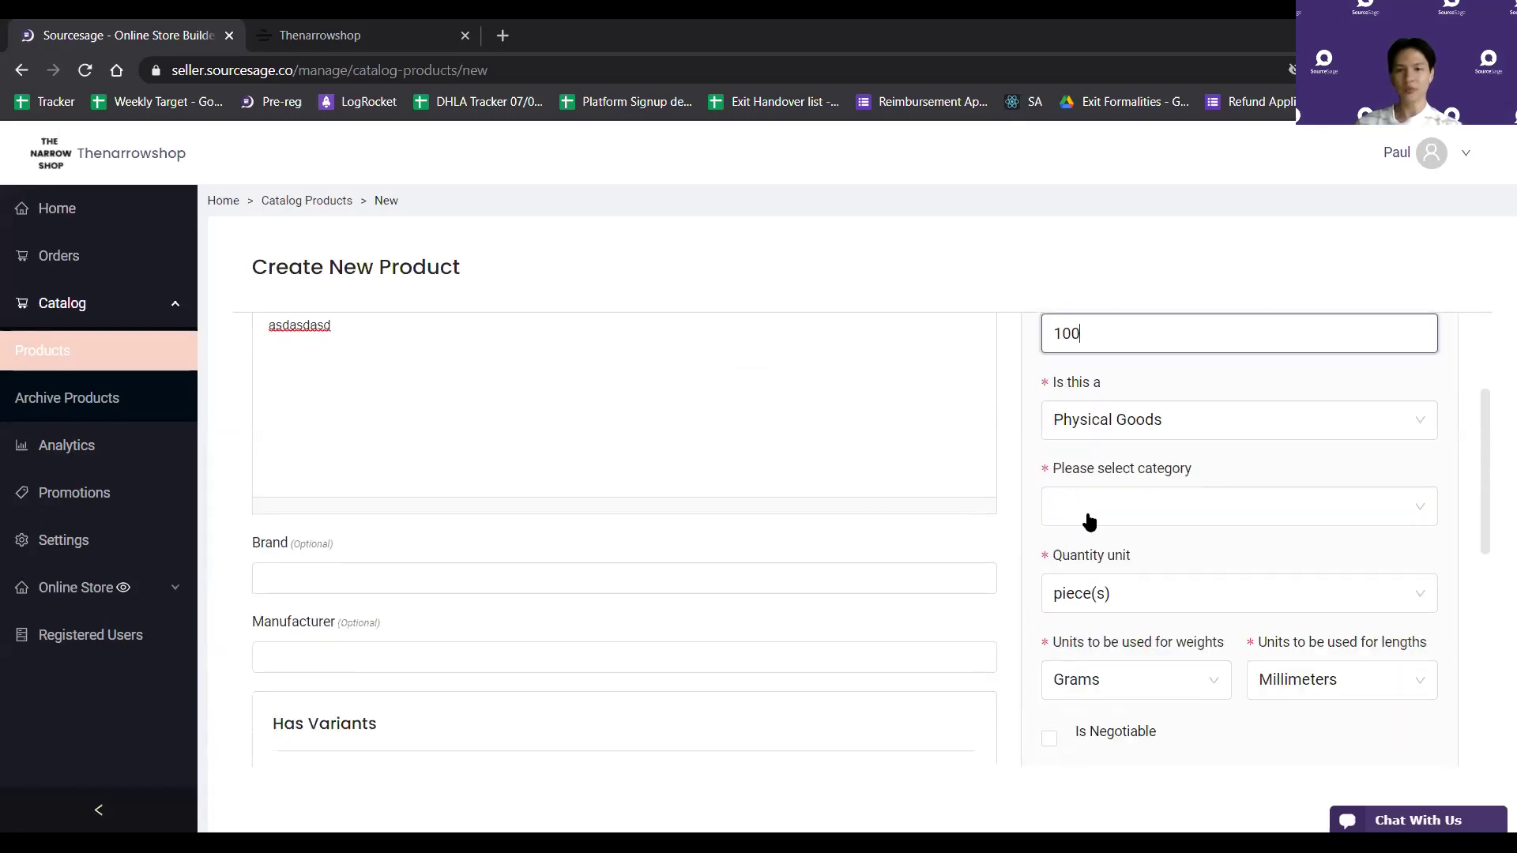
{"action": "left_click", "coordinate": [1074, 510]}
{"action": "scroll", "coordinate": [1177, 638], "scroll_direction": "down", "scroll_amount": 10}
{"action": "scroll", "coordinate": [1175, 644], "scroll_direction": "down", "scroll_amount": 10}
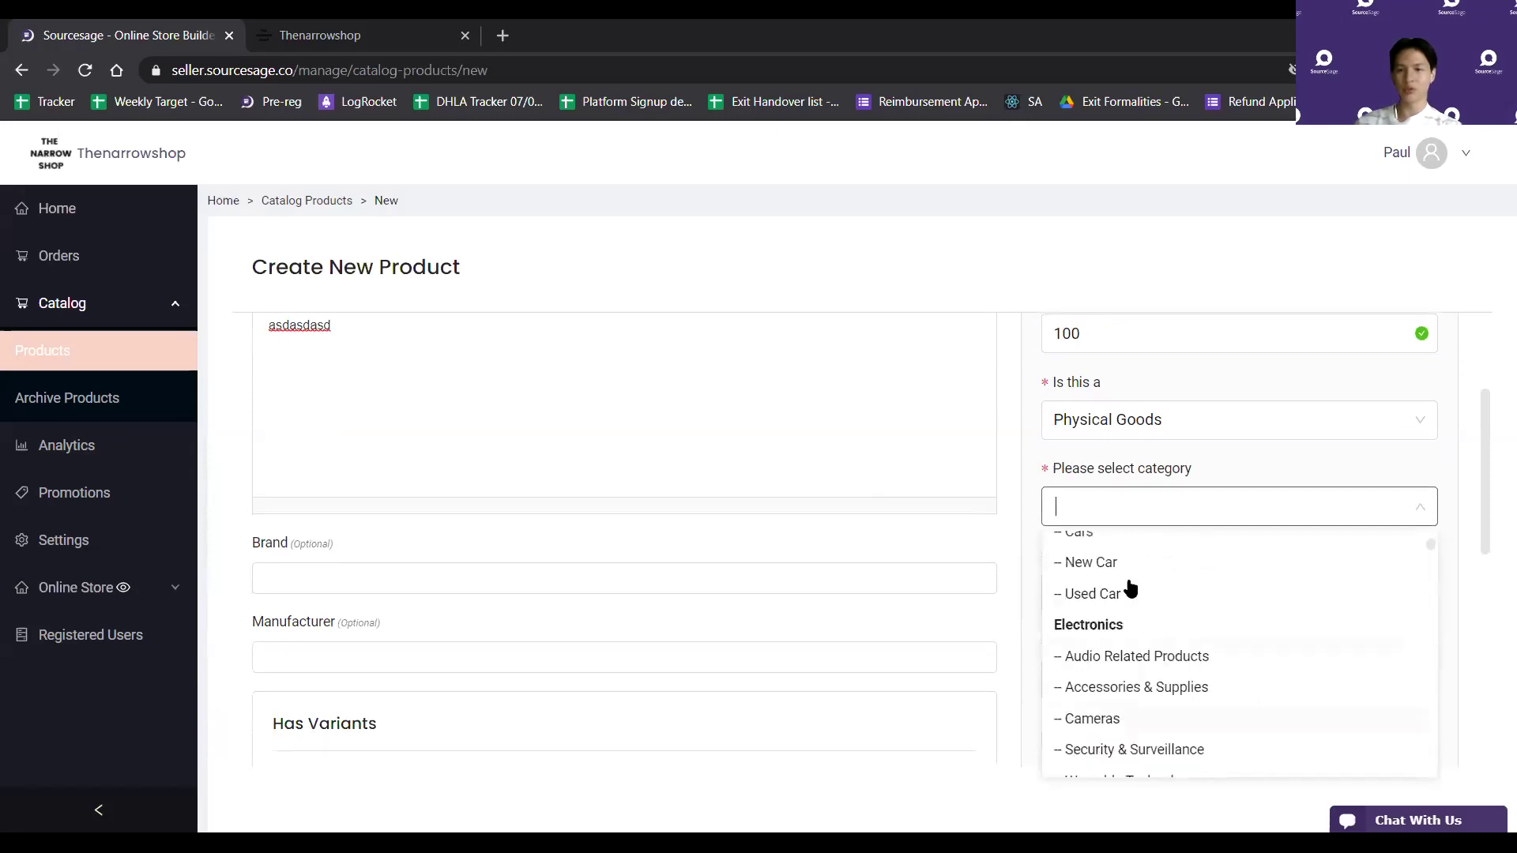
{"action": "scroll", "coordinate": [678, 423], "scroll_direction": "up", "scroll_amount": 2}
{"action": "scroll", "coordinate": [1296, 639], "scroll_direction": "down", "scroll_amount": 5}
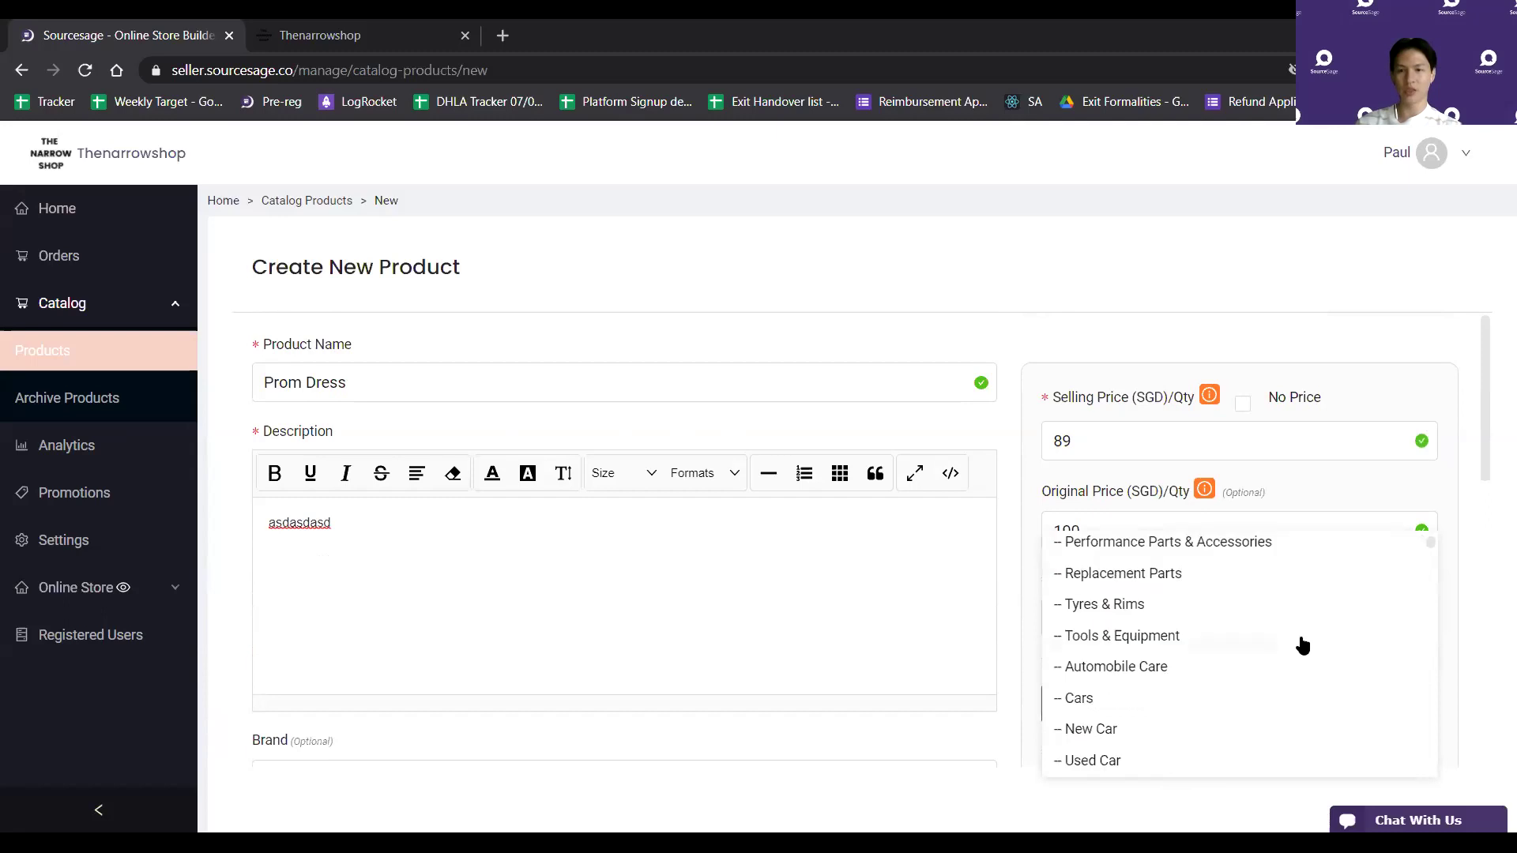
{"action": "left_click", "coordinate": [914, 596]}
{"action": "left_click", "coordinate": [1100, 609]}
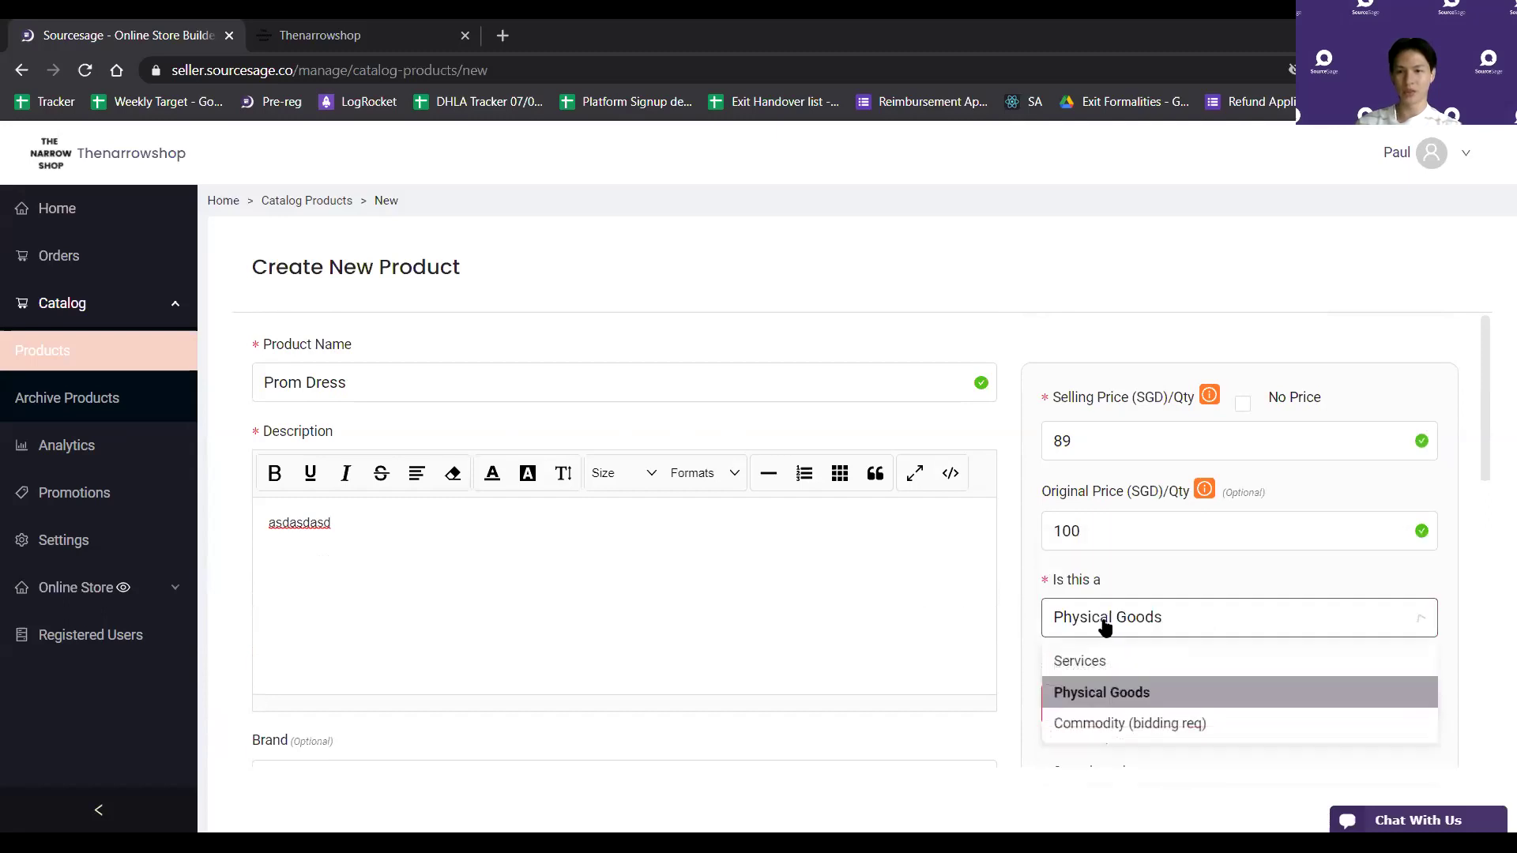
{"action": "left_click", "coordinate": [937, 602]}
Search the product categories for "dress" and assign the Dress category to the product
{"action": "scroll", "coordinate": [1087, 609], "scroll_direction": "down", "scroll_amount": 2}
{"action": "left_click", "coordinate": [1093, 522]}
{"action": "type", "text": "dress"}
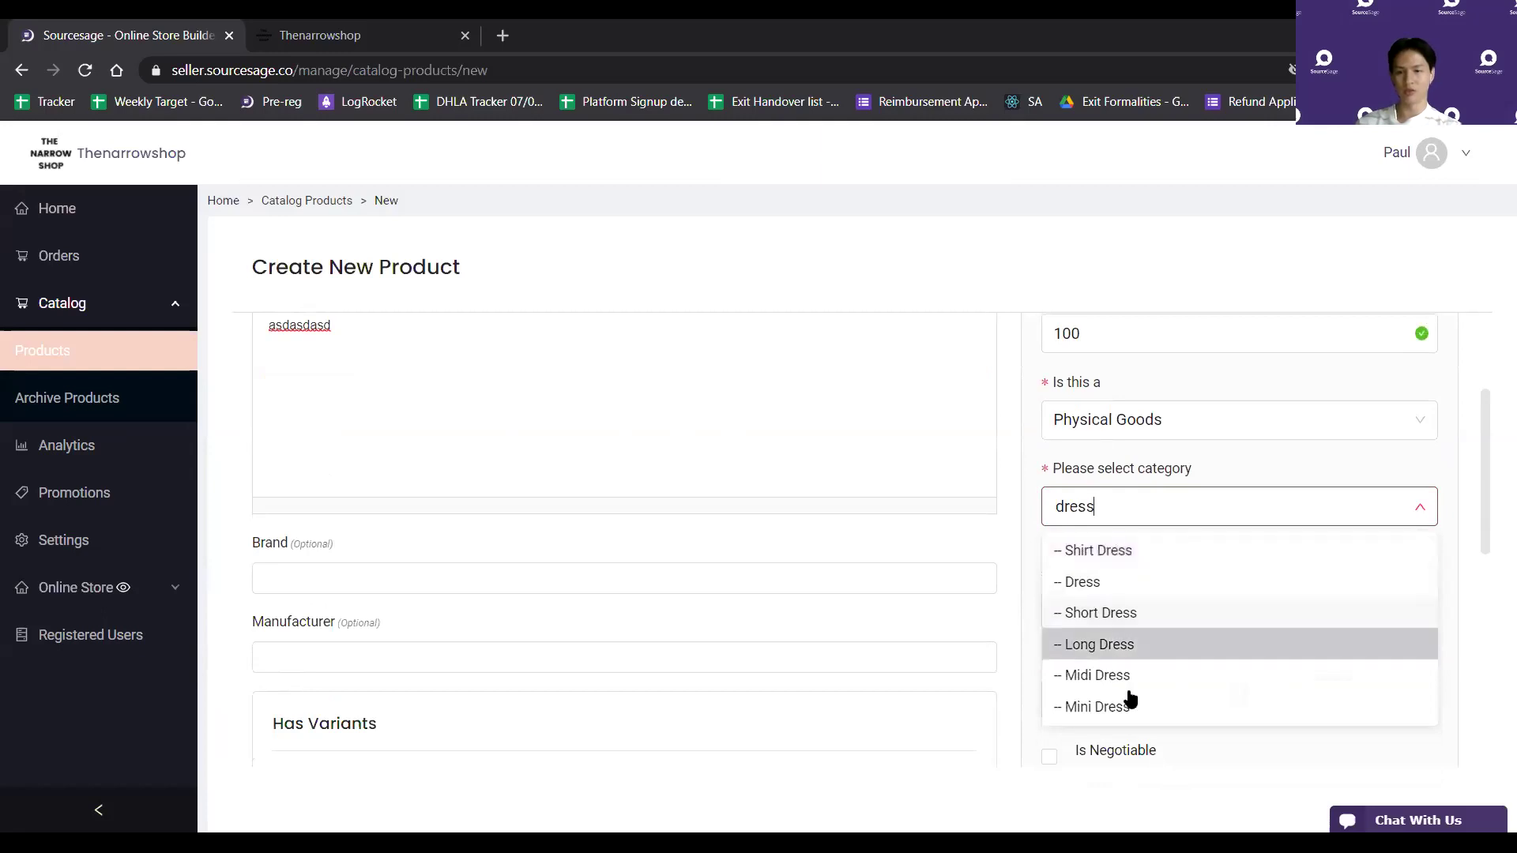
{"action": "left_click", "coordinate": [1114, 580]}
Leave brand and manufacturer blank and mark the product as having multiple options such as sizes or colors
{"action": "left_click", "coordinate": [440, 574]}
{"action": "left_click", "coordinate": [356, 652]}
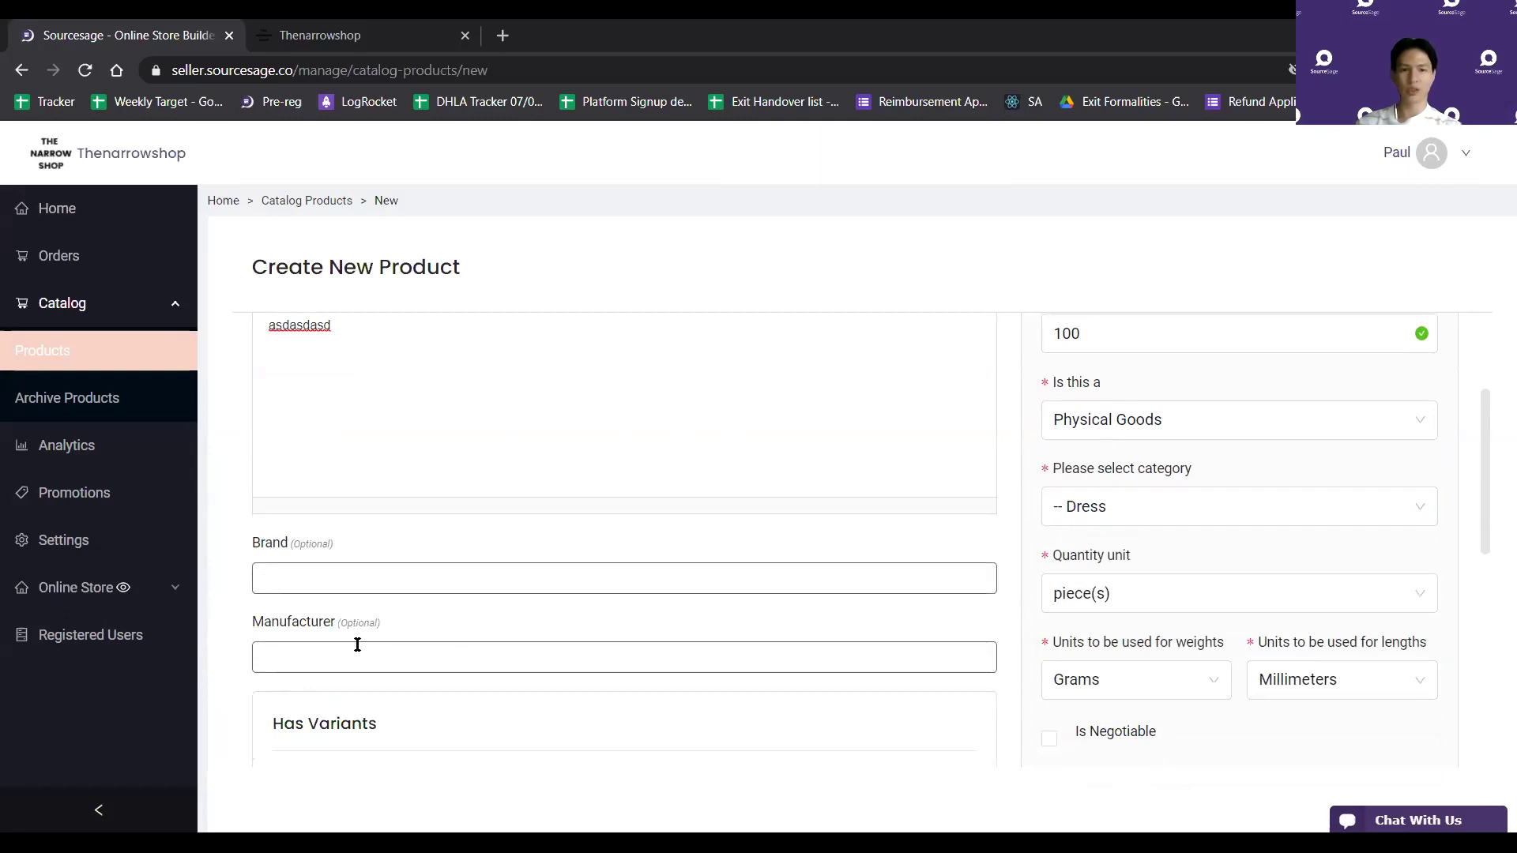
{"action": "scroll", "coordinate": [356, 573], "scroll_direction": "down", "scroll_amount": 1}
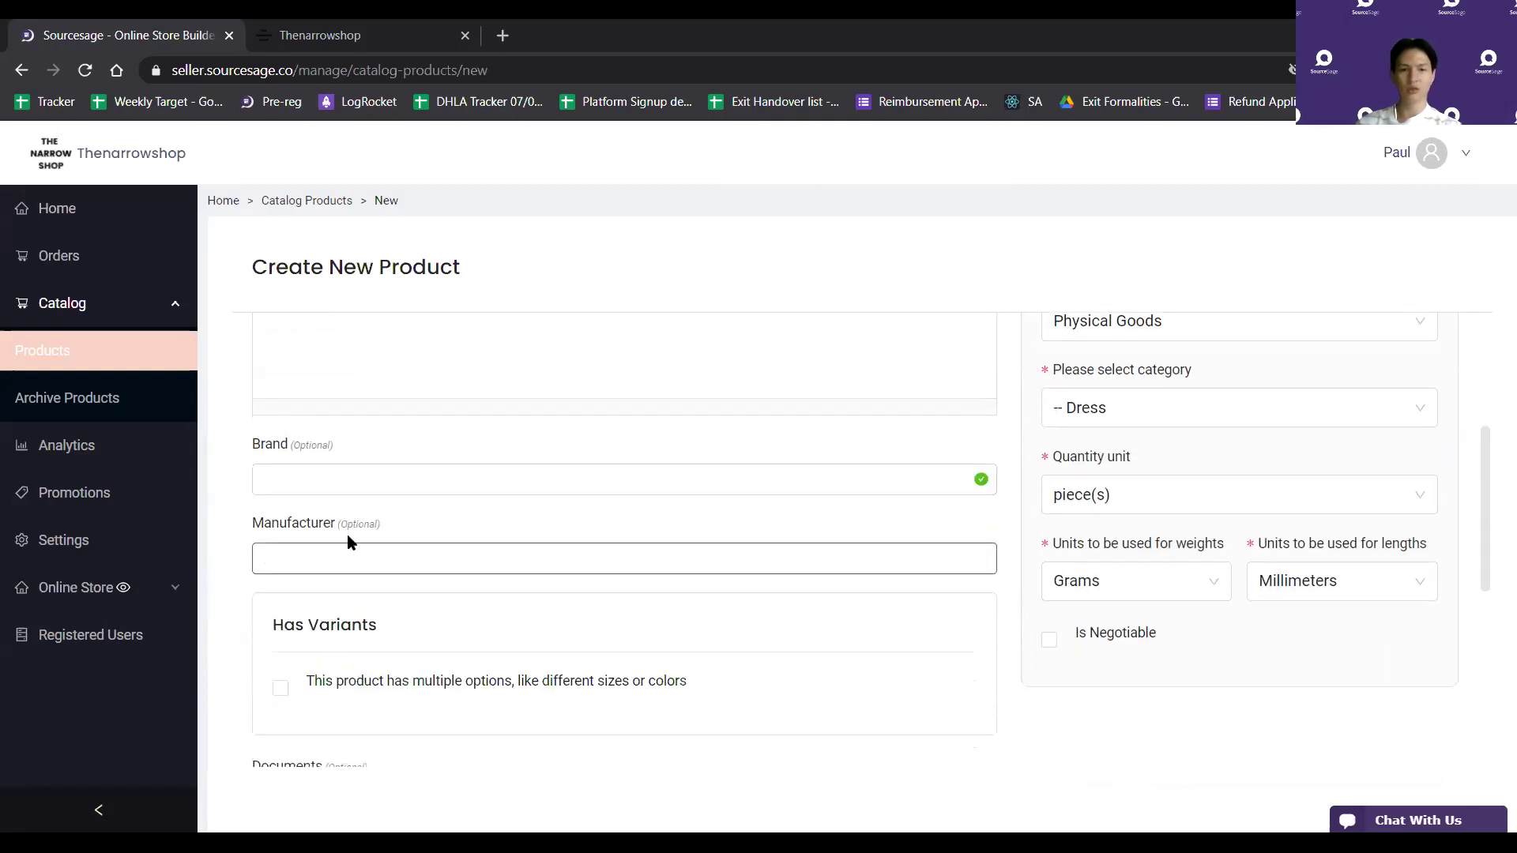
{"action": "scroll", "coordinate": [474, 565], "scroll_direction": "up", "scroll_amount": 2}
{"action": "scroll", "coordinate": [542, 630], "scroll_direction": "down", "scroll_amount": 4}
{"action": "scroll", "coordinate": [599, 624], "scroll_direction": "up", "scroll_amount": 1}
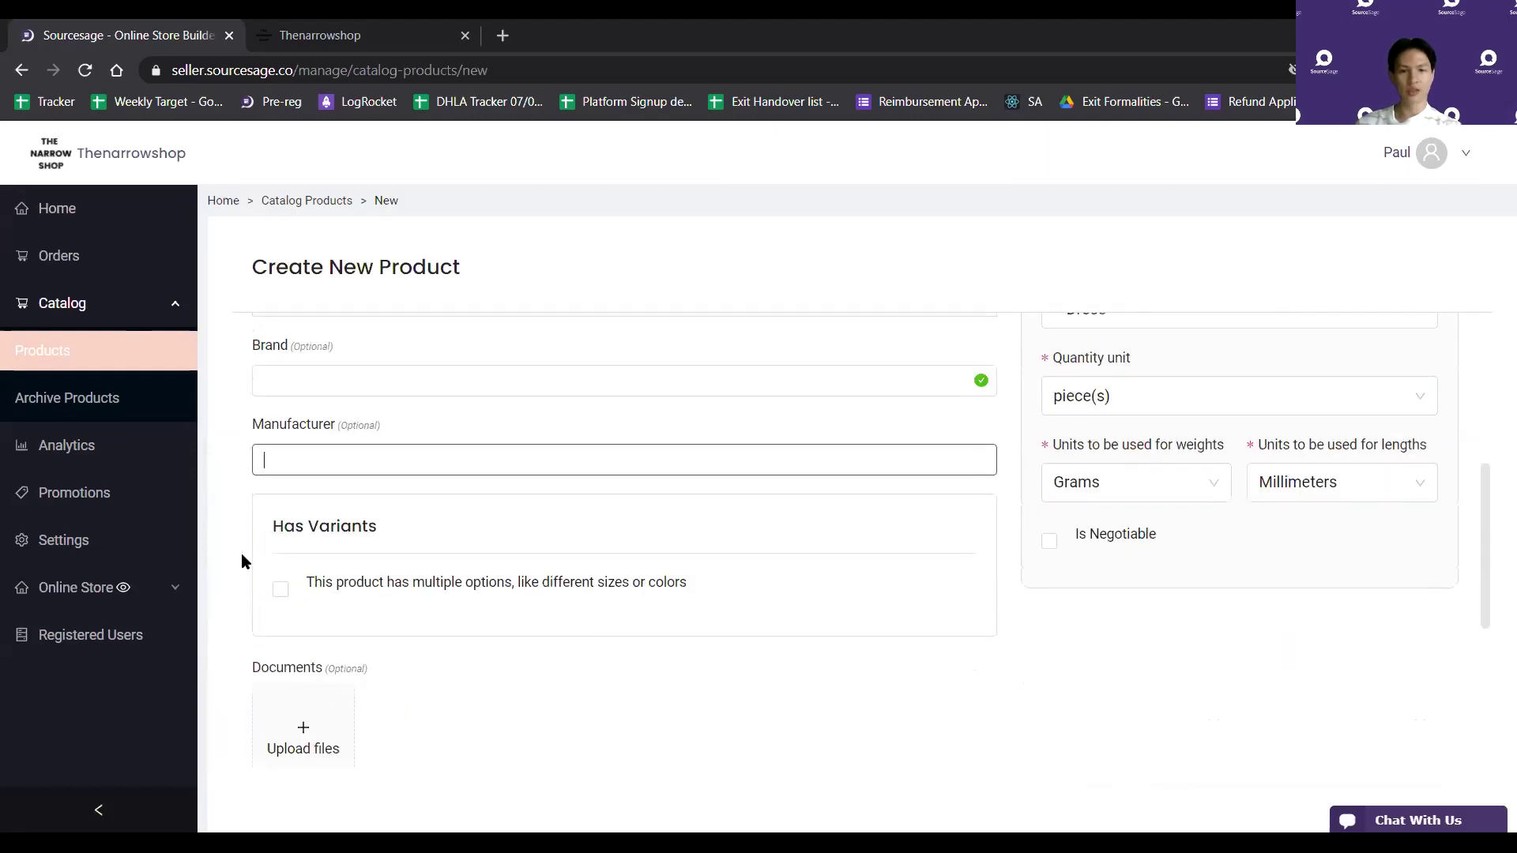
{"action": "left_click", "coordinate": [281, 590]}
{"action": "scroll", "coordinate": [292, 592], "scroll_direction": "down", "scroll_amount": 1}
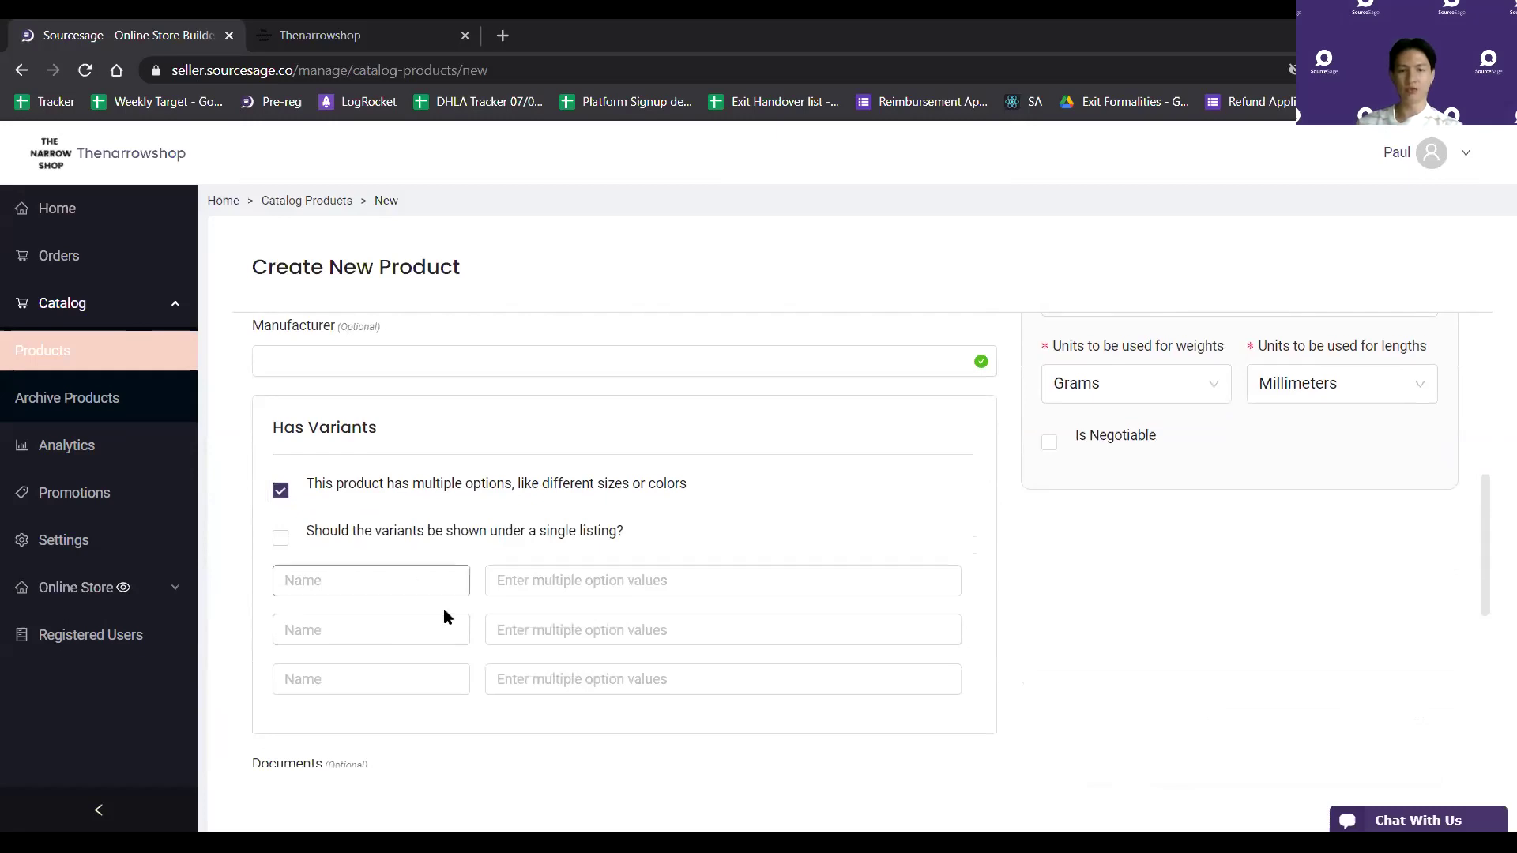
{"action": "scroll", "coordinate": [468, 589], "scroll_direction": "up", "scroll_amount": 4}
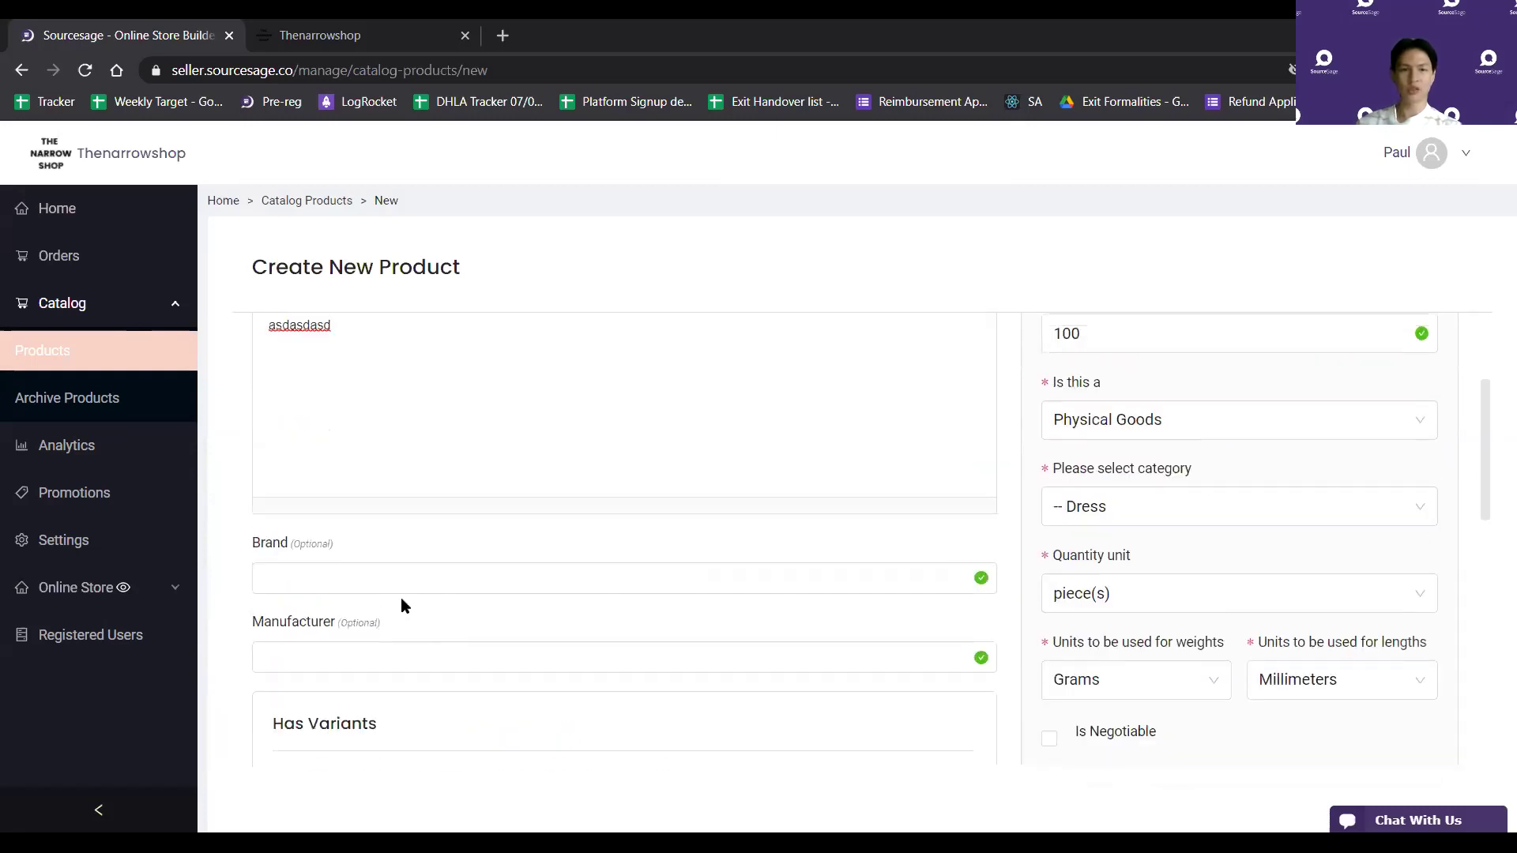
{"action": "scroll", "coordinate": [362, 474], "scroll_direction": "up", "scroll_amount": 1}
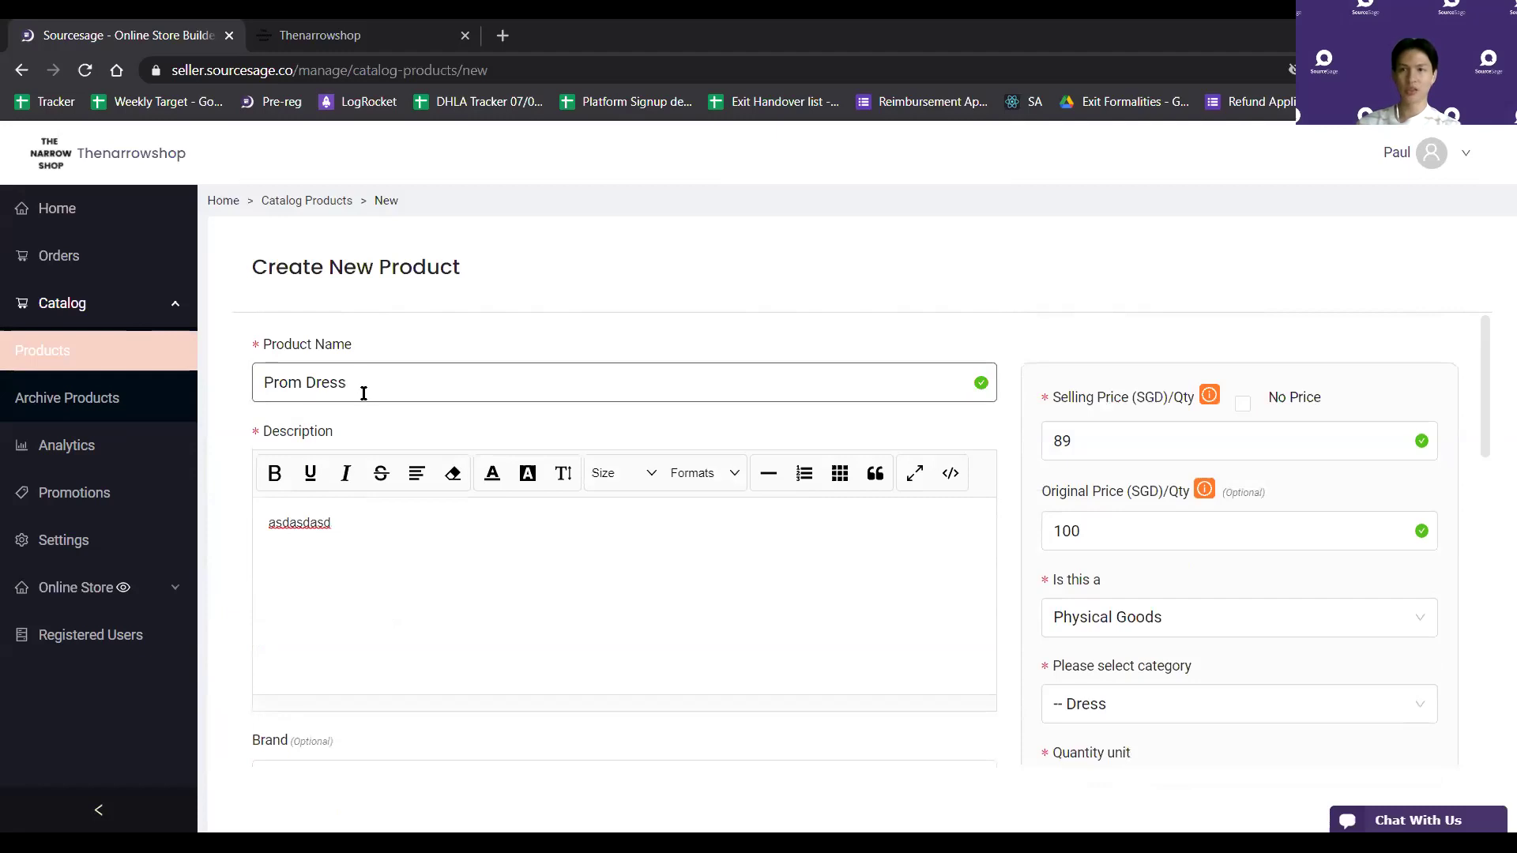
{"action": "scroll", "coordinate": [382, 384], "scroll_direction": "down", "scroll_amount": 6}
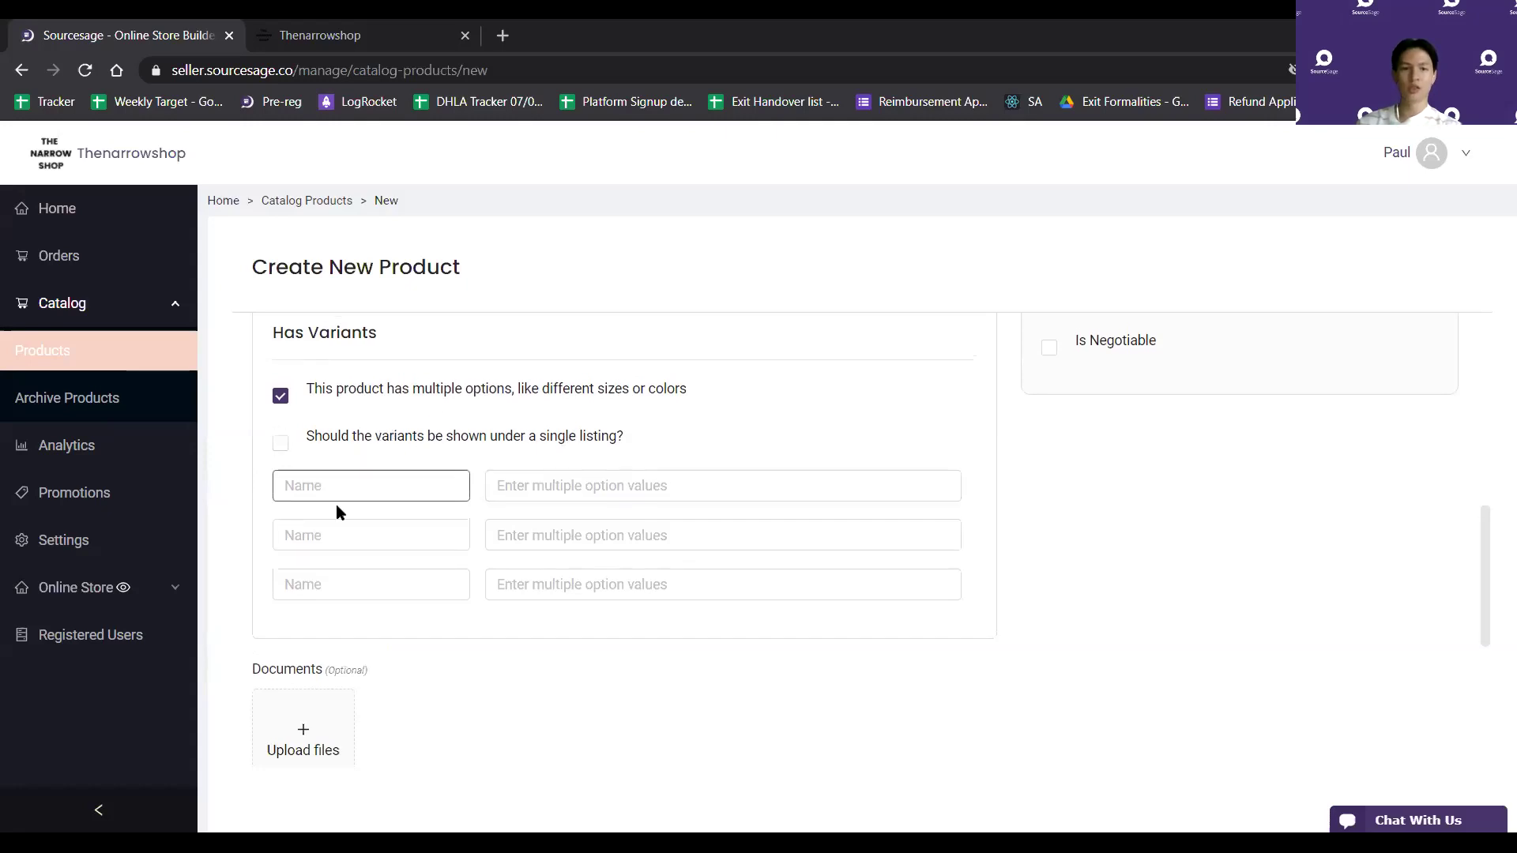
{"action": "scroll", "coordinate": [343, 600], "scroll_direction": "up", "scroll_amount": 1}
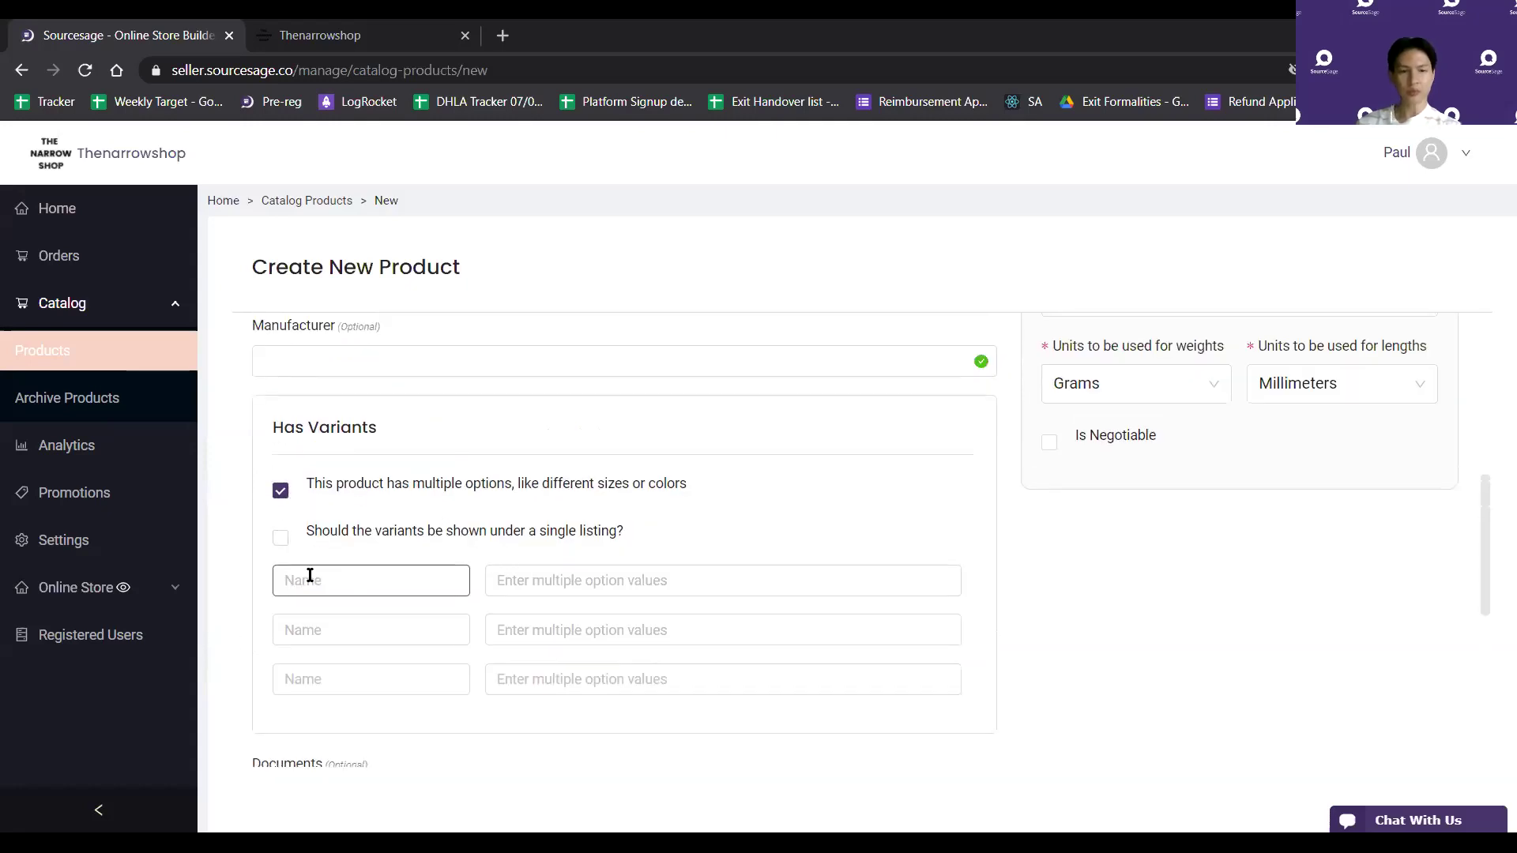
Define the first variant option as Colour with the values Blue, Green and Red
{"action": "type", "text": "Colour"}
{"action": "left_click", "coordinate": [585, 575]}
{"action": "type", "text": "Blue"}
{"action": "key", "text": "Return"}
{"action": "type", "text": "Green"}
{"action": "key", "text": "Return"}
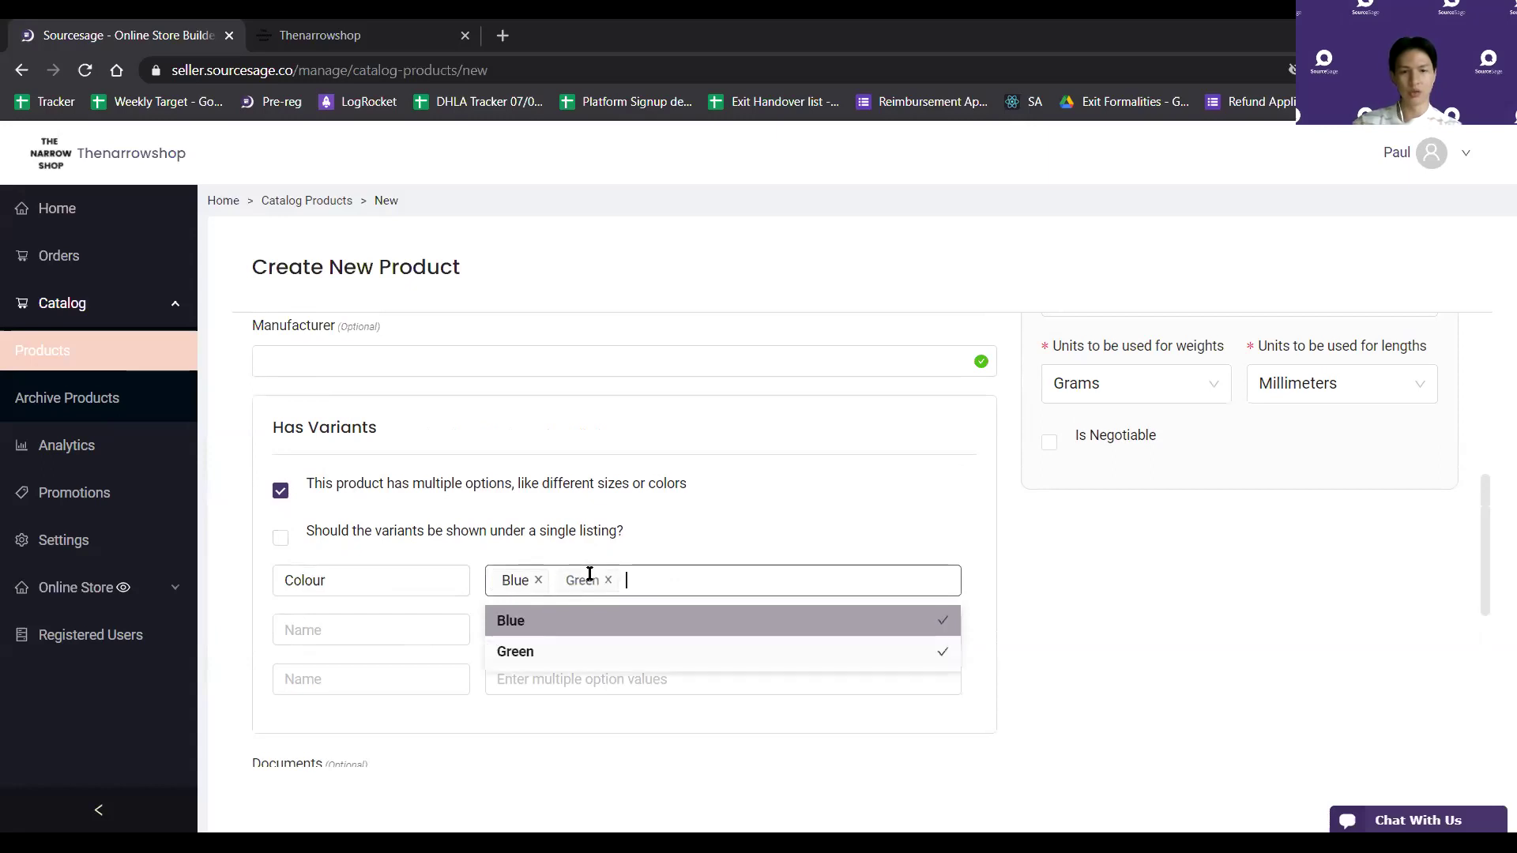
{"action": "type", "text": "Red"}
{"action": "key", "text": "Return"}
Add a second variant option Size with the values S, M and L, and show the variants under a single listing
{"action": "left_click", "coordinate": [427, 634]}
{"action": "type", "text": "Size"}
{"action": "left_click", "coordinate": [627, 630]}
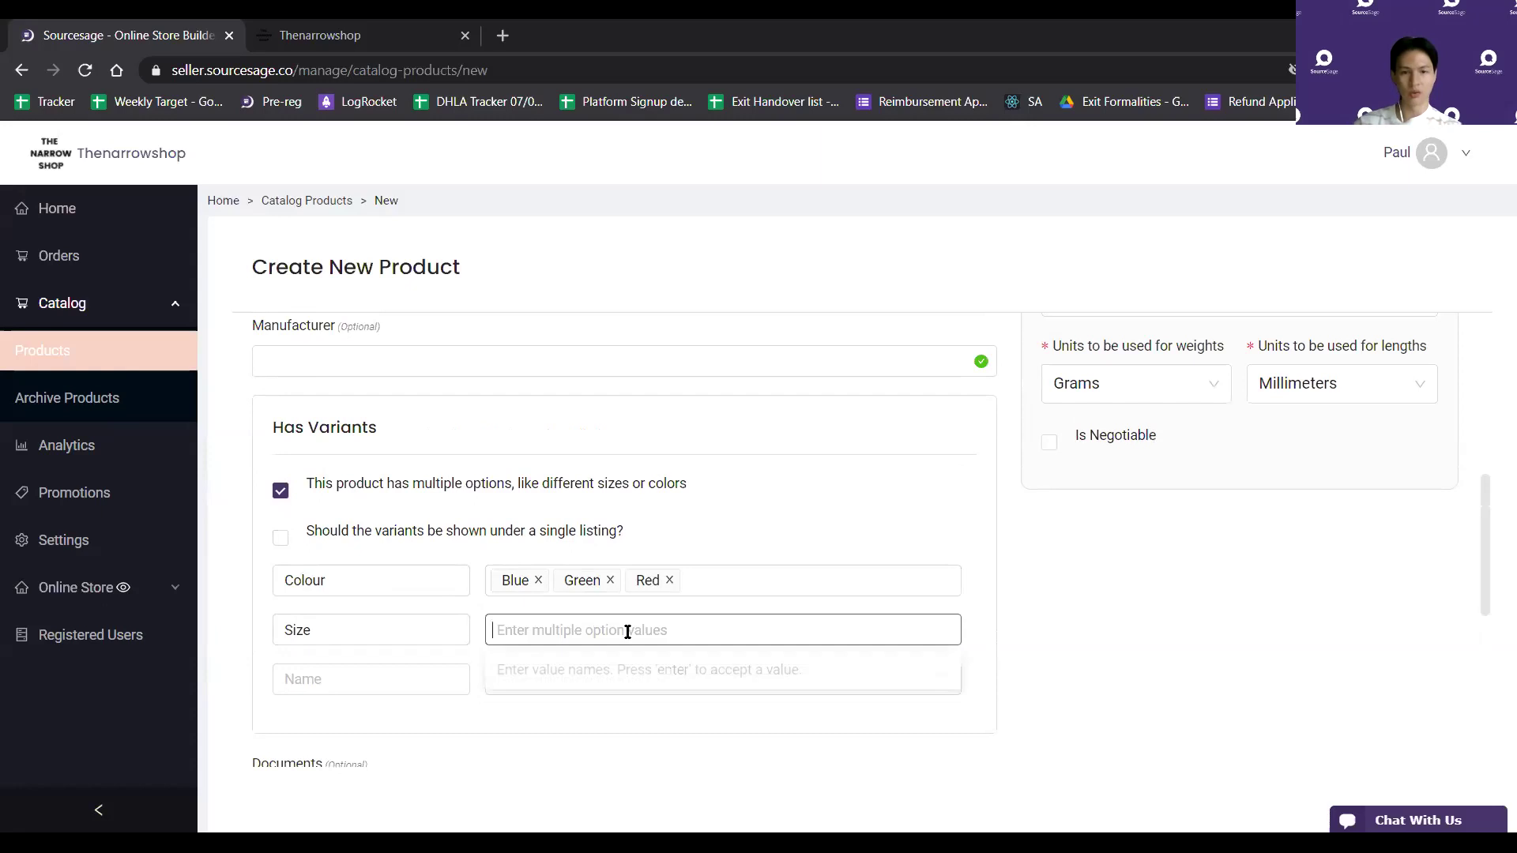
{"action": "type", "text": "S"}
{"action": "key", "text": "Return"}
{"action": "type", "text": "M"}
{"action": "key", "text": "Return"}
{"action": "type", "text": "L"}
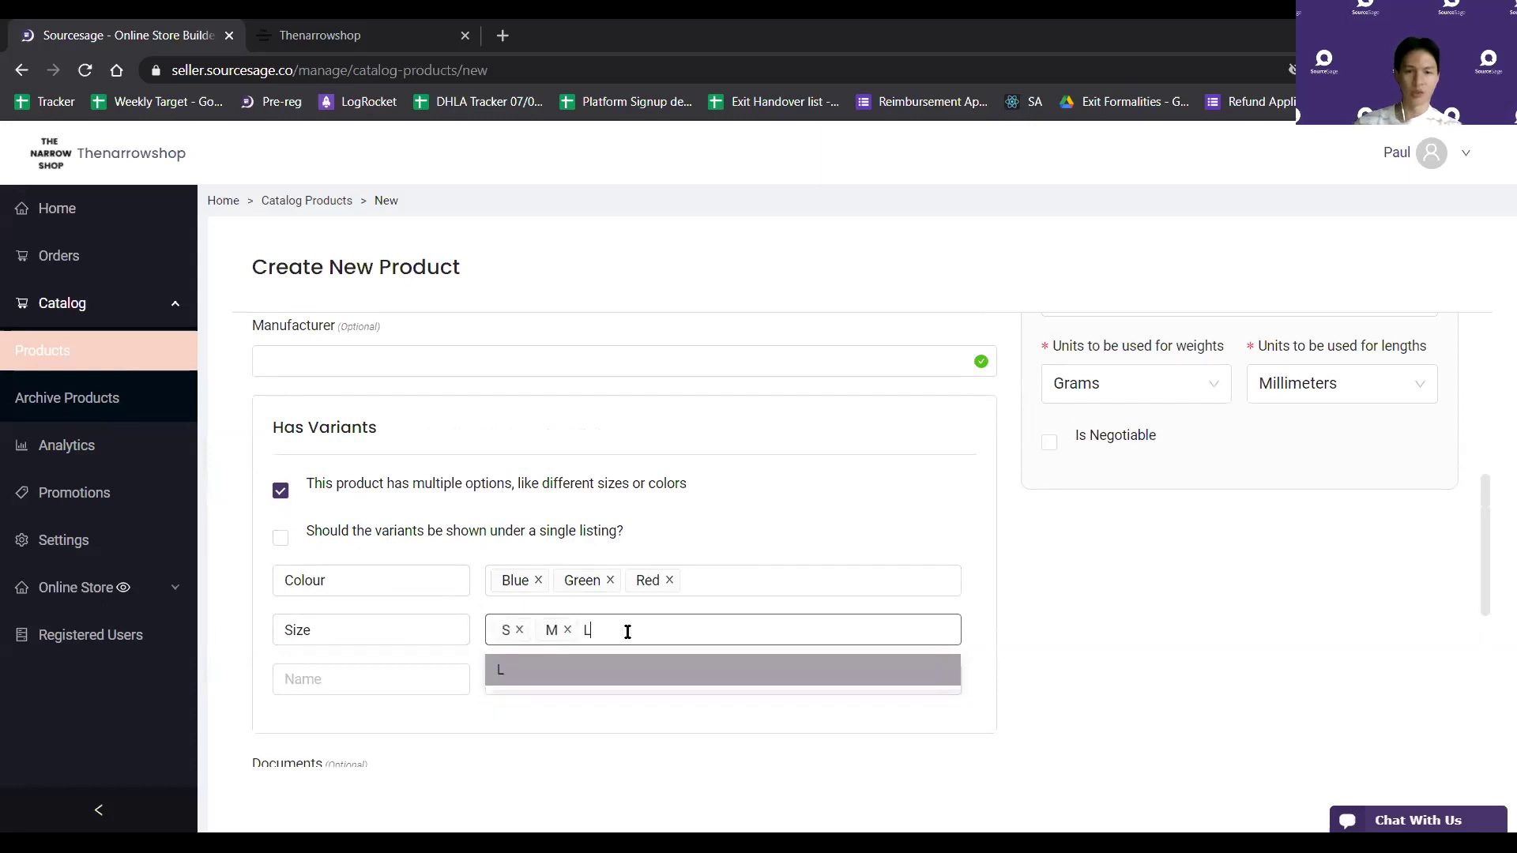
{"action": "key", "text": "Return"}
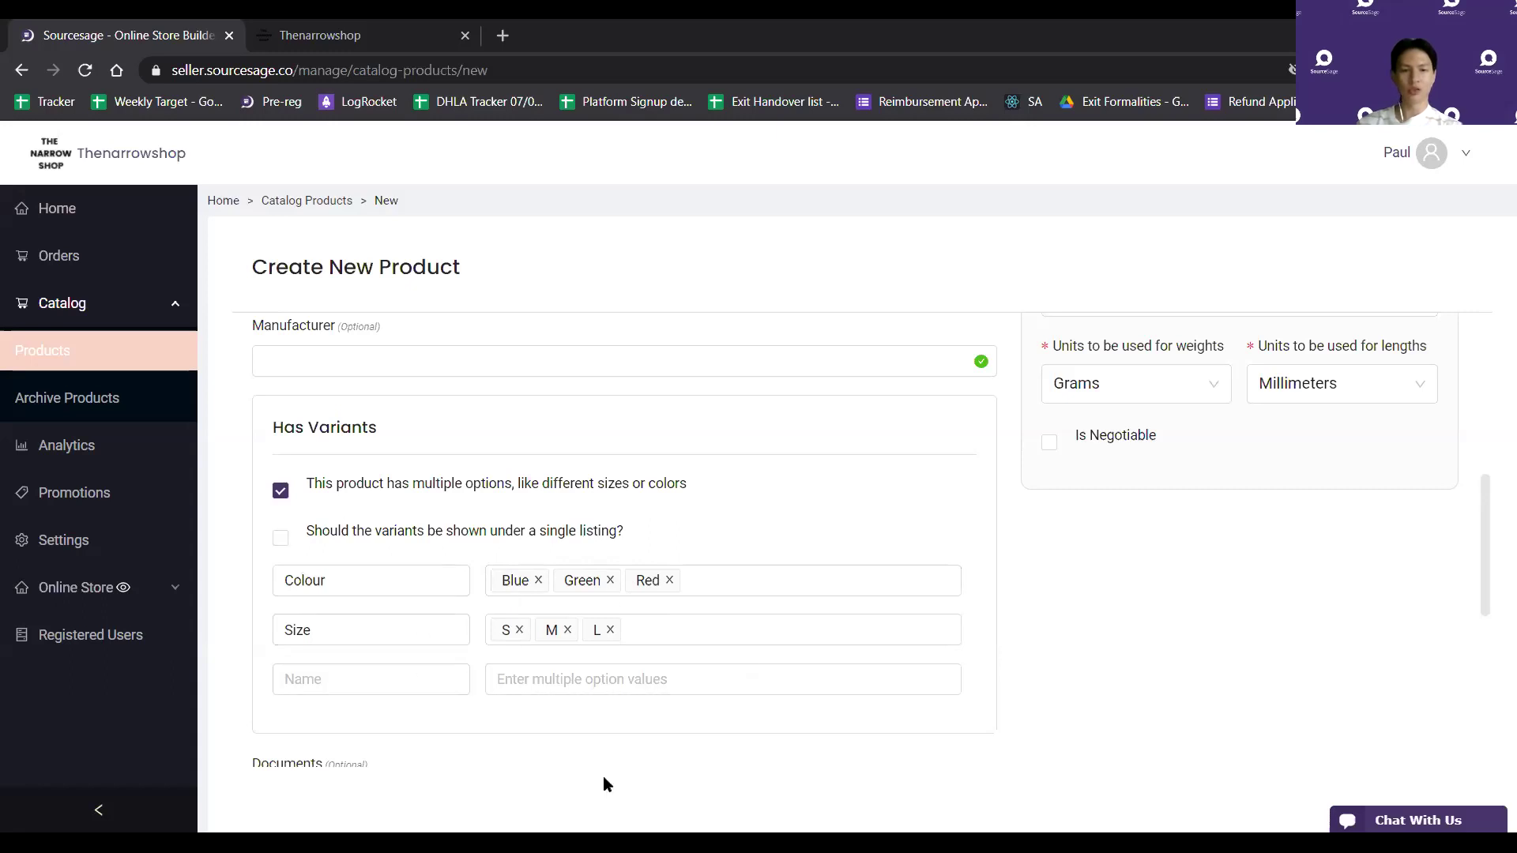
{"action": "left_click", "coordinate": [280, 539]}
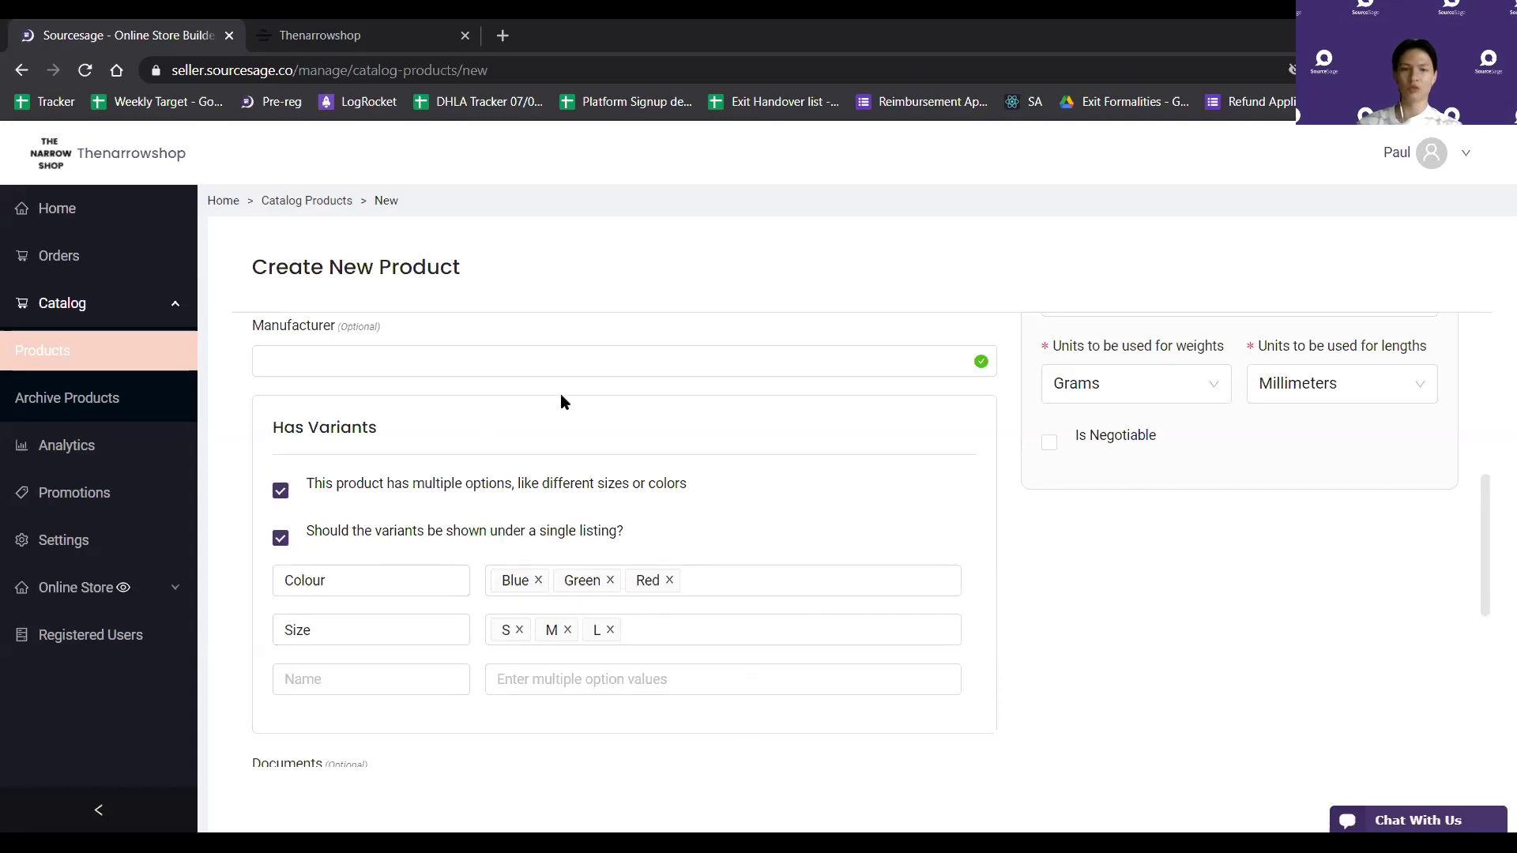
Submit the new product without uploading files and open Prom Dress from the product list to view its variants
{"action": "scroll", "coordinate": [722, 553], "scroll_direction": "down", "scroll_amount": 5}
{"action": "scroll", "coordinate": [772, 583], "scroll_direction": "up", "scroll_amount": 15}
{"action": "scroll", "coordinate": [877, 549], "scroll_direction": "down", "scroll_amount": 15}
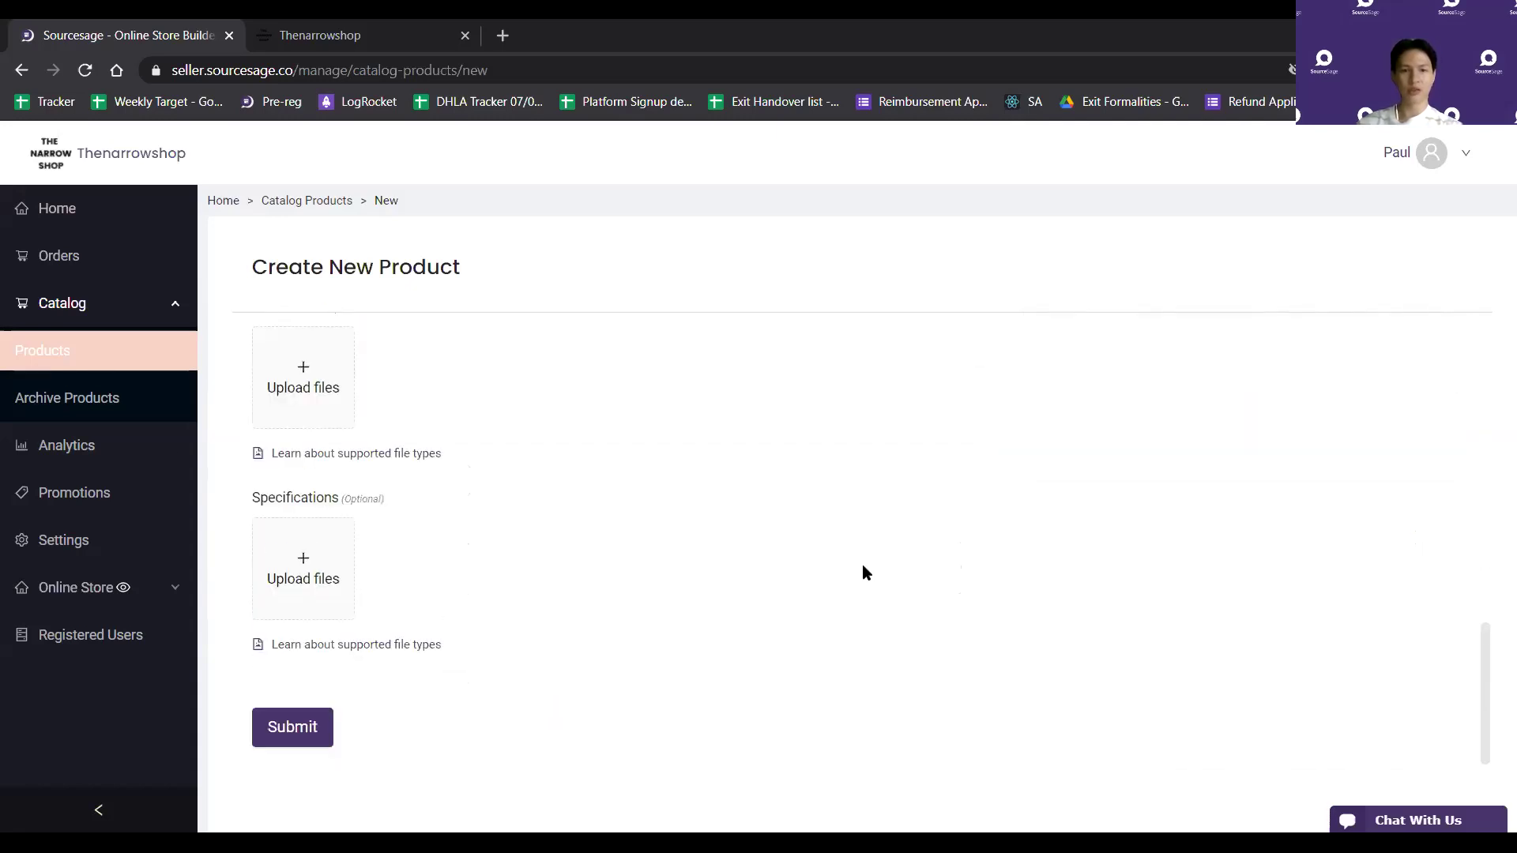
{"action": "left_click", "coordinate": [316, 731]}
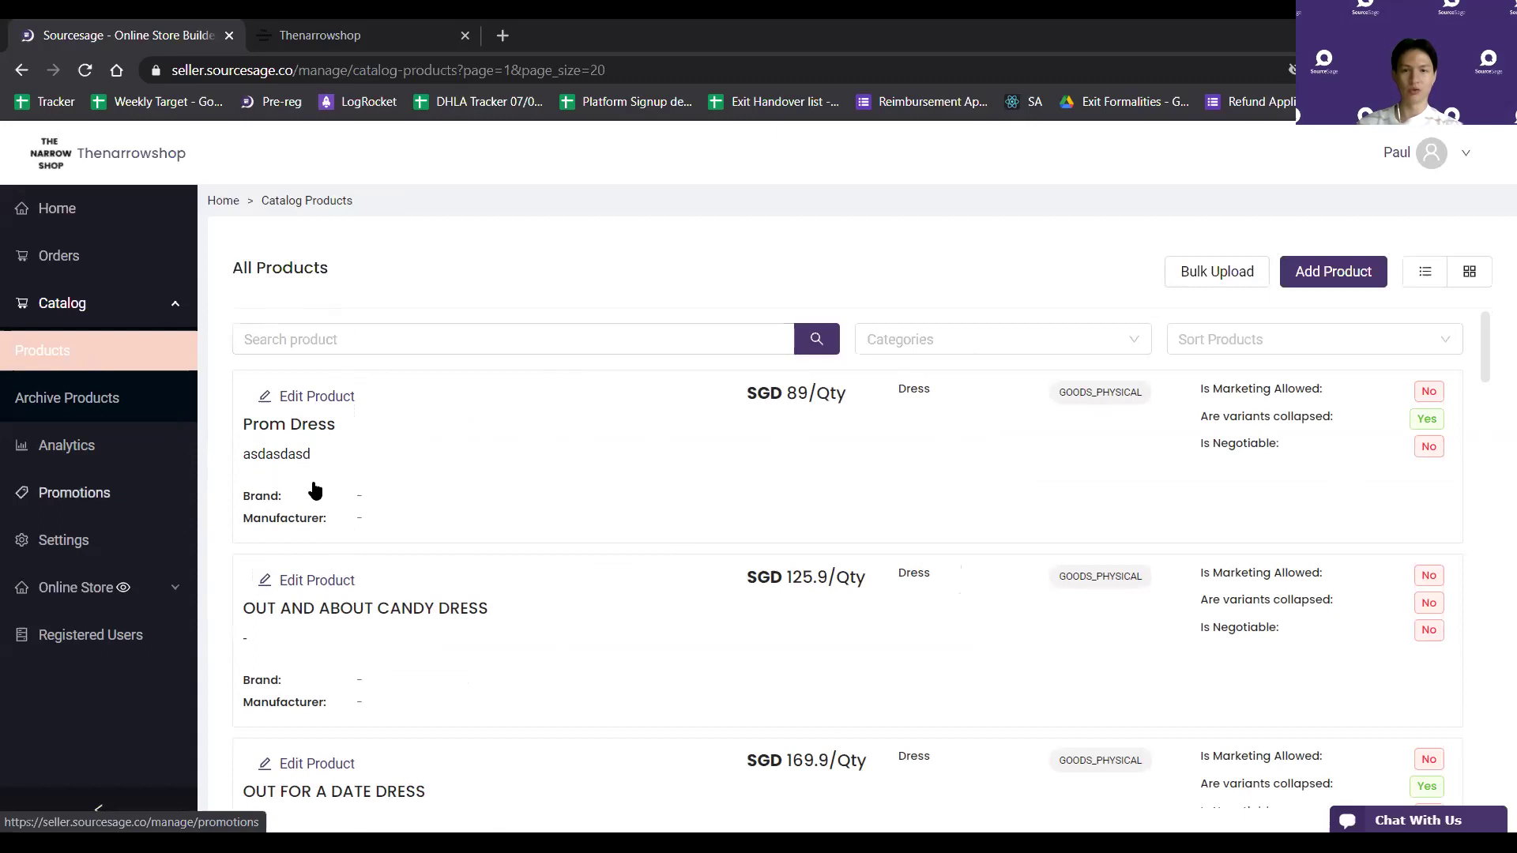
{"action": "left_click", "coordinate": [512, 480]}
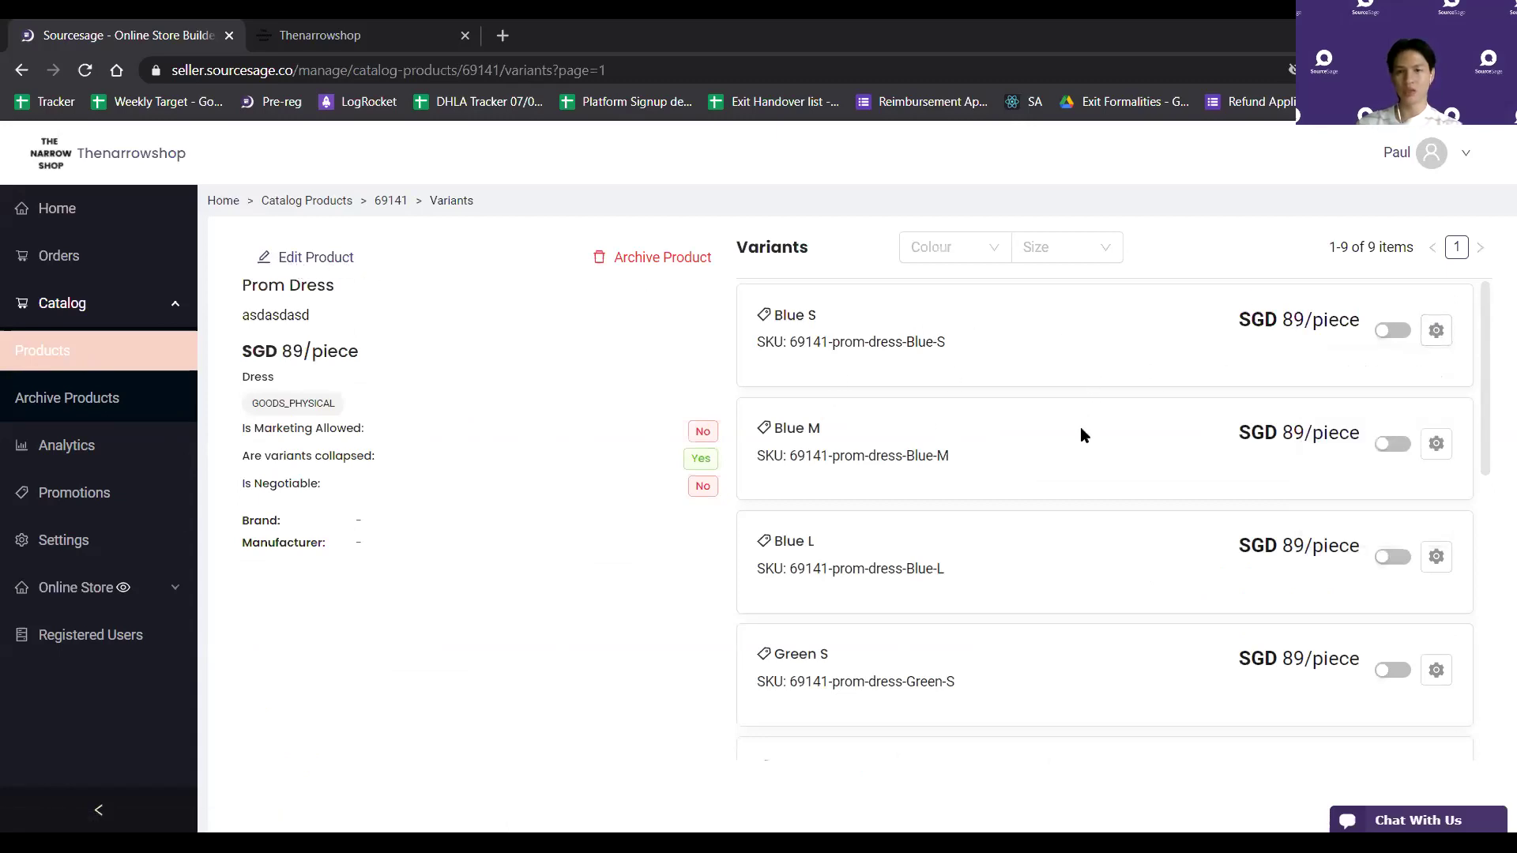
Look through the Prom Dress variants and examine the editable fields of the Blue S variant, closing its form without changes
{"action": "scroll", "coordinate": [1080, 426], "scroll_direction": "down", "scroll_amount": 7}
{"action": "left_click", "coordinate": [1435, 329]}
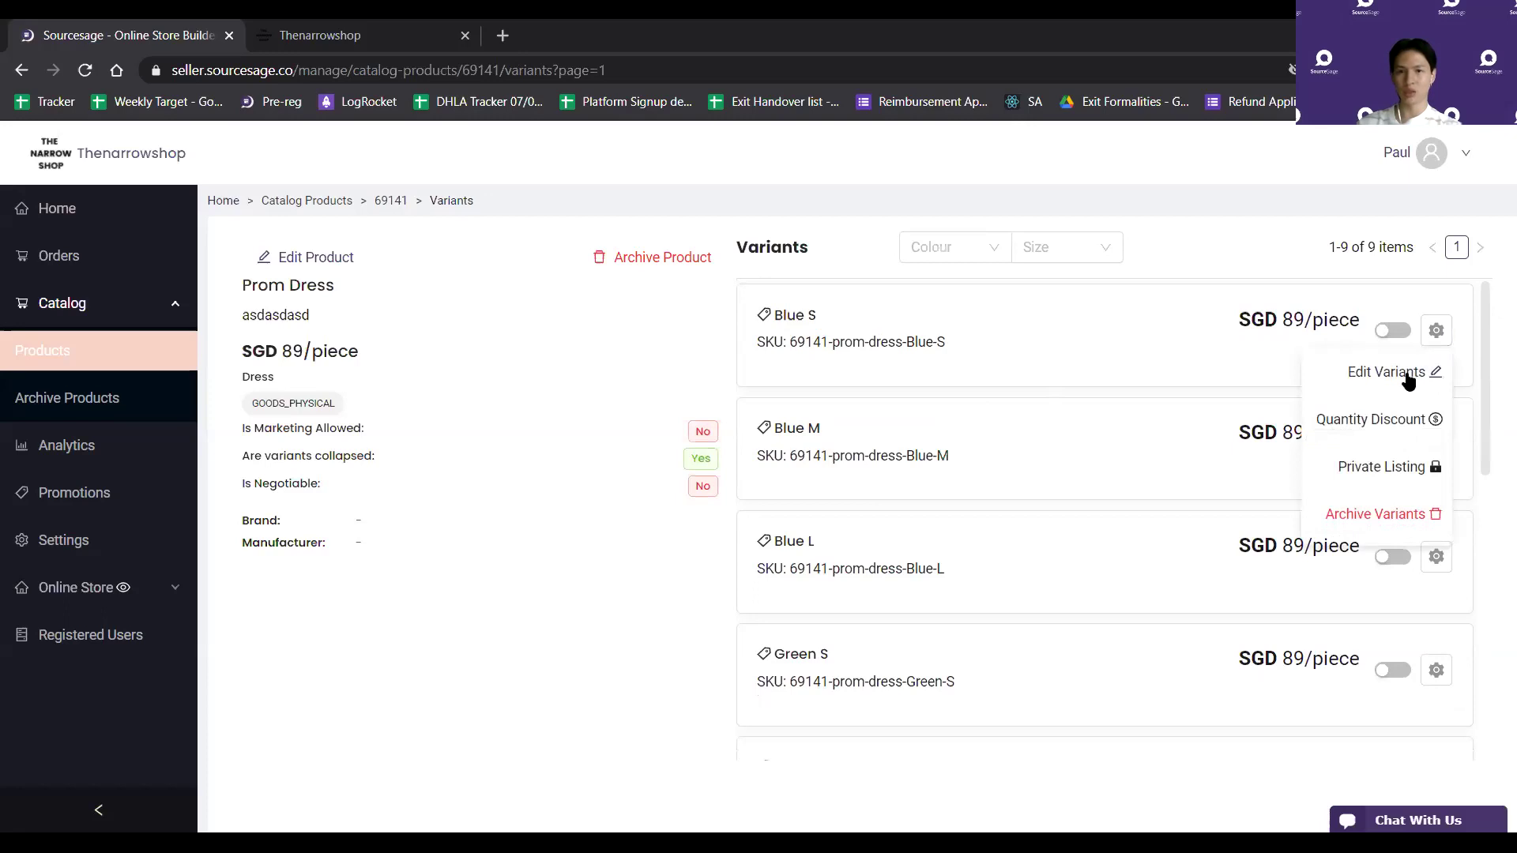
{"action": "left_click", "coordinate": [861, 349]}
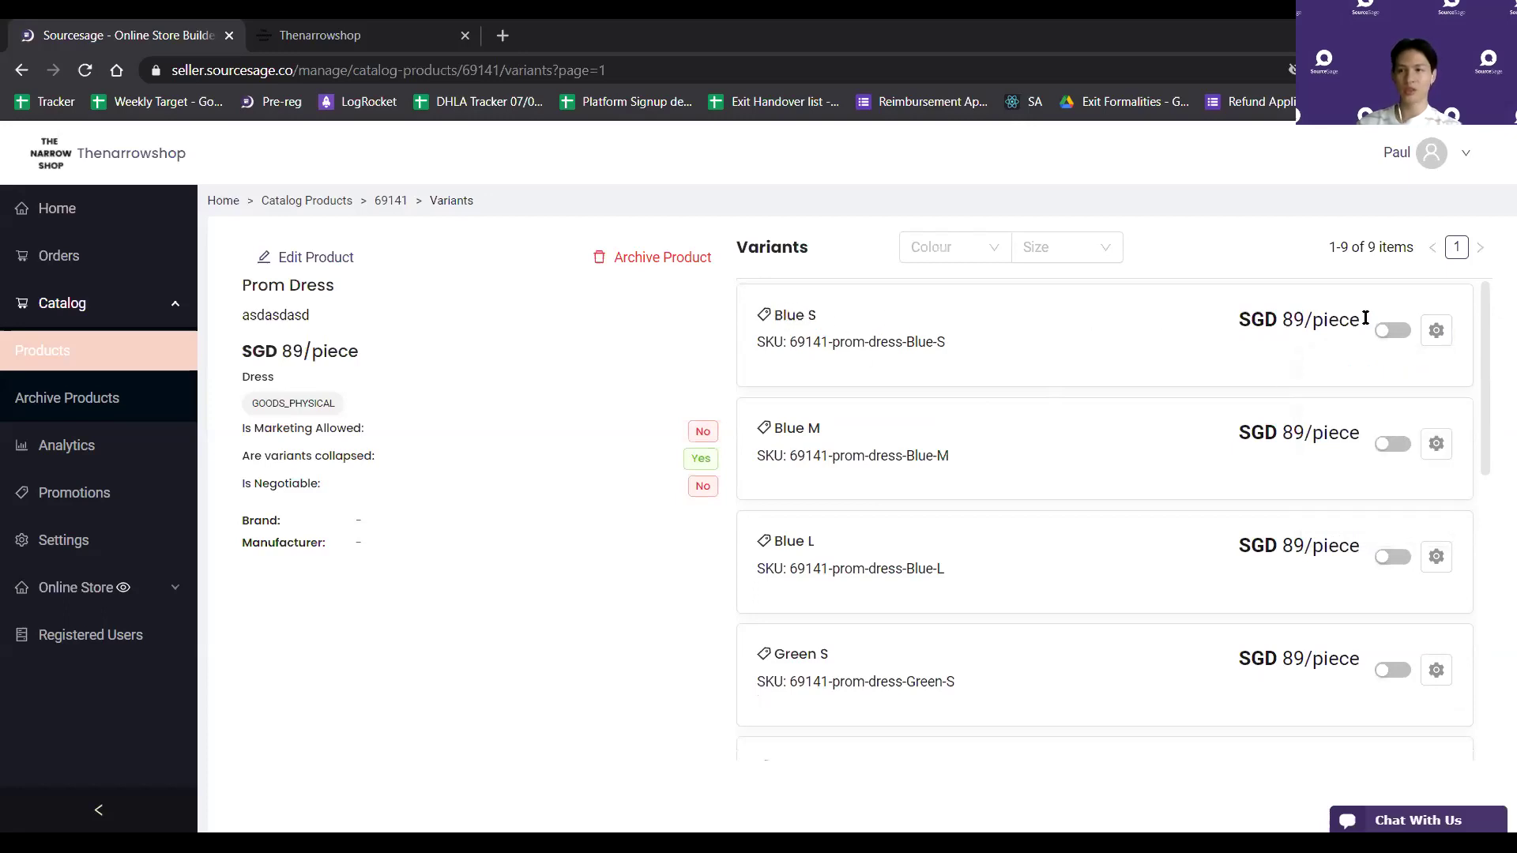
{"action": "left_click", "coordinate": [1435, 330]}
{"action": "left_click", "coordinate": [1391, 370]}
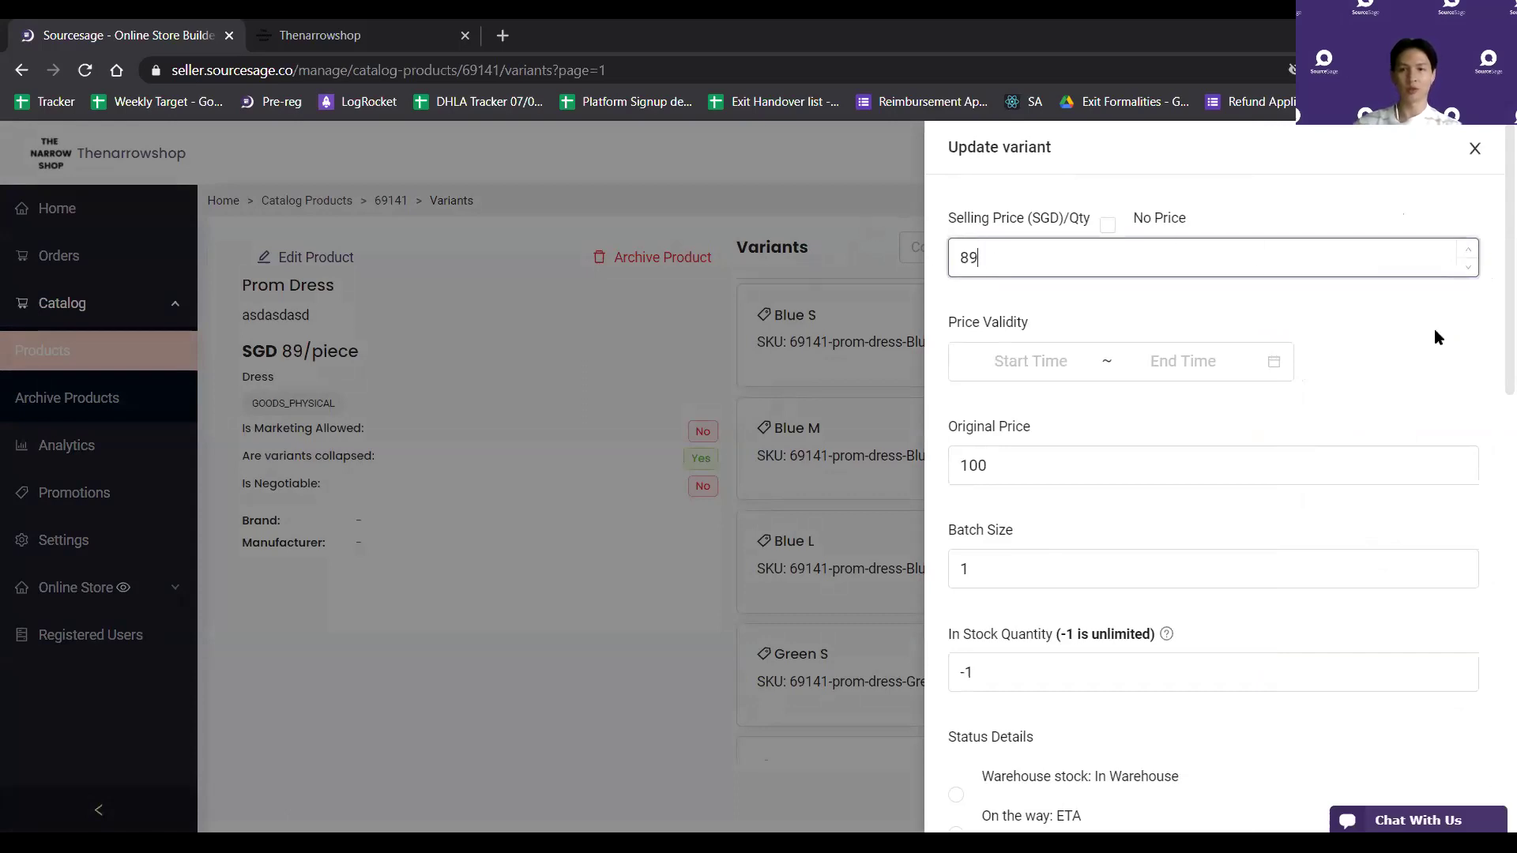
{"action": "left_click", "coordinate": [860, 351]}
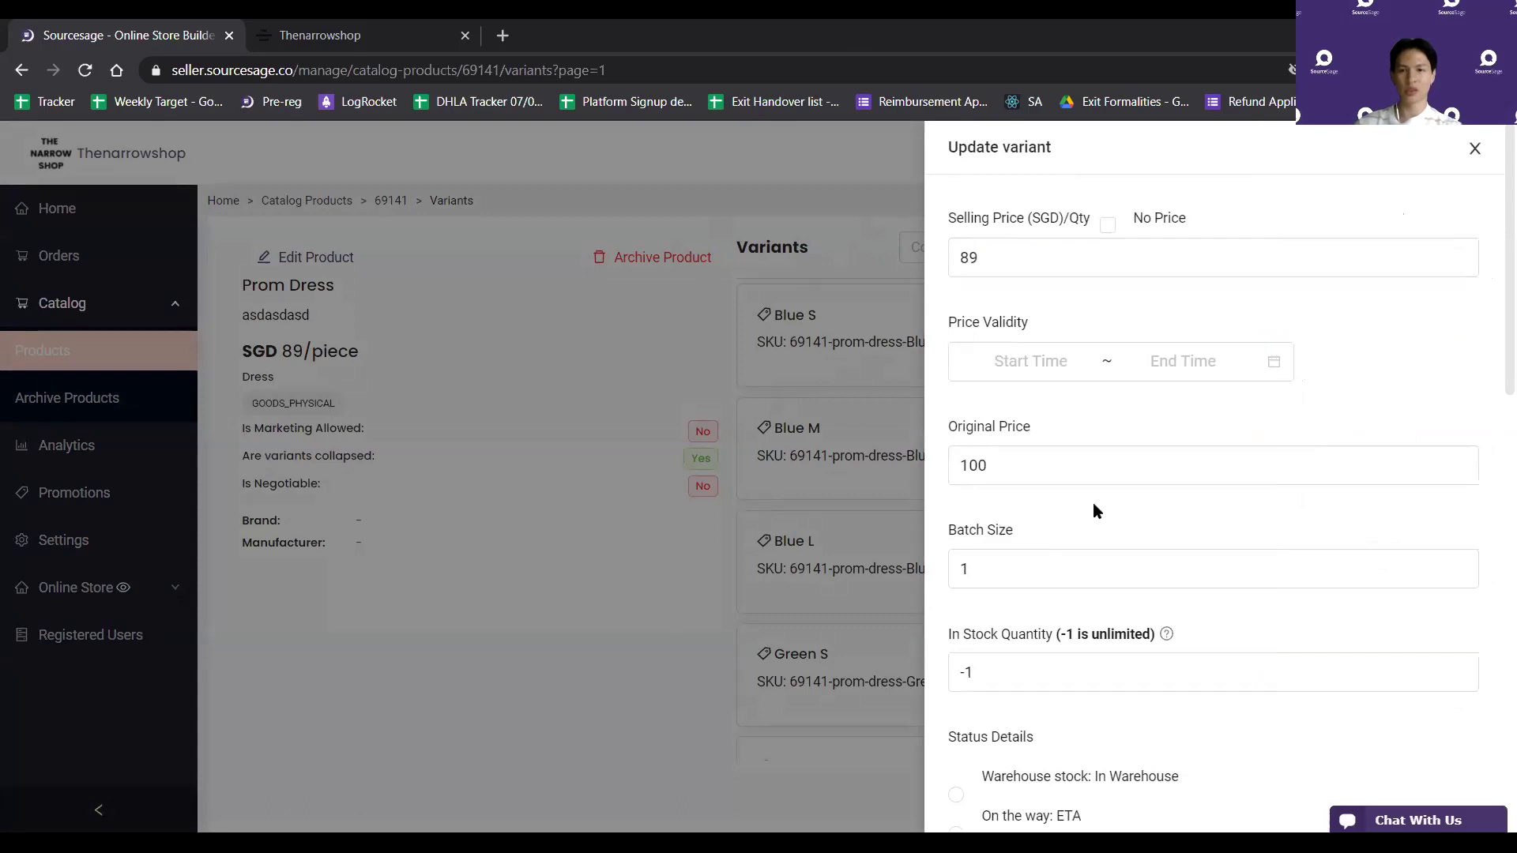
{"action": "scroll", "coordinate": [1093, 502], "scroll_direction": "down", "scroll_amount": 10}
{"action": "scroll", "coordinate": [1110, 708], "scroll_direction": "down", "scroll_amount": 5}
{"action": "left_click", "coordinate": [979, 766]}
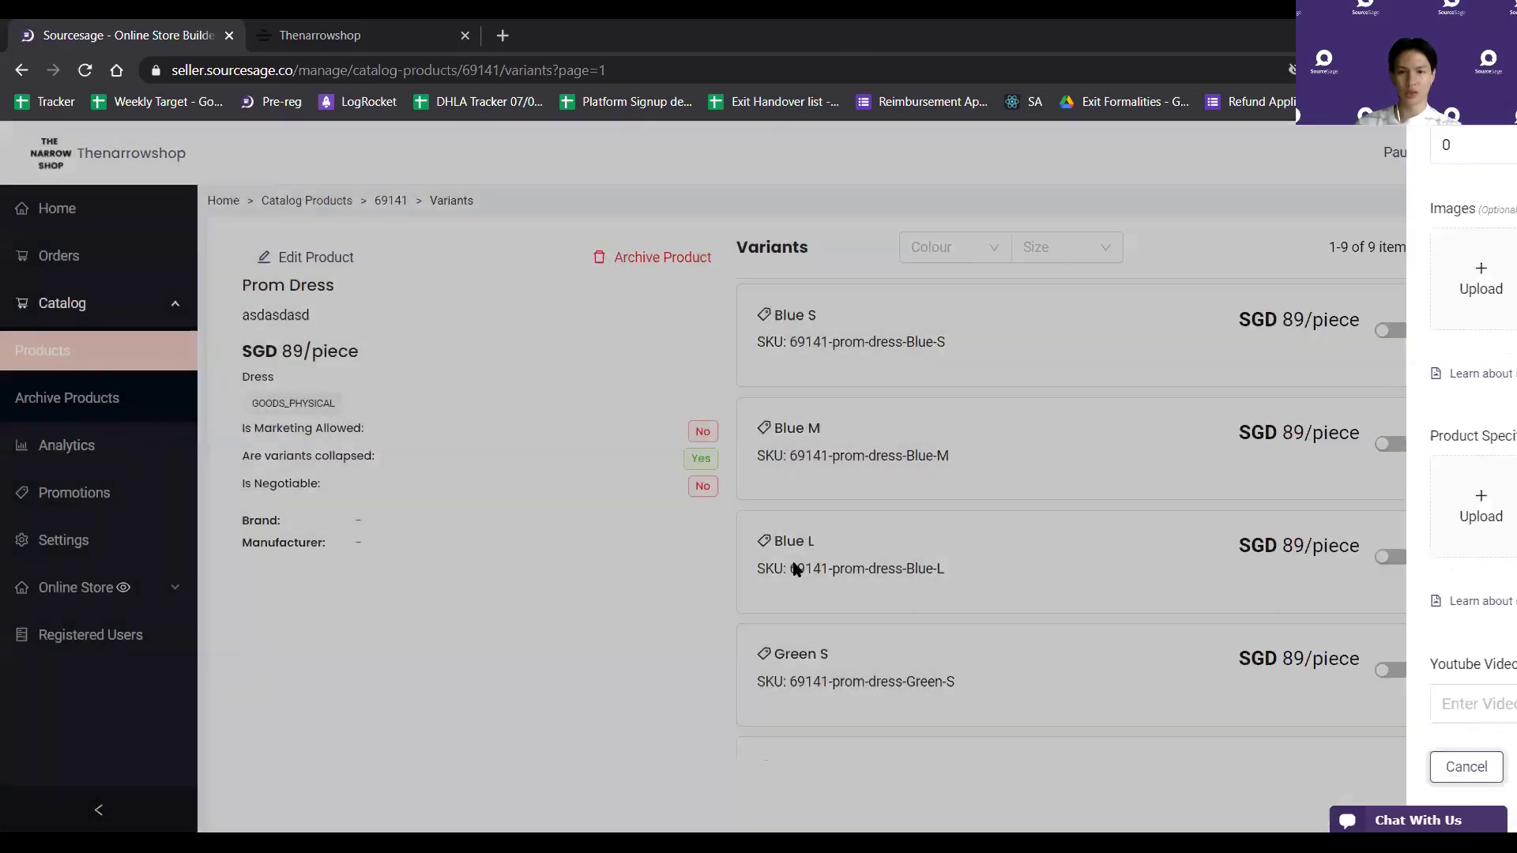
Open the Blue L variant for editing and set its selling price to 93 SGD
{"action": "left_click", "coordinate": [1436, 557]}
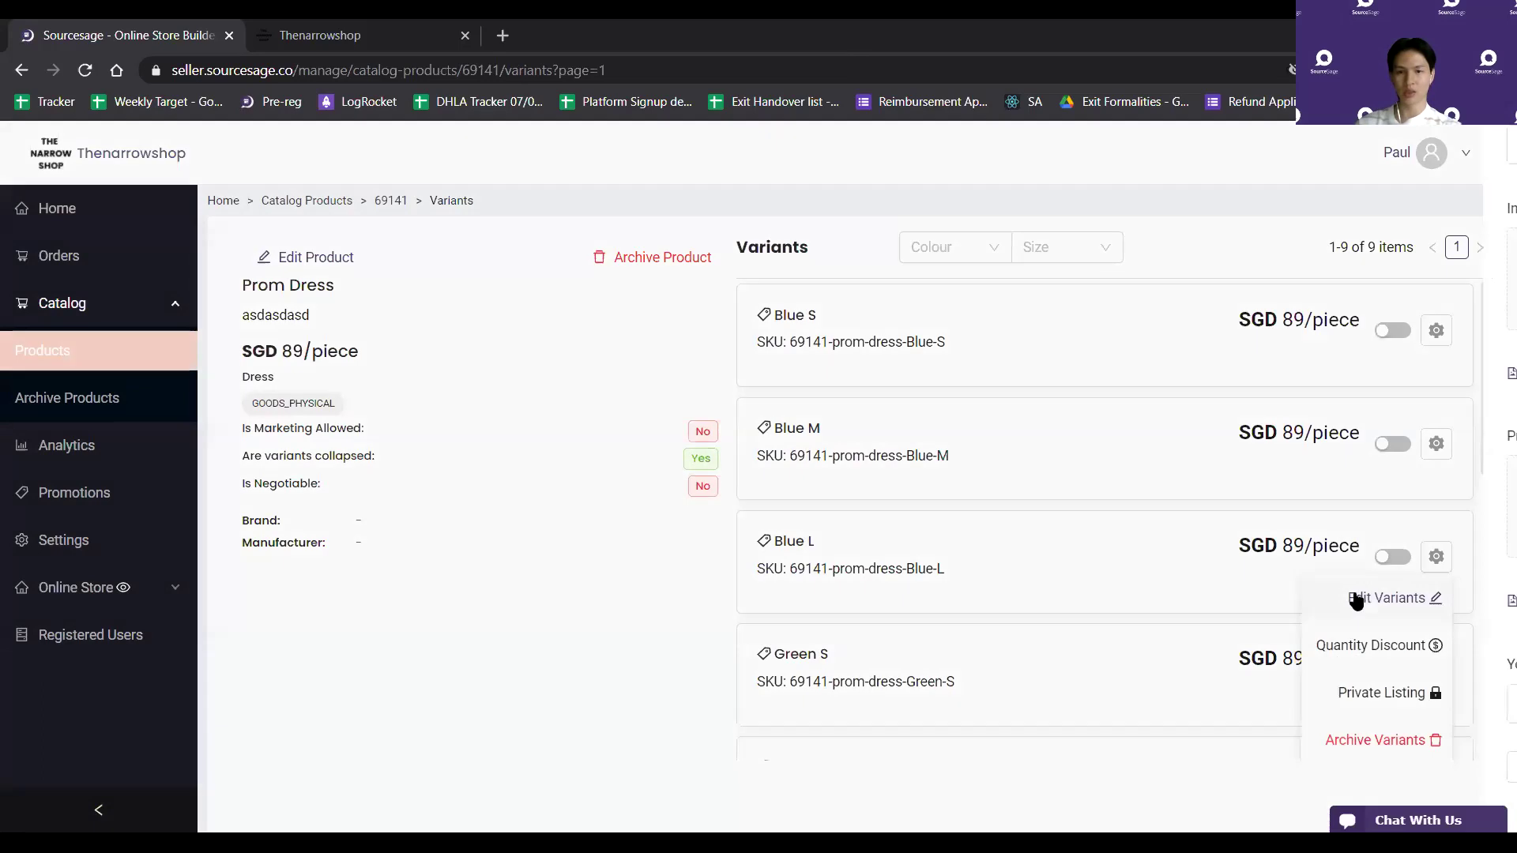
{"action": "left_click", "coordinate": [1350, 598]}
{"action": "scroll", "coordinate": [1130, 322], "scroll_direction": "up", "scroll_amount": 15}
{"action": "double_click", "coordinate": [1033, 251]}
{"action": "type", "text": "93"}
{"action": "scroll", "coordinate": [1277, 545], "scroll_direction": "down", "scroll_amount": 1}
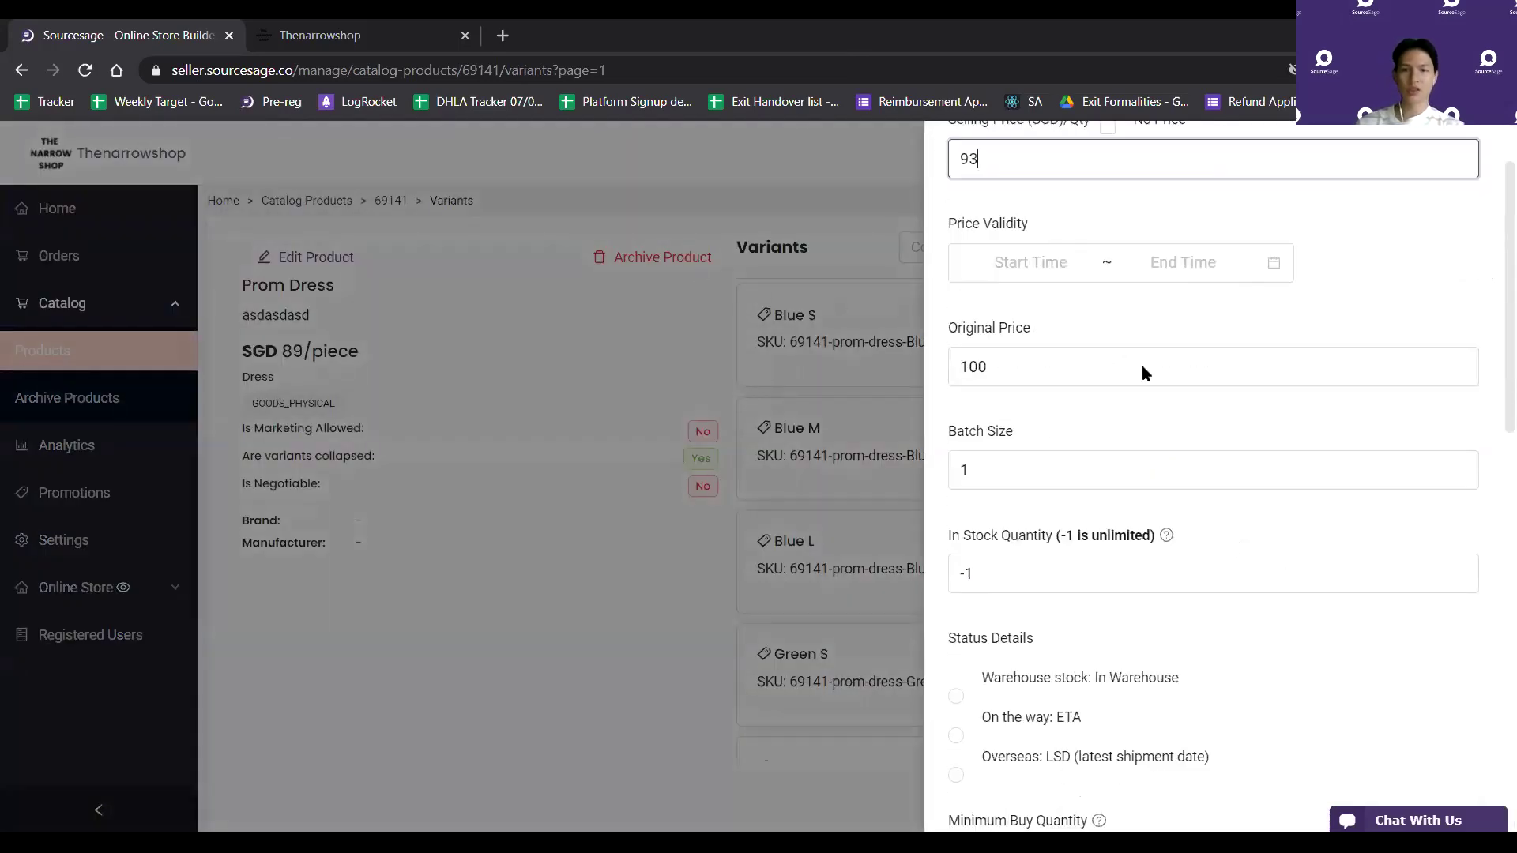
{"action": "scroll", "coordinate": [1224, 523], "scroll_direction": "up", "scroll_amount": 1}
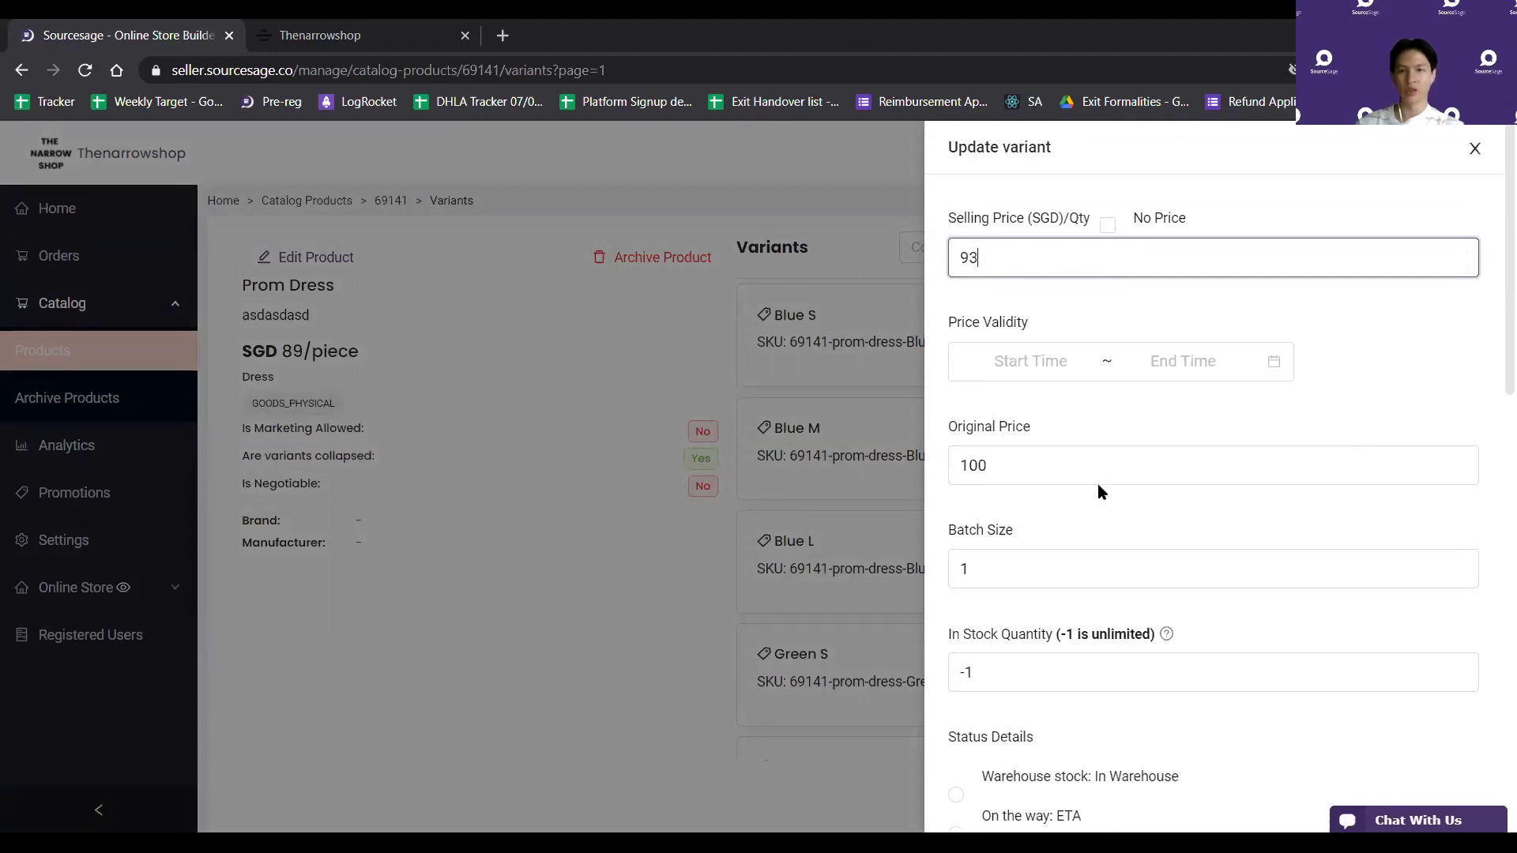
Upload Dresses.png as the Blue L variant's image and submit the variant update
{"action": "scroll", "coordinate": [1098, 487], "scroll_direction": "down", "scroll_amount": 6}
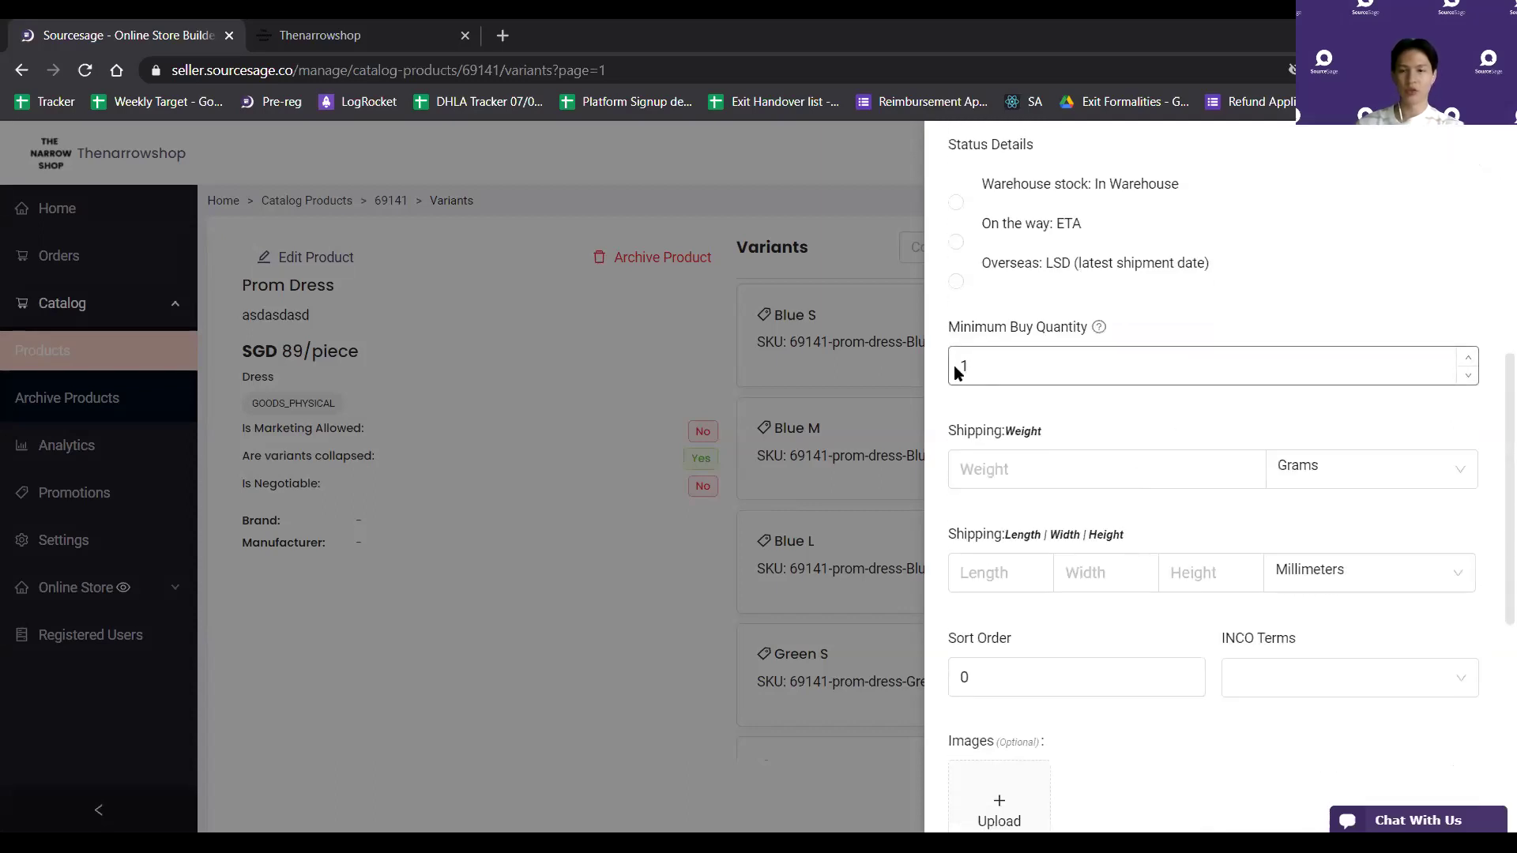
{"action": "scroll", "coordinate": [1027, 404], "scroll_direction": "down", "scroll_amount": 5}
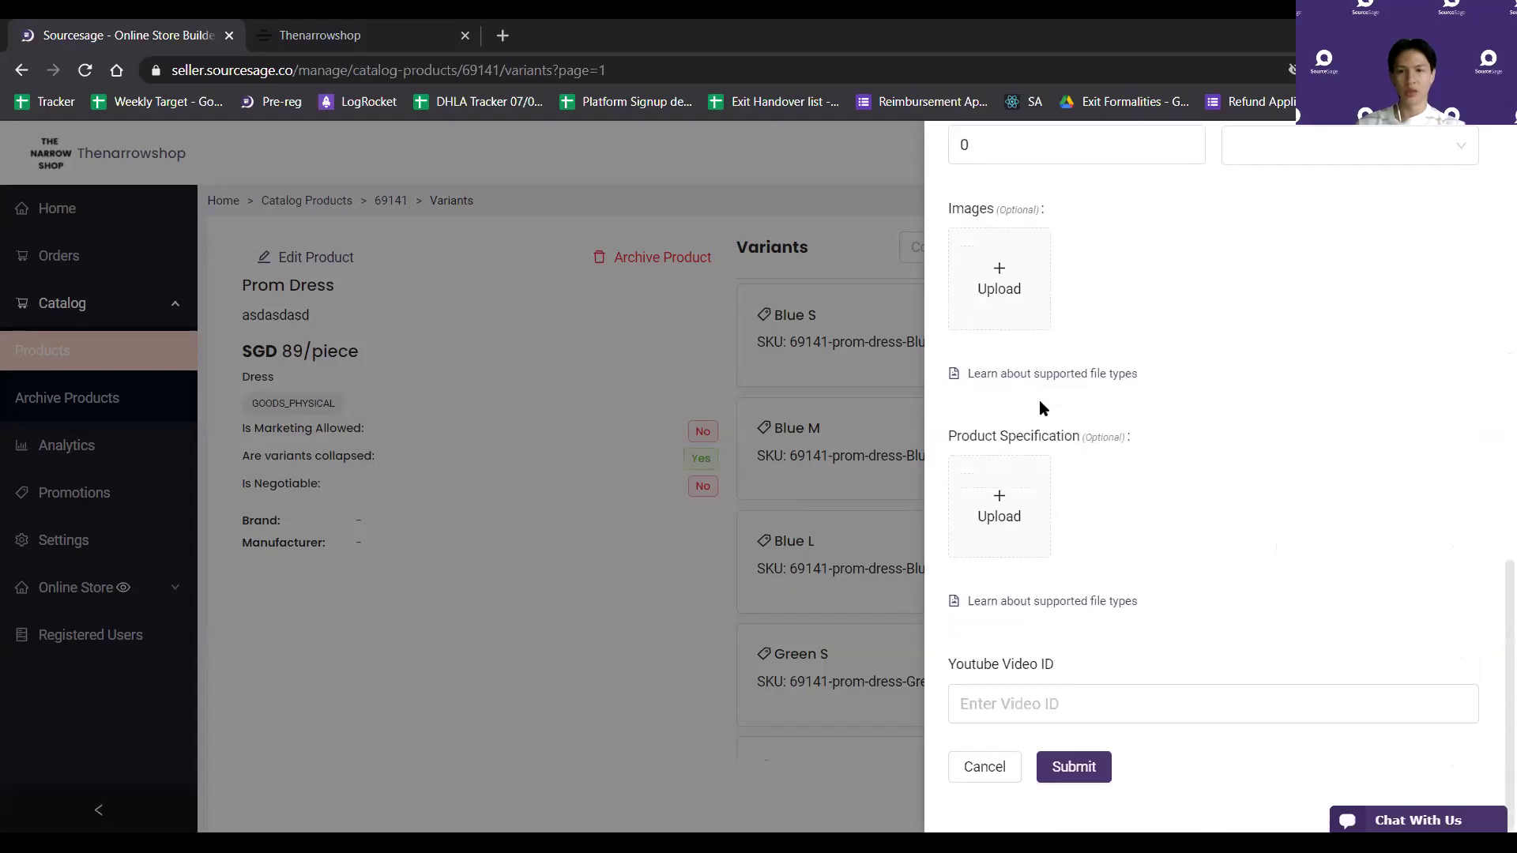
{"action": "left_click", "coordinate": [978, 292]}
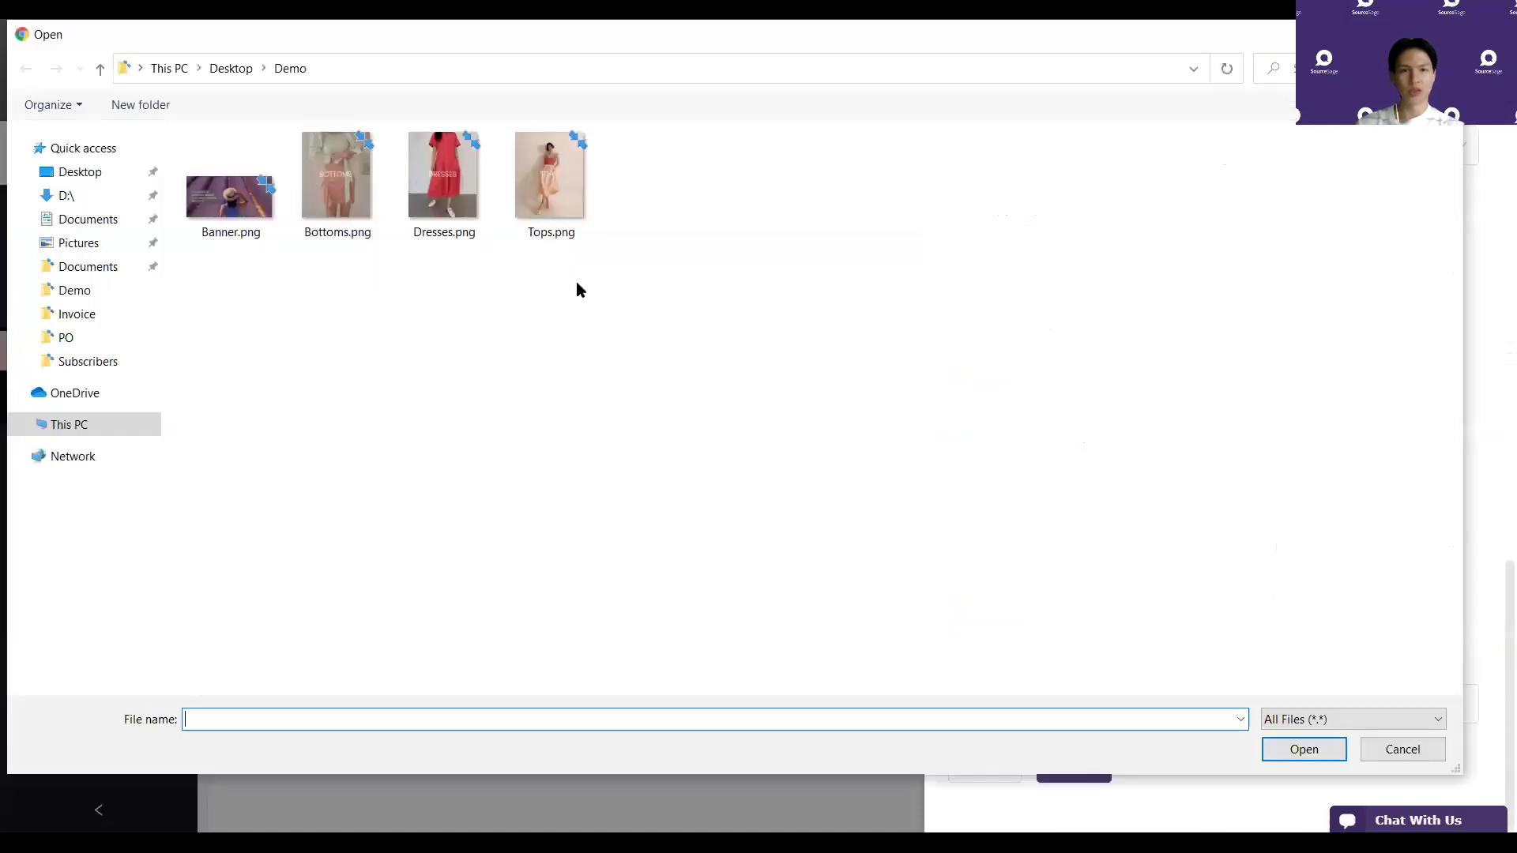
{"action": "left_click", "coordinate": [454, 211]}
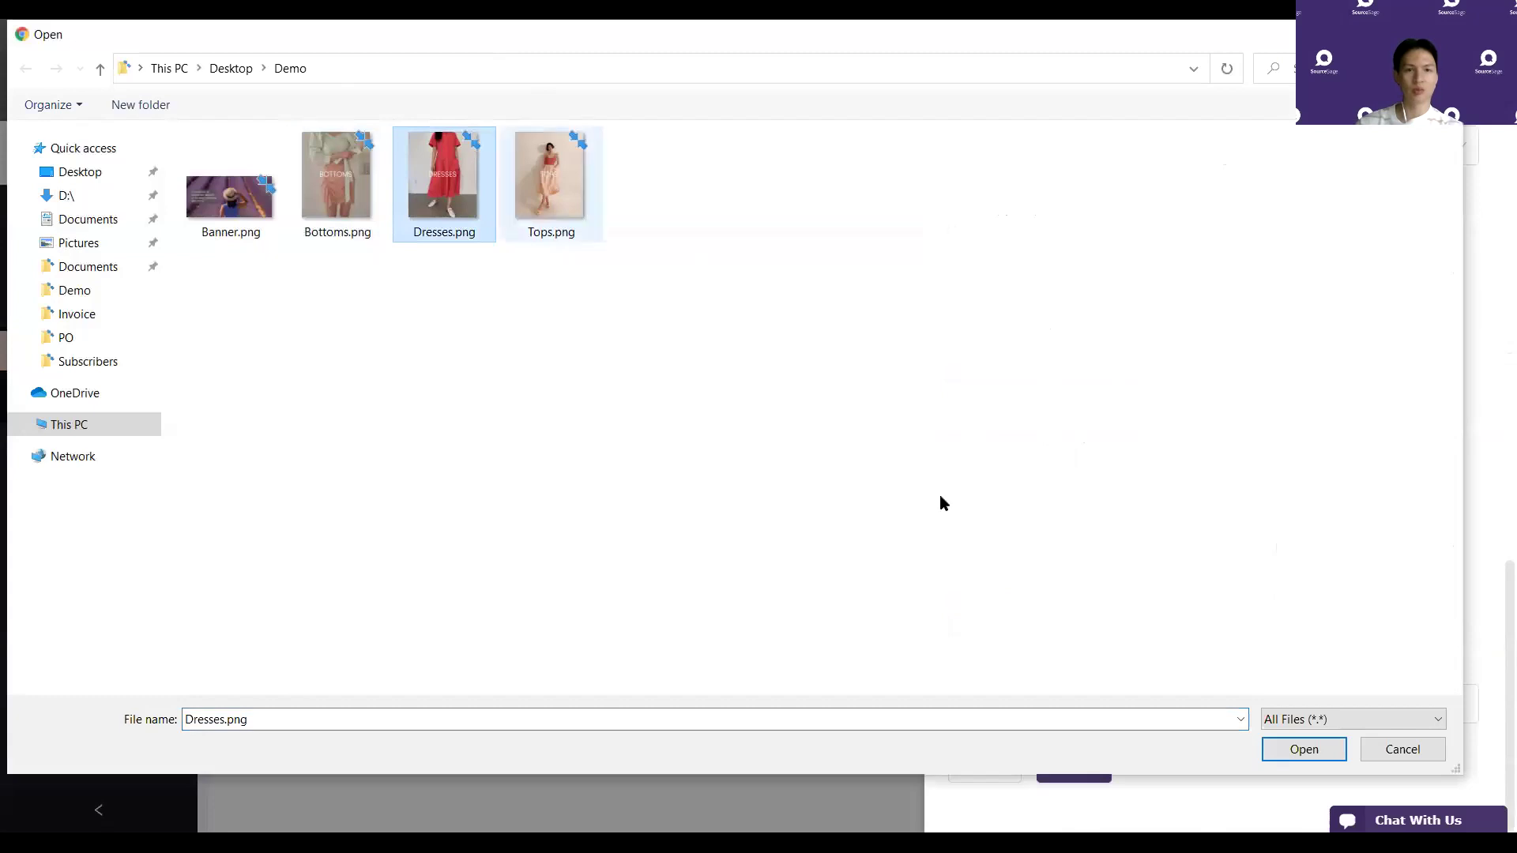
{"action": "left_click", "coordinate": [1274, 746]}
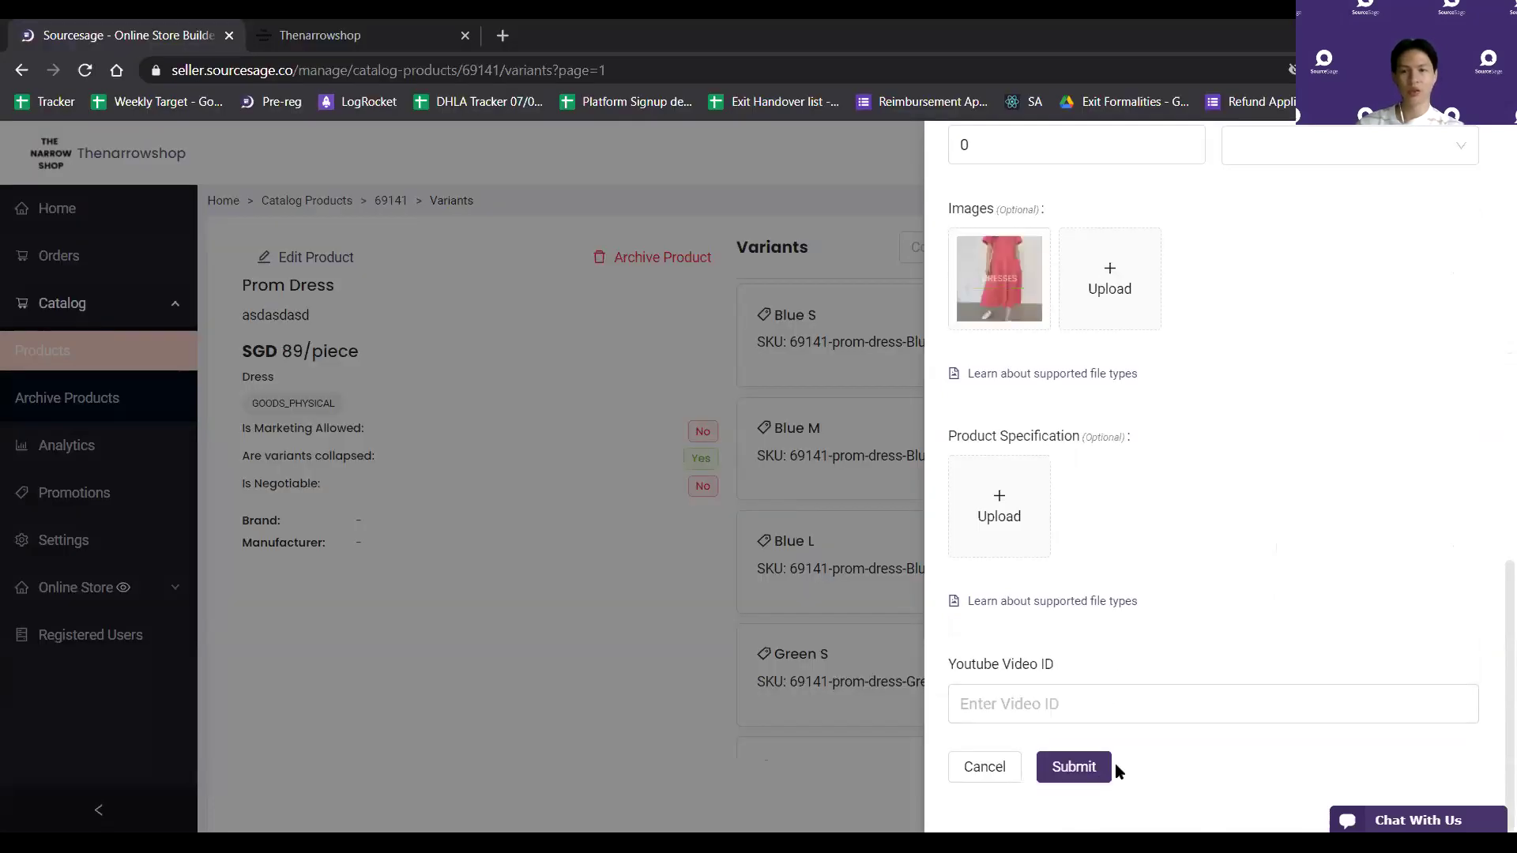
{"action": "left_click", "coordinate": [1071, 773]}
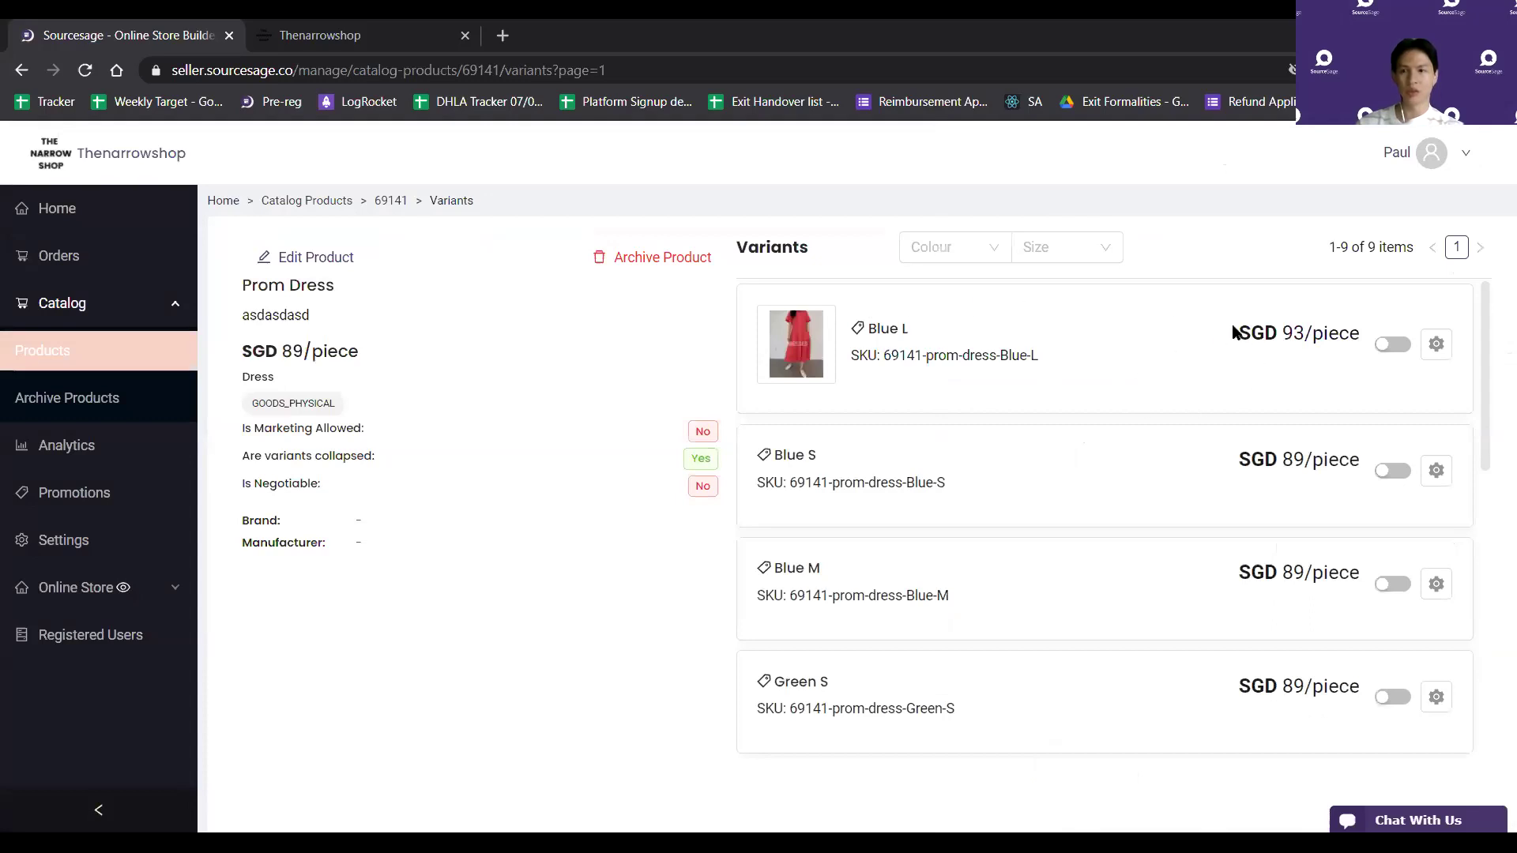
Publish the Blue L variant and switch to the Thenarrowshop storefront, showing its full product list
{"action": "left_click", "coordinate": [1391, 345]}
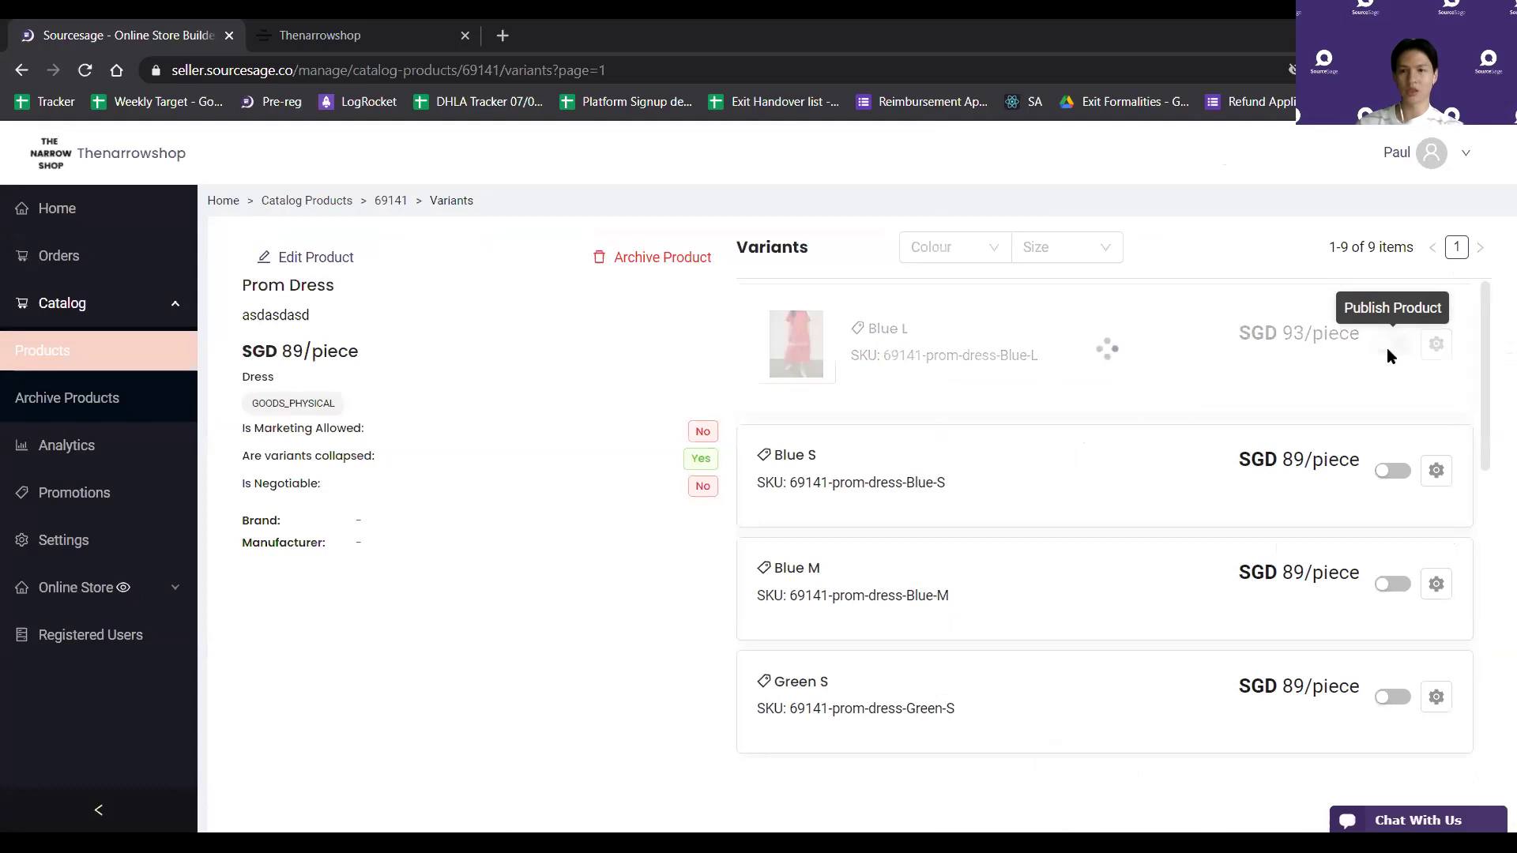
{"action": "key", "text": "ctrl+Tab"}
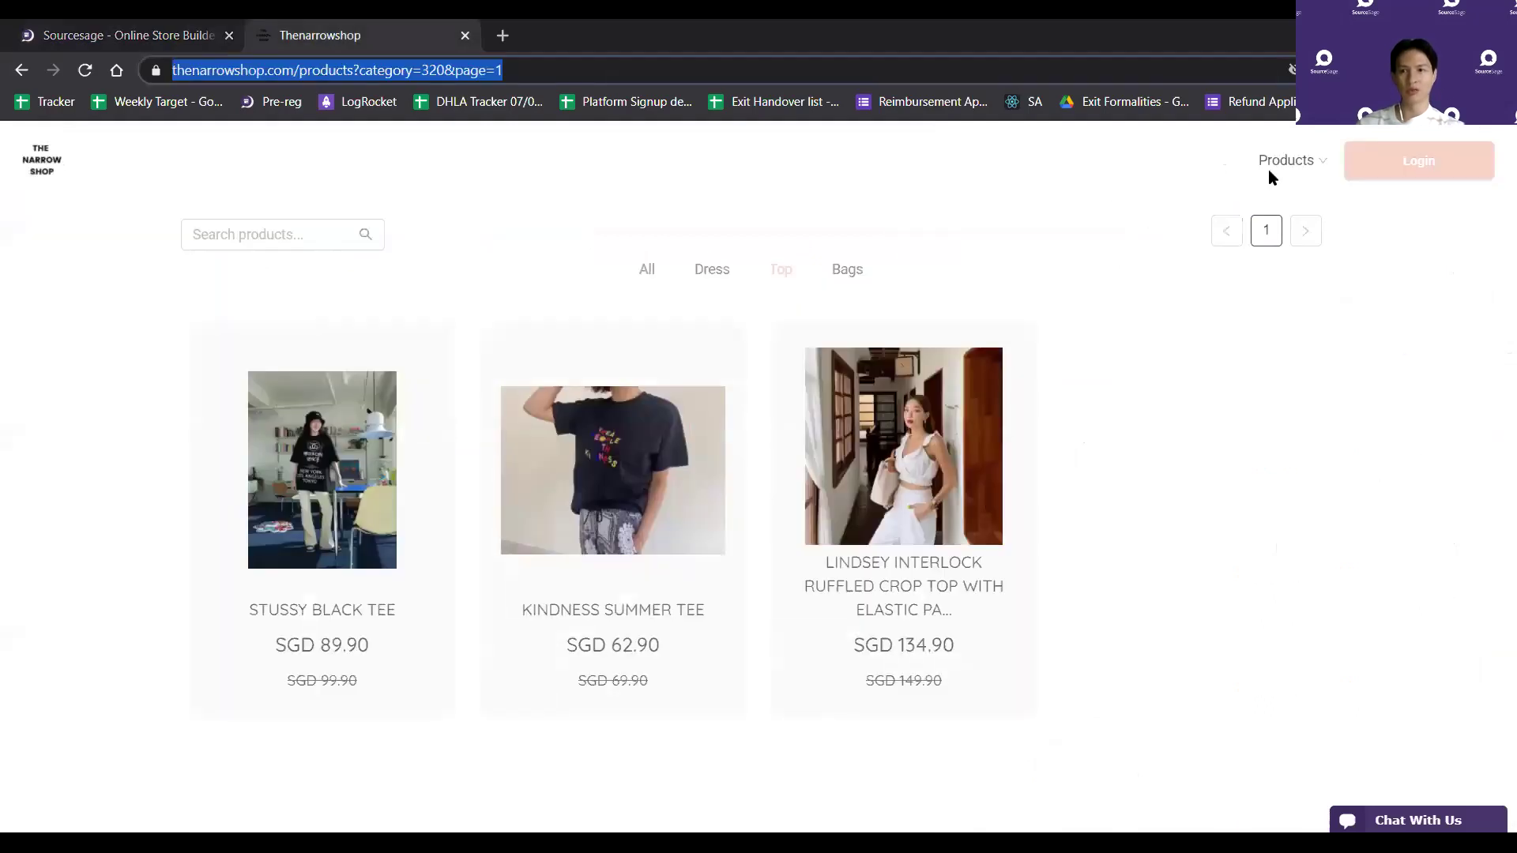
{"action": "left_click", "coordinate": [1272, 192]}
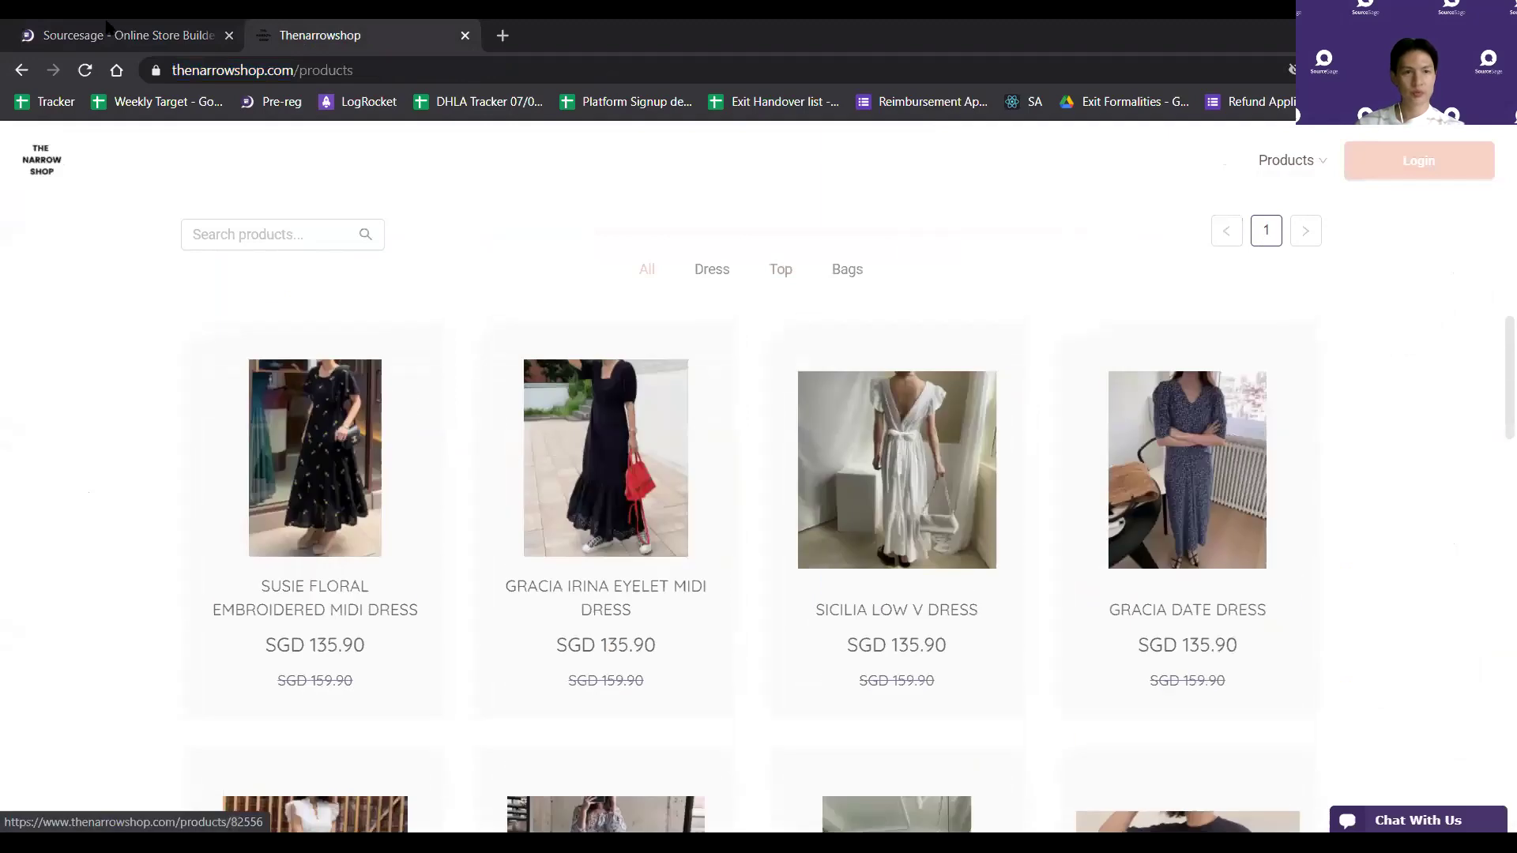
{"action": "left_click", "coordinate": [131, 33]}
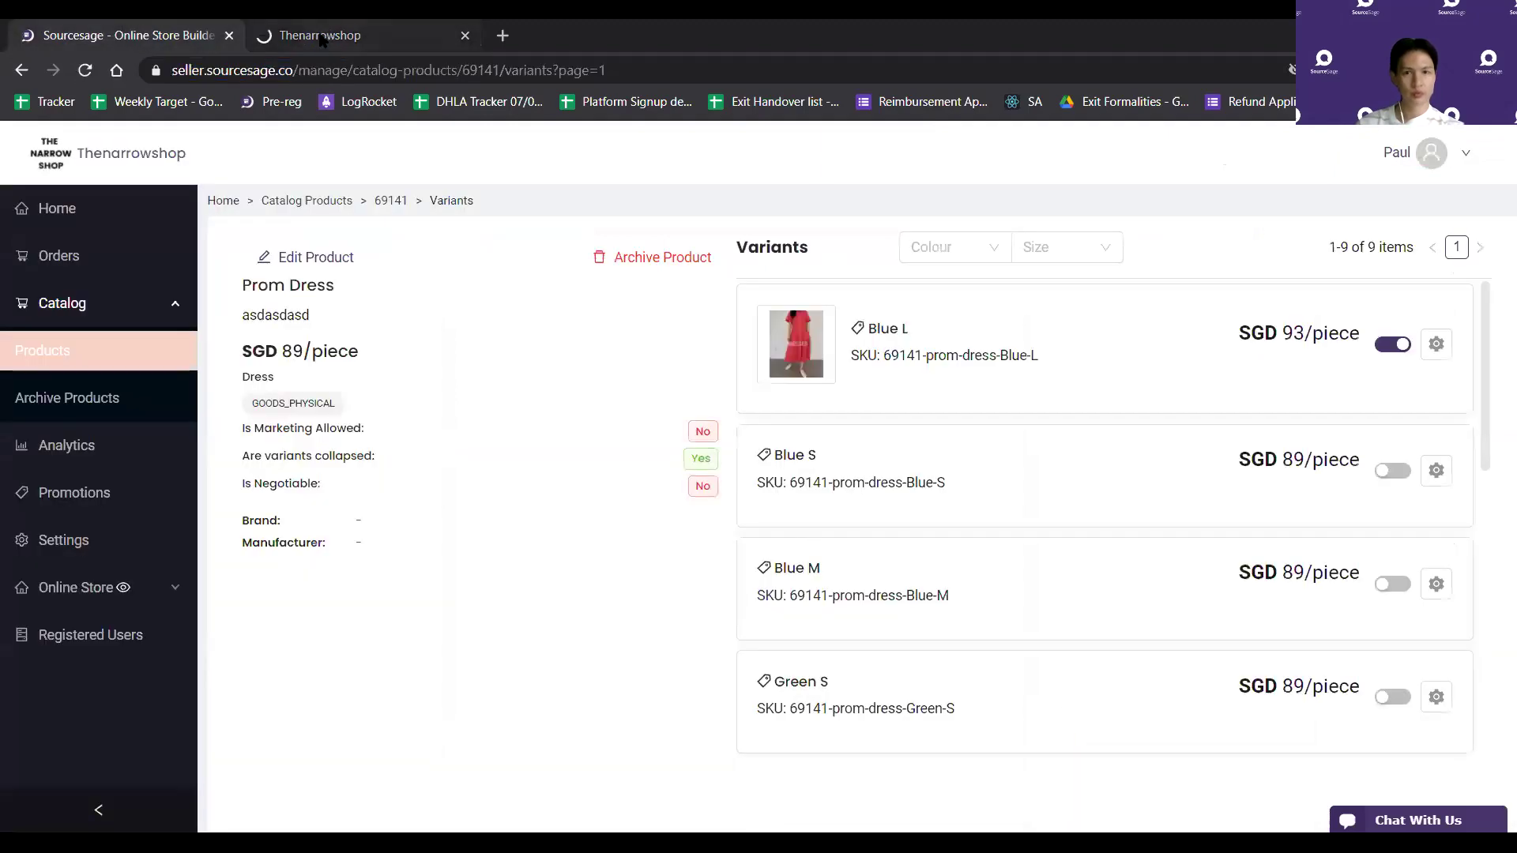
{"action": "left_click", "coordinate": [320, 36]}
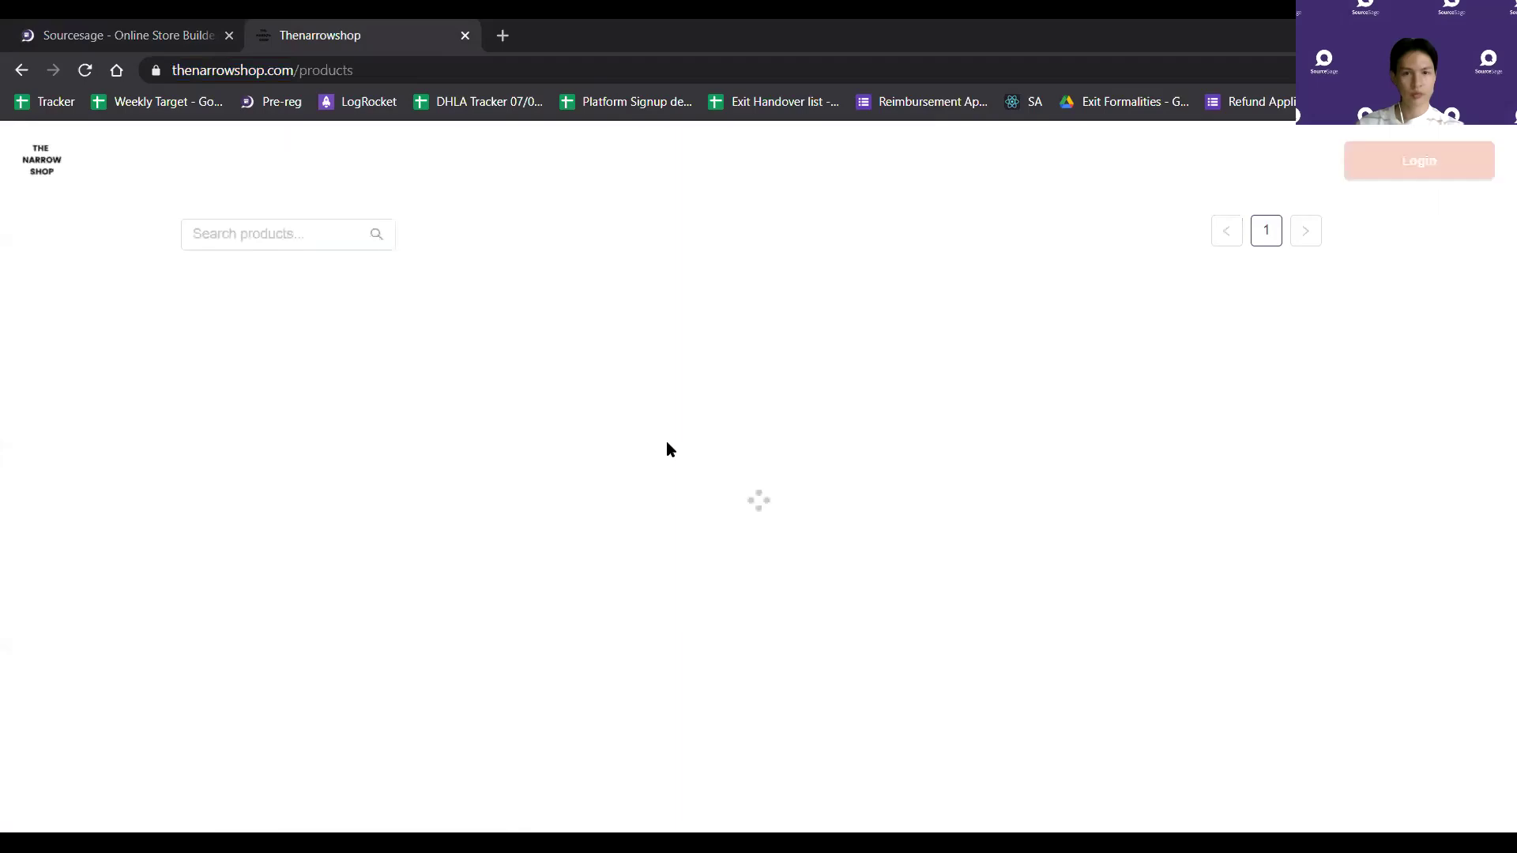
Search the storefront products for "prom" and open the Prom Dress product page
{"action": "left_click", "coordinate": [271, 229]}
{"action": "type", "text": "prom"}
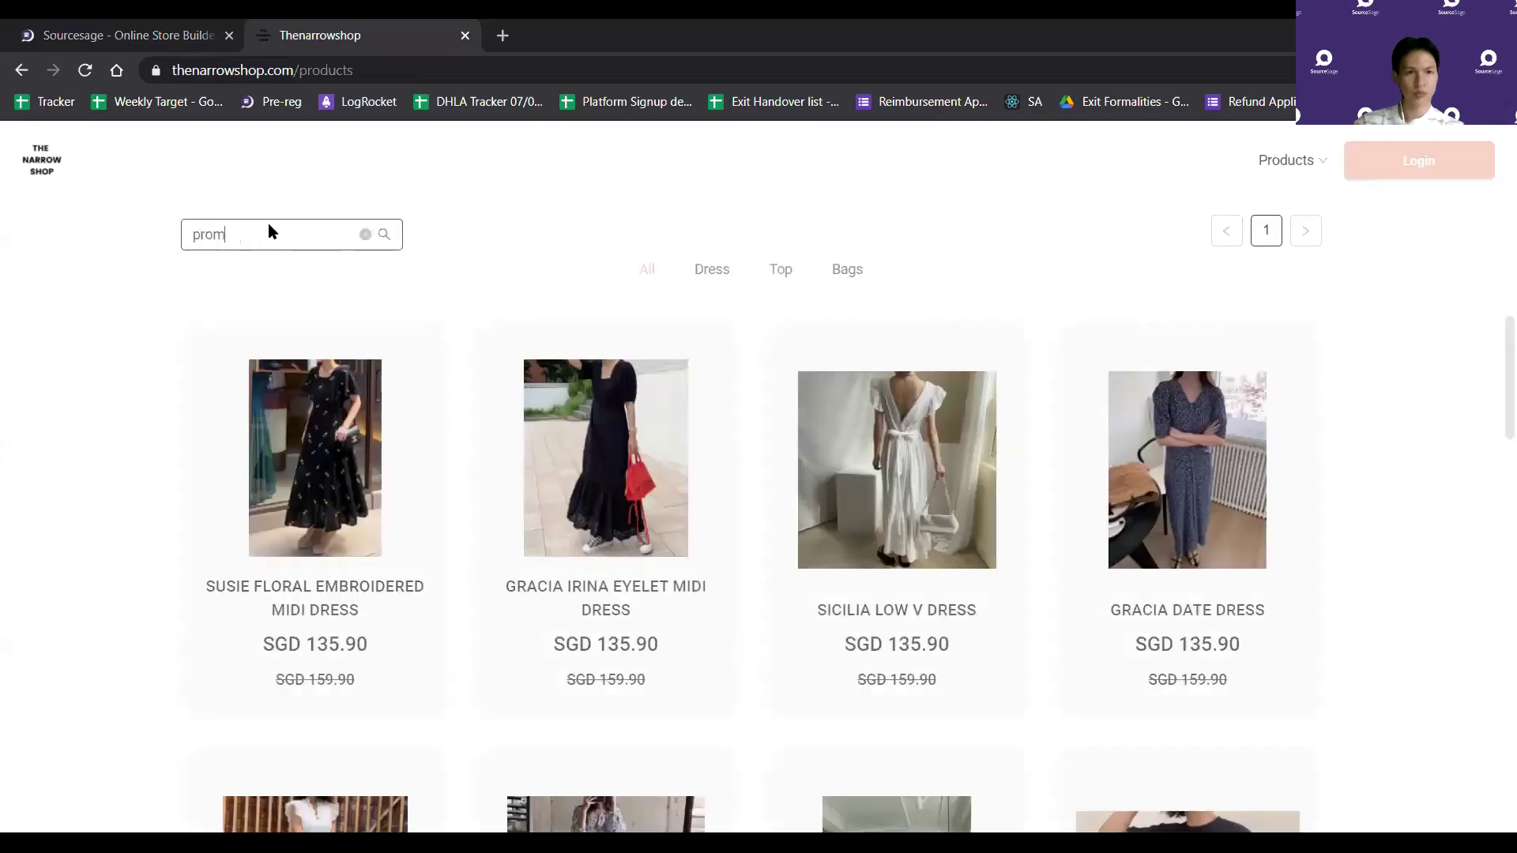
{"action": "key", "text": "Return"}
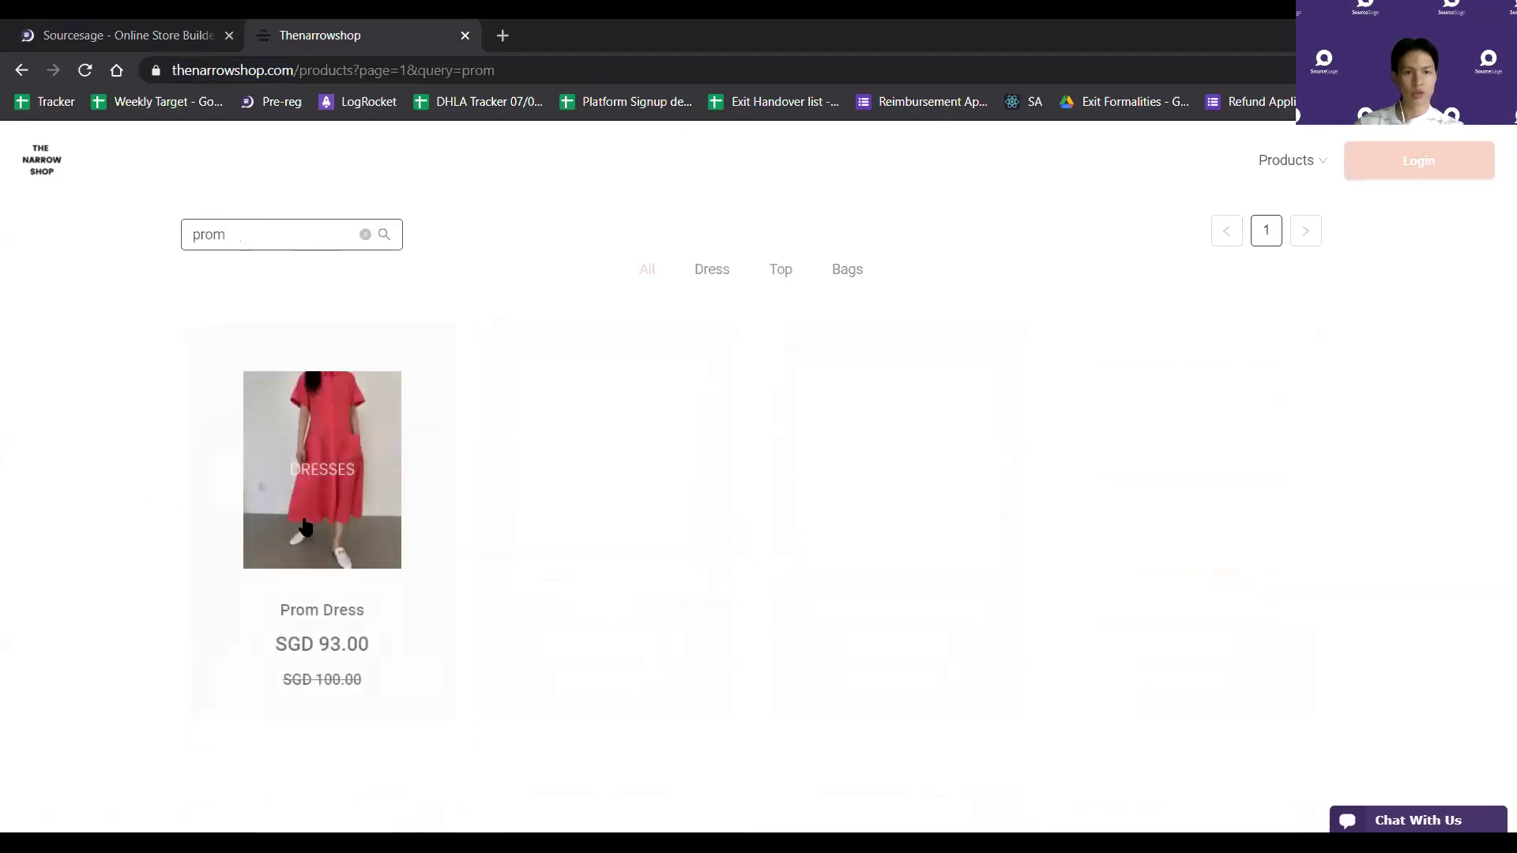
{"action": "left_click", "coordinate": [306, 527]}
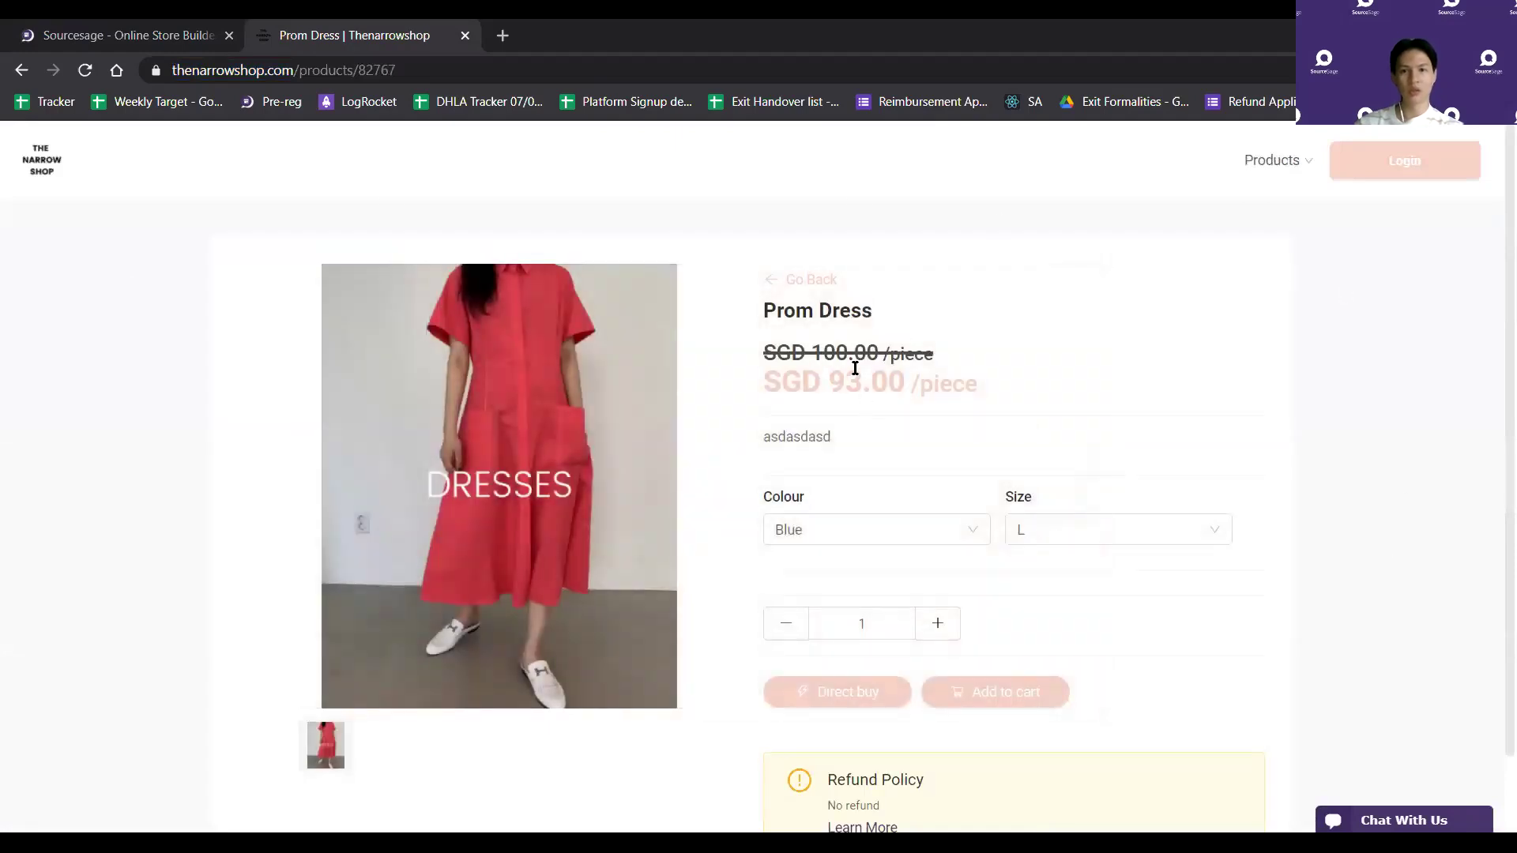
Check which sizes and colours can be selected on the Prom Dress product page
{"action": "left_click", "coordinate": [964, 532]}
{"action": "left_click", "coordinate": [1093, 536]}
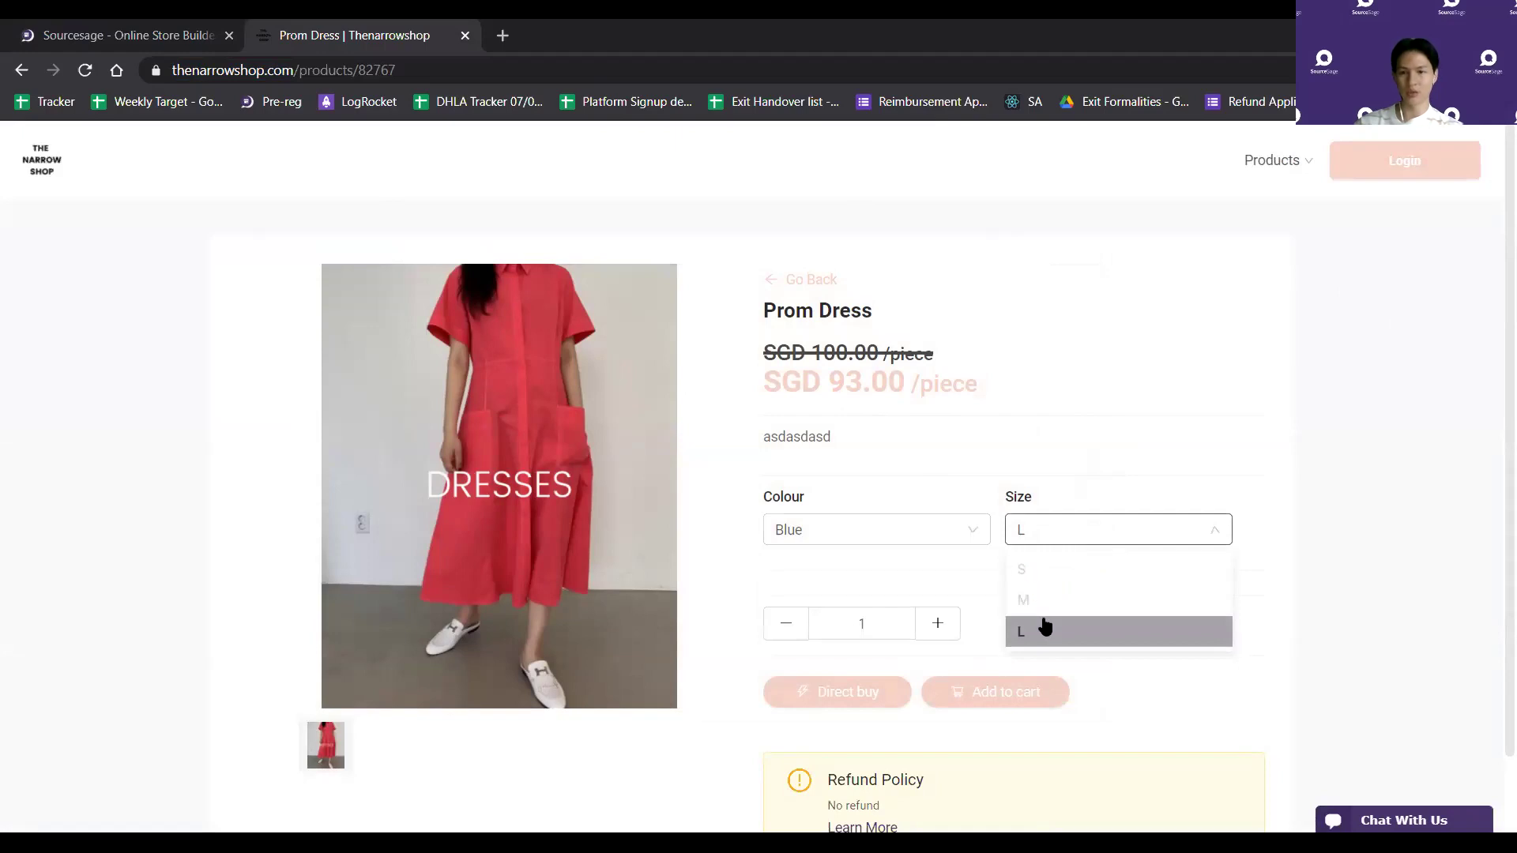
{"action": "left_click", "coordinate": [977, 529]}
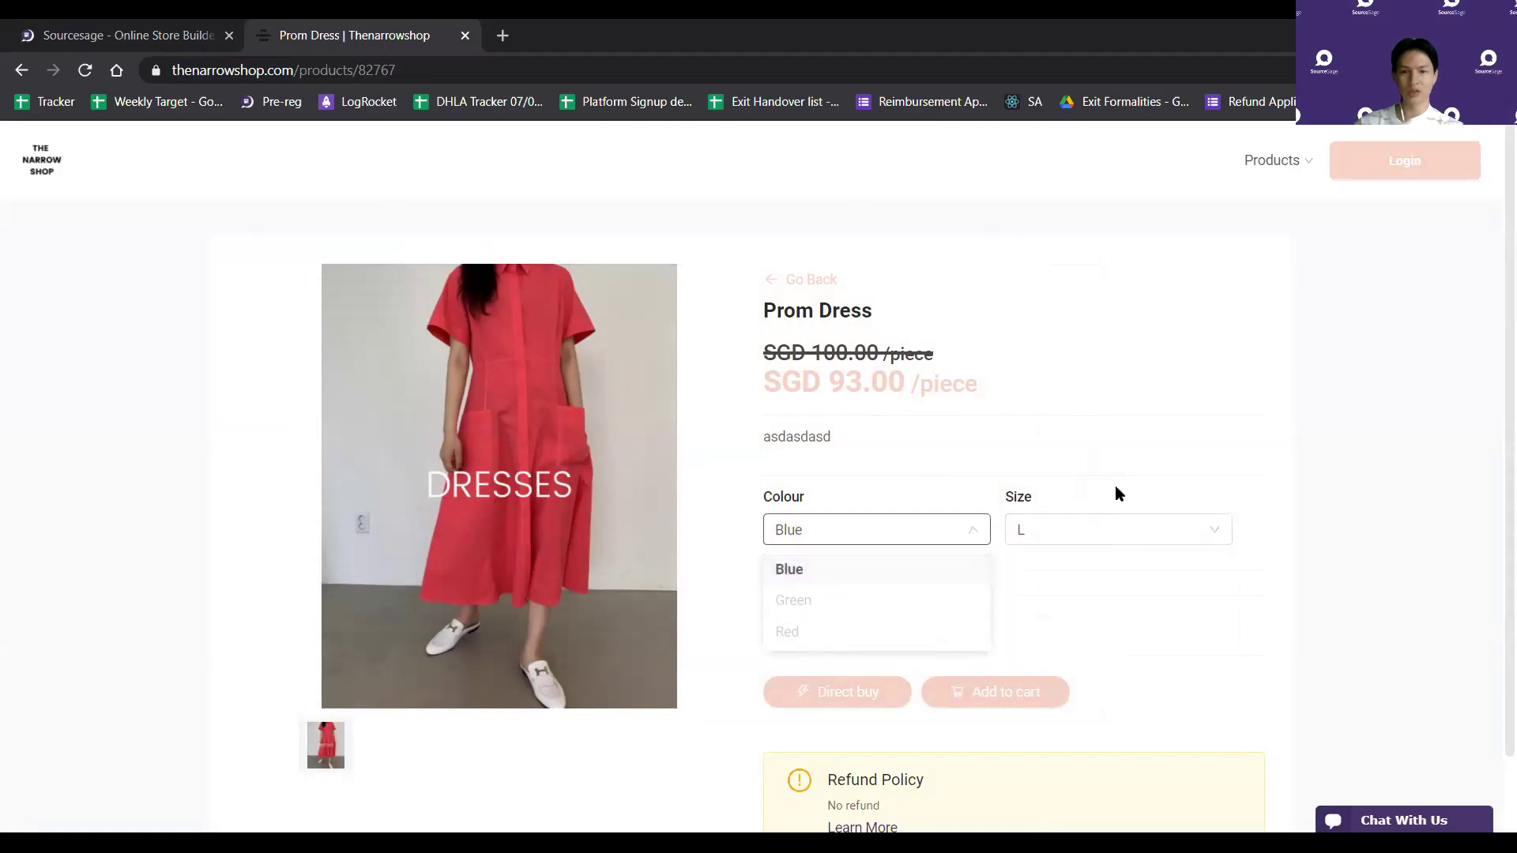
Return to the product's variants in the SourceSage seller dashboard and publish the Green M variant
{"action": "left_click", "coordinate": [167, 33]}
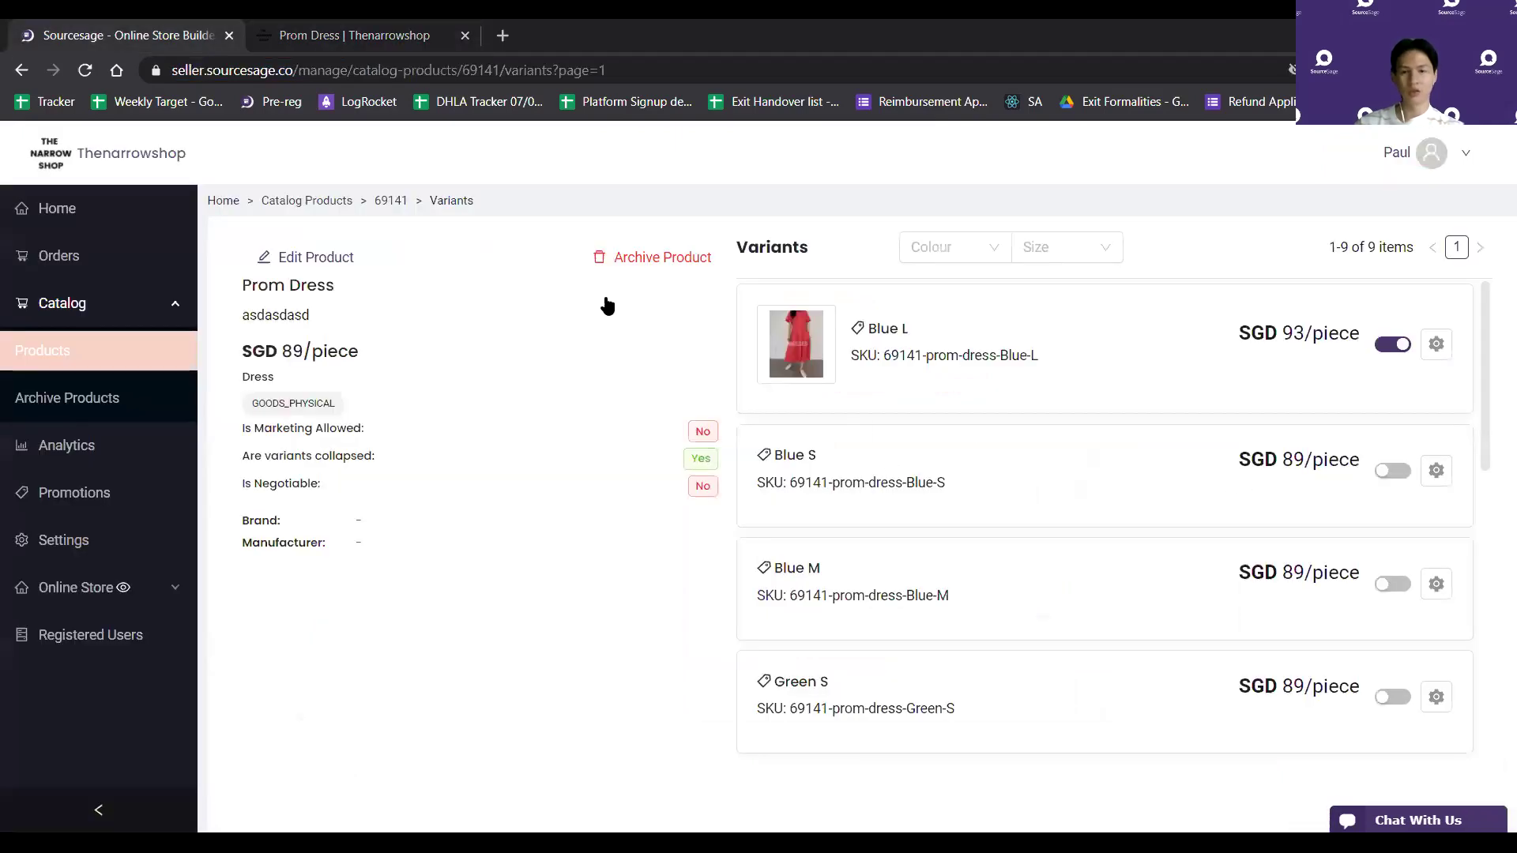
{"action": "scroll", "coordinate": [1097, 491], "scroll_direction": "down", "scroll_amount": 3}
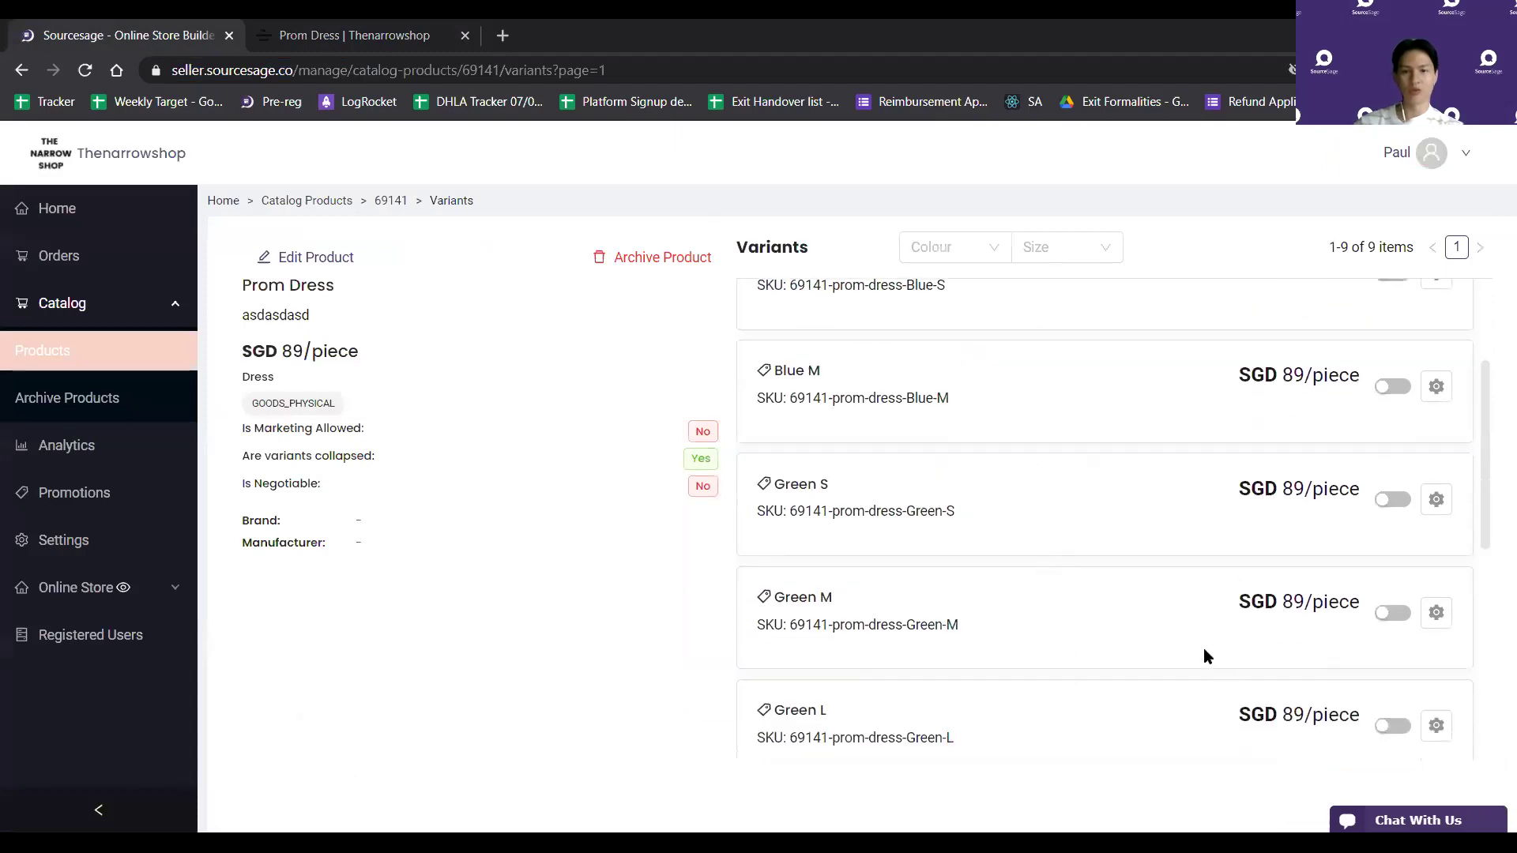
{"action": "left_click", "coordinate": [1390, 614]}
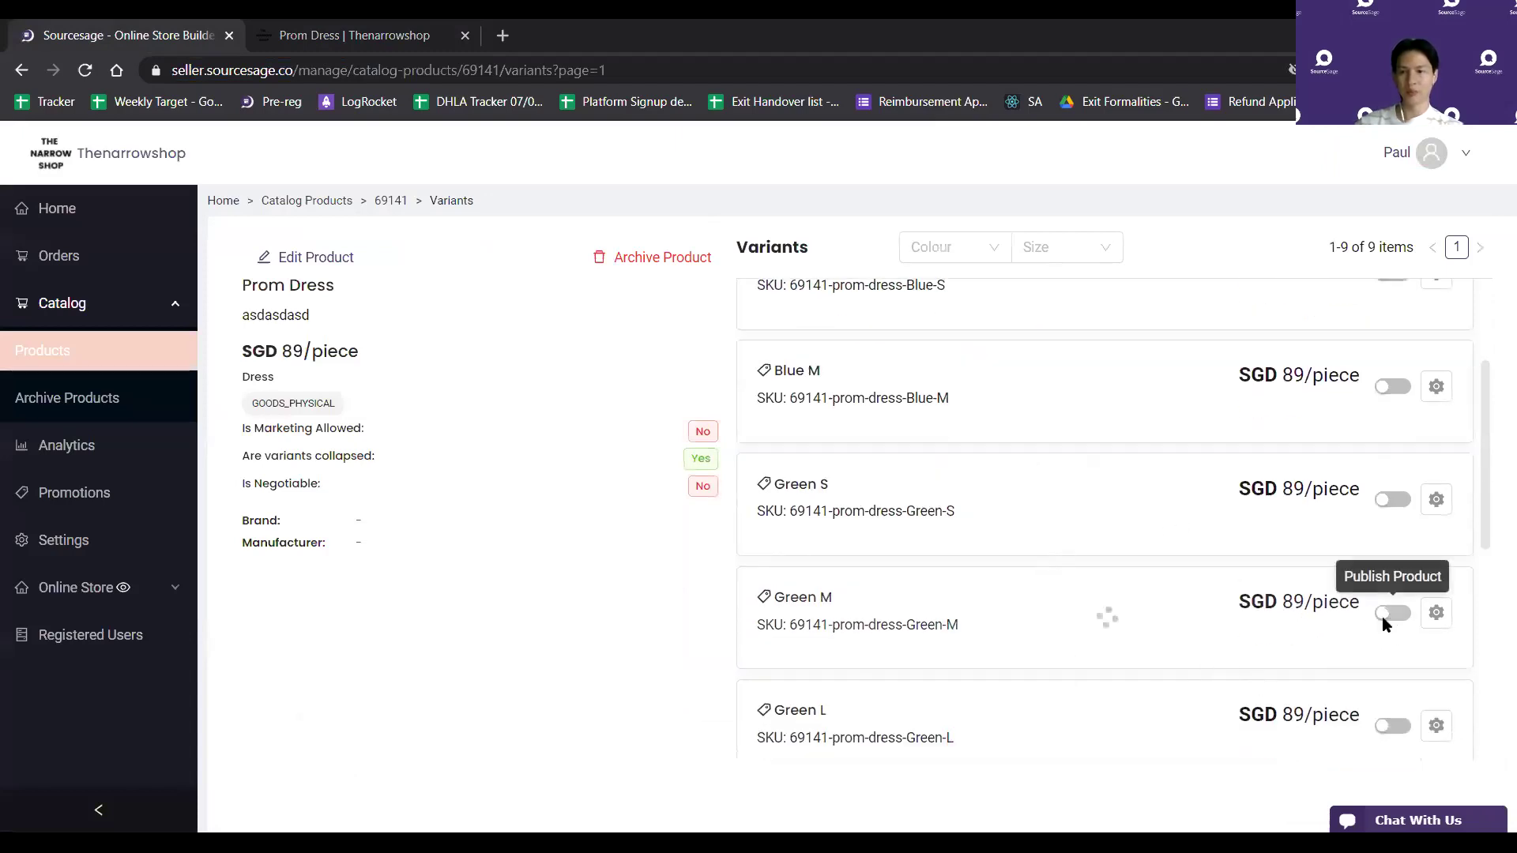
Edit the Green M variant to add Bottoms.png as its image and submit the update
{"action": "left_click", "coordinate": [1437, 613]}
{"action": "left_click", "coordinate": [1321, 650]}
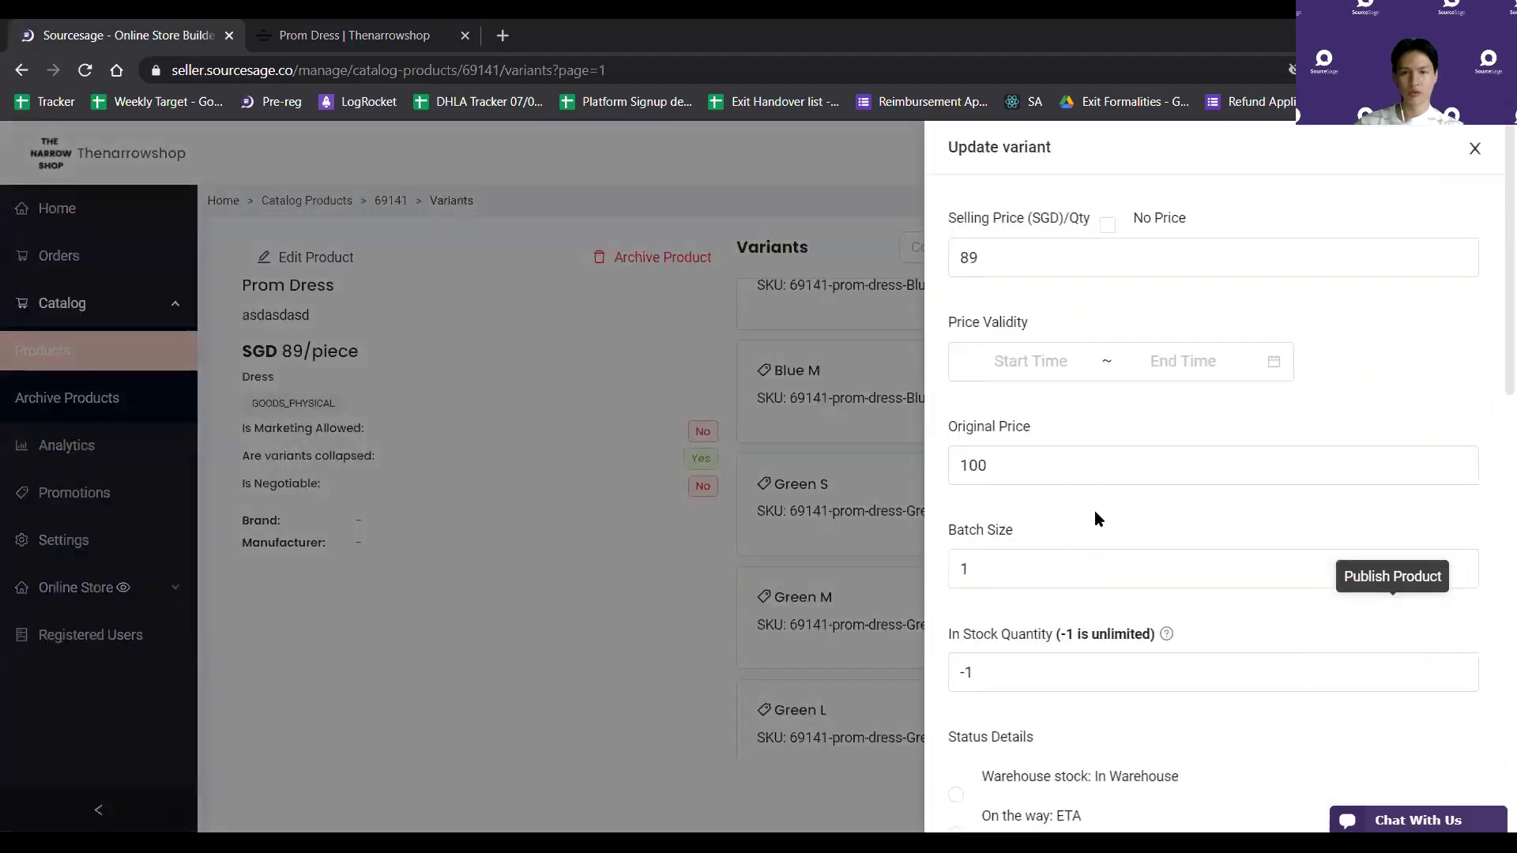
{"action": "scroll", "coordinate": [1090, 522], "scroll_direction": "down", "scroll_amount": 6}
{"action": "scroll", "coordinate": [1083, 551], "scroll_direction": "down", "scroll_amount": 5}
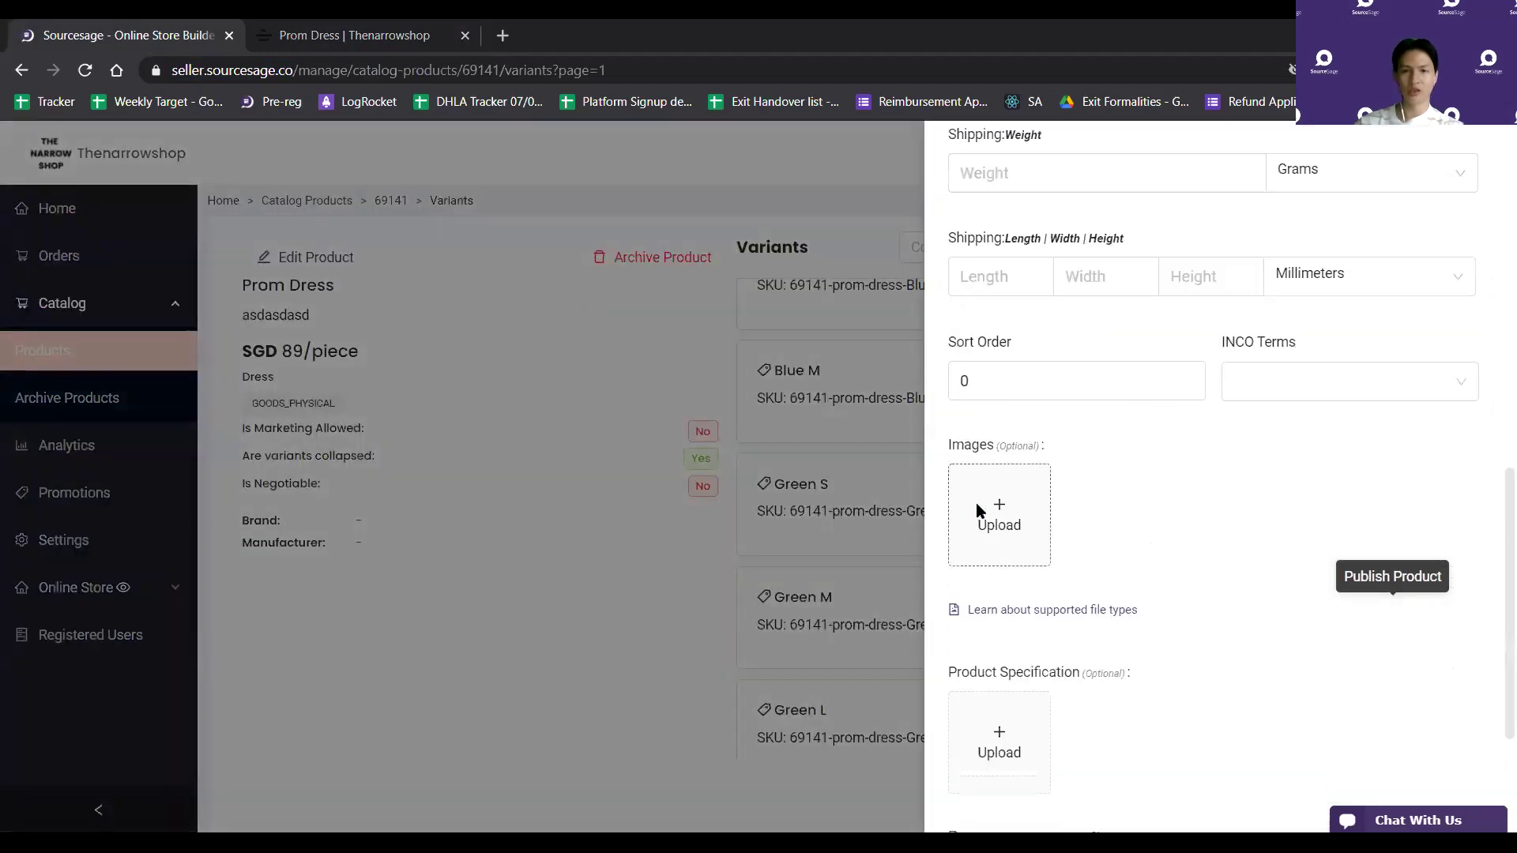
{"action": "left_click", "coordinate": [975, 506]}
{"action": "left_click", "coordinate": [337, 178]}
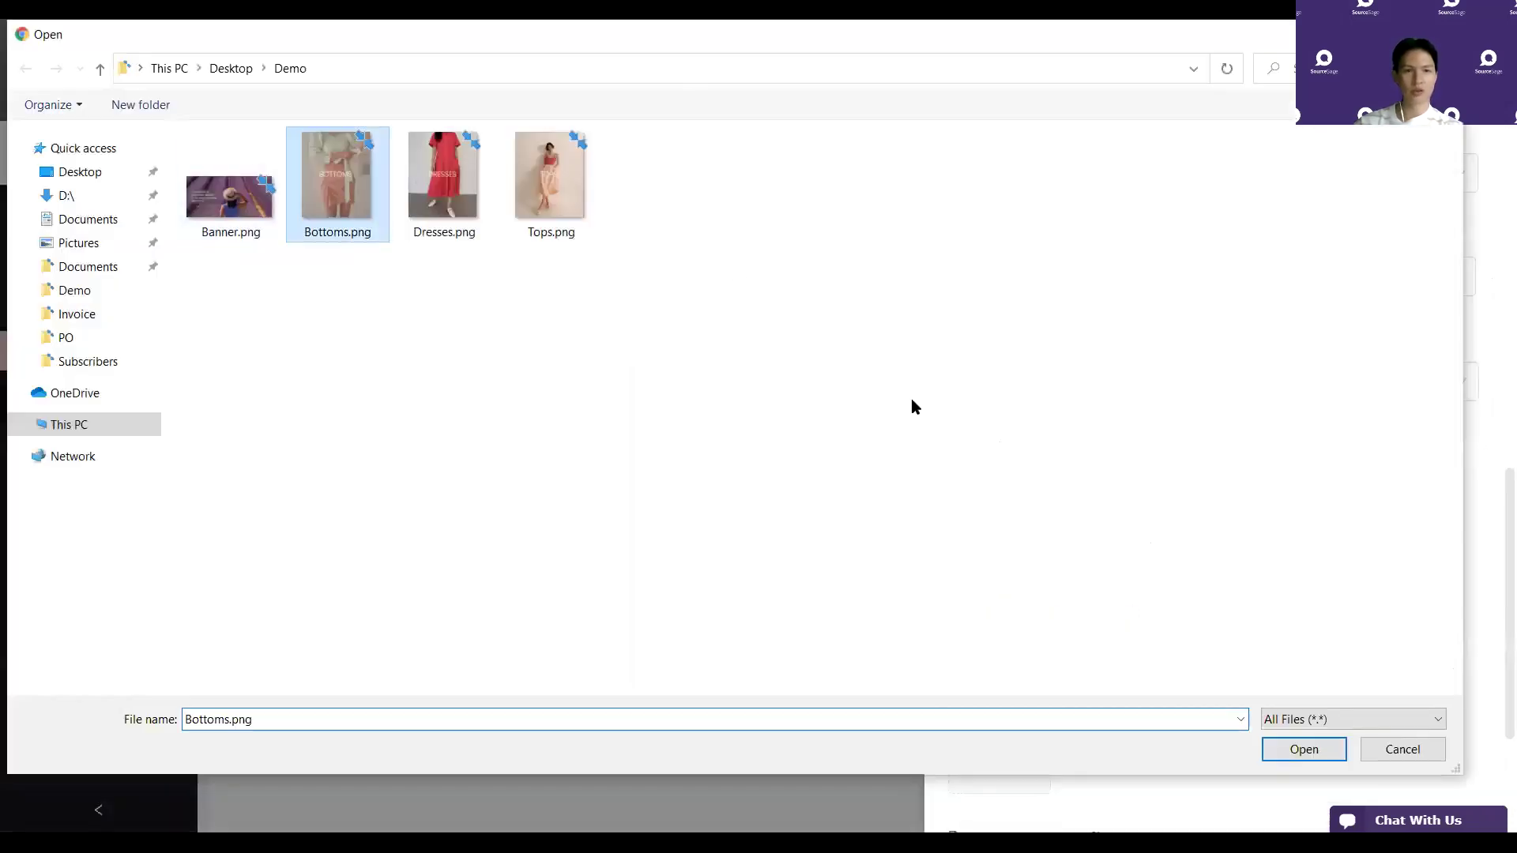
{"action": "left_click", "coordinate": [1304, 750]}
{"action": "scroll", "coordinate": [1195, 601], "scroll_direction": "down", "scroll_amount": 3}
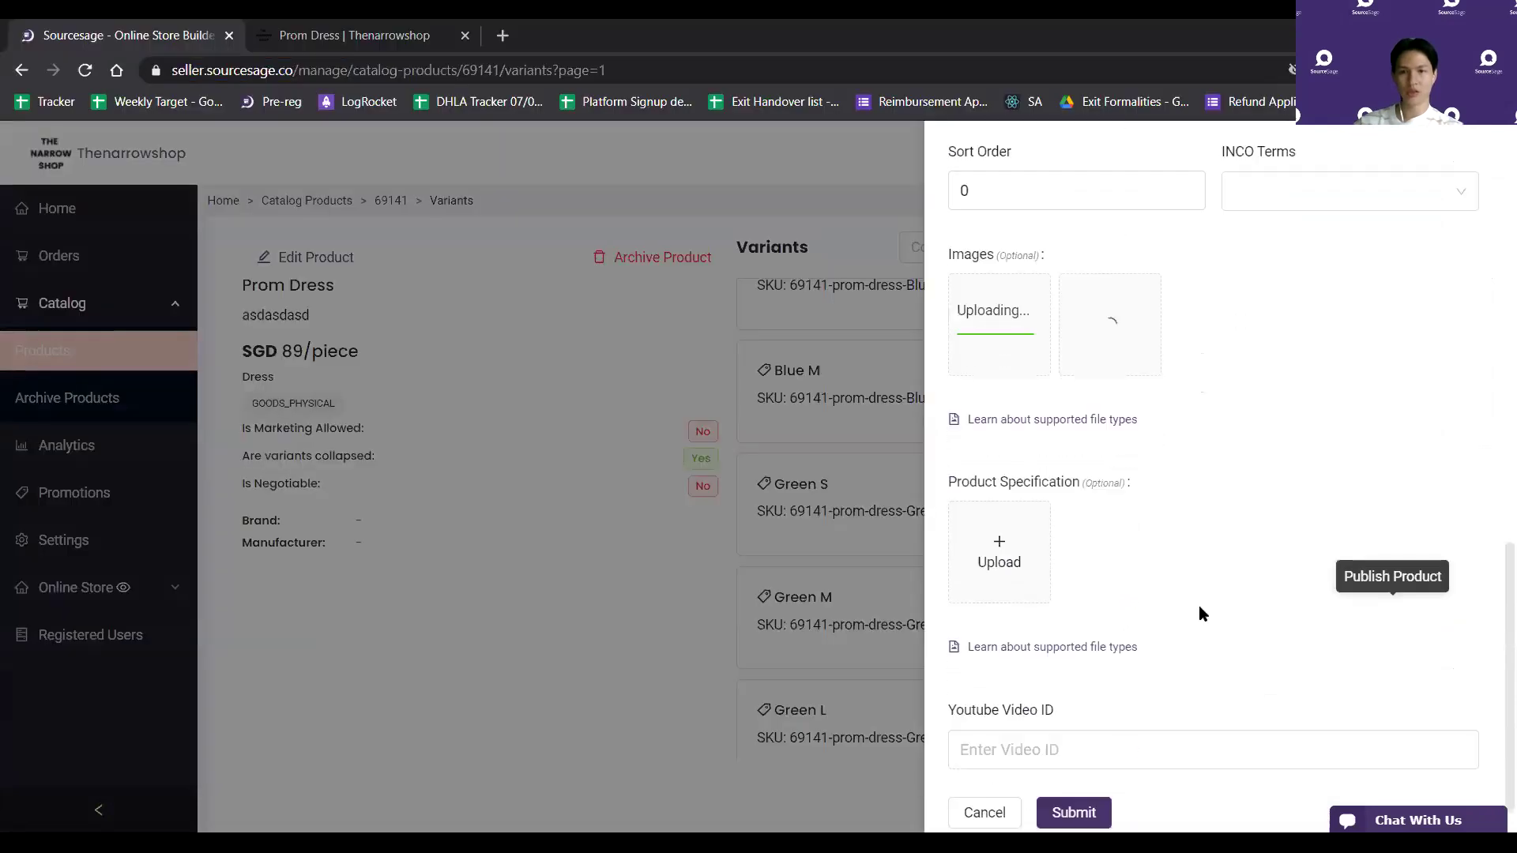
{"action": "scroll", "coordinate": [1122, 695], "scroll_direction": "up", "scroll_amount": 1}
{"action": "scroll", "coordinate": [1146, 659], "scroll_direction": "down", "scroll_amount": 1}
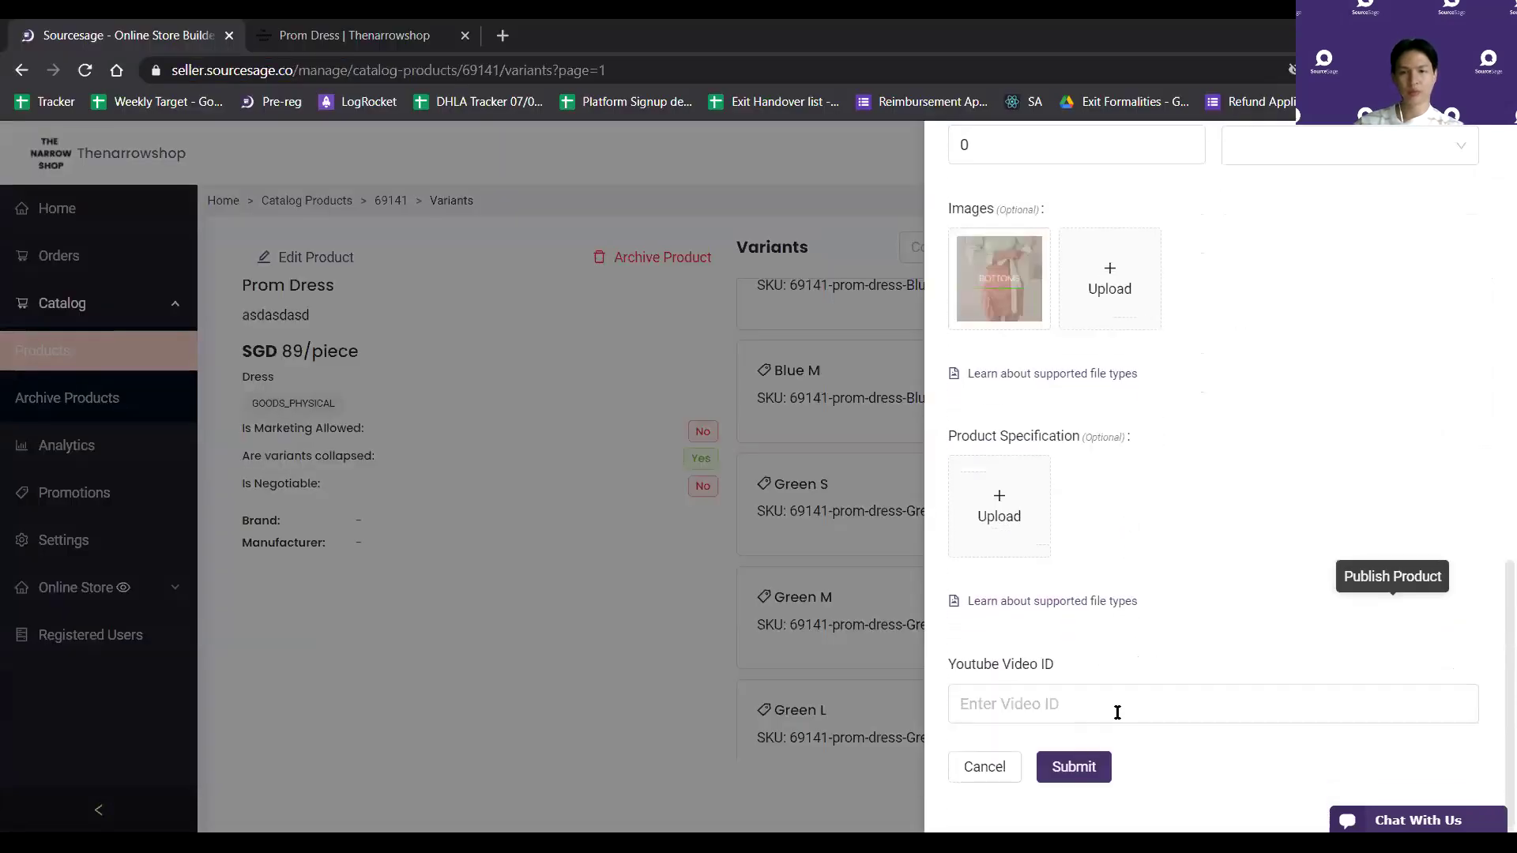
{"action": "left_click", "coordinate": [1068, 768]}
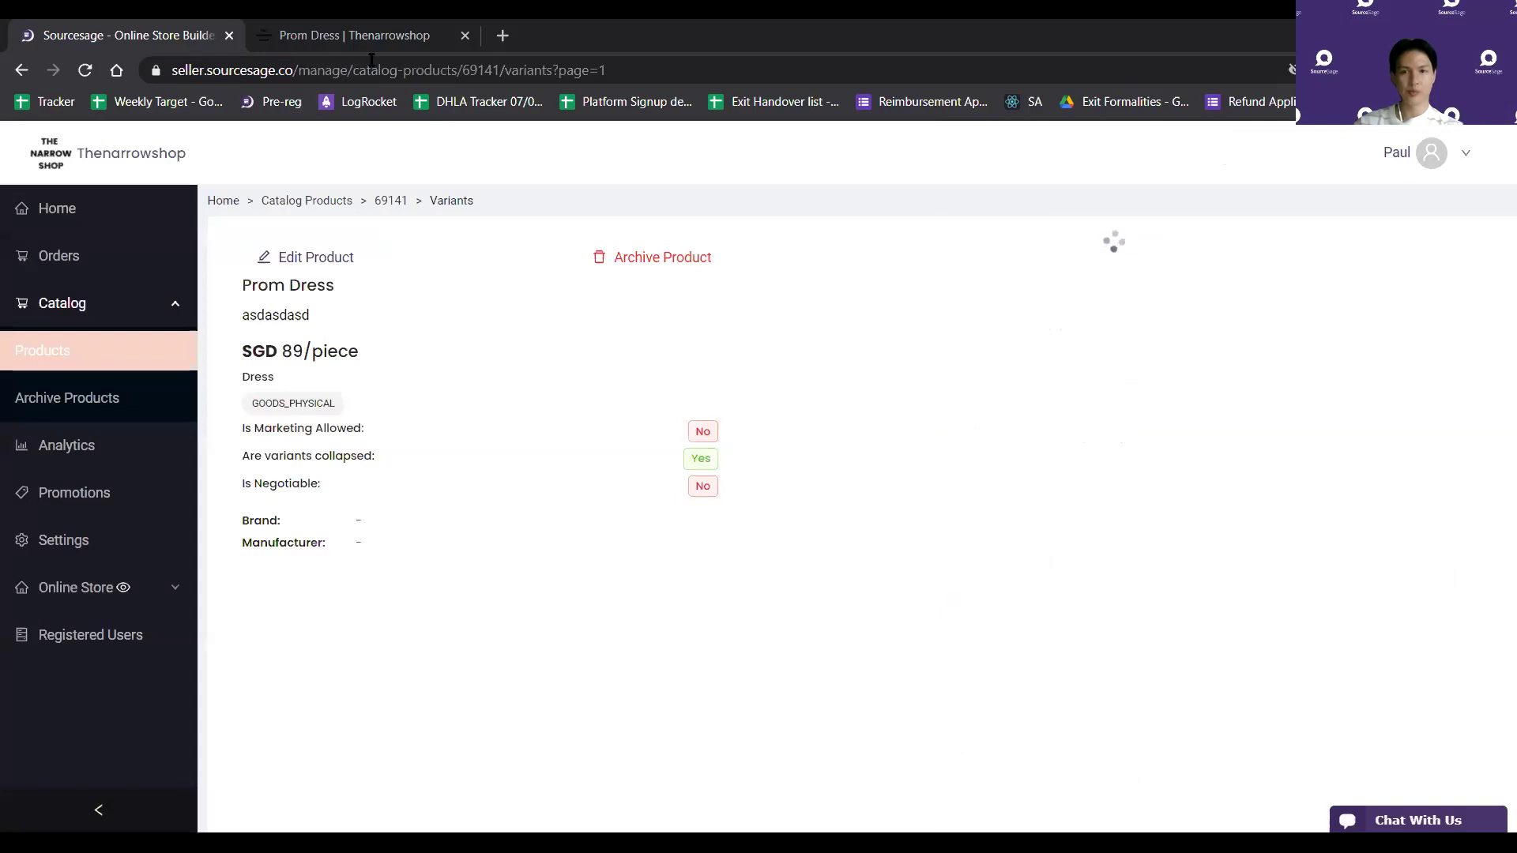
Reload the Prom Dress page on the storefront and select the Green colour
{"action": "left_click", "coordinate": [367, 35]}
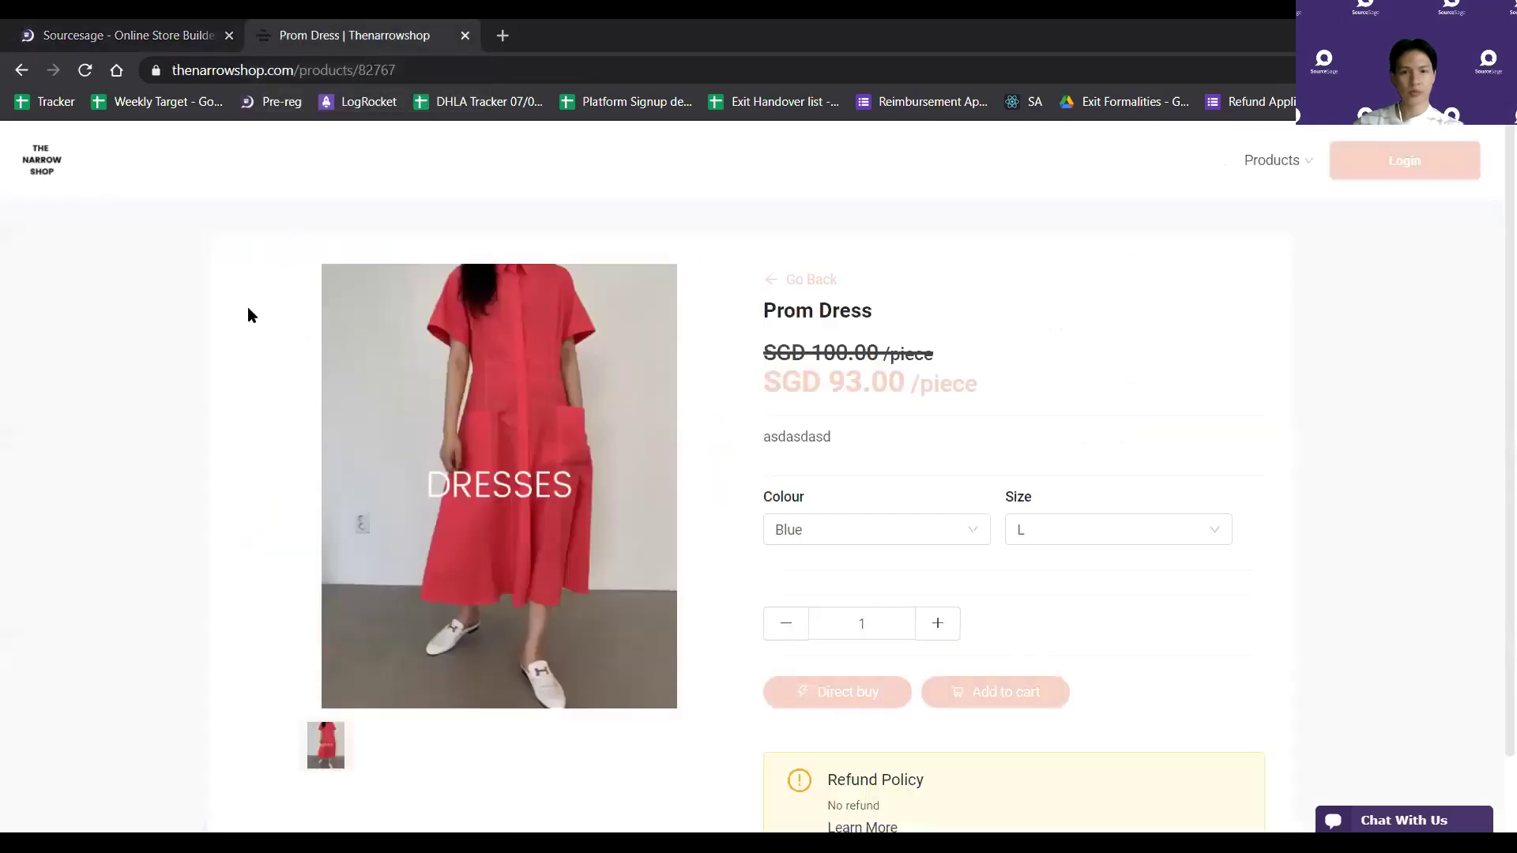
{"action": "left_click", "coordinate": [966, 534]}
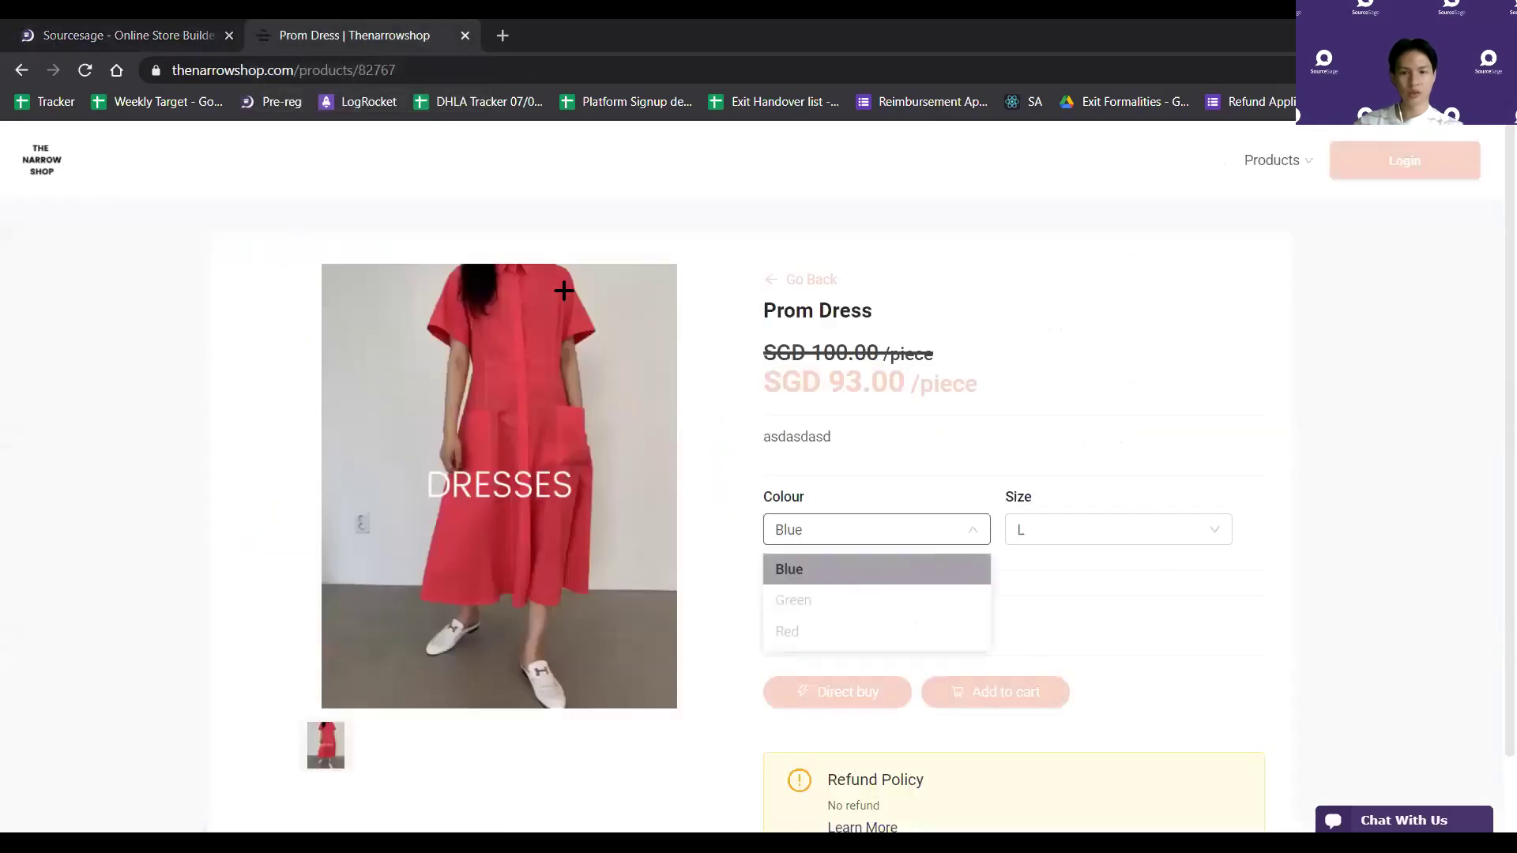
{"action": "left_click", "coordinate": [86, 71]}
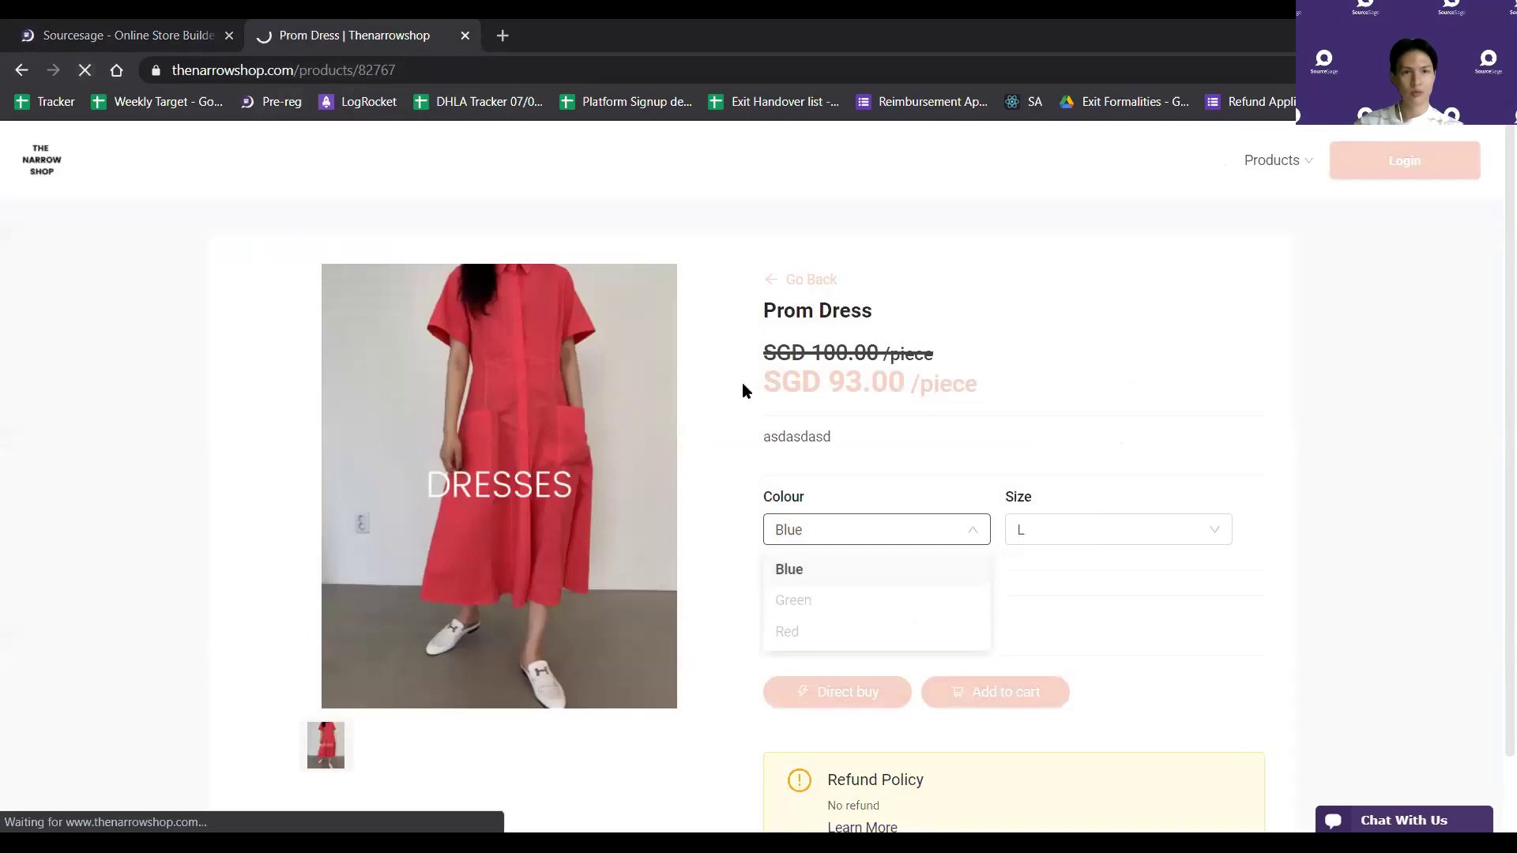
{"action": "left_click", "coordinate": [88, 35]}
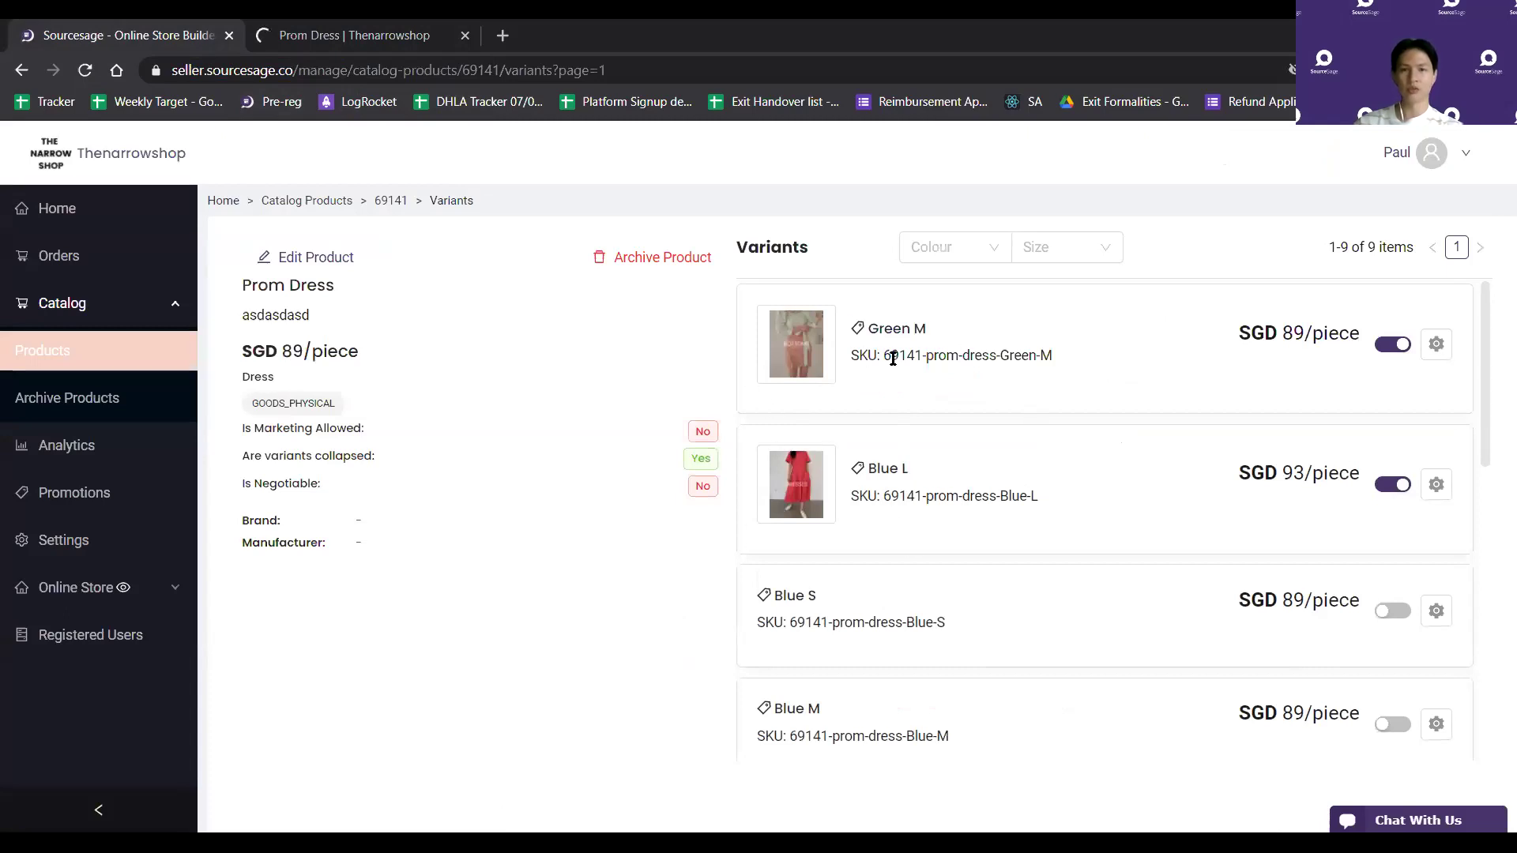
{"action": "left_click", "coordinate": [324, 38]}
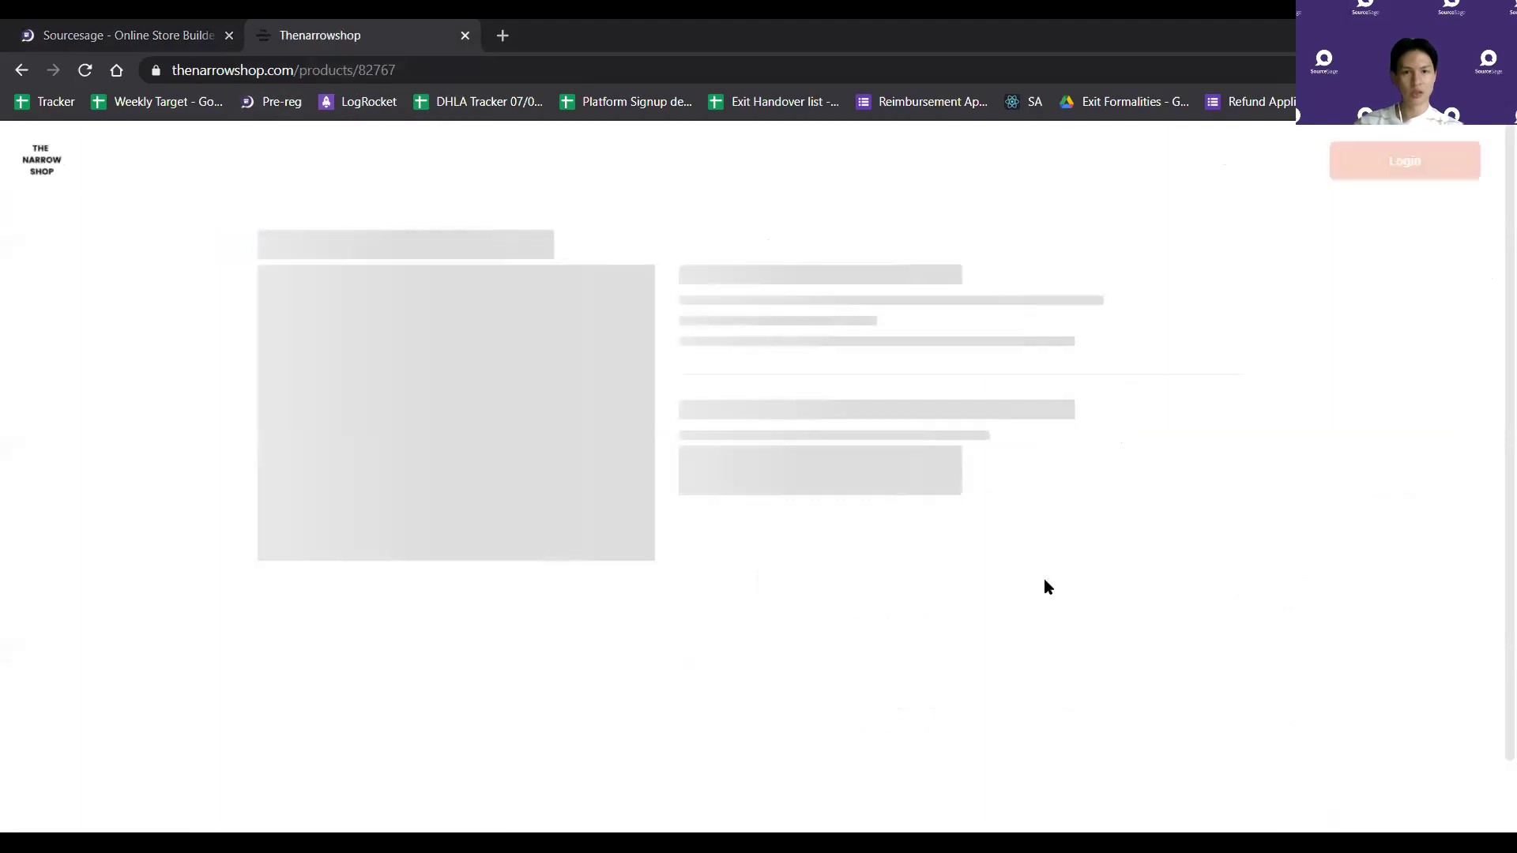
{"action": "left_click", "coordinate": [866, 444]}
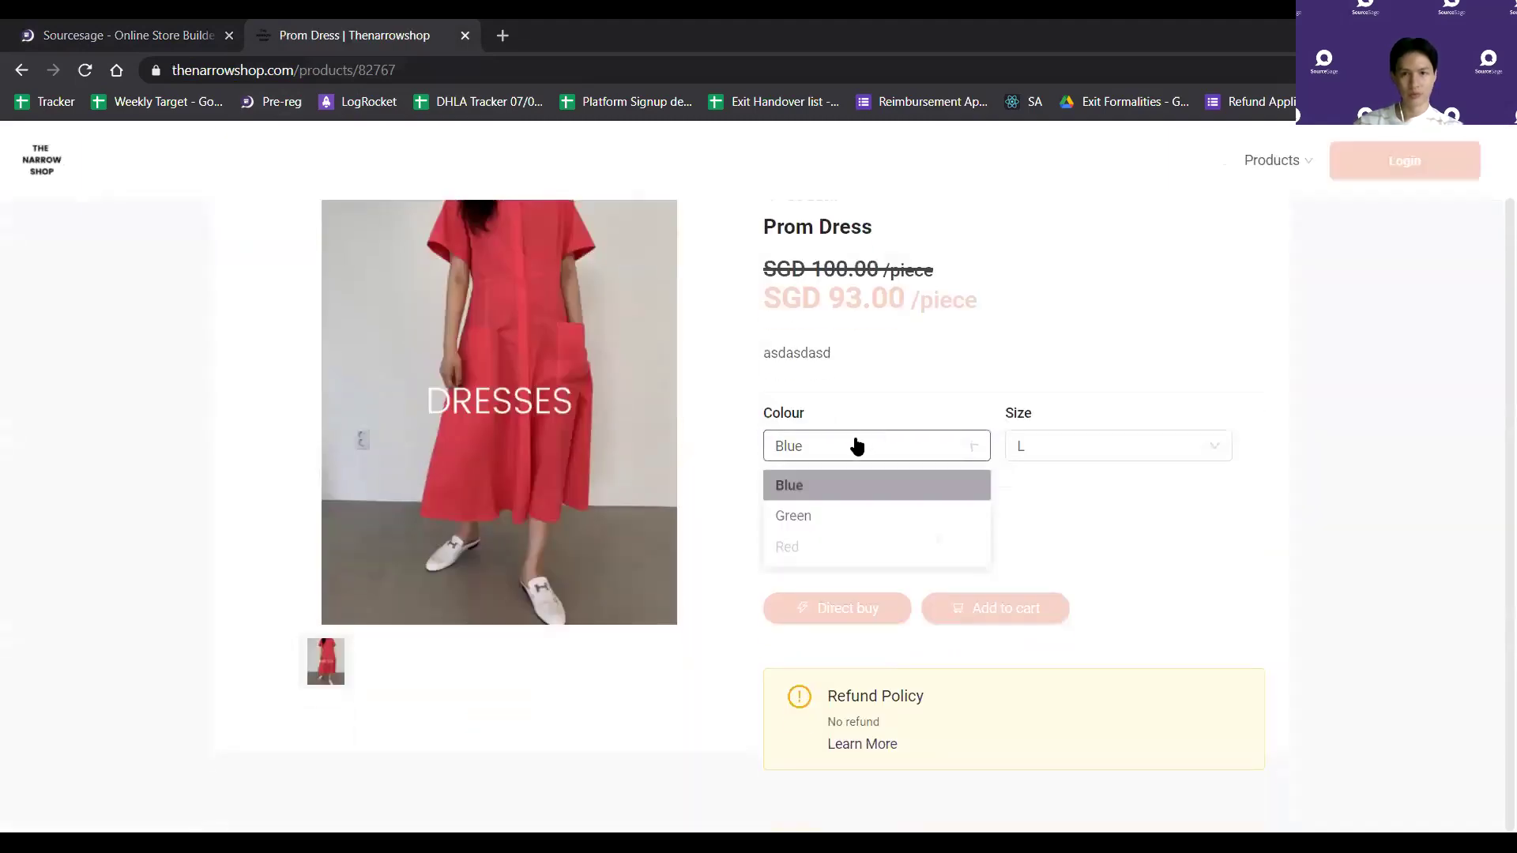
{"action": "left_click", "coordinate": [819, 515]}
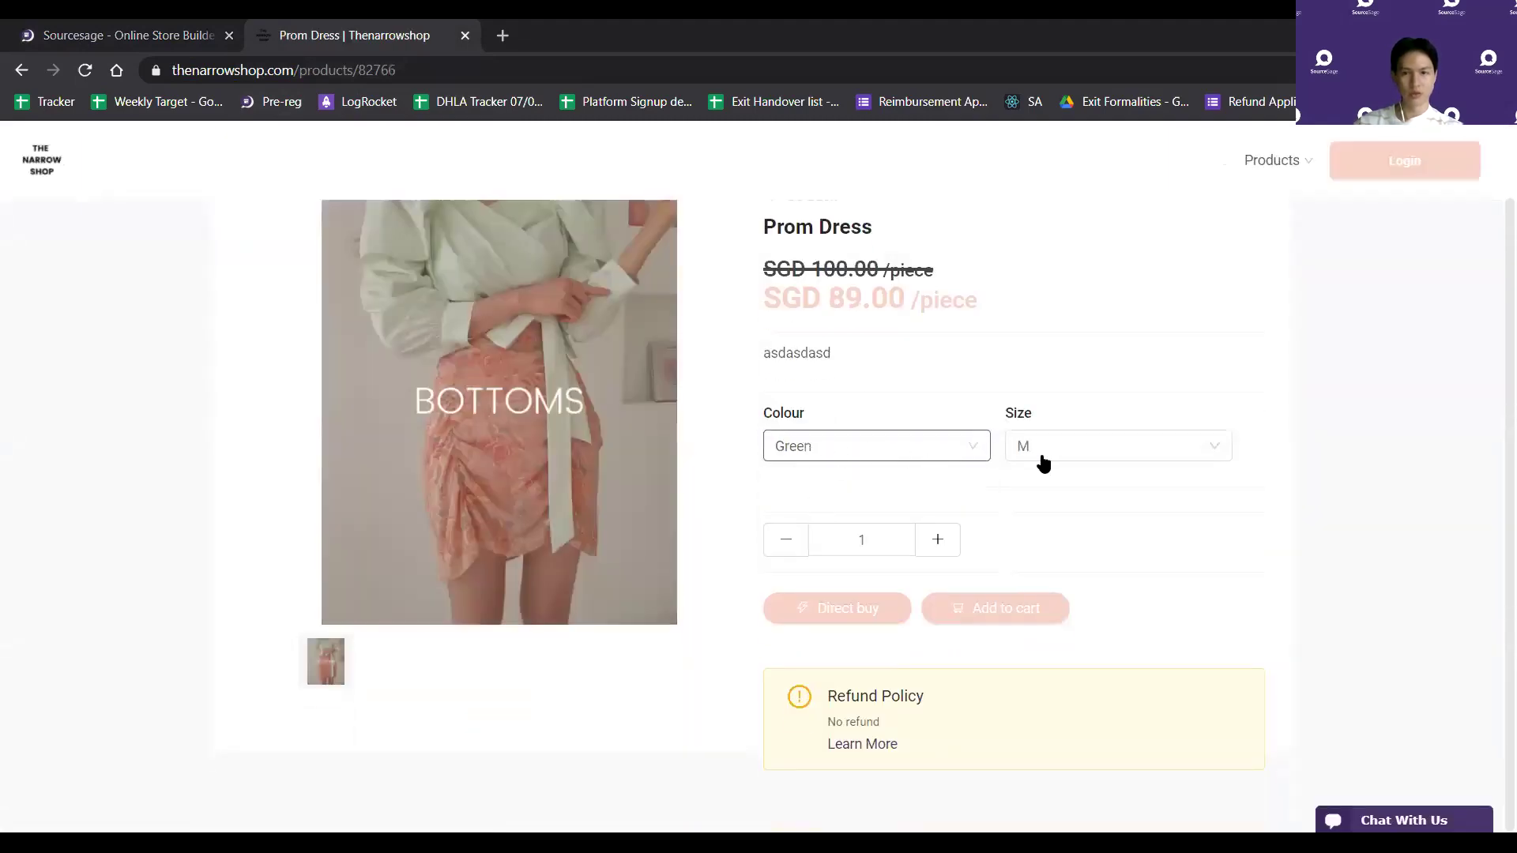
Switch the Prom Dress colour to Blue and back to Green to compare the two variants' images and prices
{"action": "left_click", "coordinate": [1050, 439]}
{"action": "left_click_drag", "start_coordinate": [721, 372], "coordinate": [840, 458]}
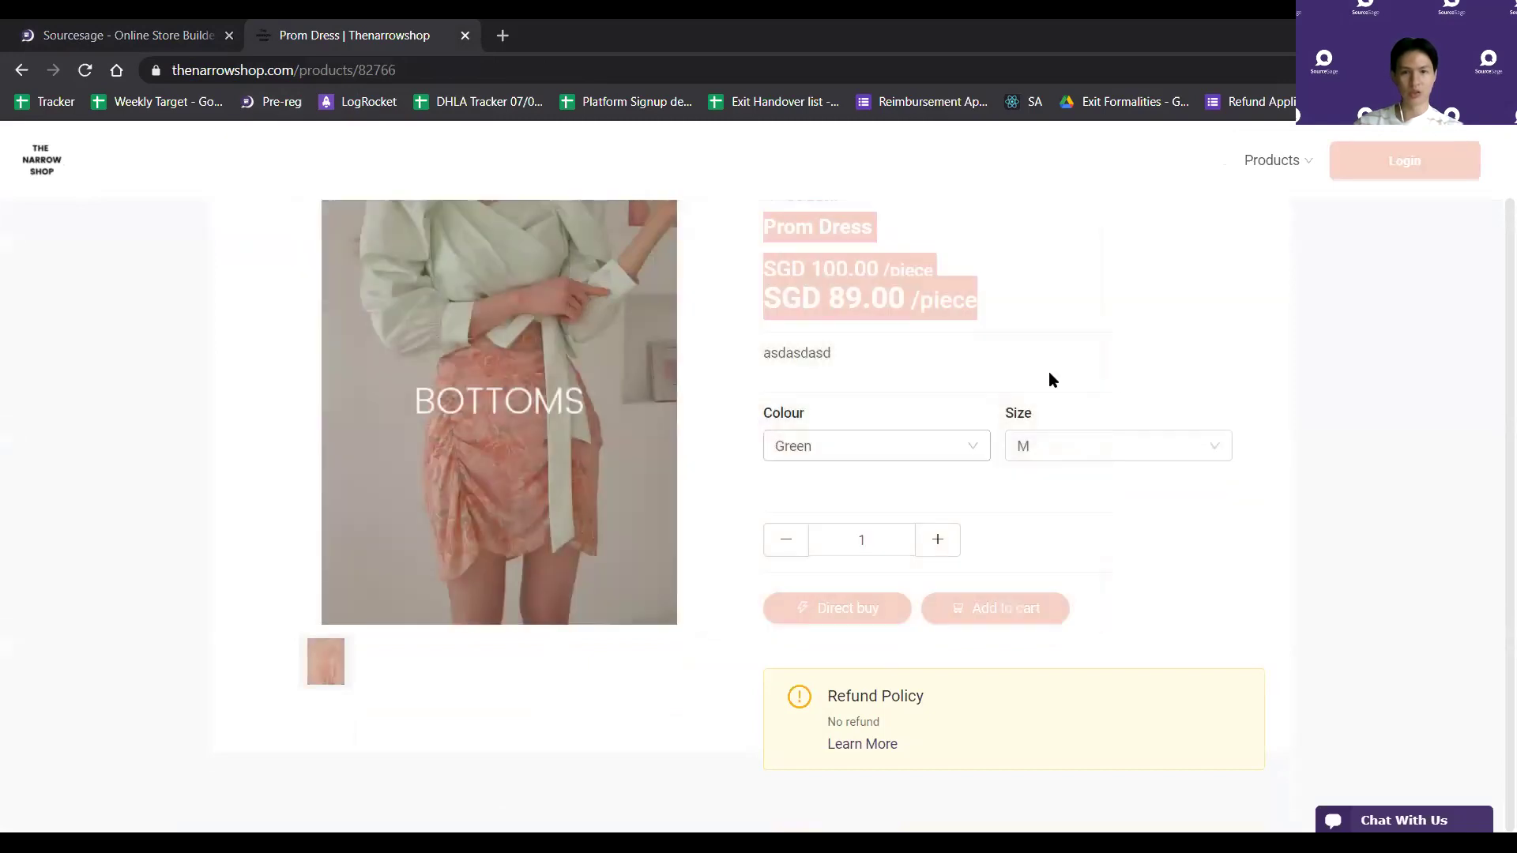
{"action": "left_click", "coordinate": [867, 454]}
{"action": "left_click", "coordinate": [846, 486]}
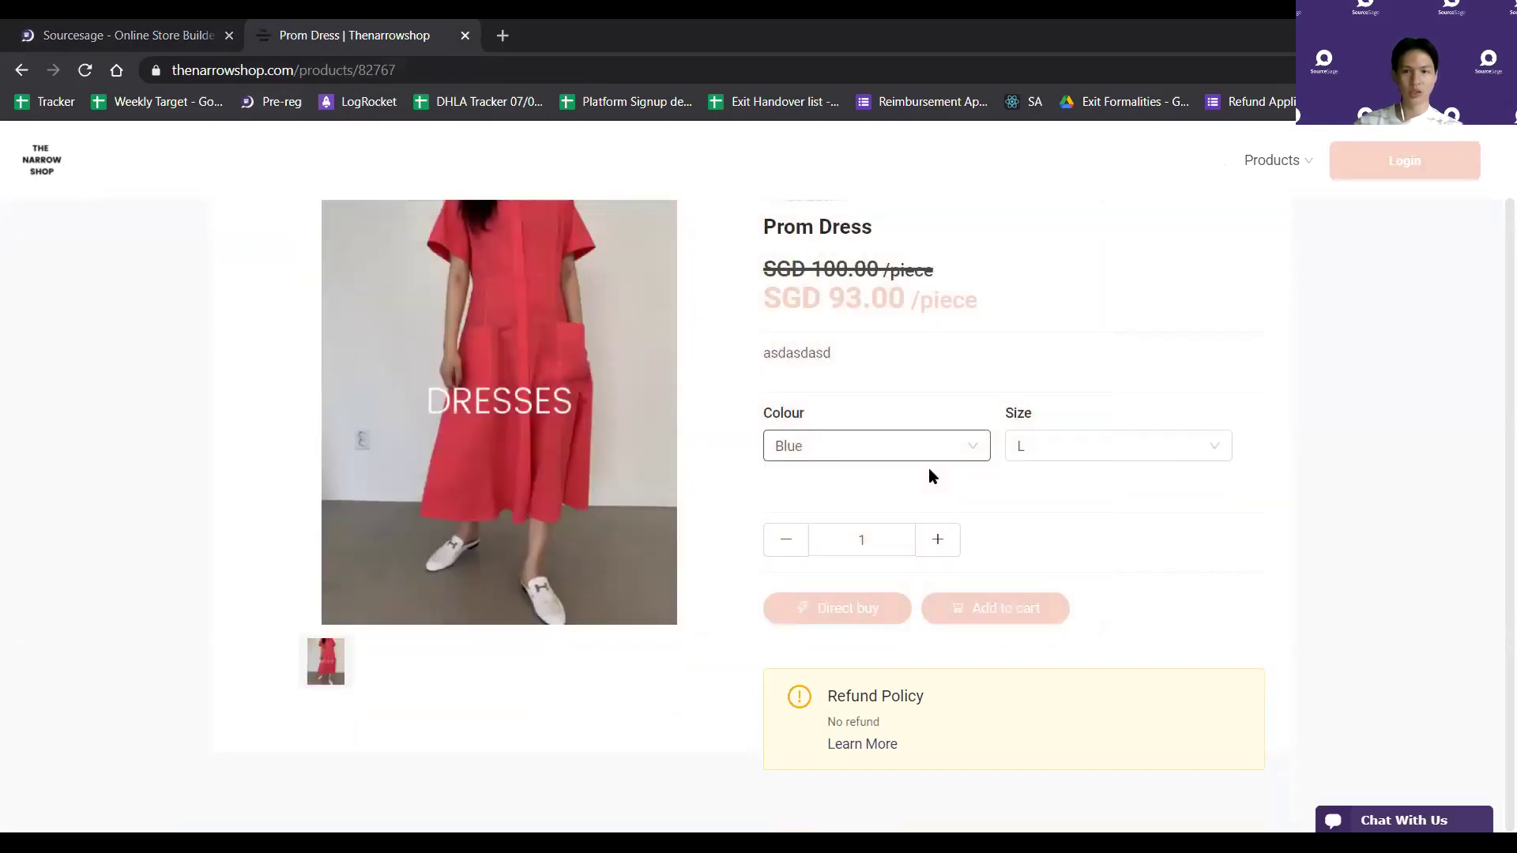
{"action": "left_click", "coordinate": [914, 458]}
{"action": "left_click", "coordinate": [860, 517]}
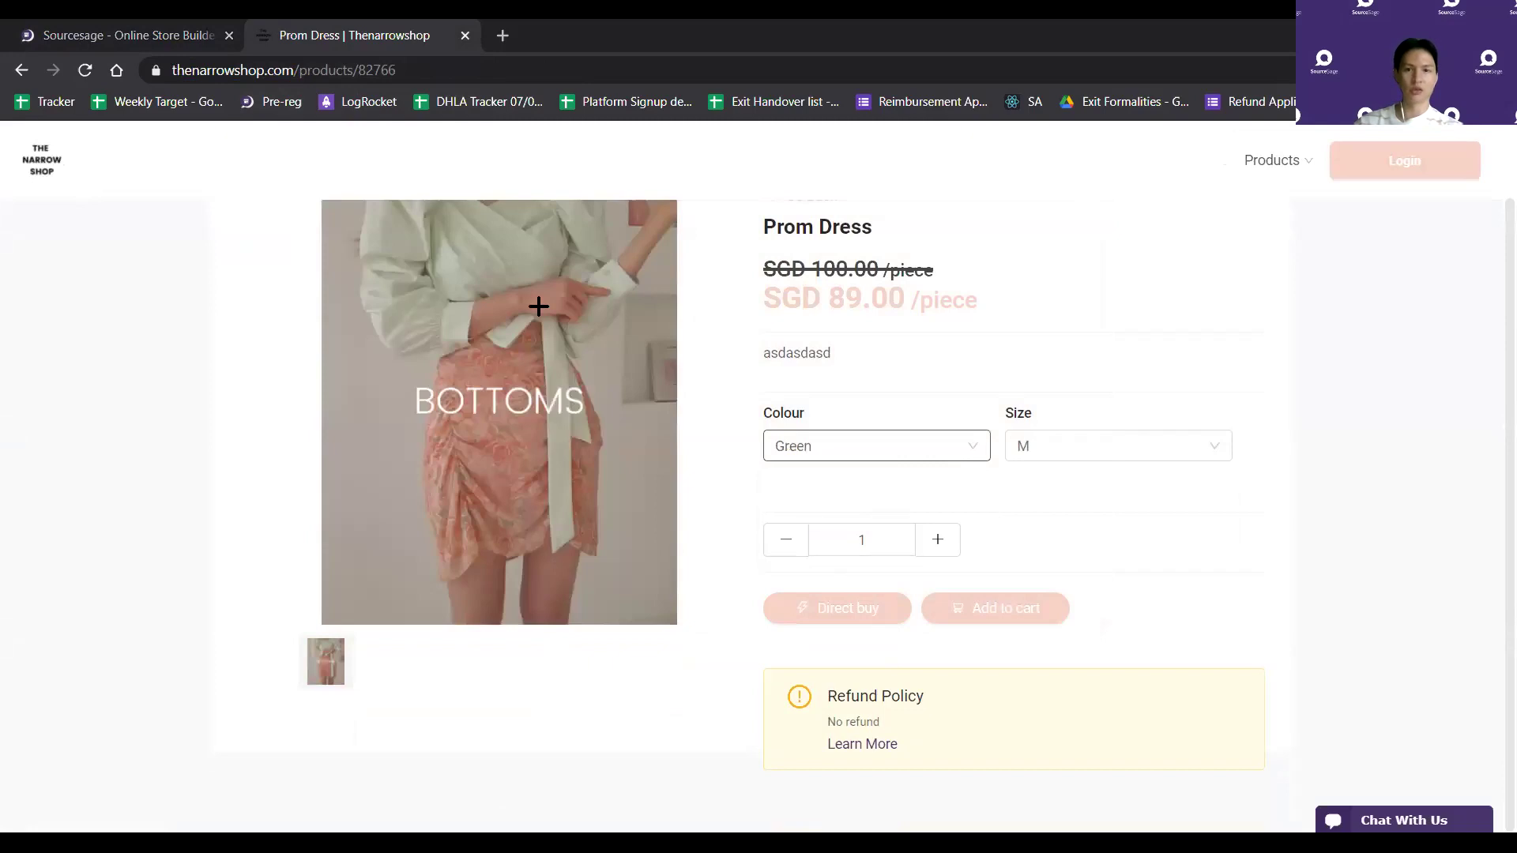
{"action": "left_click", "coordinate": [937, 441]}
{"action": "left_click", "coordinate": [1290, 528]}
{"action": "scroll", "coordinate": [1335, 545], "scroll_direction": "up", "scroll_amount": 1}
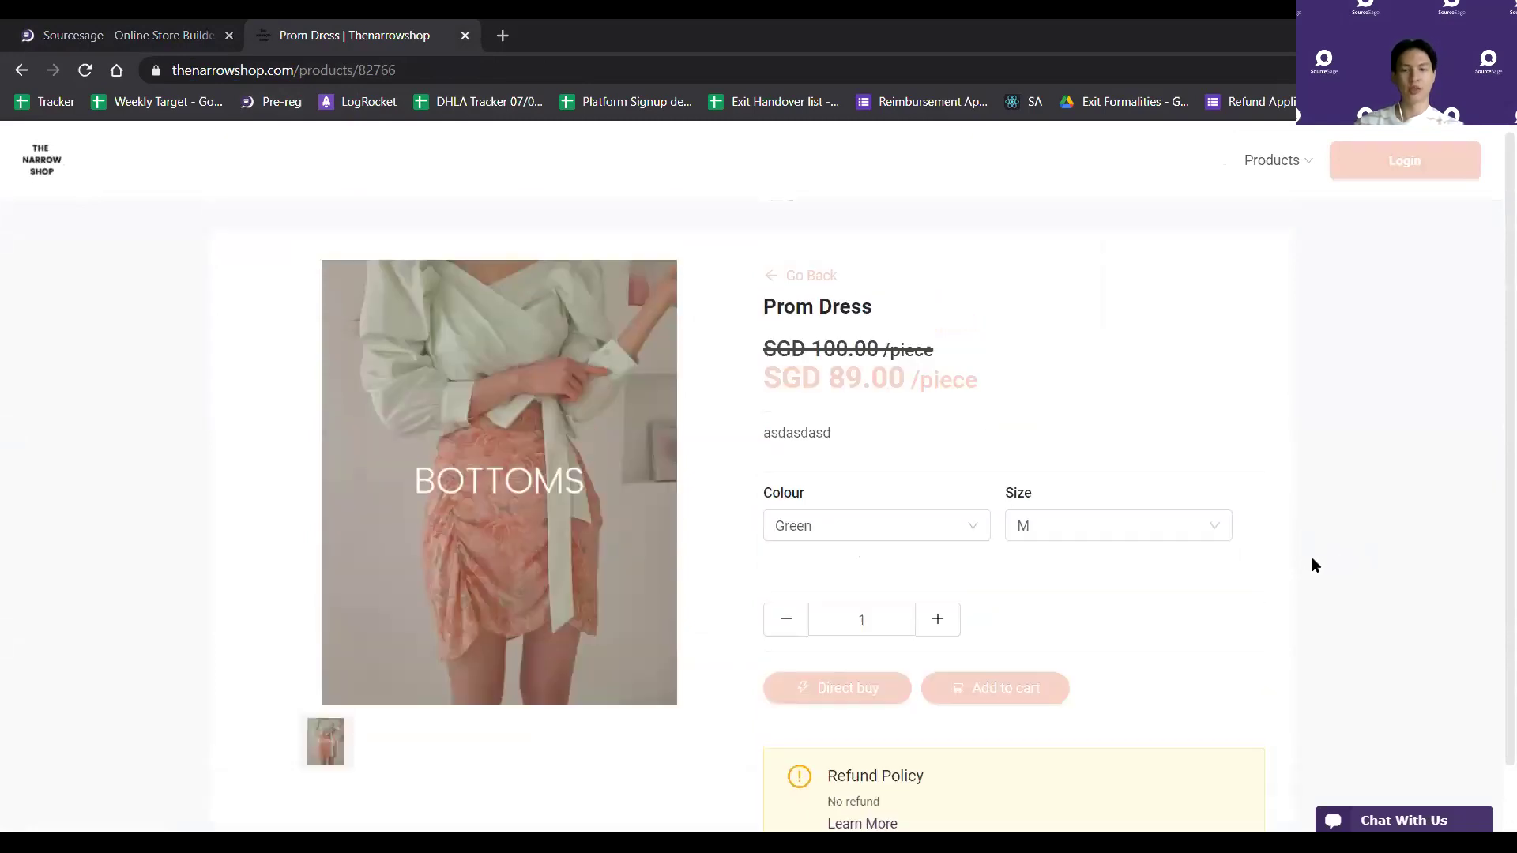
{"action": "left_click", "coordinate": [33, 24]}
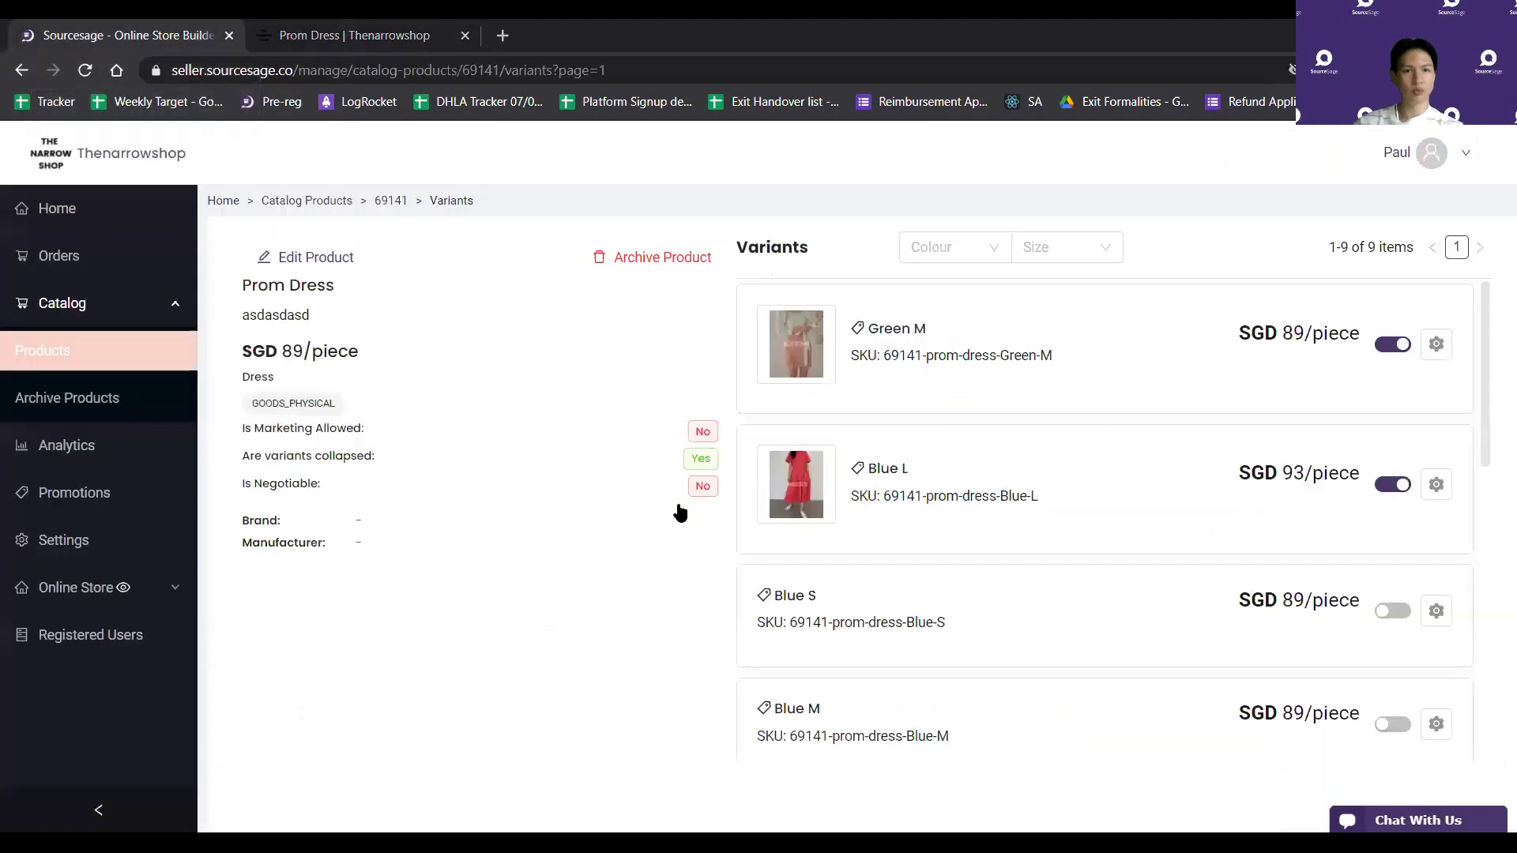
{"action": "key", "text": "ctrl+Tab"}
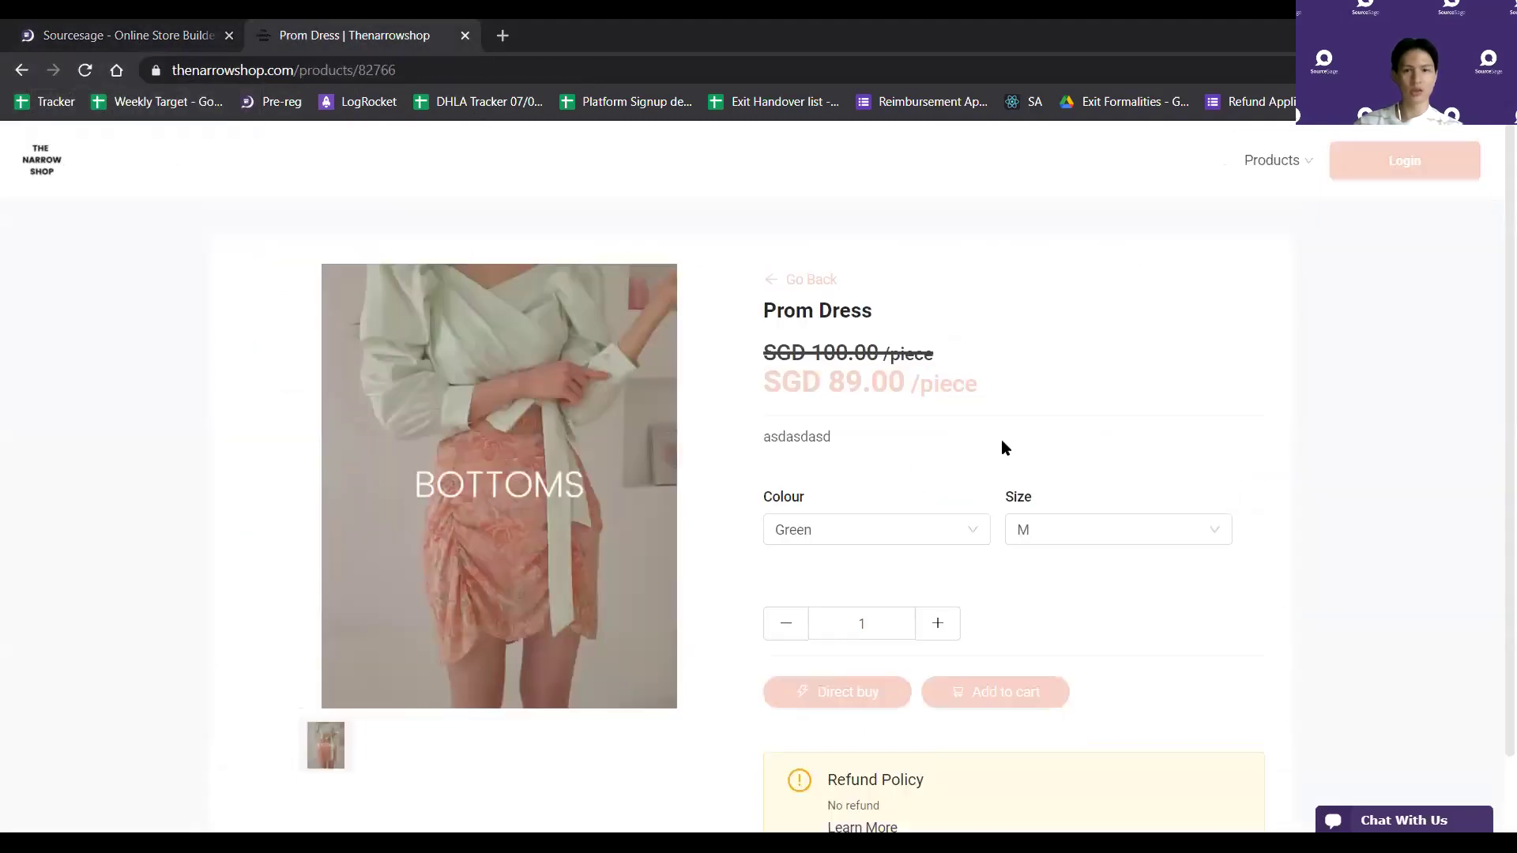
{"action": "scroll", "coordinate": [706, 488], "scroll_direction": "down", "scroll_amount": 1}
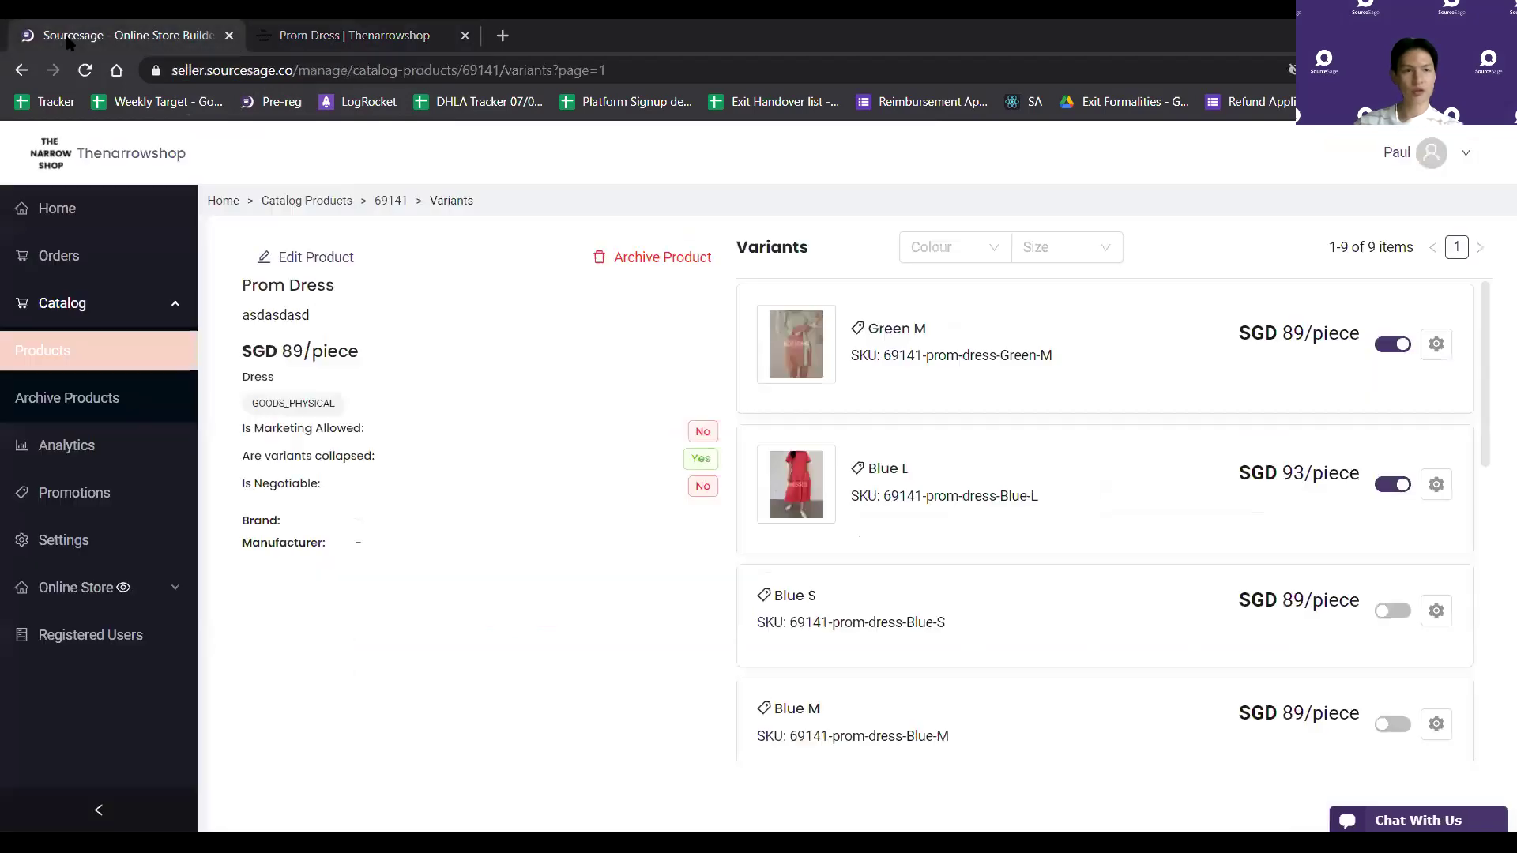
{"action": "left_click", "coordinate": [56, 32]}
{"action": "key", "text": "ctrl+Tab"}
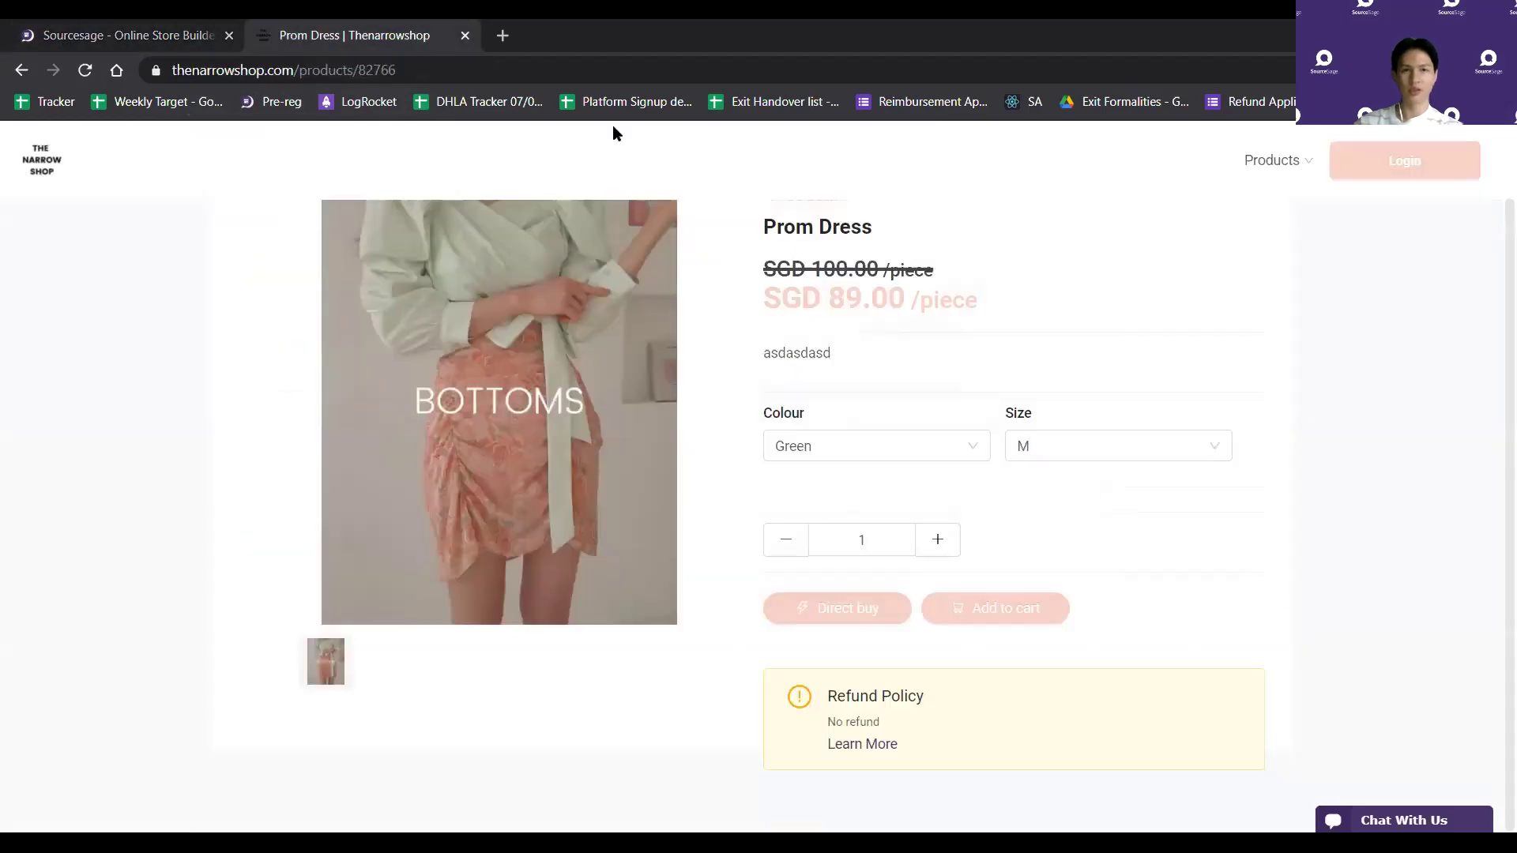
{"action": "left_click", "coordinate": [105, 33]}
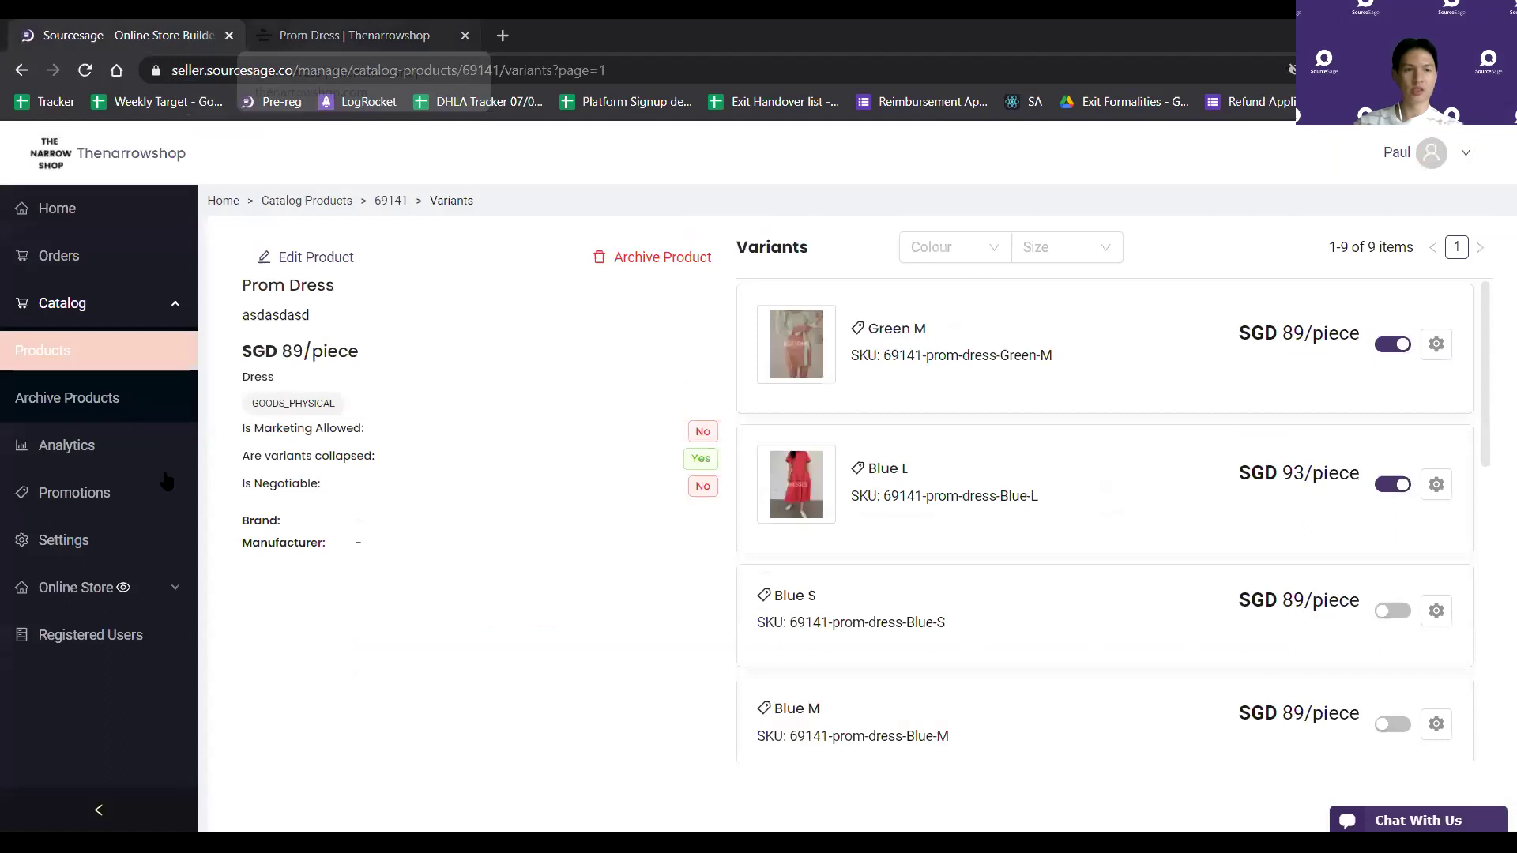
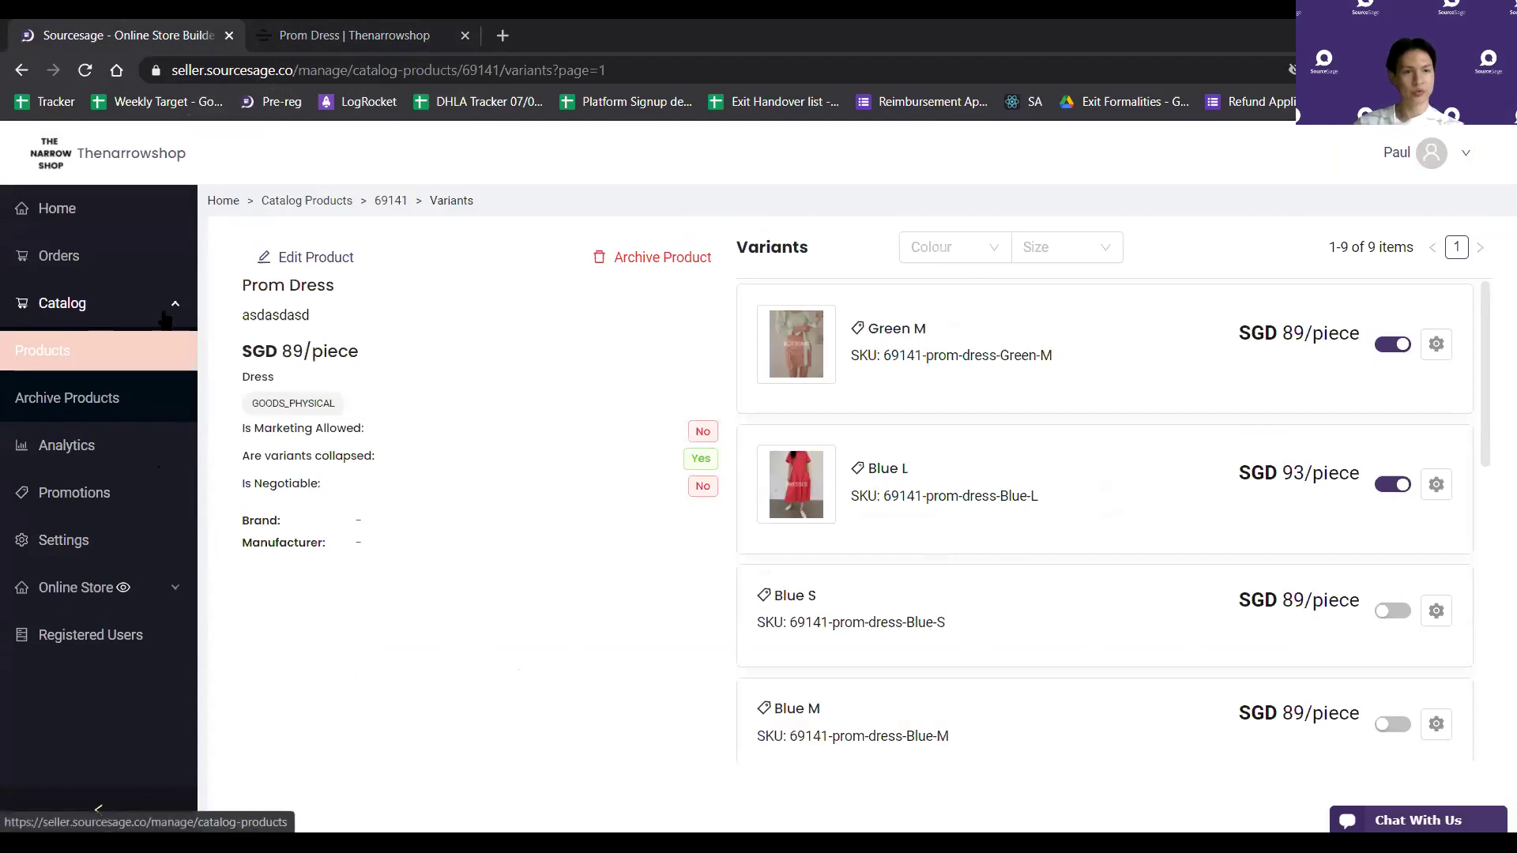
Return to the storefront and go from the Prom Dress page to the shop's home page
{"action": "left_click", "coordinate": [355, 35]}
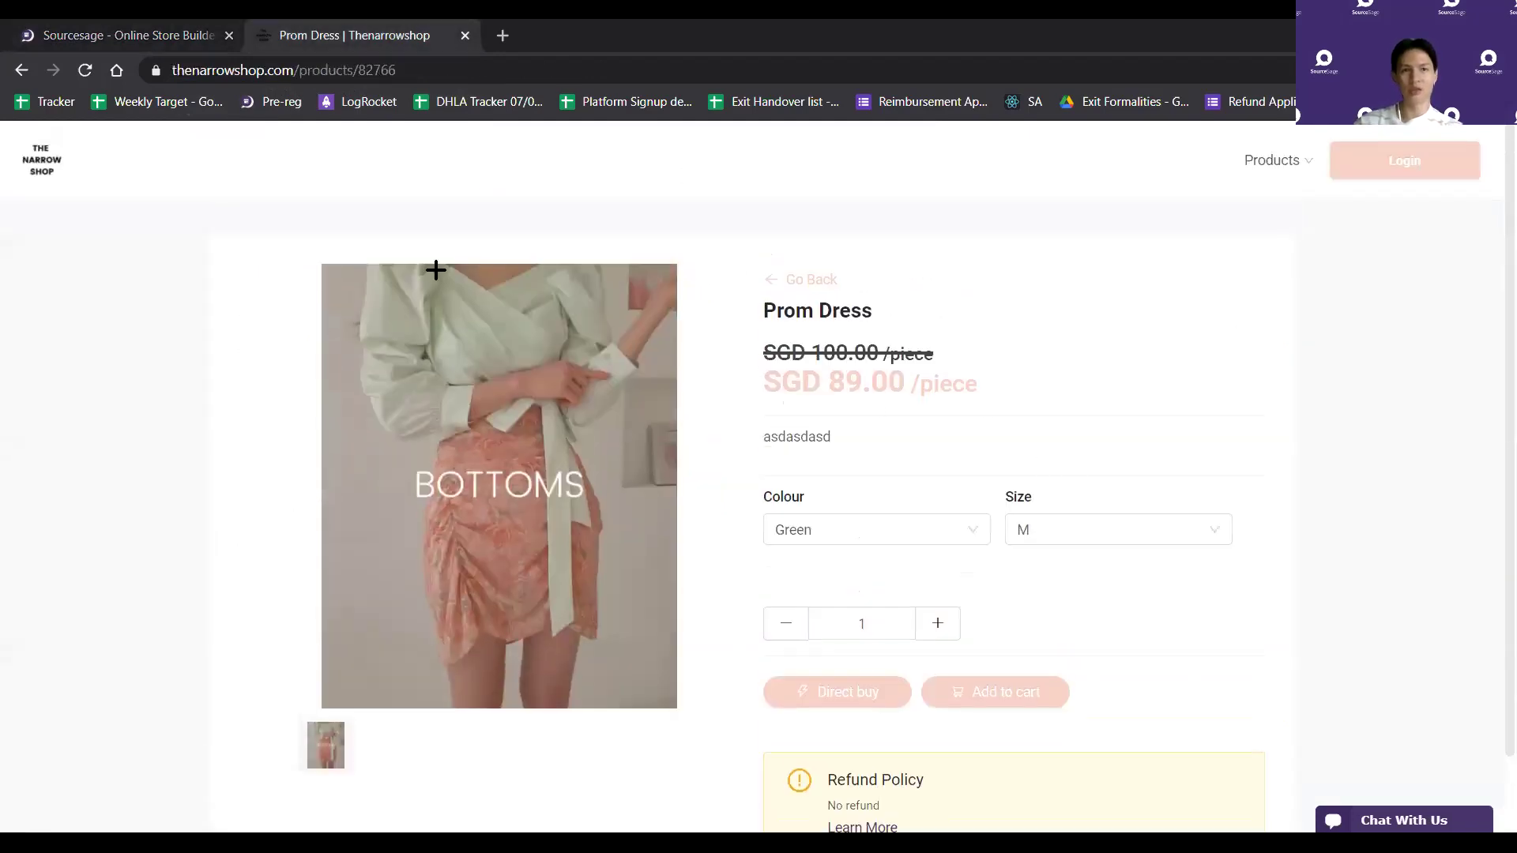
{"action": "mouse_move", "coordinate": [1269, 161]}
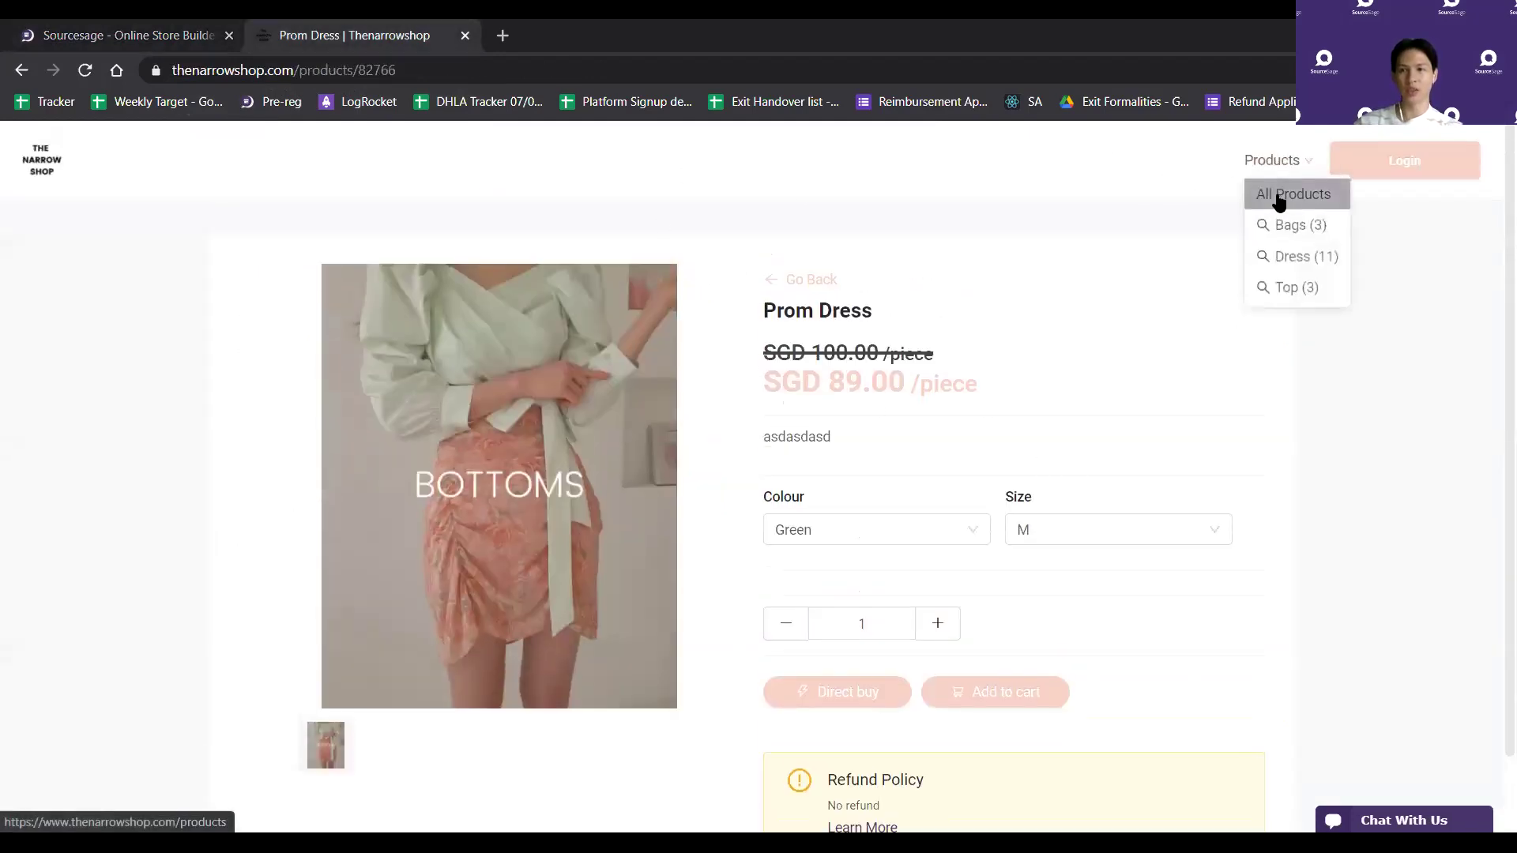
{"action": "left_click", "coordinate": [38, 164]}
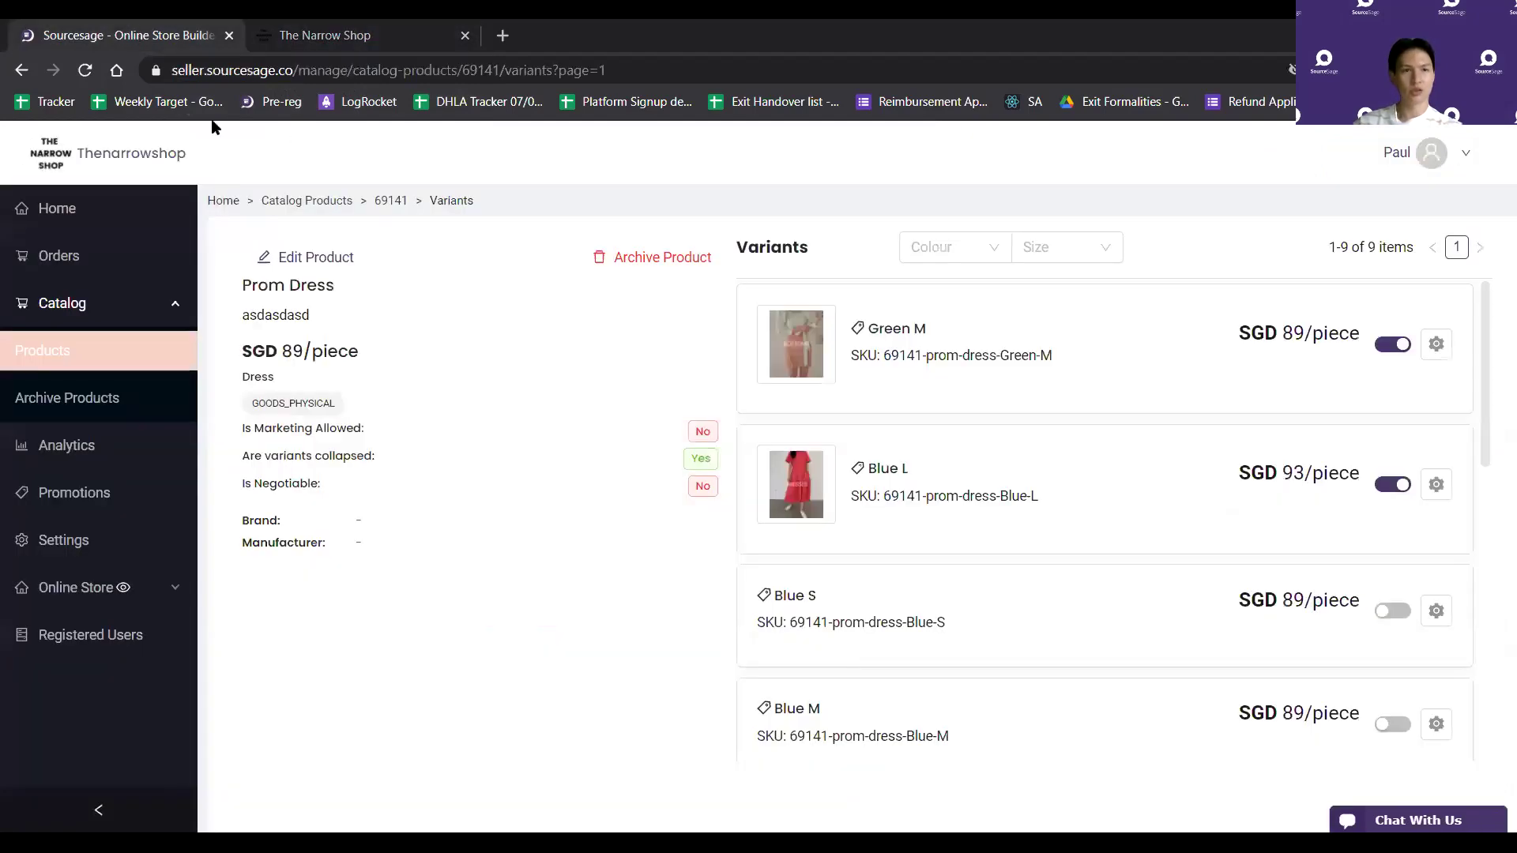
Return to the seller dashboard and open the General settings of the Online Store
{"action": "left_click", "coordinate": [126, 35]}
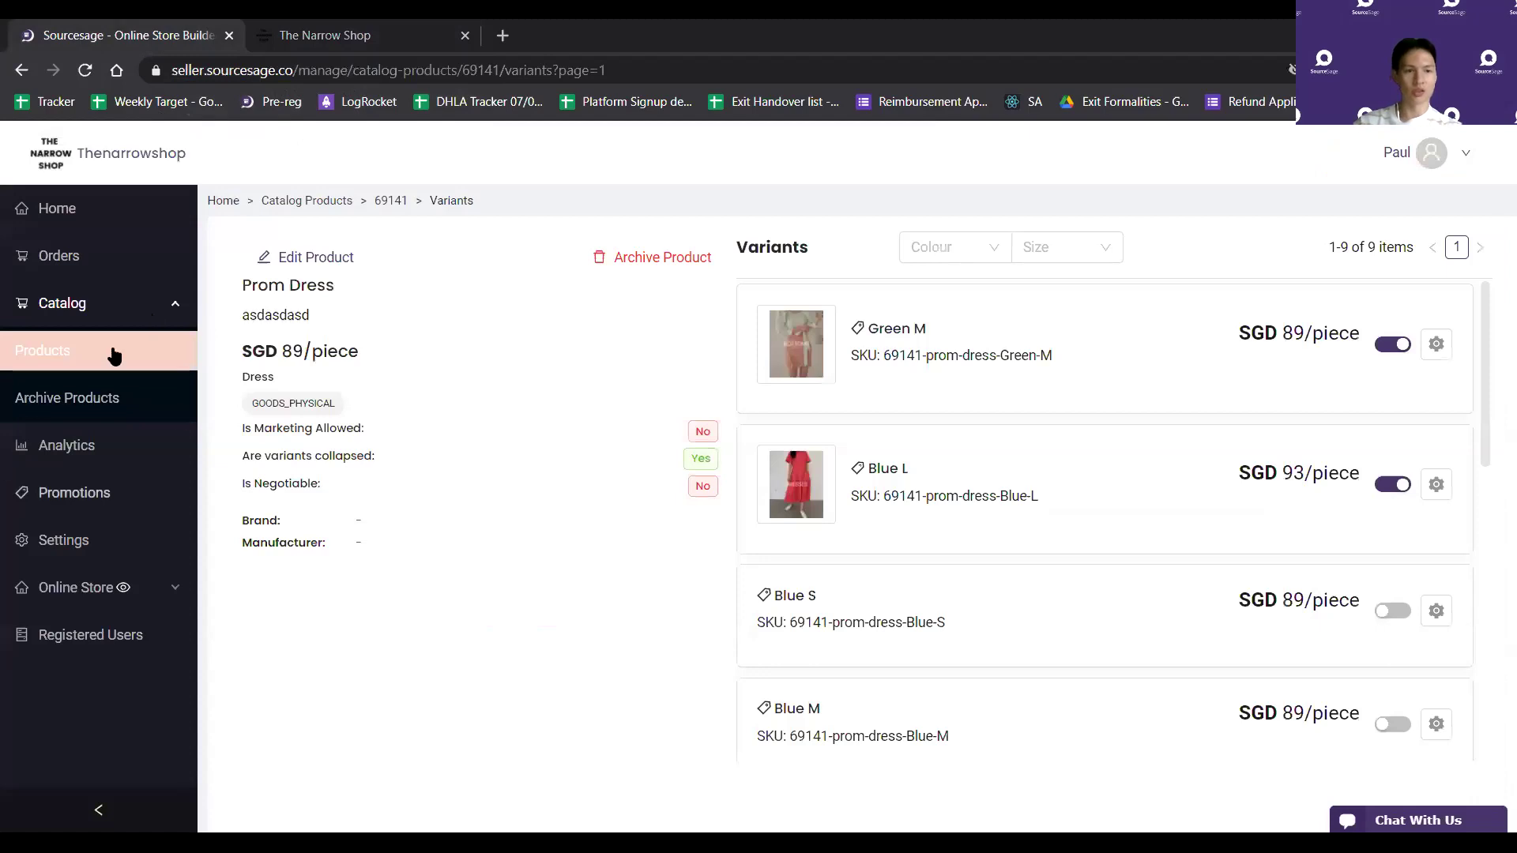
{"action": "left_click", "coordinate": [176, 591]}
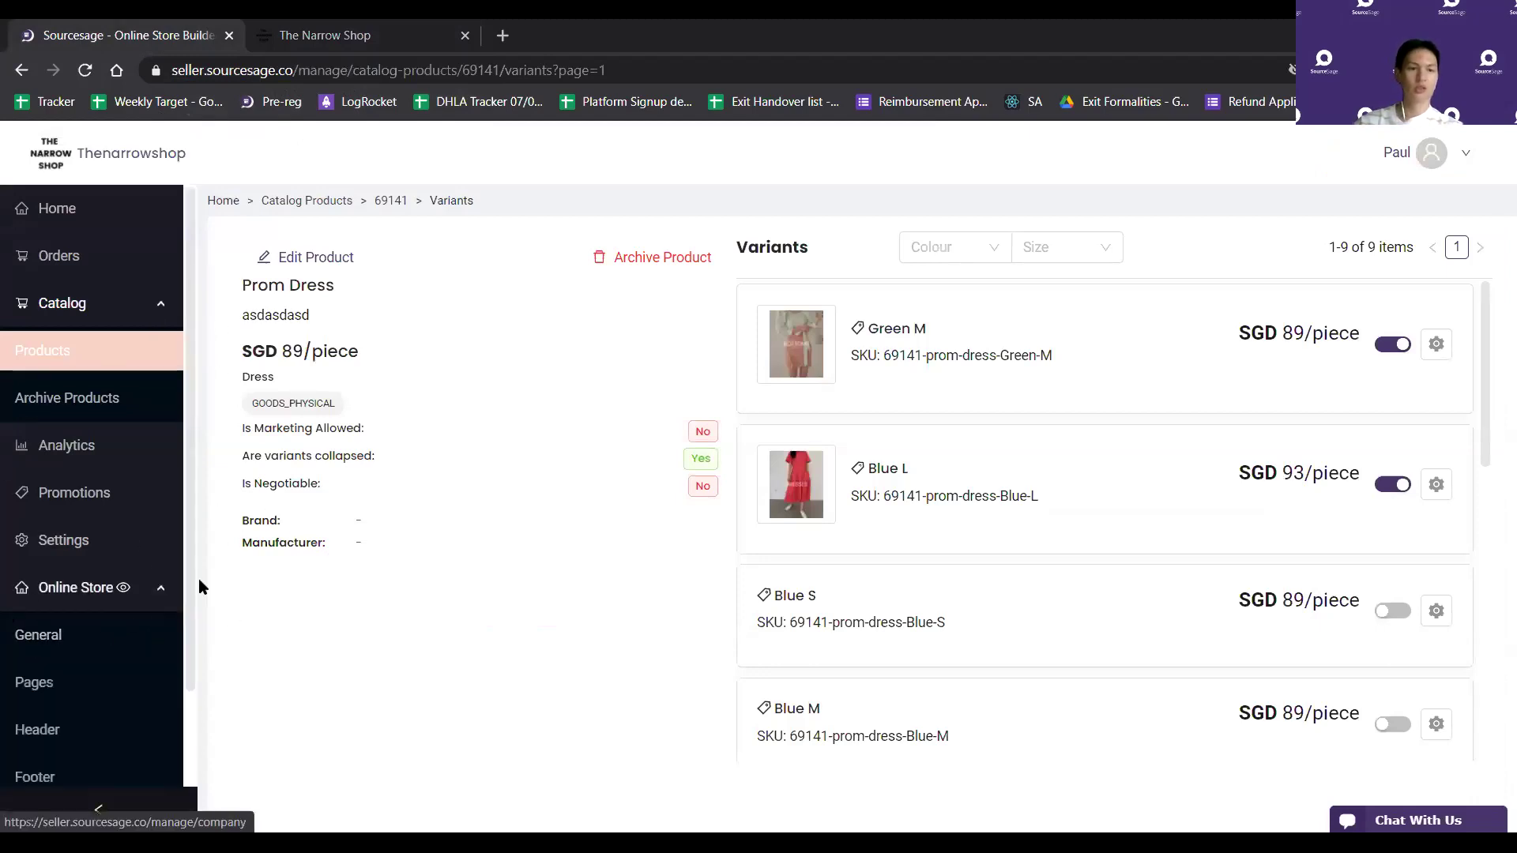
{"action": "scroll", "coordinate": [170, 549], "scroll_direction": "down", "scroll_amount": 1}
{"action": "scroll", "coordinate": [171, 549], "scroll_direction": "up", "scroll_amount": 1}
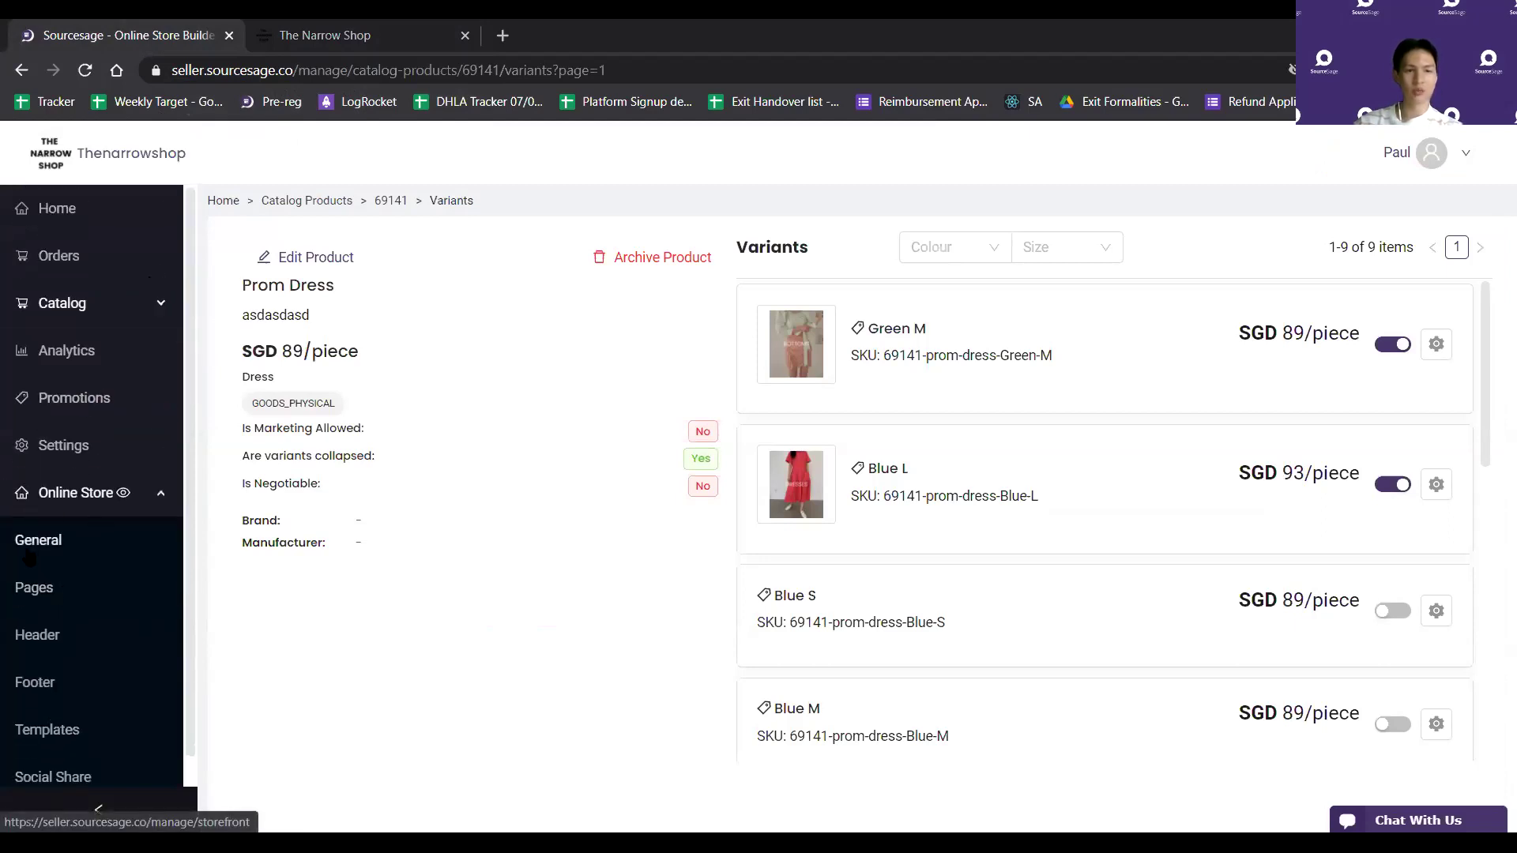
{"action": "left_click", "coordinate": [29, 555]}
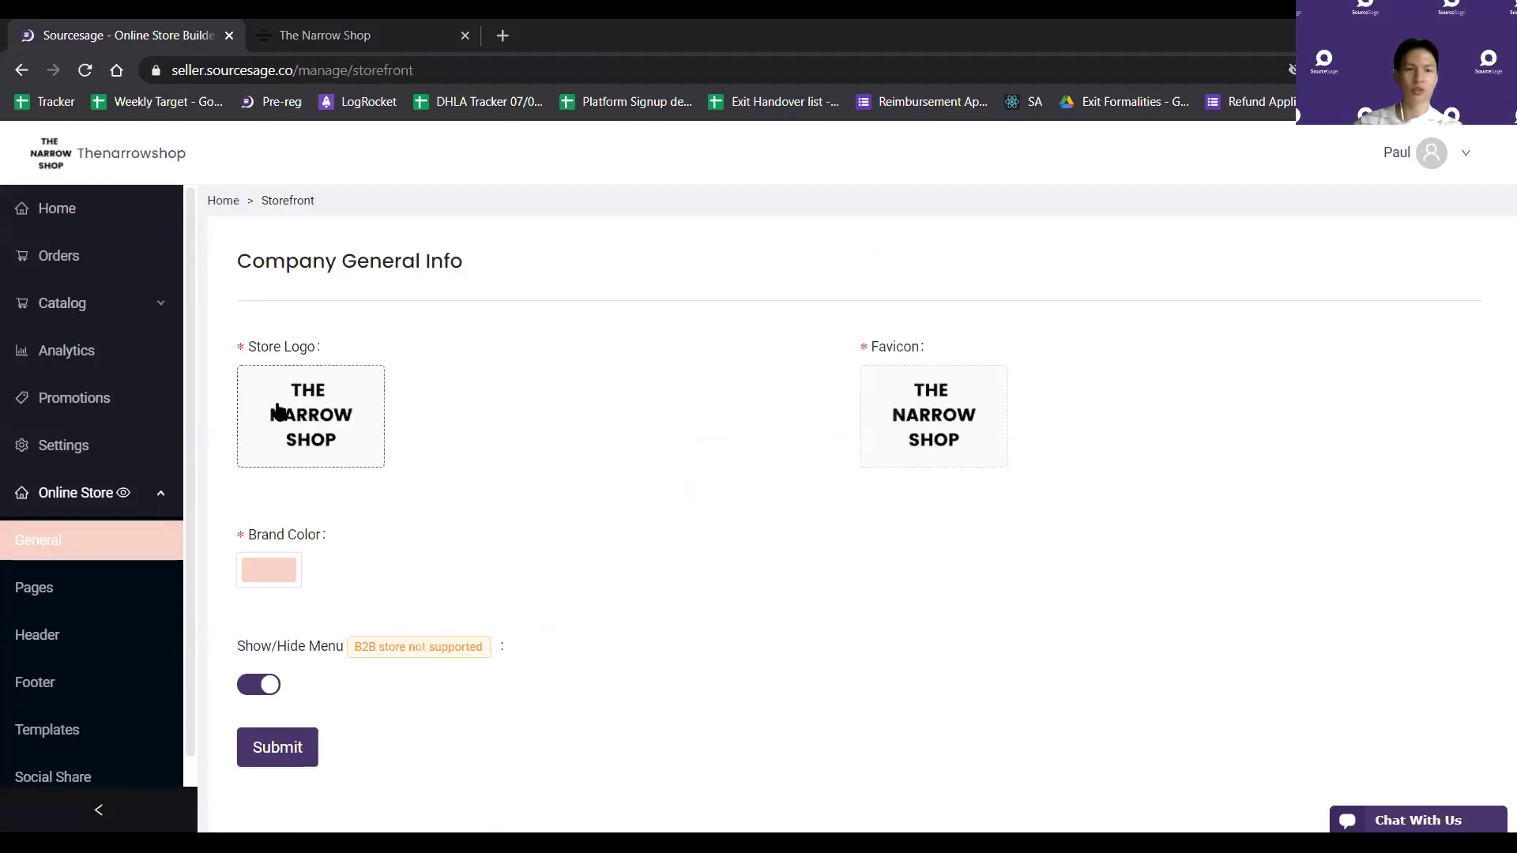
Look through the storefront home page, from the banner and category images to the store location and footer
{"action": "left_click", "coordinate": [331, 35]}
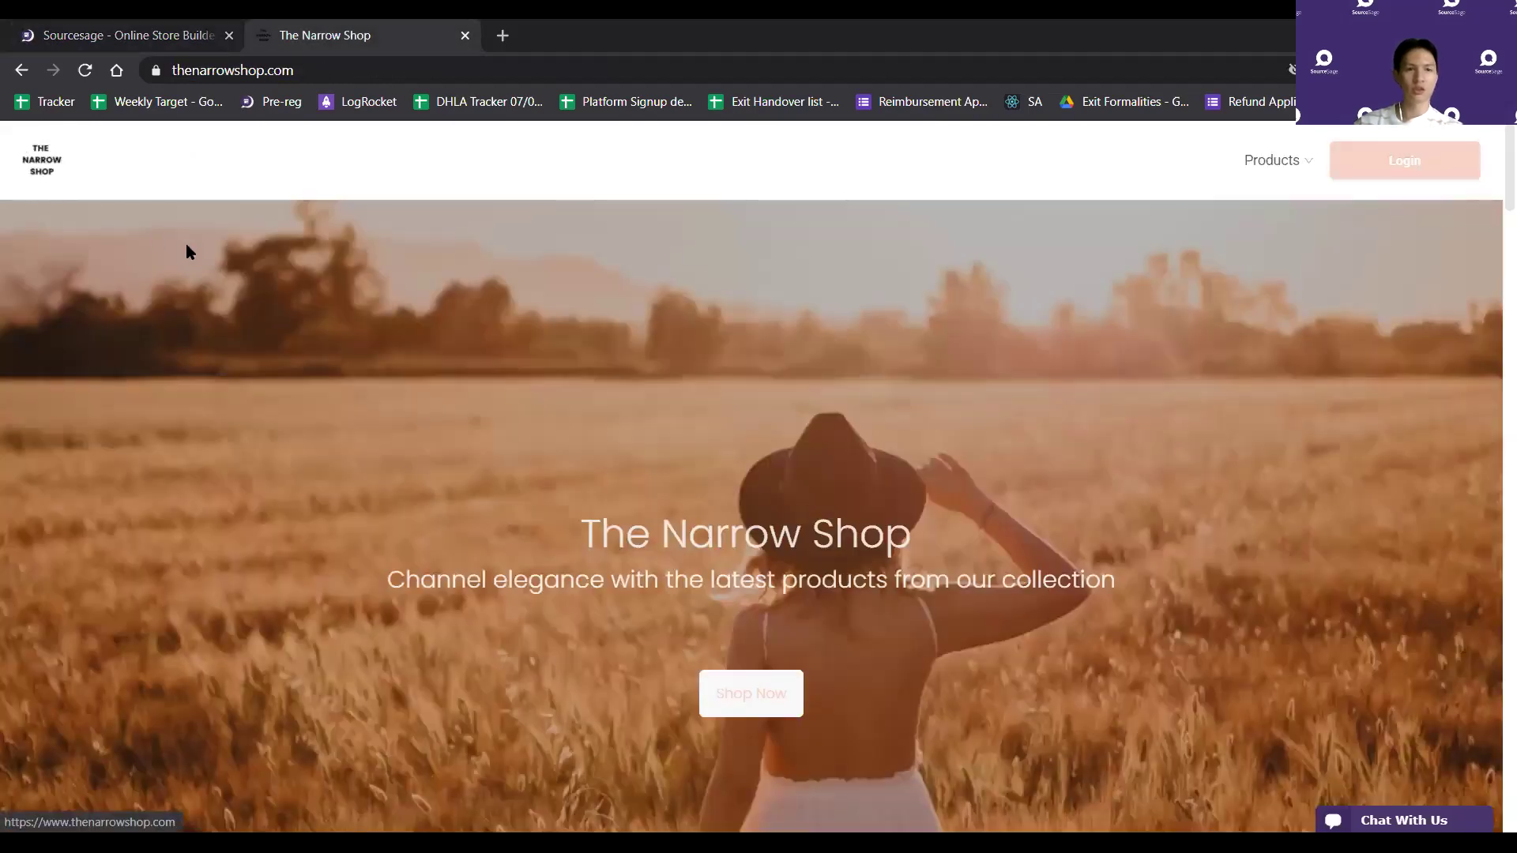
{"action": "scroll", "coordinate": [189, 251], "scroll_direction": "down", "scroll_amount": 10}
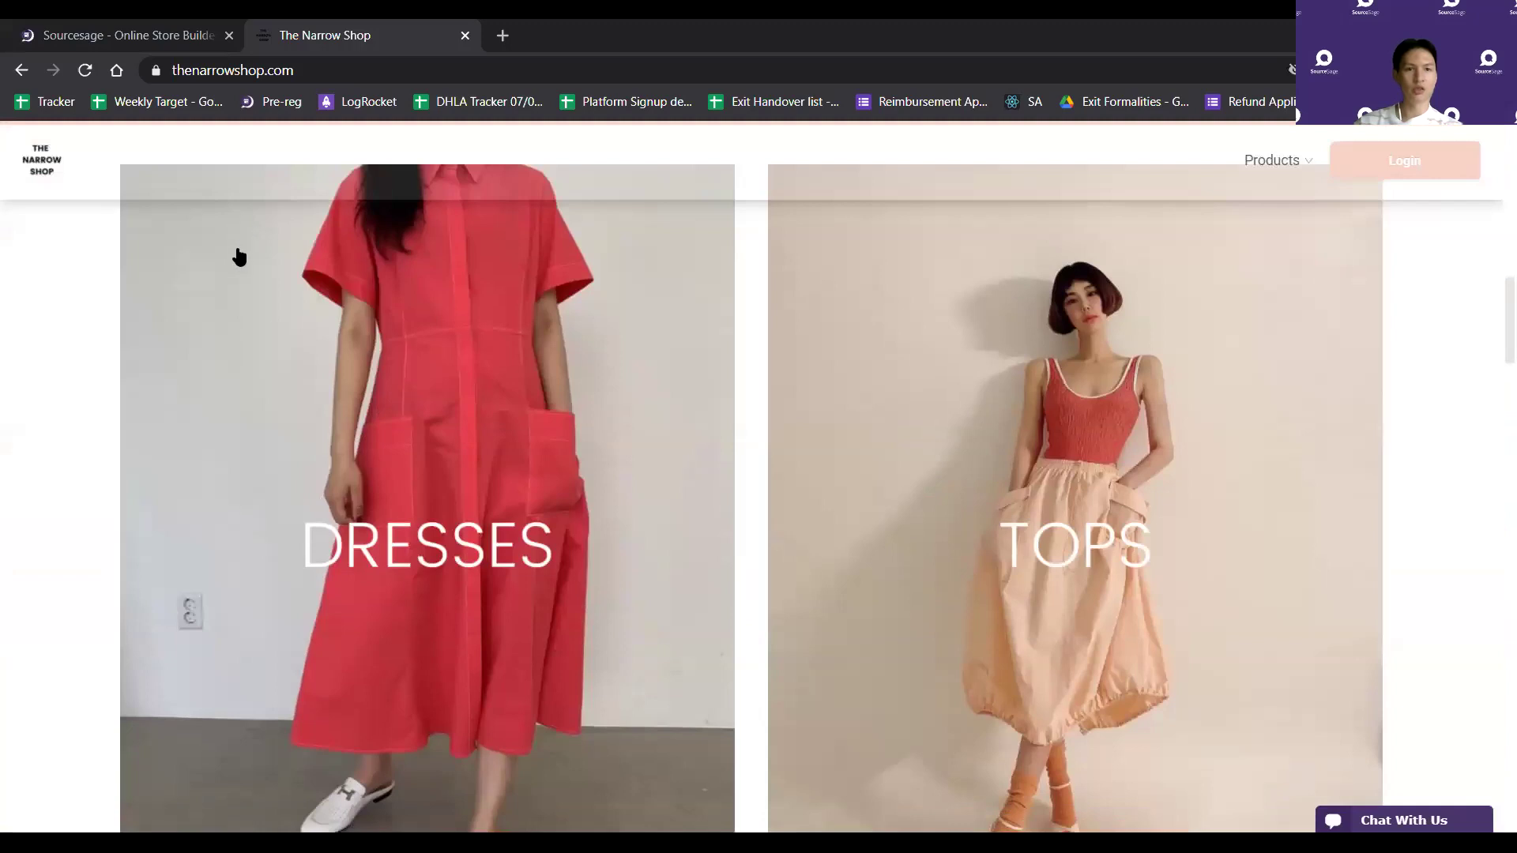
{"action": "scroll", "coordinate": [239, 257], "scroll_direction": "down", "scroll_amount": 4}
{"action": "scroll", "coordinate": [194, 316], "scroll_direction": "up", "scroll_amount": 15}
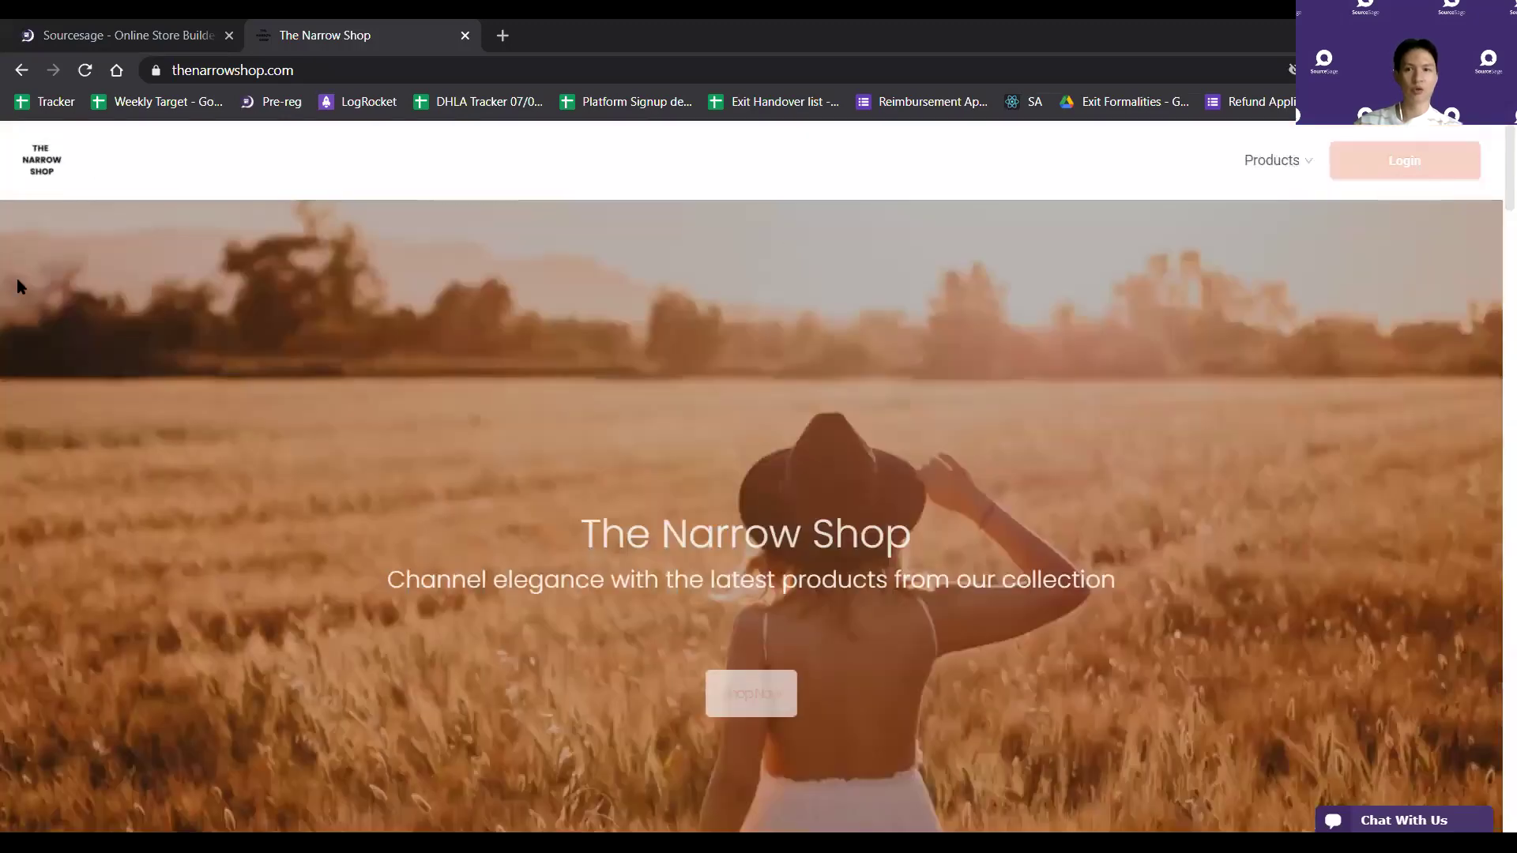
{"action": "scroll", "coordinate": [64, 193], "scroll_direction": "down", "scroll_amount": 12}
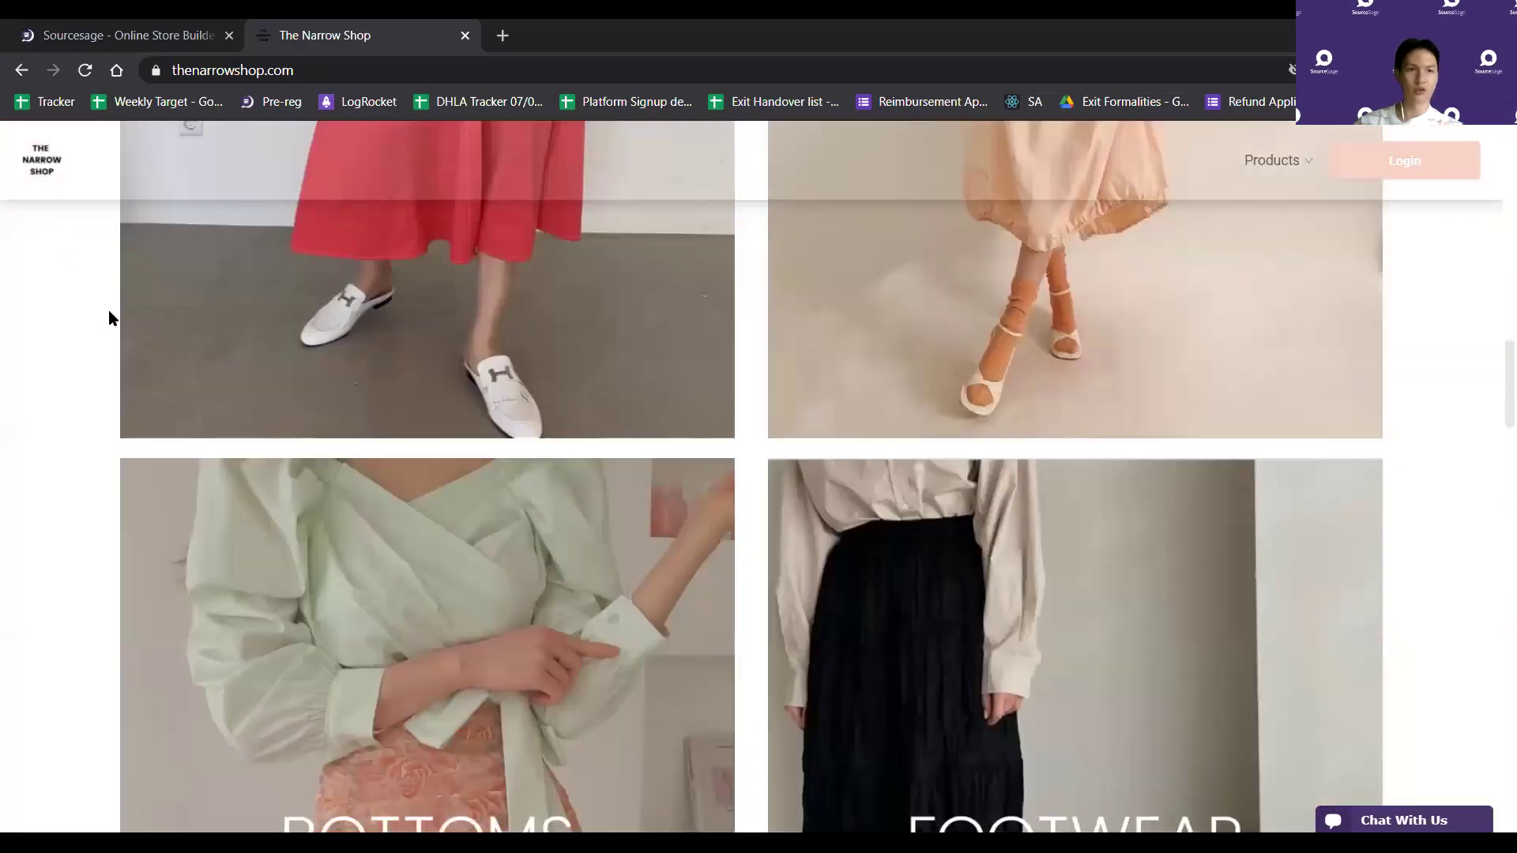
{"action": "scroll", "coordinate": [109, 316], "scroll_direction": "down", "scroll_amount": 3}
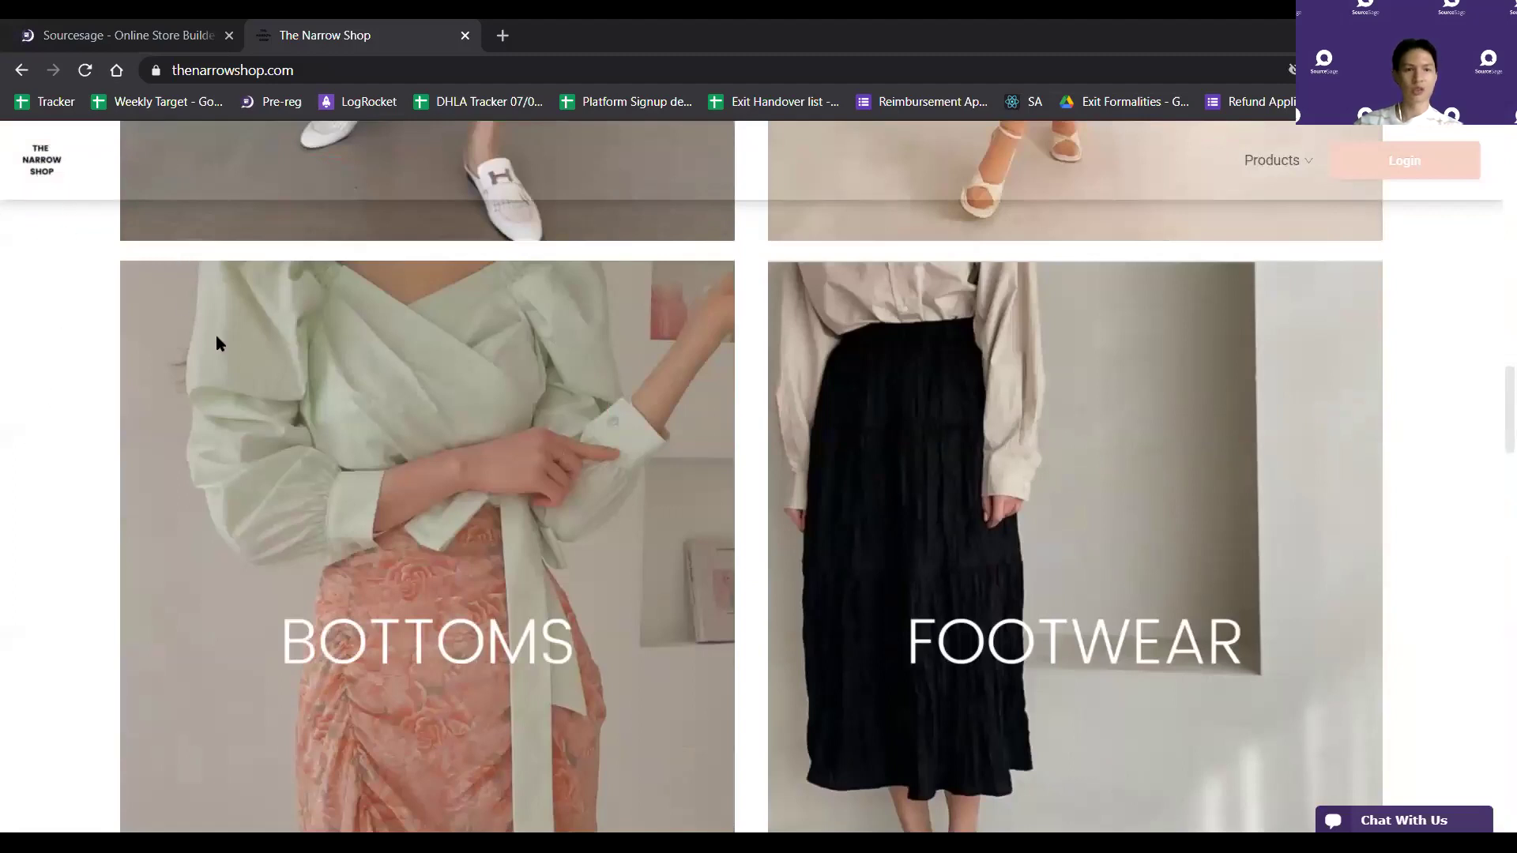
{"action": "scroll", "coordinate": [218, 341], "scroll_direction": "down", "scroll_amount": 20}
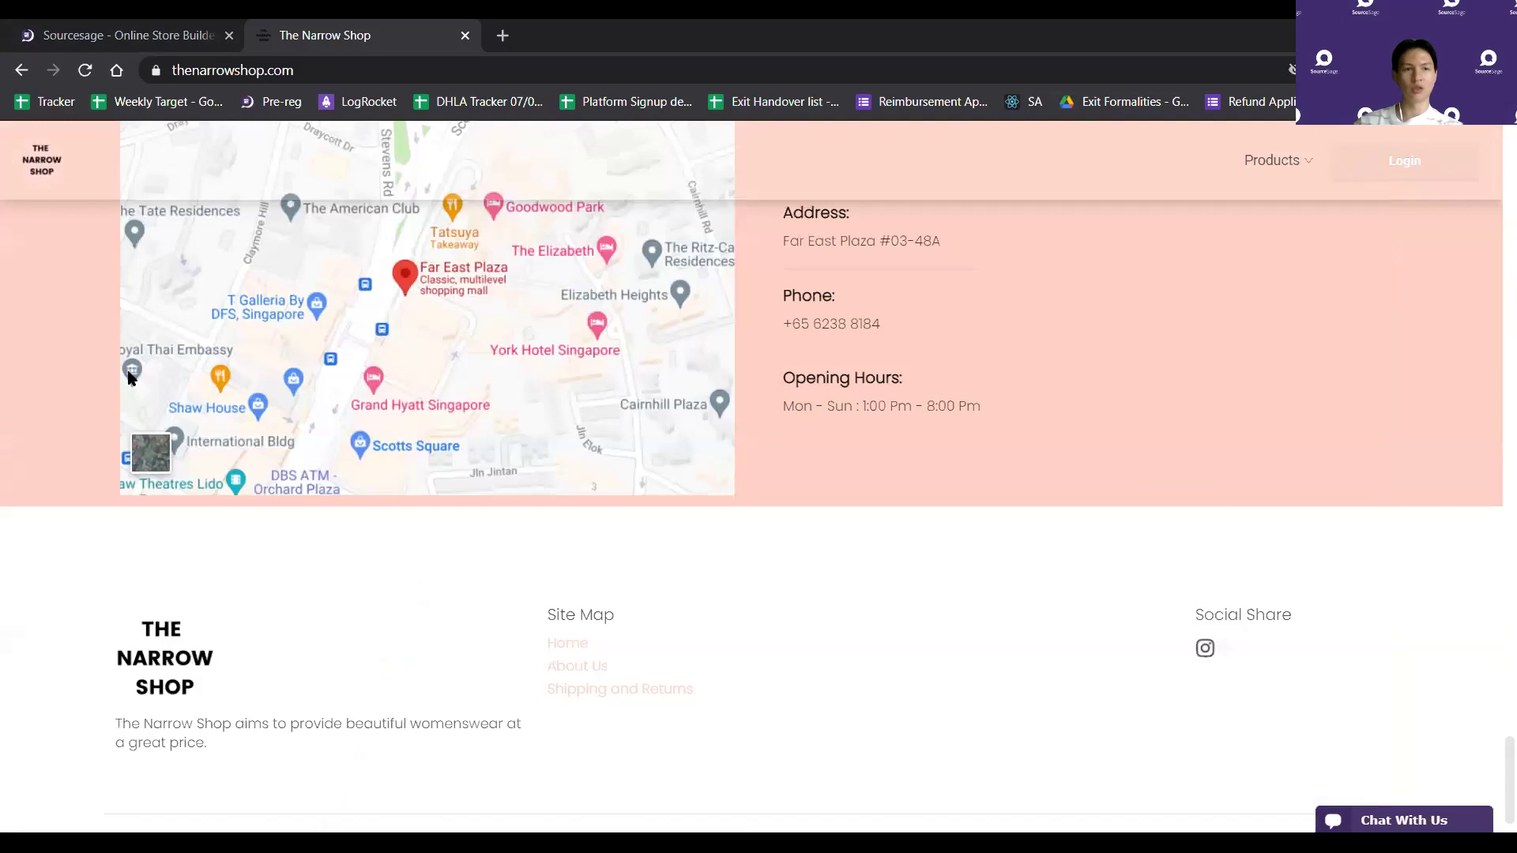
{"action": "scroll", "coordinate": [130, 377], "scroll_direction": "up", "scroll_amount": 15}
Compare the store logo and brand colour in the general settings with their appearance on the storefront home page
{"action": "left_click", "coordinate": [93, 26]}
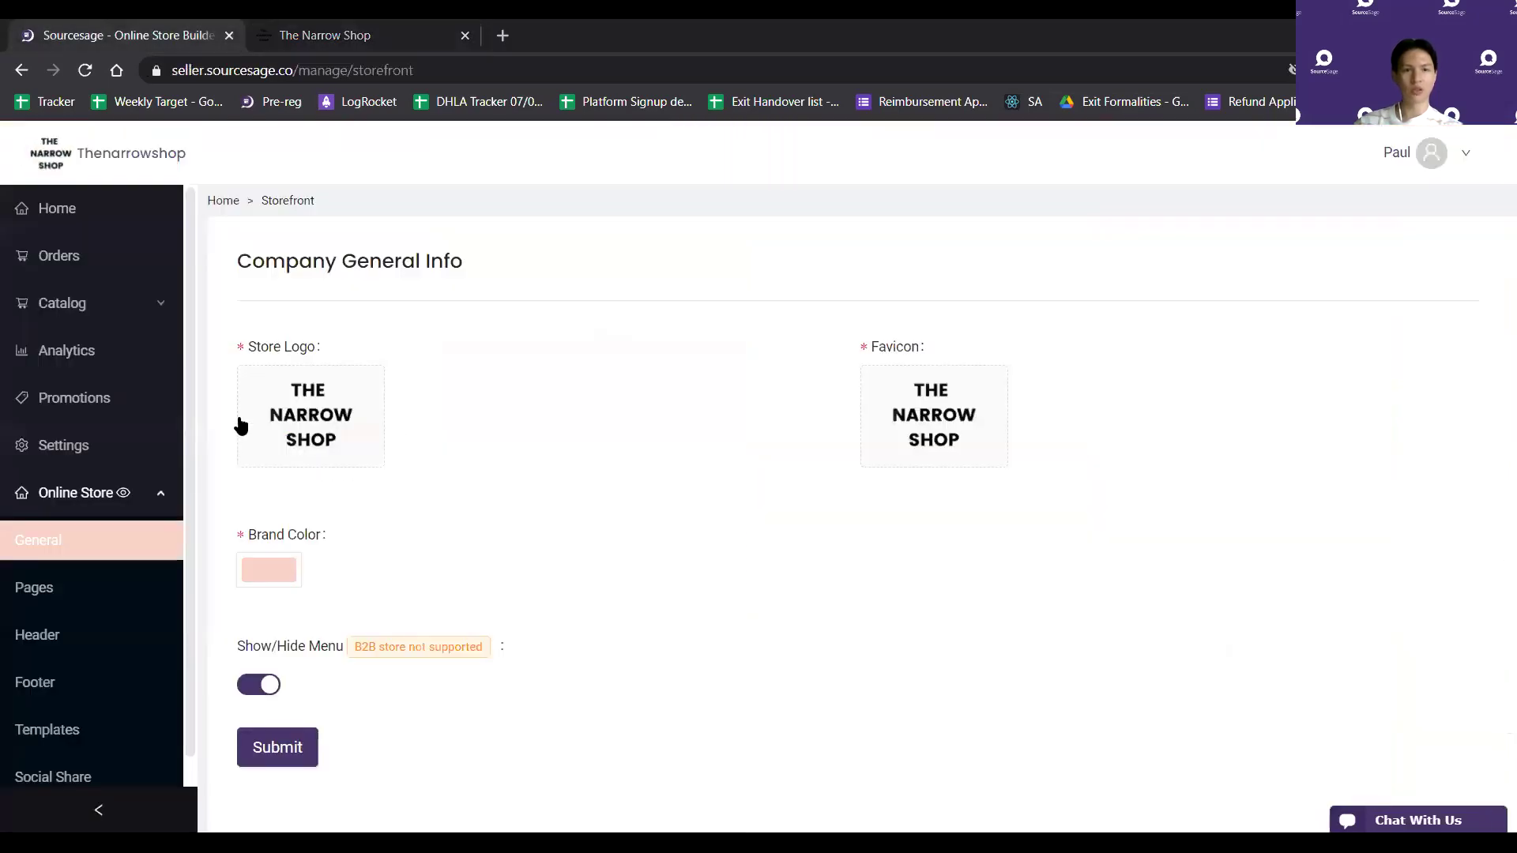
{"action": "key", "text": "ctrl+Tab"}
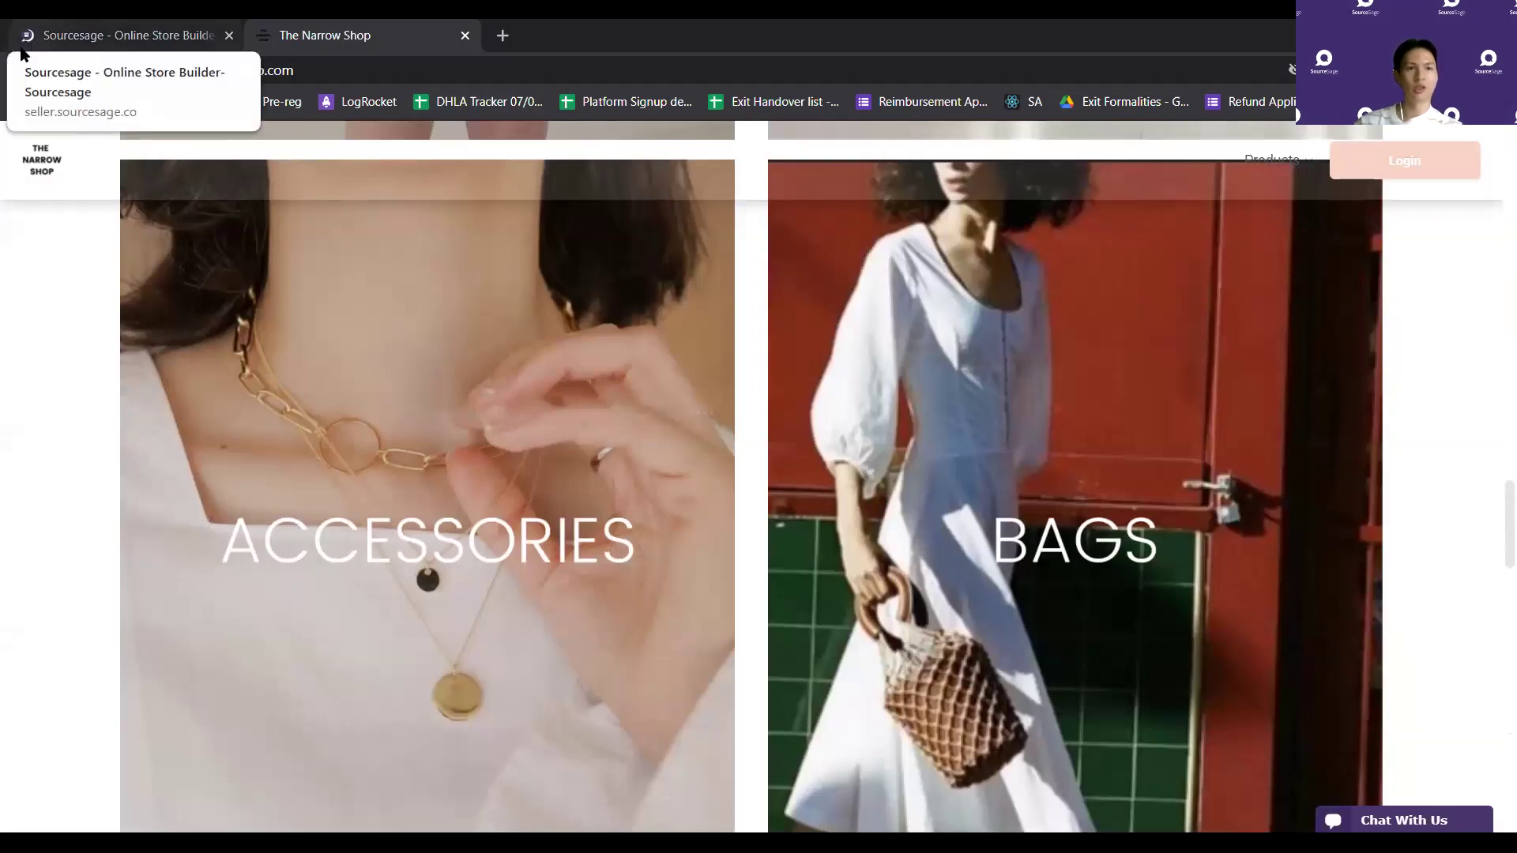
{"action": "left_click", "coordinate": [87, 31]}
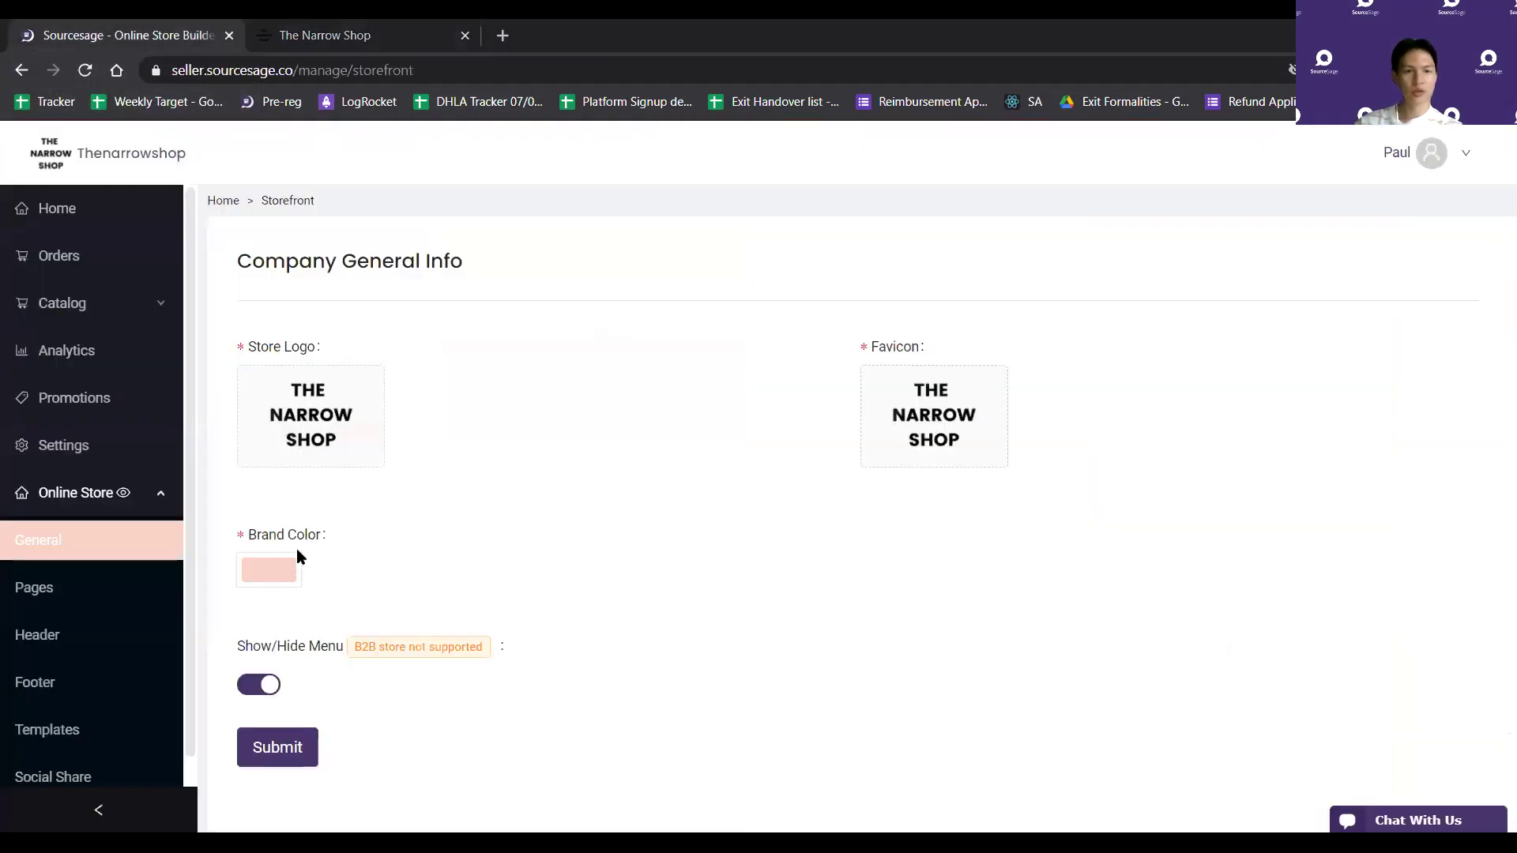
{"action": "key", "text": "ctrl+Tab"}
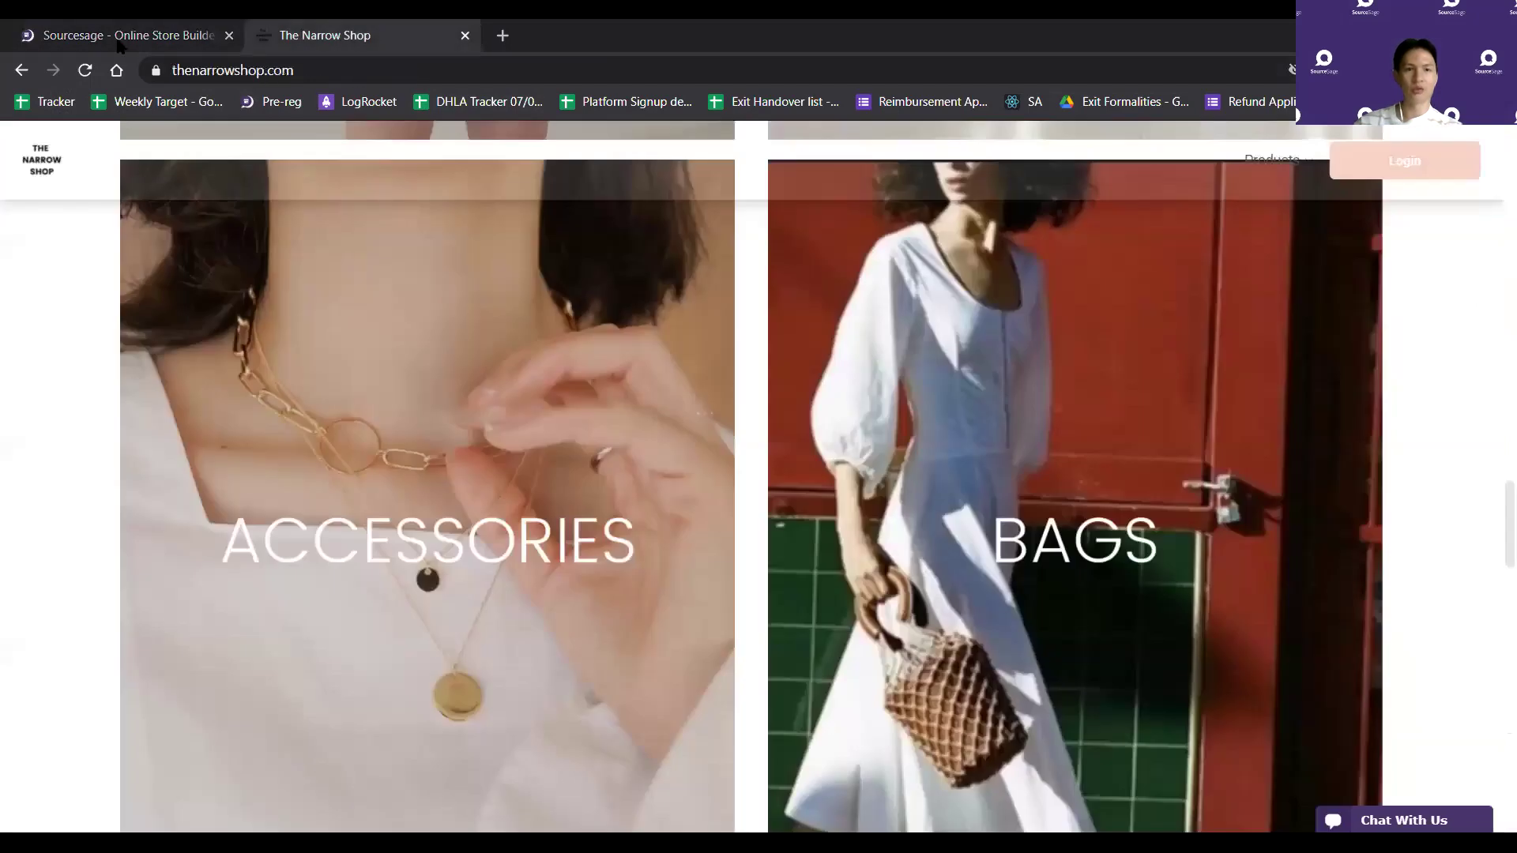
{"action": "scroll", "coordinate": [363, 370], "scroll_direction": "up", "scroll_amount": 15}
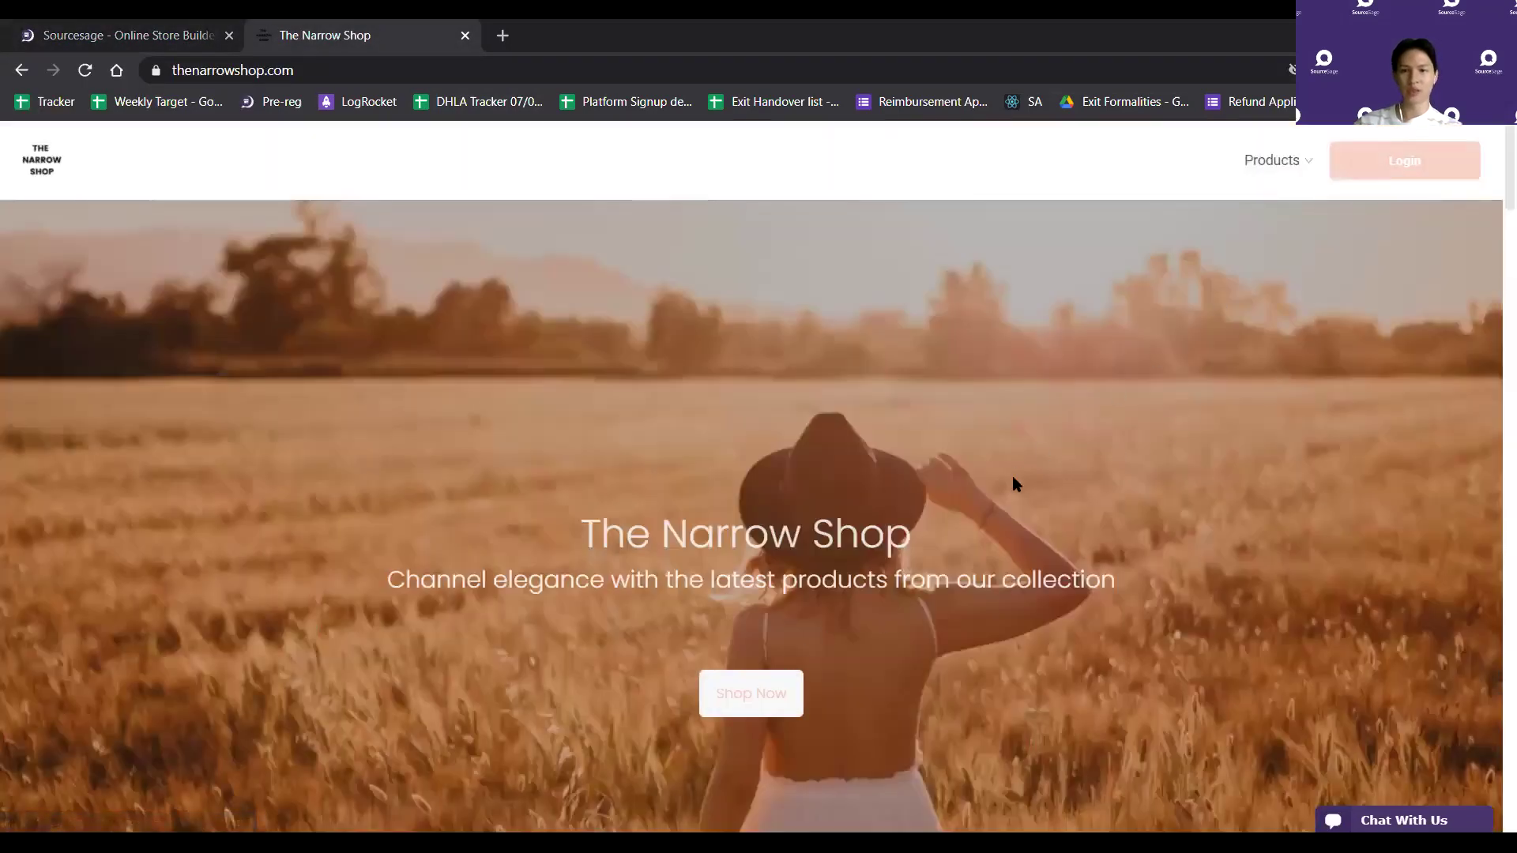
Look through the storefront home page from the banner to the site map and social links in the footer
{"action": "scroll", "coordinate": [1013, 477], "scroll_direction": "down", "scroll_amount": 20}
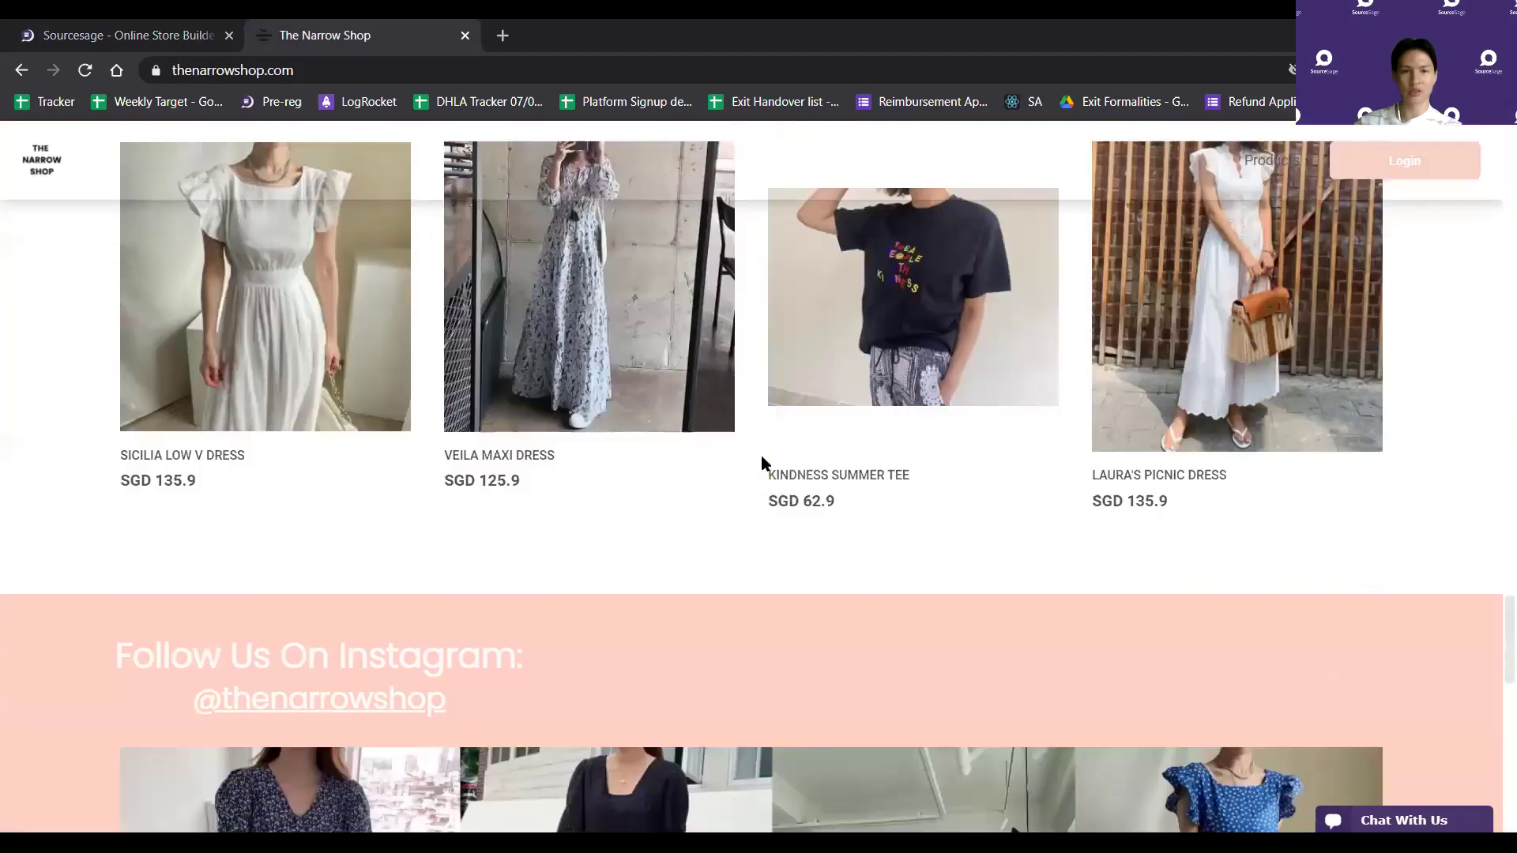
{"action": "scroll", "coordinate": [762, 462], "scroll_direction": "down", "scroll_amount": 10}
{"action": "scroll", "coordinate": [684, 624], "scroll_direction": "down", "scroll_amount": 2}
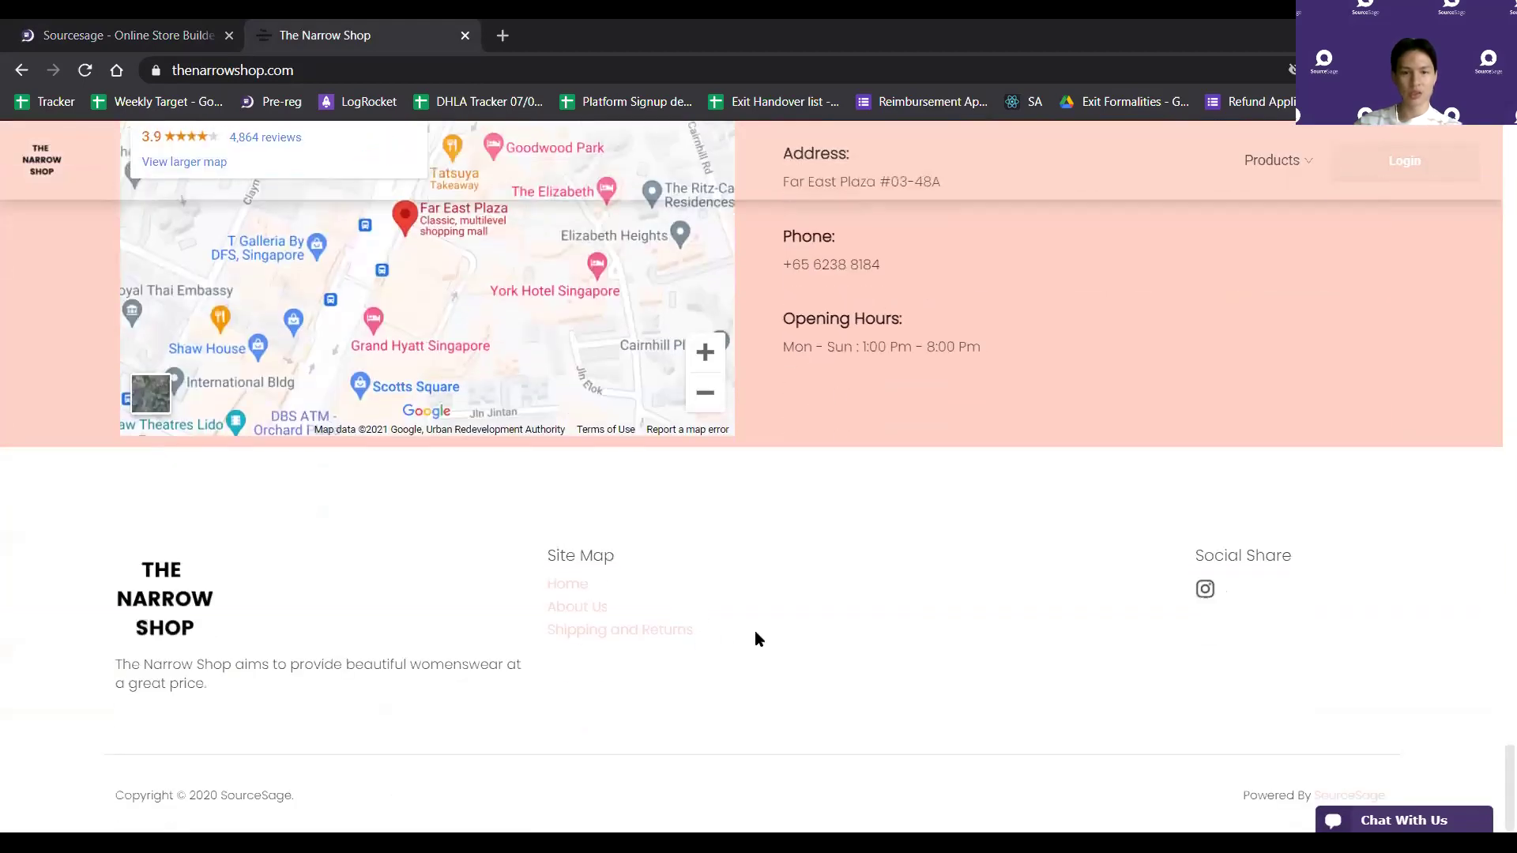
{"action": "left_click_drag", "start_coordinate": [525, 586], "coordinate": [514, 591]}
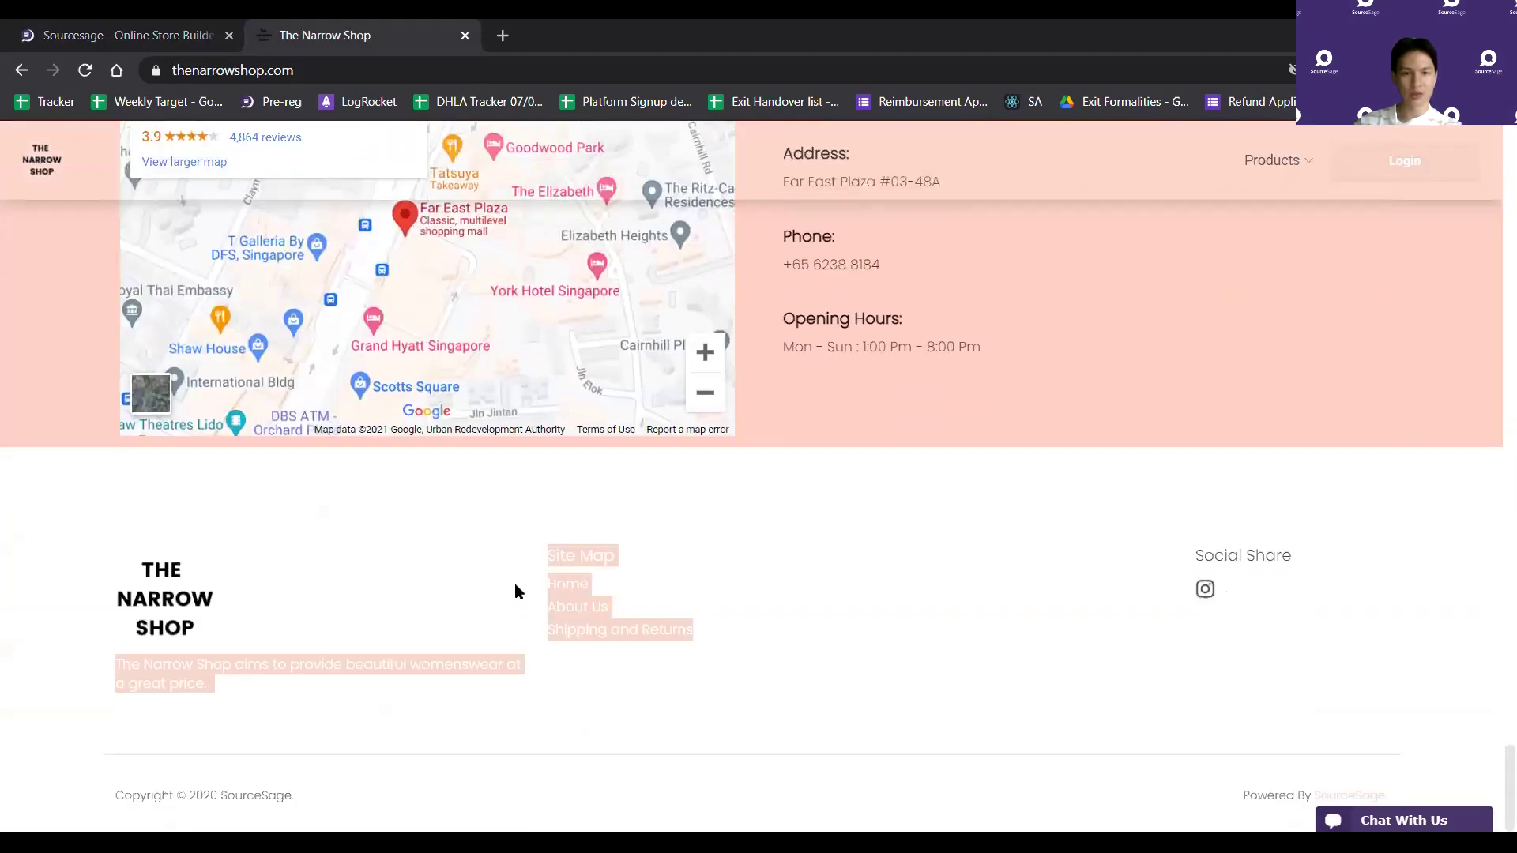
Open the Online Store's Header settings in the seller dashboard and compare them with the header on the storefront home page
{"action": "left_click", "coordinate": [109, 40]}
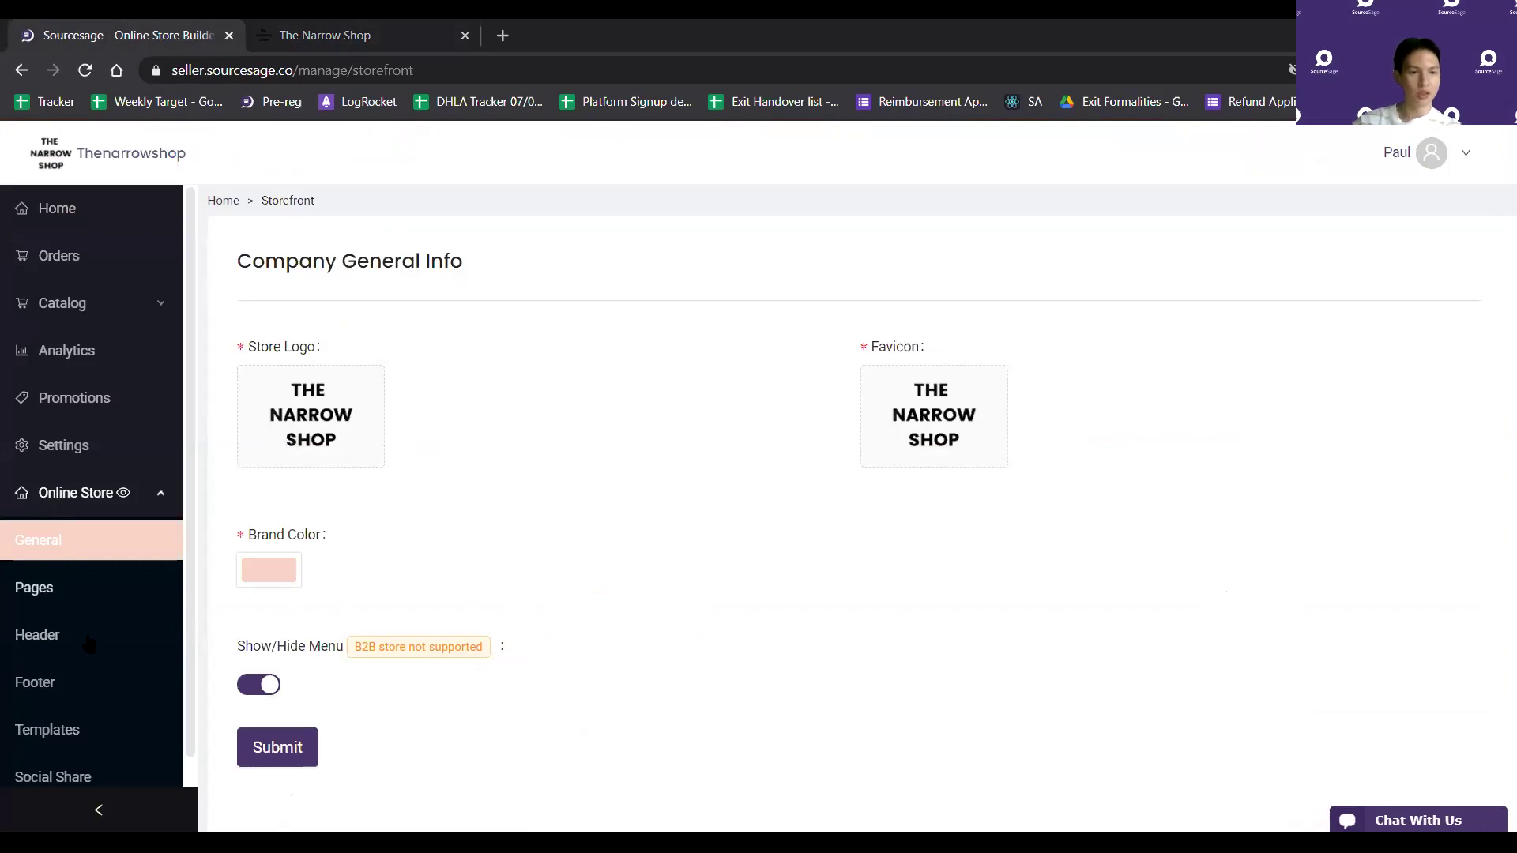
{"action": "left_click", "coordinate": [63, 644]}
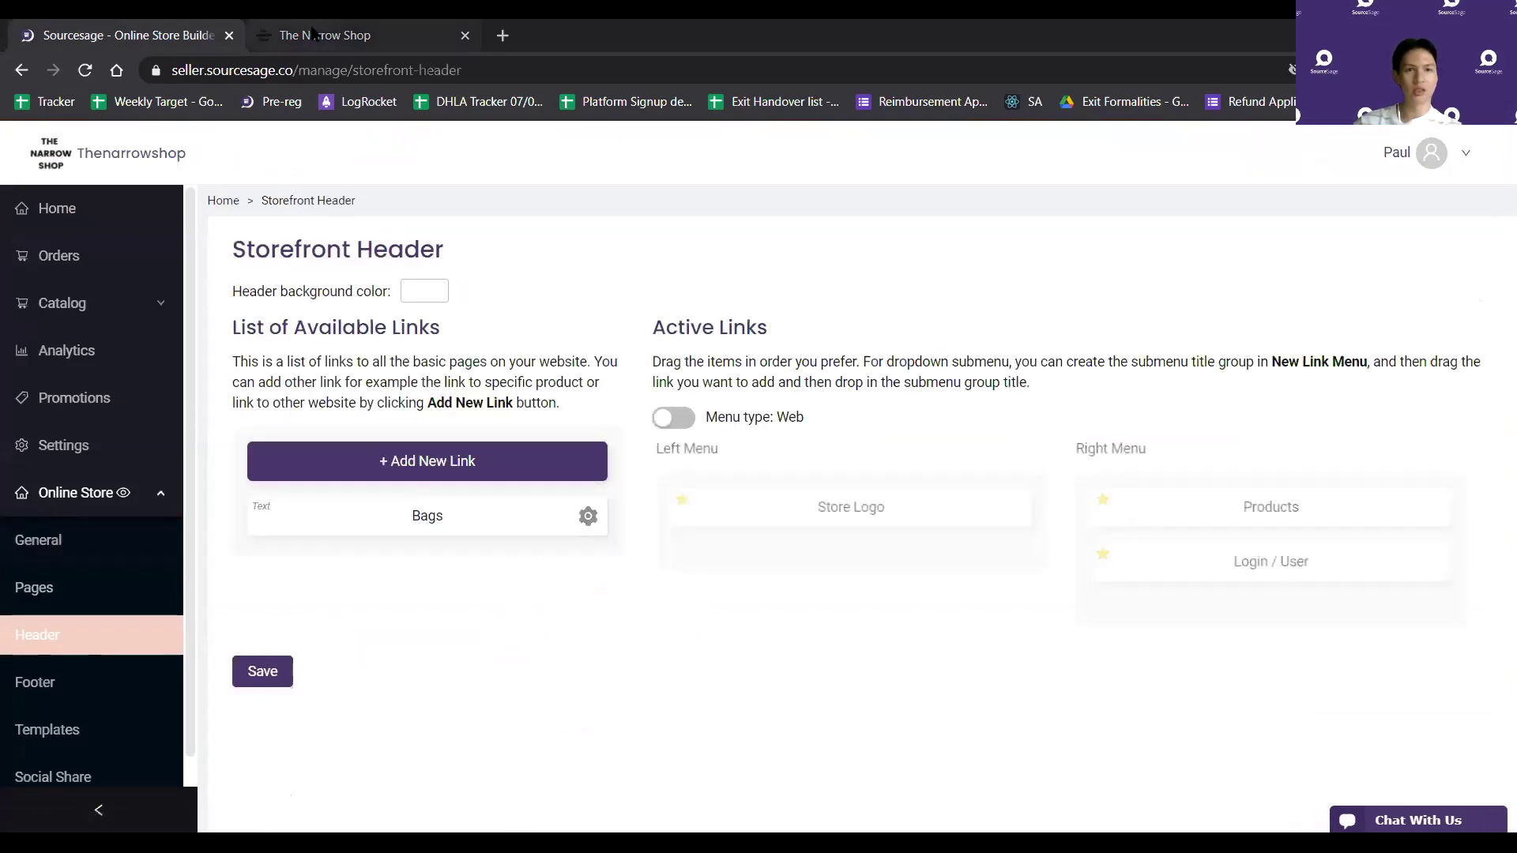
{"action": "left_click", "coordinate": [308, 31]}
{"action": "scroll", "coordinate": [1263, 444], "scroll_direction": "up", "scroll_amount": 10}
{"action": "scroll", "coordinate": [1264, 187], "scroll_direction": "up", "scroll_amount": 10}
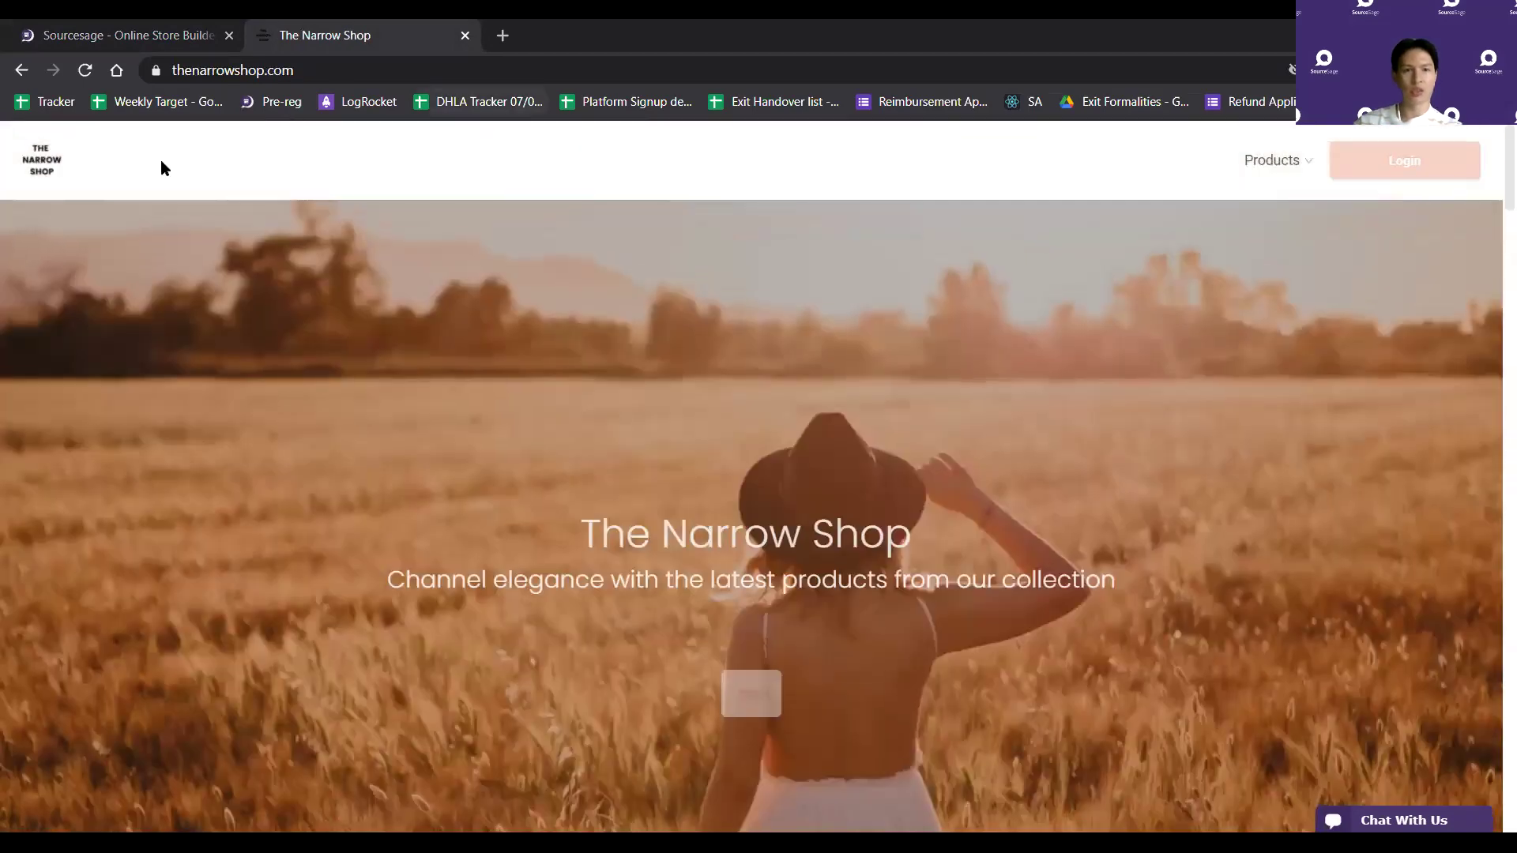
{"action": "key", "text": "ctrl+shift+Tab"}
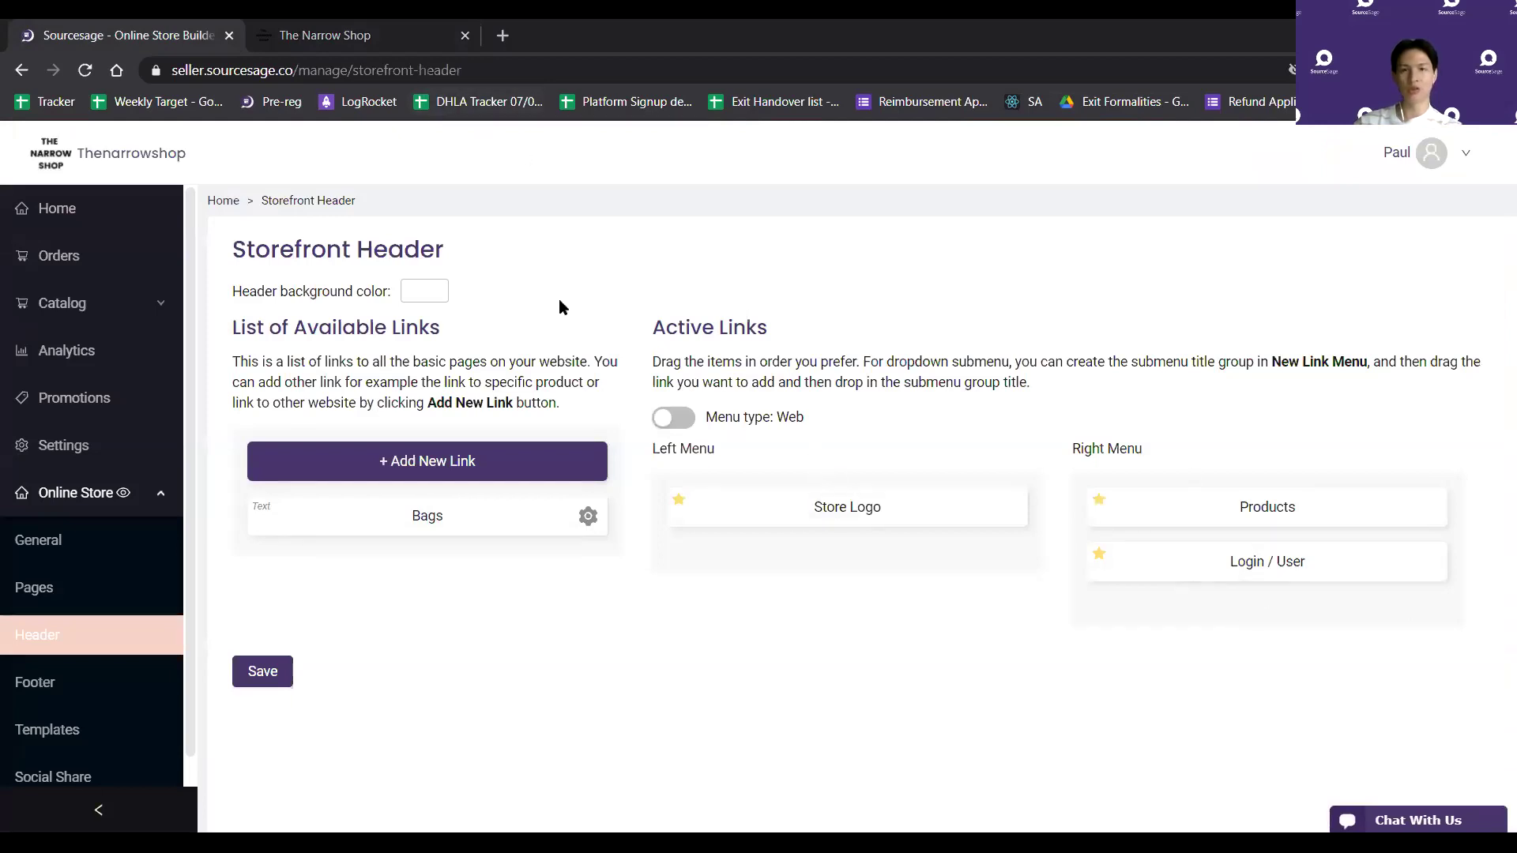
{"action": "key", "text": "ctrl+Tab"}
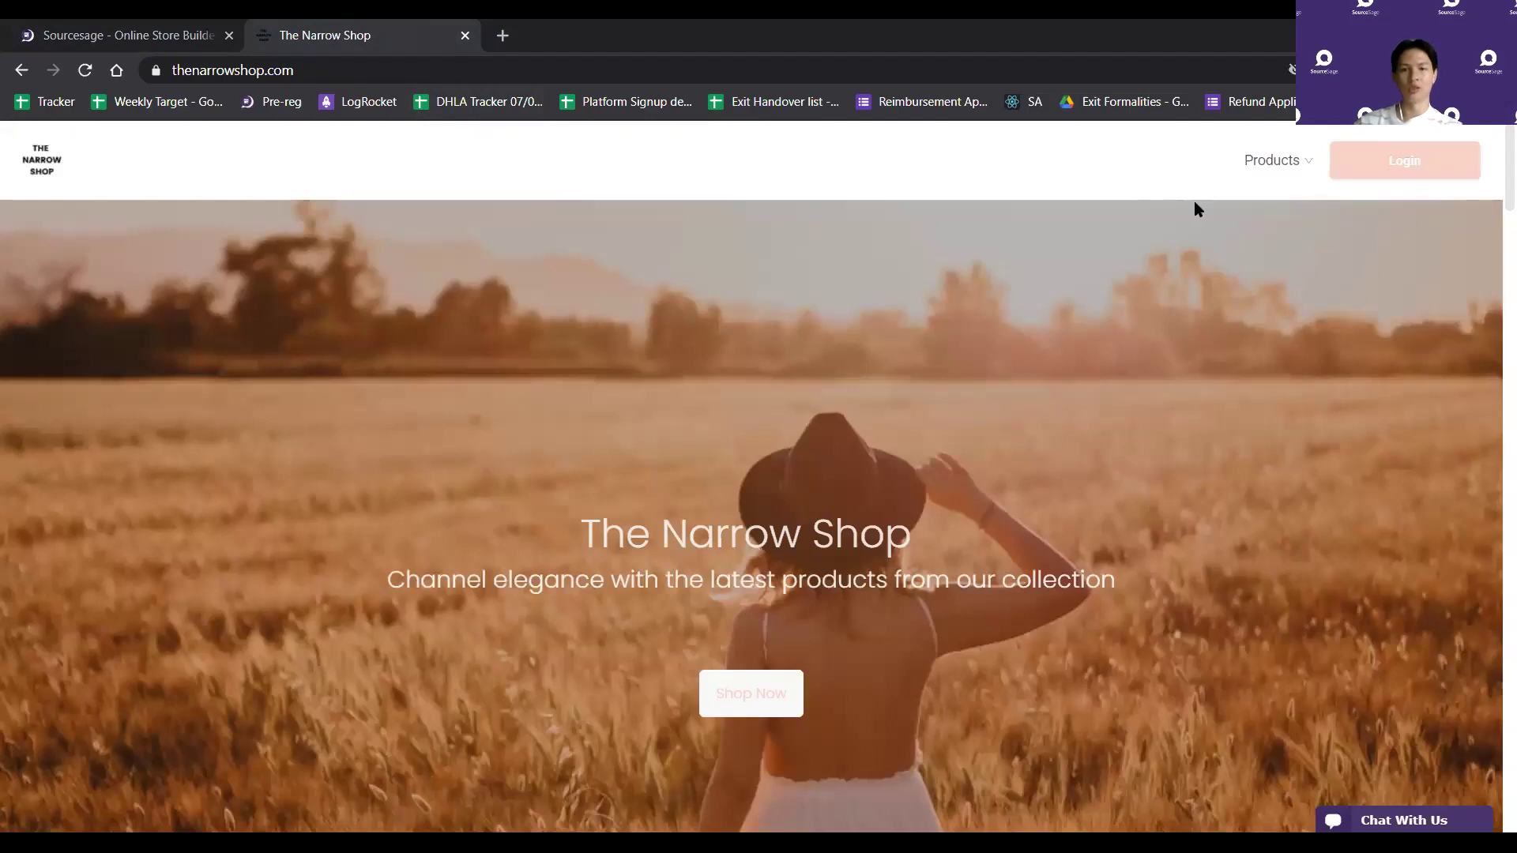
{"action": "scroll", "coordinate": [904, 443], "scroll_direction": "down", "scroll_amount": 7}
{"action": "scroll", "coordinate": [1017, 373], "scroll_direction": "up", "scroll_amount": 7}
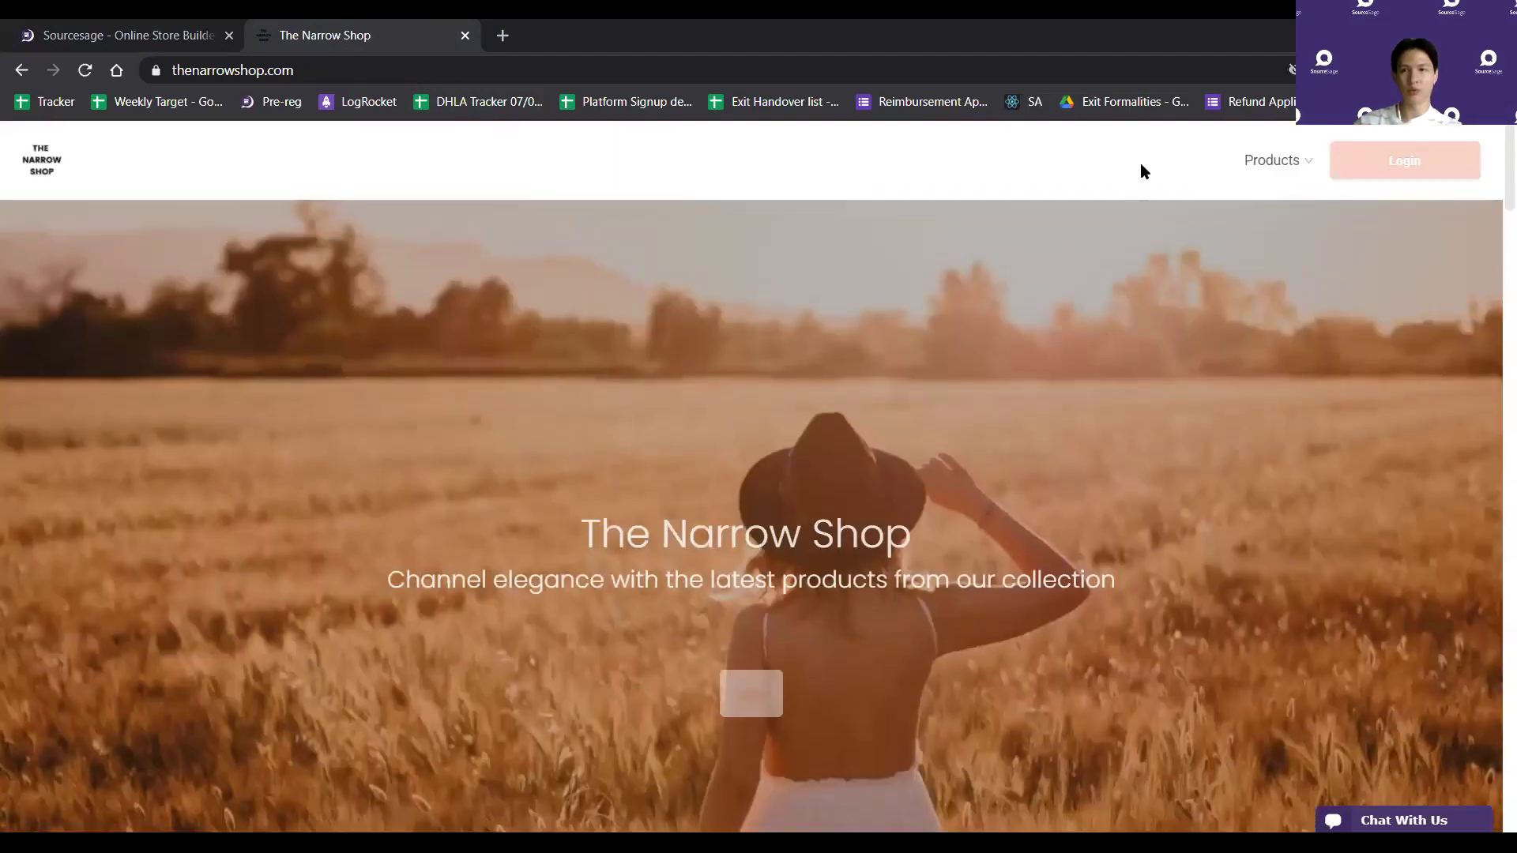
Return to the Header settings, view the form for adding a new link, and close it without creating one
{"action": "left_click", "coordinate": [118, 35]}
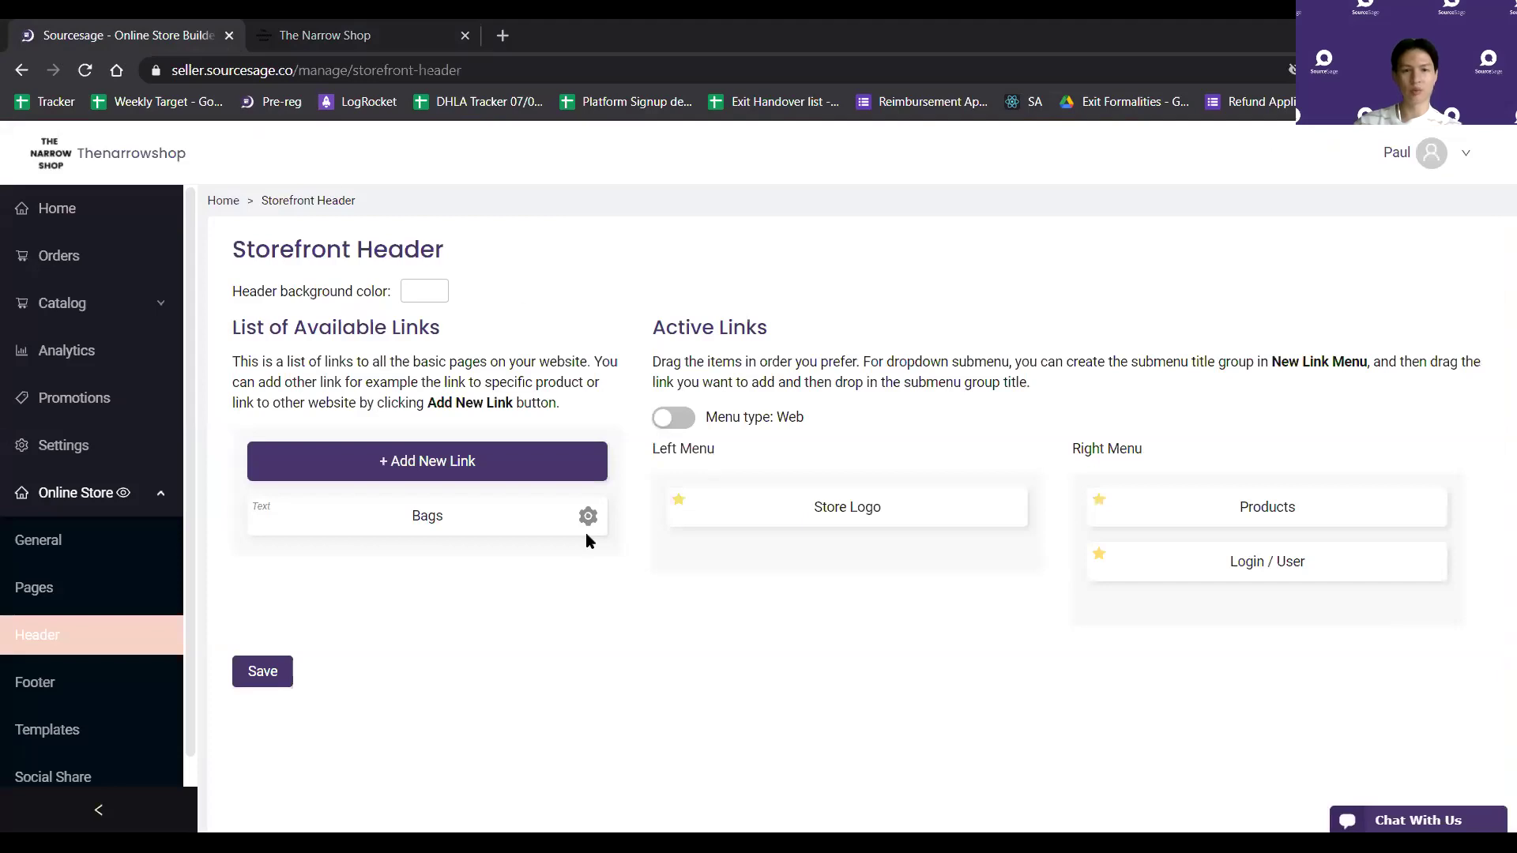
{"action": "left_click", "coordinate": [416, 465]}
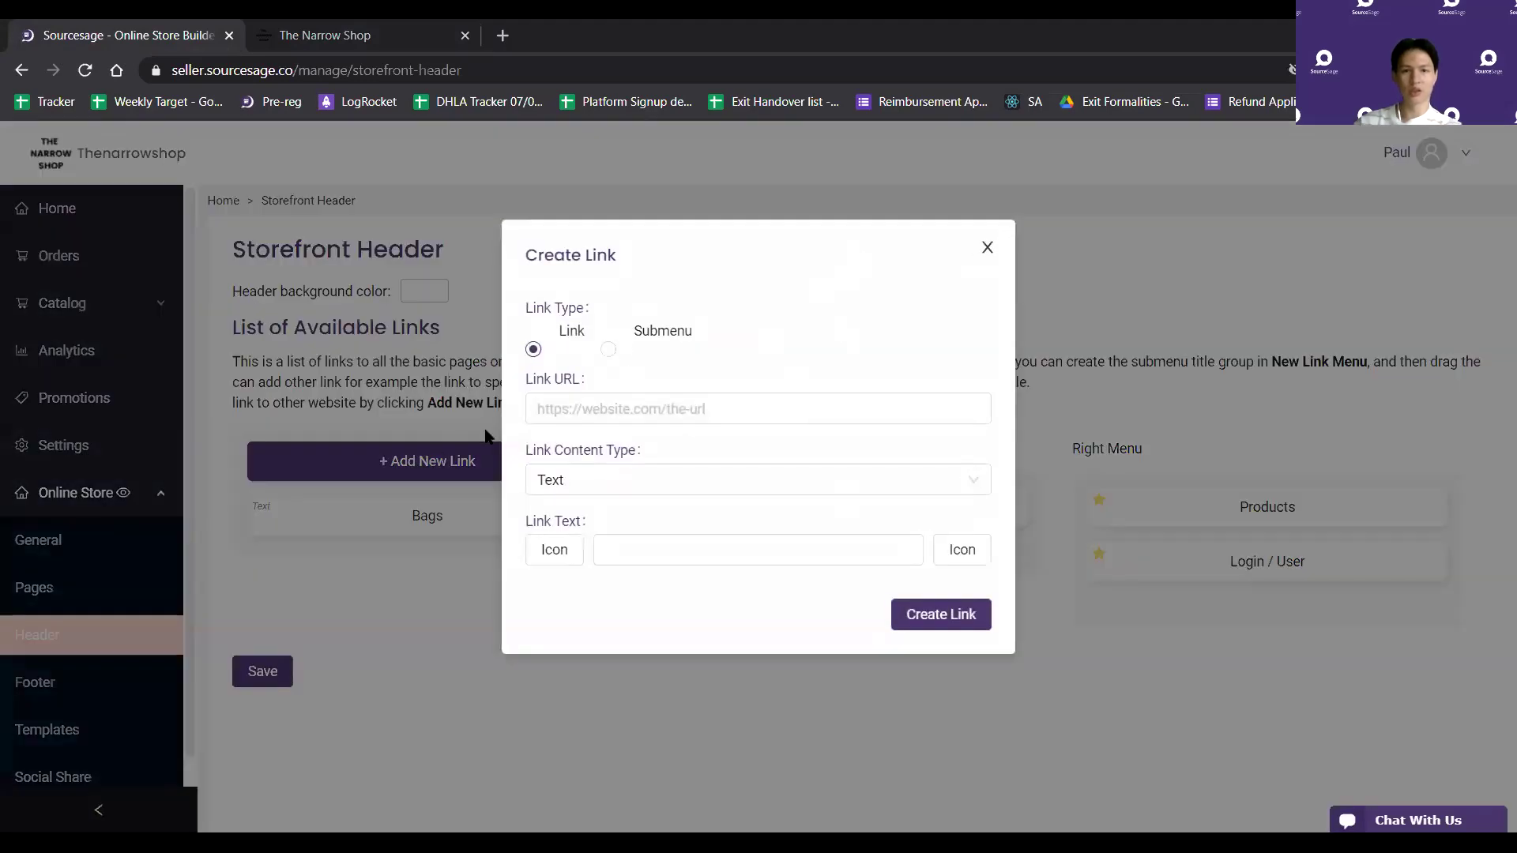
{"action": "key", "text": "Escape"}
Open the Online Store's Footer settings and compare them with the footer at the end of the storefront home page
{"action": "scroll", "coordinate": [41, 612], "scroll_direction": "down", "scroll_amount": 1}
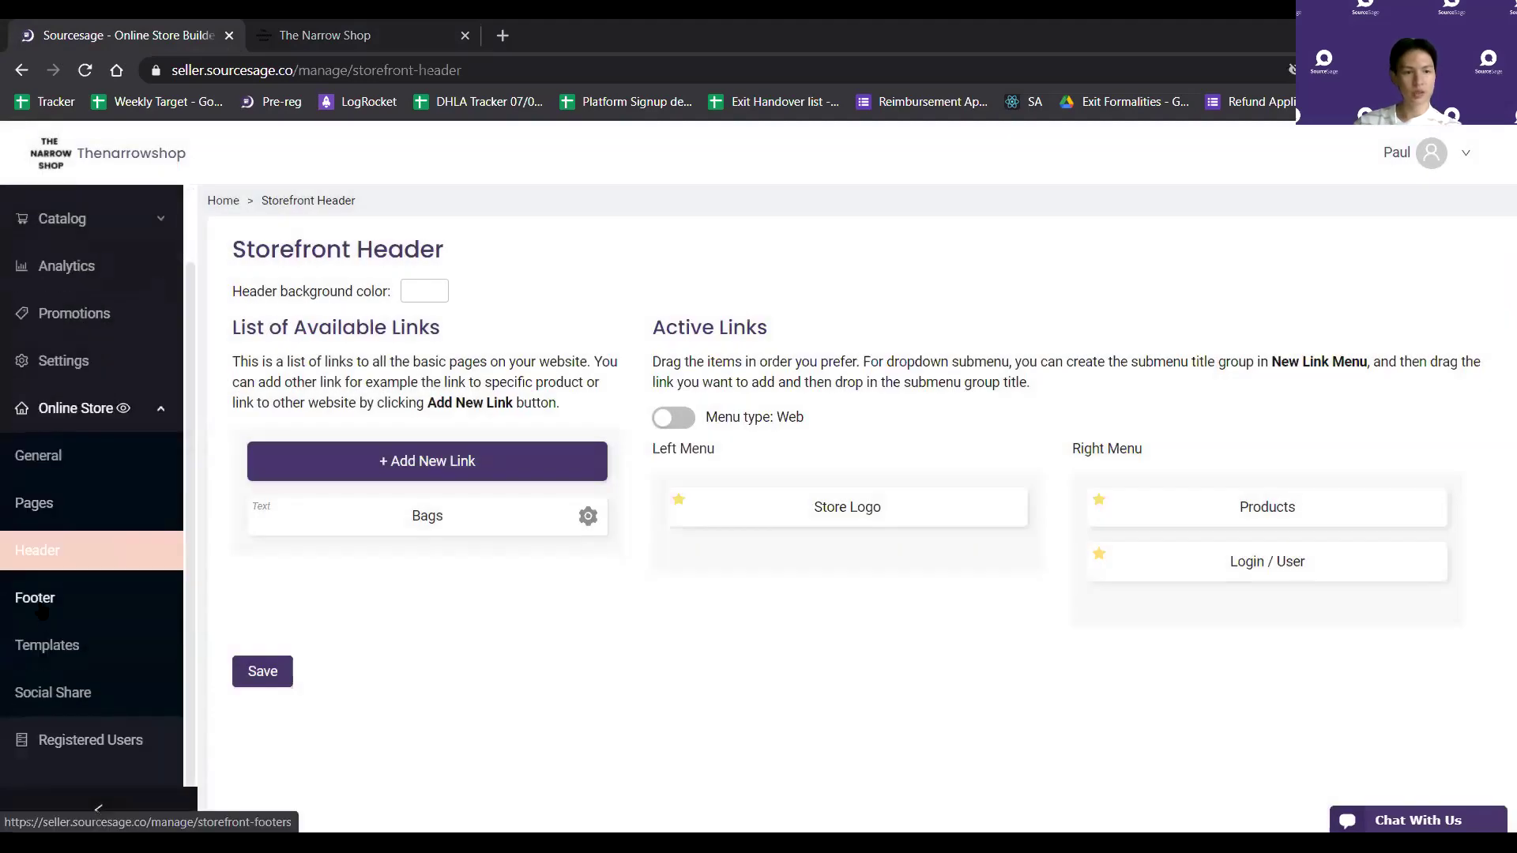
{"action": "left_click", "coordinate": [41, 612]}
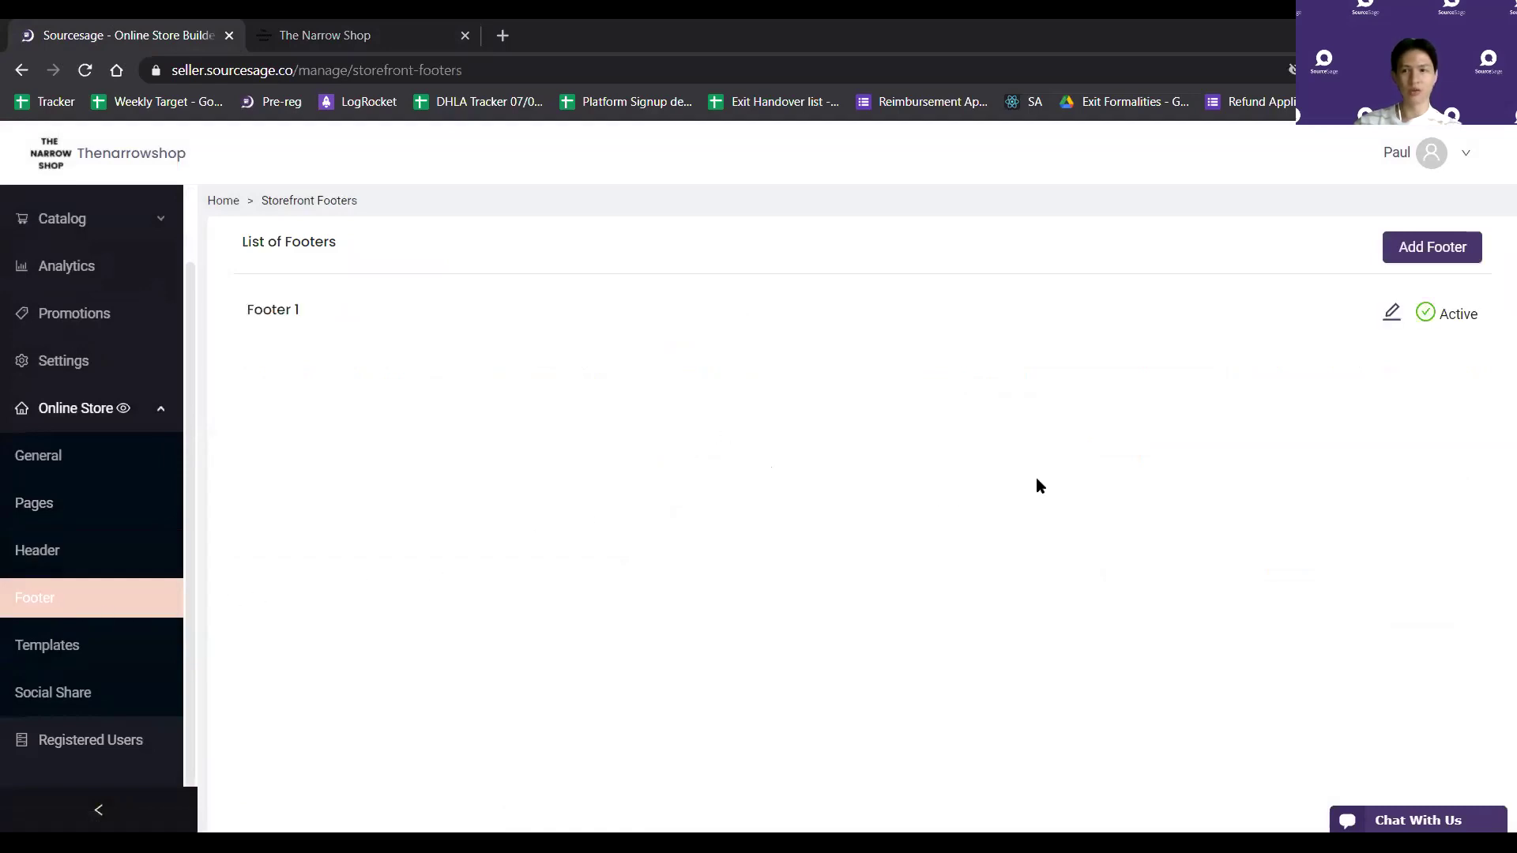
{"action": "left_click", "coordinate": [324, 35]}
{"action": "scroll", "coordinate": [679, 540], "scroll_direction": "down", "scroll_amount": 10}
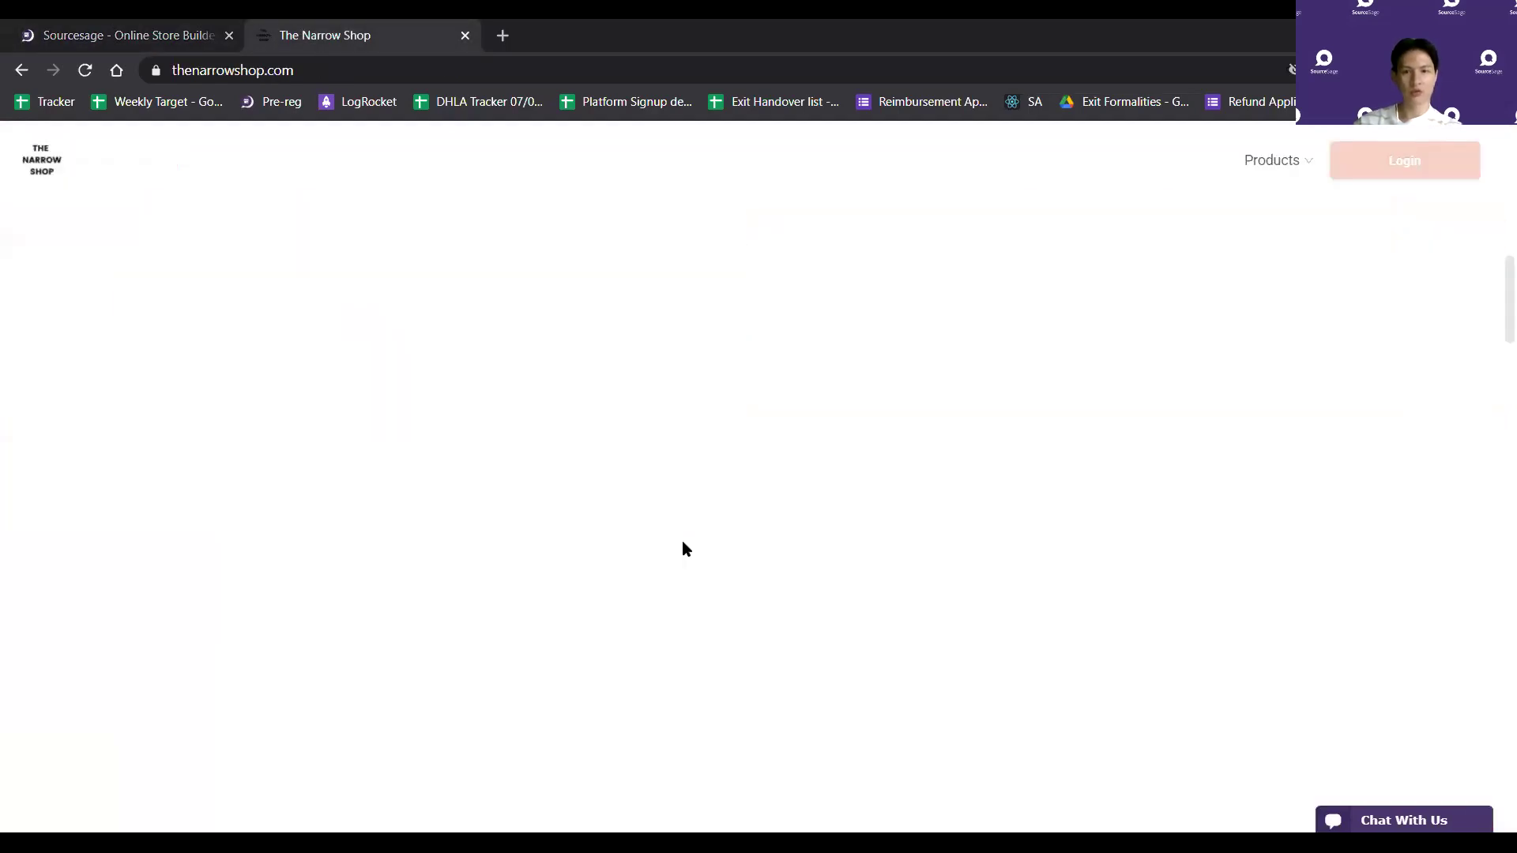
{"action": "scroll", "coordinate": [673, 537], "scroll_direction": "down", "scroll_amount": 10}
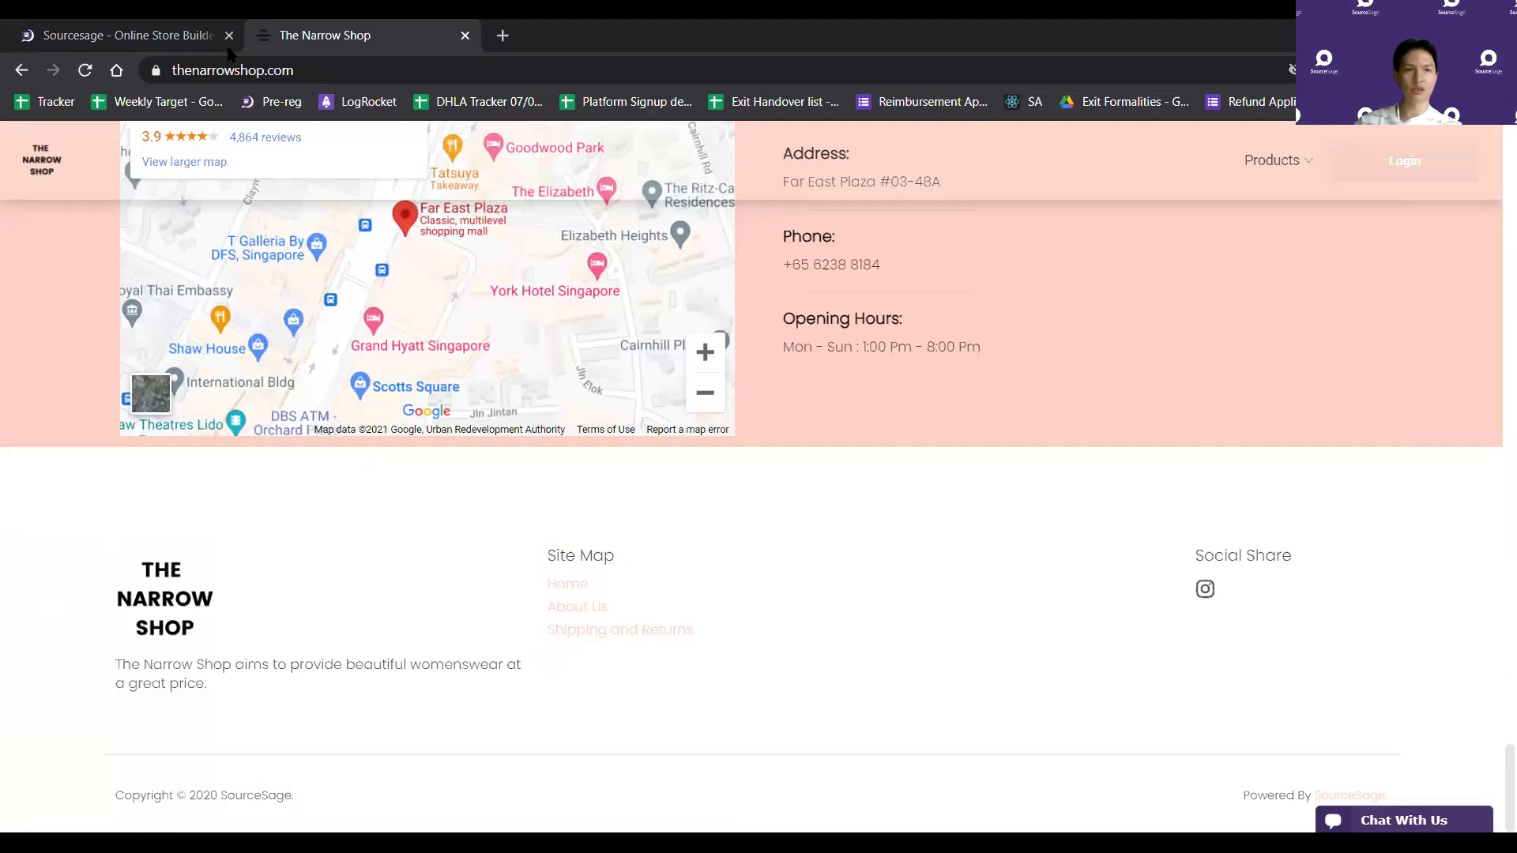
{"action": "left_click", "coordinate": [174, 35]}
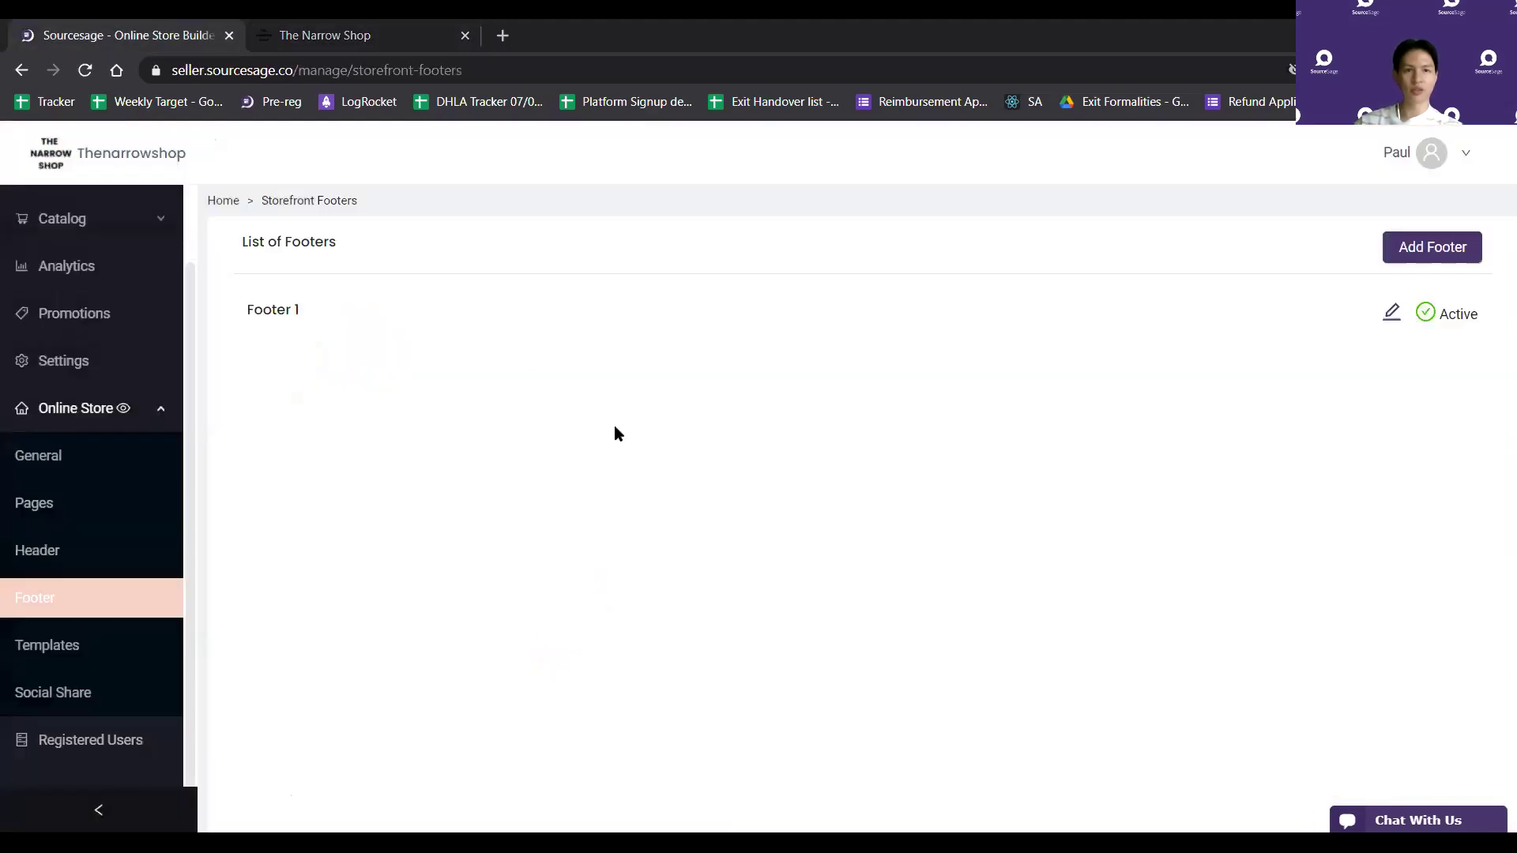
Start a new footer to look through the available footer templates, and return to the list of footers without using one
{"action": "left_click", "coordinate": [1433, 253]}
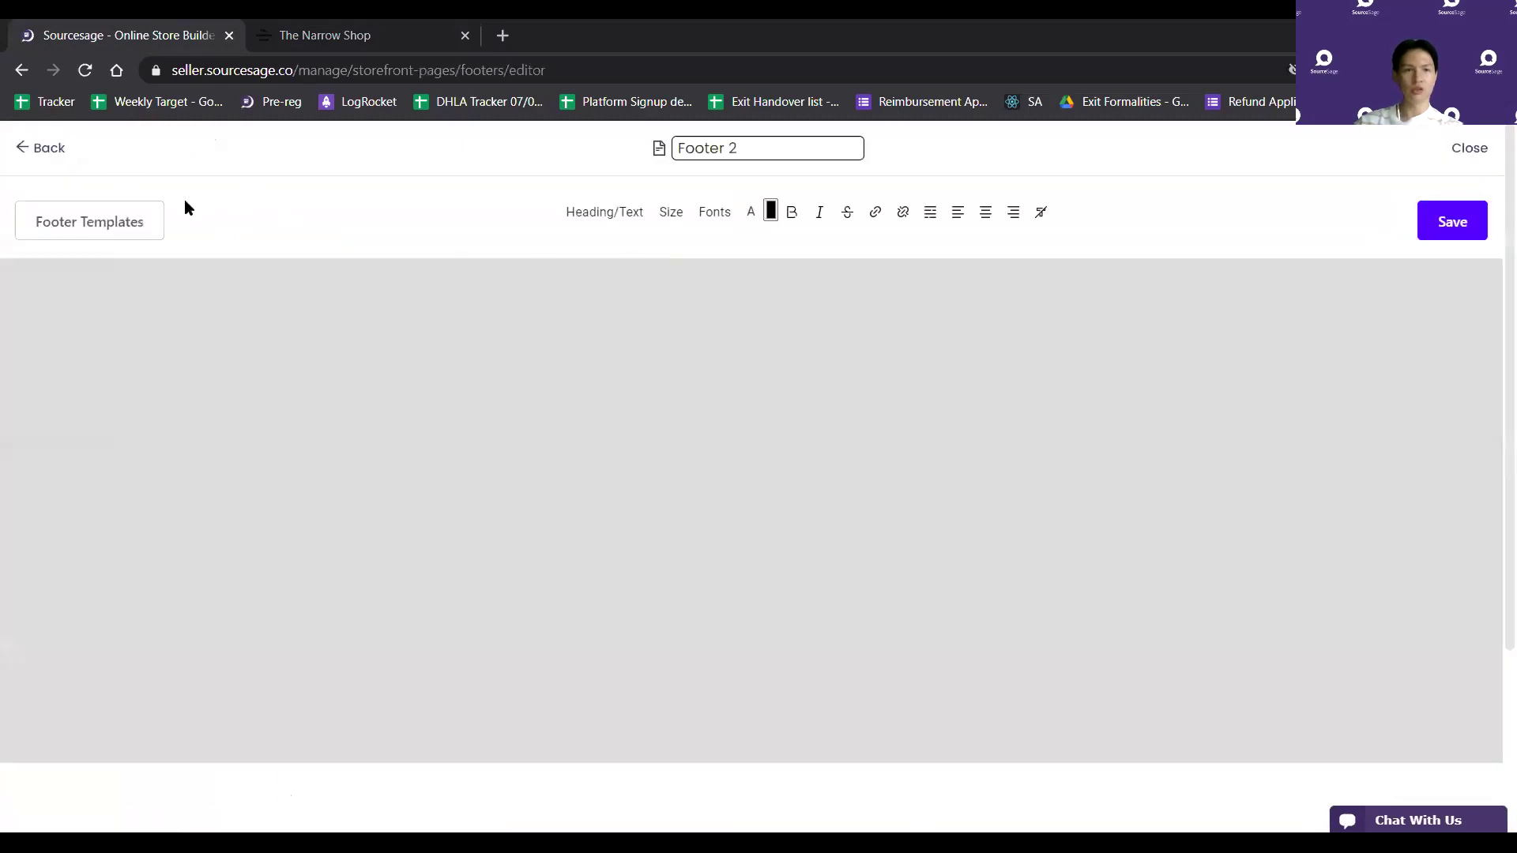
{"action": "left_click", "coordinate": [120, 222]}
{"action": "scroll", "coordinate": [616, 443], "scroll_direction": "down", "scroll_amount": 3}
{"action": "scroll", "coordinate": [696, 498], "scroll_direction": "down", "scroll_amount": 7}
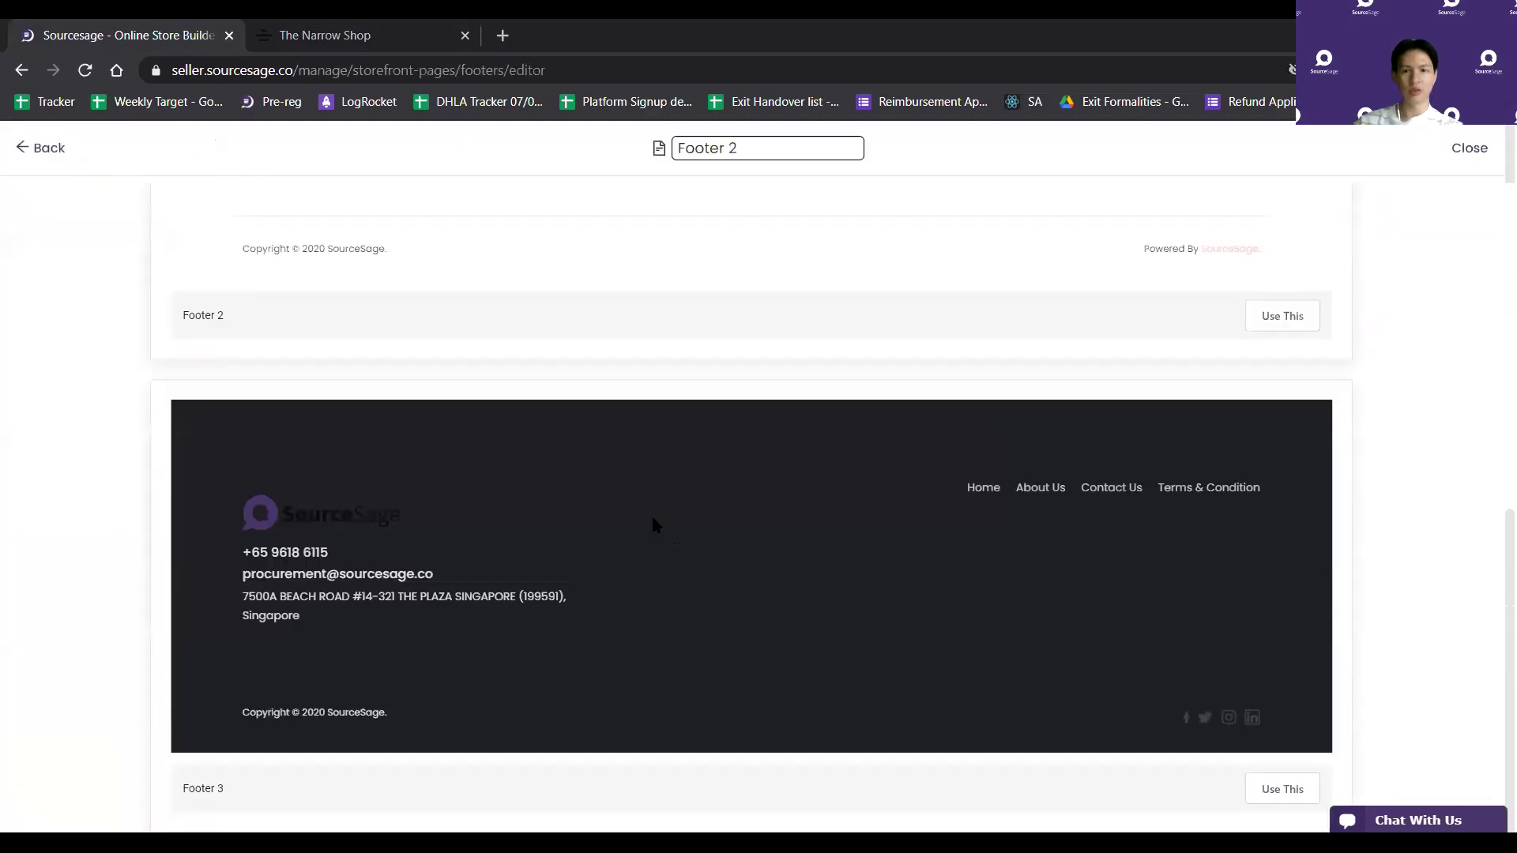
{"action": "scroll", "coordinate": [673, 529], "scroll_direction": "up", "scroll_amount": 10}
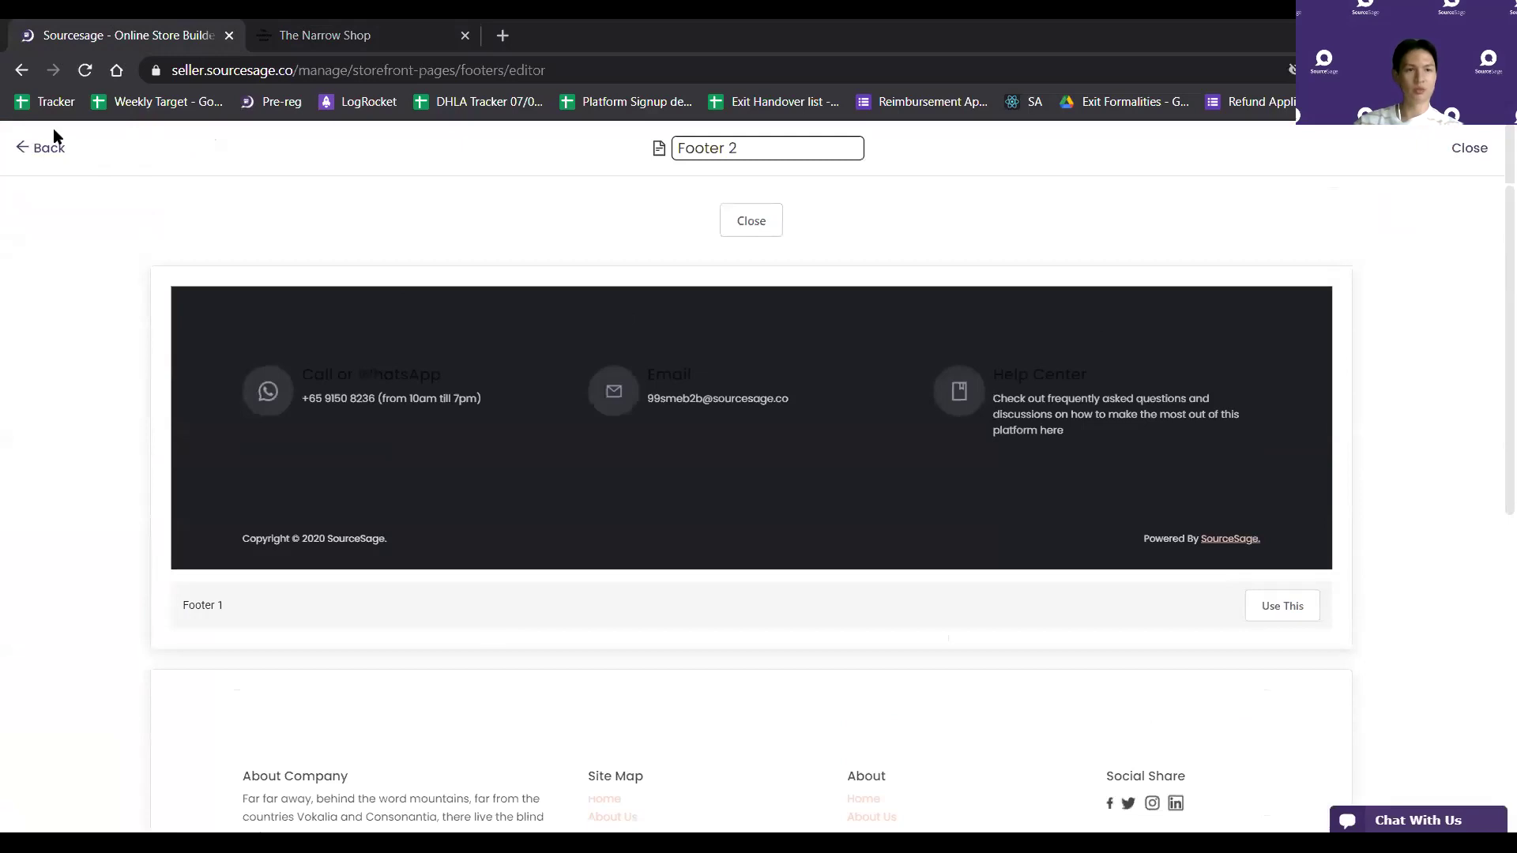
{"action": "scroll", "coordinate": [290, 413], "scroll_direction": "down", "scroll_amount": 5}
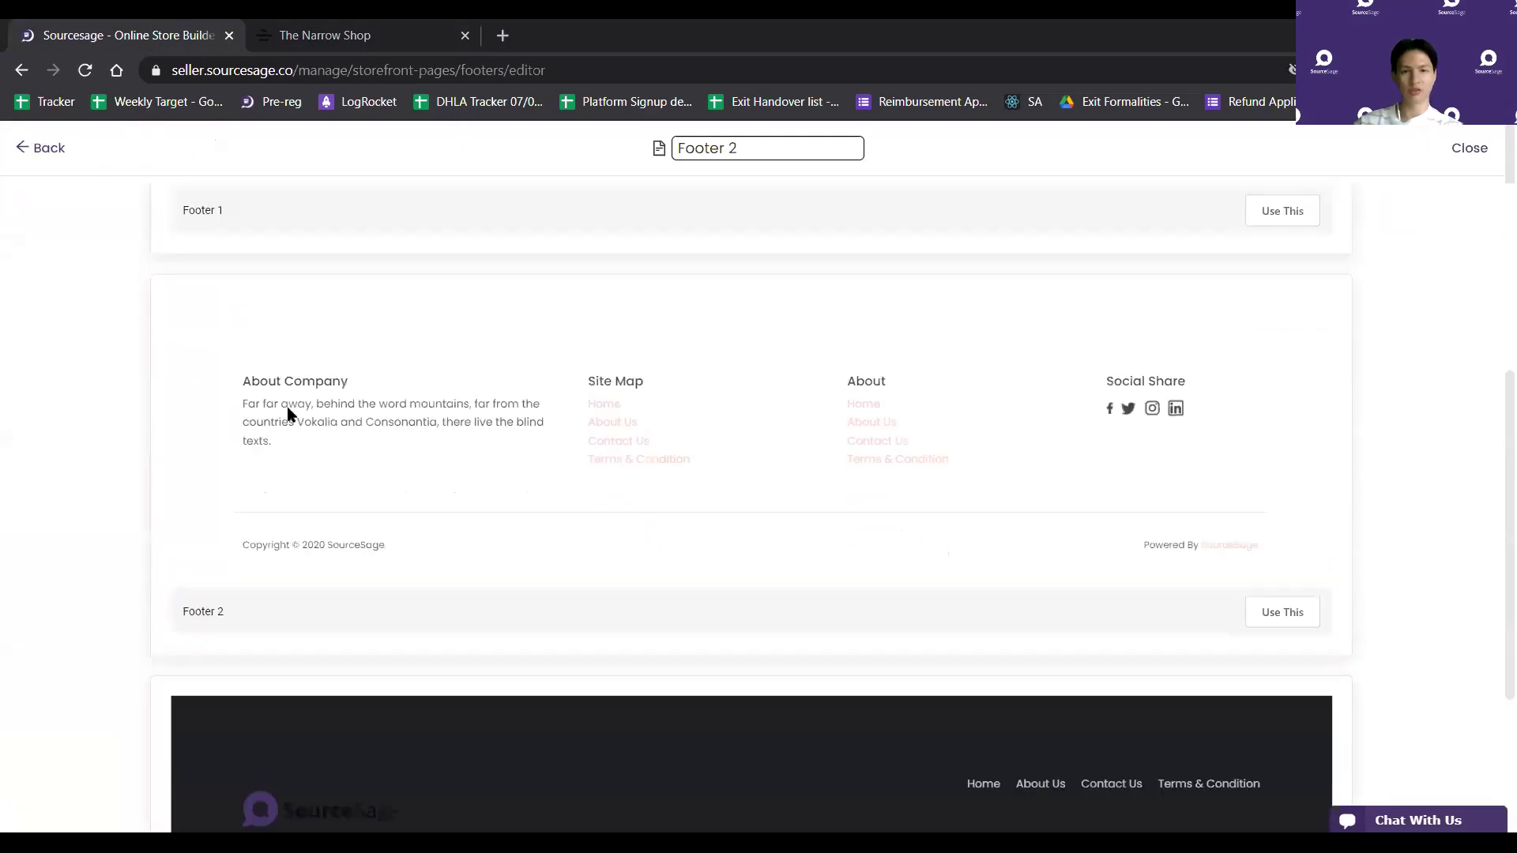
{"action": "scroll", "coordinate": [562, 415], "scroll_direction": "down", "scroll_amount": 5}
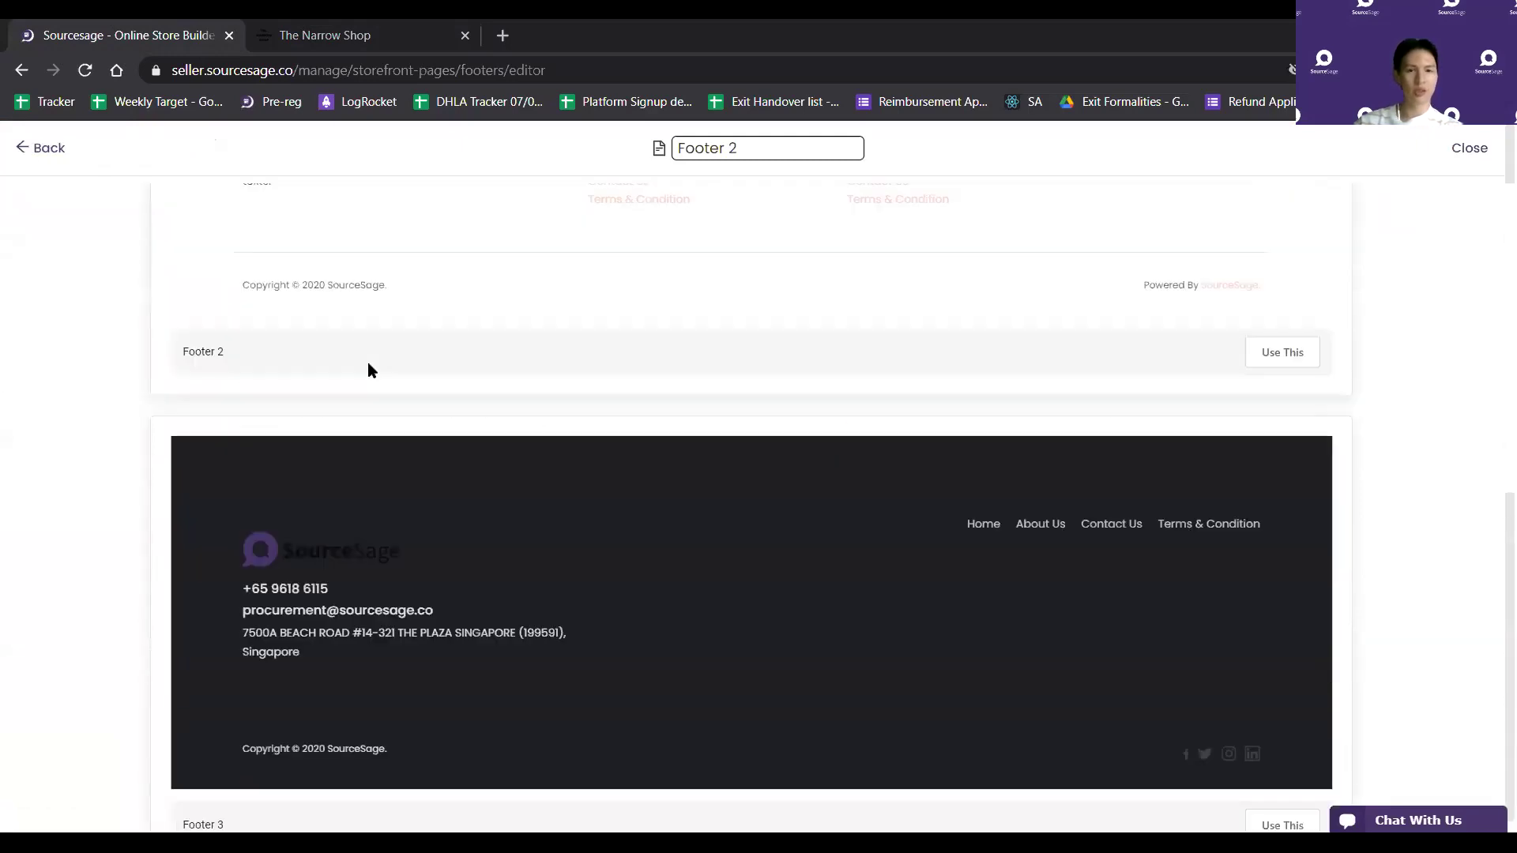
{"action": "scroll", "coordinate": [701, 474], "scroll_direction": "up", "scroll_amount": 10}
{"action": "left_click", "coordinate": [37, 146]}
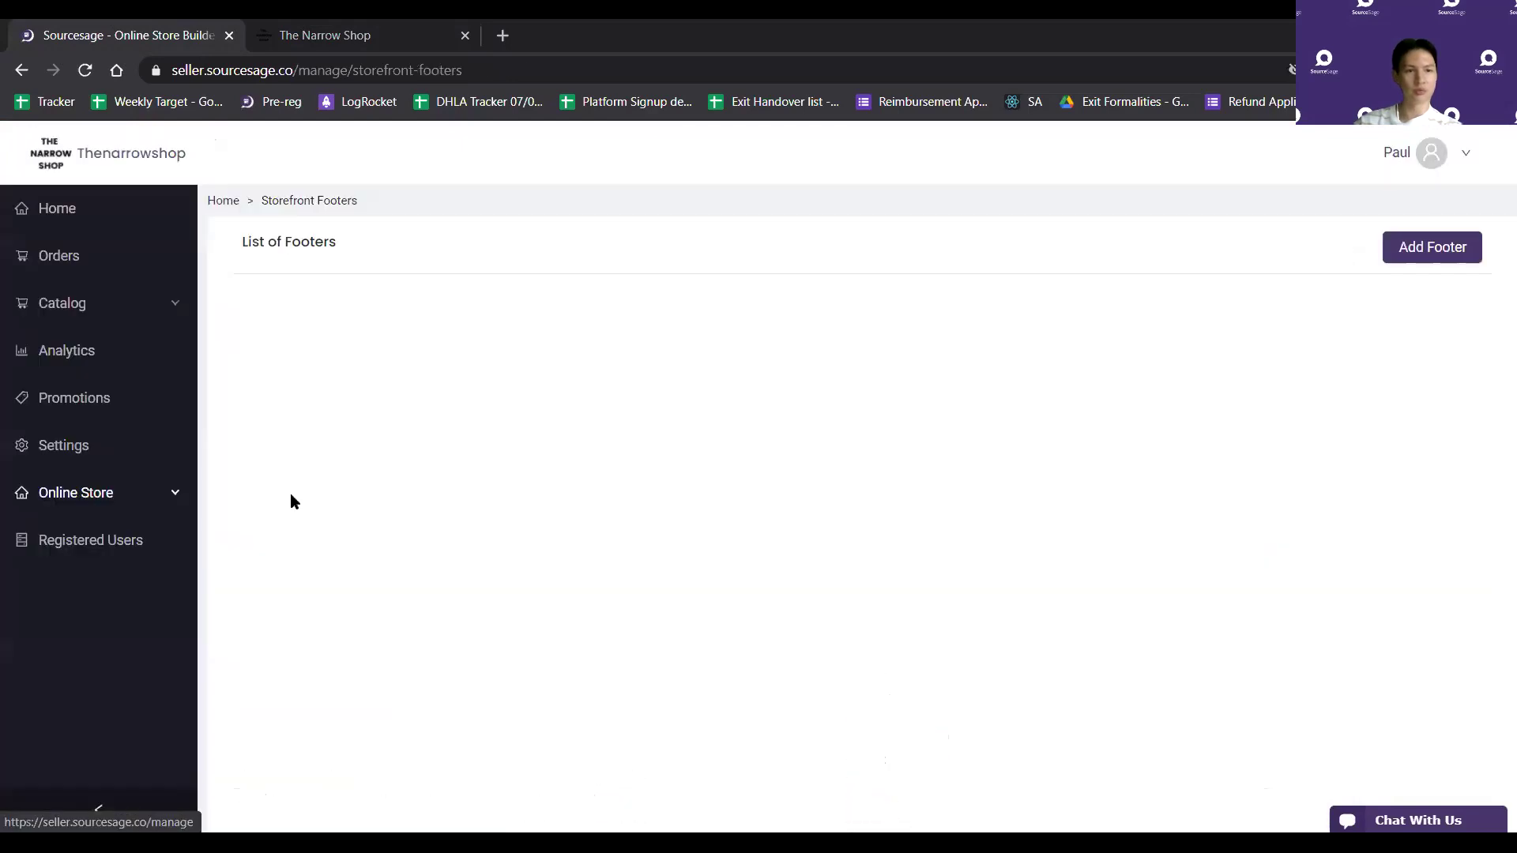
Open the Social Share settings and view the WhatsApp, Facebook and Calendly integration options
{"action": "left_click", "coordinate": [174, 490]}
{"action": "scroll", "coordinate": [27, 658], "scroll_direction": "down", "scroll_amount": 1}
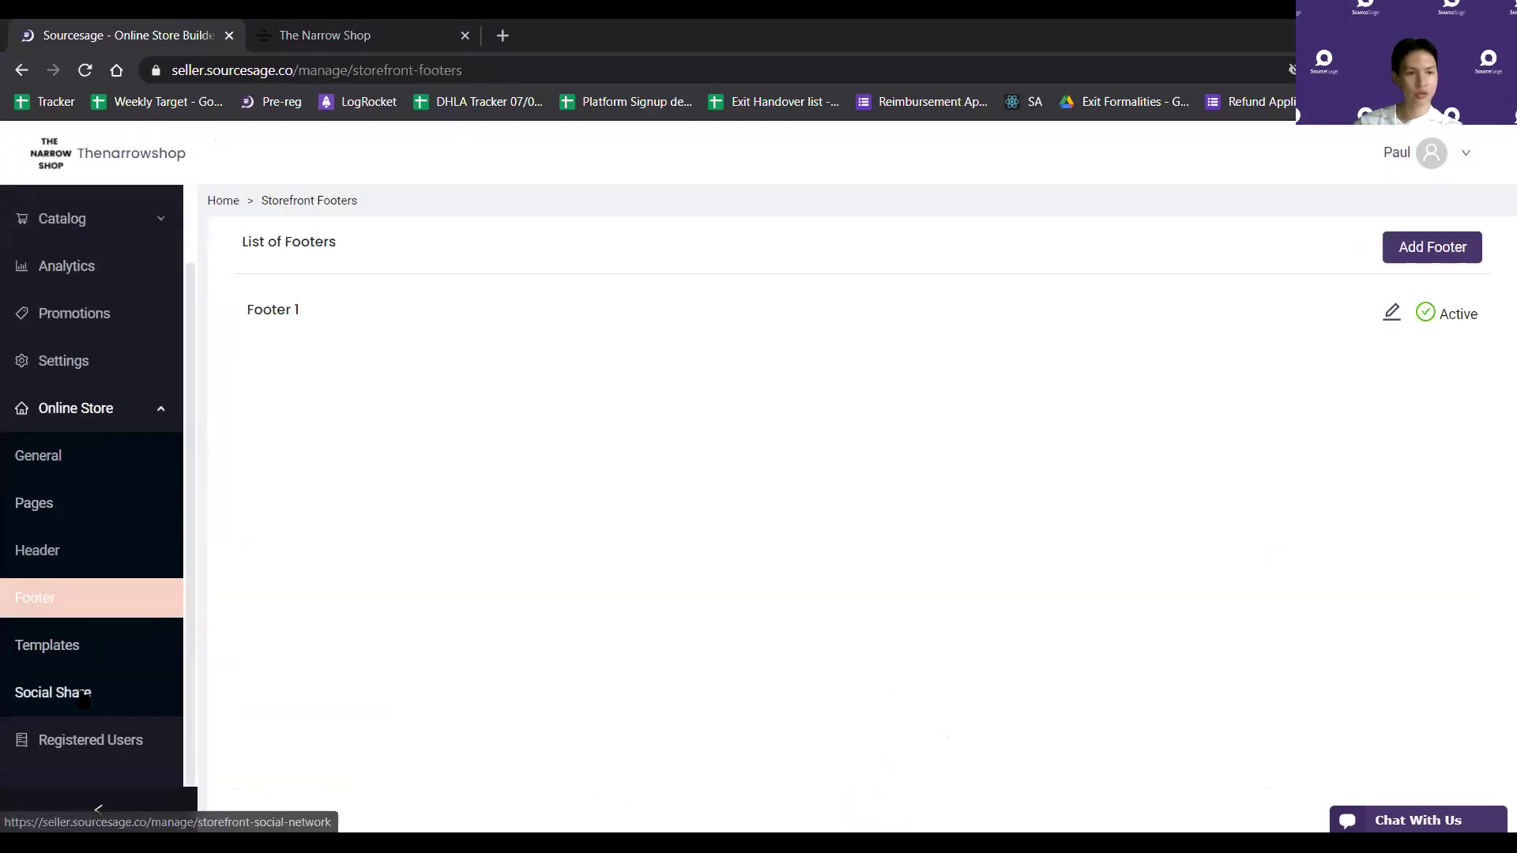
{"action": "left_click", "coordinate": [55, 692]}
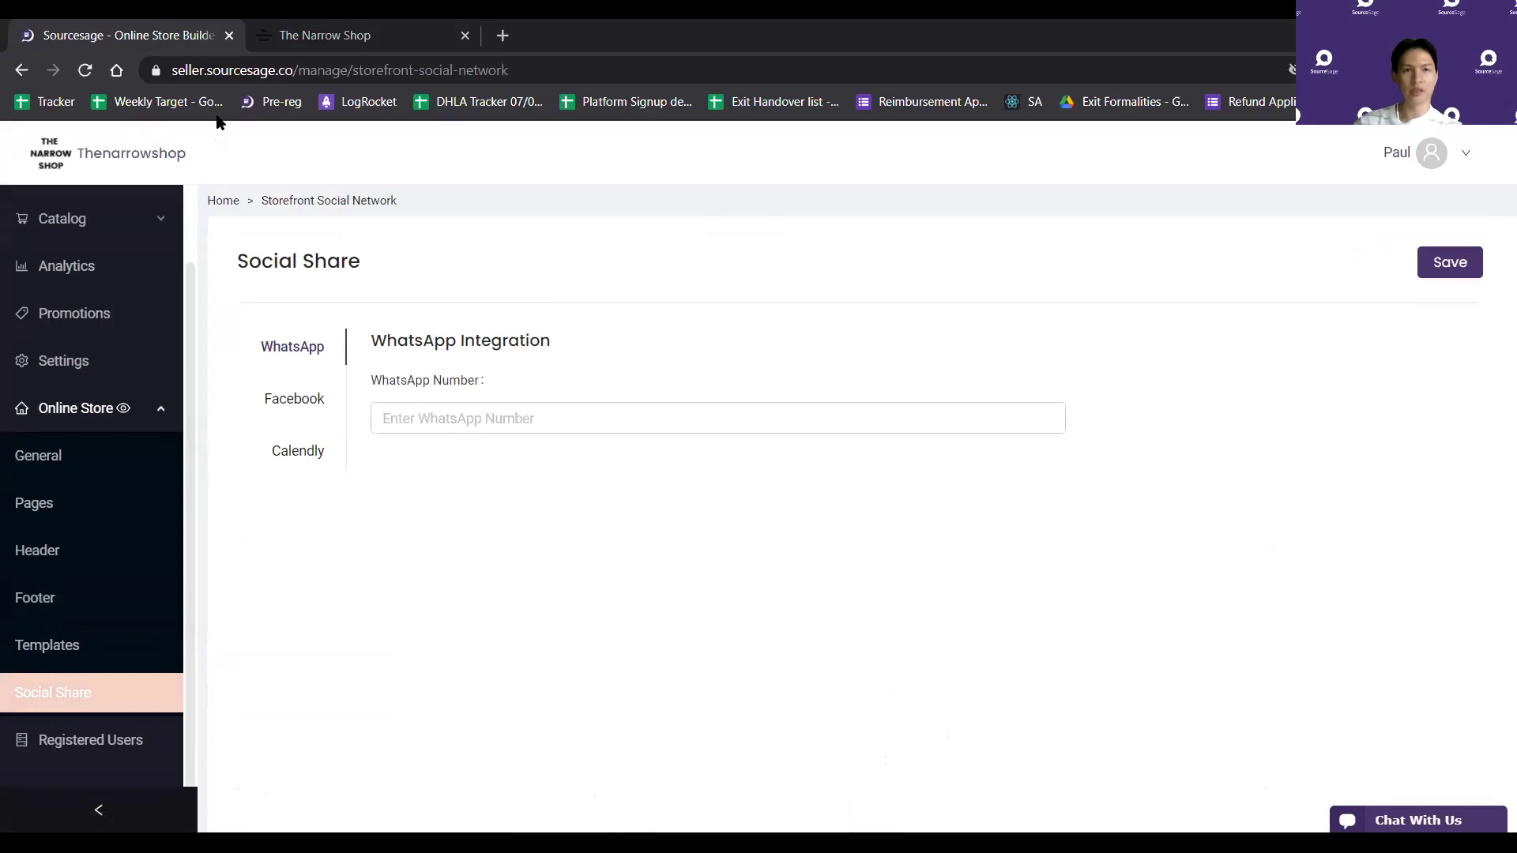
{"action": "left_click", "coordinate": [316, 36]}
{"action": "left_click", "coordinate": [146, 32]}
{"action": "left_click", "coordinate": [290, 395]}
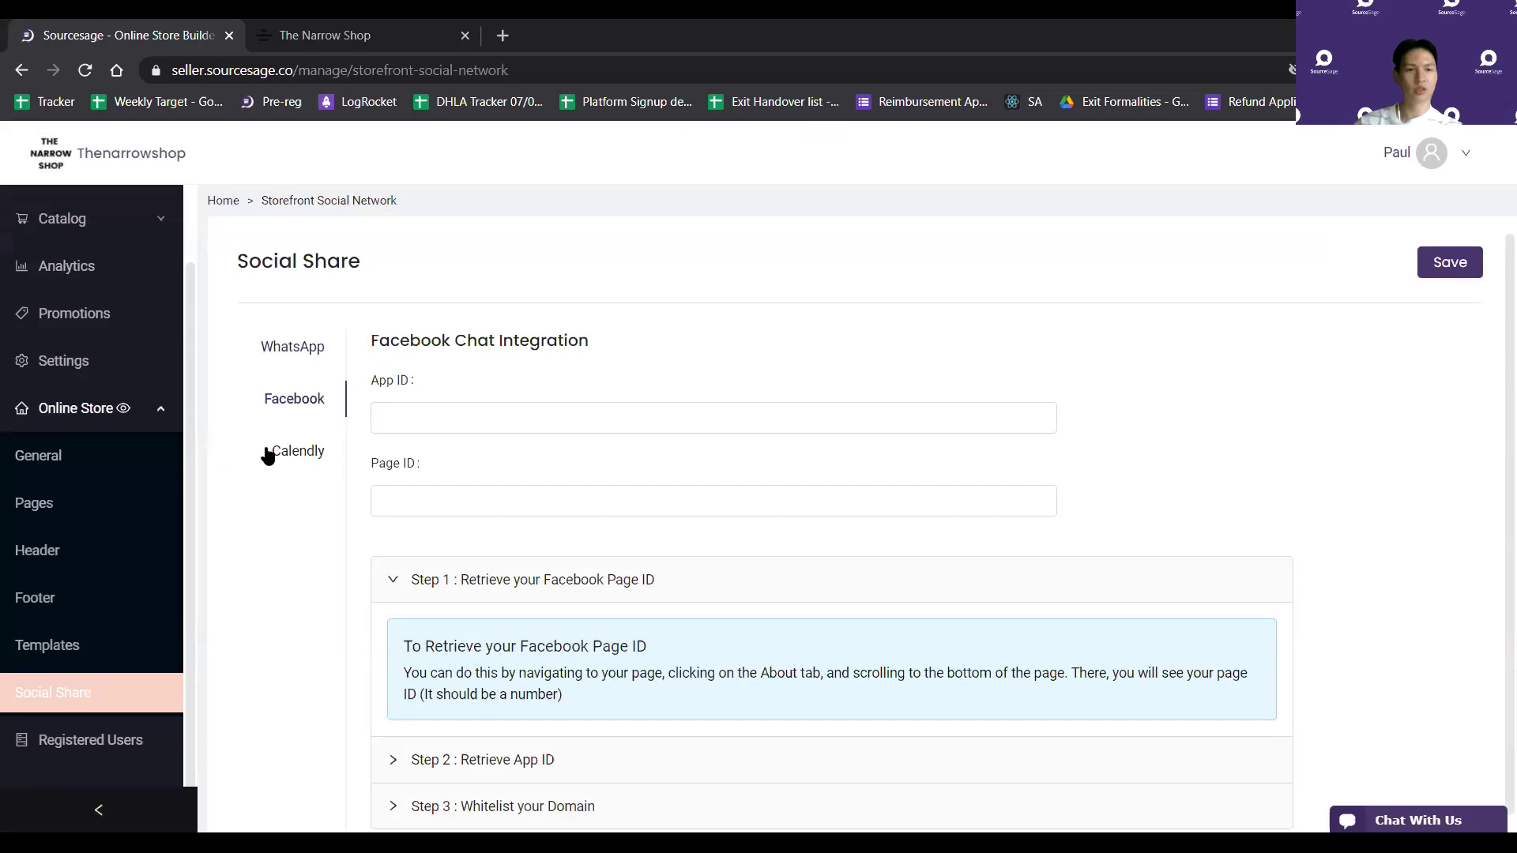
{"action": "left_click", "coordinate": [268, 455]}
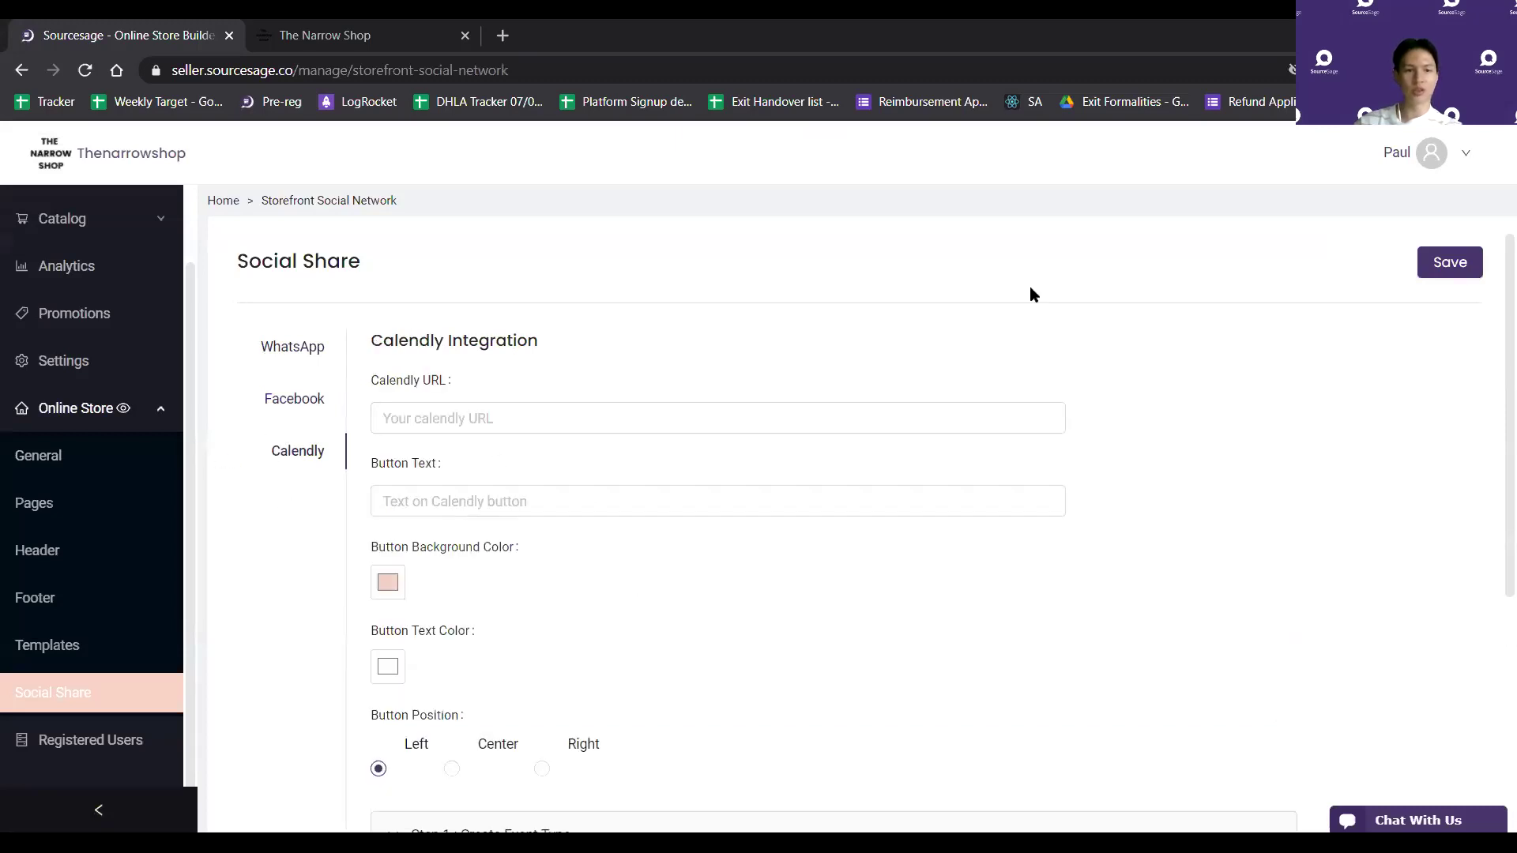
Tour the seller dashboard's Home, Analytics, Registered Users and Orders pages
{"action": "scroll", "coordinate": [95, 474], "scroll_direction": "up", "scroll_amount": 2}
{"action": "left_click", "coordinate": [64, 225]}
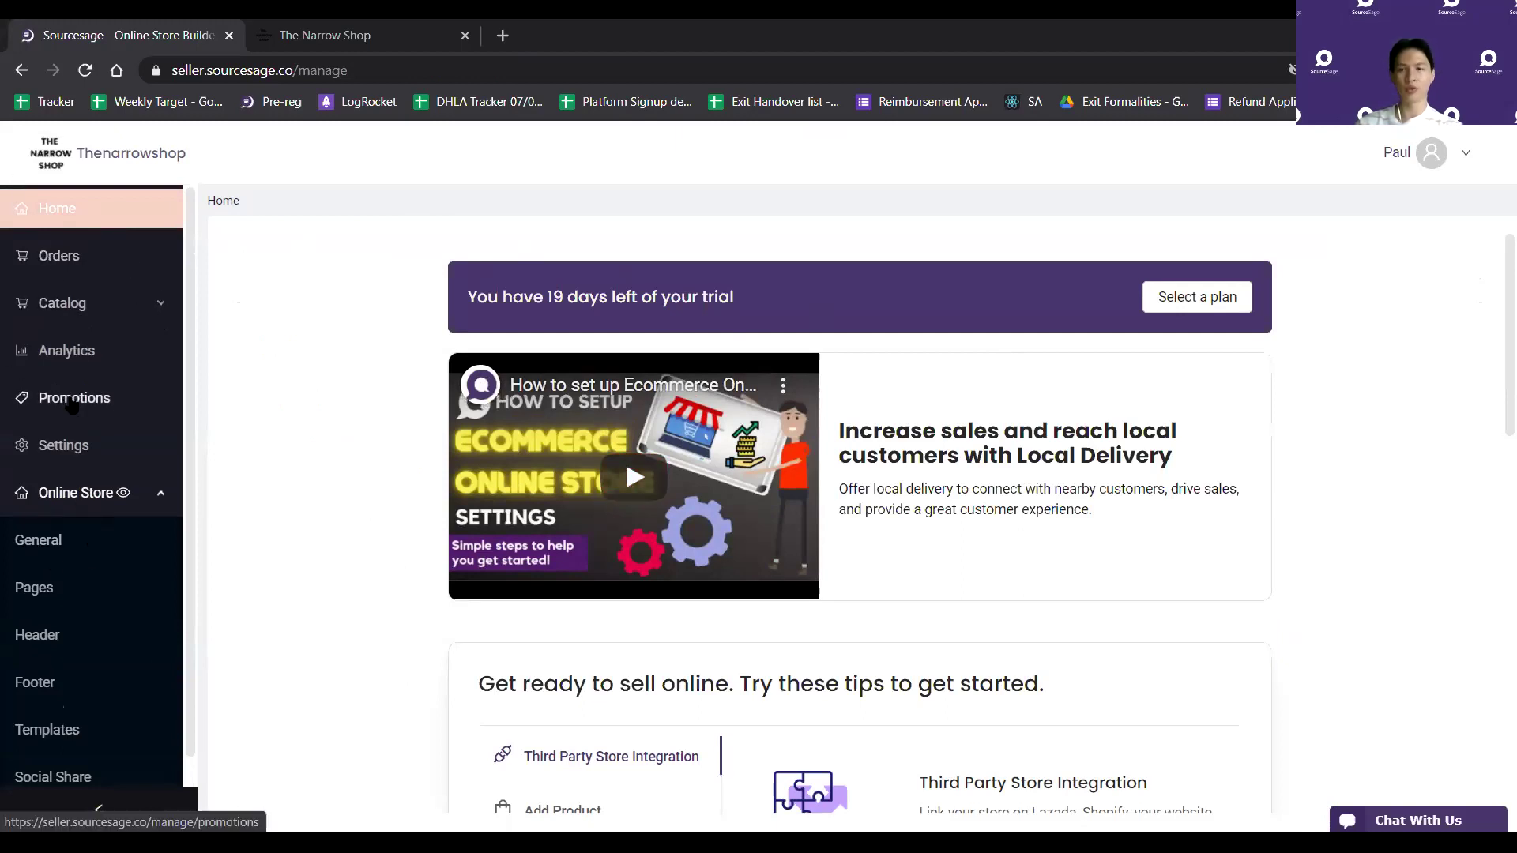
{"action": "scroll", "coordinate": [72, 405], "scroll_direction": "down", "scroll_amount": 2}
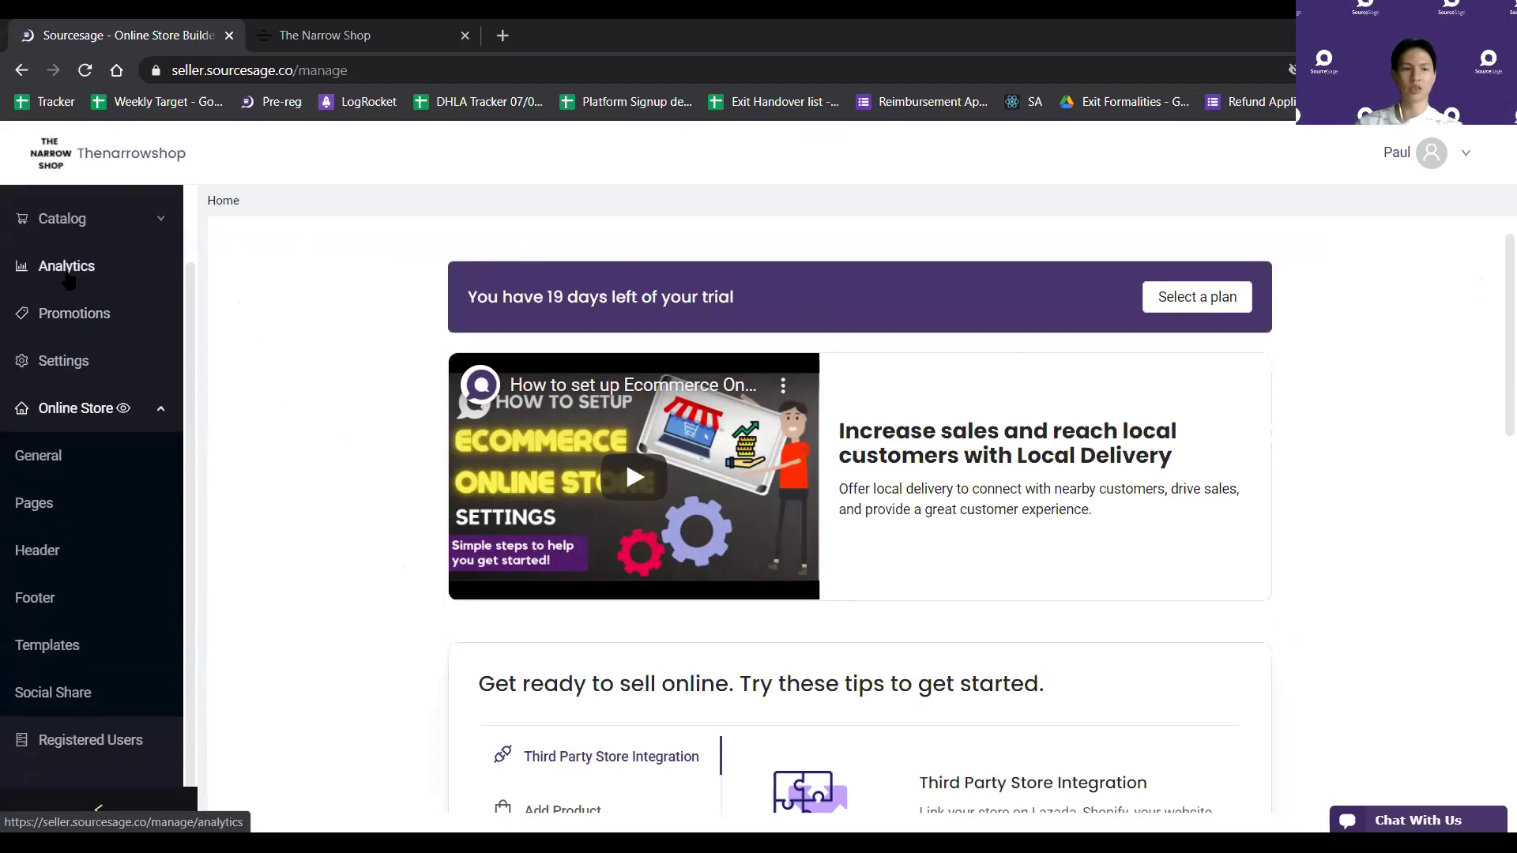
{"action": "left_click", "coordinate": [68, 275]}
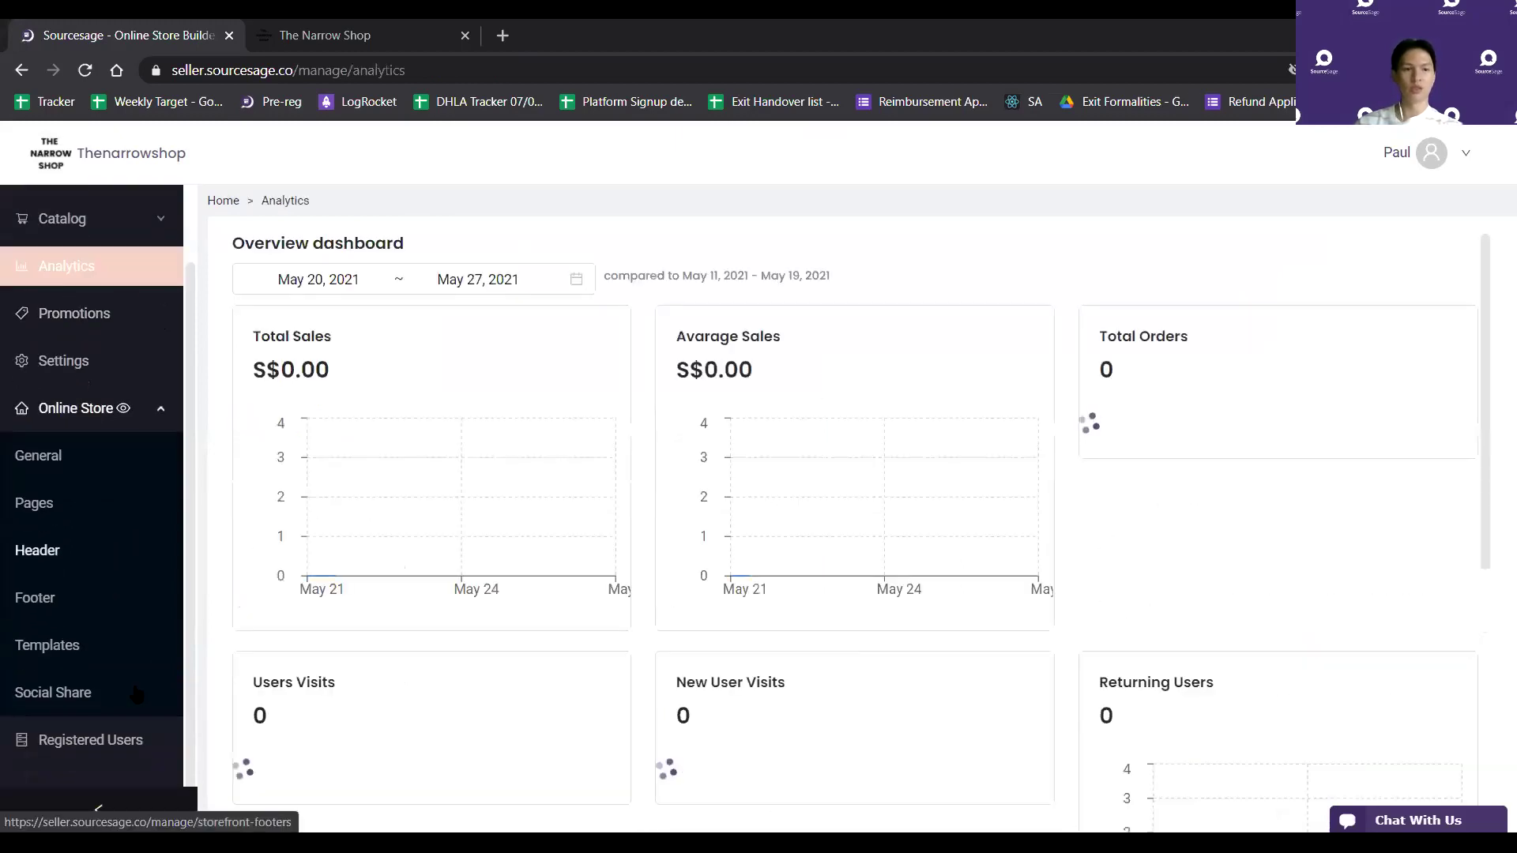
{"action": "left_click", "coordinate": [90, 739]}
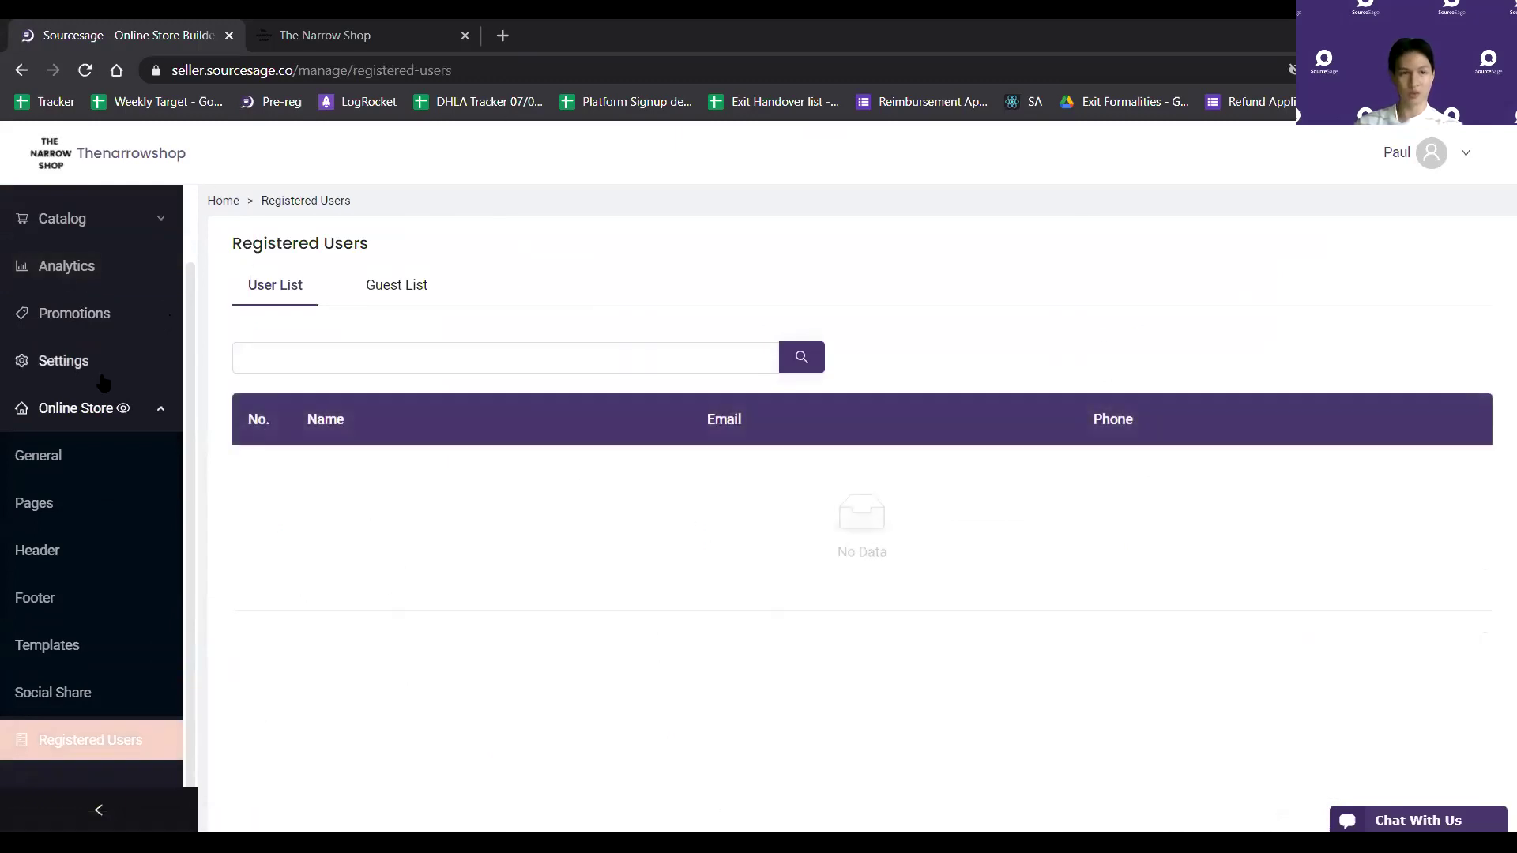
{"action": "scroll", "coordinate": [103, 384], "scroll_direction": "up", "scroll_amount": 2}
{"action": "left_click", "coordinate": [58, 255]}
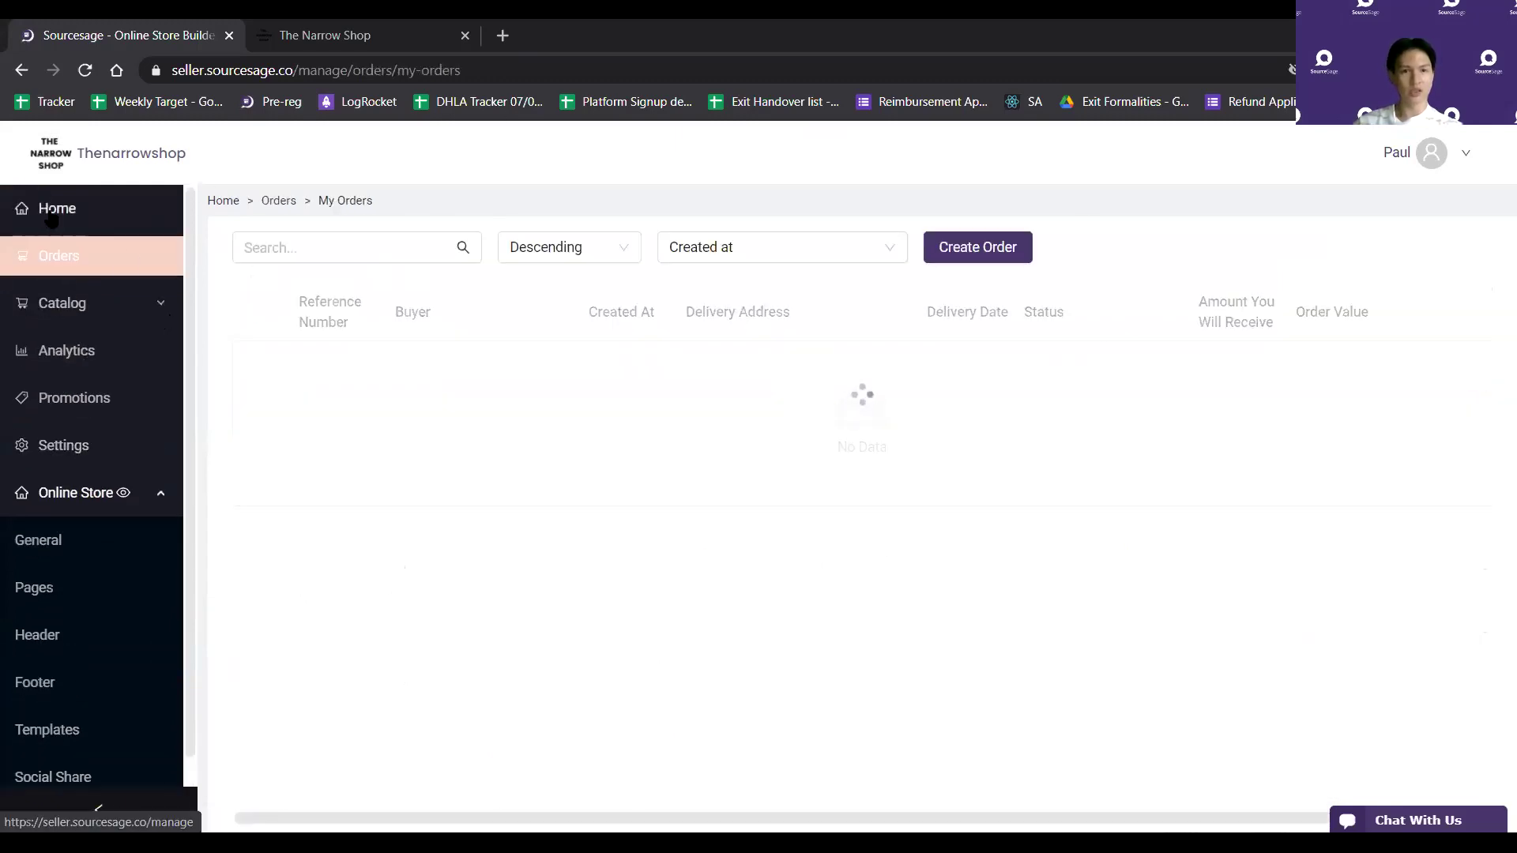
Open the live support chat from the dashboard home and go back to the Orders page
{"action": "left_click", "coordinate": [36, 193]}
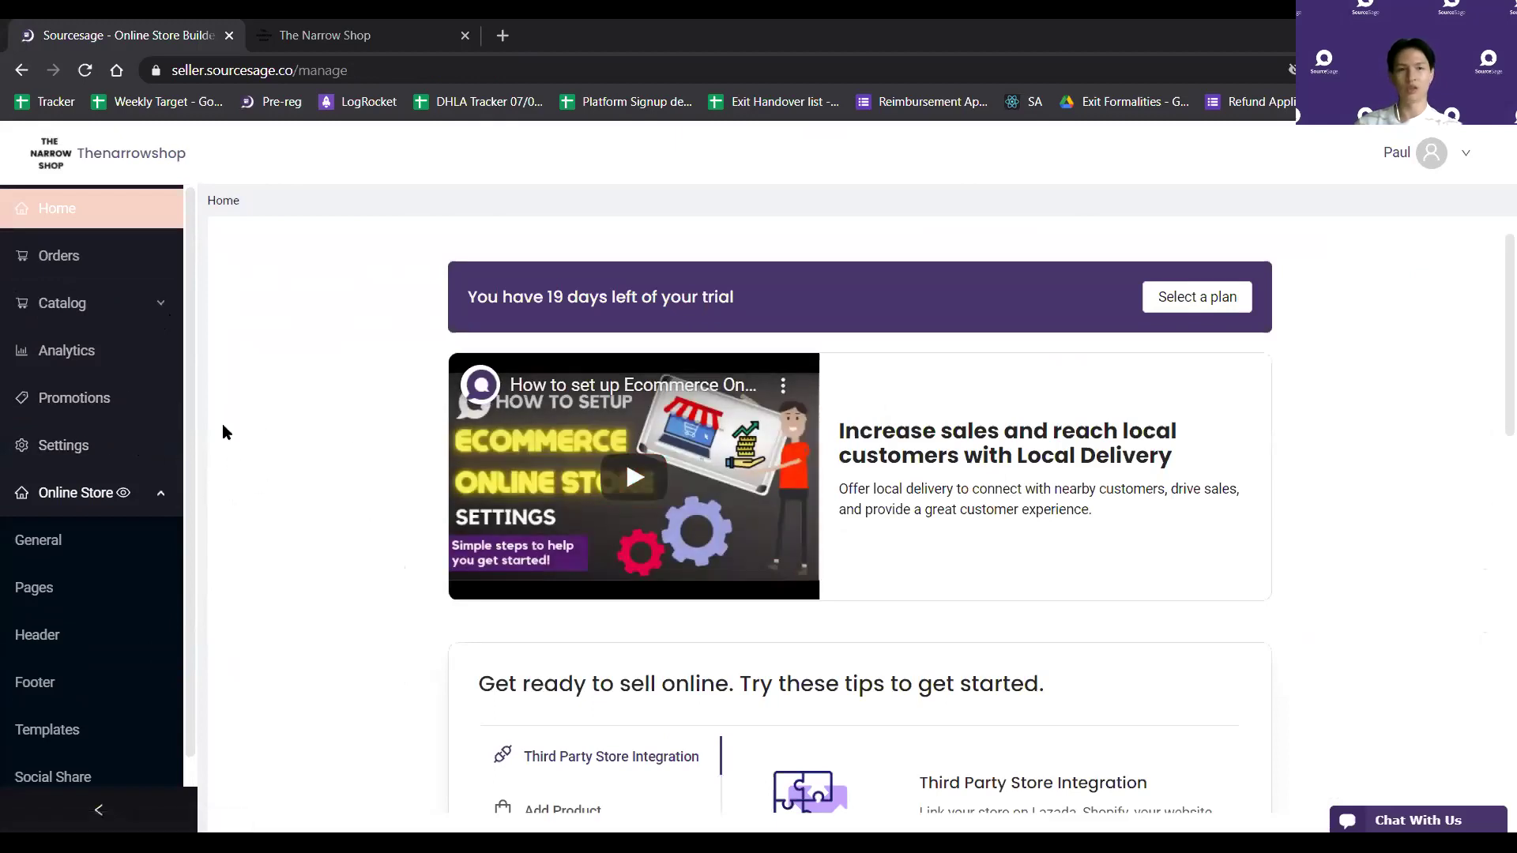
{"action": "left_click", "coordinate": [1397, 822]}
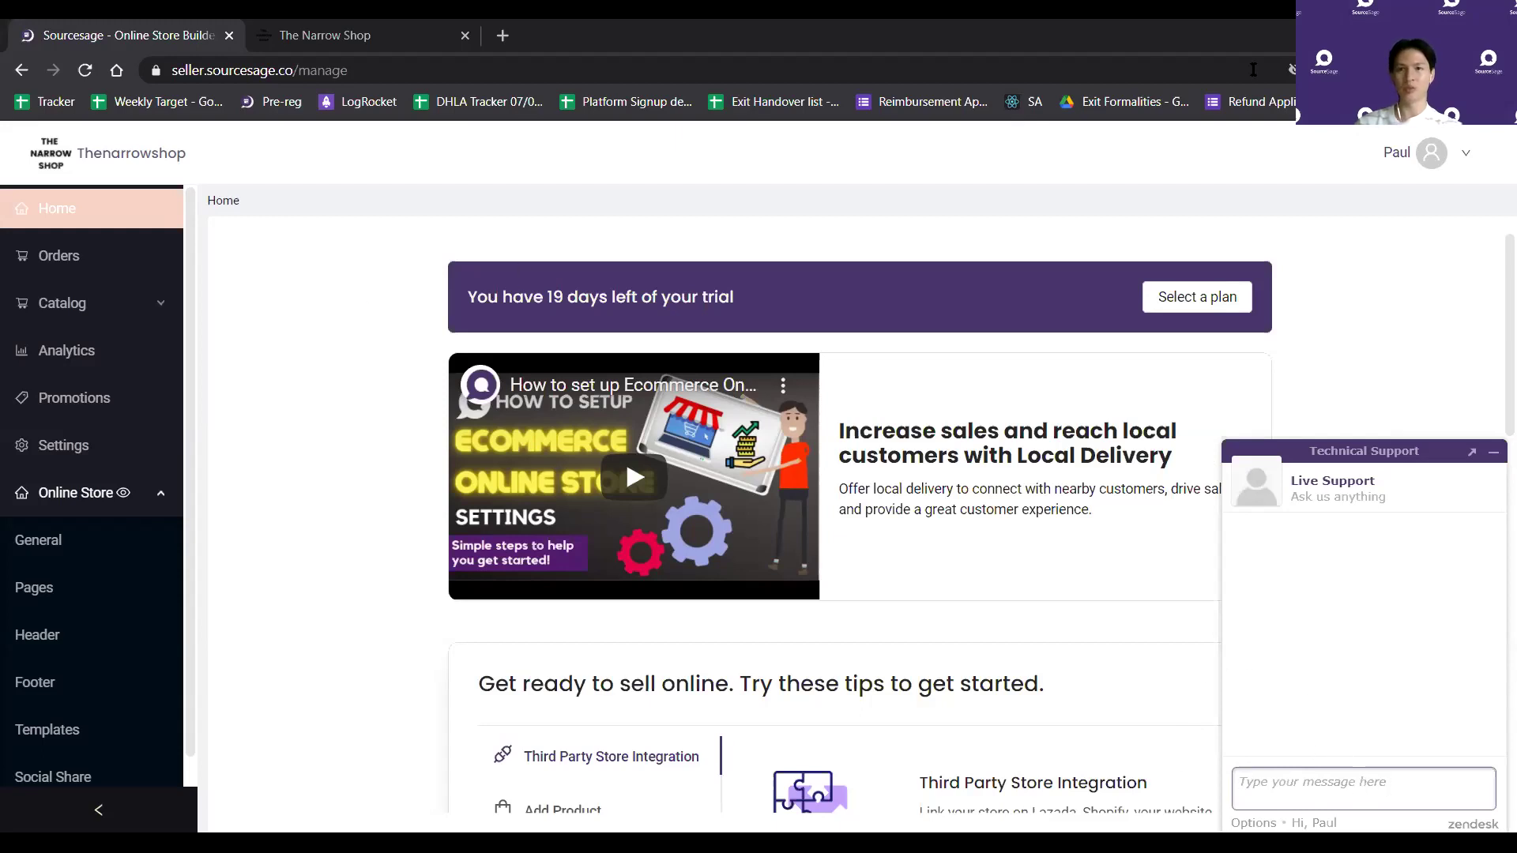
{"action": "left_click", "coordinate": [59, 255]}
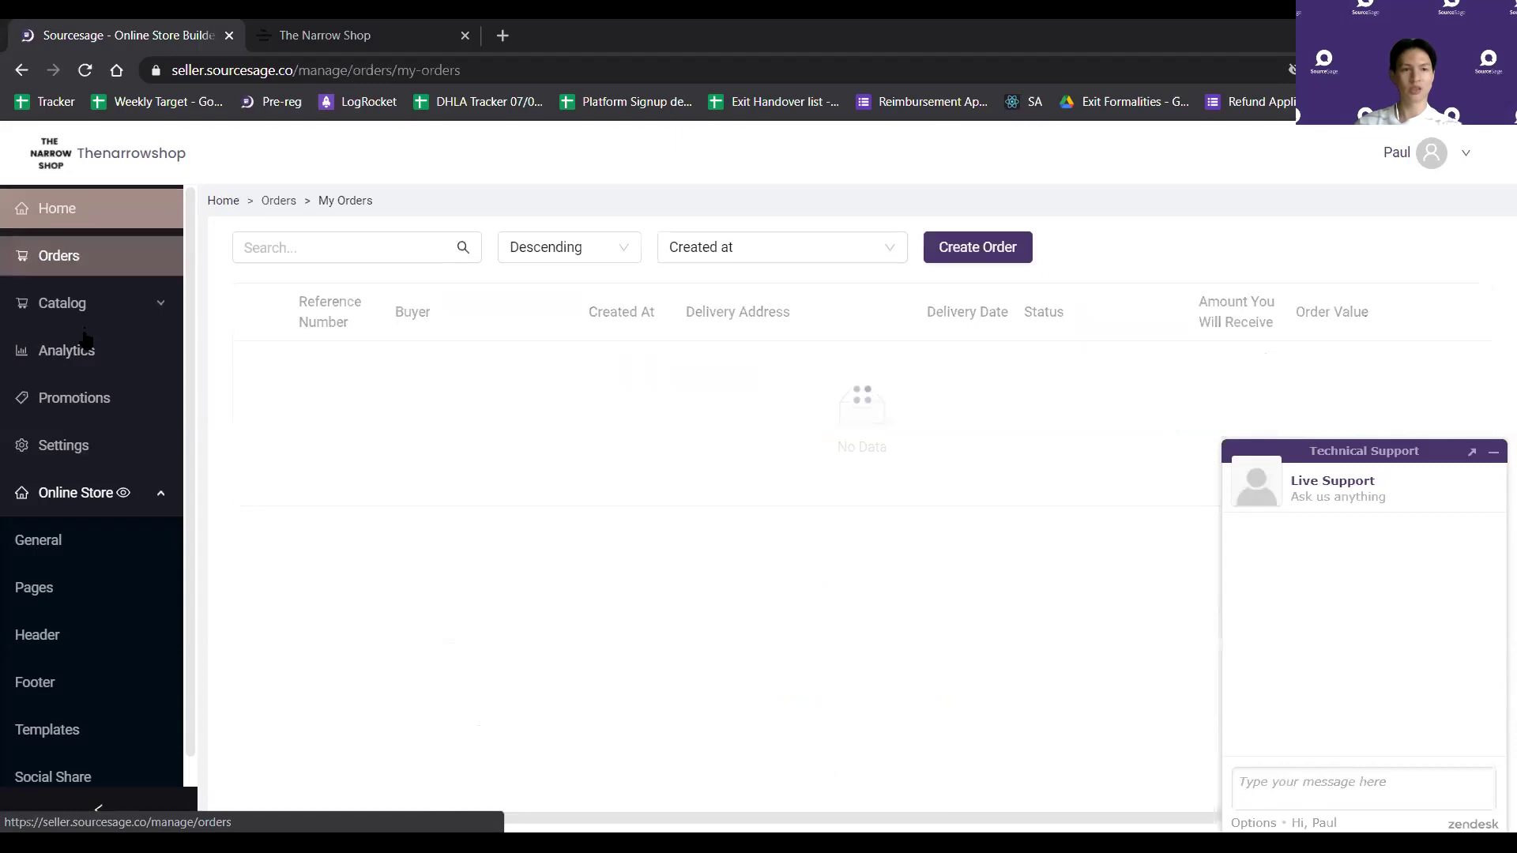